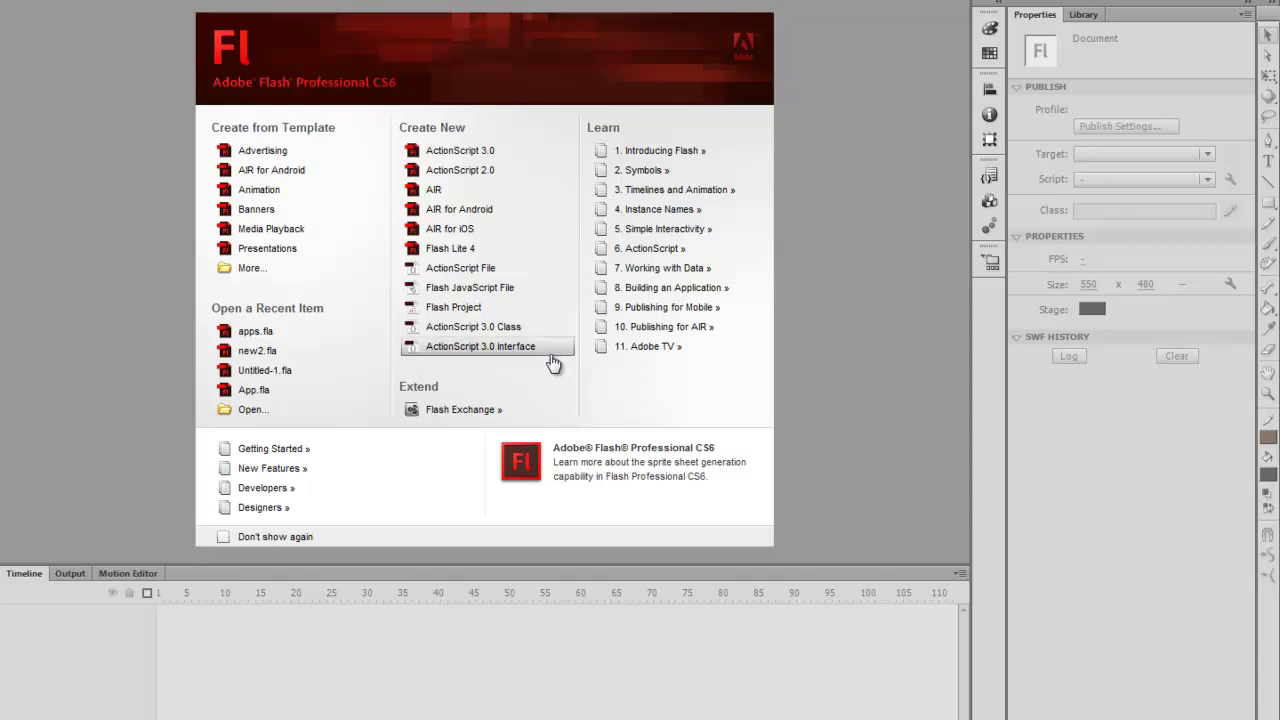
Create a new 480 × 800 AIR for Android document and zoom the stage out to 50%
click(535, 219)
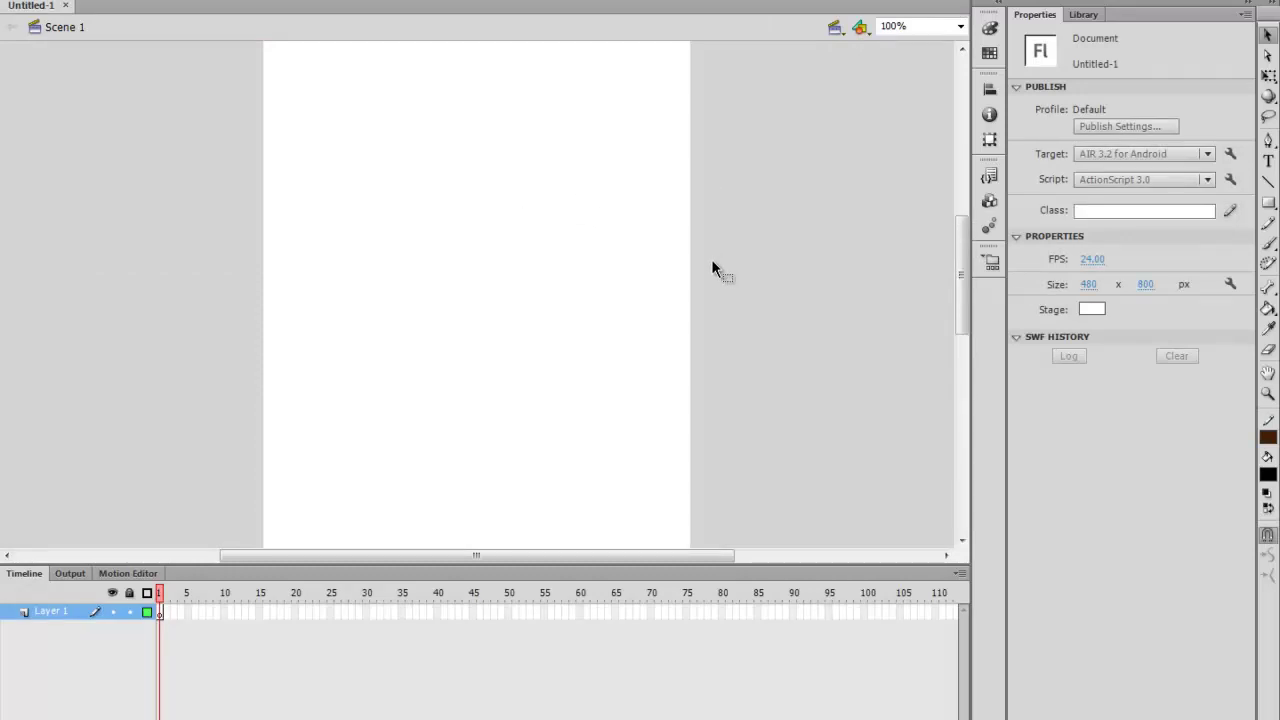
scroll(711, 259, up, 3)
scroll(711, 259, down, 2)
scroll(711, 258, down, 2)
key(ctrl+minus)
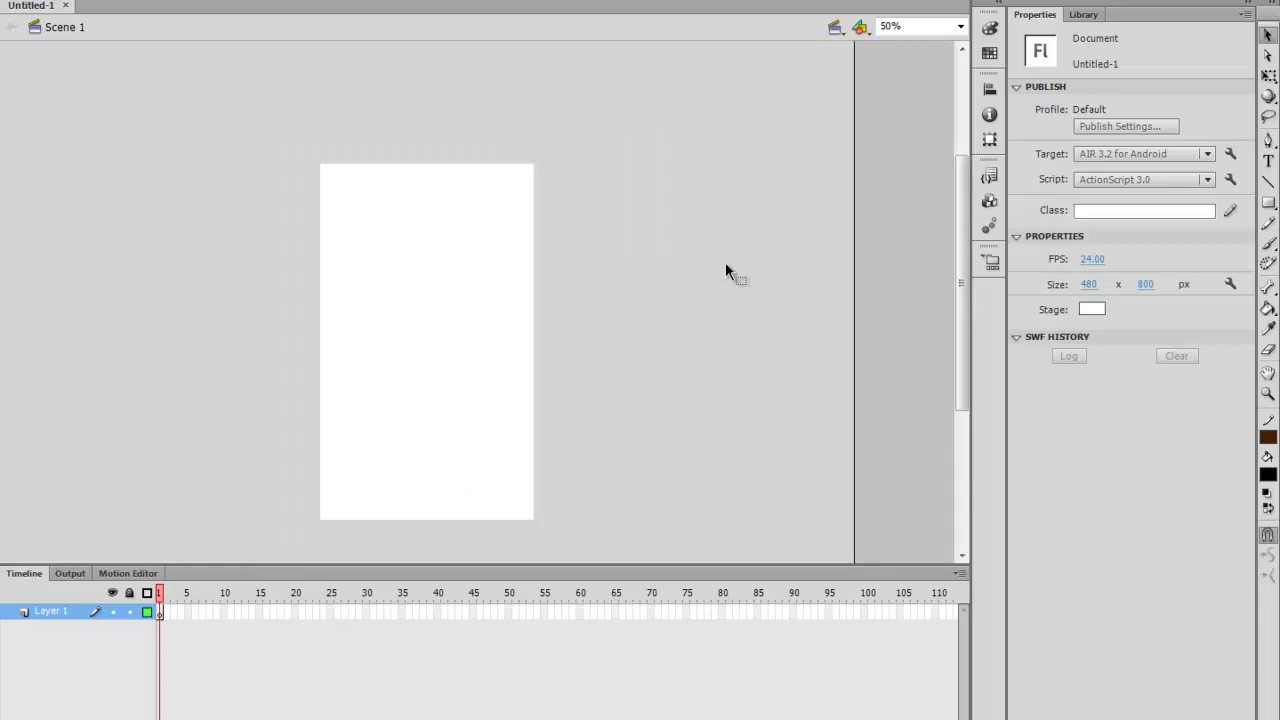
Rename Layer 1 to 'background'
click(52, 614)
double_click(54, 612)
text(b)
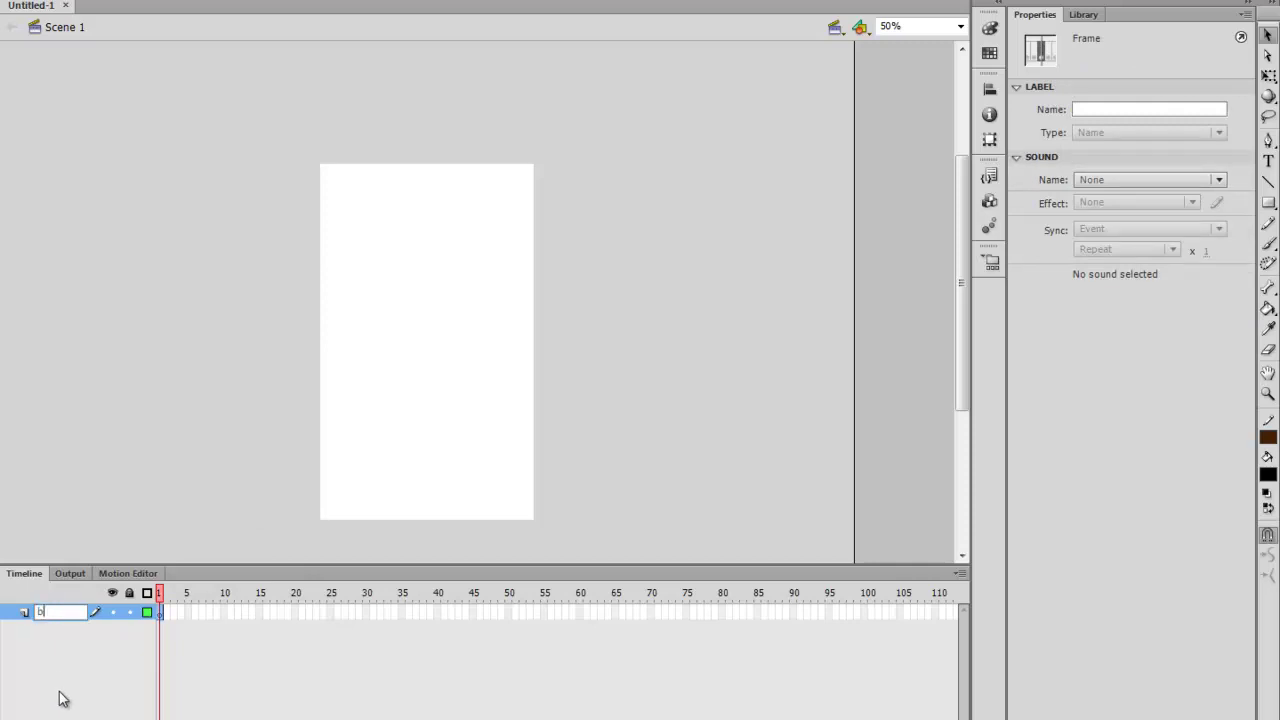
text(ackground)
click(60, 696)
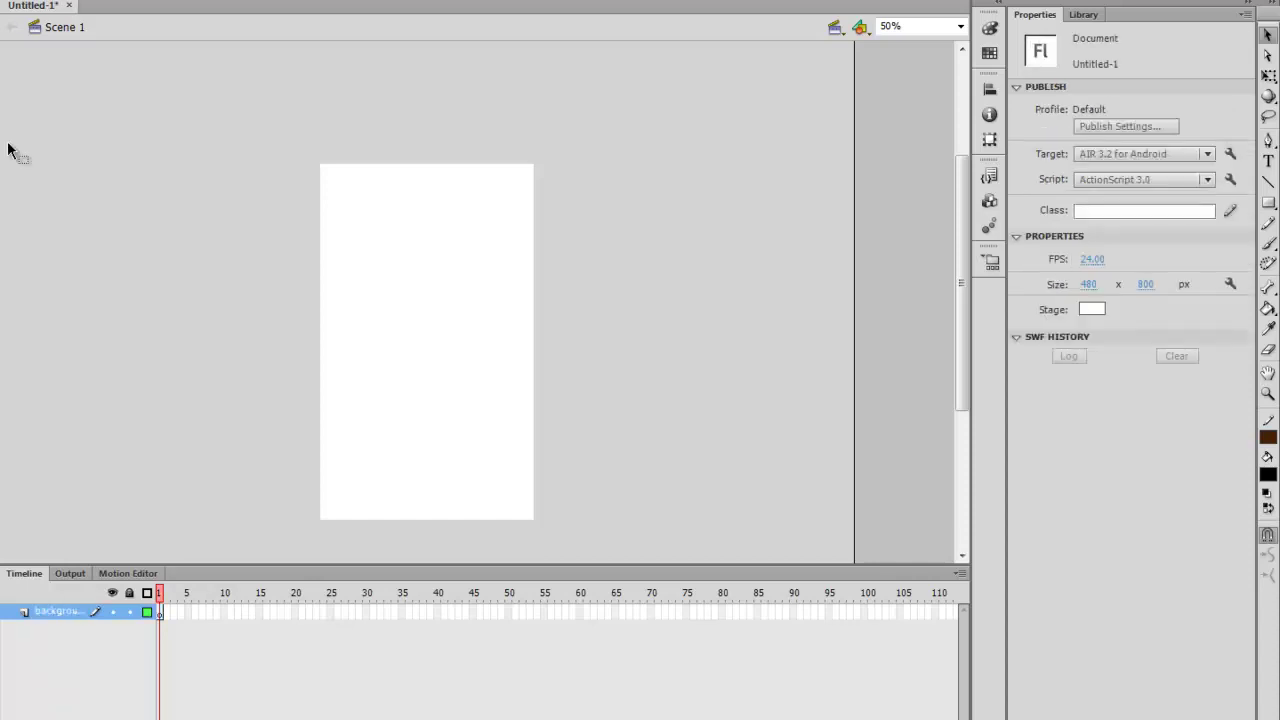
Choose File > Import > Import to Stage to bring an image onto the stage
key(alt+f)
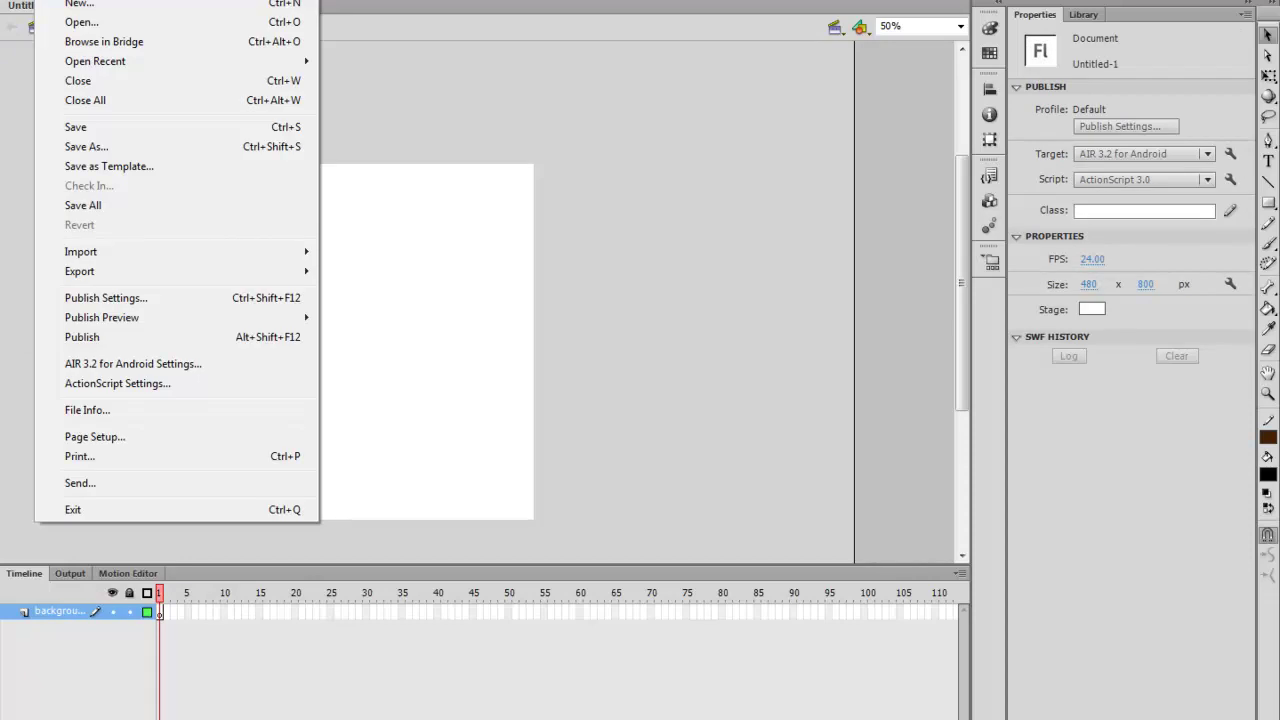
key(Escape)
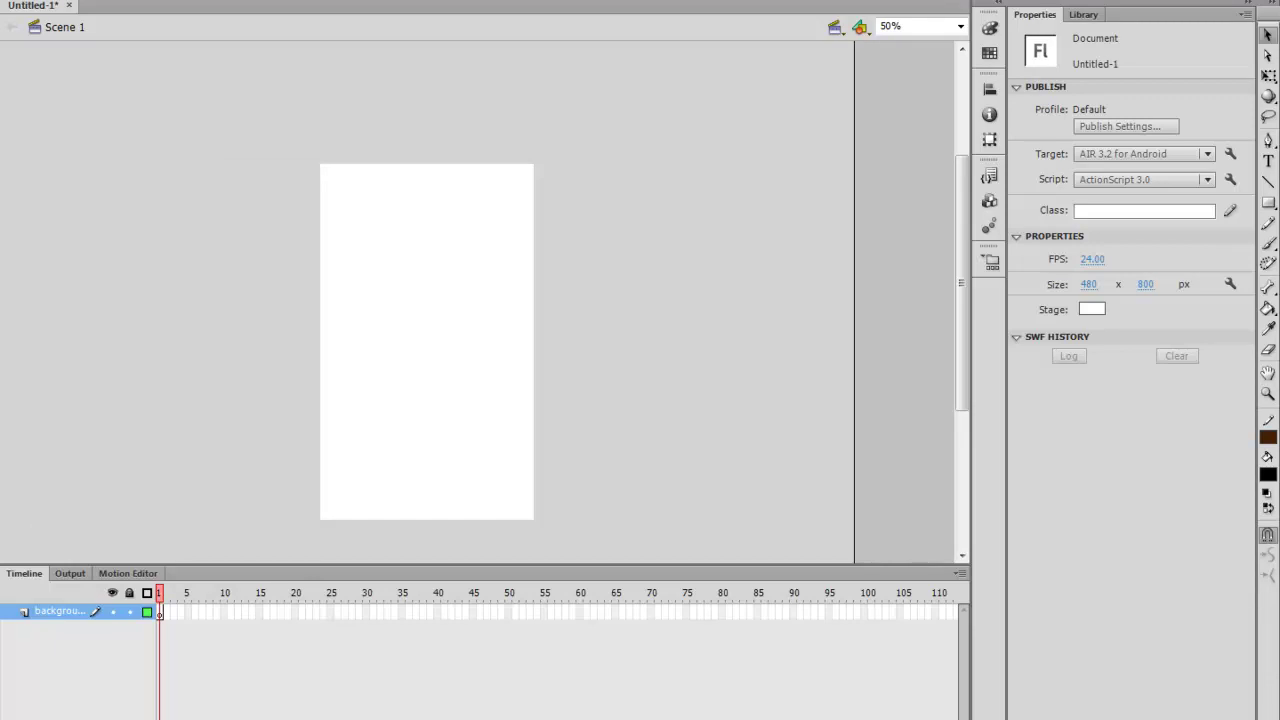
key(alt+f)
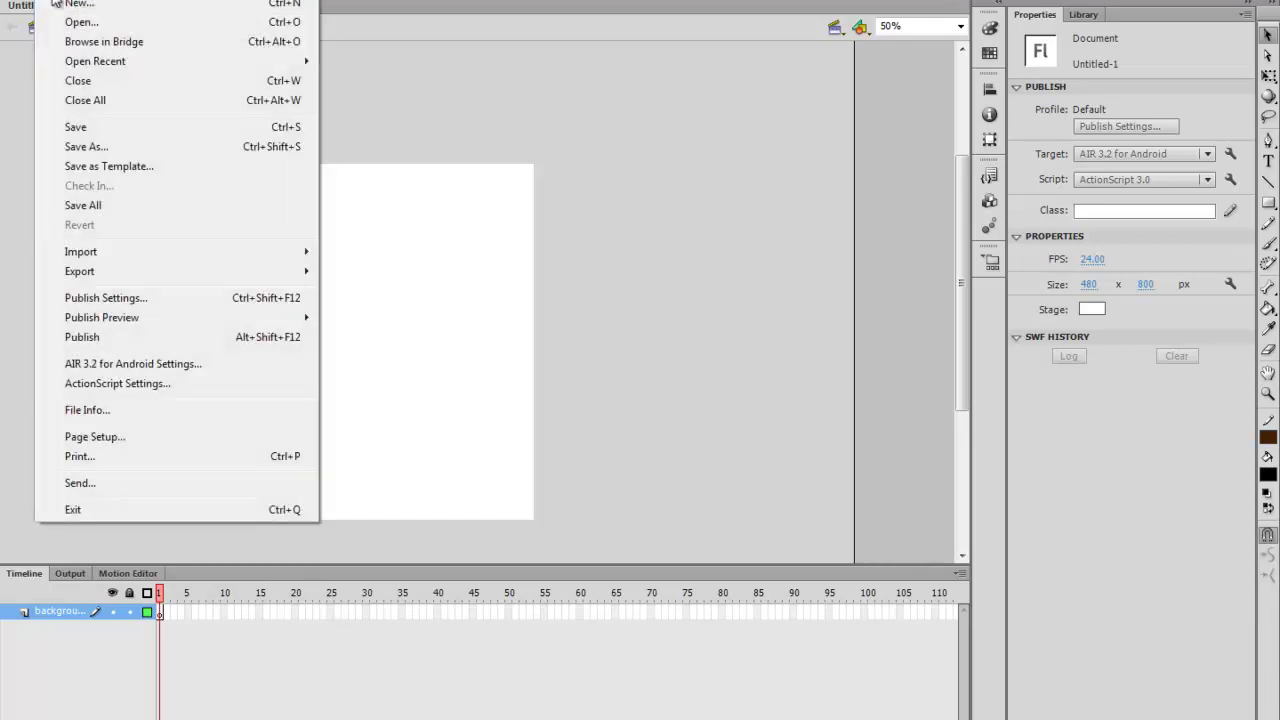
mouse_move(88, 262)
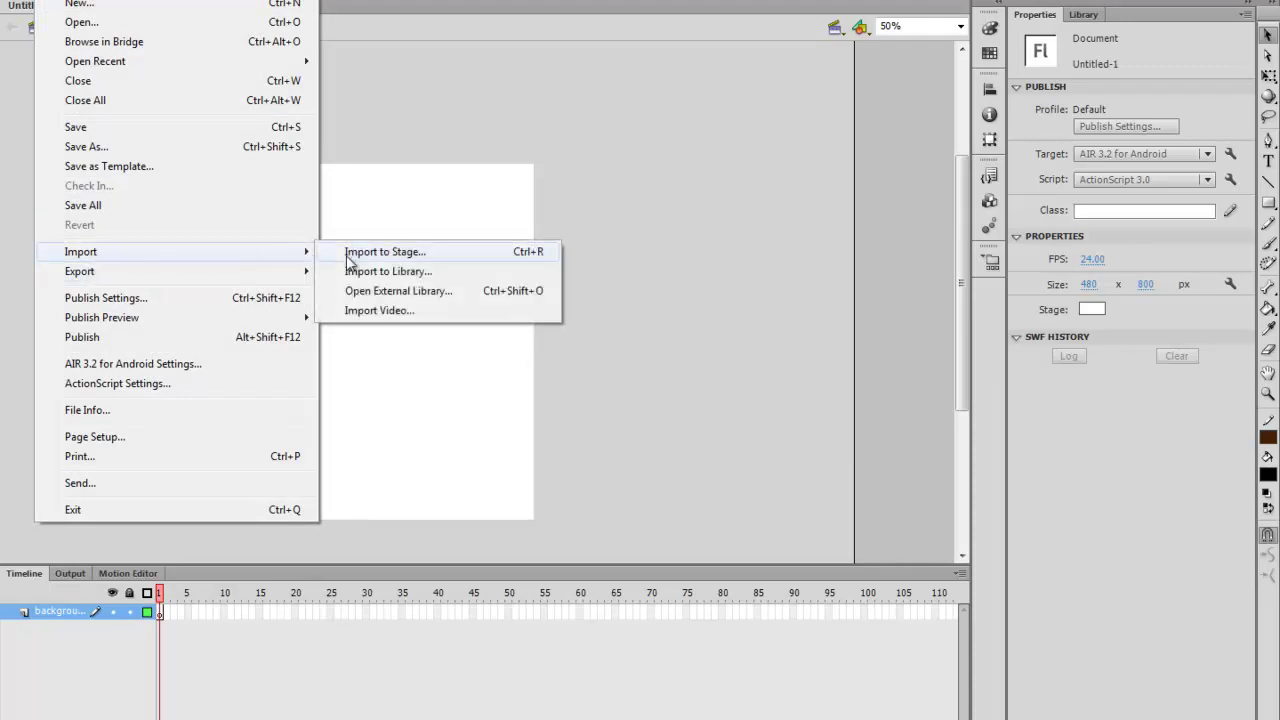
click(347, 263)
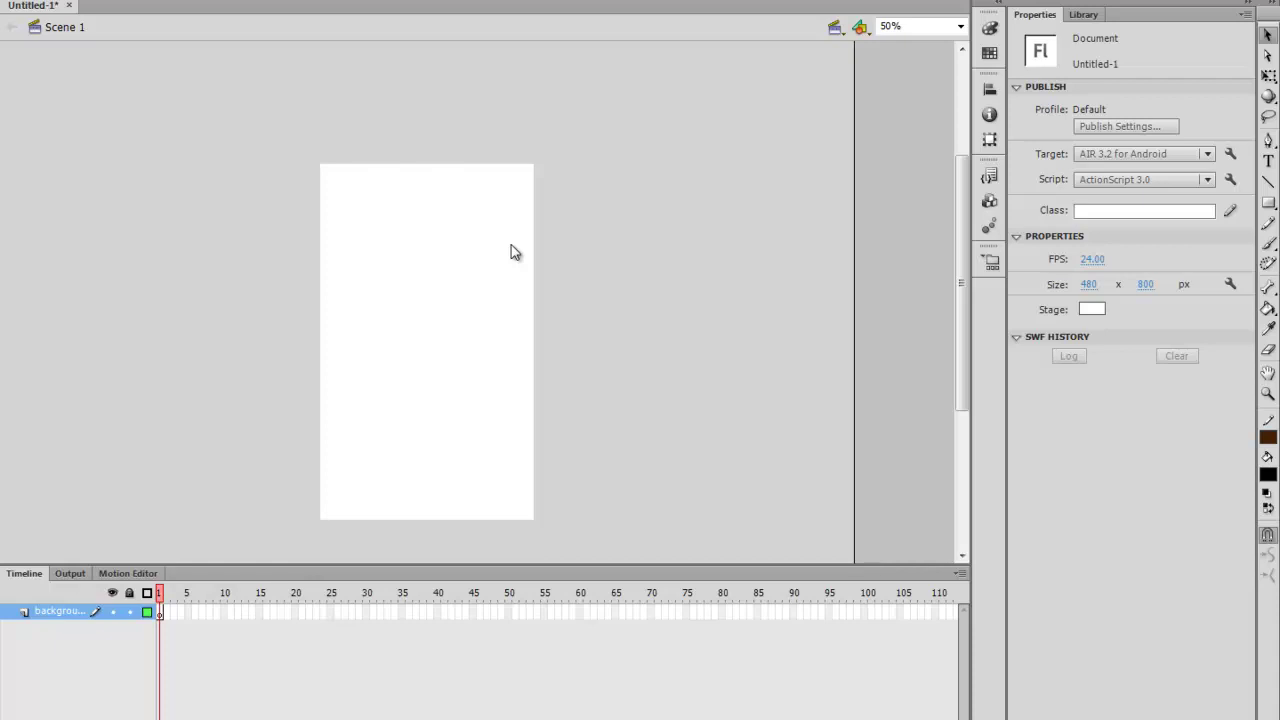
Import the note_paper_right lined-paper image onto the stage
key(ctrl+r)
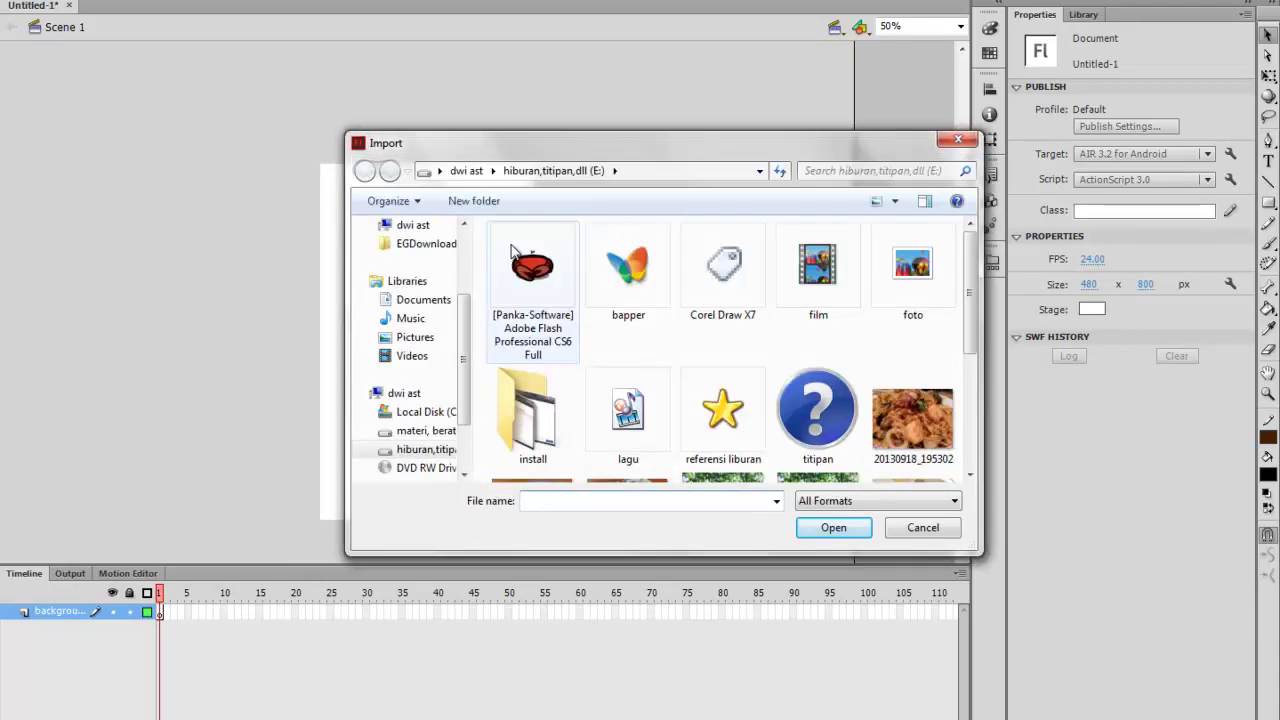
drag(980, 250, 982, 350)
click(570, 400)
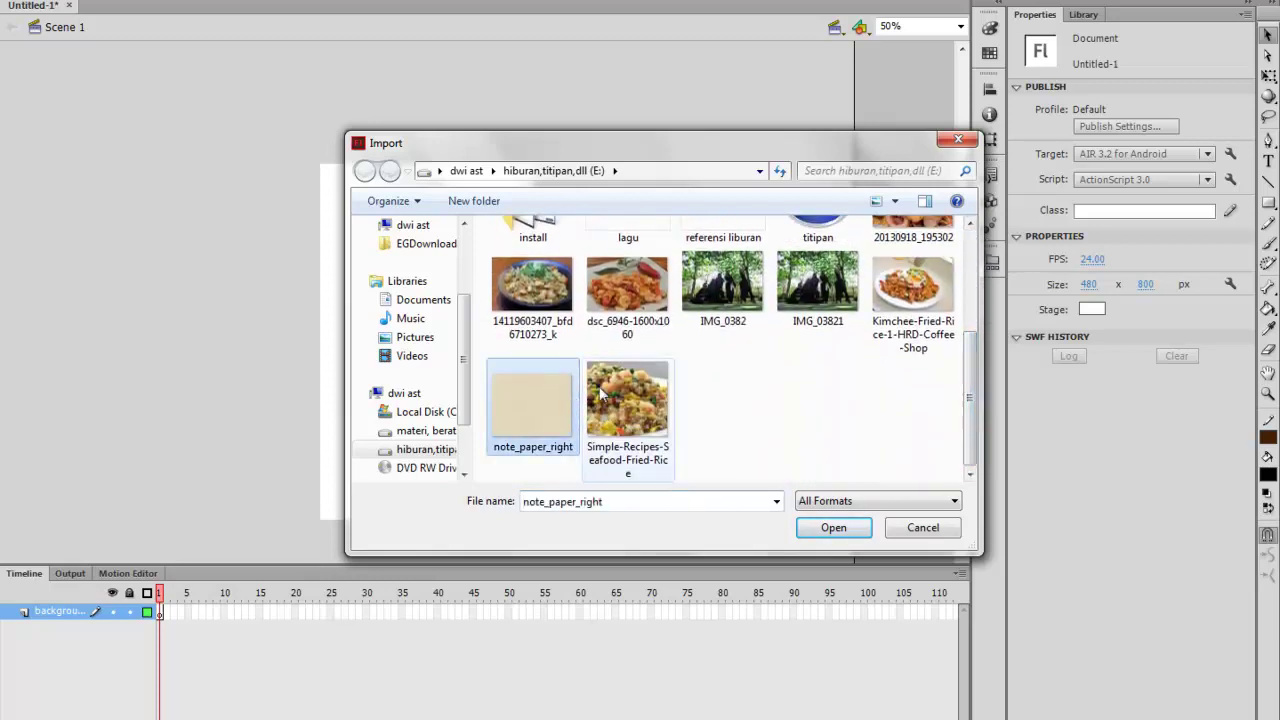
click(833, 527)
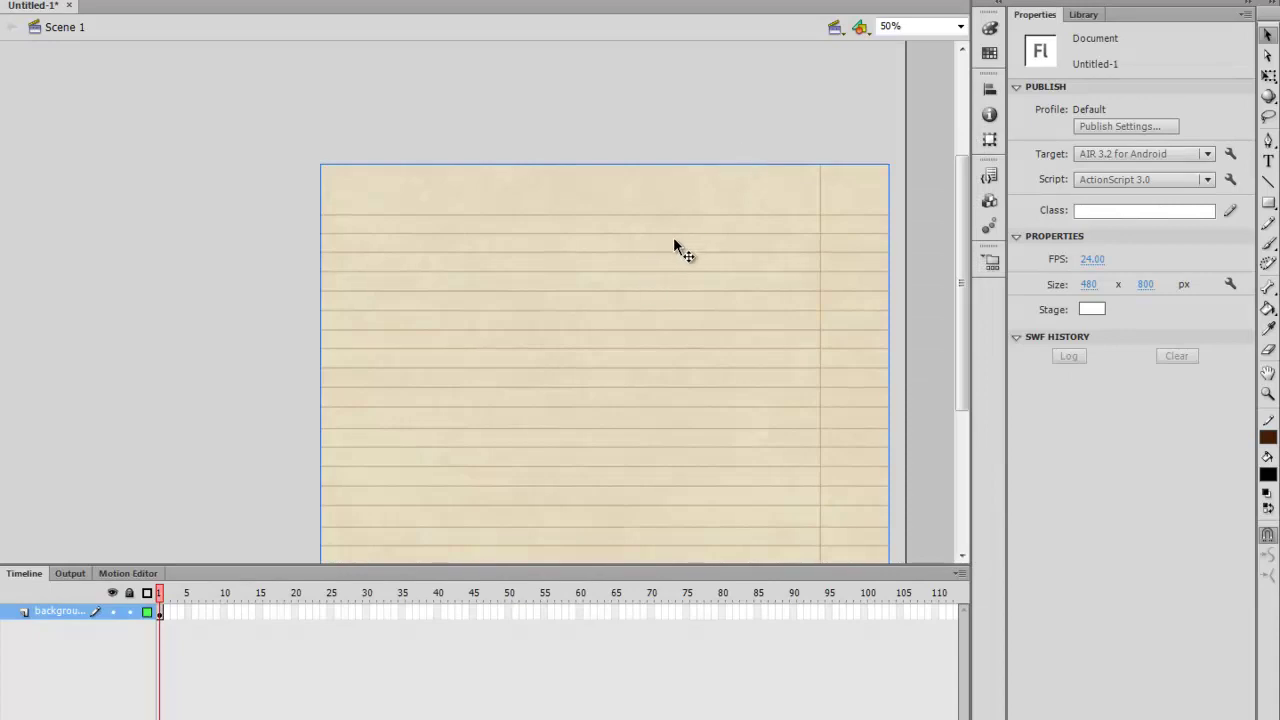
Unlock the bitmap's width/height constraint and set its width to 482
click(674, 235)
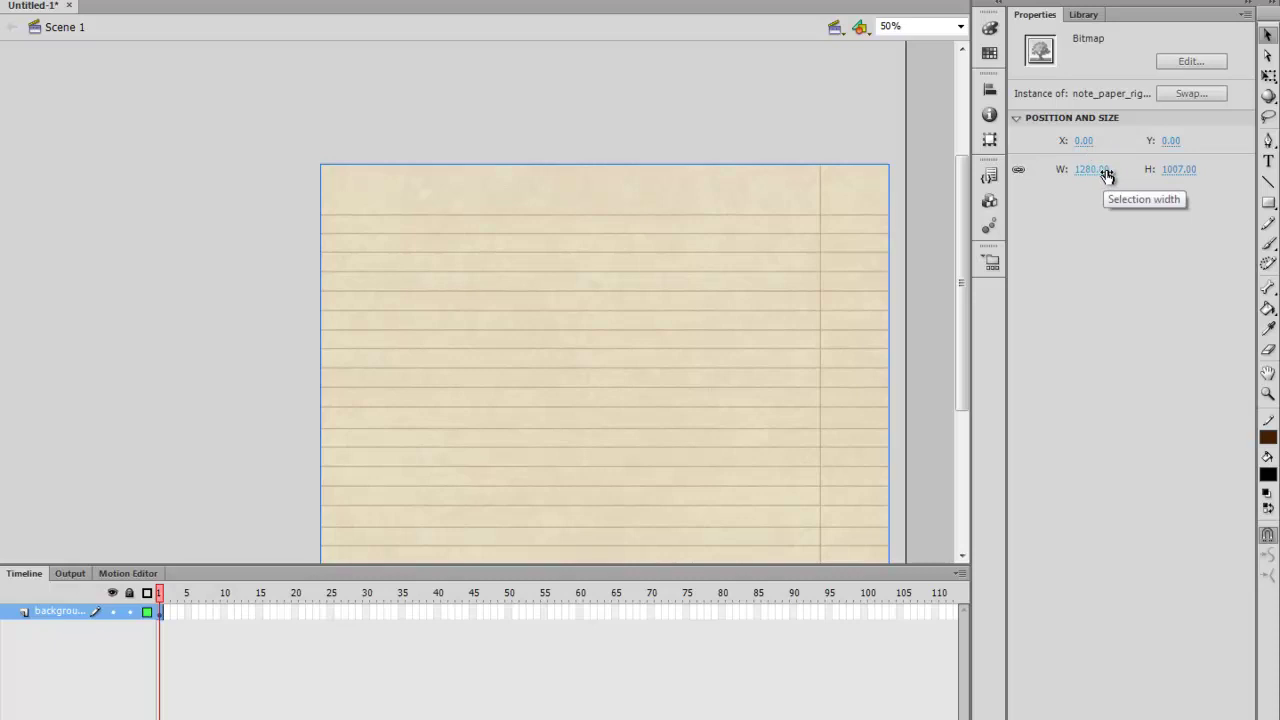
click(1106, 174)
click(1106, 174)
click(1018, 170)
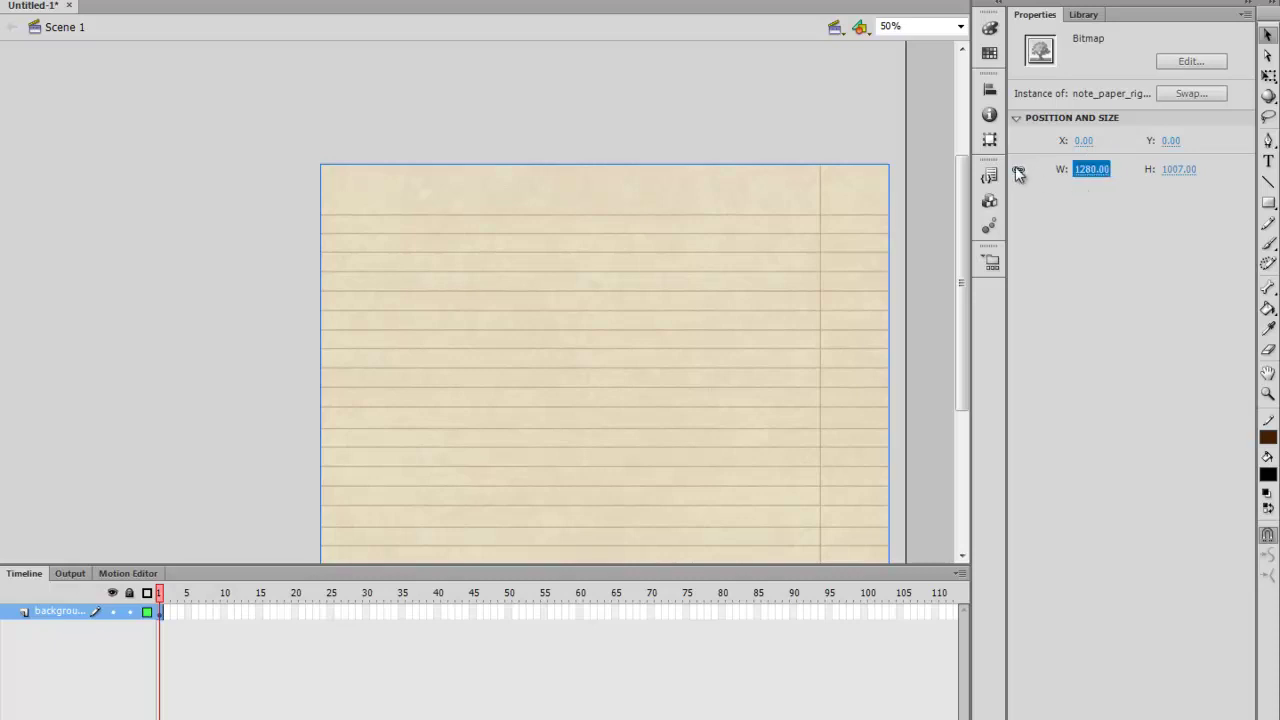
drag(1096, 172, 492, 287)
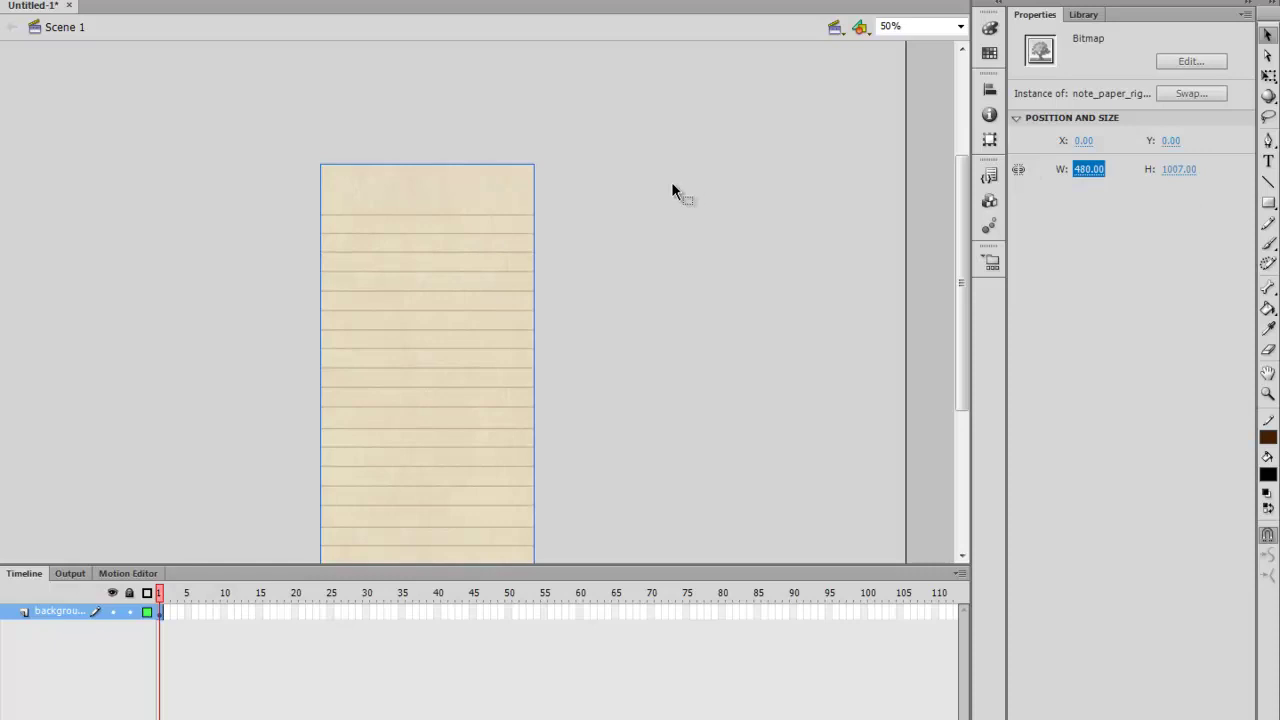
drag(1094, 171, 1088, 172)
text(473)
key(Return)
text(482)
key(Return)
Adjust the bitmap height to about 800 so the paper covers the stage
click(1178, 169)
text(773)
key(Return)
drag(987, 204, 1080, 256)
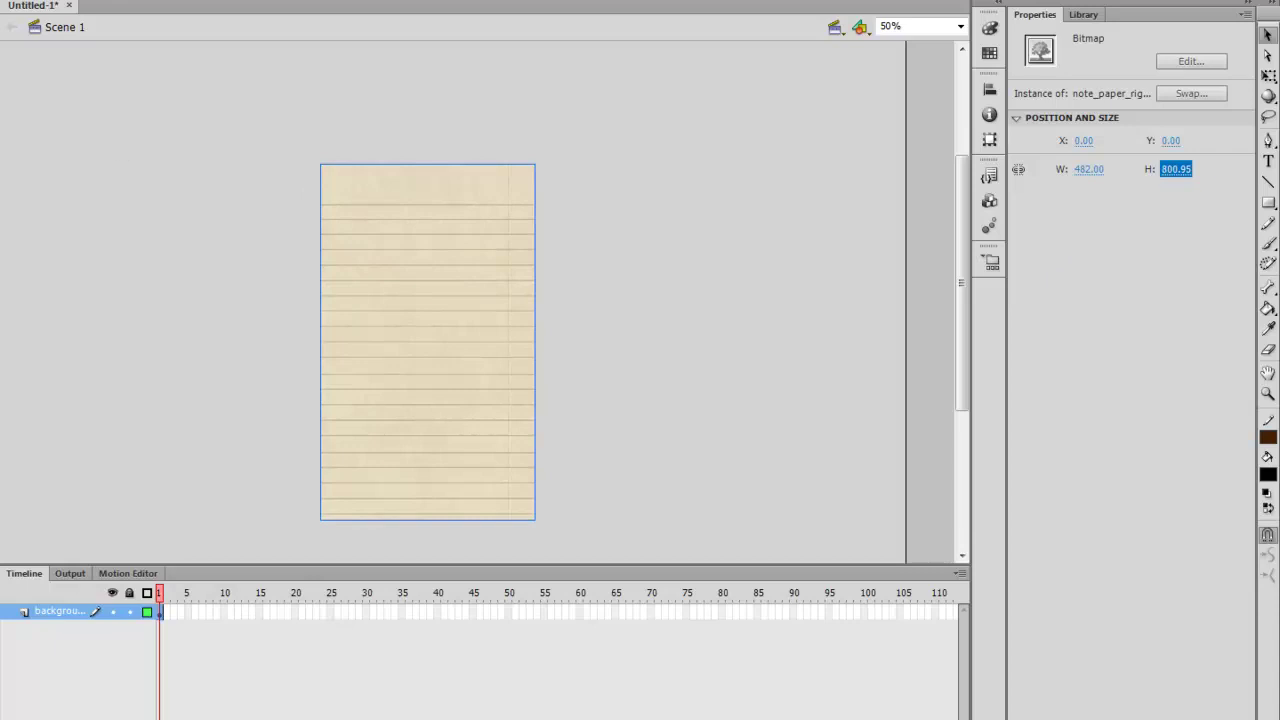
click(79, 0)
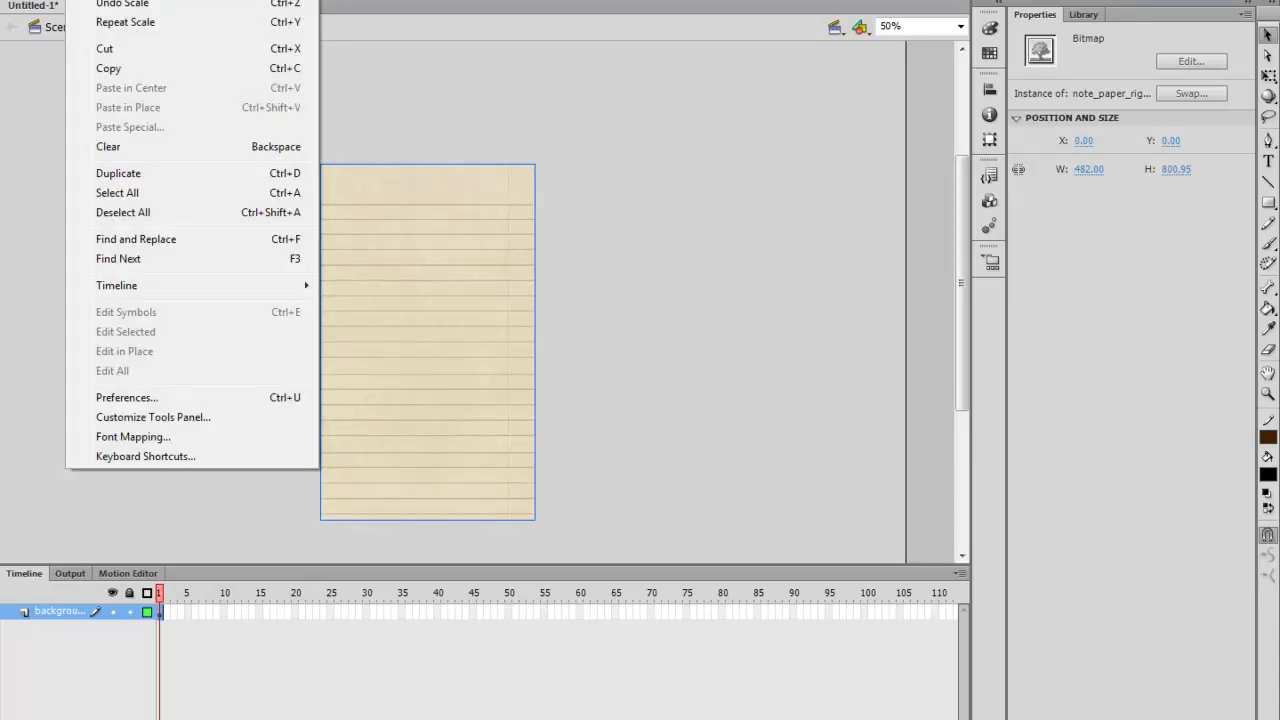
key(Escape)
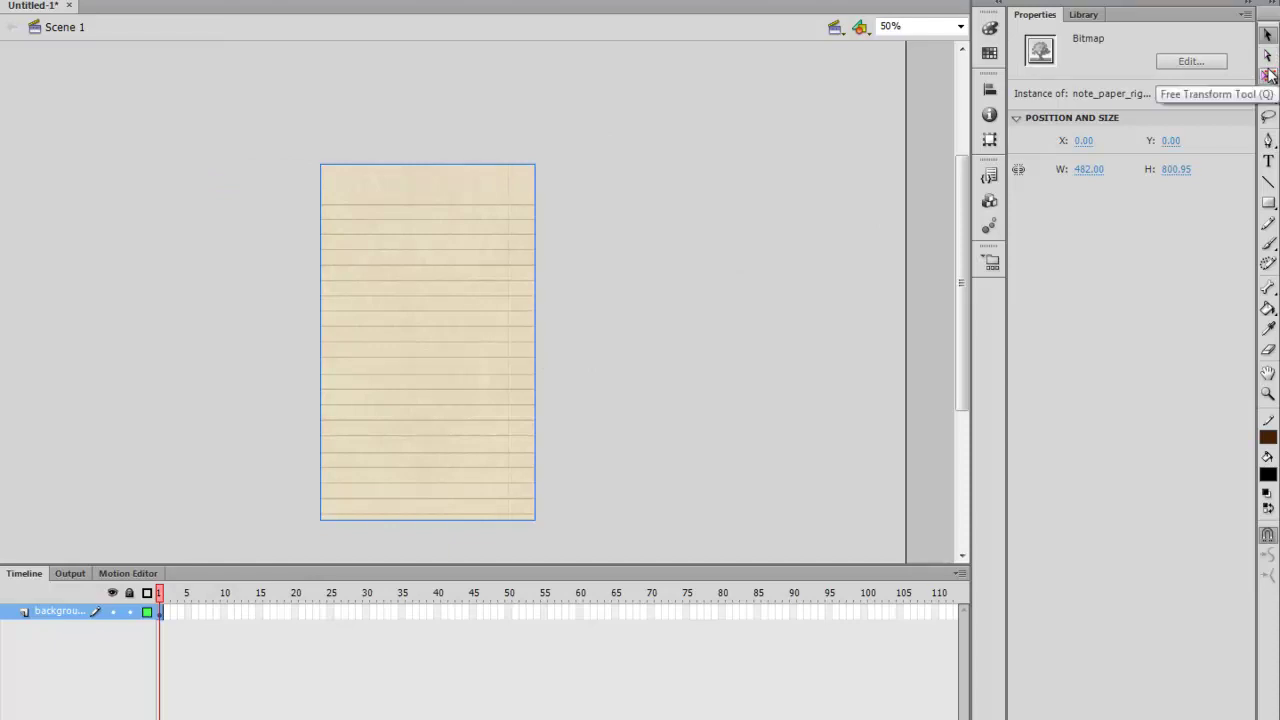
Free-transform the bitmap to 482 × 798.9 snapped to Y 0, then add a new layer
click(1268, 75)
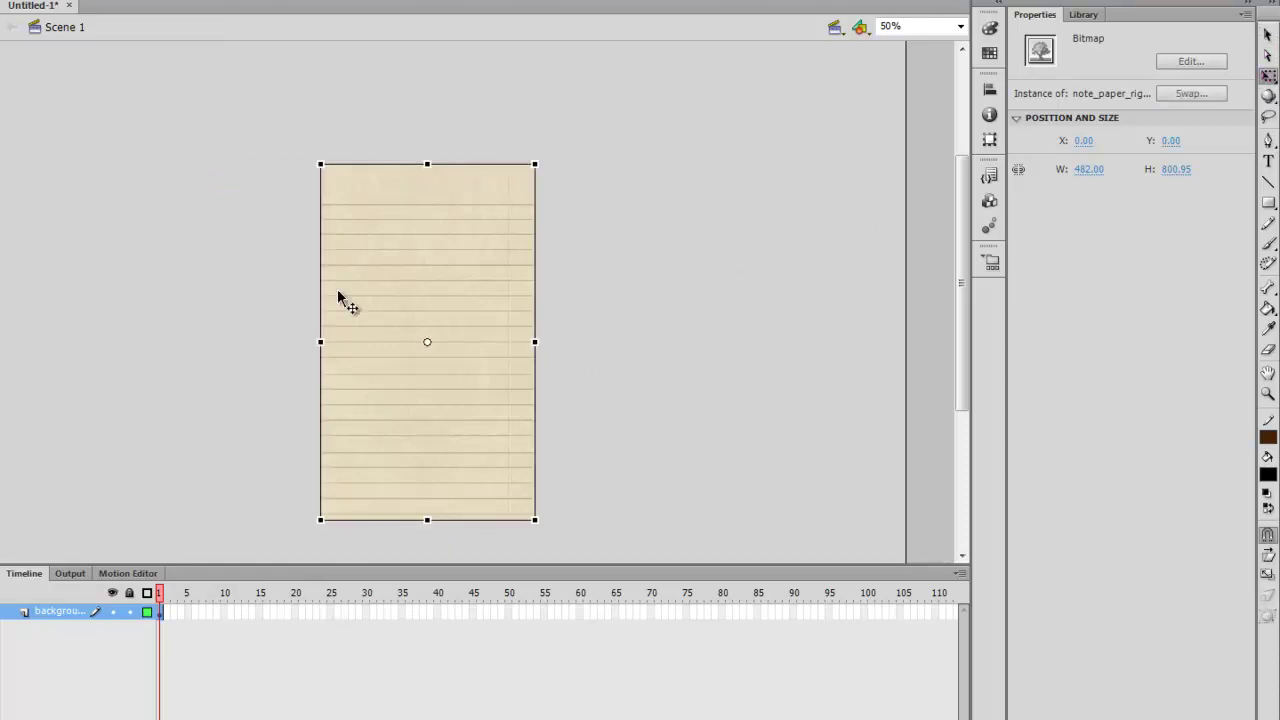
drag(533, 518, 533, 513)
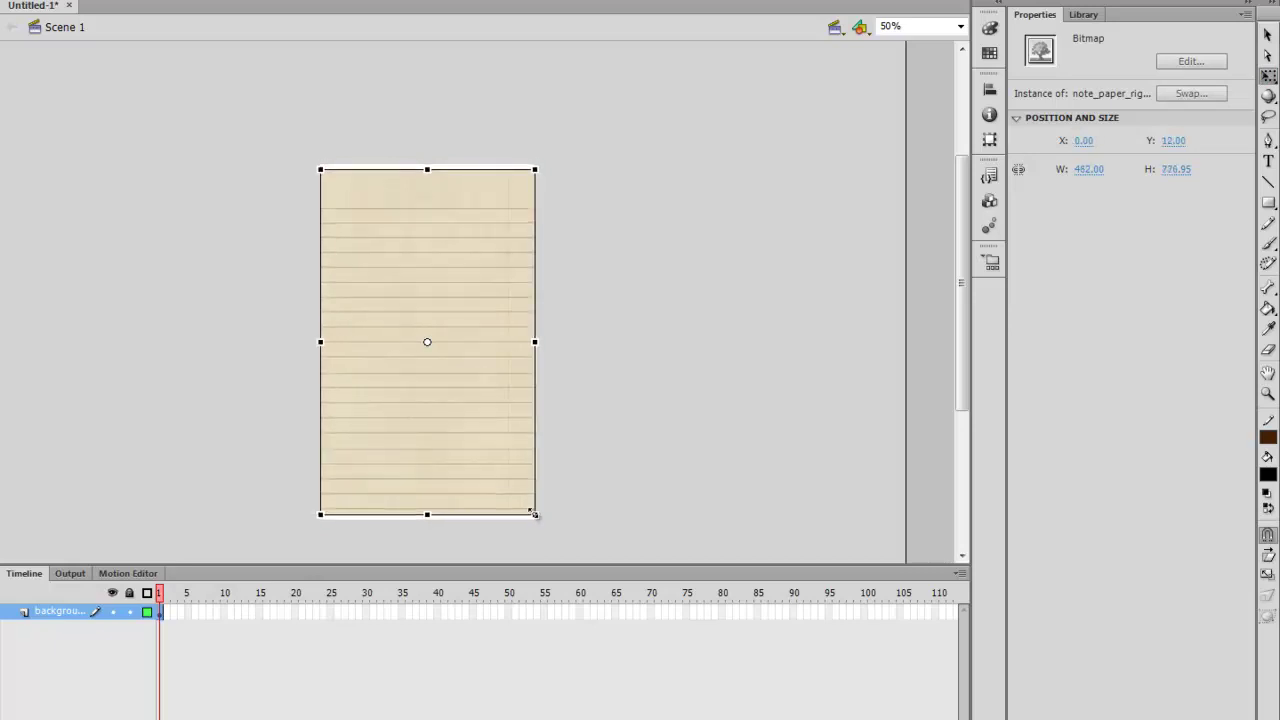
drag(426, 516, 426, 520)
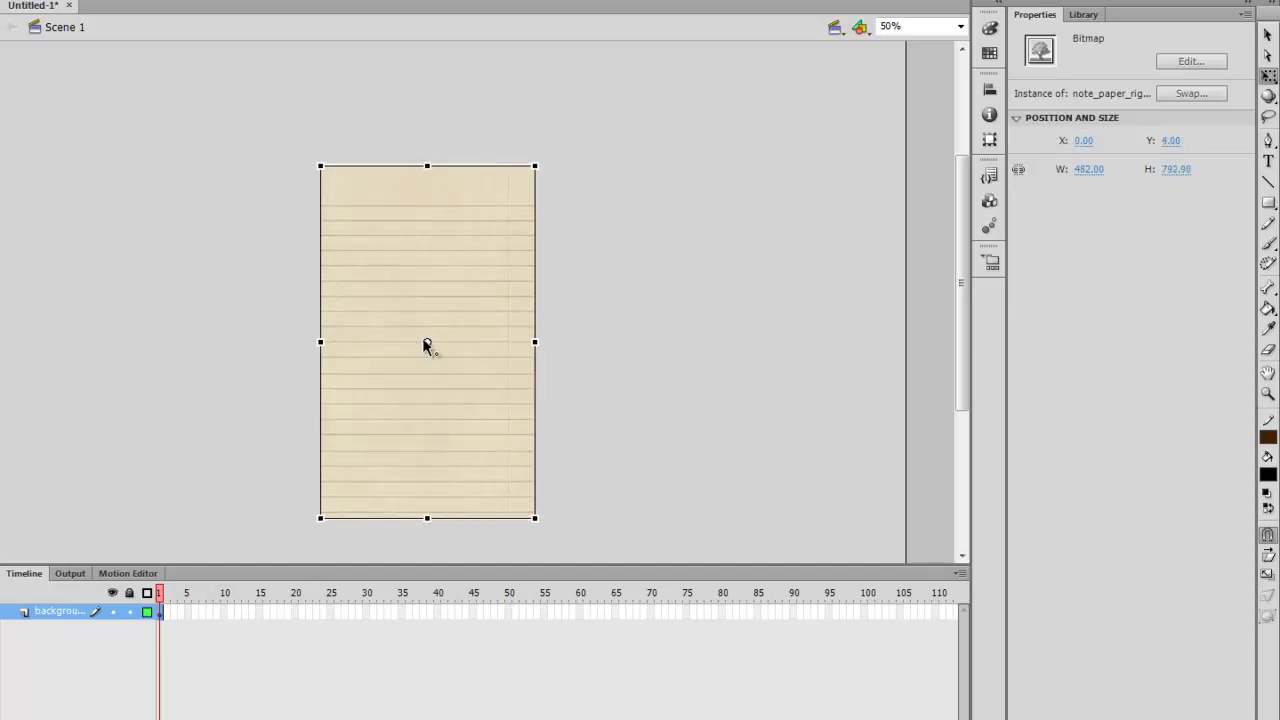
click(426, 341)
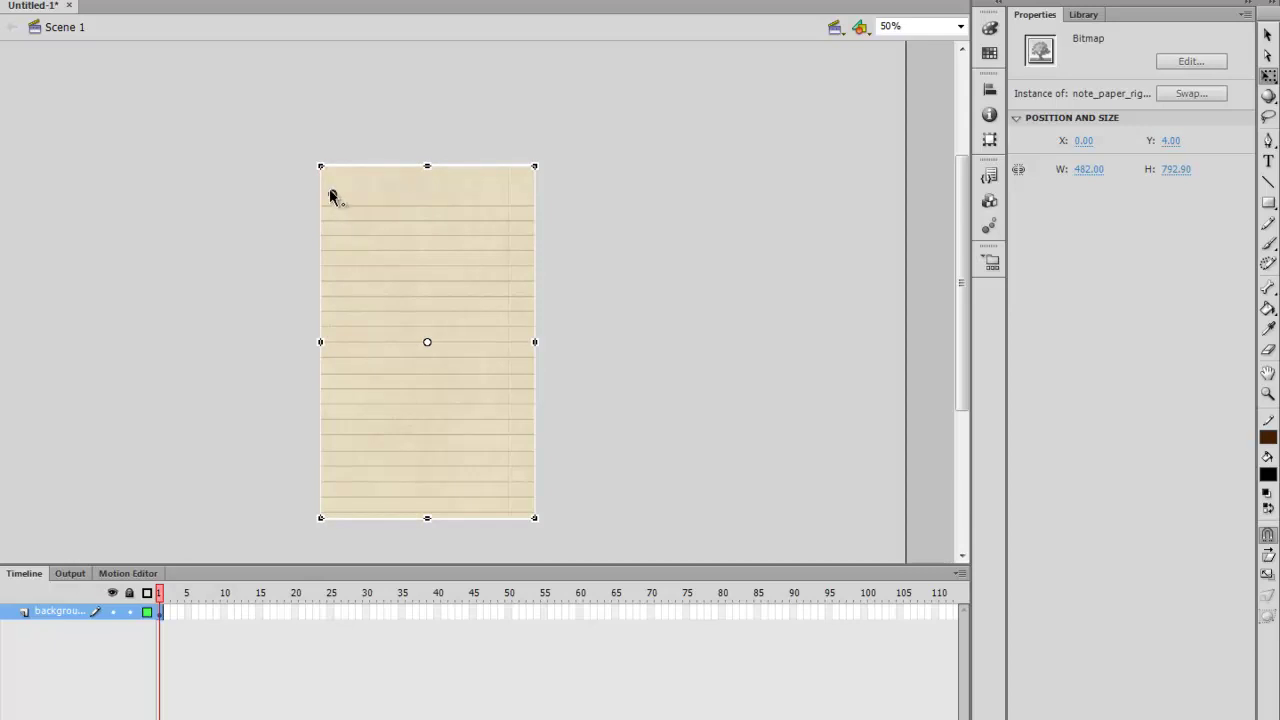
drag(320, 168, 320, 167)
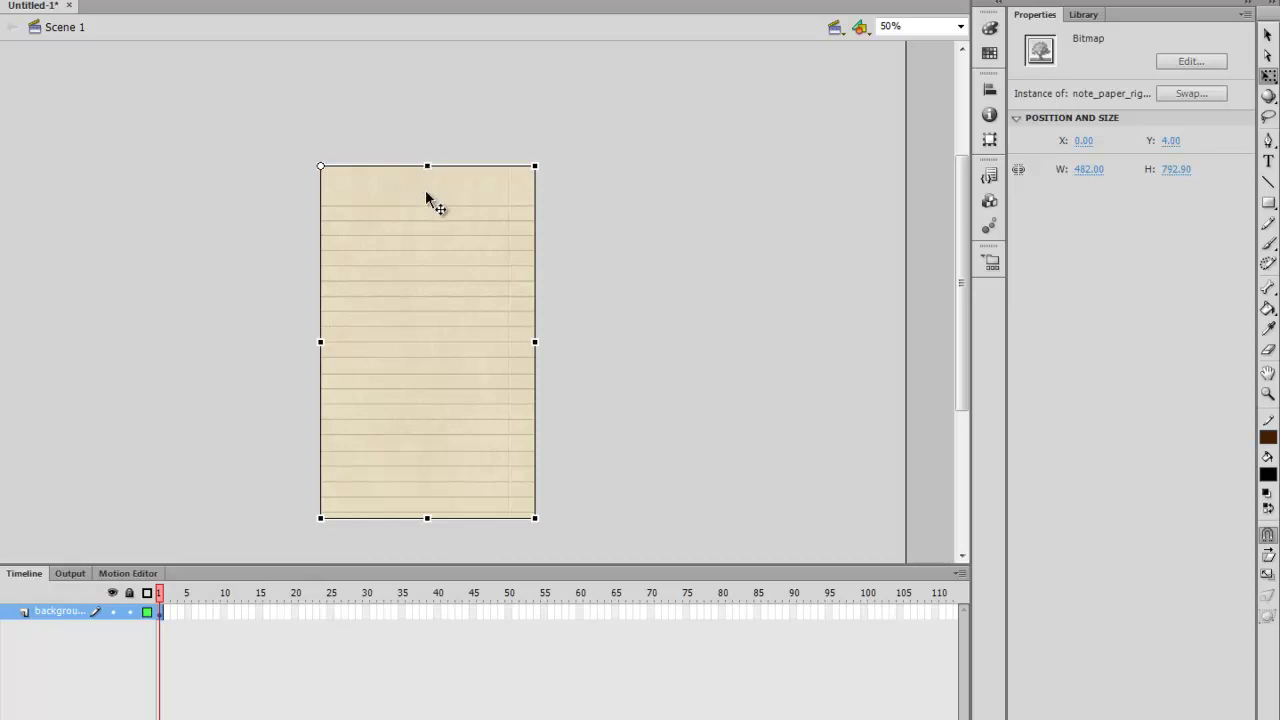
drag(428, 298, 427, 296)
drag(427, 516, 428, 519)
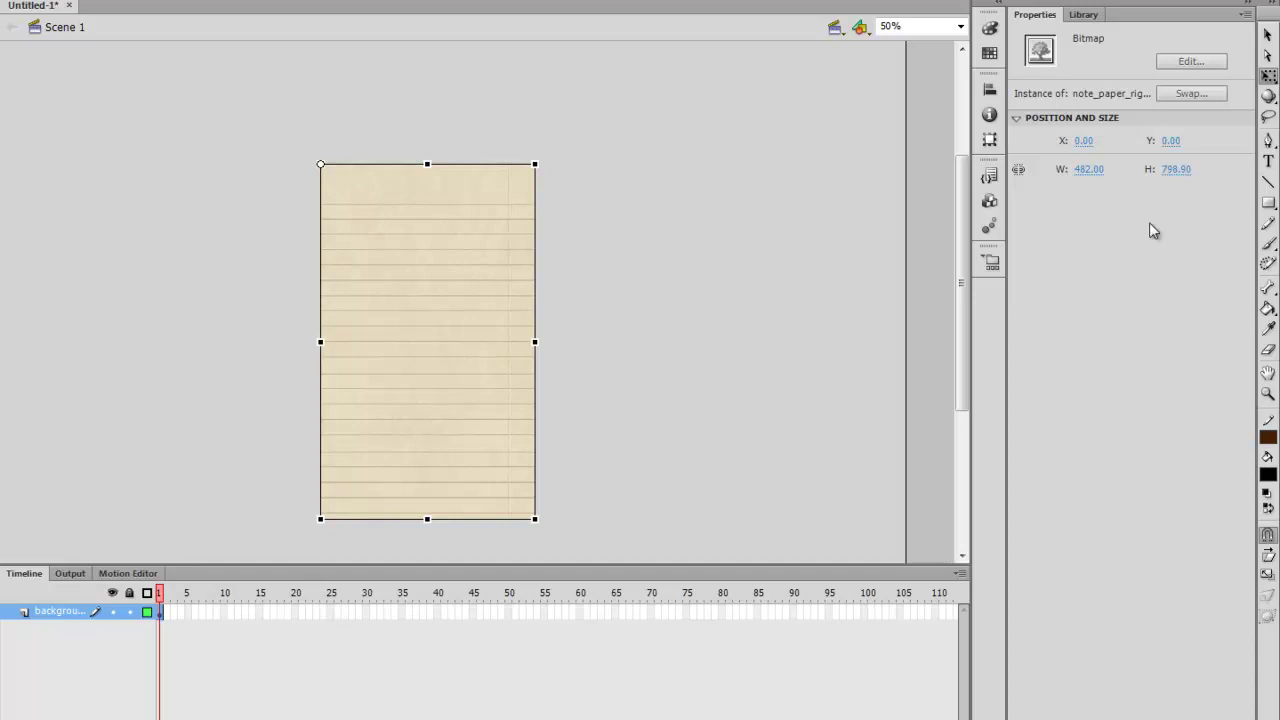
click(1268, 35)
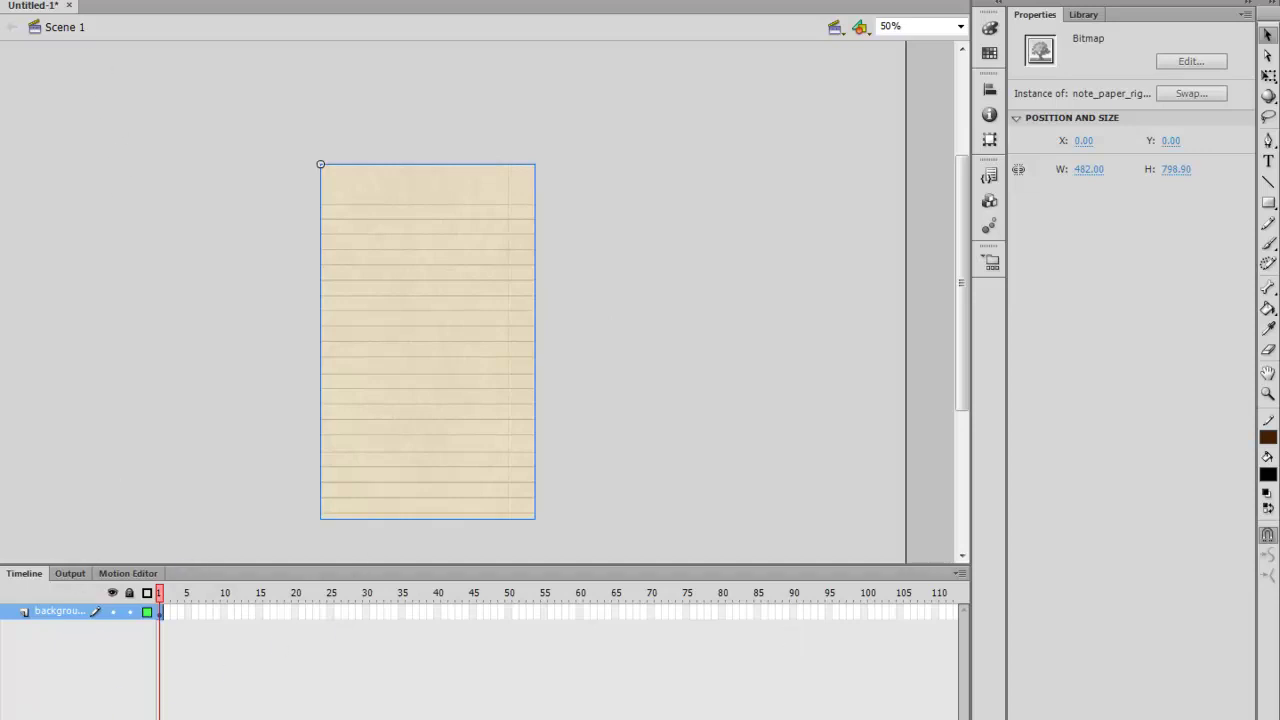
click(30, 715)
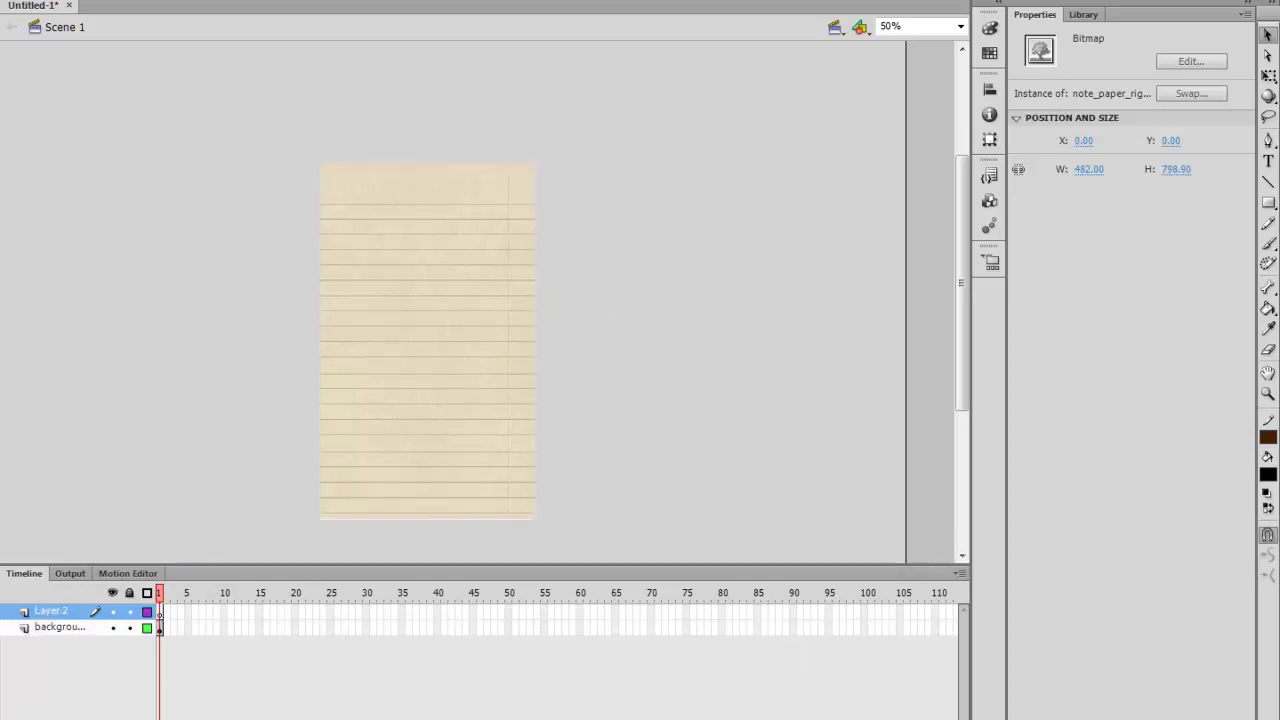
Rename Layer 2 to 'tombol'
double_click(66, 617)
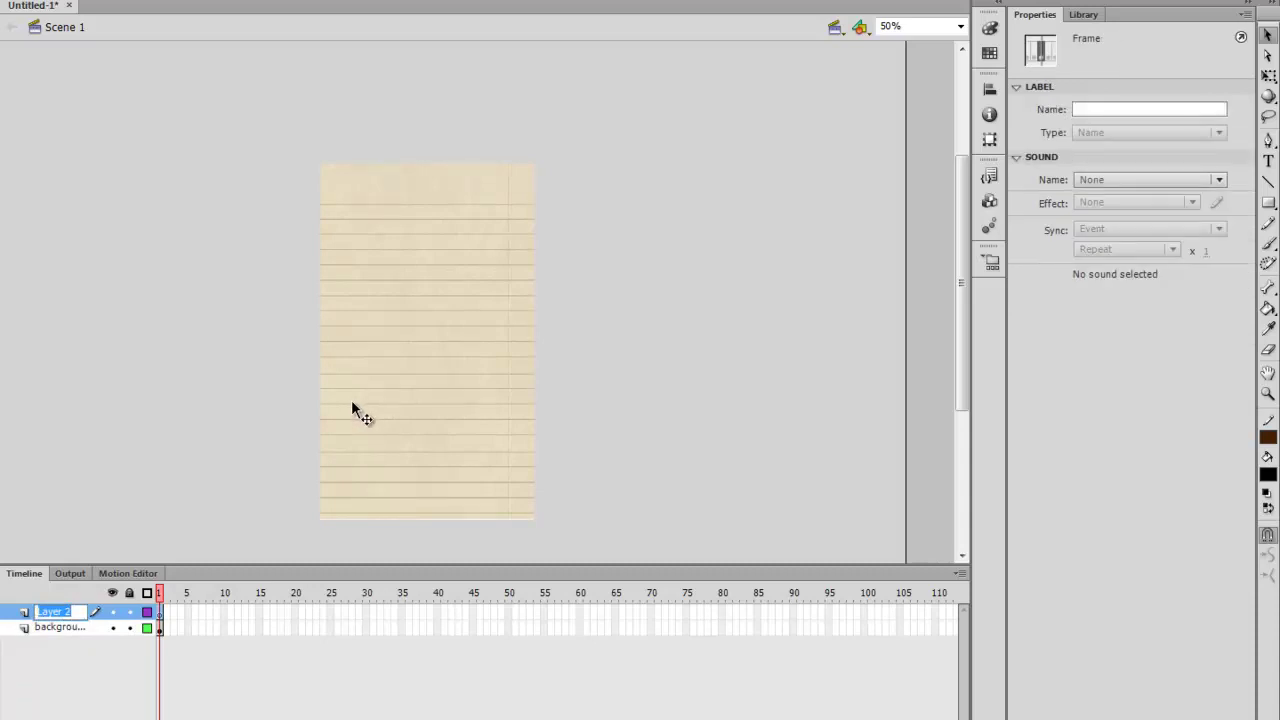
text(tombol)
key(Return)
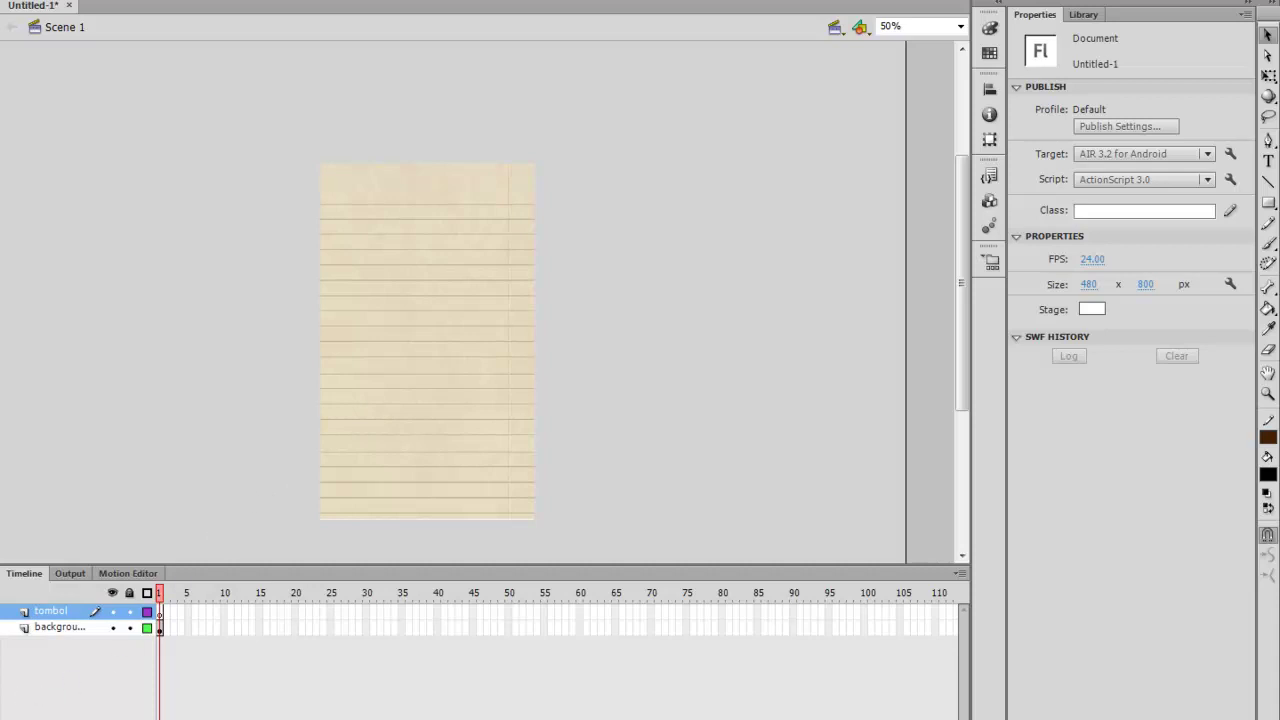
Add a third layer named 'judul' and select its first frame
click(12, 718)
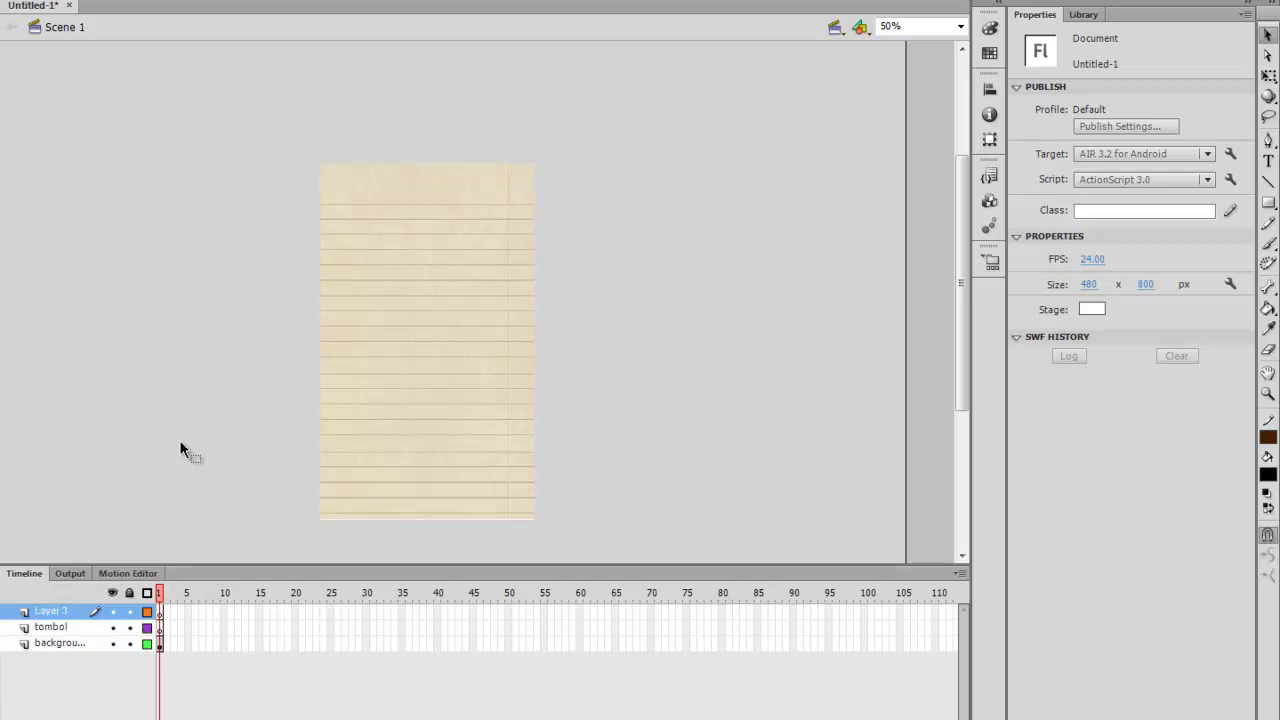
double_click(55, 611)
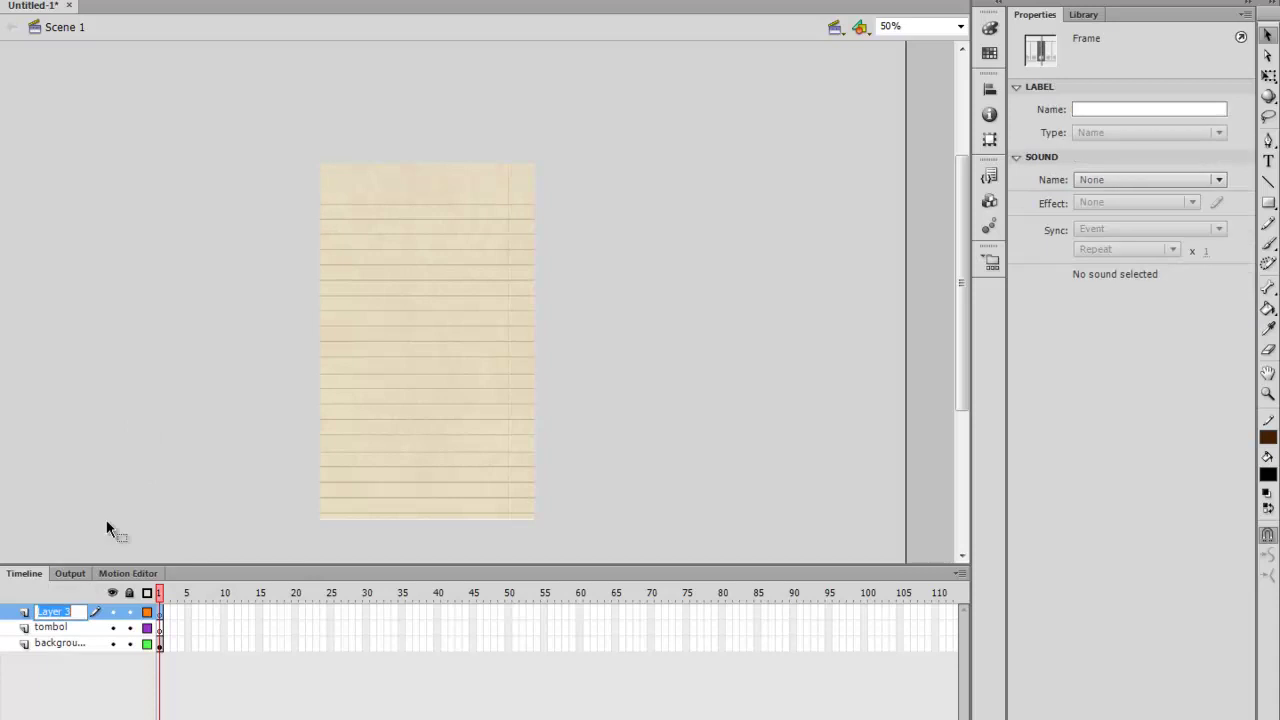
text(judul)
key(Return)
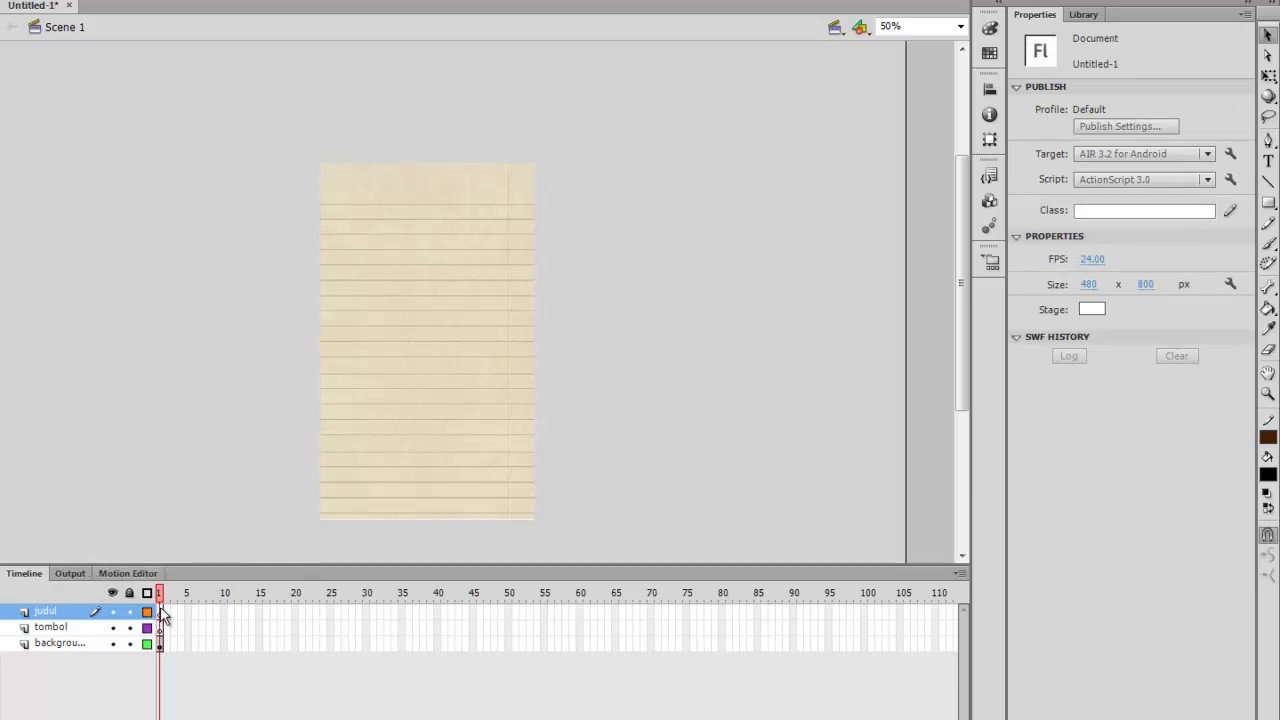
click(158, 611)
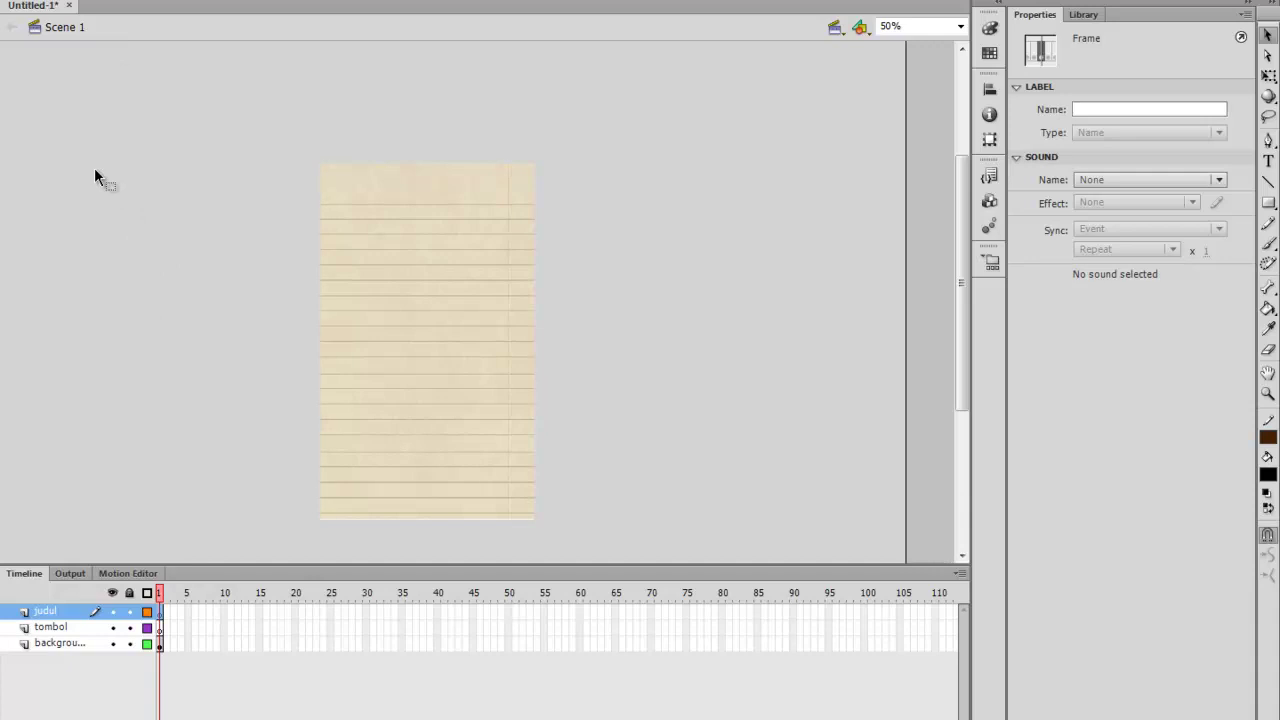
Type the TLF title 'PEMBUATAN NASI GORENG SEAFOOD' near the top of the paper
click(1269, 162)
click(1269, 162)
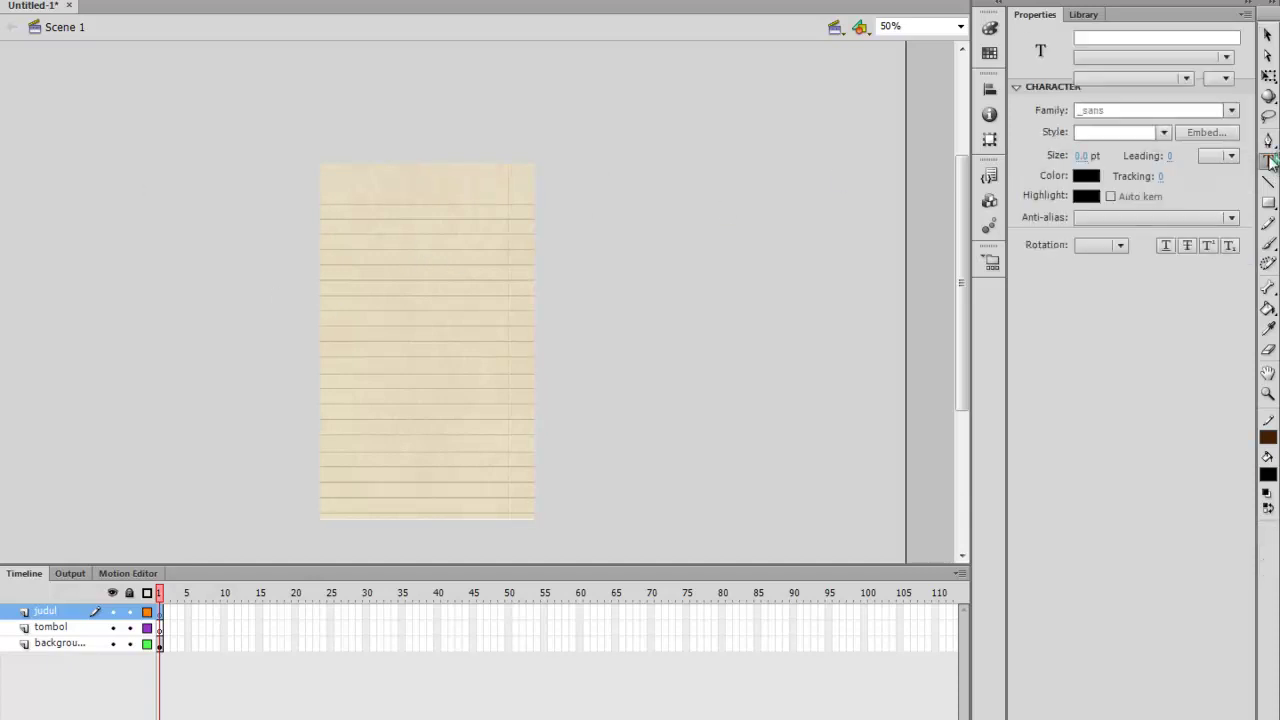
click(364, 240)
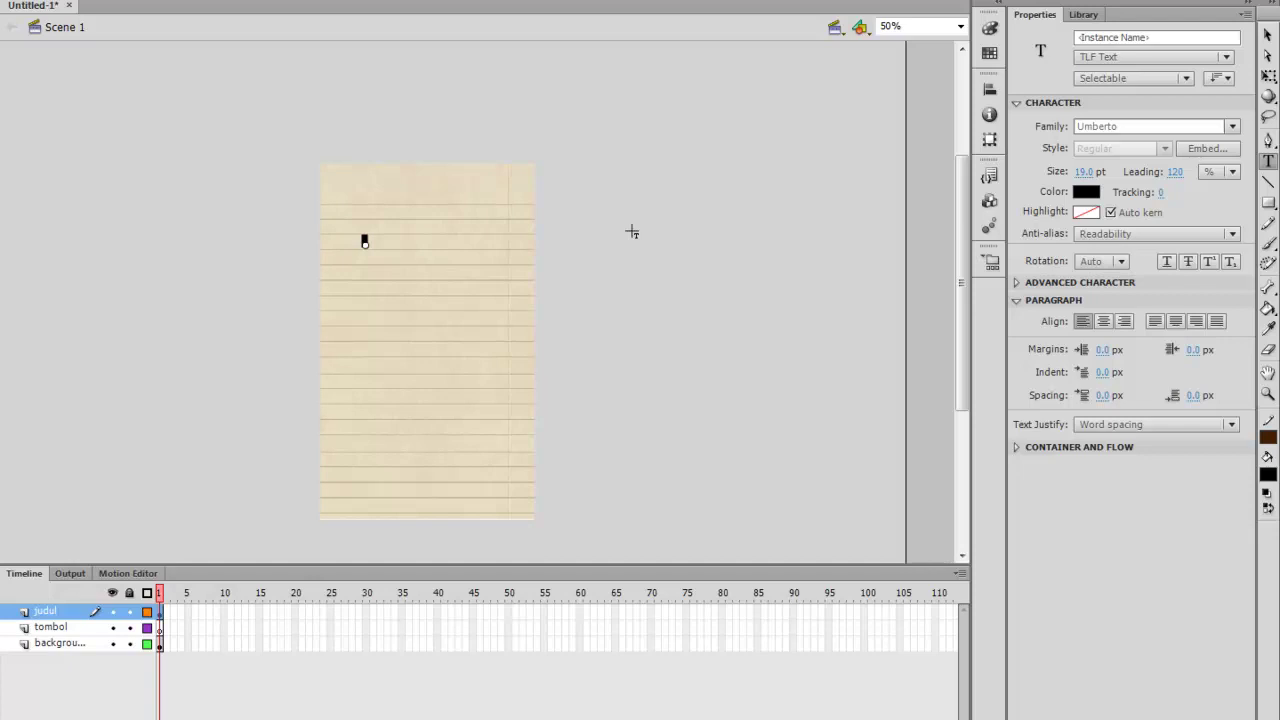
text(Misterri Mas Goreng Se)
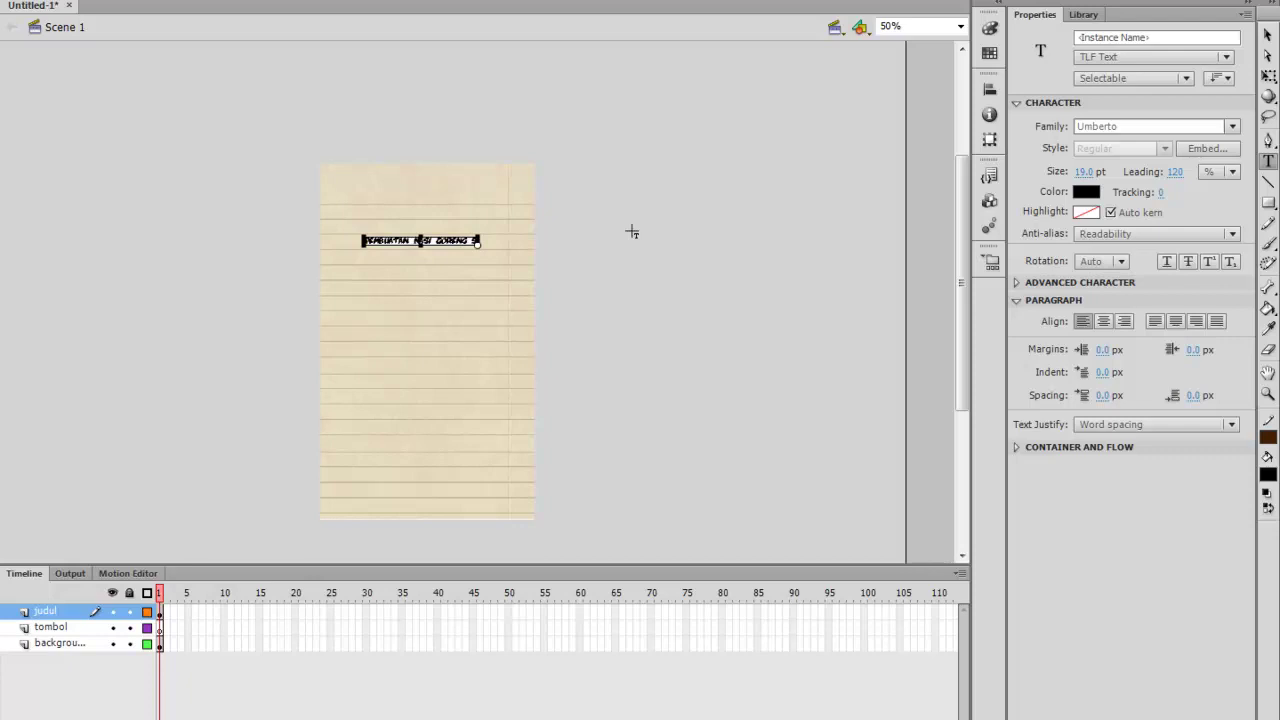
text(afood)
Set the whole title's font size to about 61 pt
key(ctrl+a)
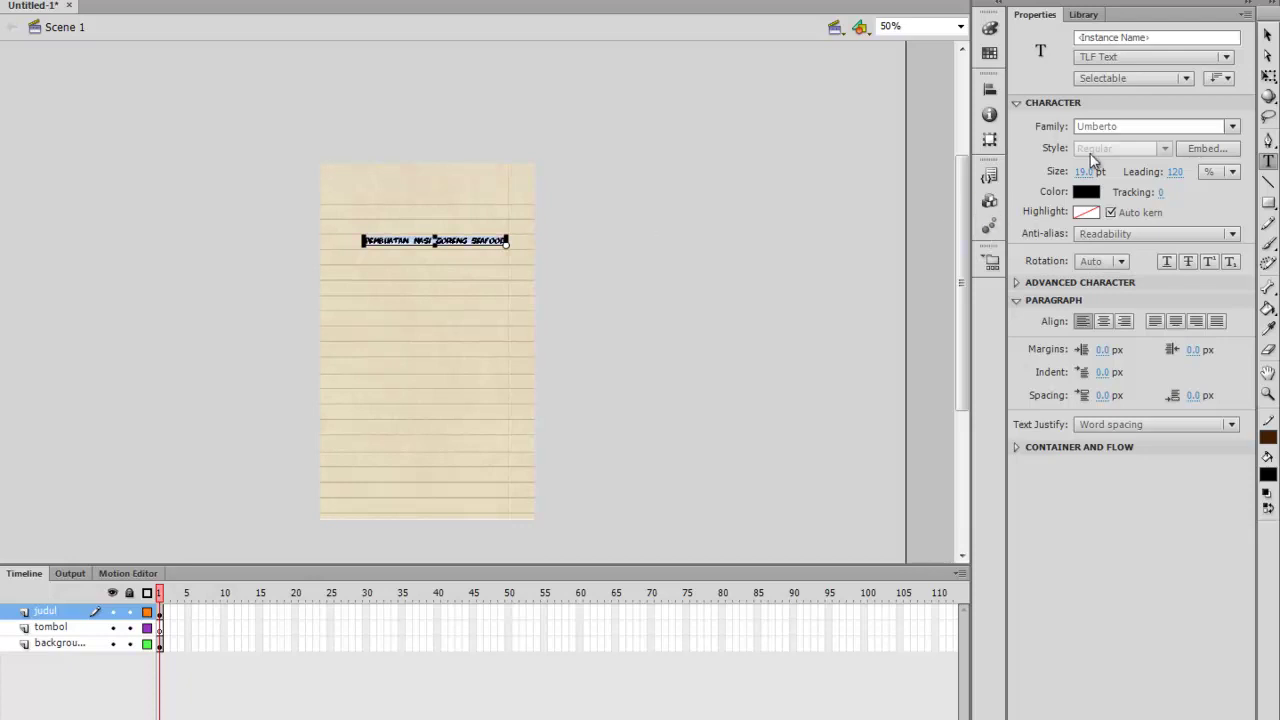
click(1088, 171)
mouse_move(1104, 172)
mouse_down()
mouse_move(1127, 172)
mouse_move(1076, 181)
mouse_move(1098, 181)
mouse_up()
text(70)
key(Return)
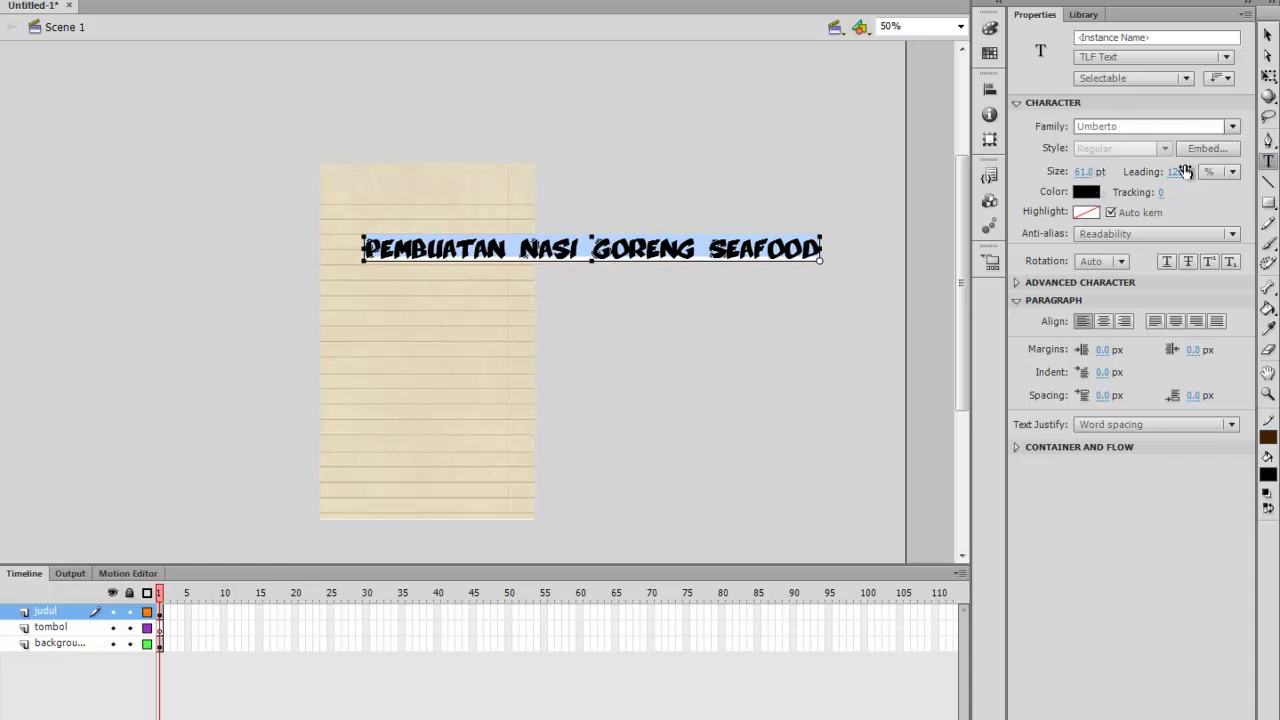
Colour the title brownish red (#993300)
click(1088, 191)
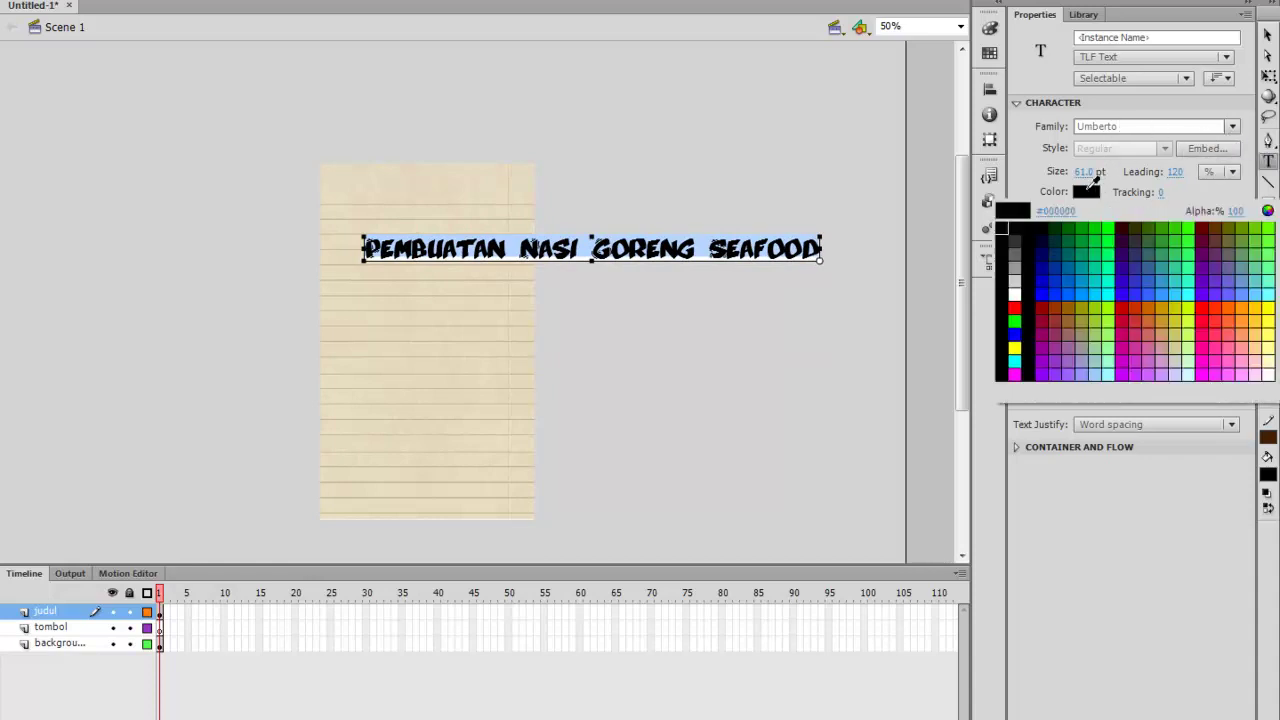
click(1047, 304)
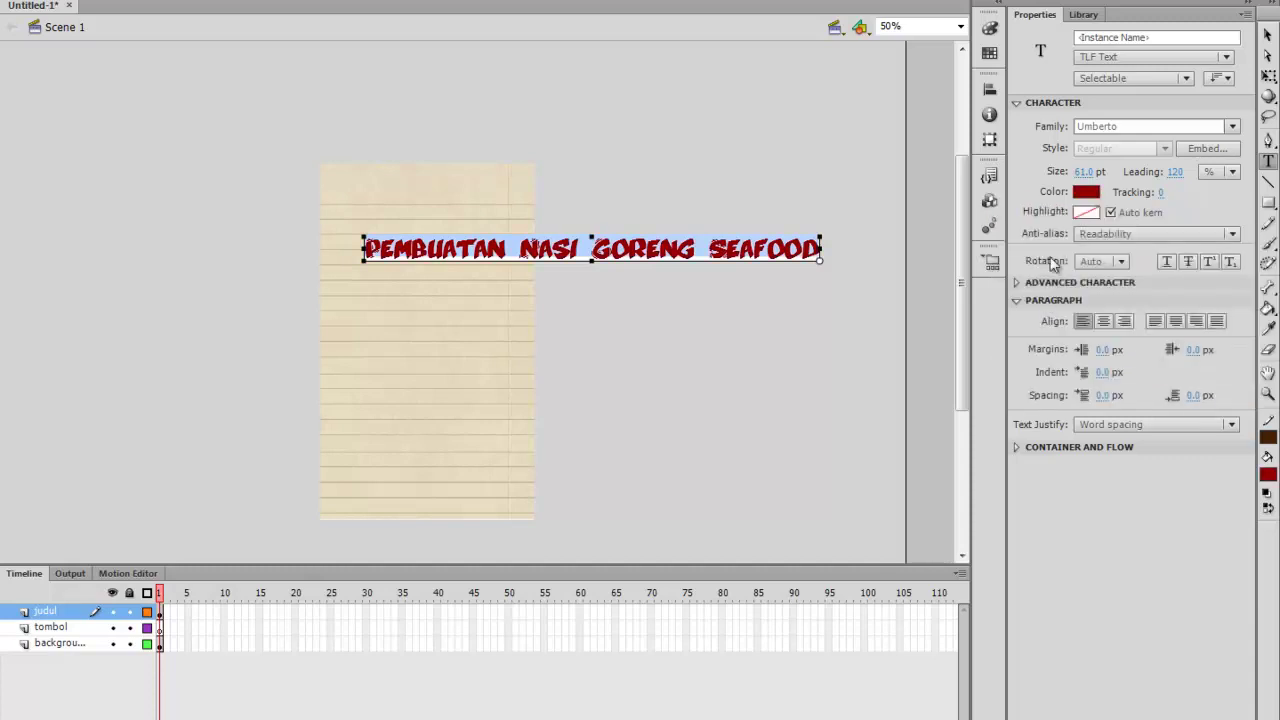
click(1086, 192)
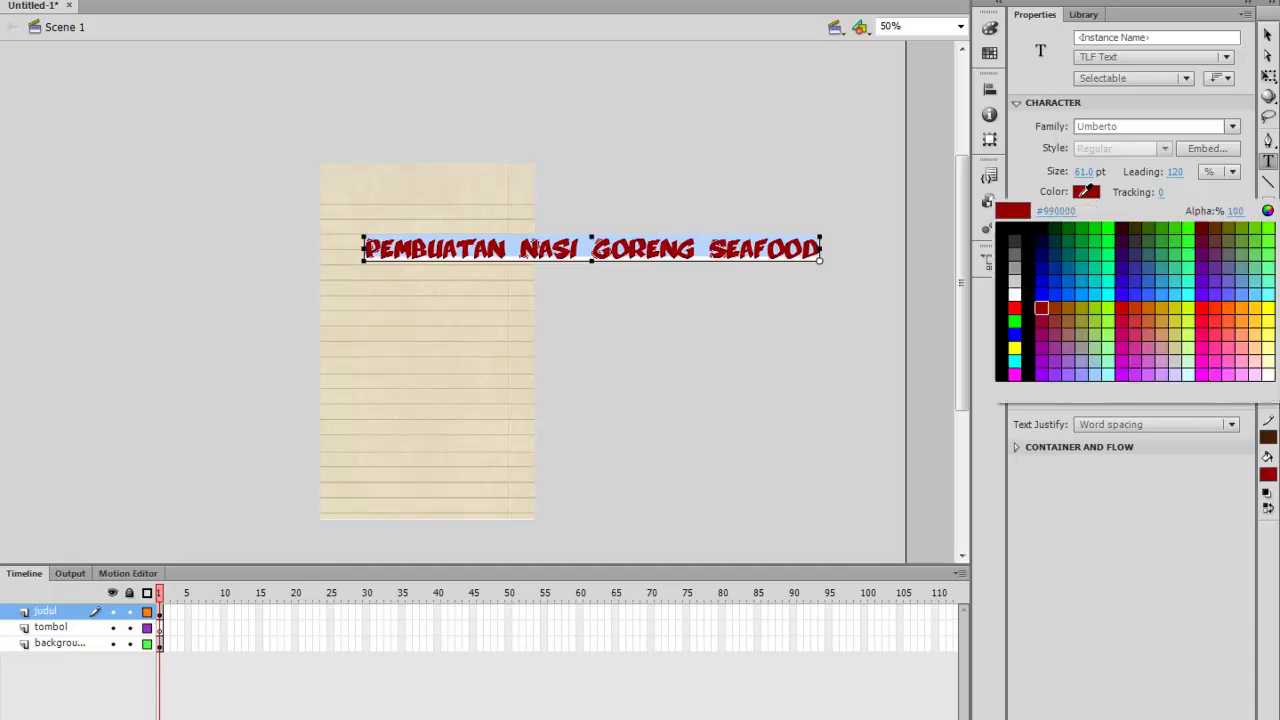
click(1063, 303)
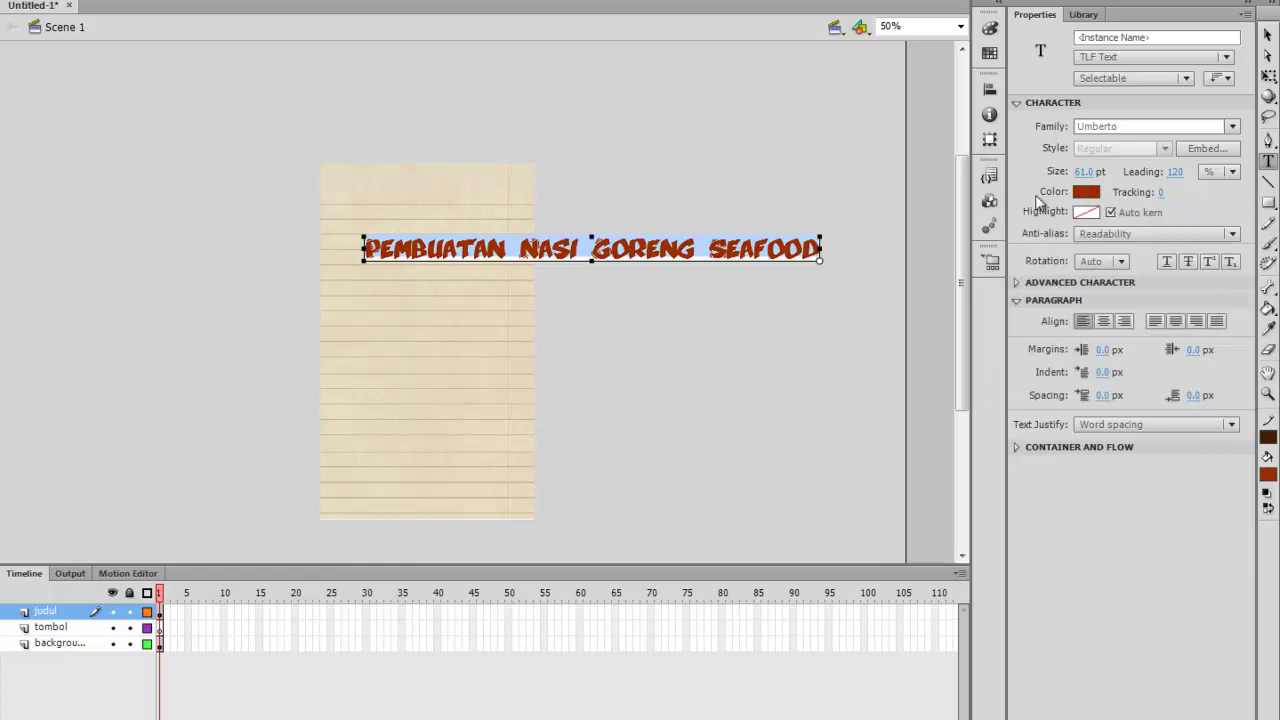
Break the title so 'NASI GORENG SEAFOOD' starts on a new line below 'PEMBUATAN'
click(520, 248)
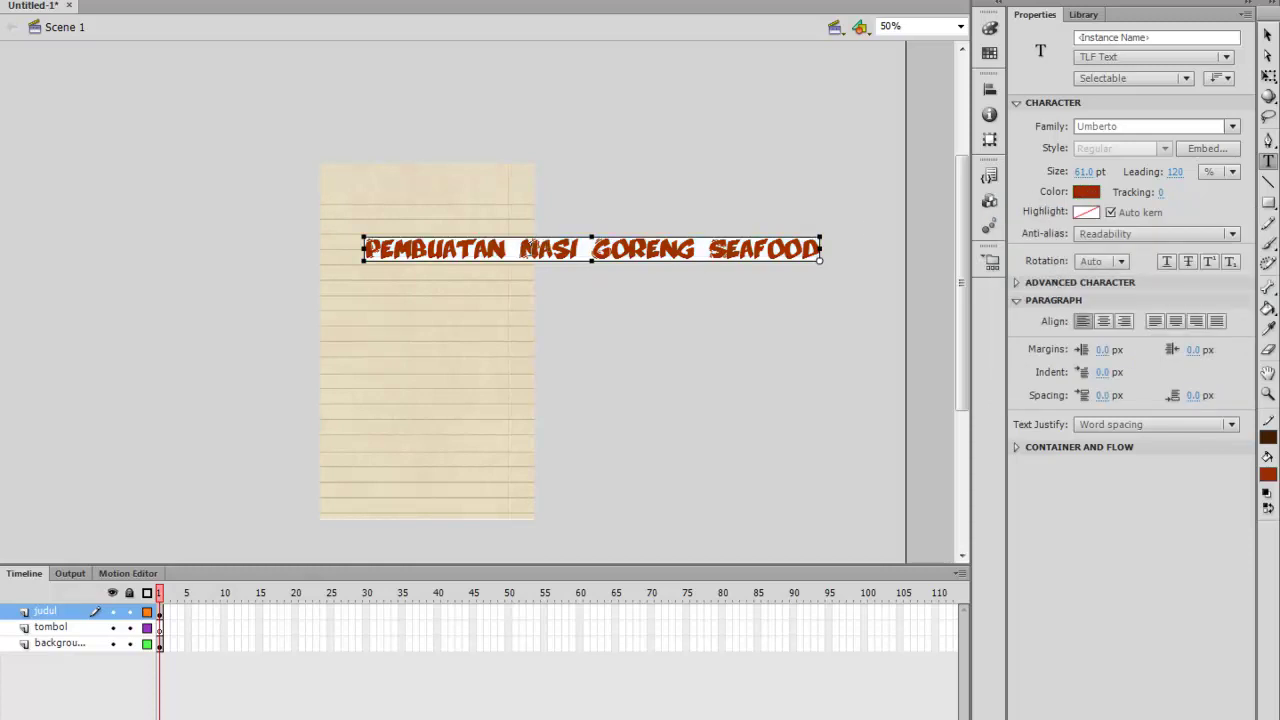
key(BackSpace)
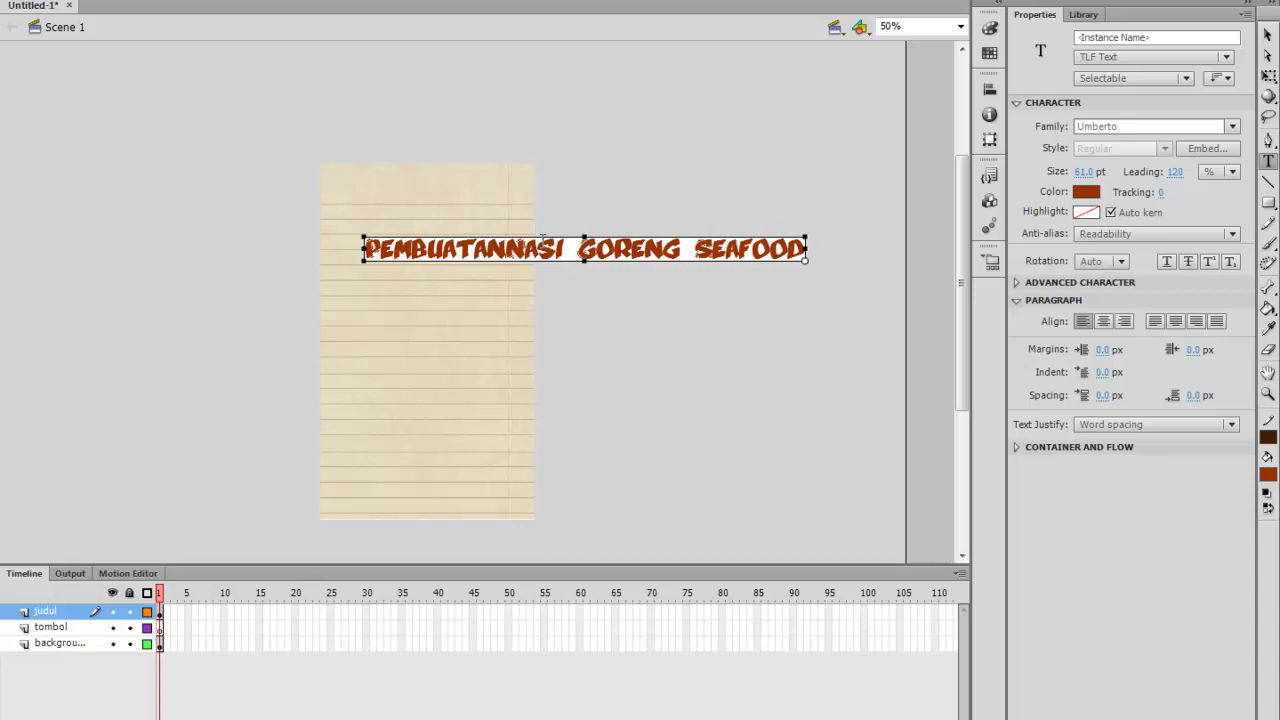
key(Return)
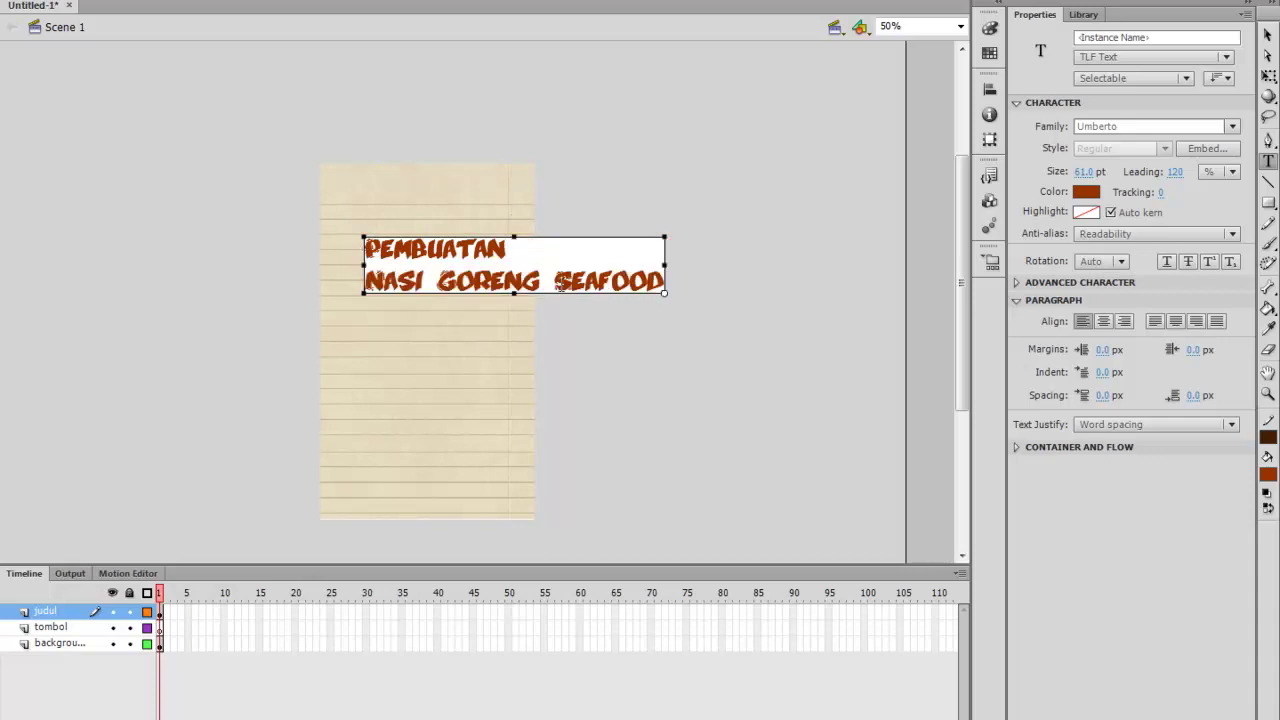
key(BackSpace)
key(Return)
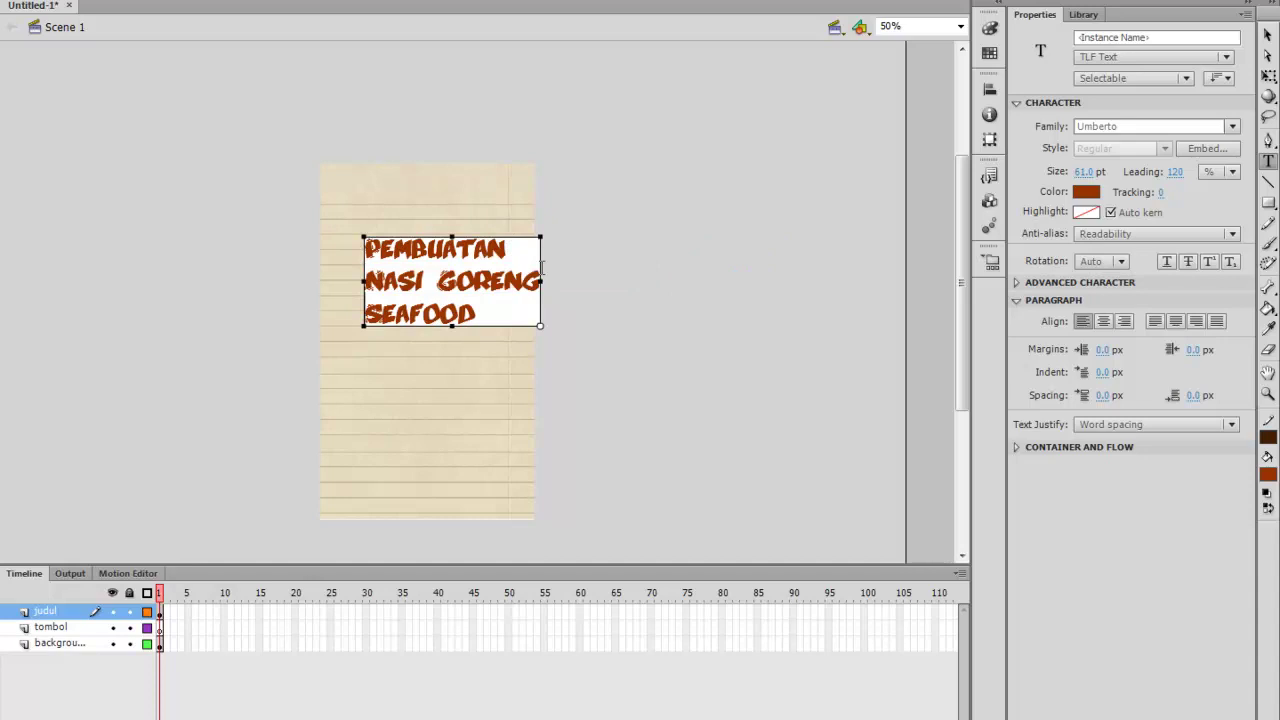
Centre-align the title lines and move the box to the top of the paper (X 51.95, Y 52)
key(ctrl+a)
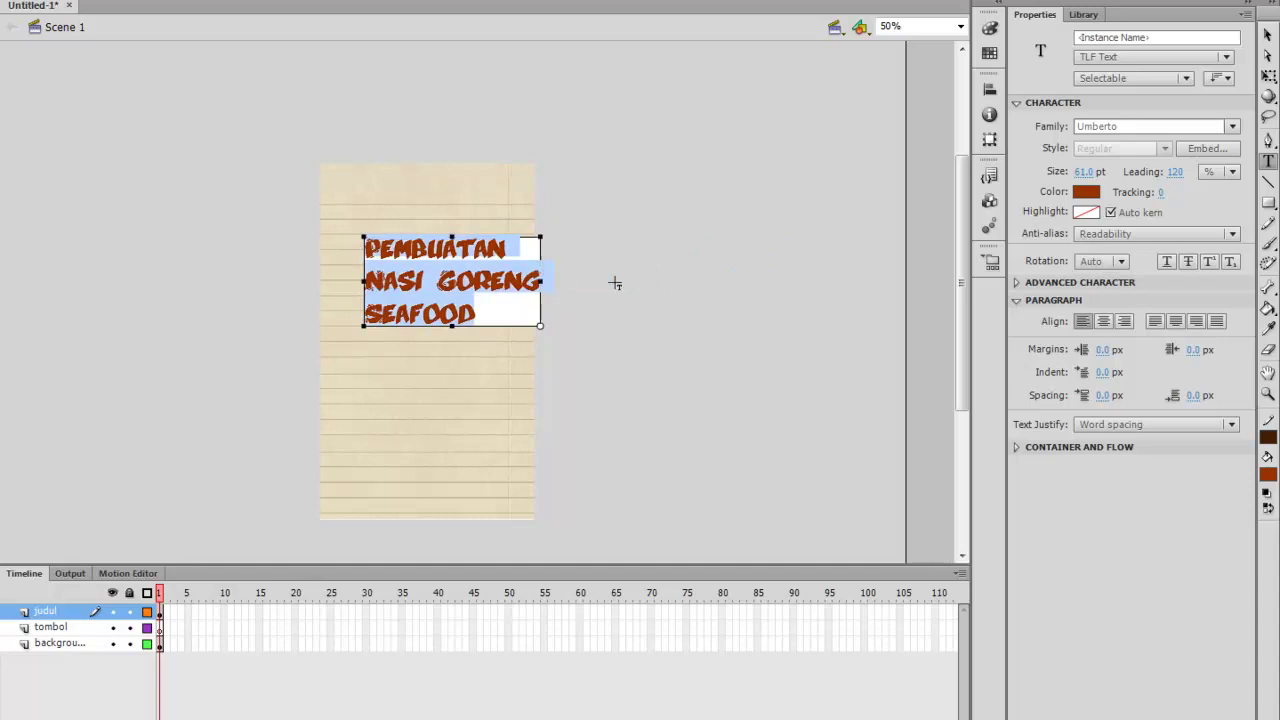
click(1104, 324)
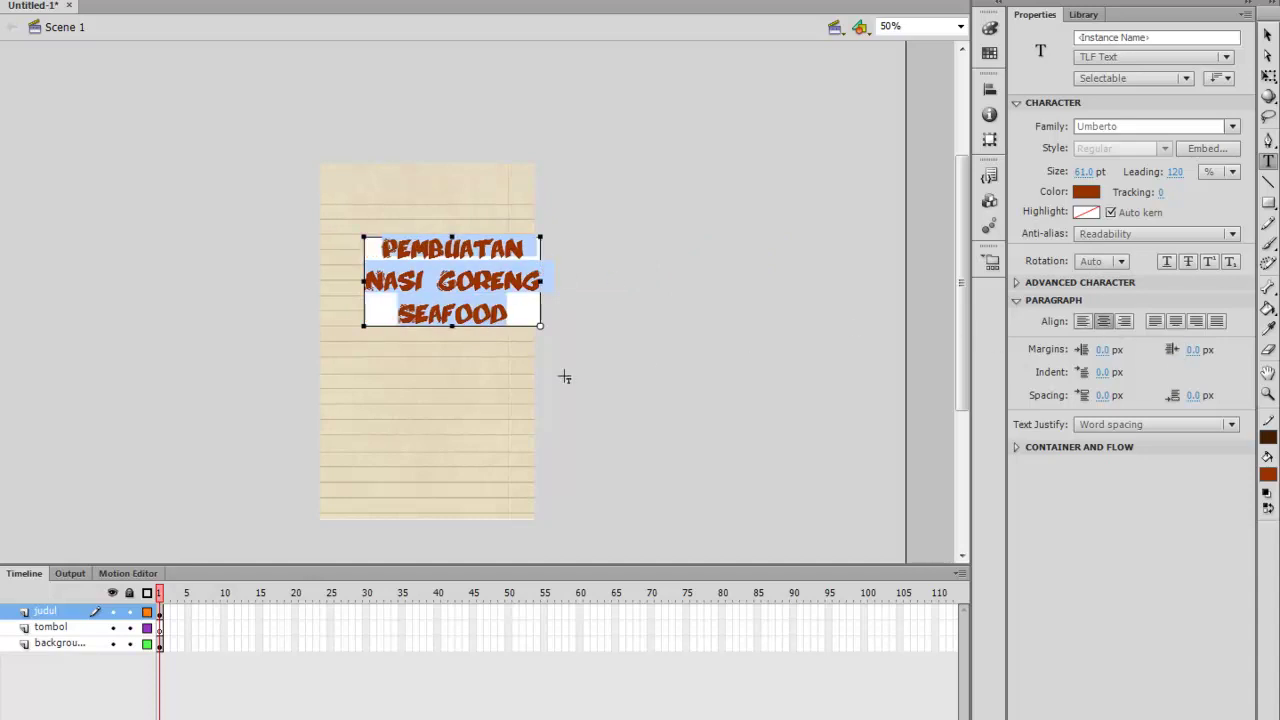
click(1268, 35)
drag(430, 298, 399, 247)
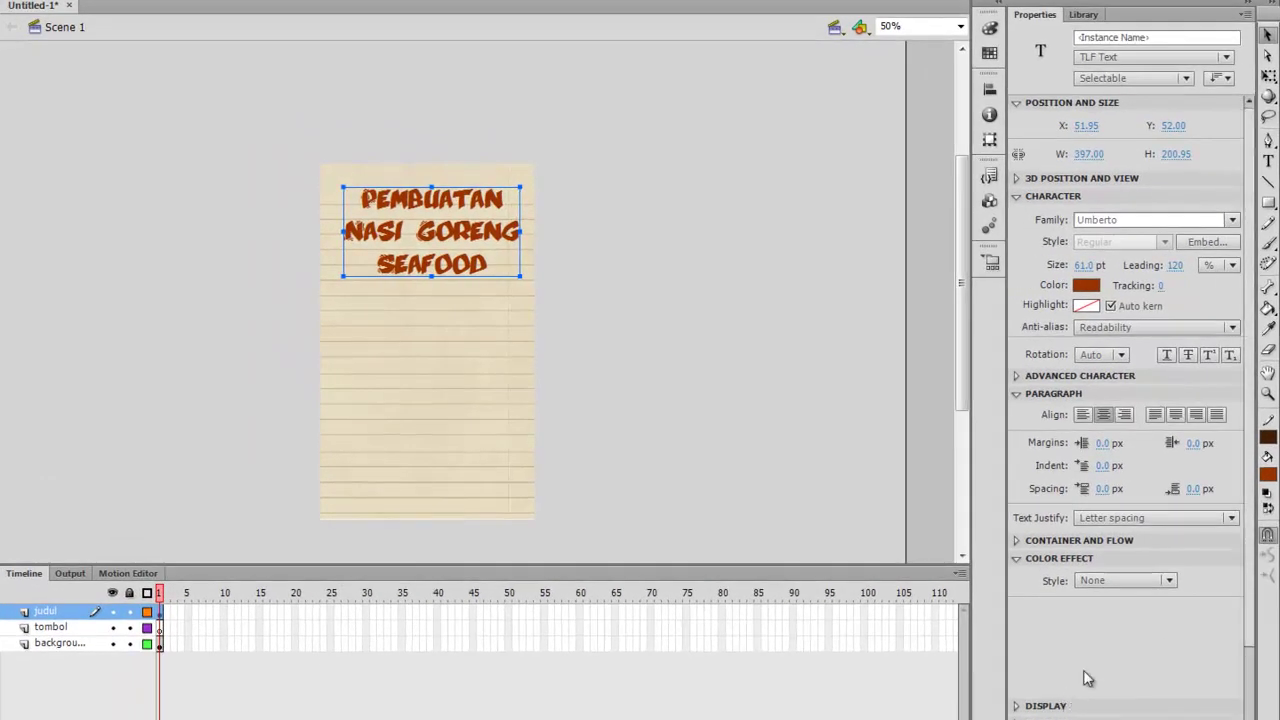
Add a Drop Shadow filter to the title with a grey shadow colour
scroll(1090, 680, down, 3)
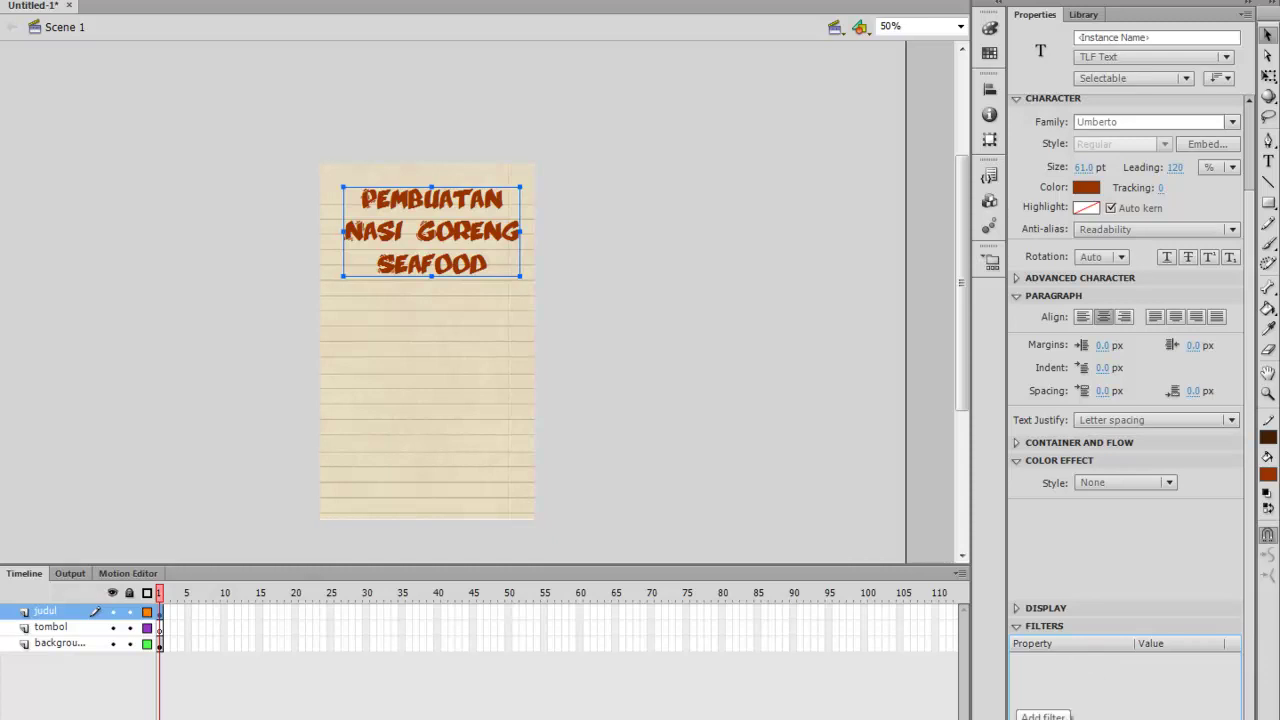
click(1043, 716)
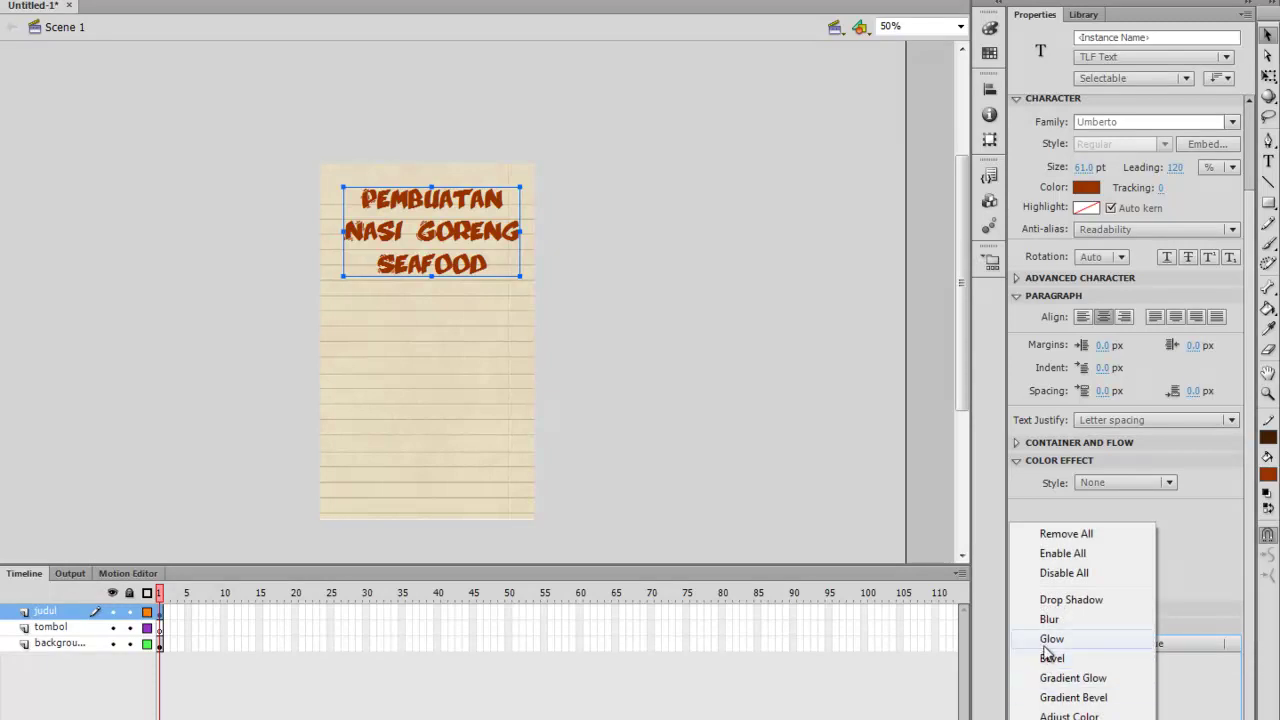
click(1068, 600)
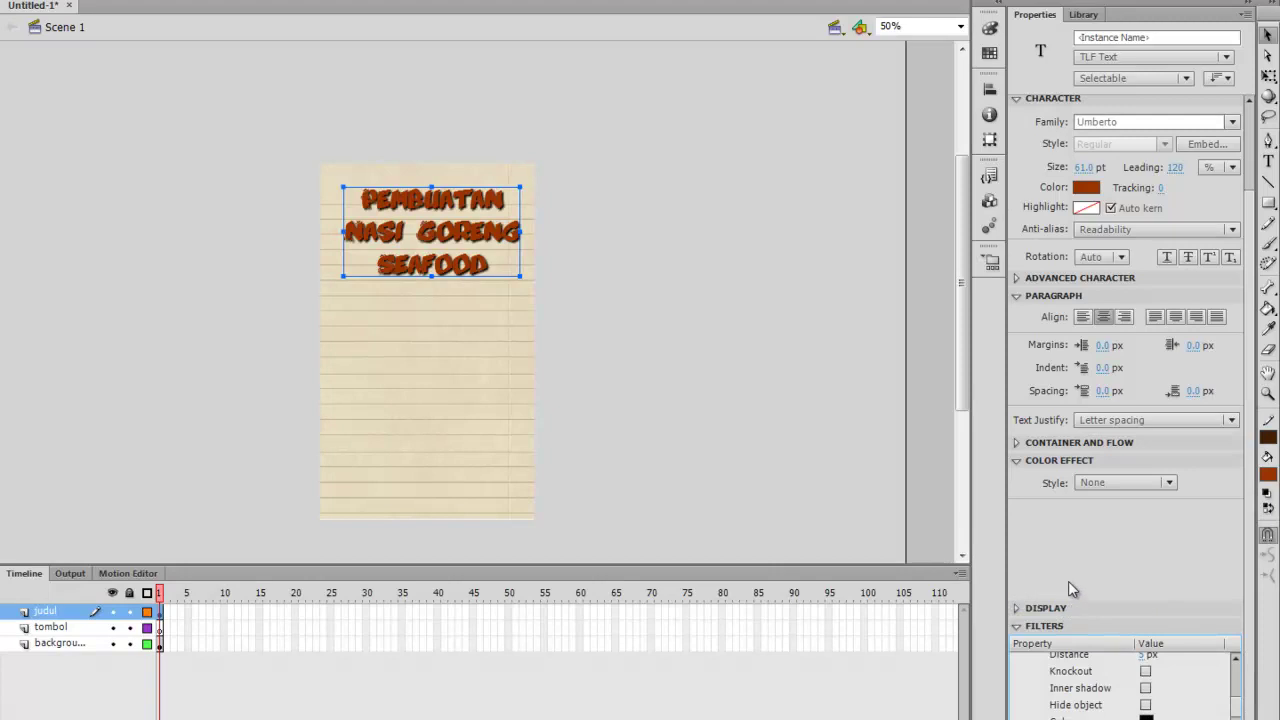
scroll(1075, 678, up, 2)
scroll(1080, 680, down, 2)
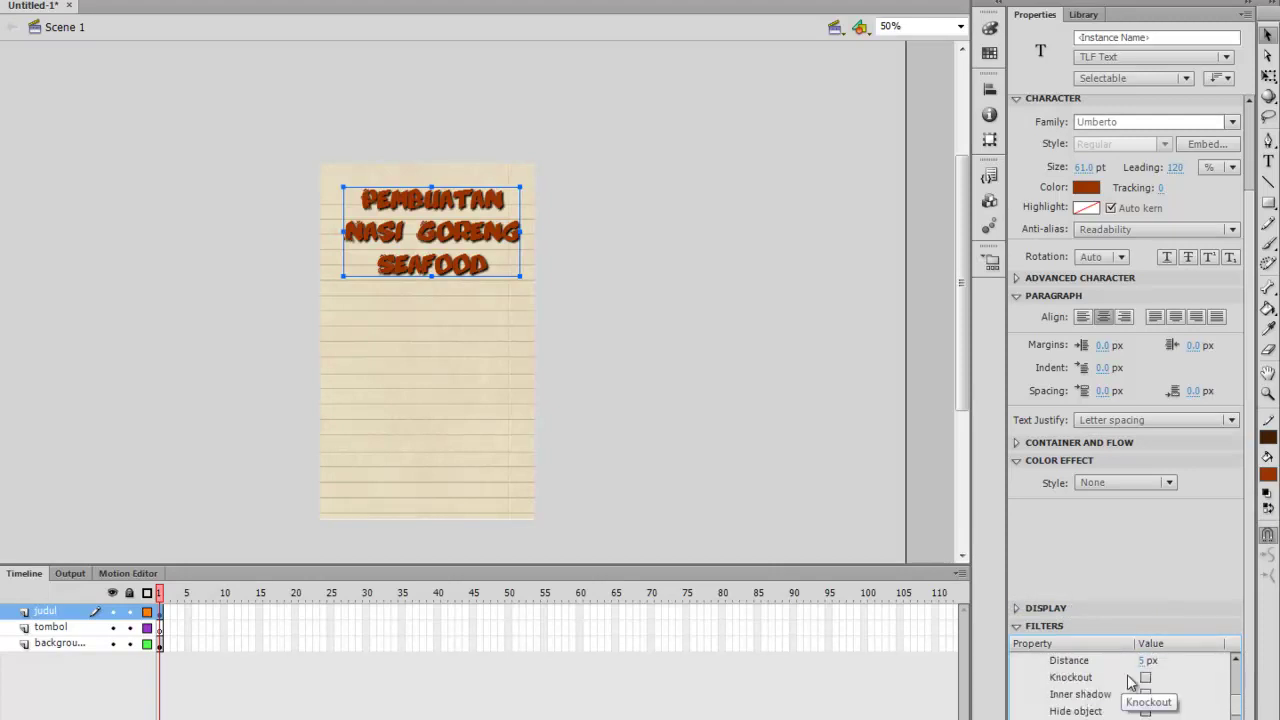
scroll(1130, 681, down, 1)
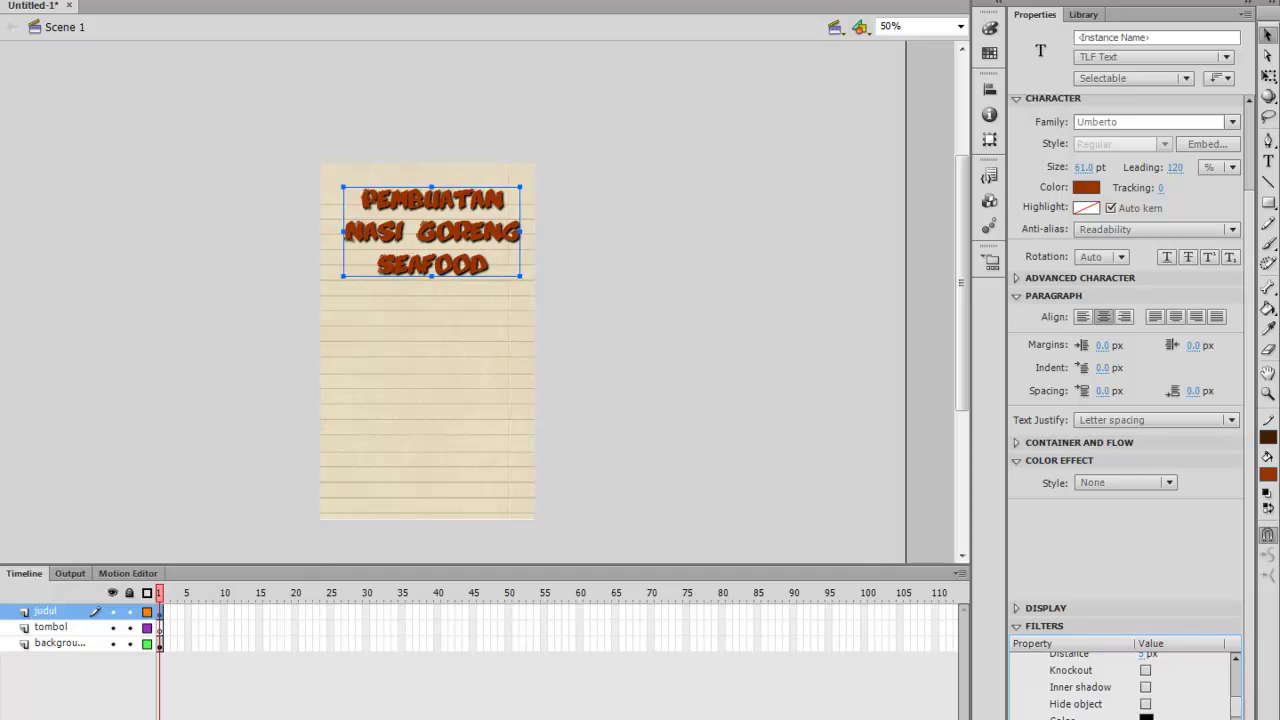
click(1146, 717)
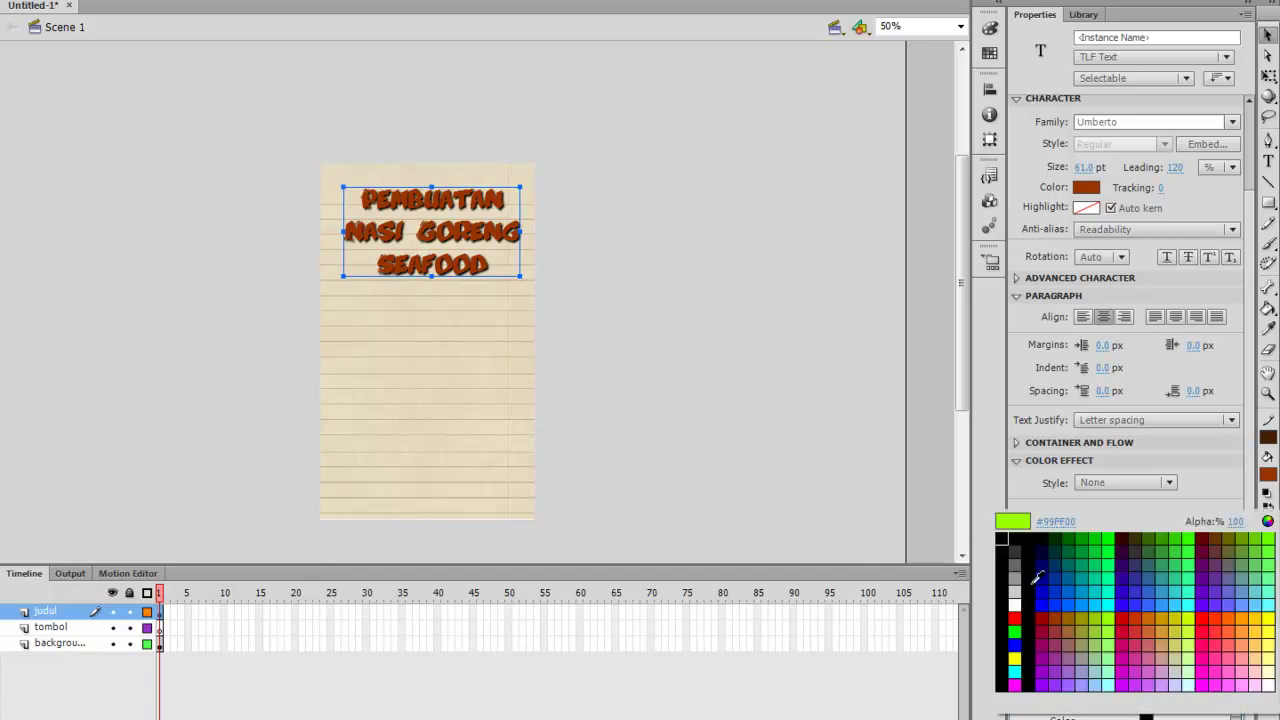
click(1016, 556)
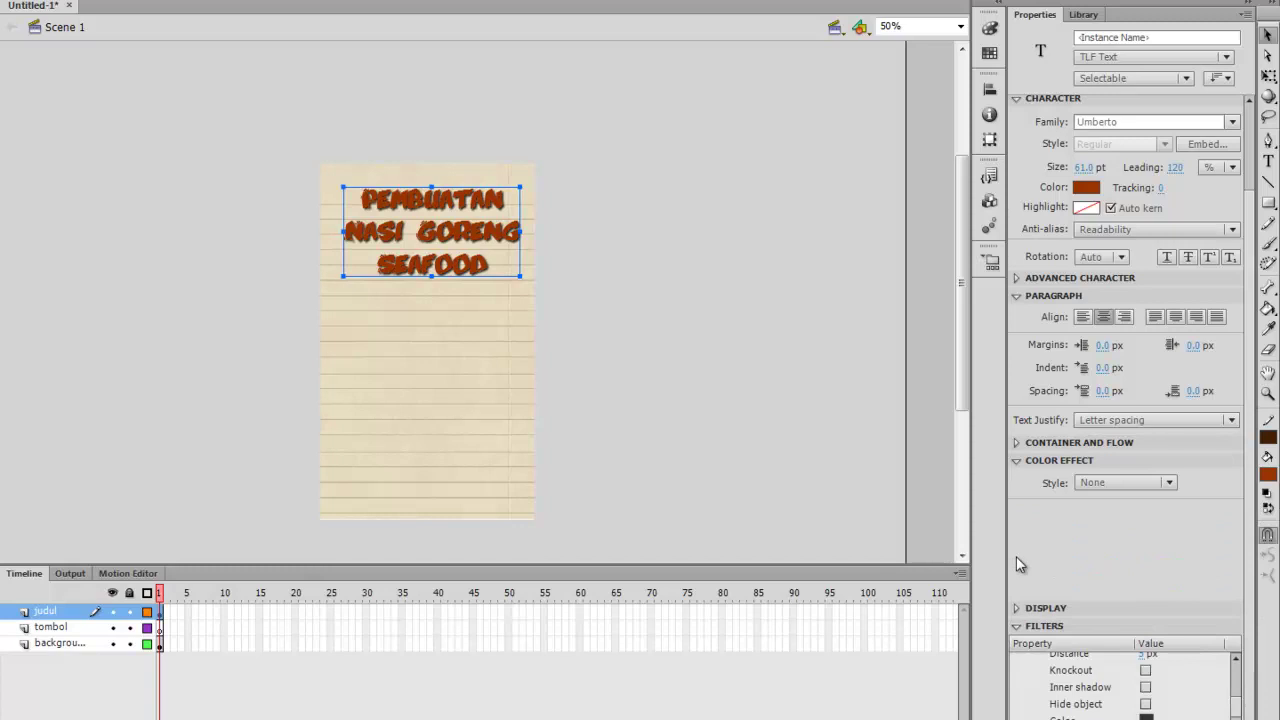
Try the shadow's inner shadow, hide object and knockout options, leaving them all off
click(1146, 689)
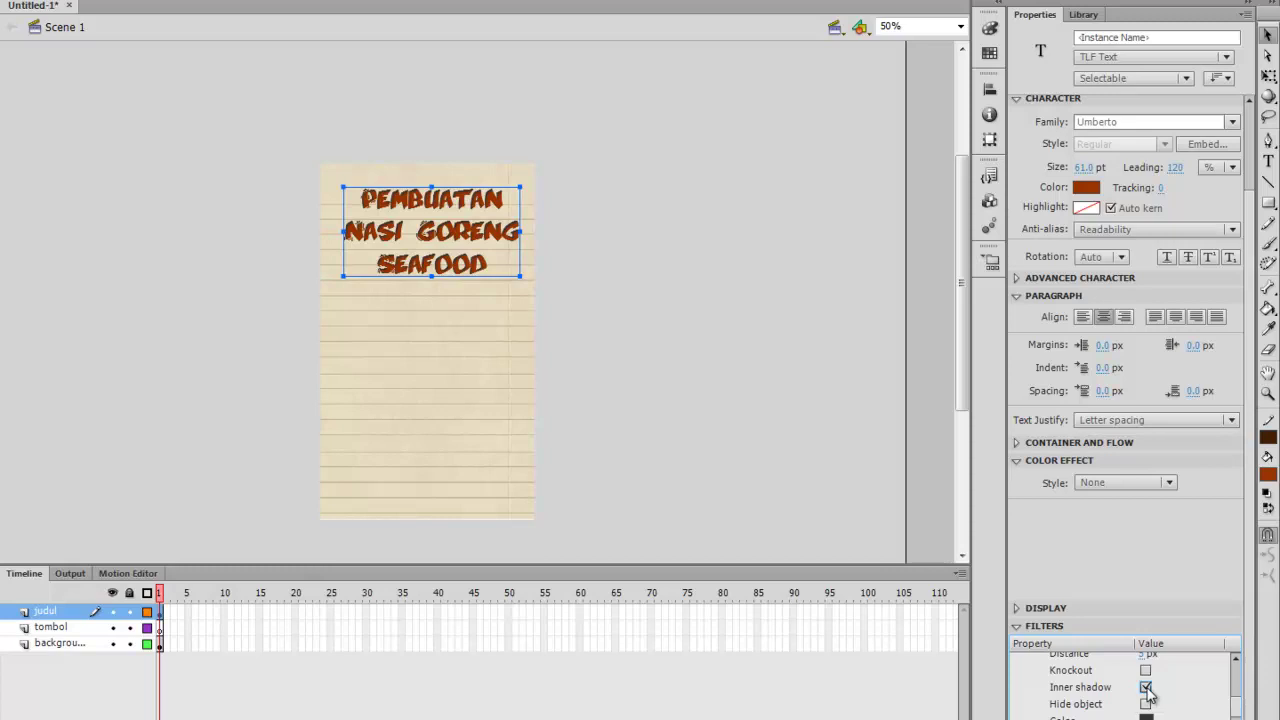
click(1146, 689)
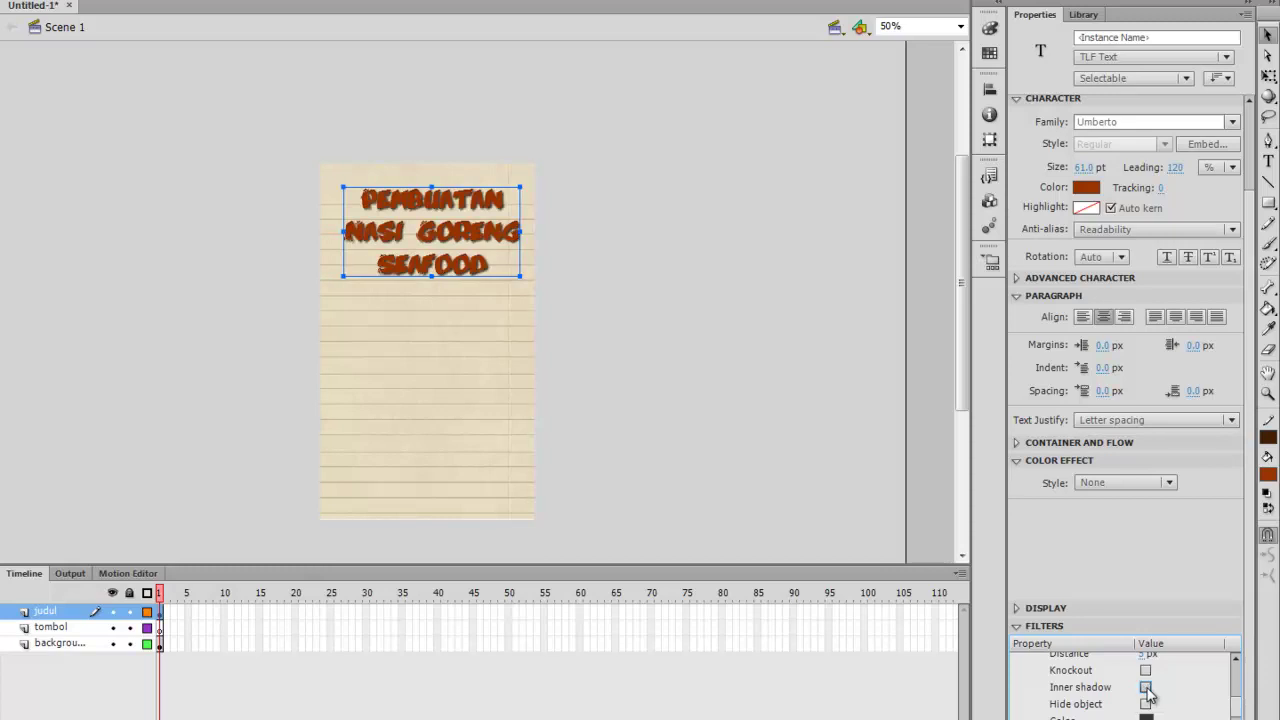
click(1146, 705)
click(1146, 705)
click(1146, 705)
click(1146, 705)
click(1146, 671)
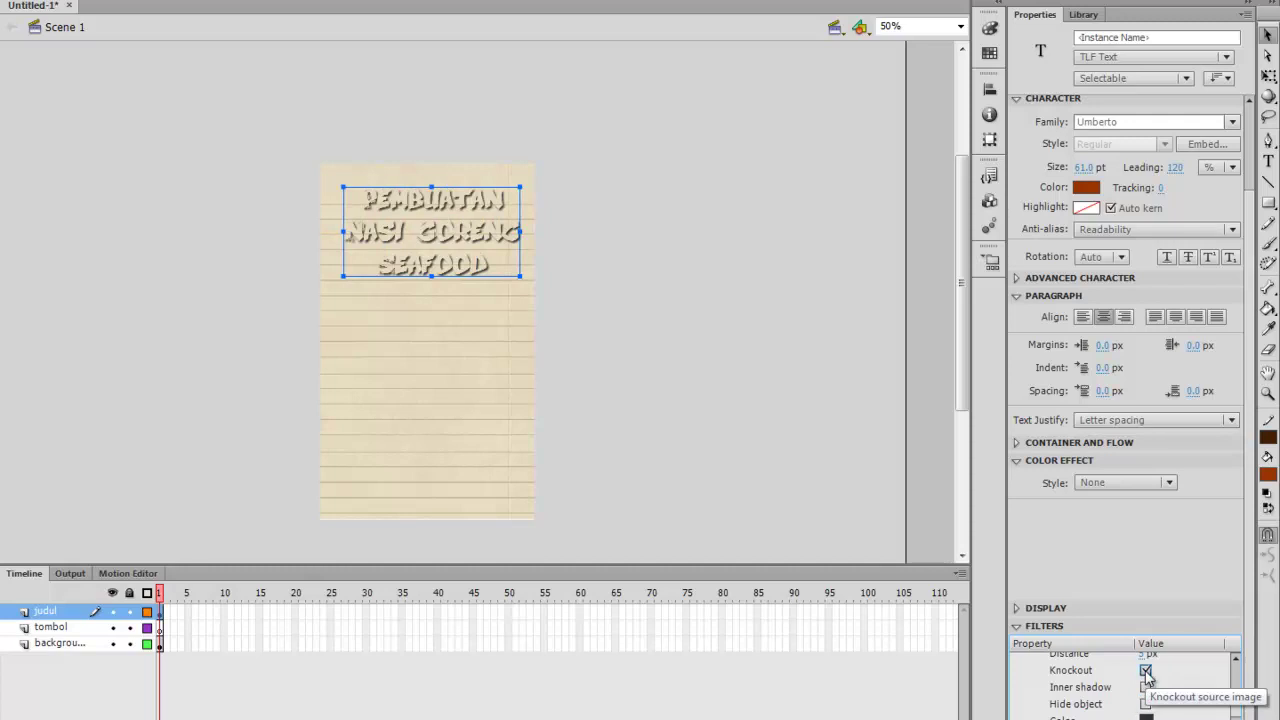
click(1146, 671)
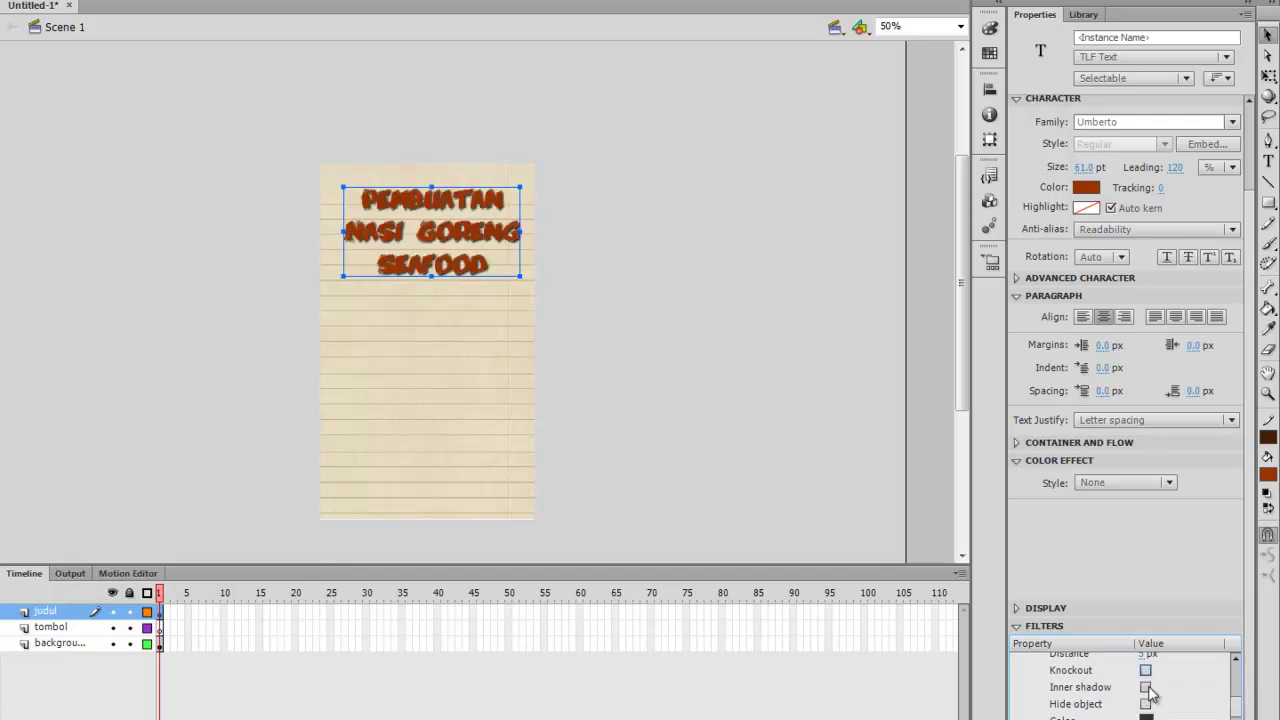
Switch the drop shadow to inner shadow and make its colour black
click(1146, 688)
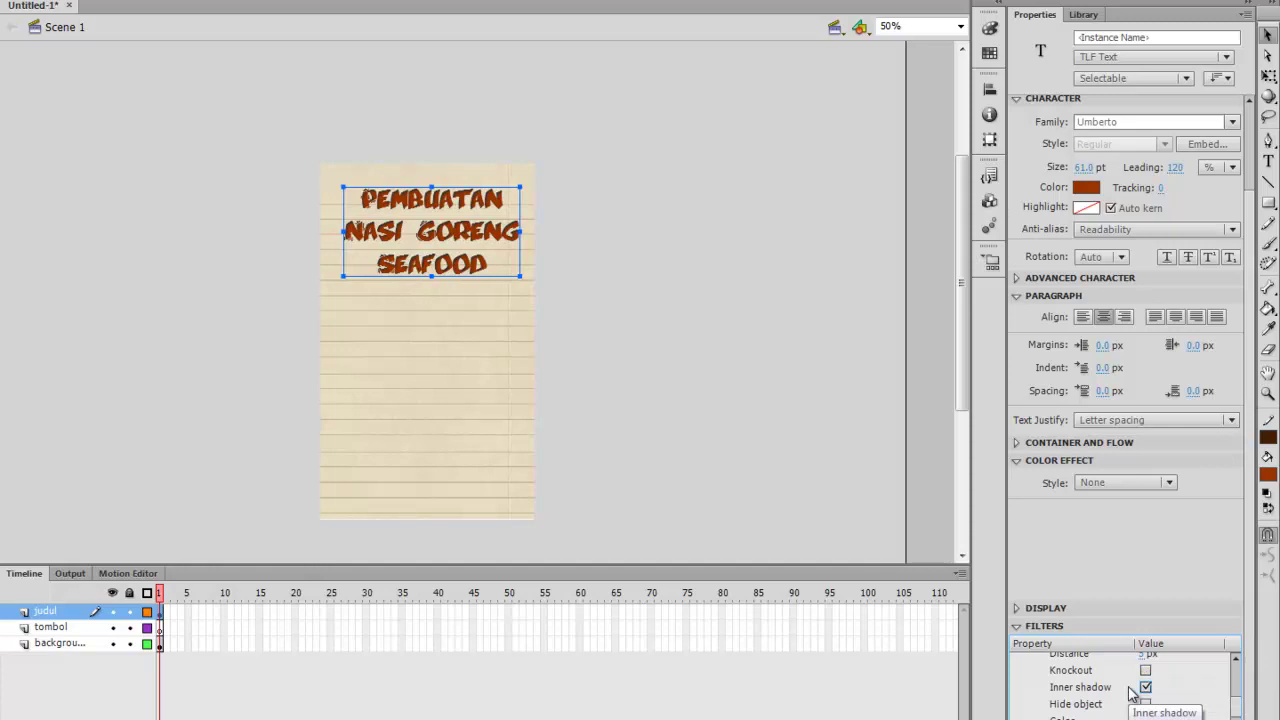
click(1146, 716)
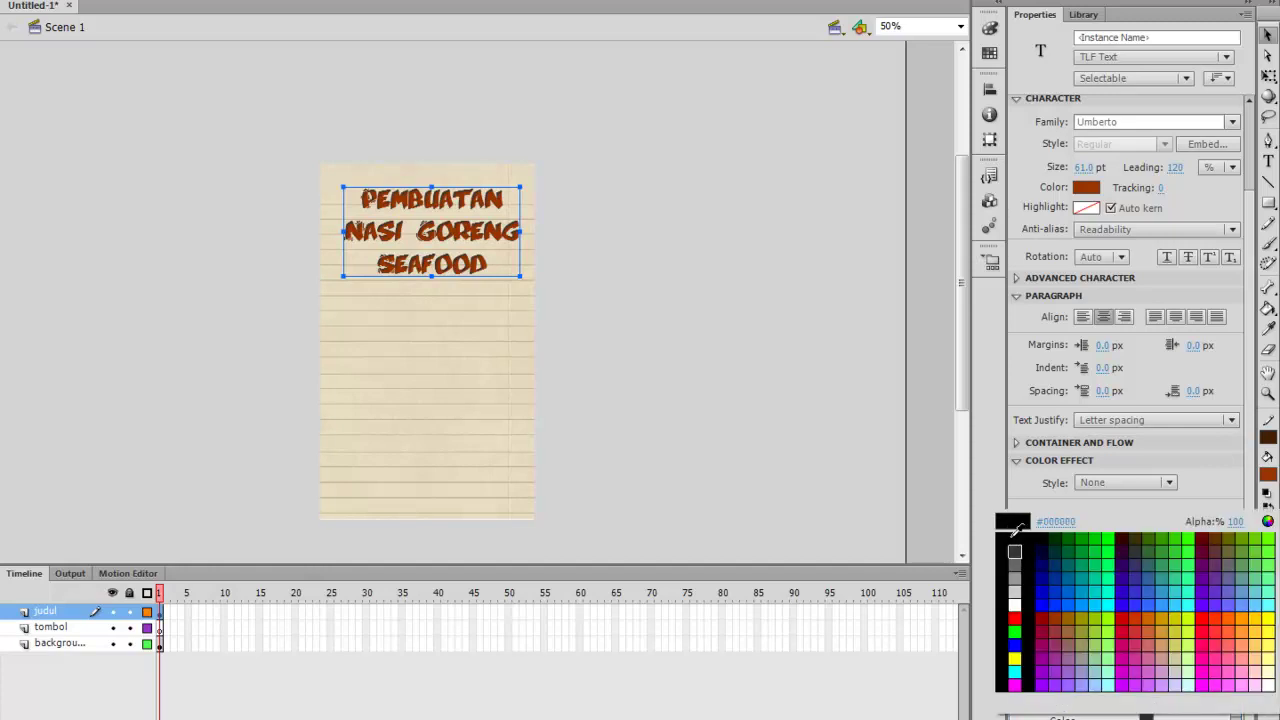
click(1014, 541)
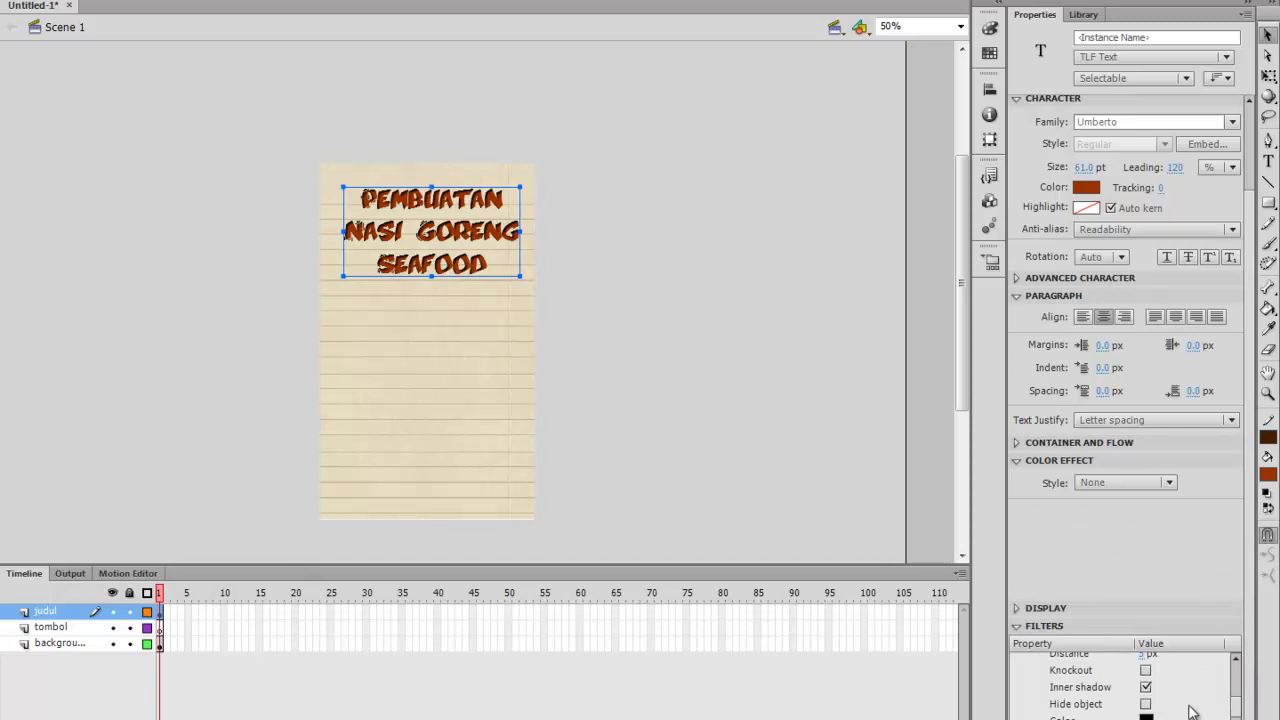
scroll(1198, 706, up, 3)
scroll(1199, 704, down, 3)
scroll(1198, 704, up, 1)
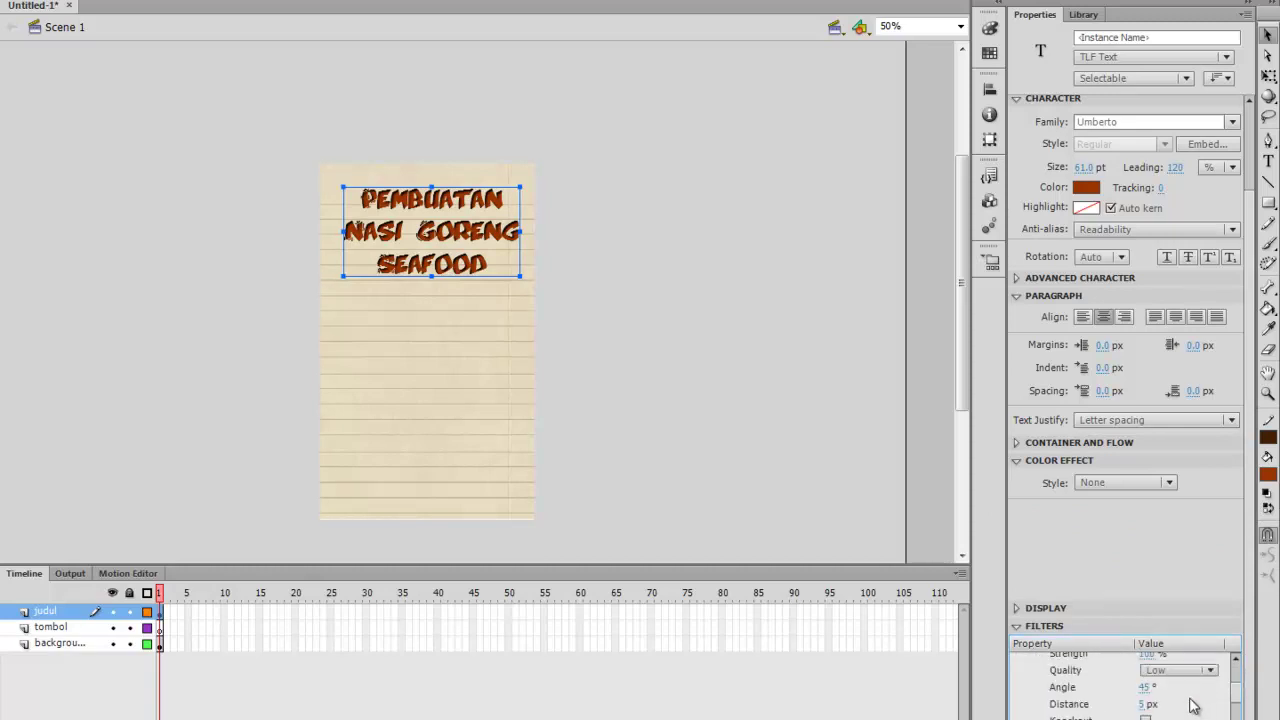
Set the title shadow's distance to 5 px and adjust its angle
click(1143, 704)
mouse_move(1152, 704)
mouse_down()
mouse_move(1138, 707)
mouse_move(1153, 706)
mouse_up()
drag(1152, 706, 1153, 705)
mouse_move(1148, 687)
mouse_down()
mouse_move(1255, 645)
mouse_move(1087, 681)
mouse_move(1198, 684)
mouse_move(1143, 687)
mouse_up()
drag(1140, 687, 1143, 697)
drag(1136, 687, 1133, 688)
Set the shadow quality to High and make the tombol layer active
scroll(1188, 687, up, 1)
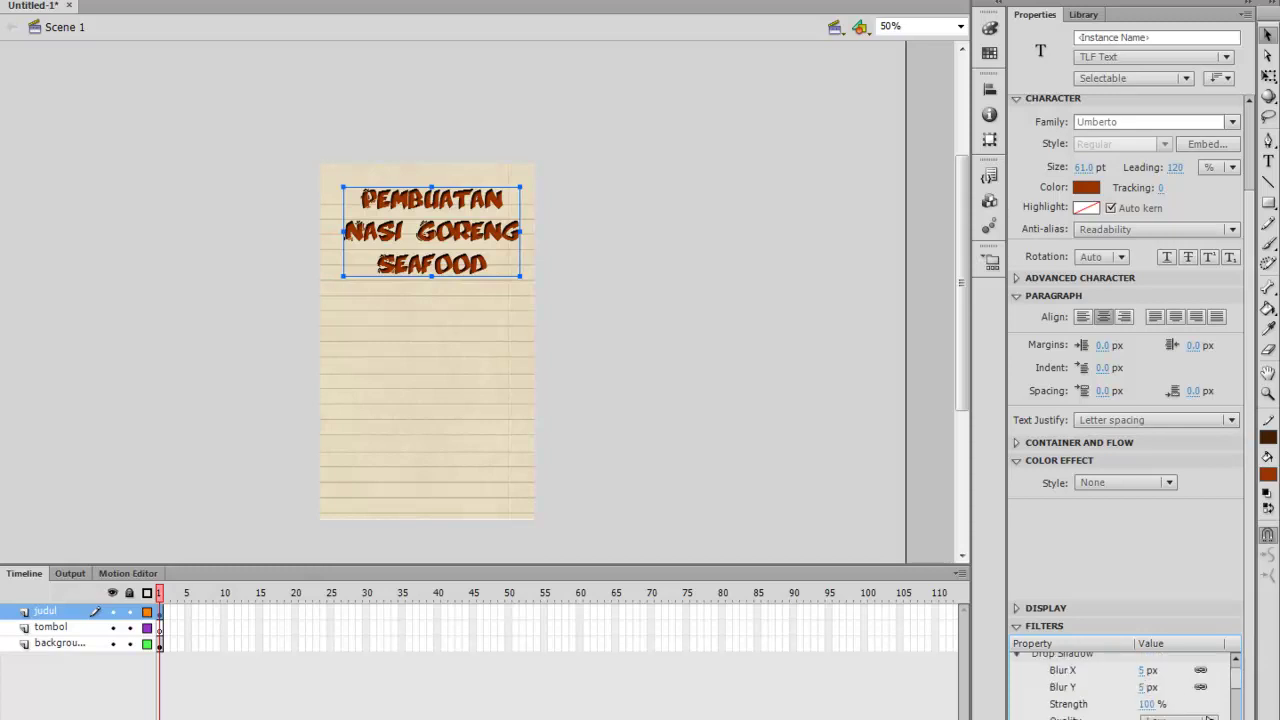
click(1190, 717)
click(1190, 681)
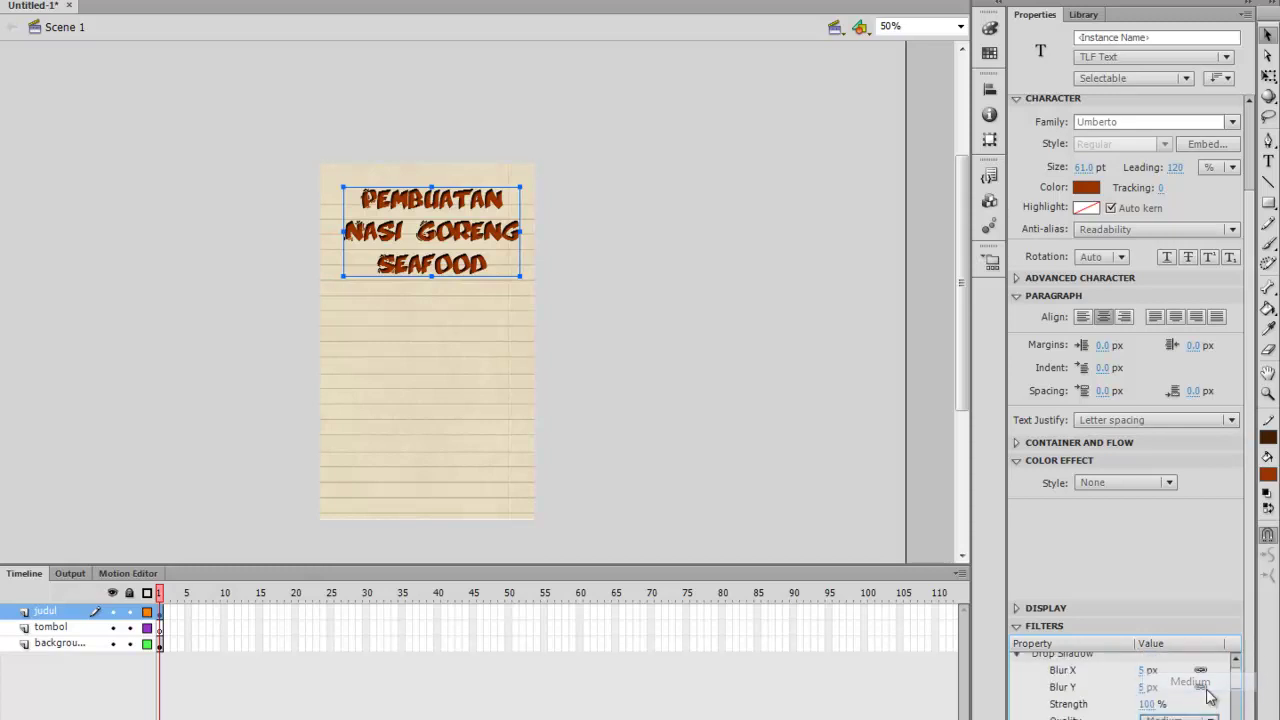
click(1208, 716)
click(1200, 700)
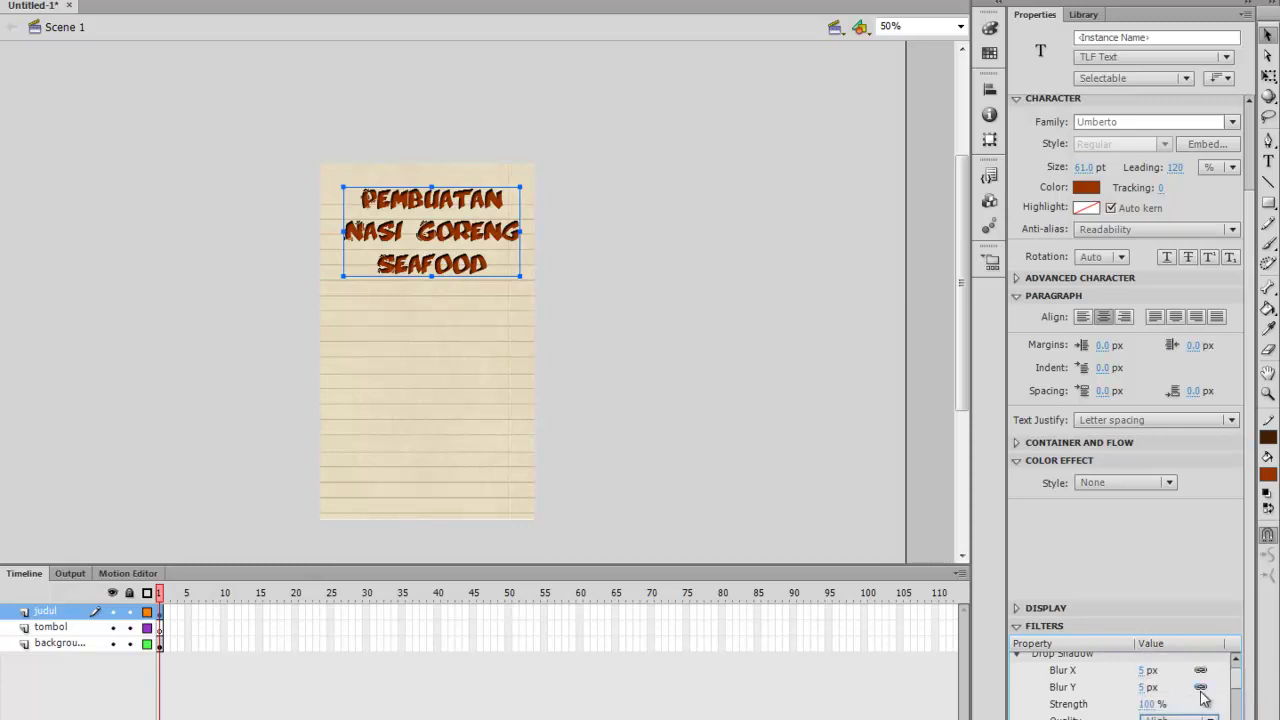
scroll(1207, 700, up, 1)
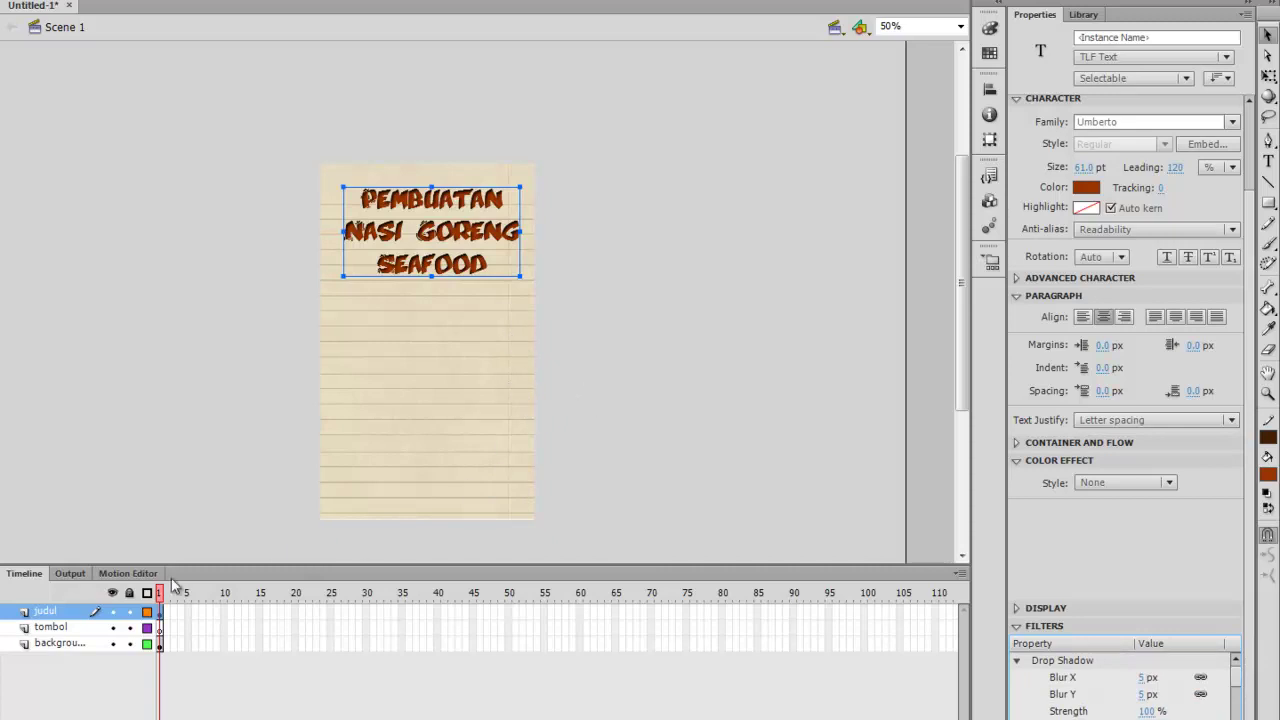
click(65, 630)
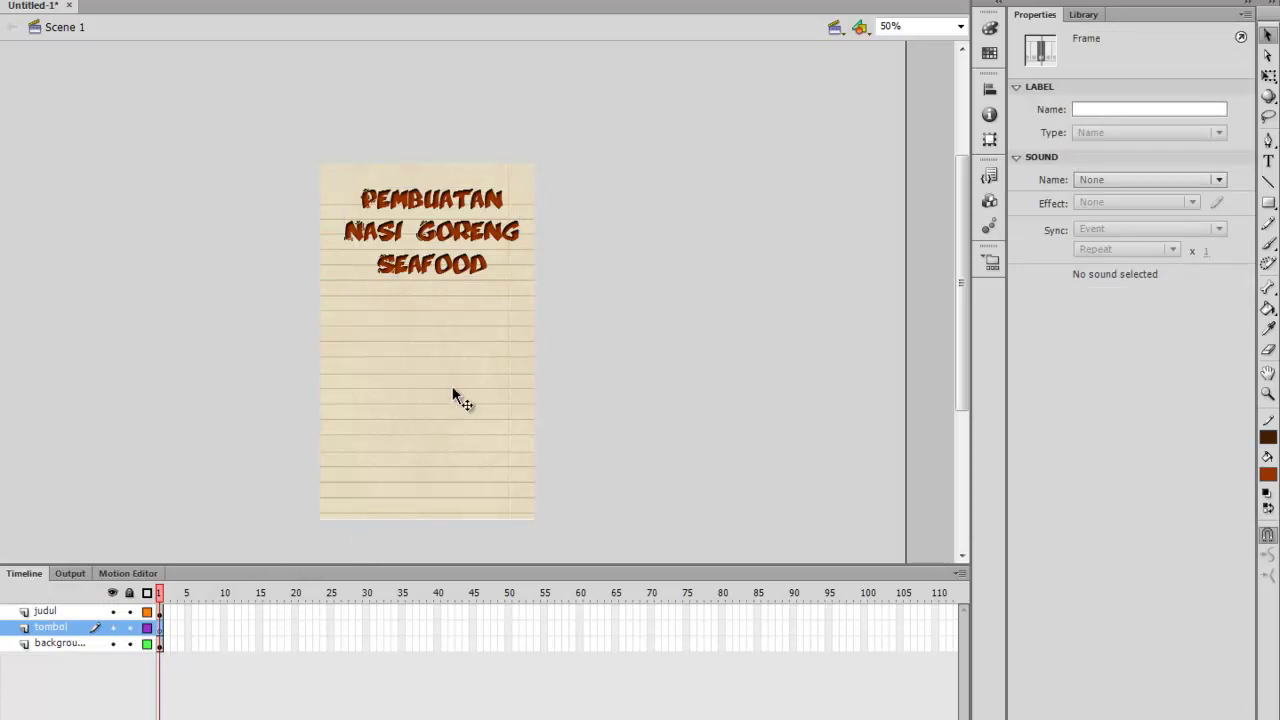
With frame 1 of the tombol layer selected, open the Buttons common library
click(698, 465)
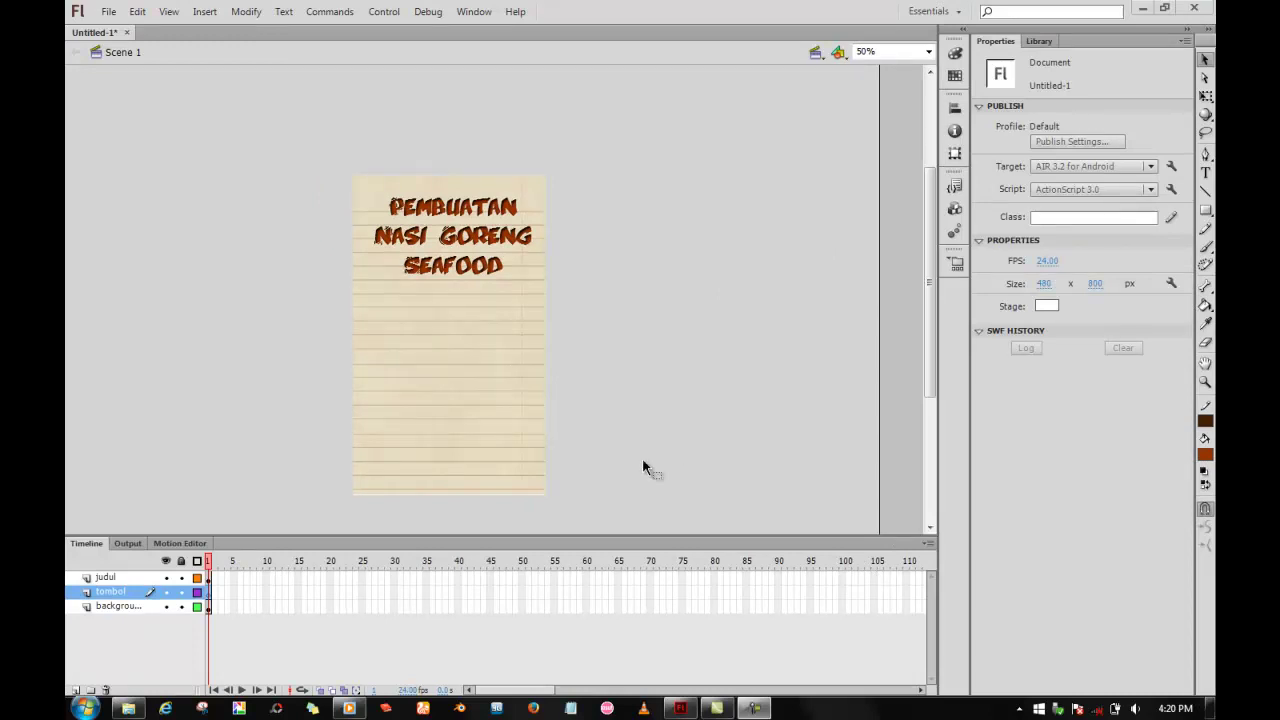
click(213, 591)
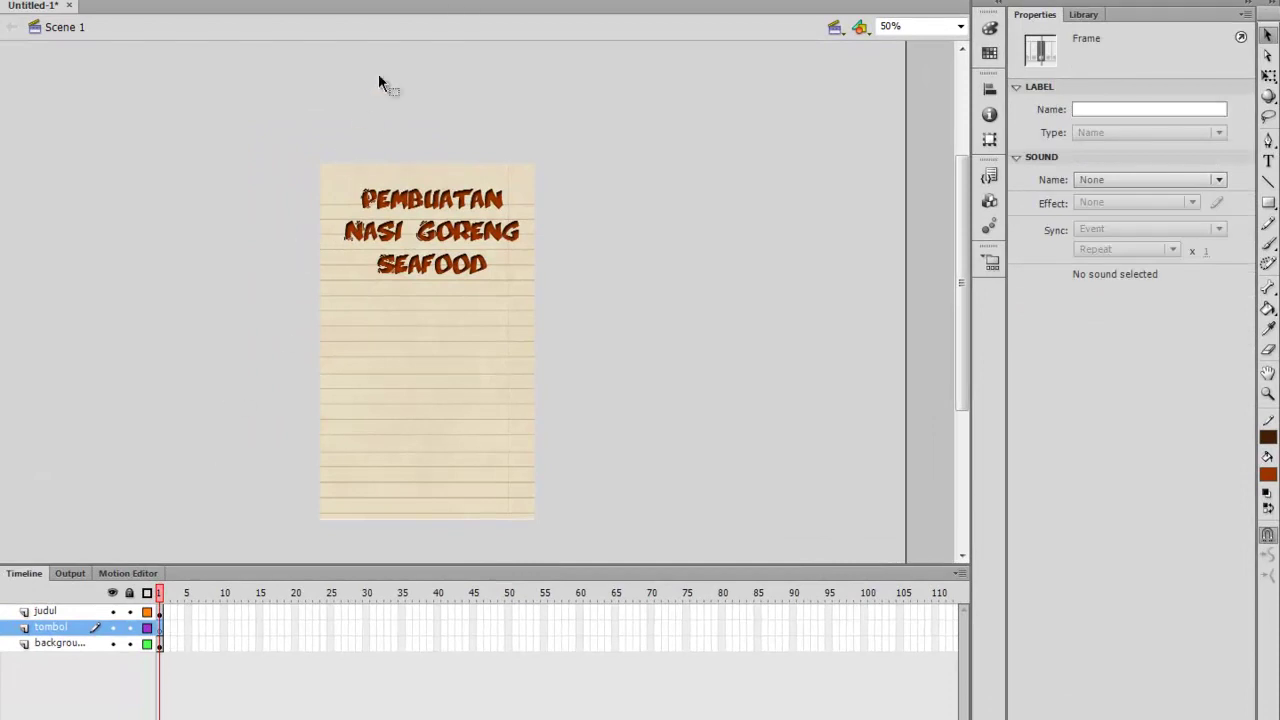
click(452, 0)
mouse_move(505, 150)
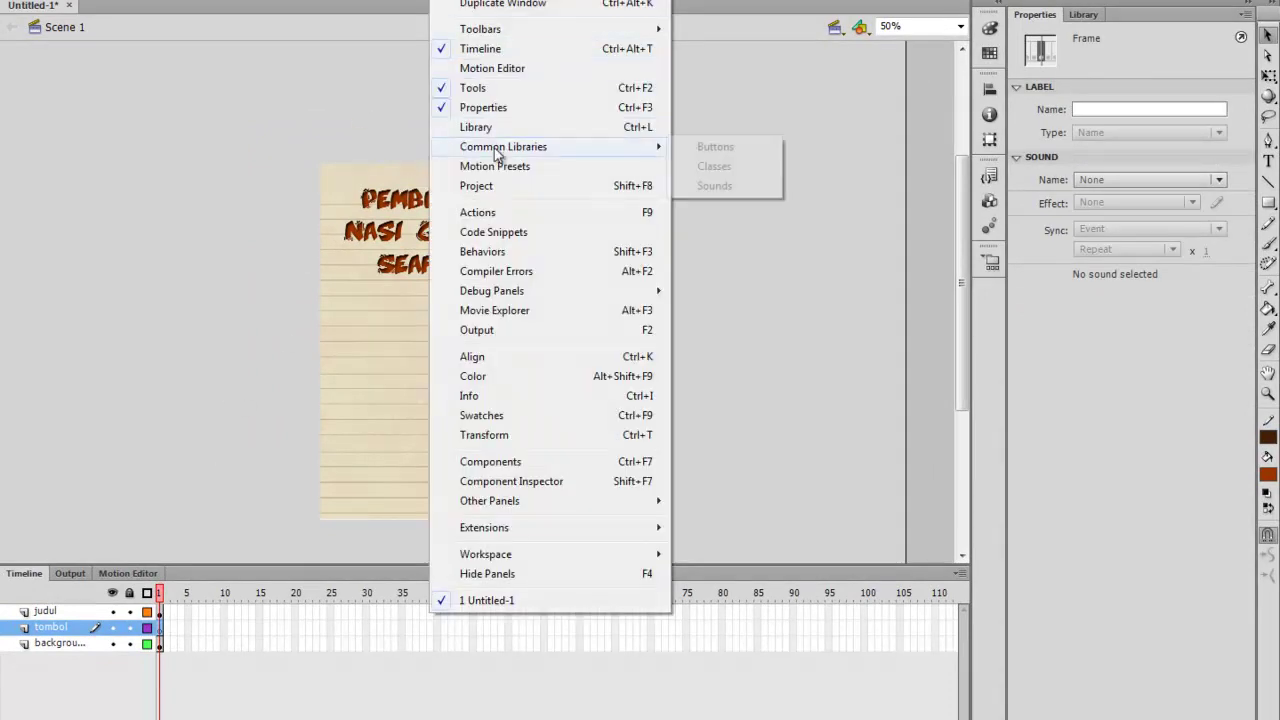
click(677, 148)
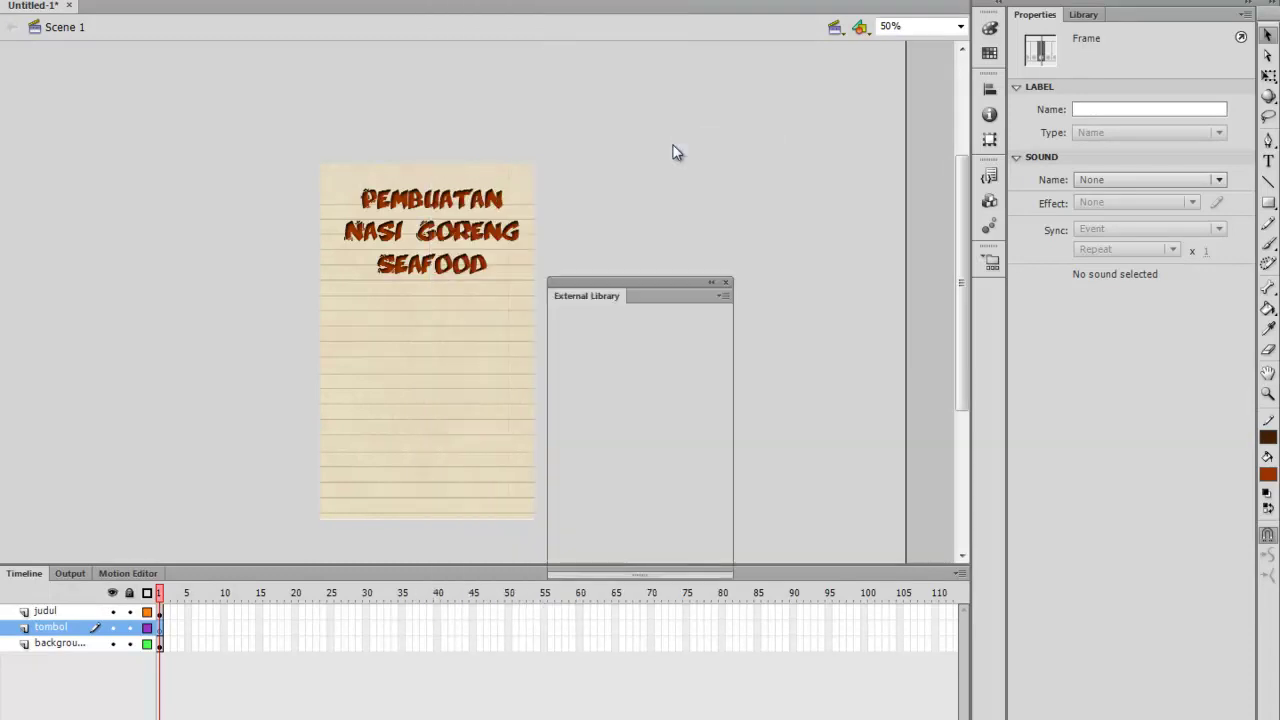
drag(642, 292, 645, 174)
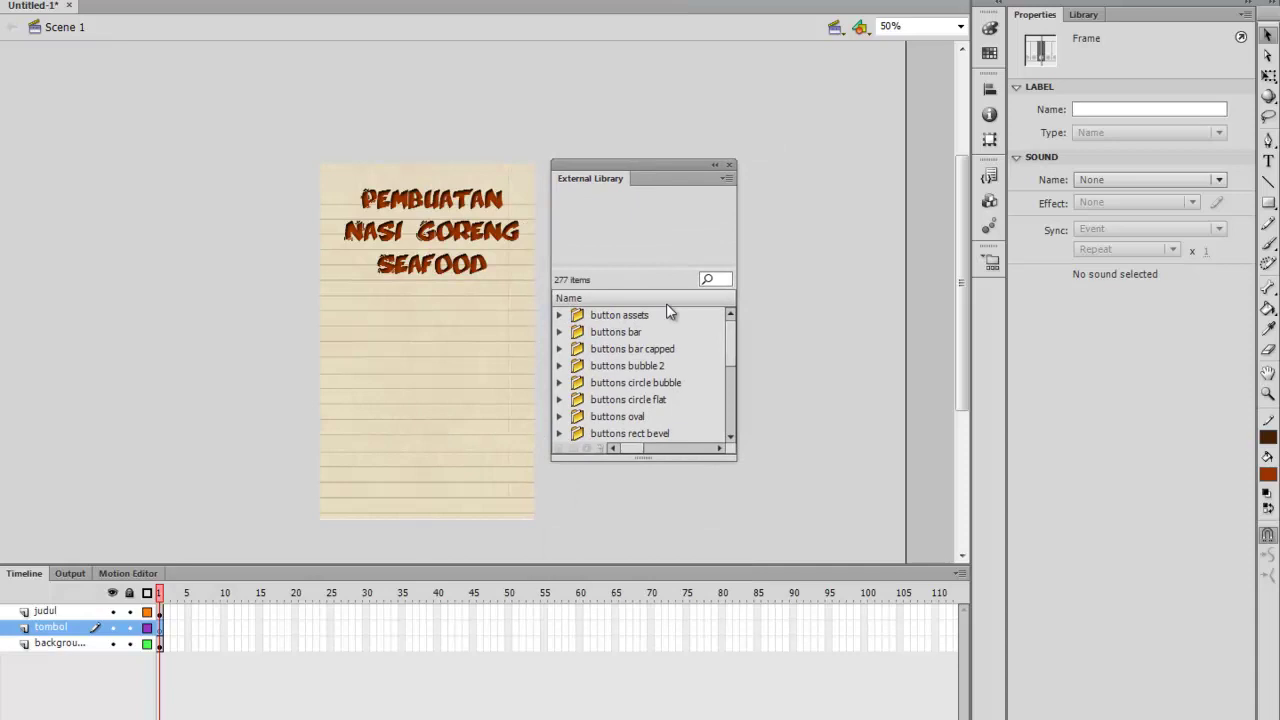
Browse the button folders down to buttons rect flat and preview rectangle flat orange
click(620, 315)
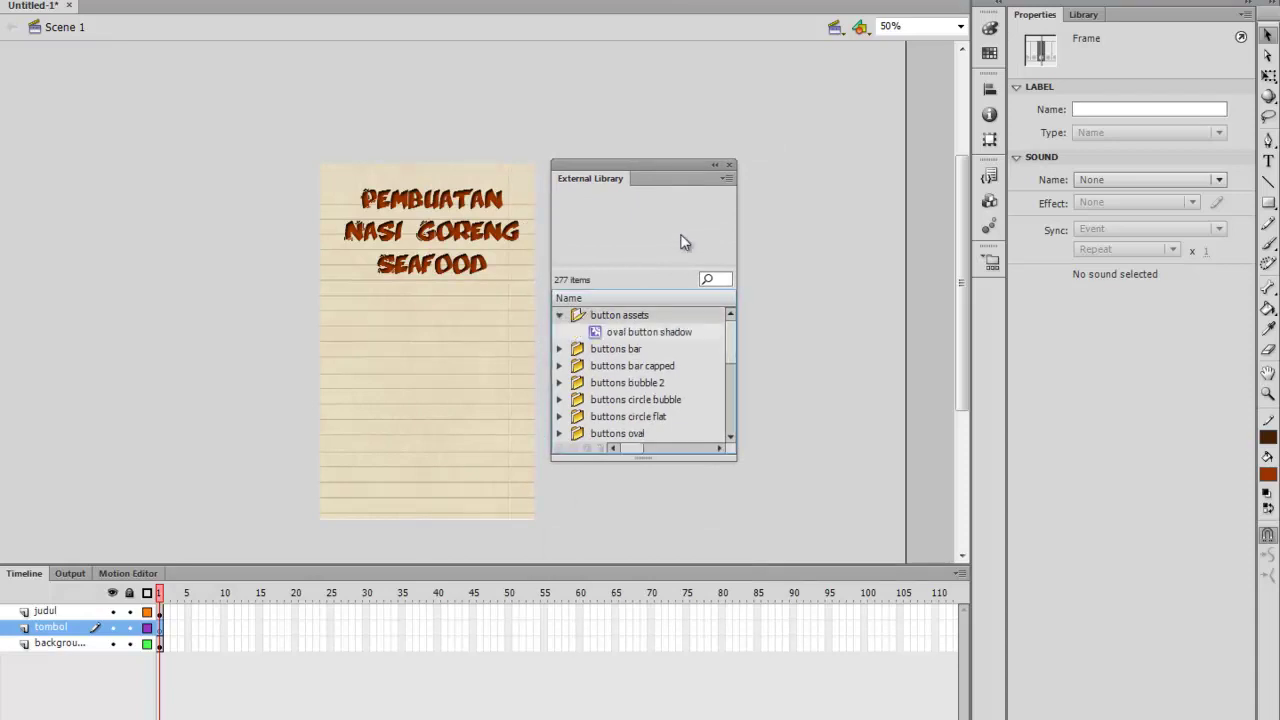
key(Right)
key(Down)
key(Down)
key(Right)
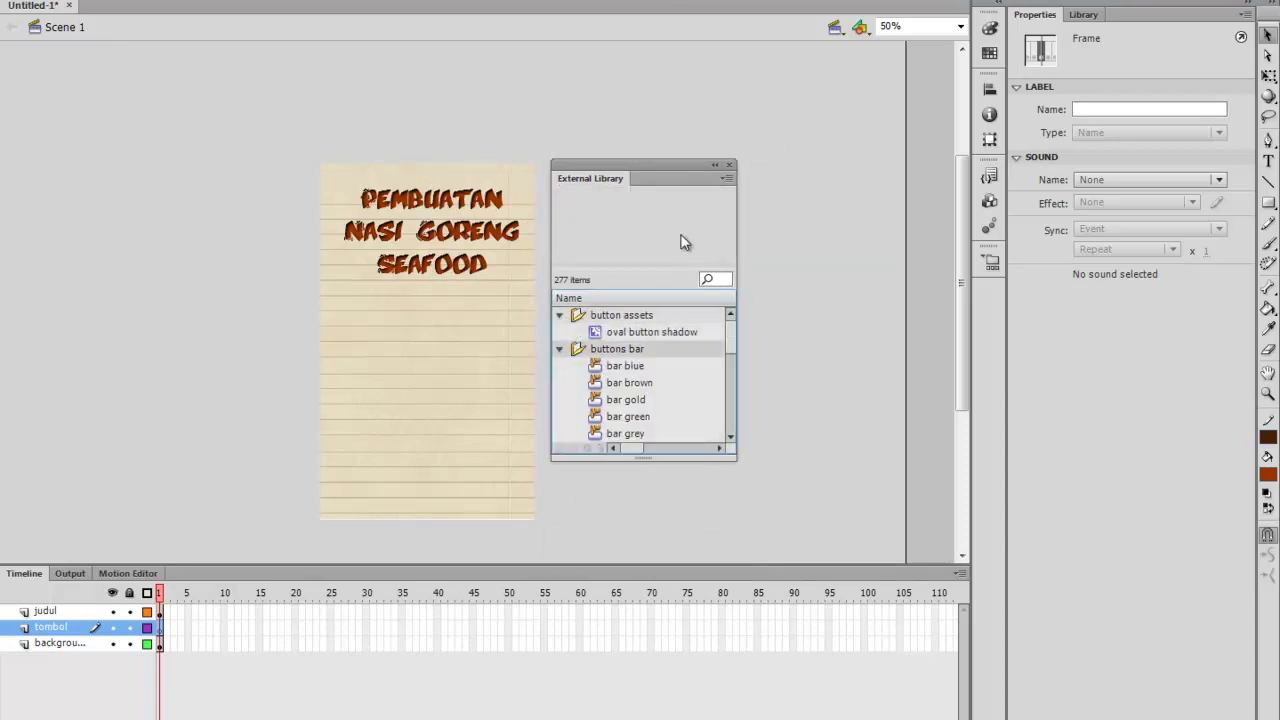
key(Down)
key(Down)
key(Down)
key(Down)
key(Down)
key(Down)
key(Down)
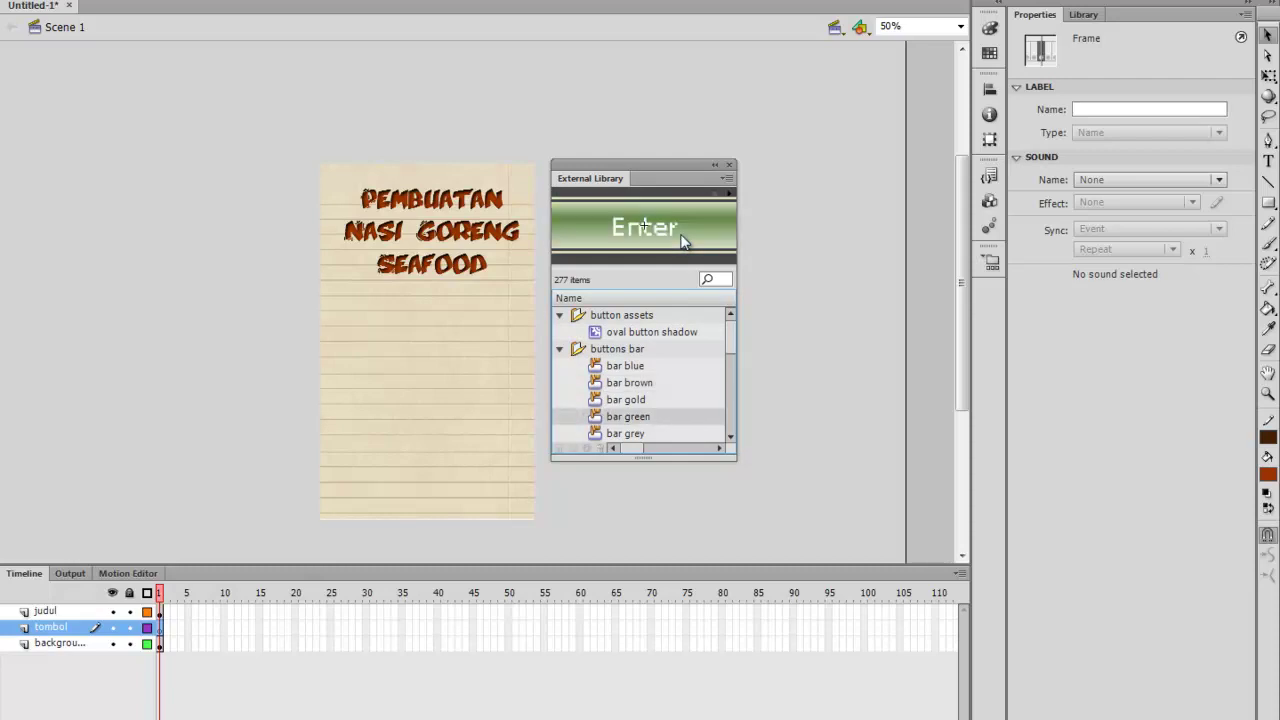
key(Right)
key(Down)
key(Down)
key(Down)
key(Down)
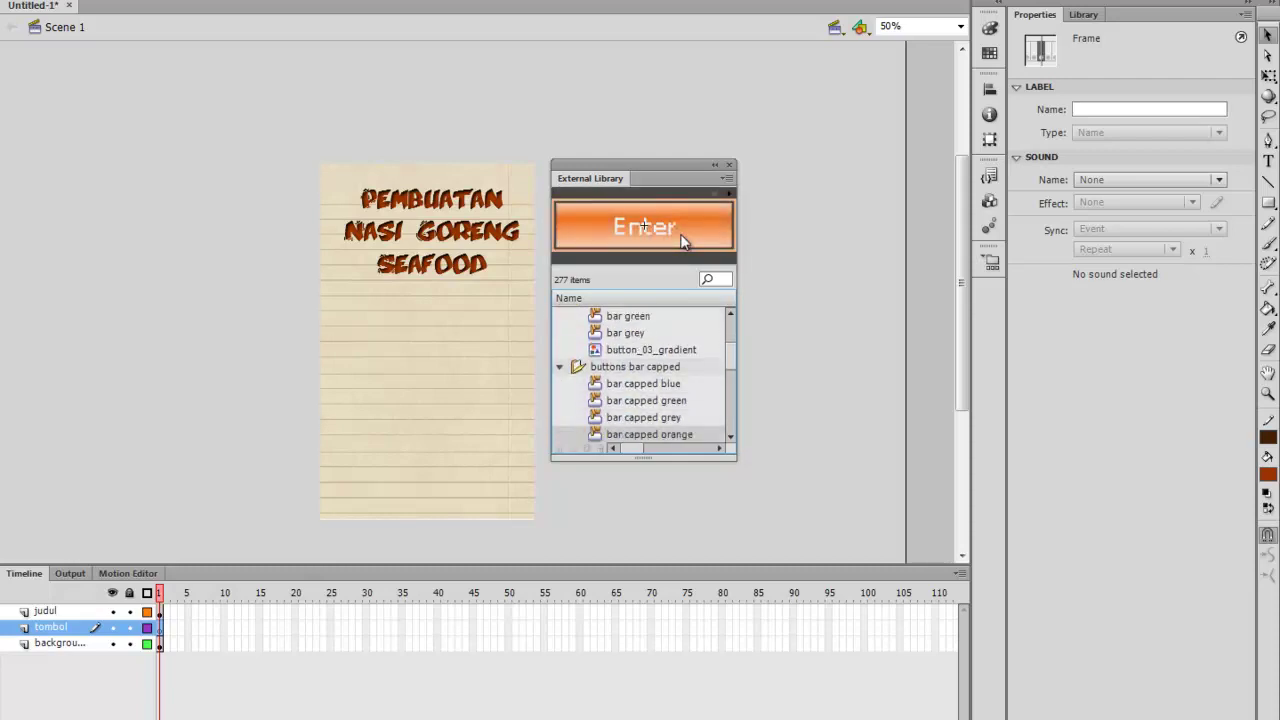
key(Down)
key(Down)
key(Right)
key(Down)
key(Down)
key(Down)
key(Down)
key(Down)
key(Down)
key(Down)
key(Down)
key(Down)
key(Down)
key(Down)
key(Right)
key(Down)
key(Down)
key(Down)
key(Down)
key(Down)
key(Down)
key(Down)
key(Down)
key(Down)
key(Down)
key(Down)
key(Down)
key(Right)
key(Down)
key(Down)
key(Down)
key(Down)
key(Down)
key(Down)
key(Down)
key(Down)
key(Right)
key(Down)
key(Down)
key(Down)
key(Down)
key(Down)
key(Down)
key(Down)
key(Down)
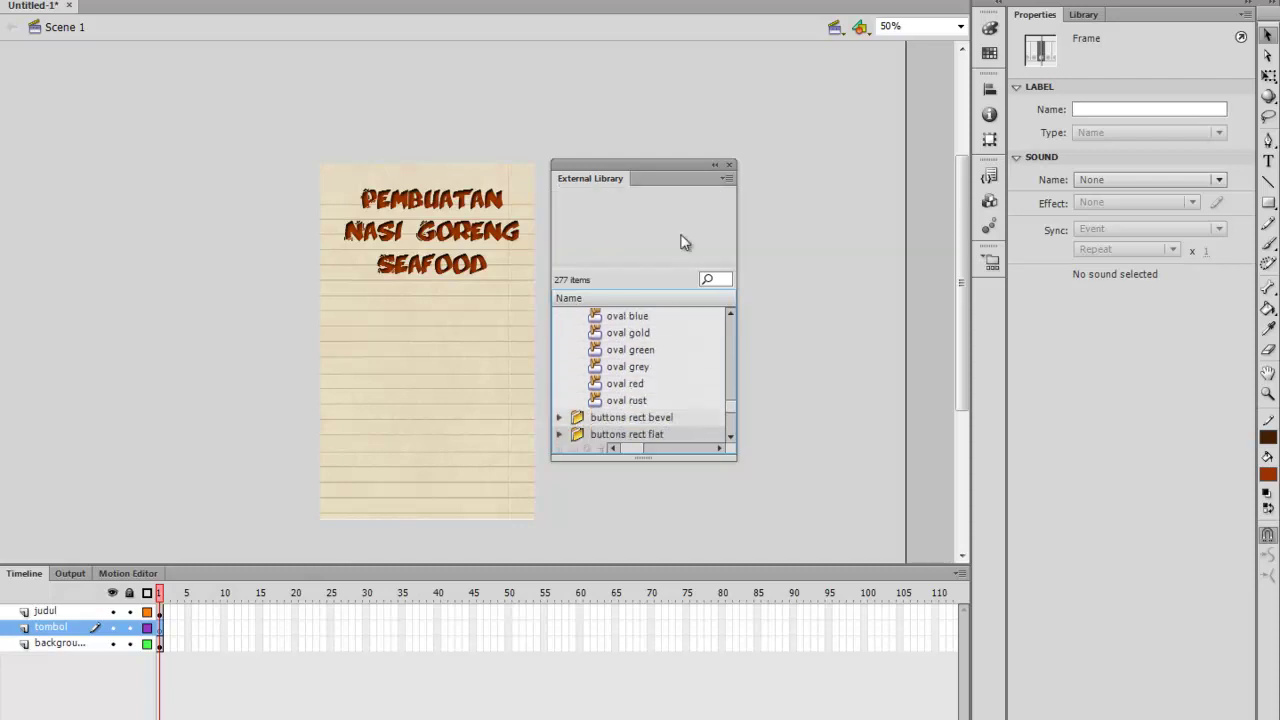
key(Right)
key(Down)
key(Down)
key(Down)
key(Down)
key(Down)
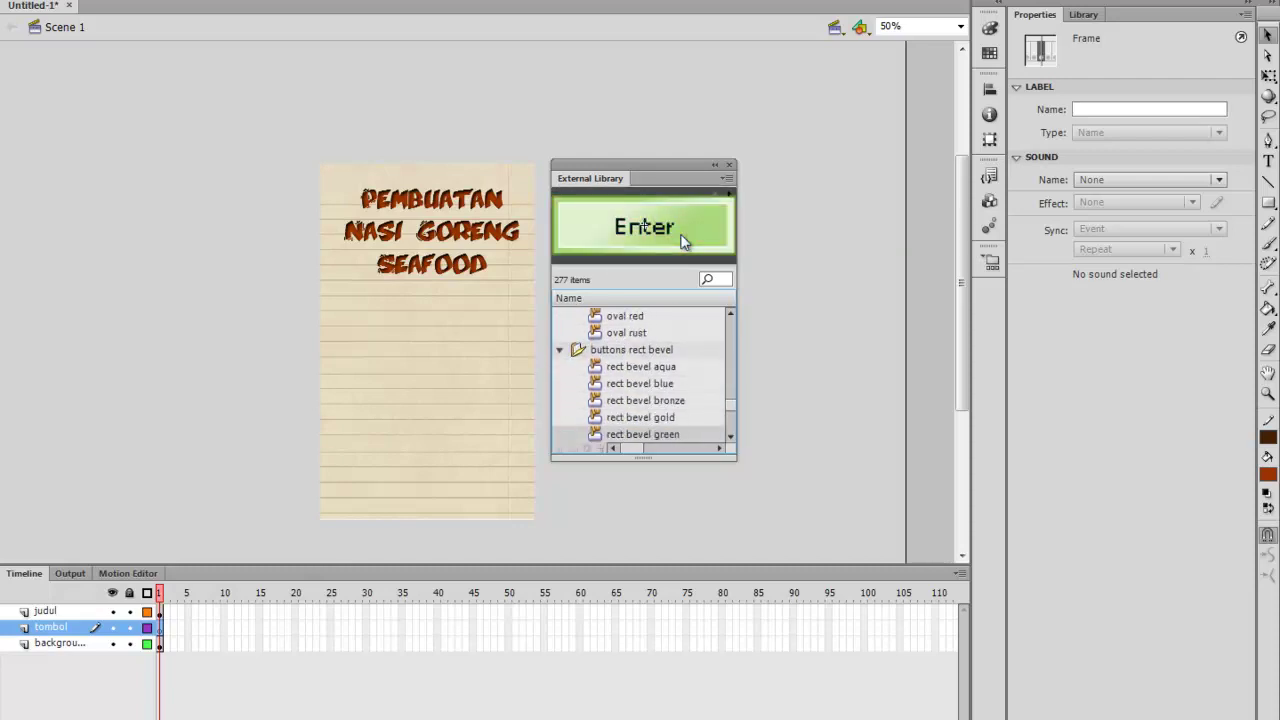
key(Down)
key(Down)
key(Down)
key(Down)
key(Up)
key(Up)
key(Right)
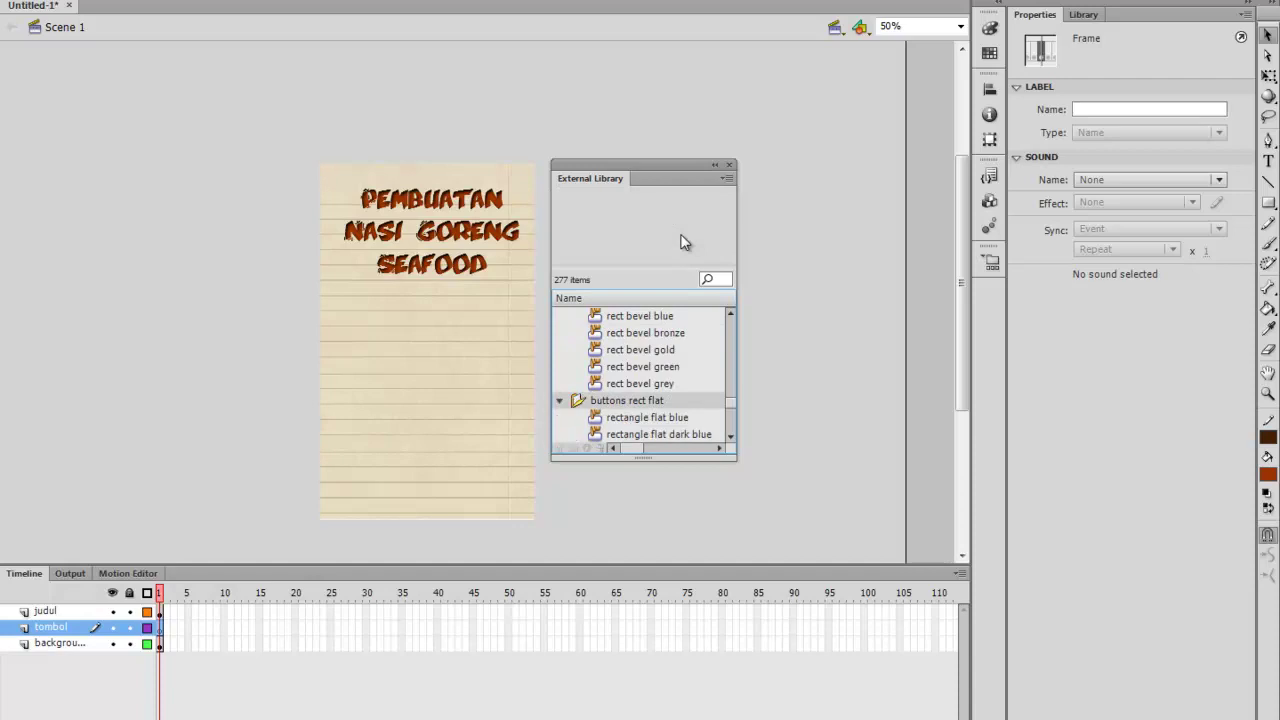
key(Down)
key(Down)
key(Down)
key(Down)
key(Down)
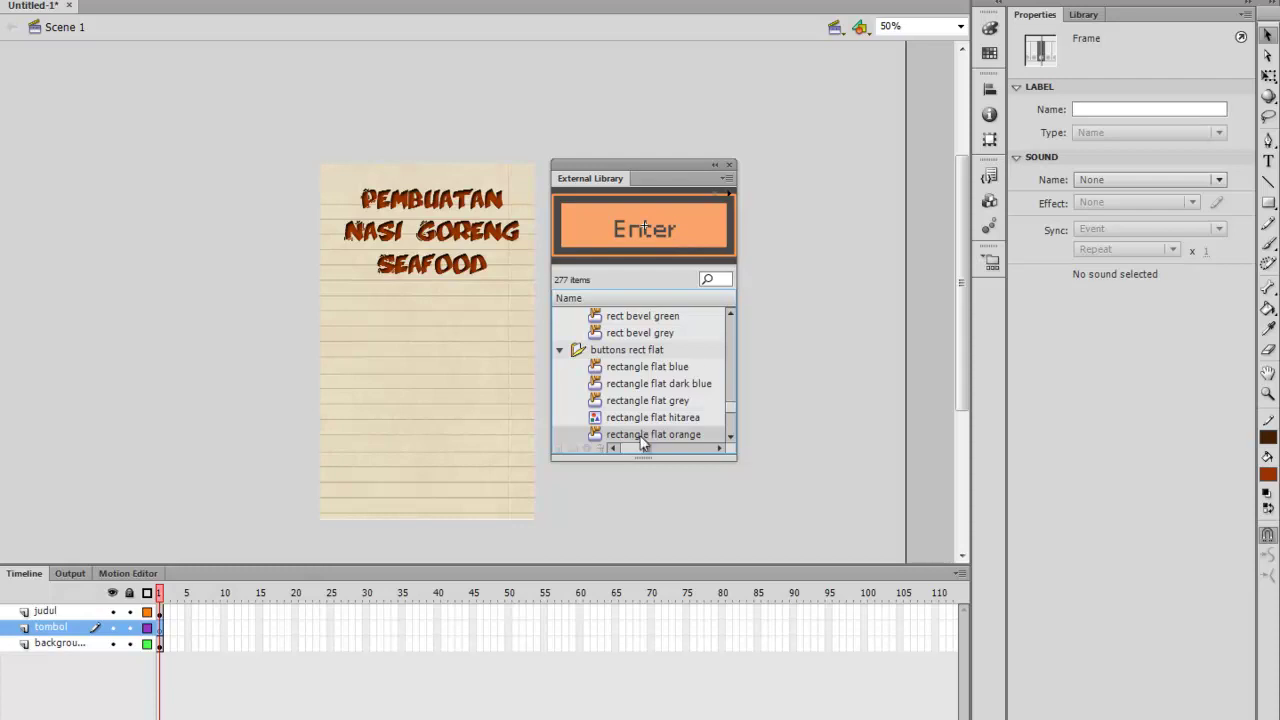
scroll(643, 440, down, 3)
drag(643, 393, 431, 318)
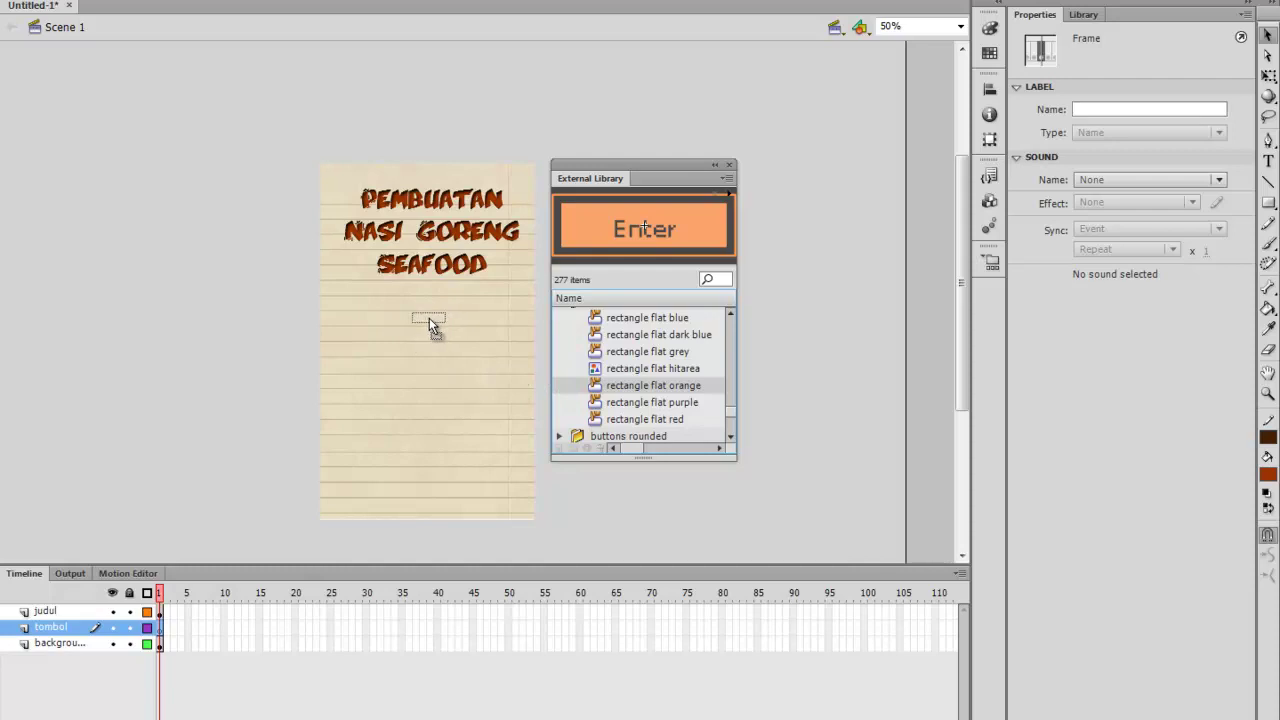
Place the orange Enter button below the title and stretch it to 319.10 × 73
drag(426, 313, 428, 312)
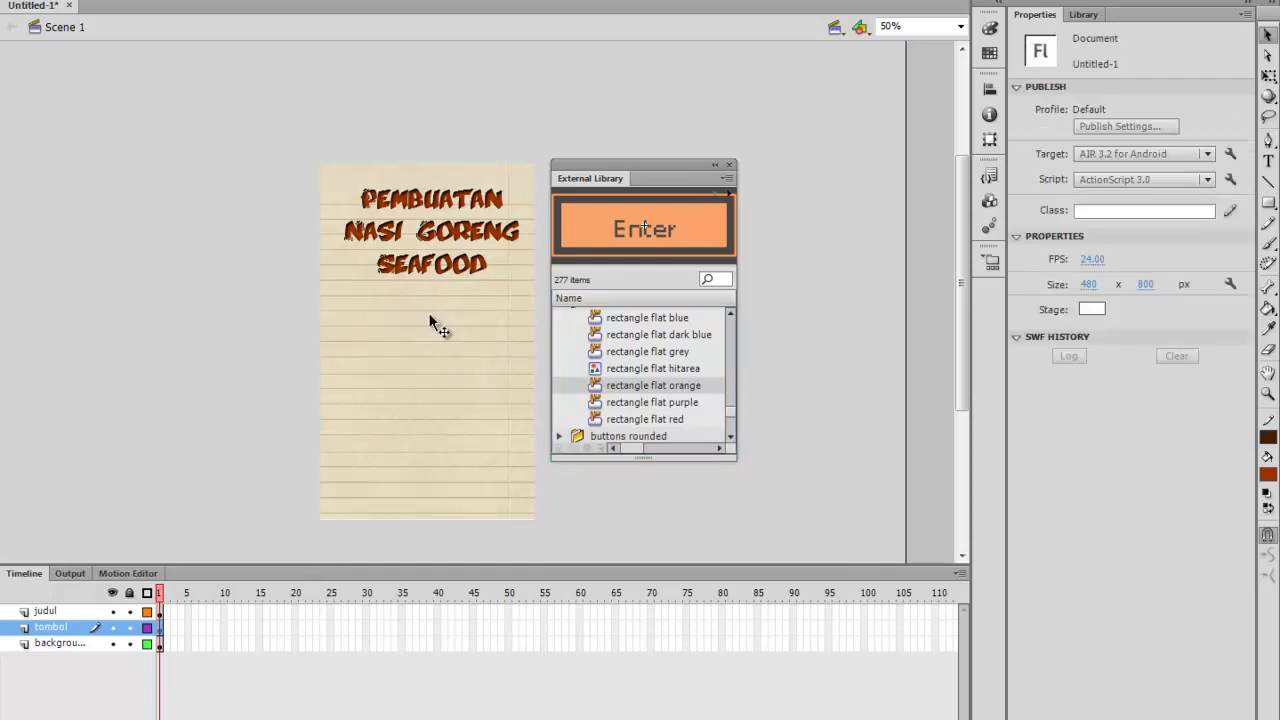
click(714, 164)
drag(600, 170, 883, 65)
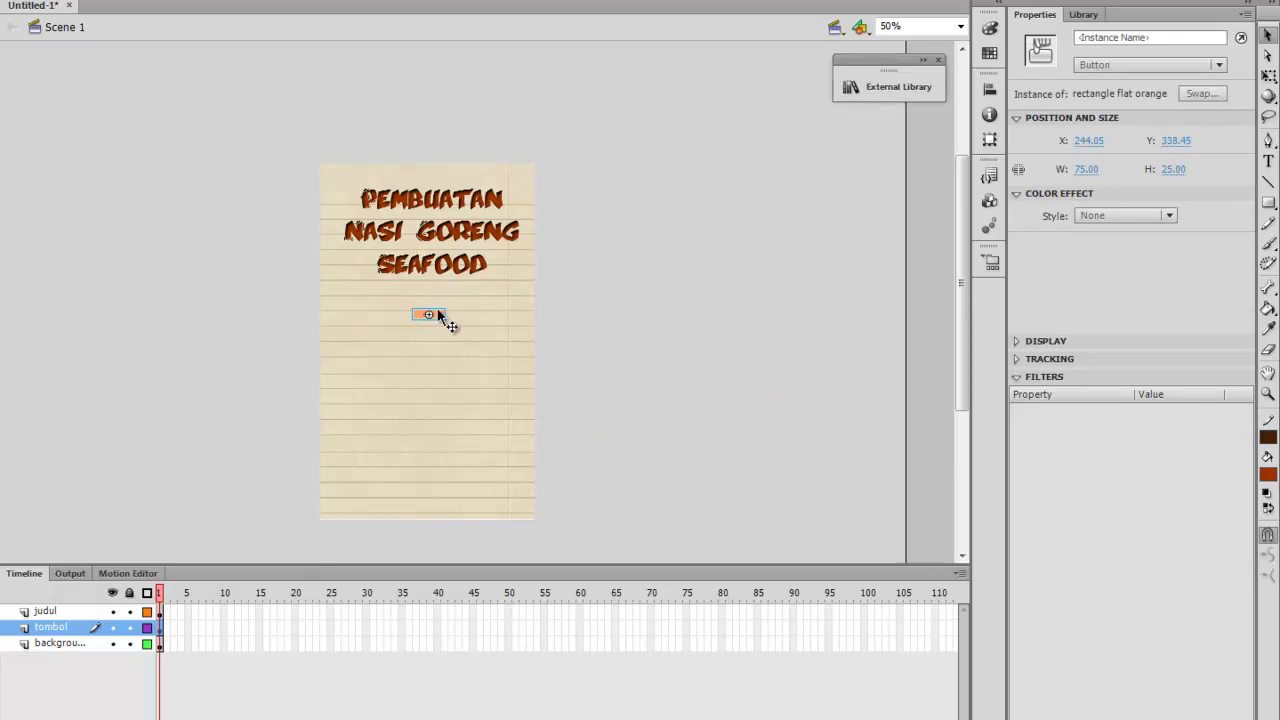
click(1270, 77)
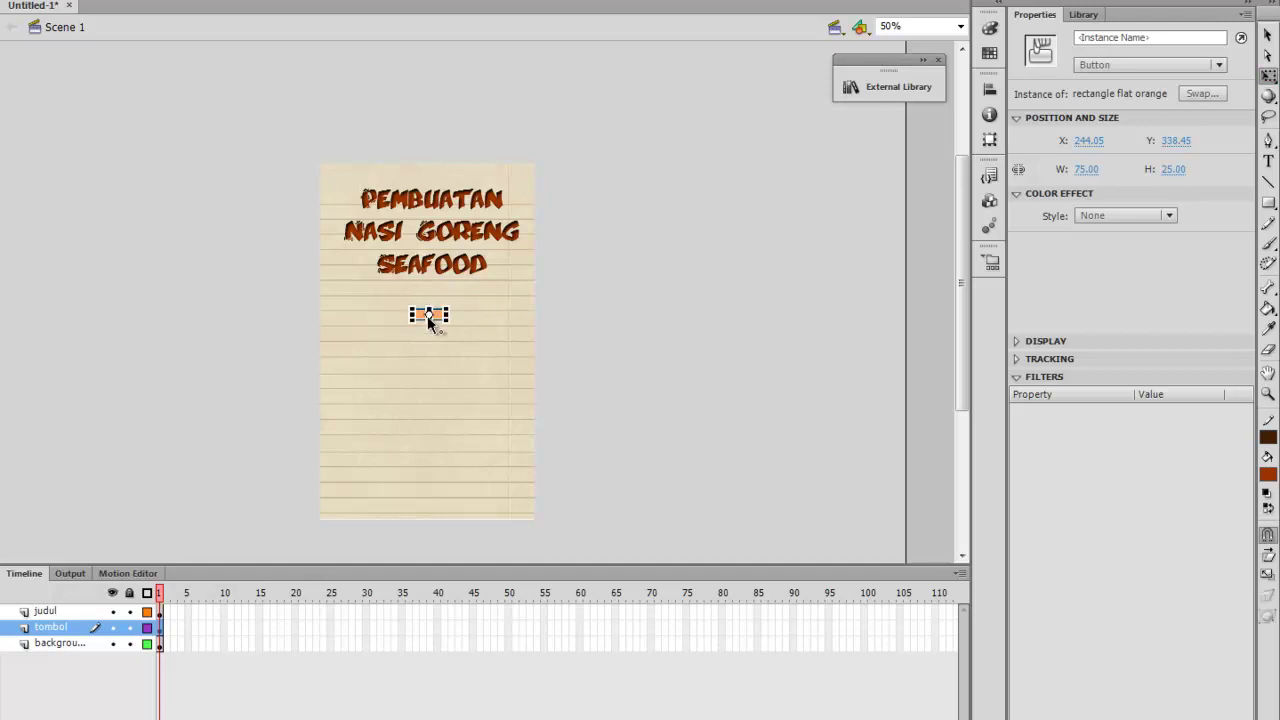
mouse_move(447, 317)
mouse_down()
mouse_move(463, 340)
mouse_move(490, 331)
mouse_move(429, 337)
mouse_move(505, 330)
mouse_move(464, 326)
mouse_up()
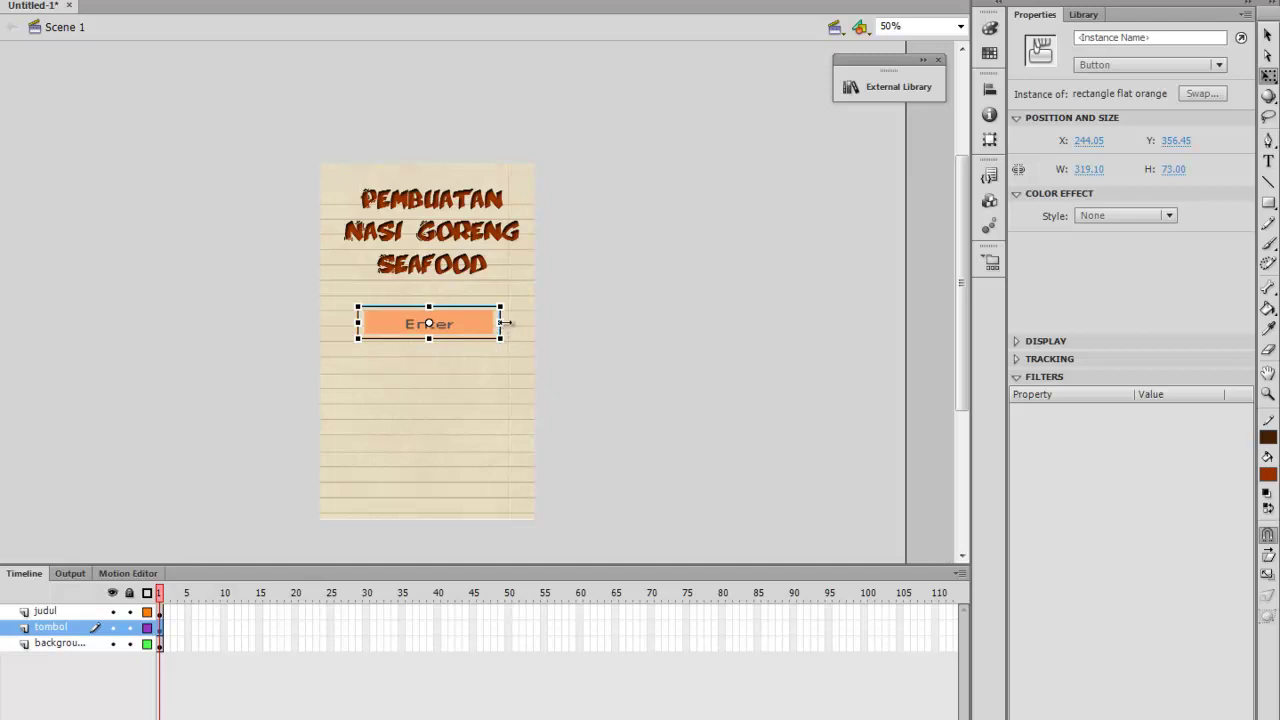
Copy and paste a trial Enter button below the first, then delete it
key(Up)
key(Up)
key(Up)
key(Up)
key(Up)
key(Up)
key(Up)
key(Up)
key(Up)
key(Up)
key(Up)
key(Up)
key(Up)
key(Up)
key(Up)
key(Up)
key(Up)
key(Up)
key(Up)
key(Up)
key(Up)
key(Up)
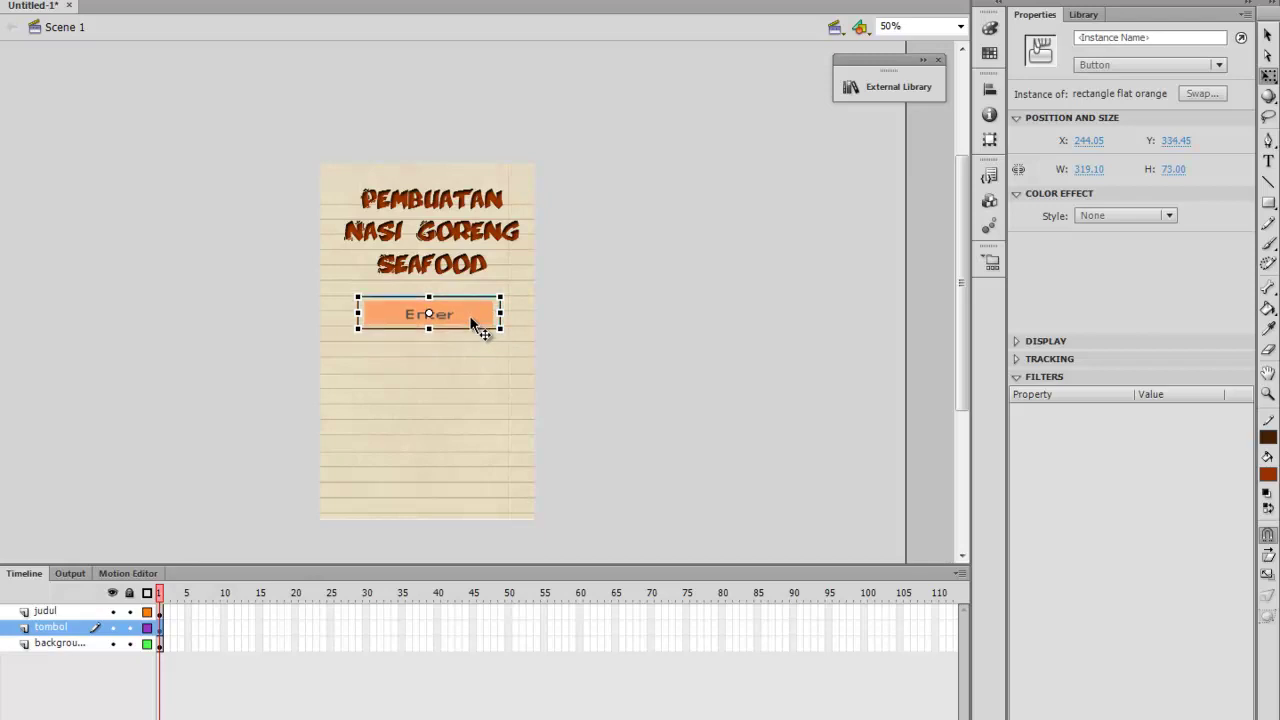
right_click(474, 325)
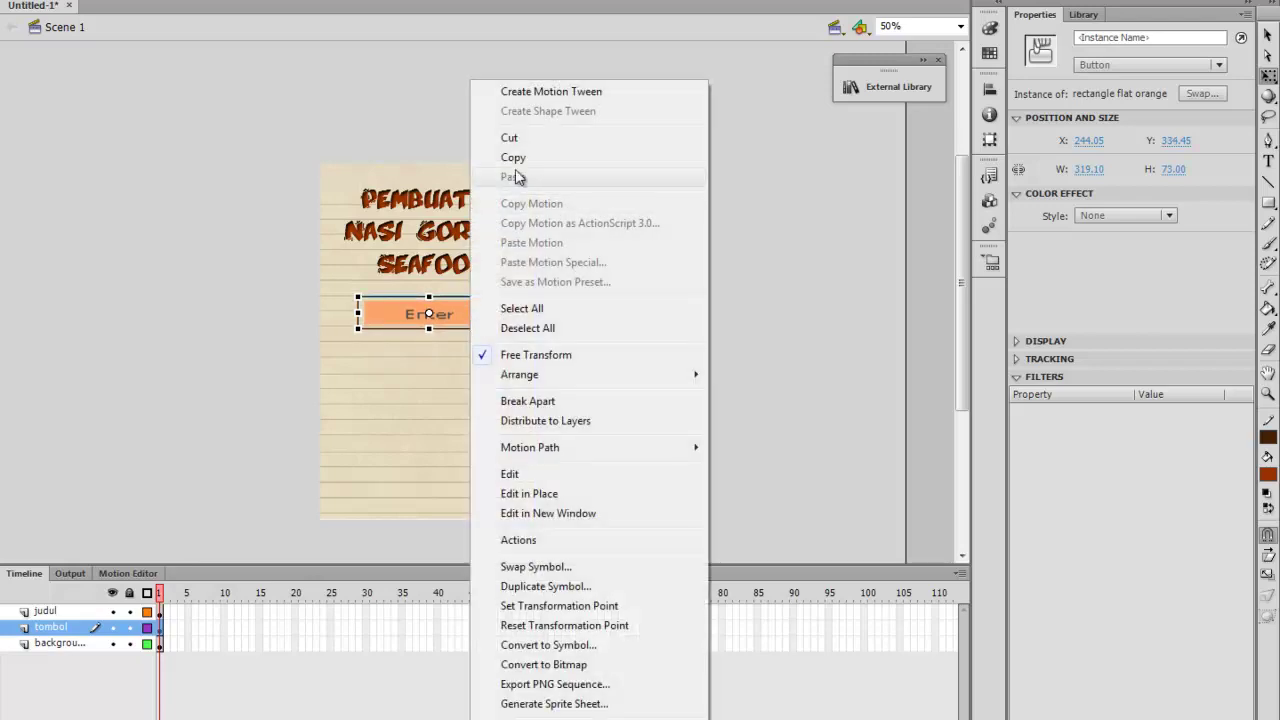
click(515, 157)
right_click(441, 348)
click(484, 322)
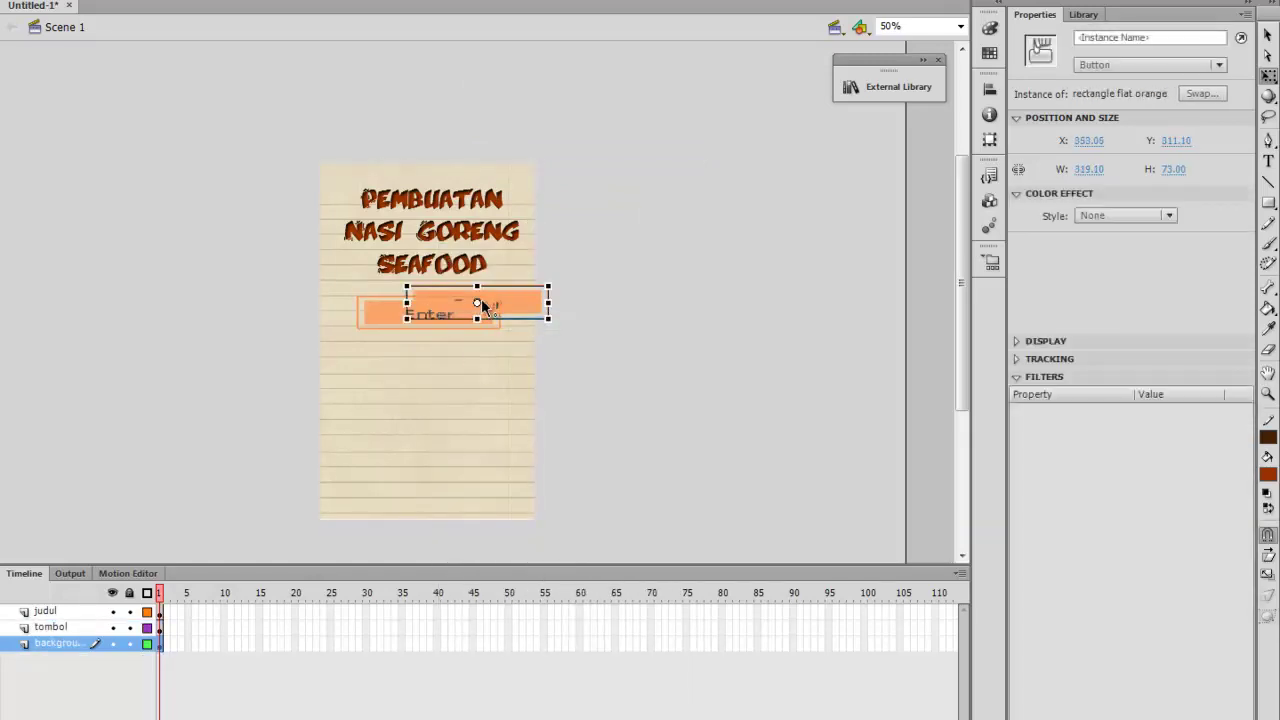
drag(503, 310, 466, 366)
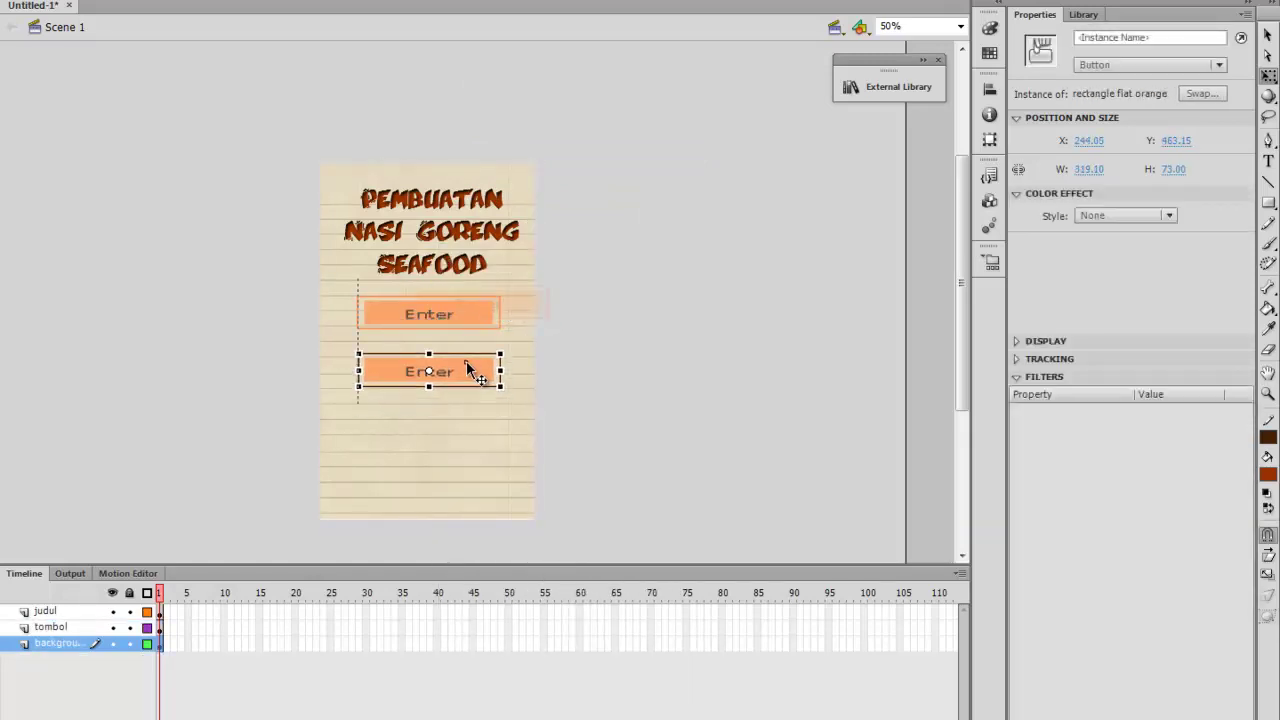
key(Up)
key(Up)
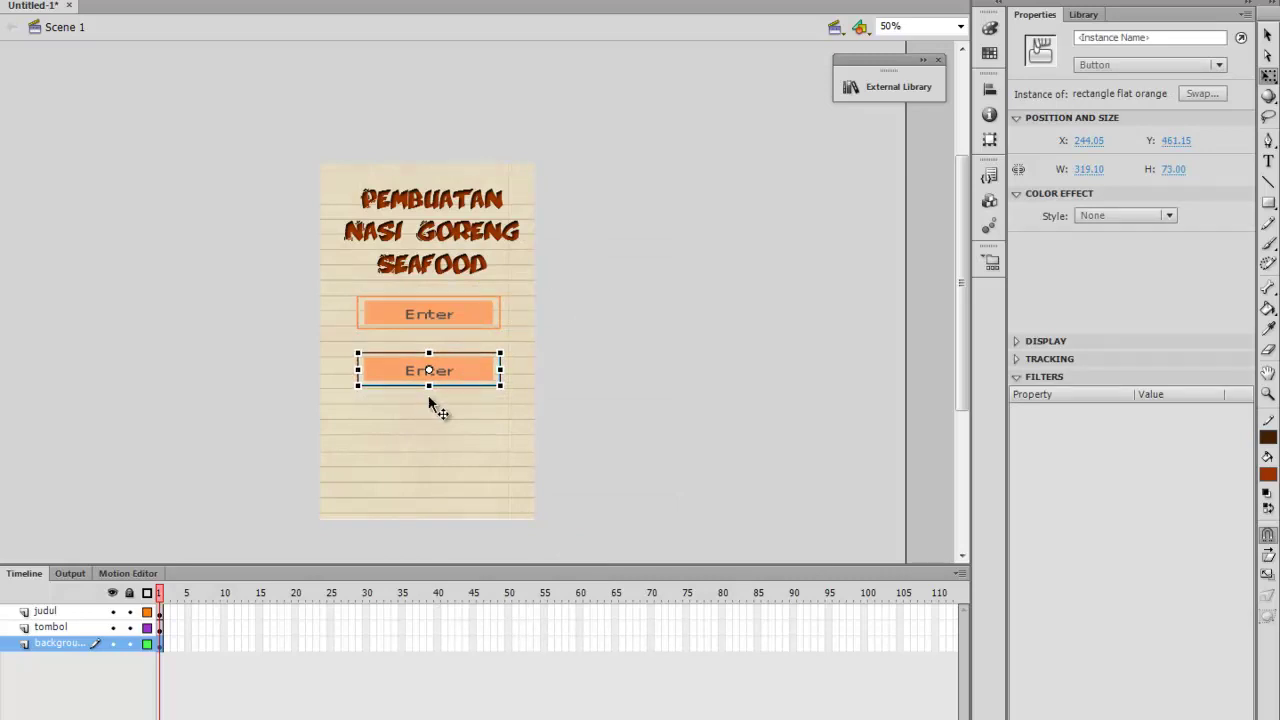
key(Delete)
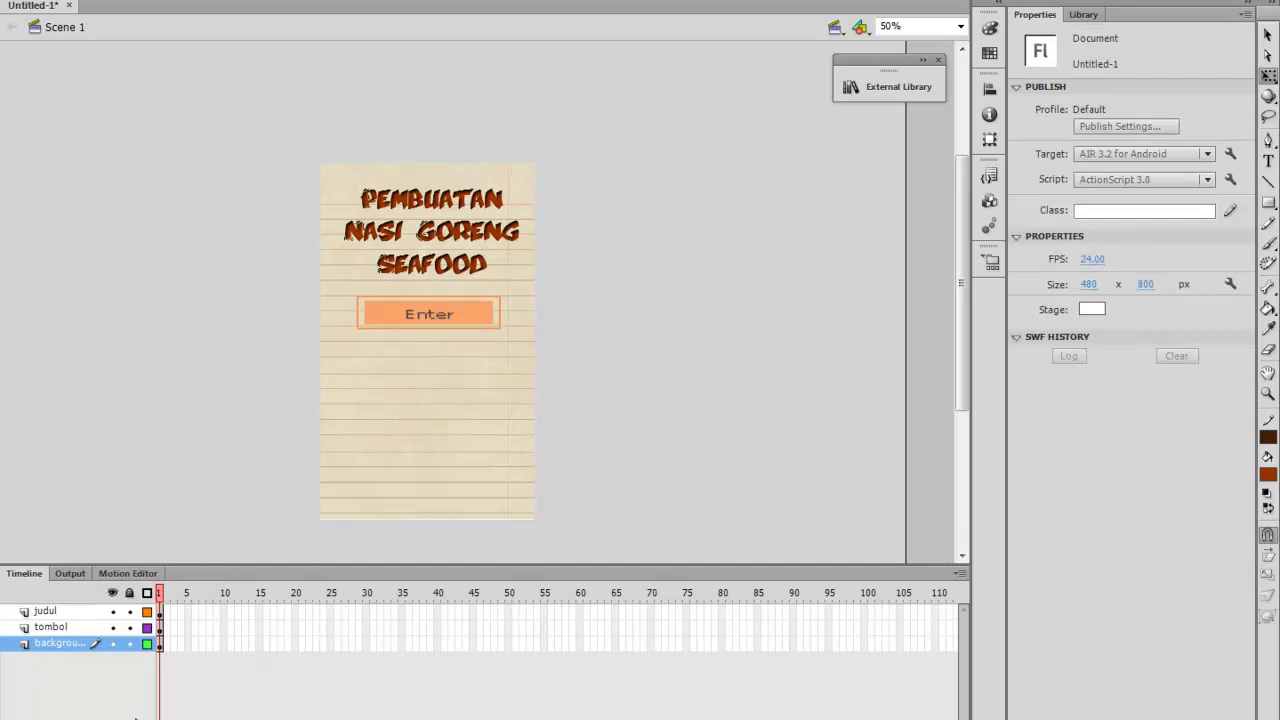
Paste Enter button copies into a column of four, then open the button symbol
click(160, 627)
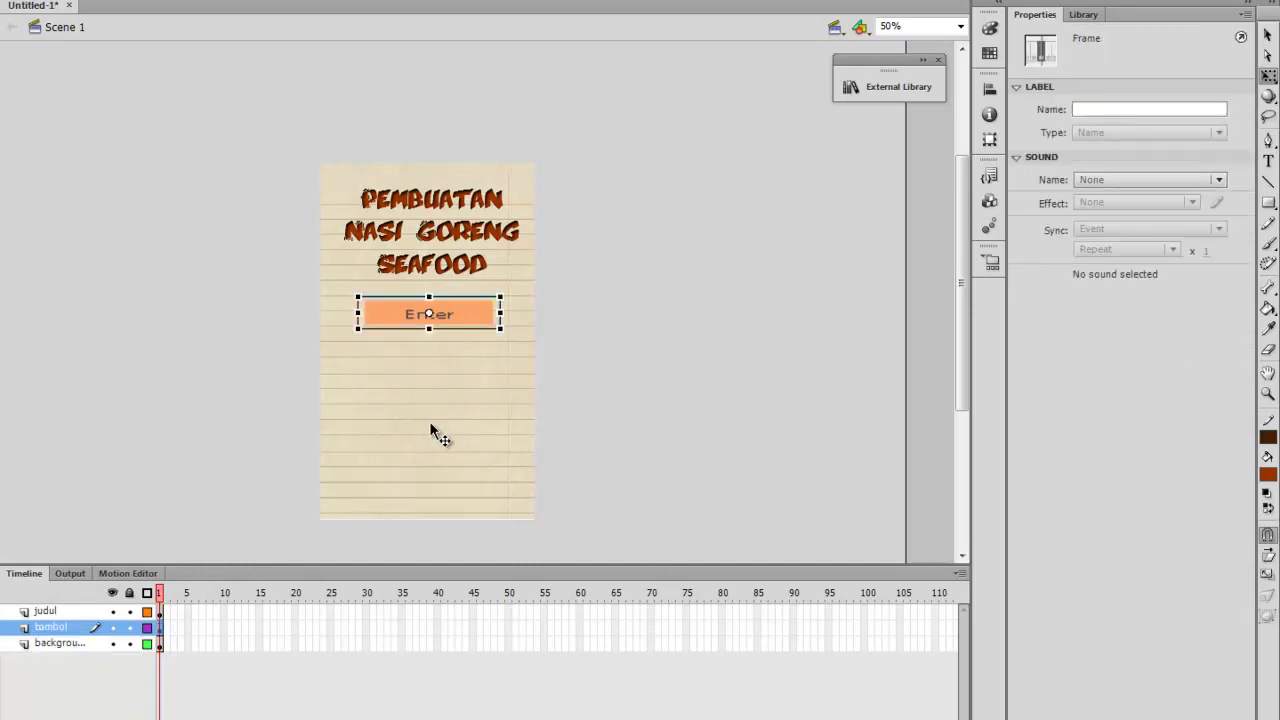
key(ctrl+v)
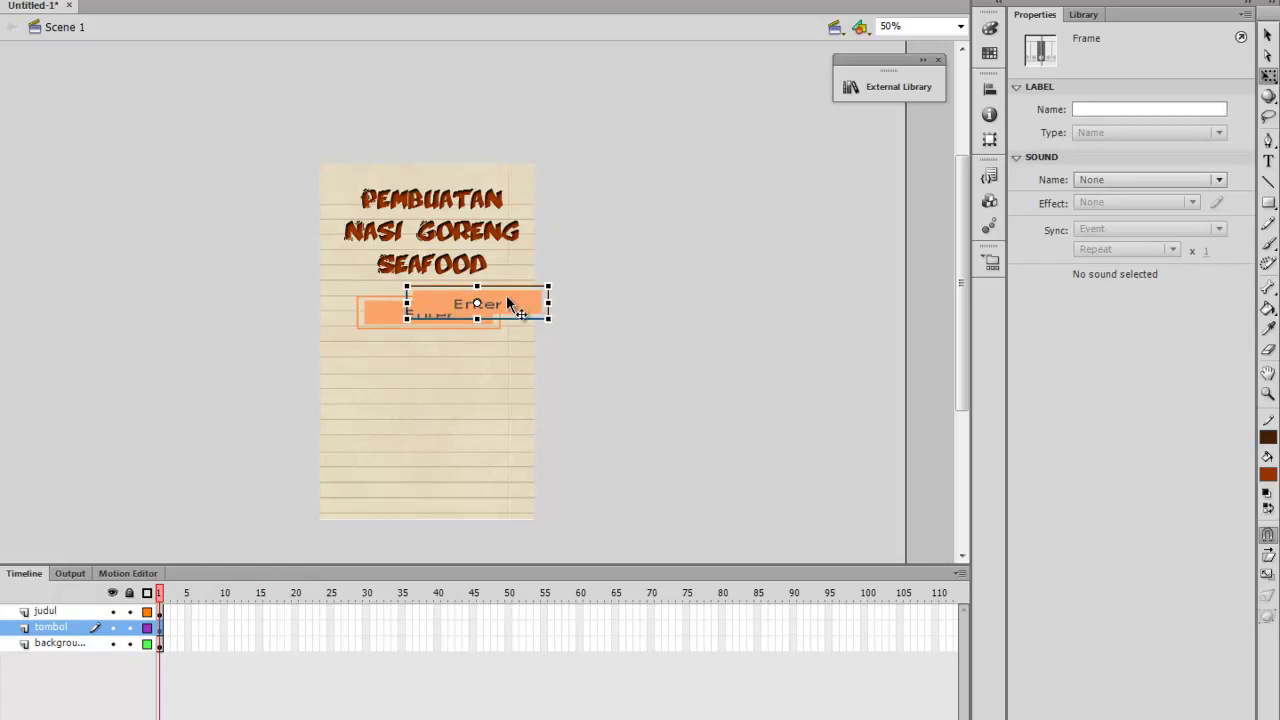
drag(507, 297, 456, 368)
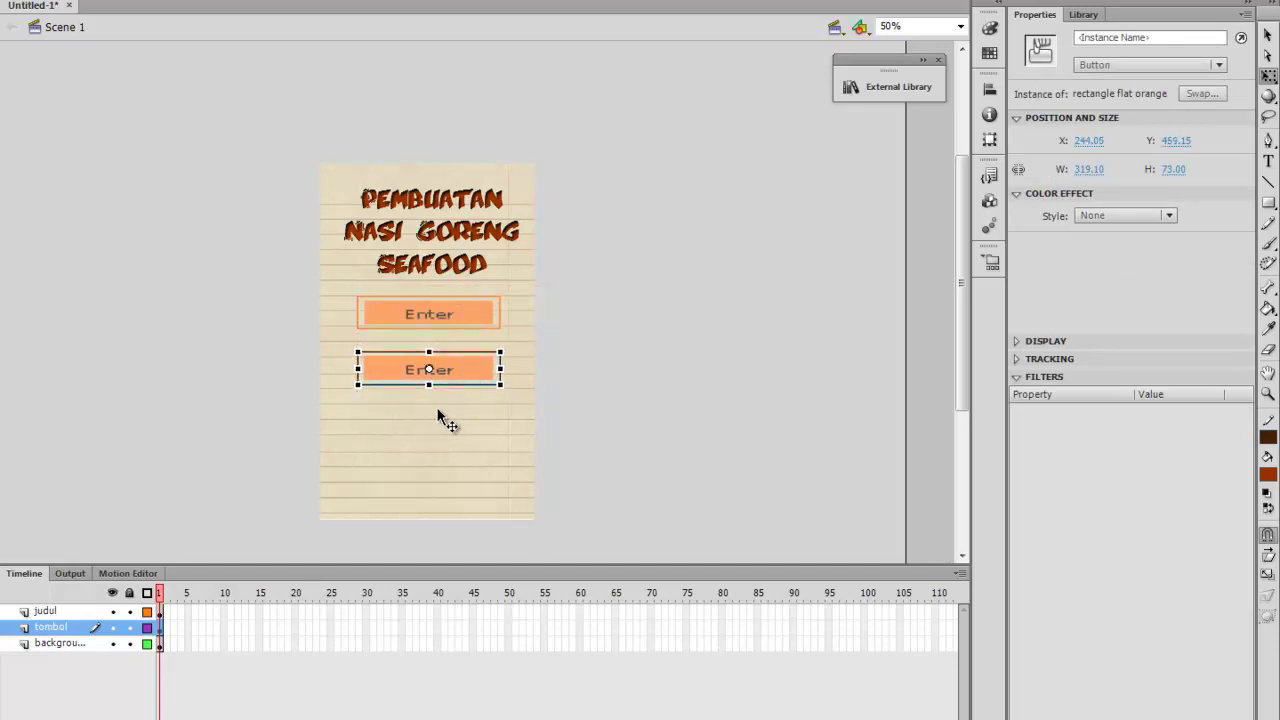
key(ctrl+v)
drag(499, 303, 452, 425)
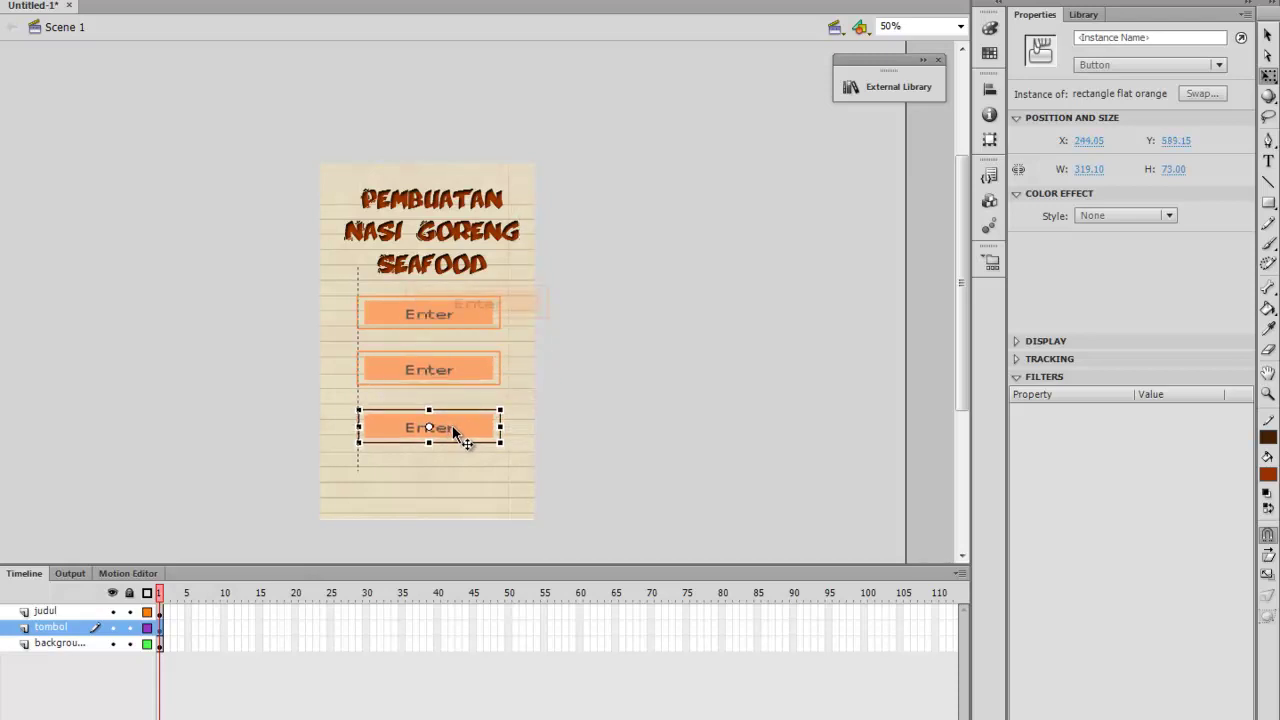
key(ctrl+z)
drag(507, 302, 460, 480)
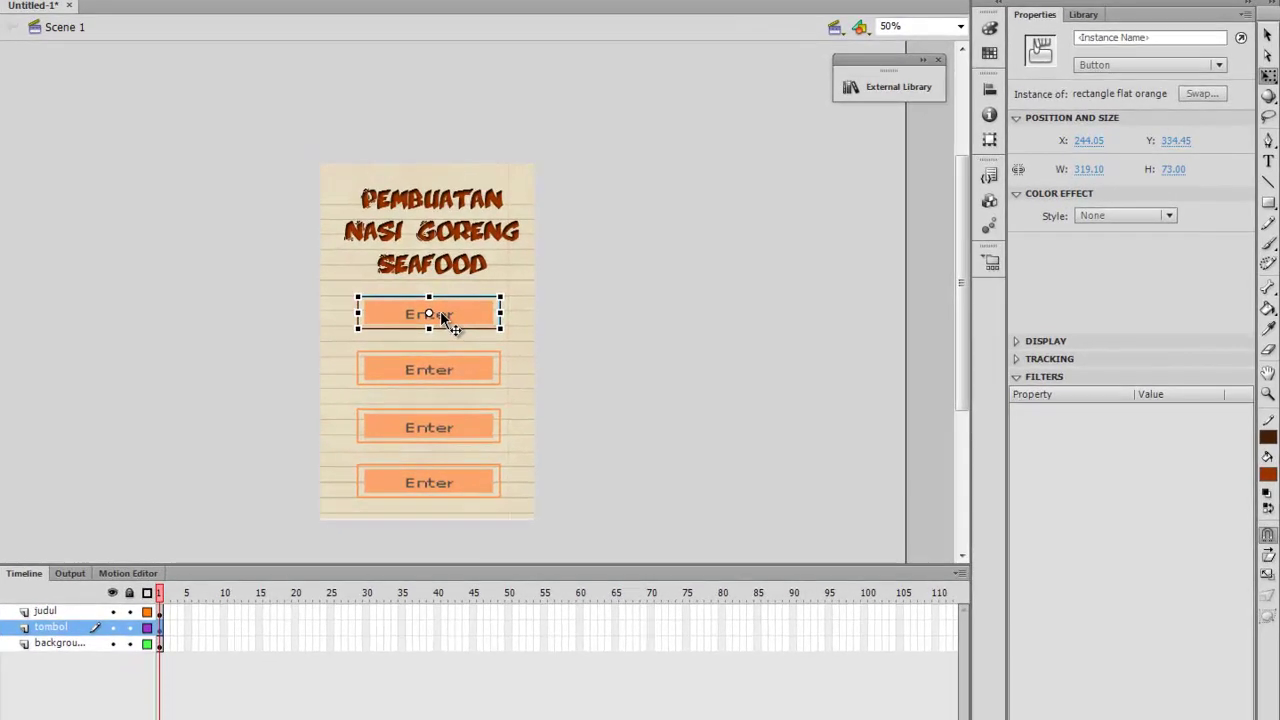
double_click(441, 315)
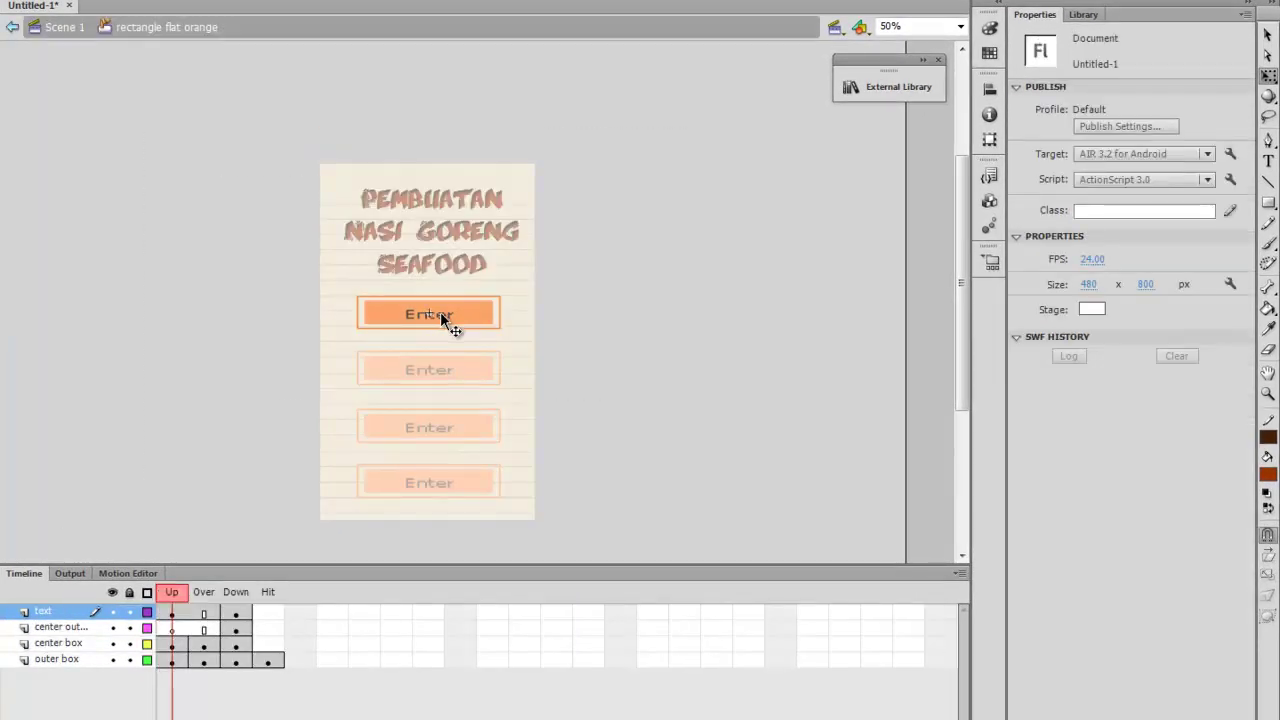
Replace the Enter label inside the button symbol with the word Penjelasan
key(ctrl+equal)
key(ctrl+equal)
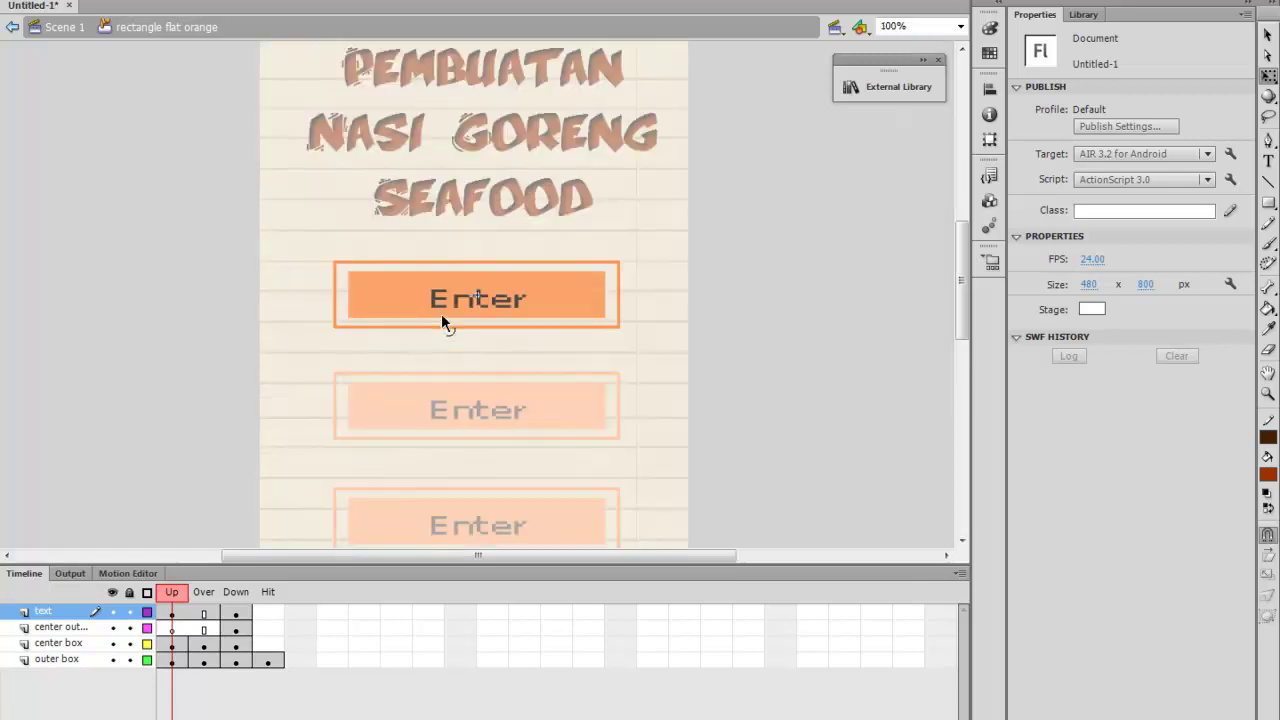
key(ctrl+minus)
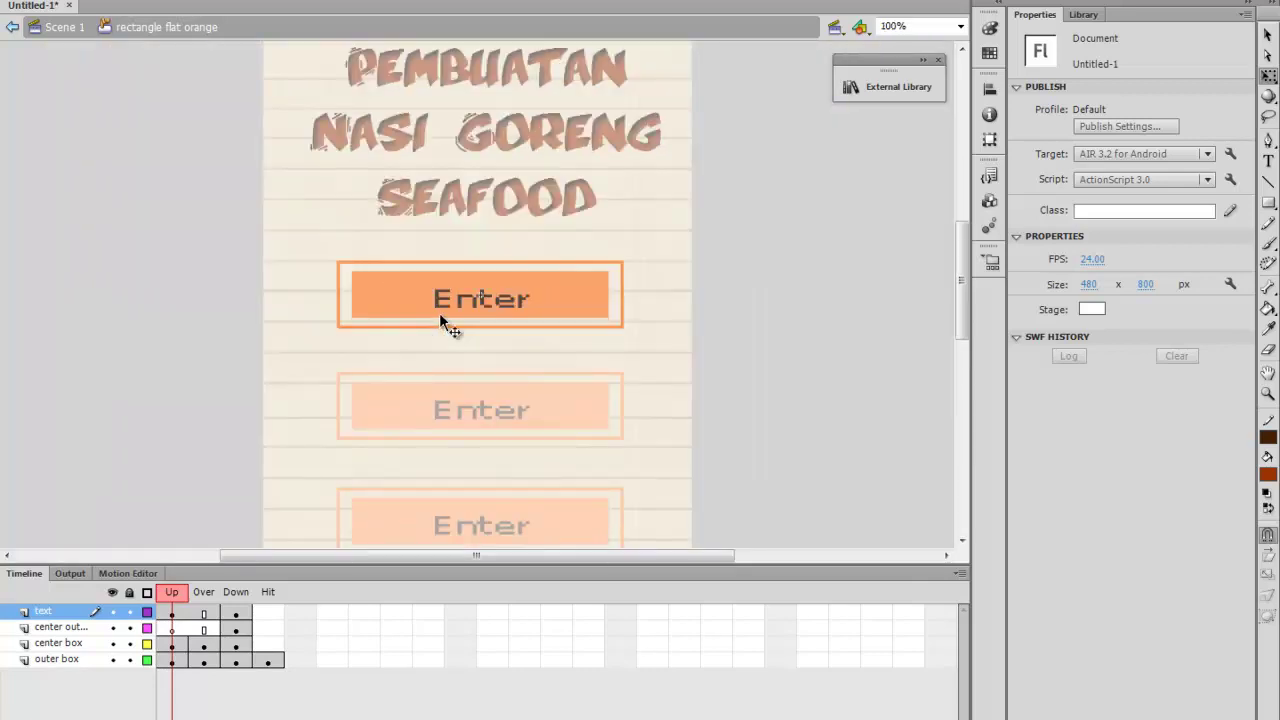
click(461, 296)
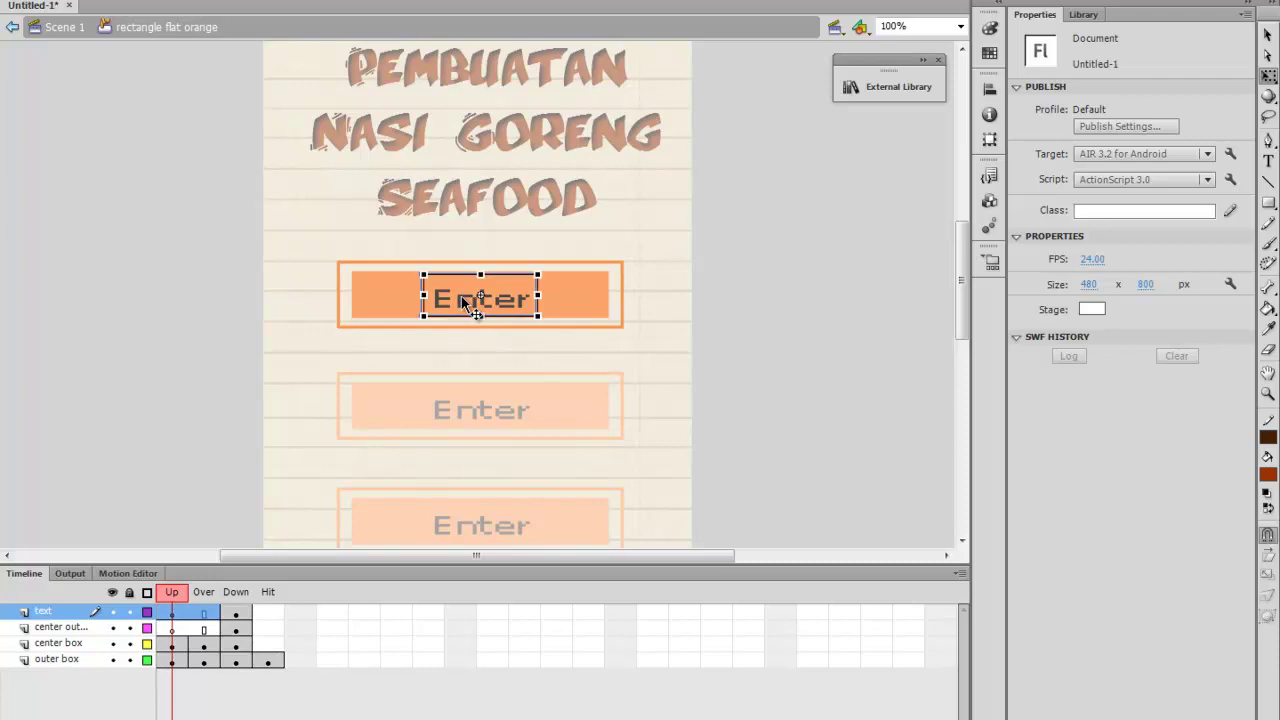
double_click(462, 297)
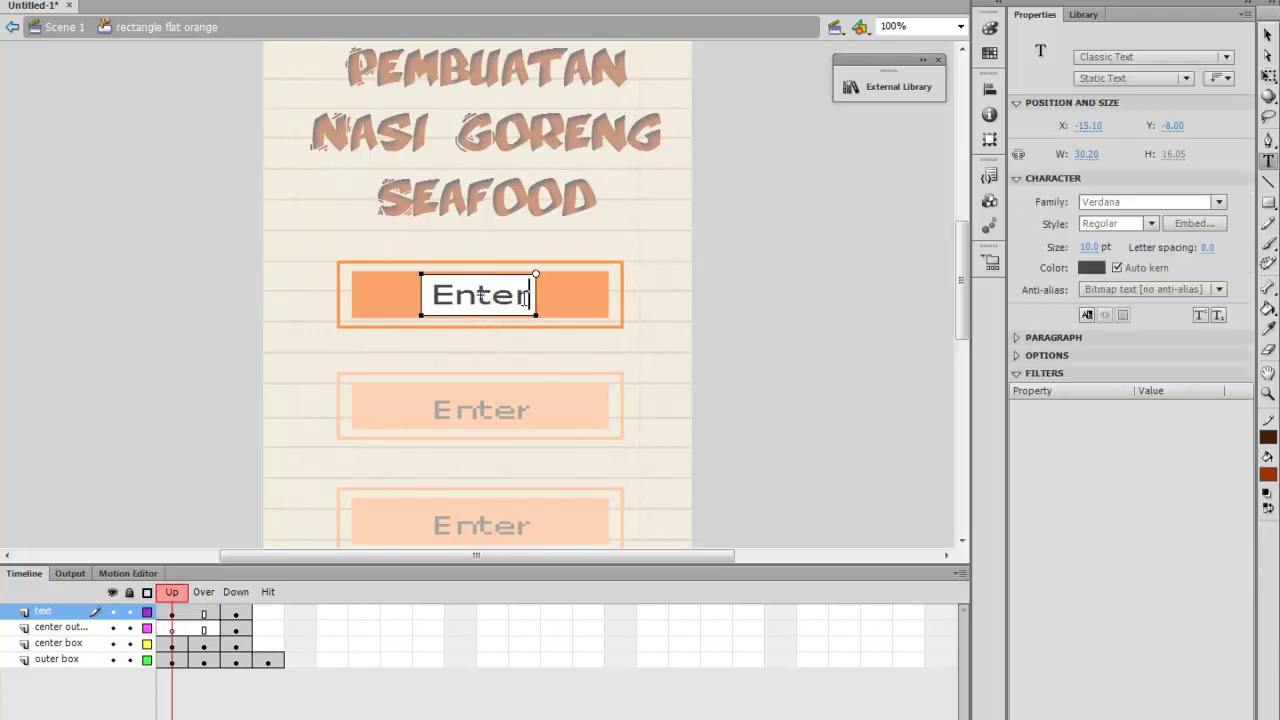
key(BackSpace)
key(BackSpace)
key(BackSpace)
key(BackSpace)
key(BackSpace)
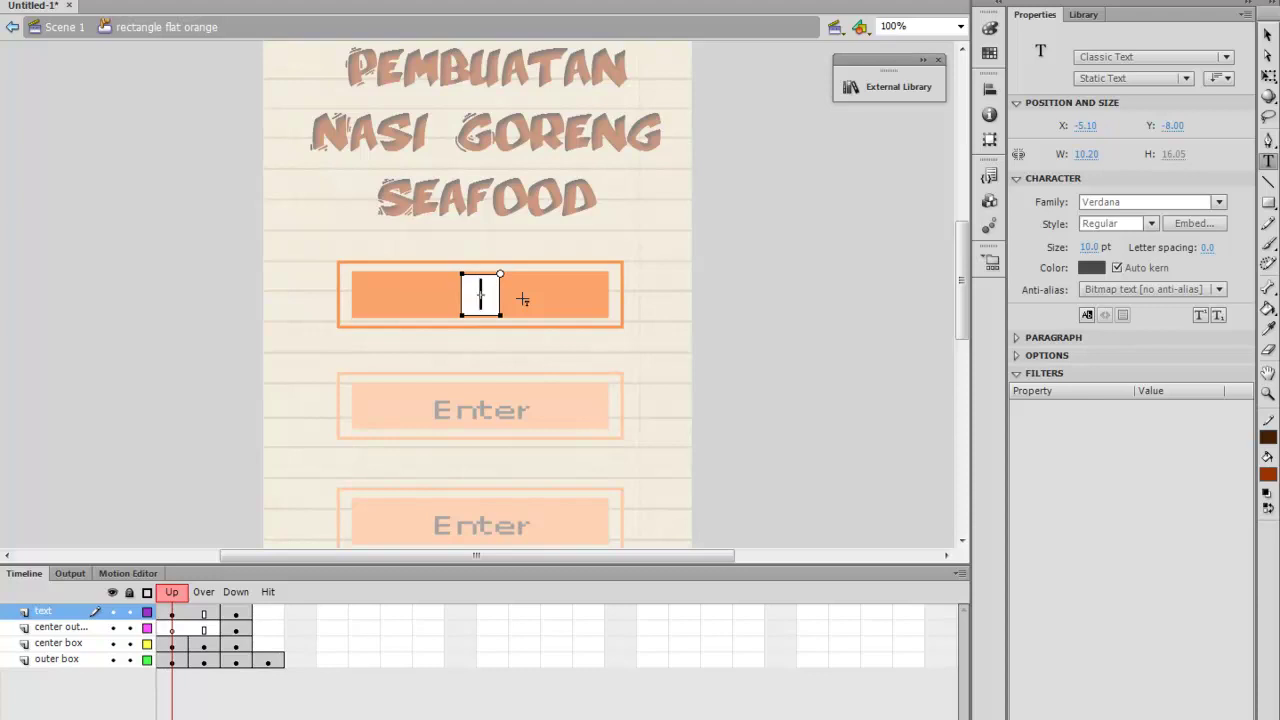
text(Pe)
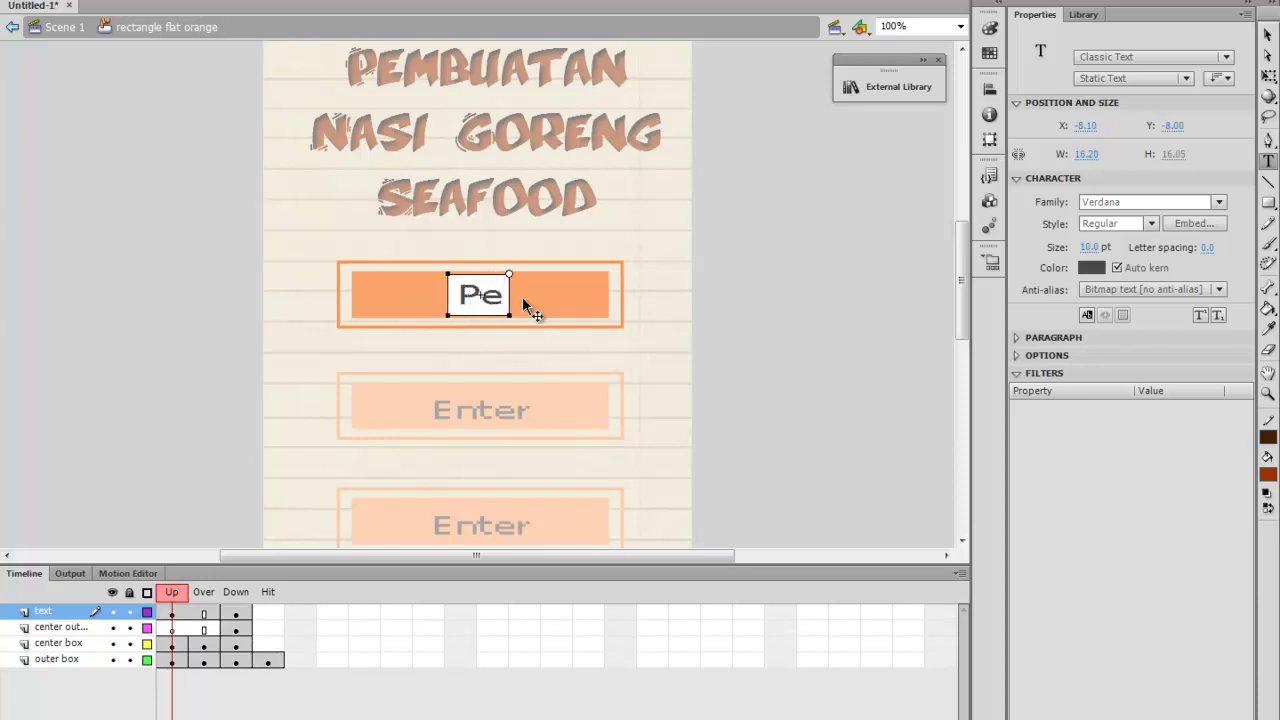
text(njelasan)
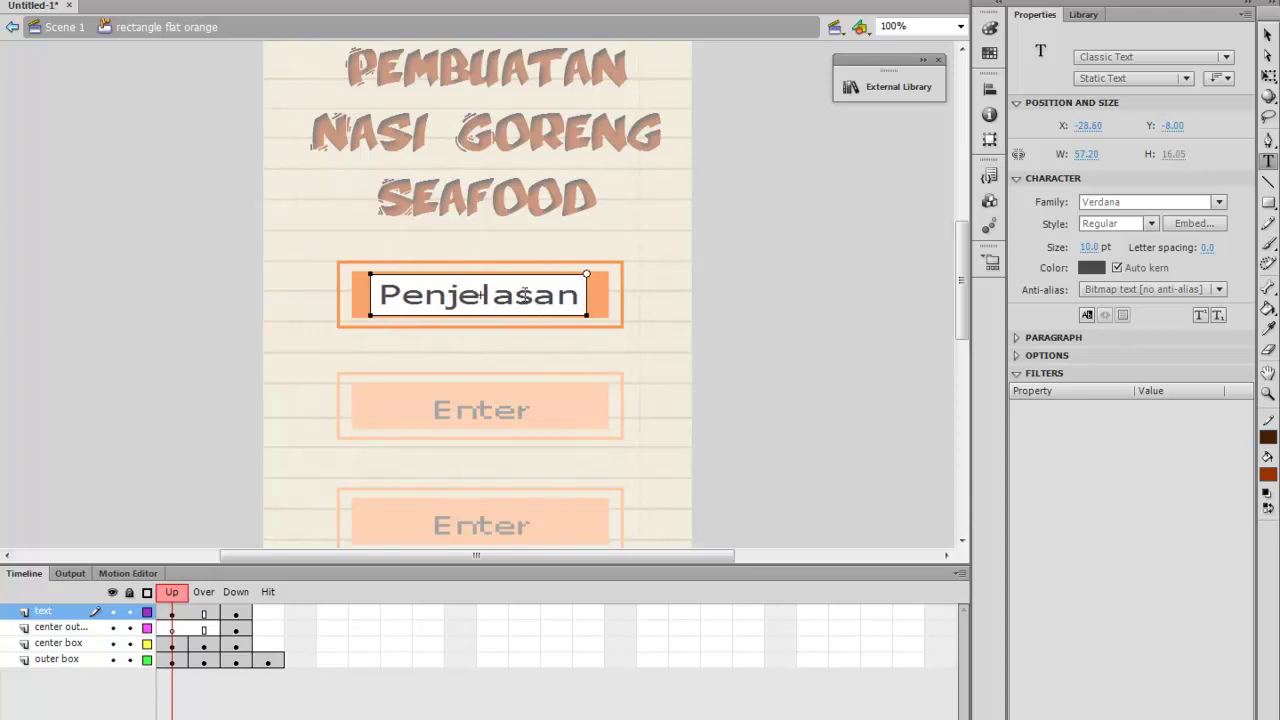
double_click(535, 300)
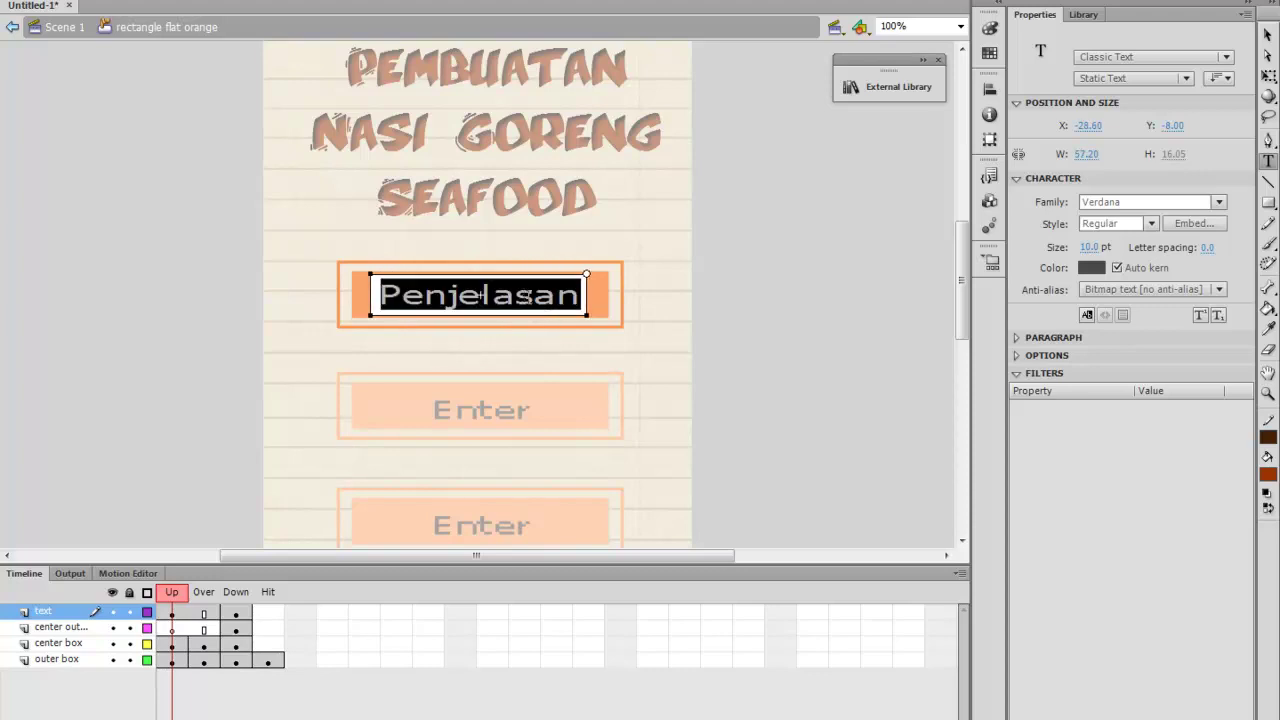
Try Victorian LET and ValerieCapitale fonts on the Penjelasan label
click(1218, 202)
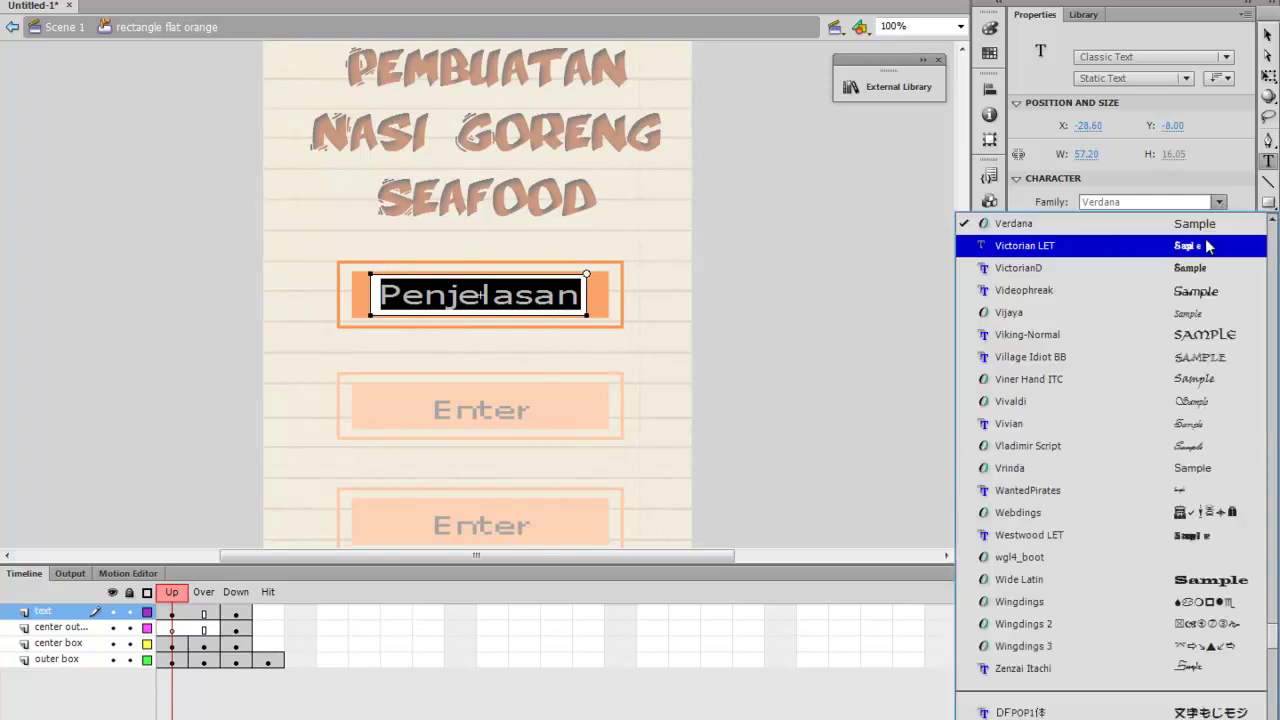
click(1208, 246)
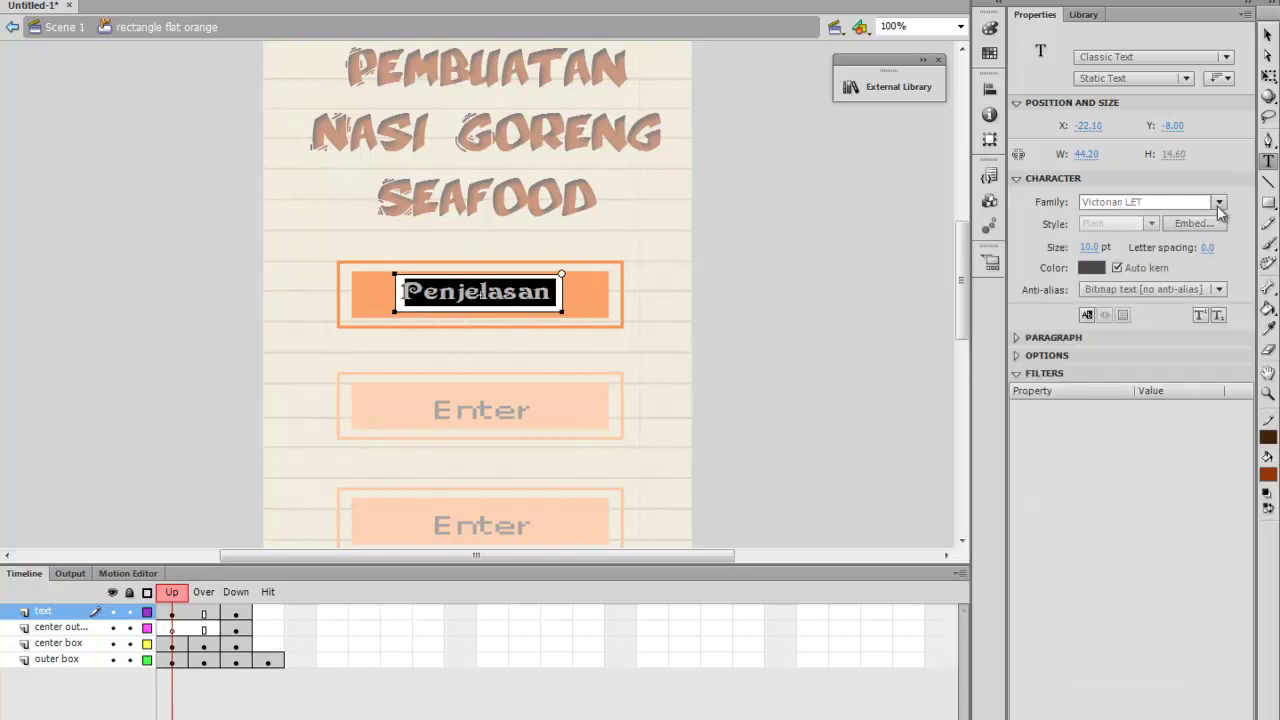
click(1219, 203)
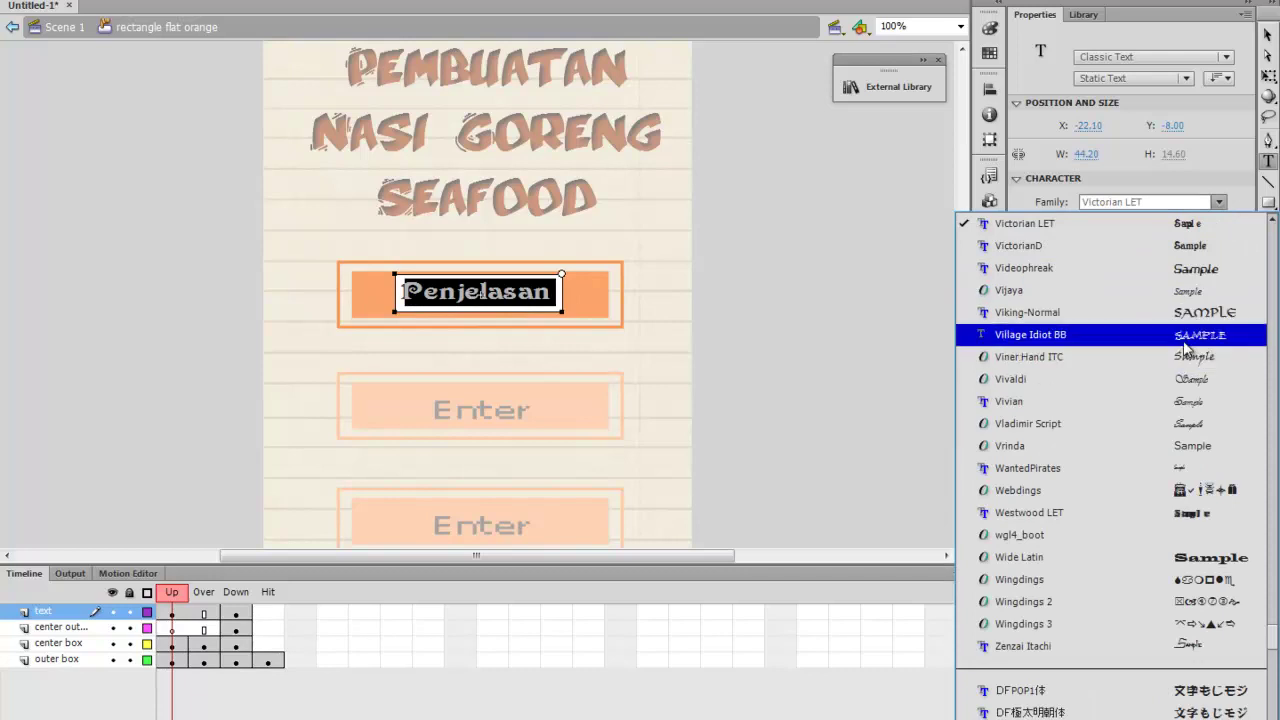
scroll(1175, 360, up, 2)
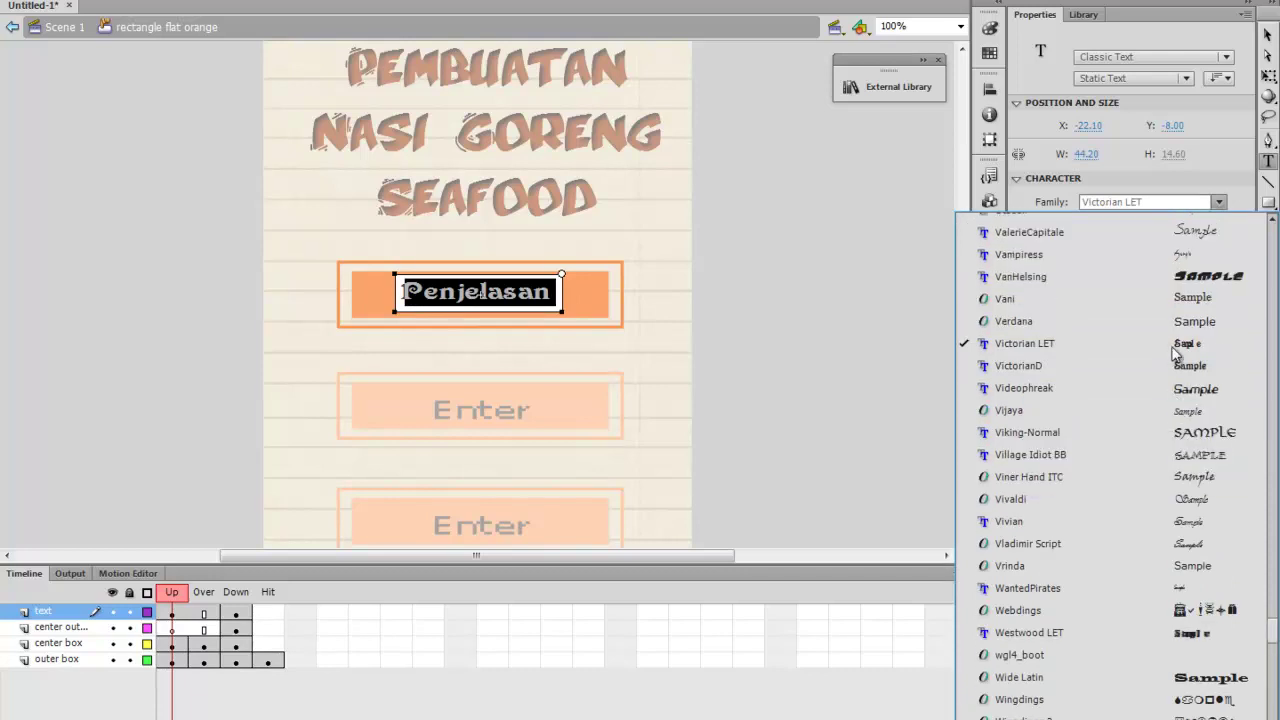
key(Escape)
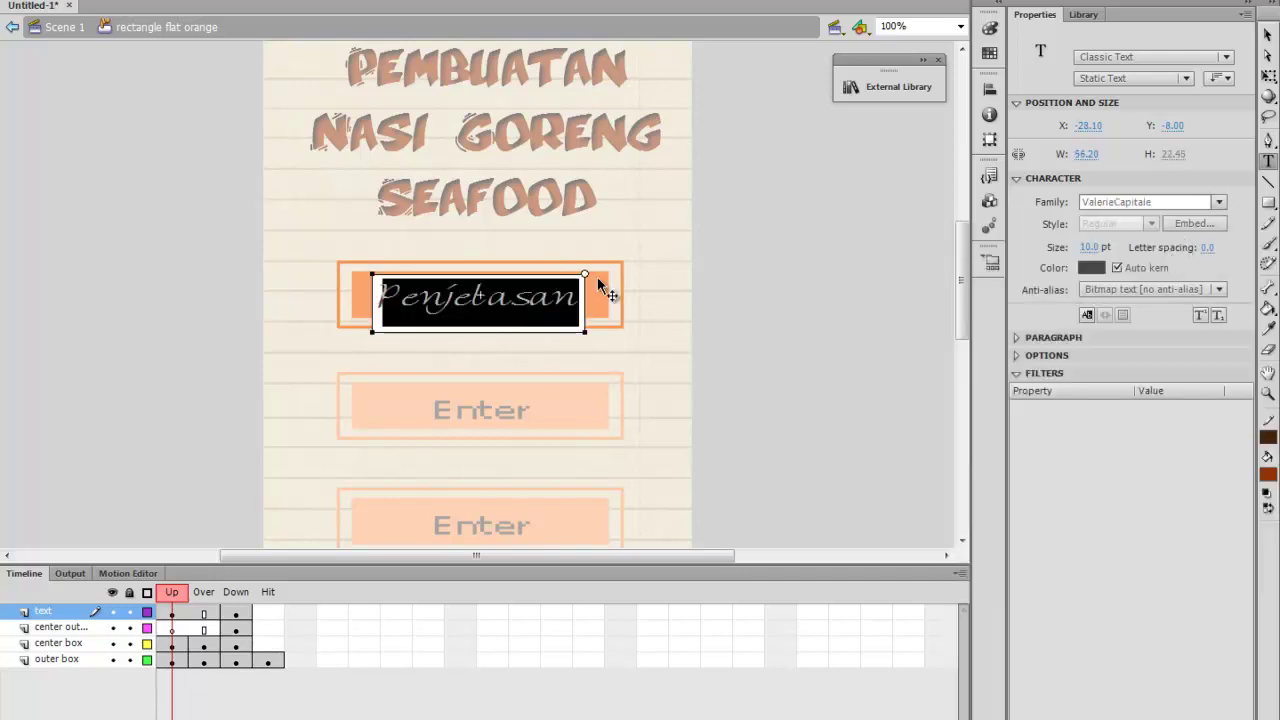
click(556, 300)
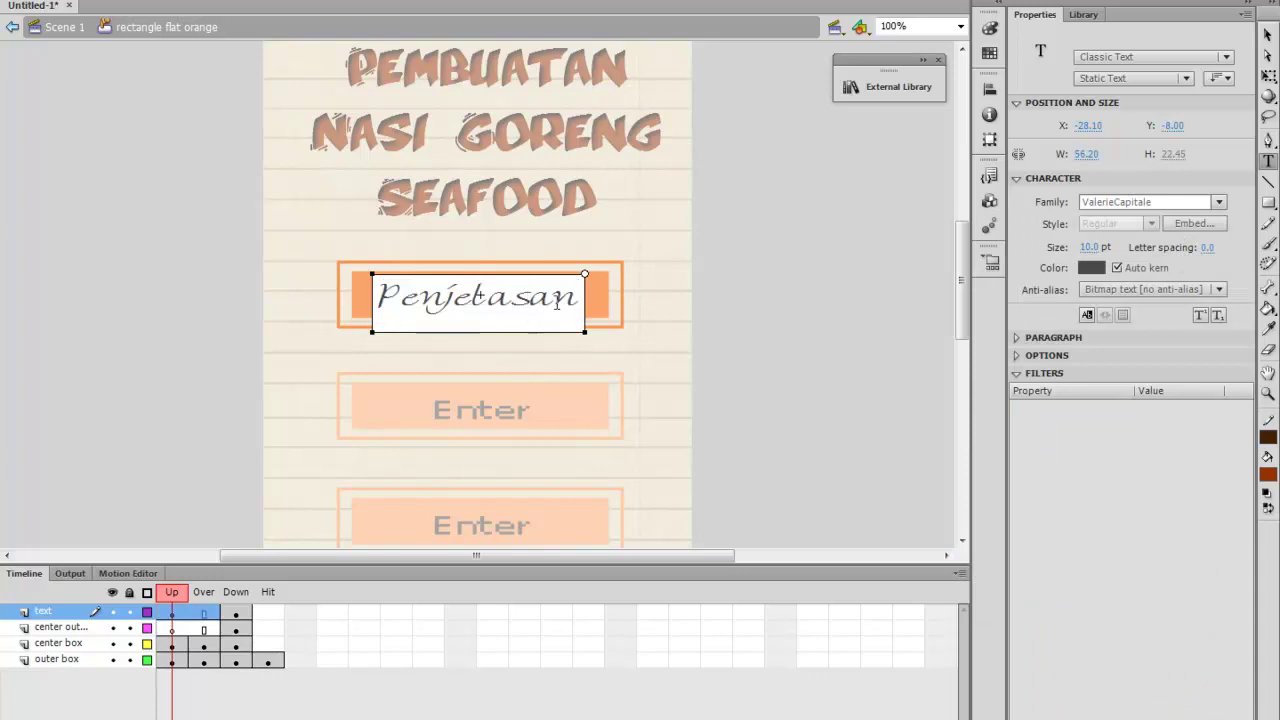
double_click(566, 308)
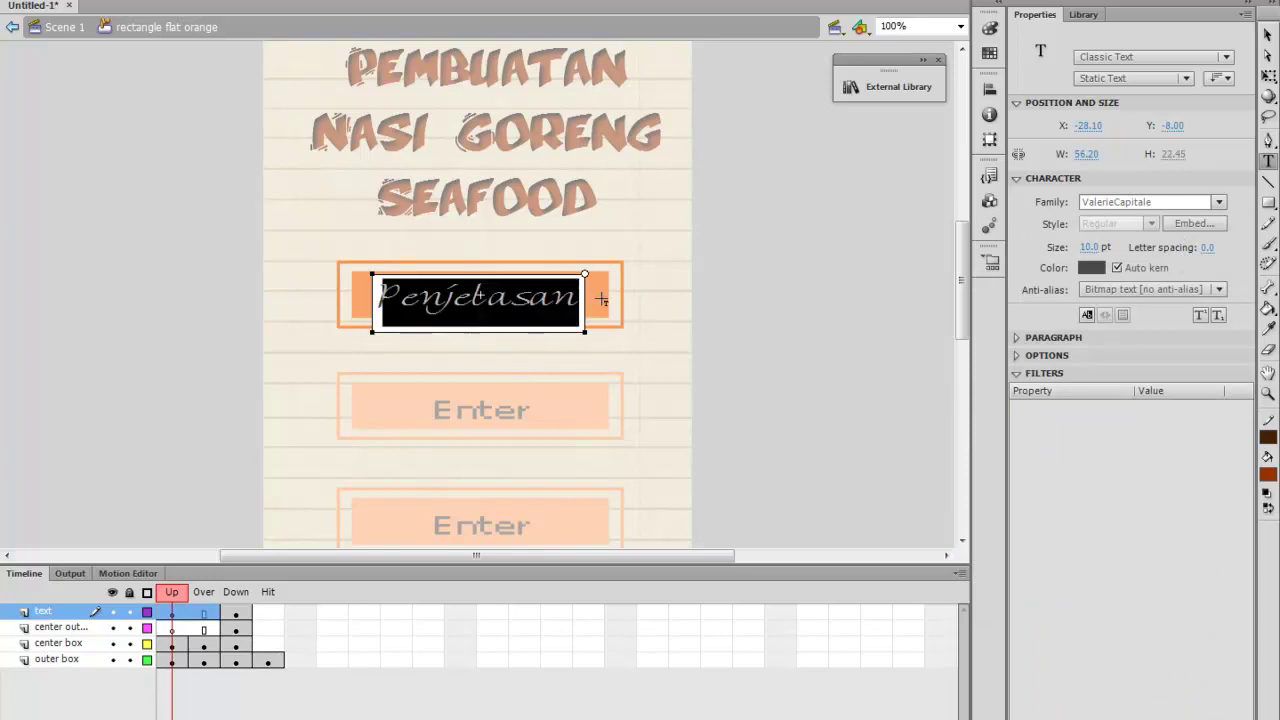
After trying TATU, set the label font to Script MT Bold
click(1219, 202)
scroll(1161, 315, up, 4)
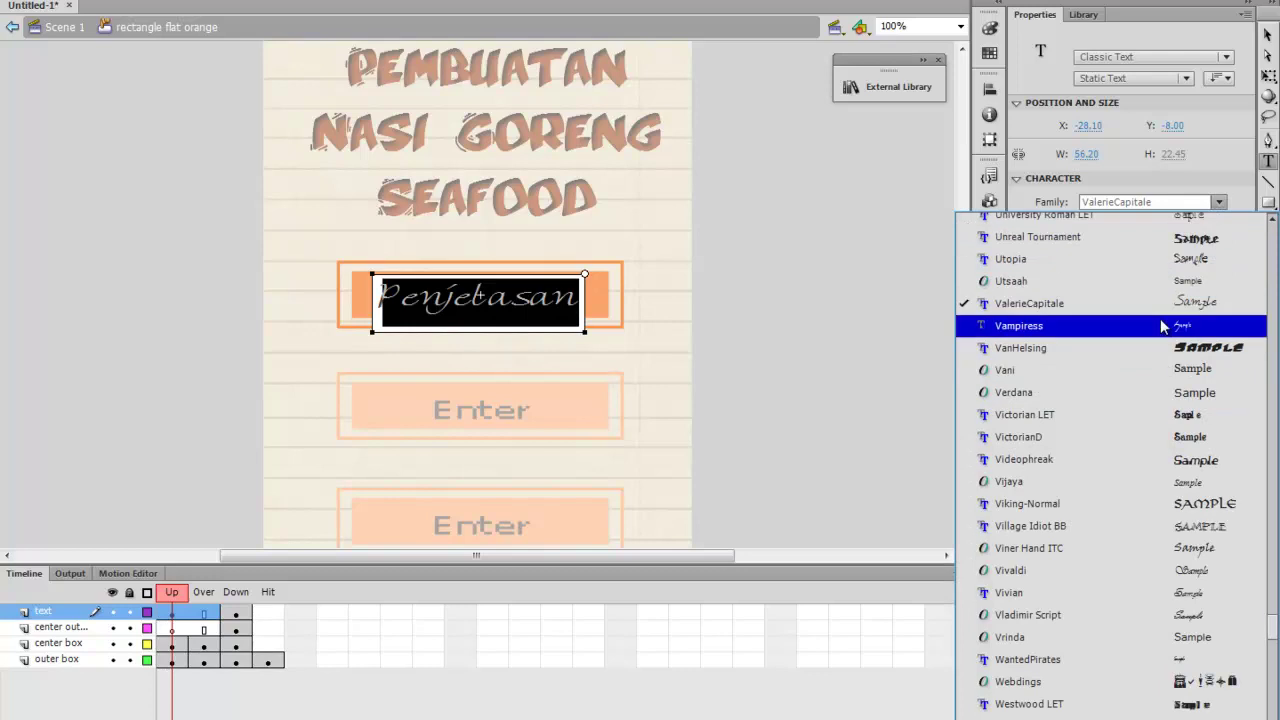
scroll(1162, 322, up, 2)
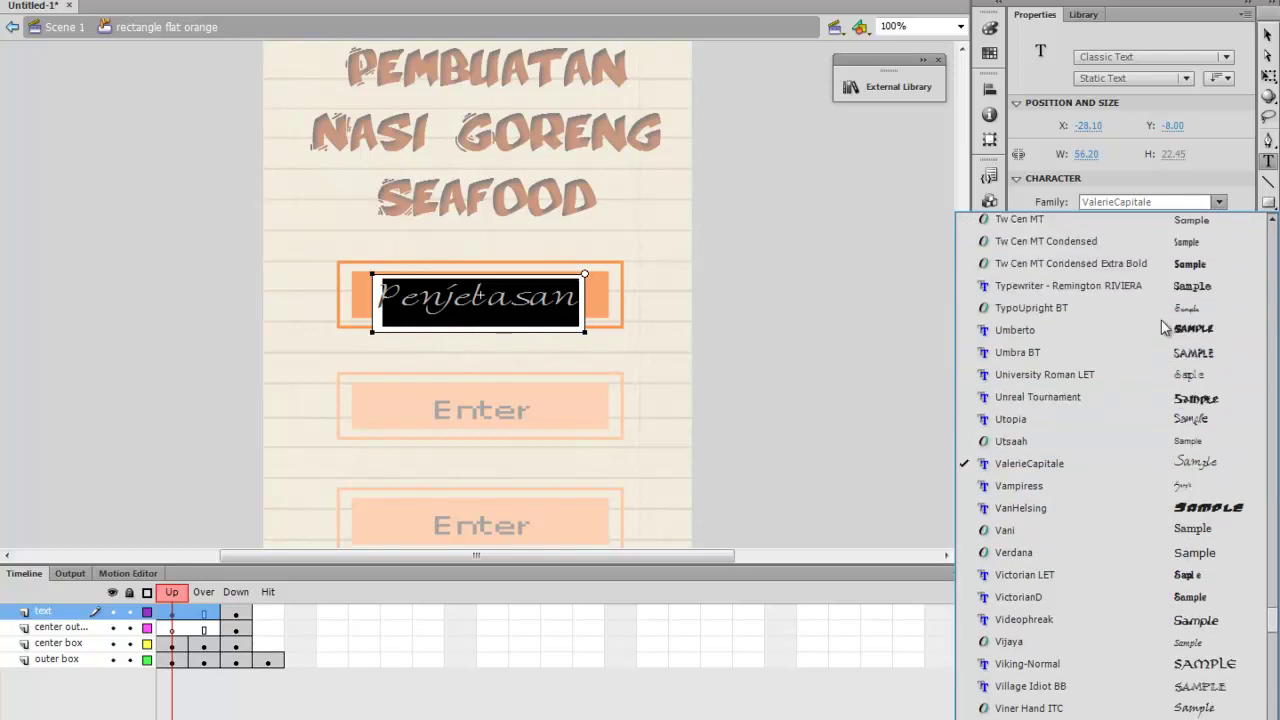
scroll(1193, 275, up, 4)
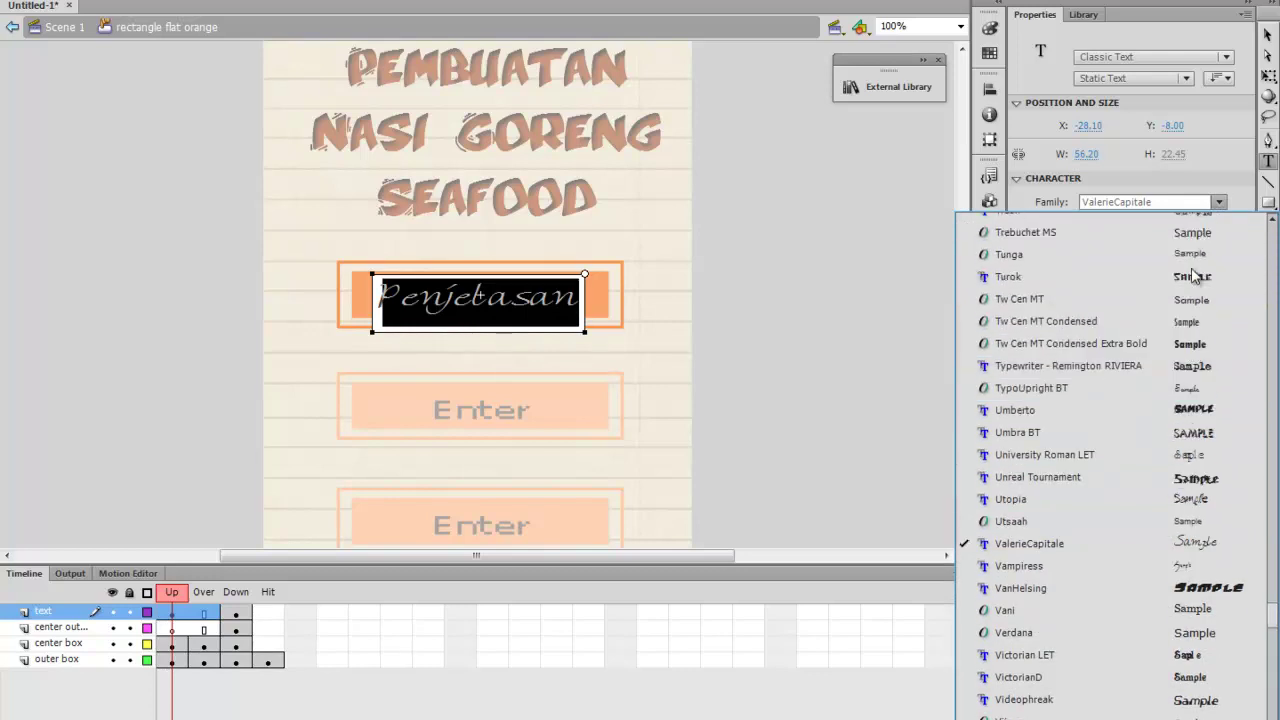
scroll(1193, 275, up, 2)
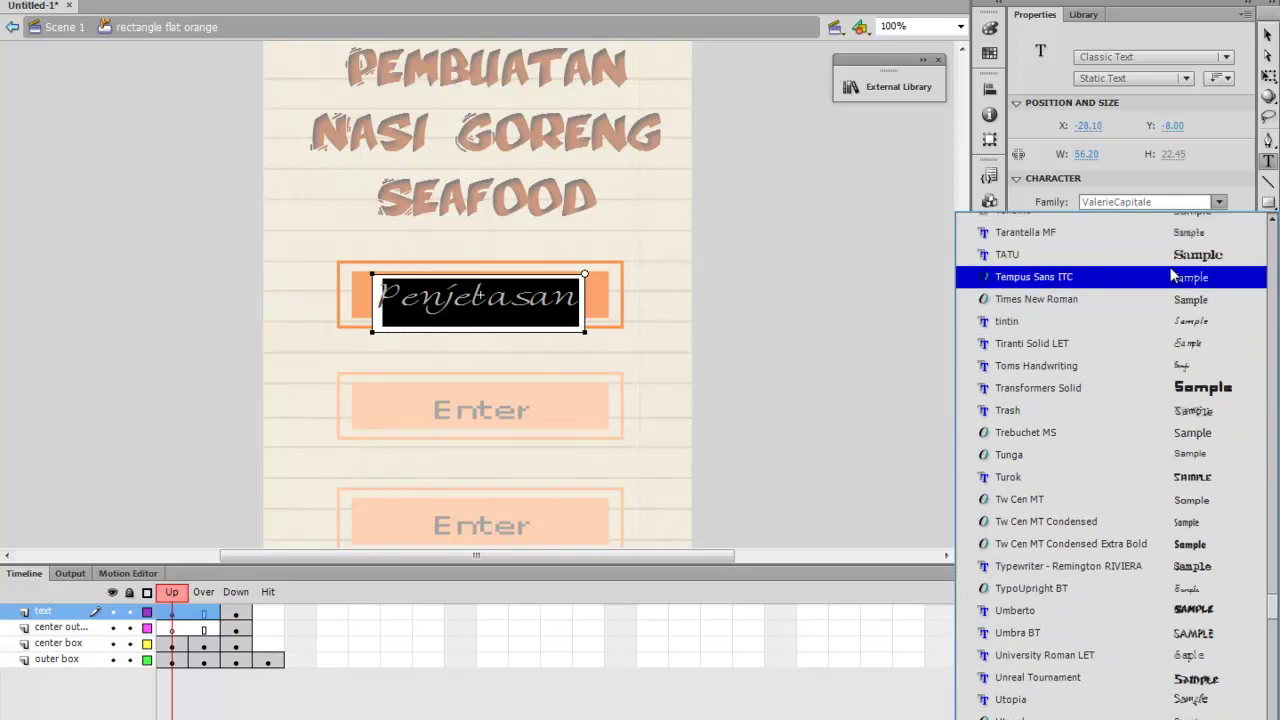
click(1195, 256)
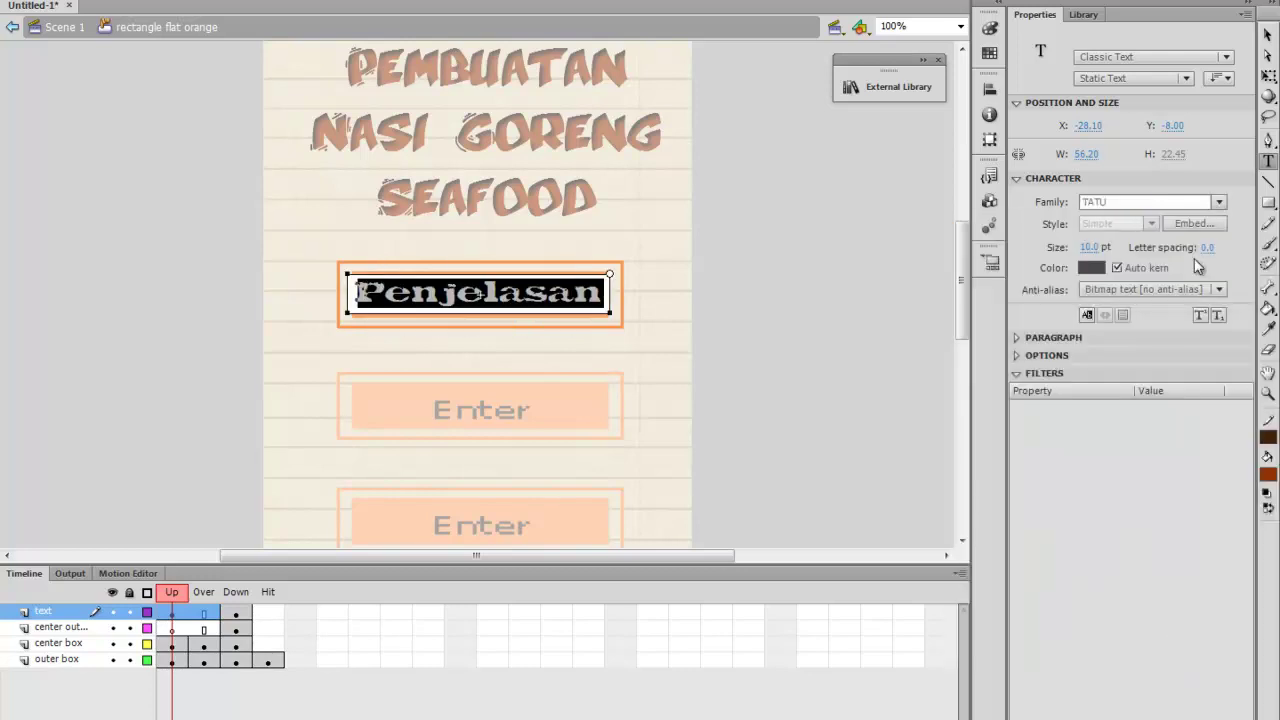
click(1221, 202)
scroll(1205, 290, up, 5)
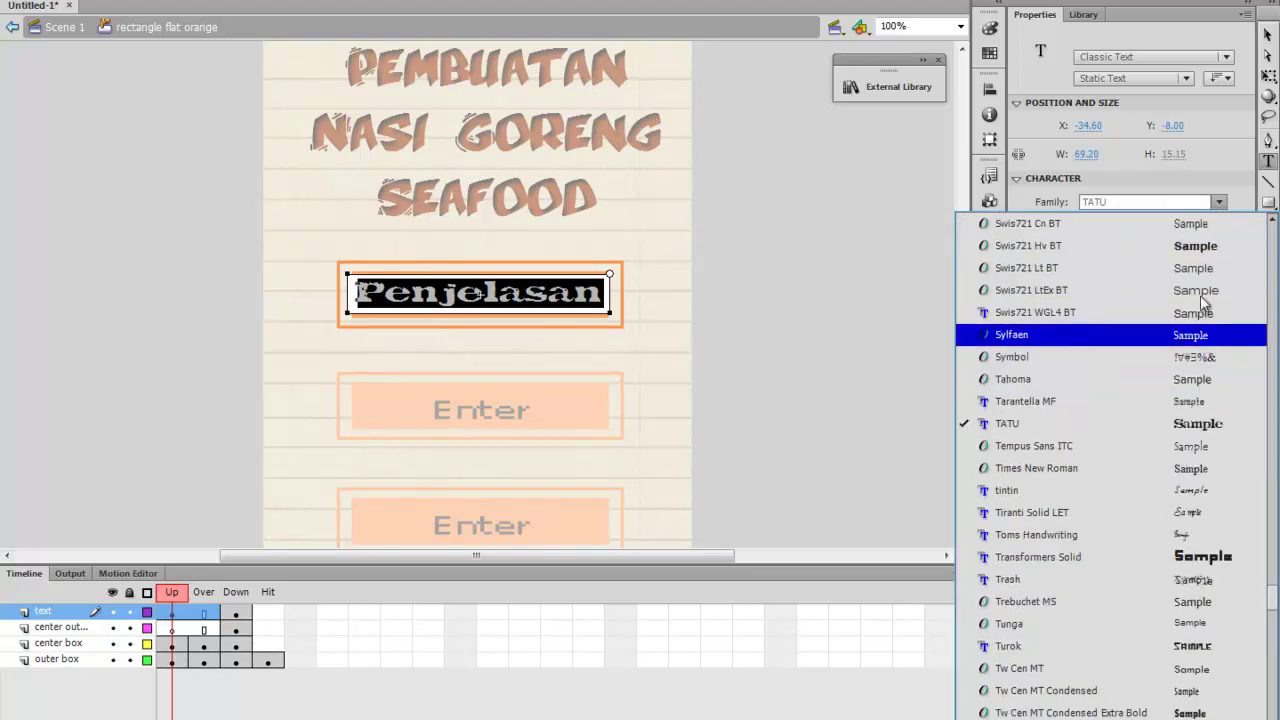
scroll(1205, 303, up, 3)
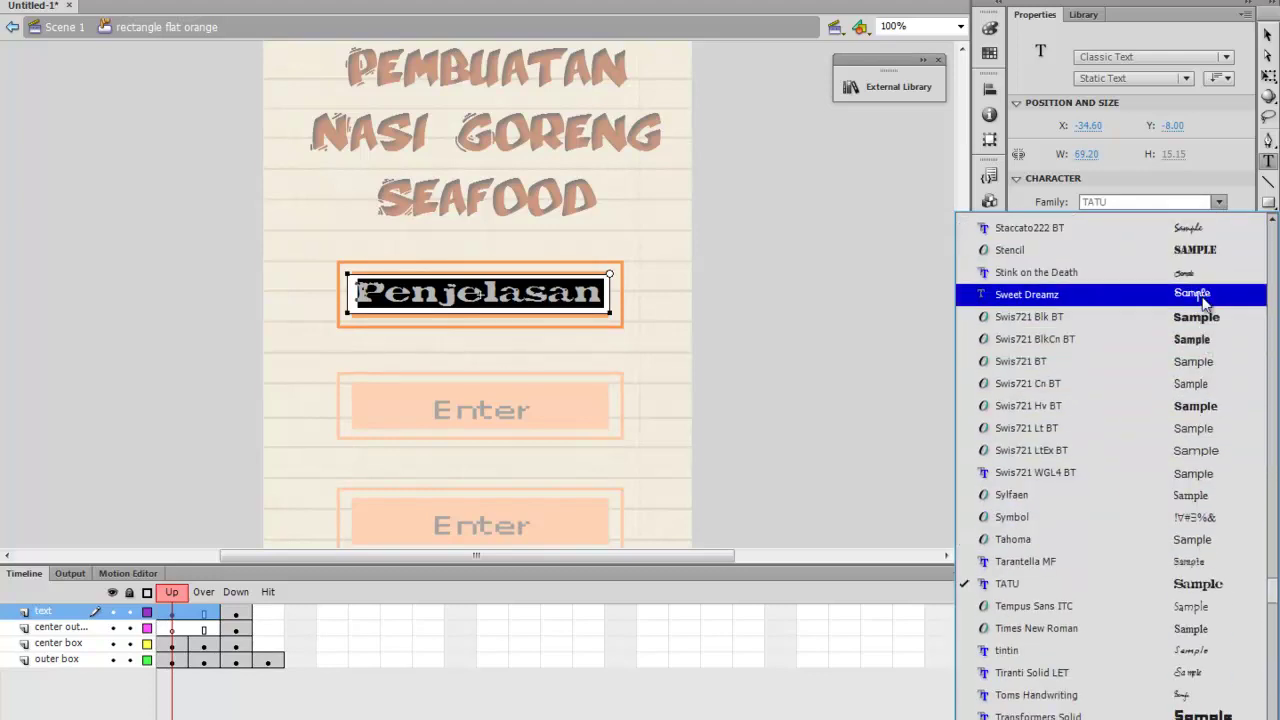
scroll(1205, 303, up, 4)
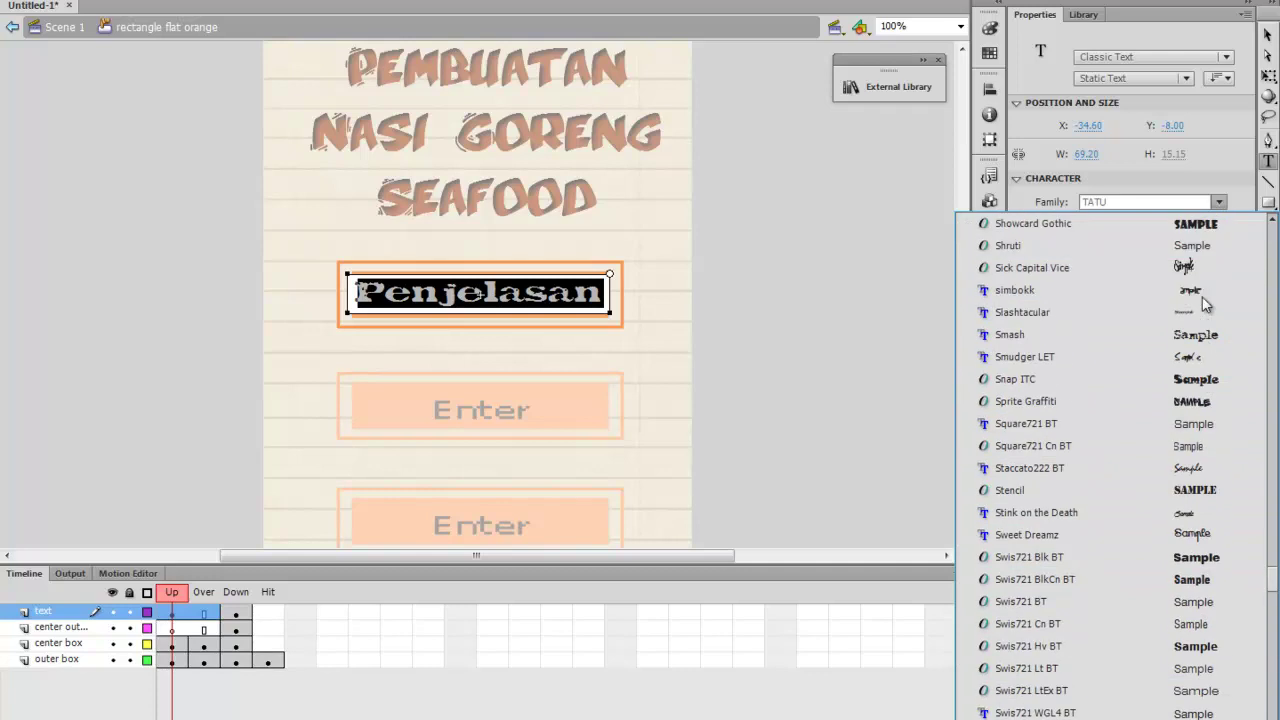
scroll(1205, 303, up, 4)
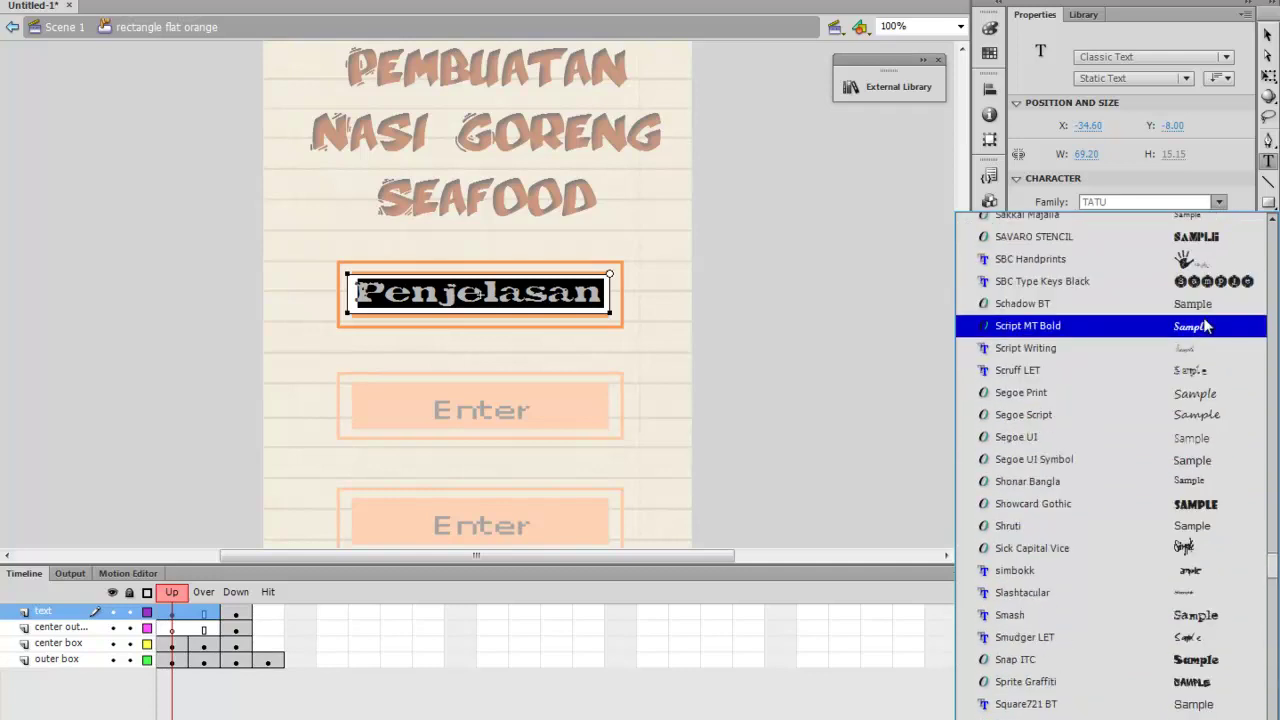
click(1207, 326)
click(531, 298)
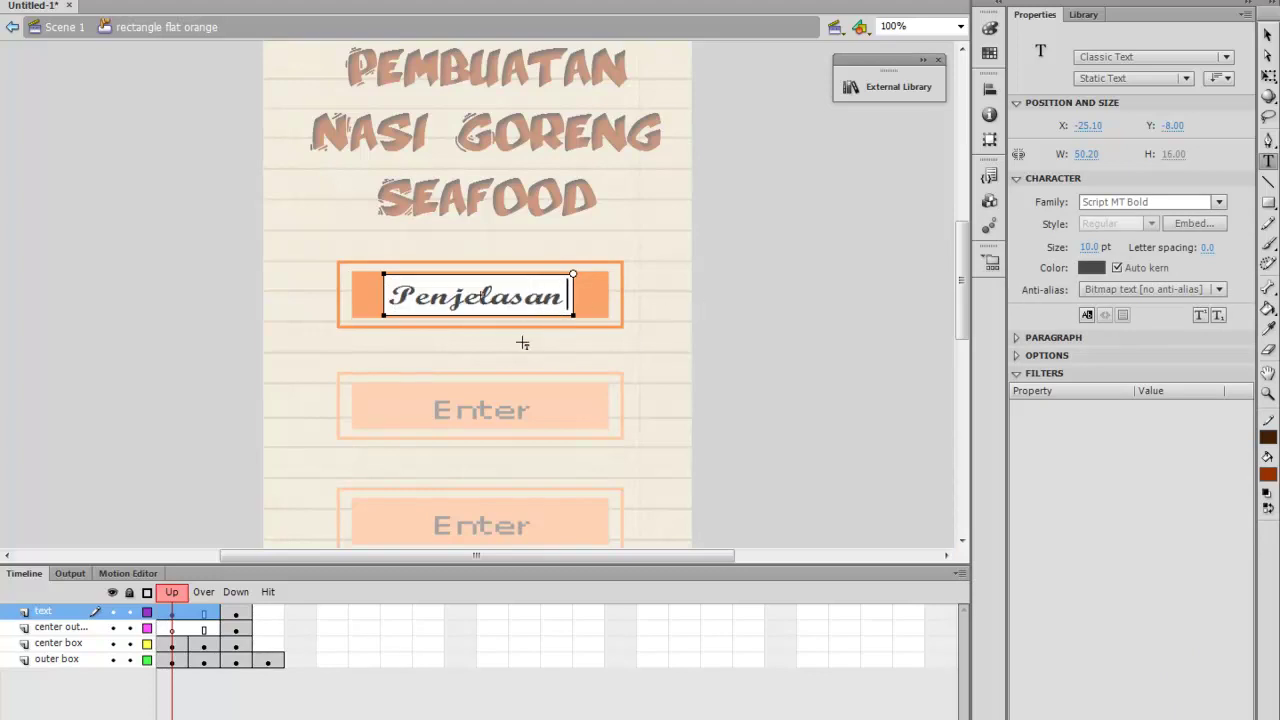
click(1267, 34)
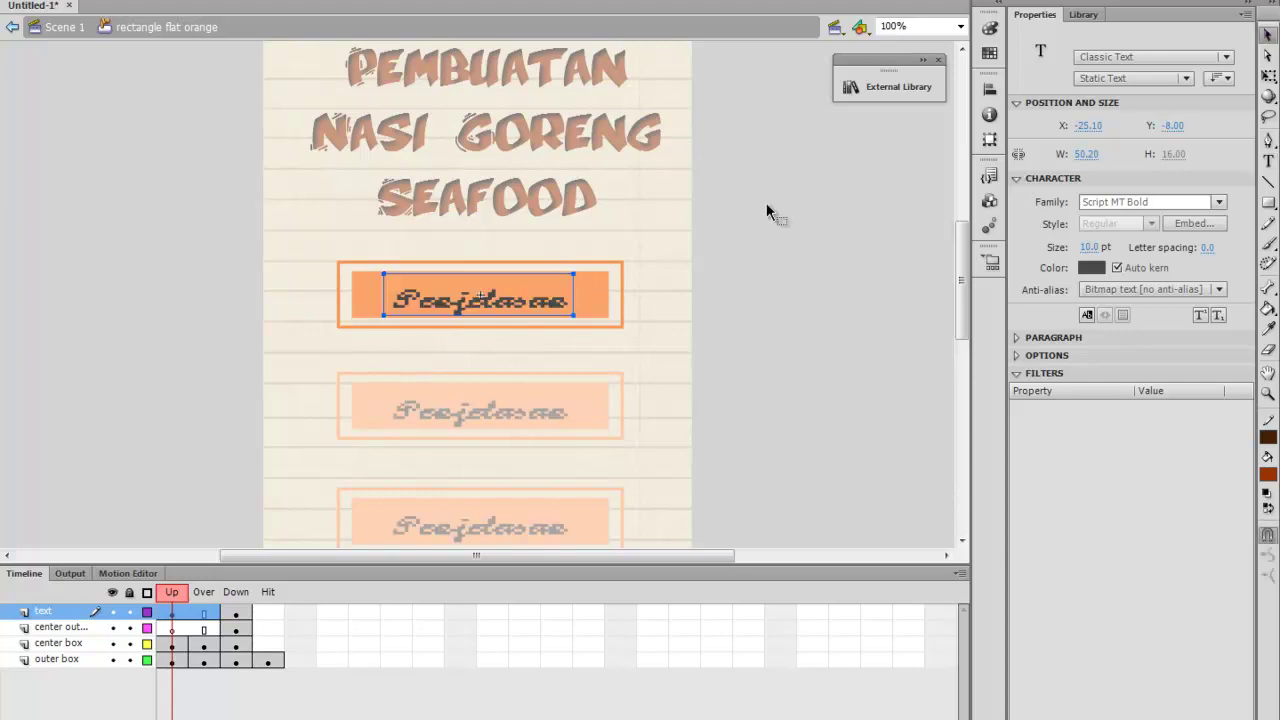
Try Rockwell Extra Bold as the Penjelasan label font
double_click(564, 303)
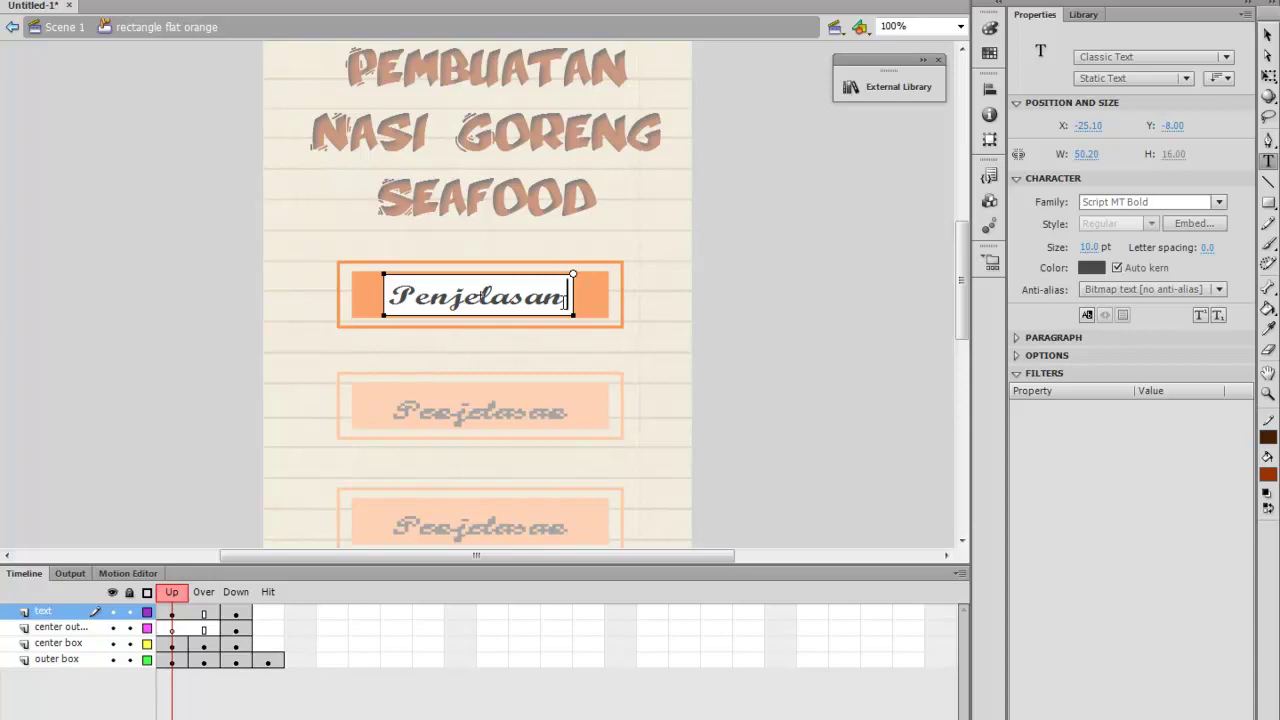
double_click(566, 303)
click(1219, 202)
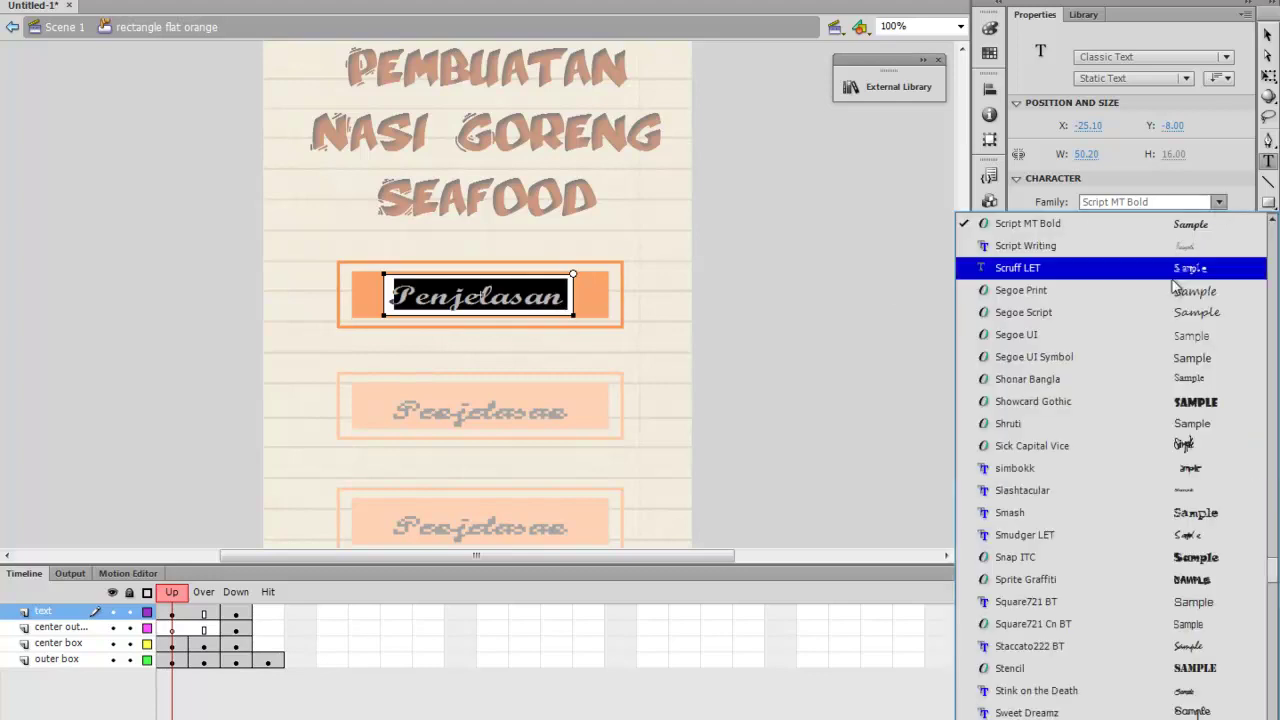
scroll(1153, 312, up, 3)
scroll(1150, 304, up, 2)
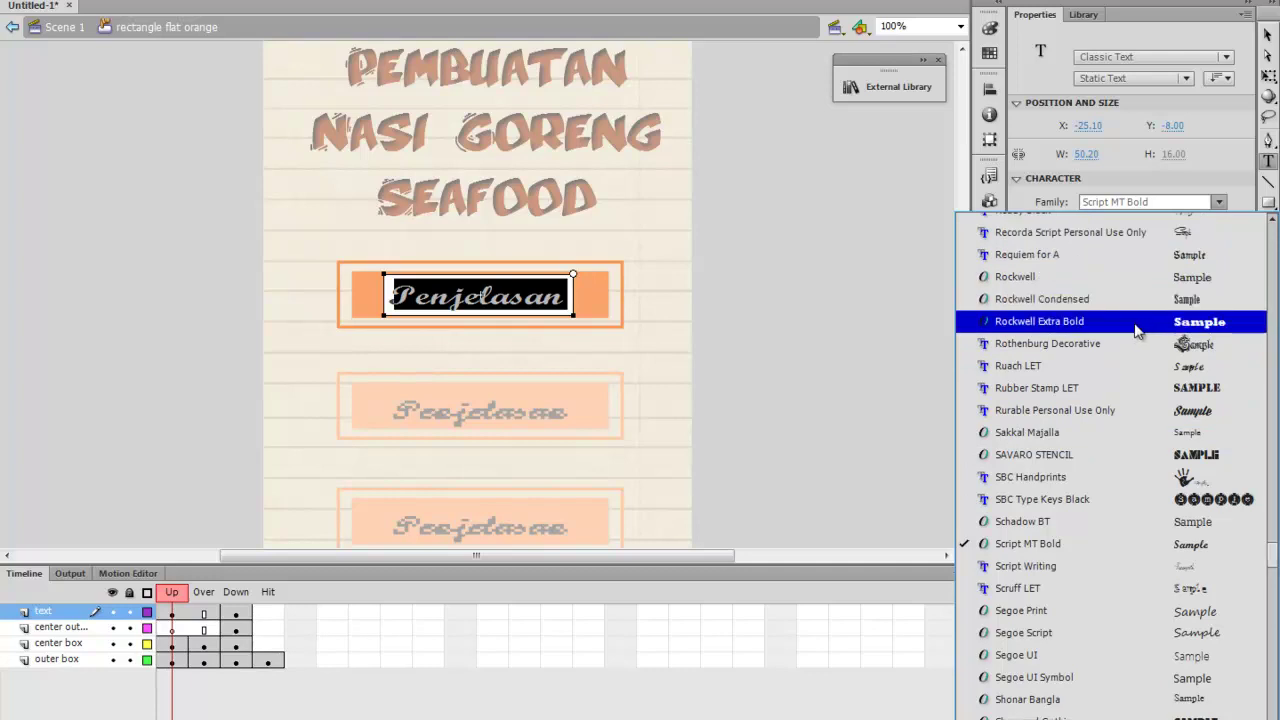
click(1130, 330)
key(Escape)
click(761, 206)
Set the label to Times New Roman with 2.0 letter spacing and return to Scene 1
double_click(580, 298)
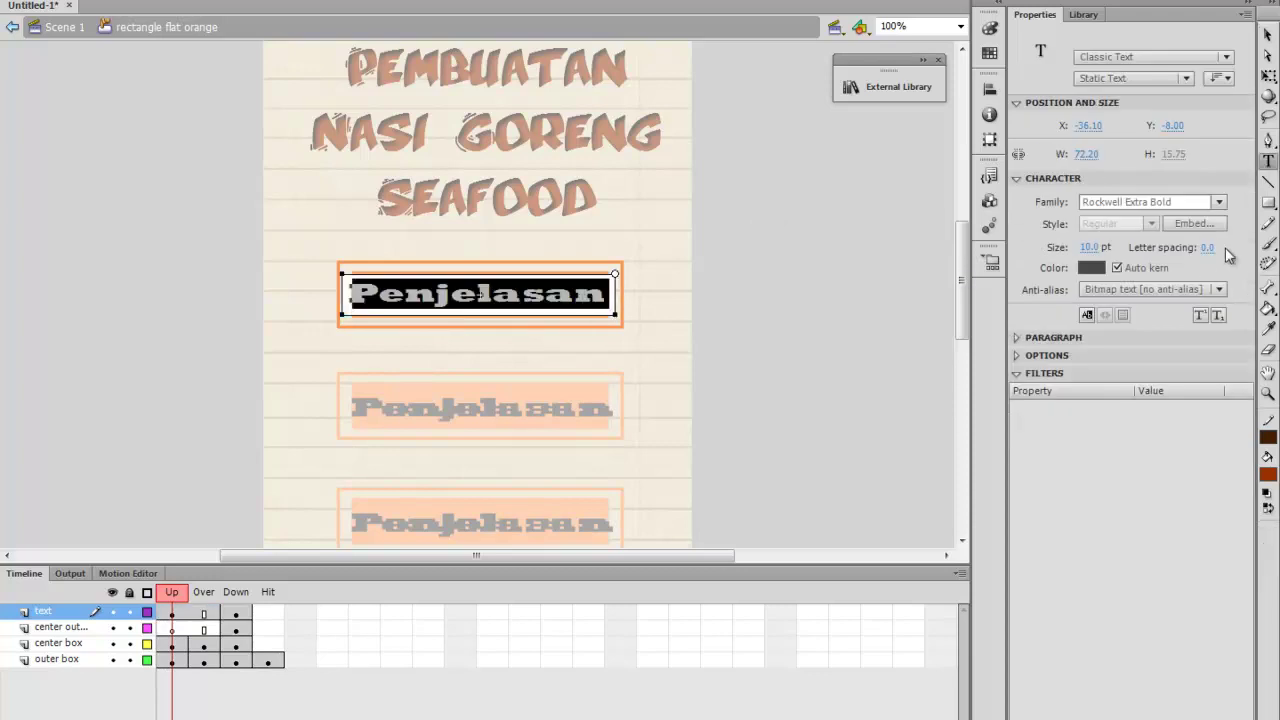
click(1219, 202)
scroll(1161, 340, up, 1)
scroll(1164, 340, up, 5)
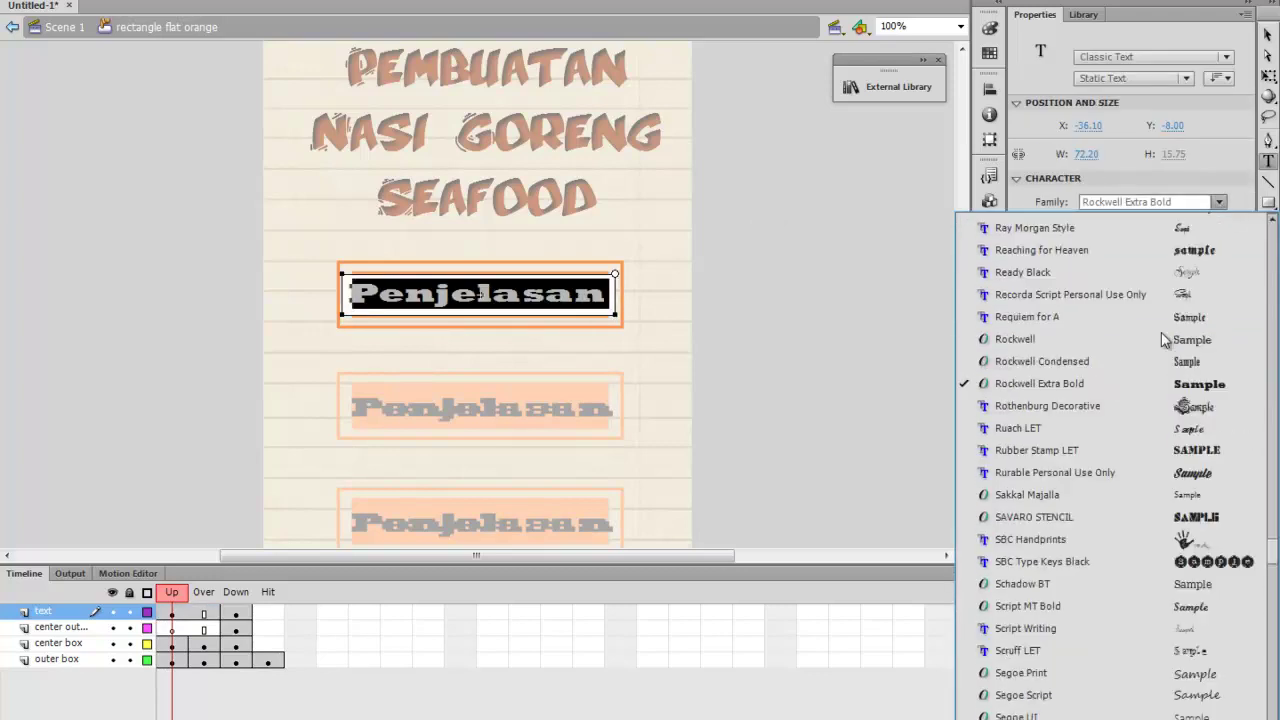
scroll(1162, 336, up, 5)
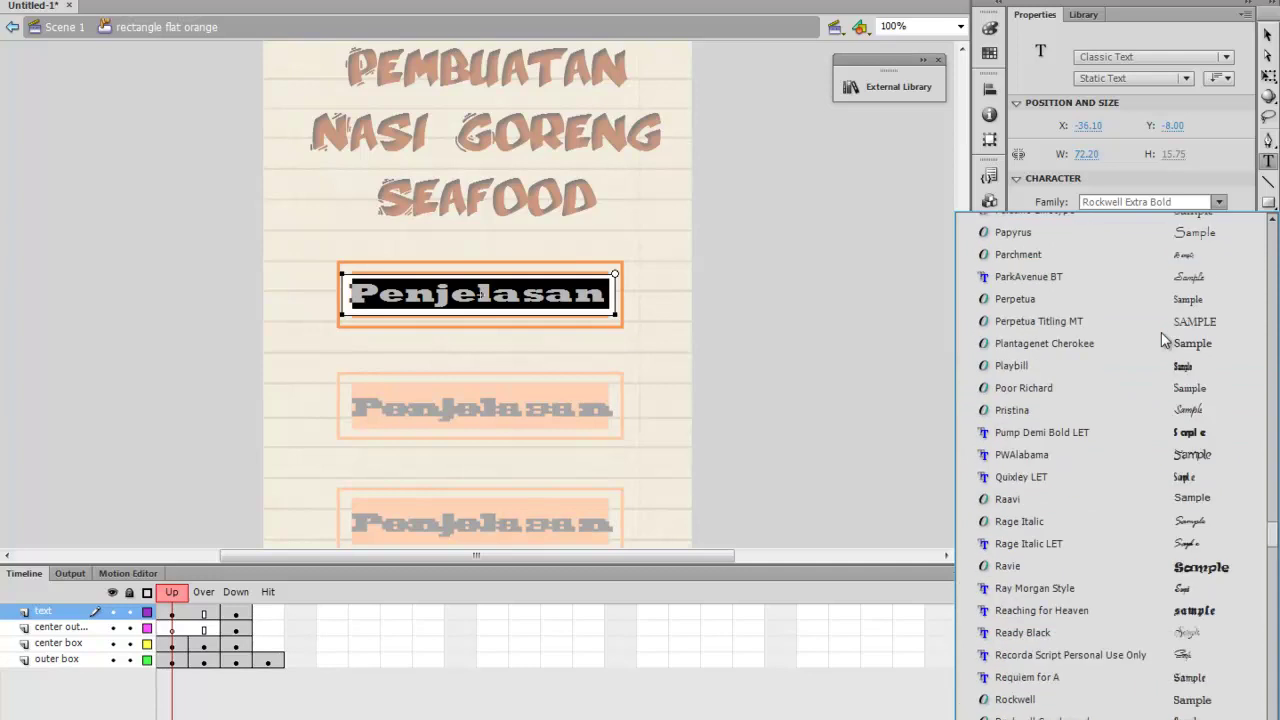
scroll(1161, 340, up, 2)
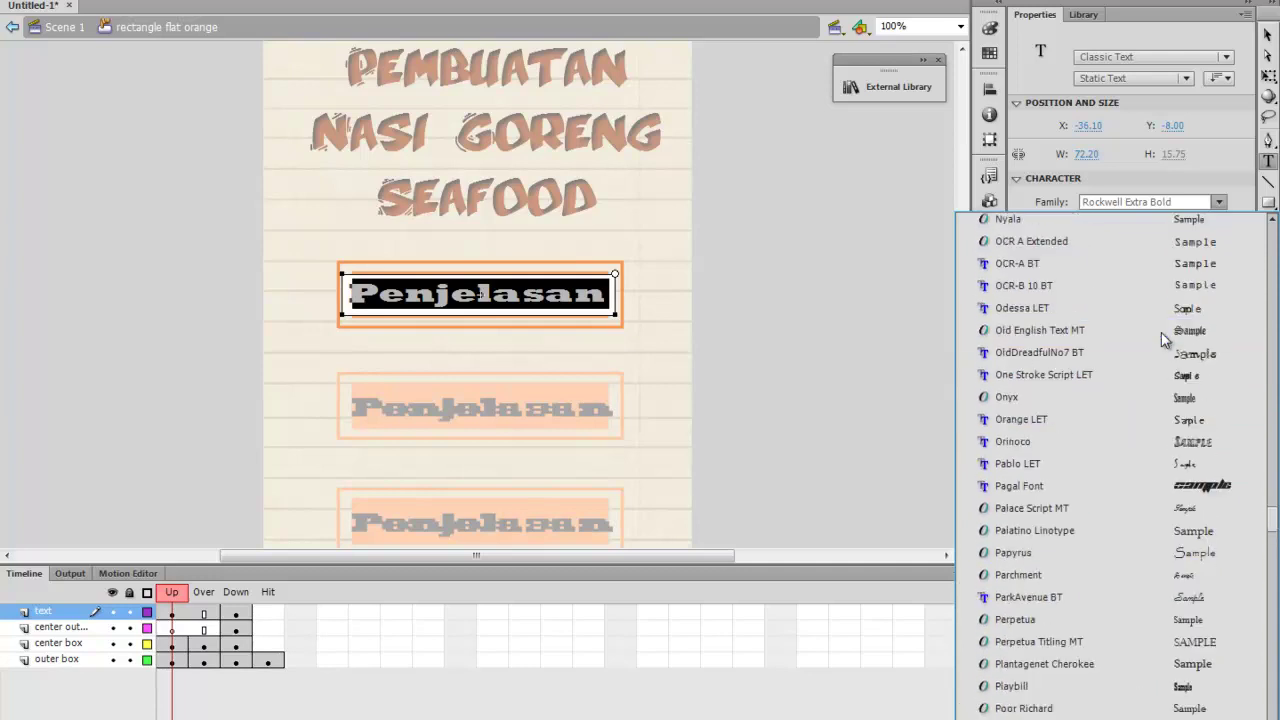
drag(1275, 530, 1261, 624)
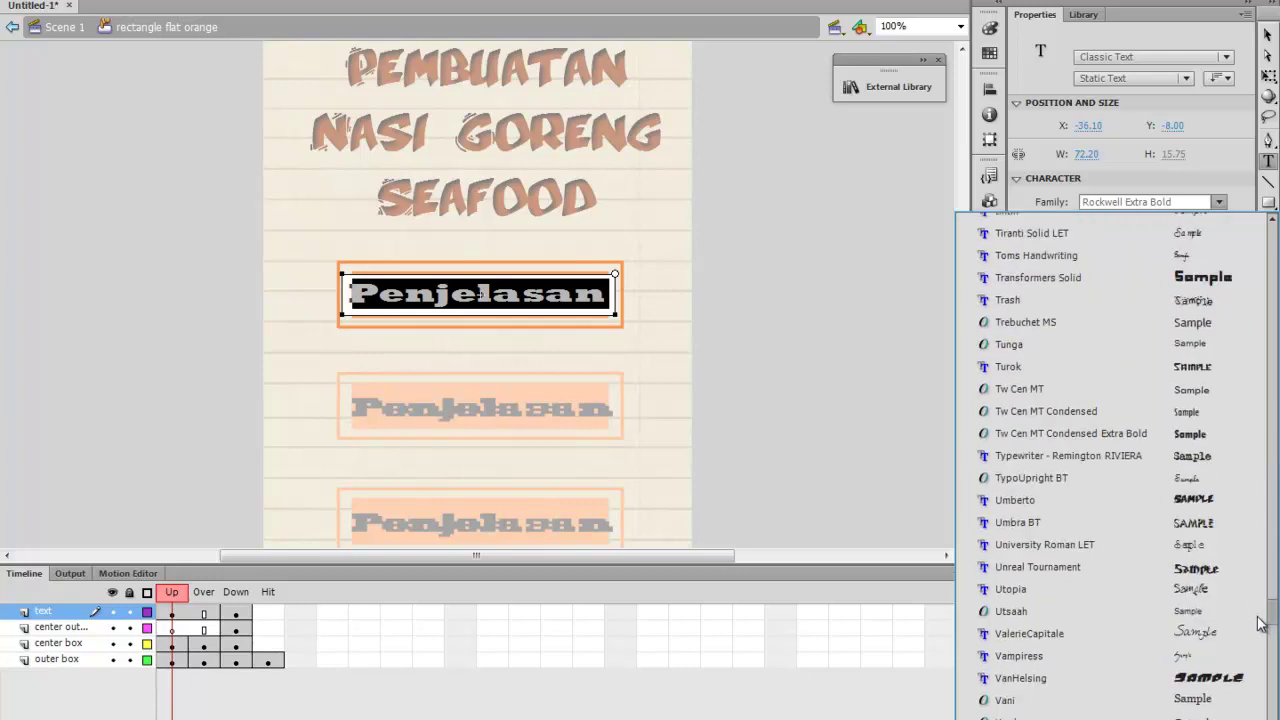
drag(1261, 624, 1264, 614)
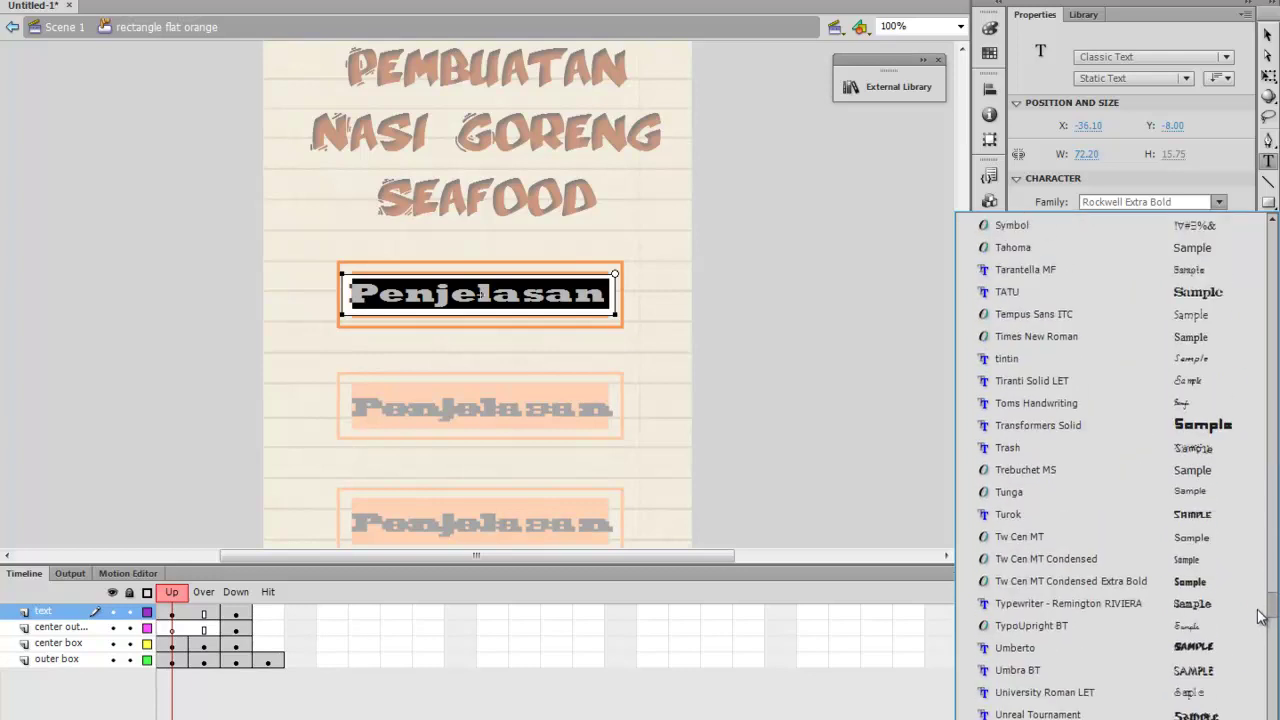
click(1190, 336)
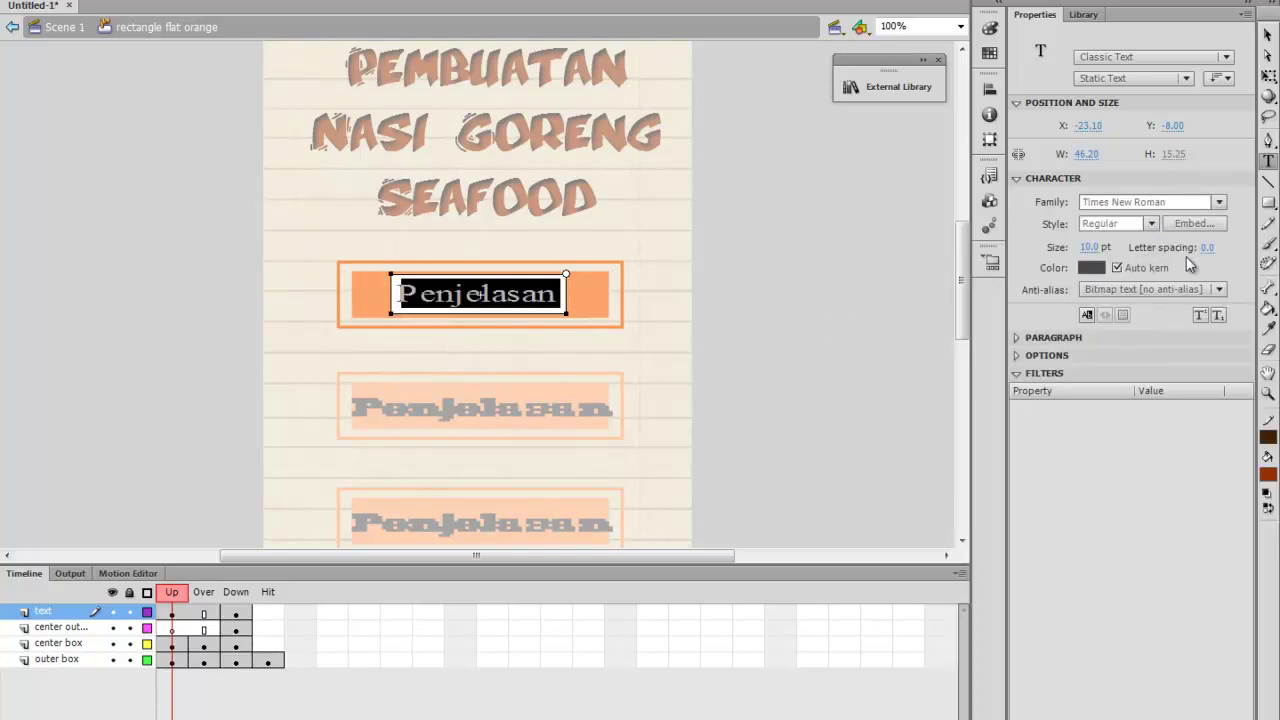
drag(1205, 249, 1213, 248)
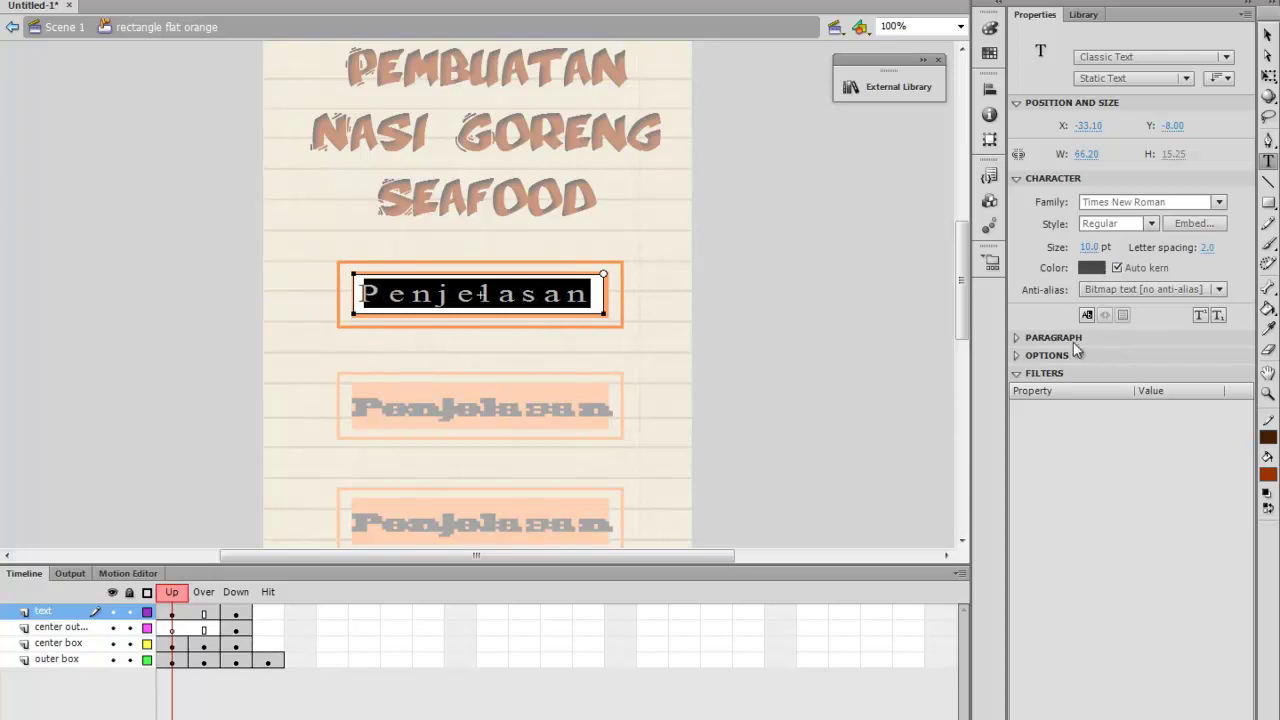
click(1267, 35)
click(859, 191)
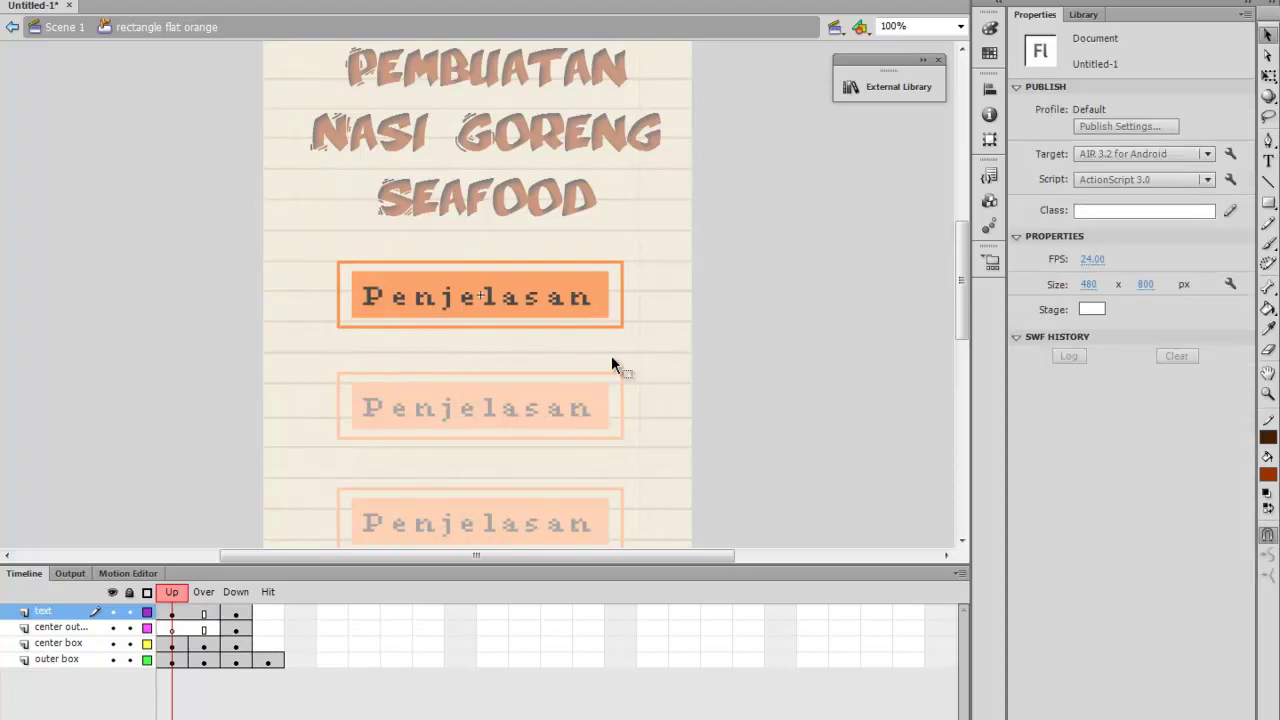
double_click(745, 303)
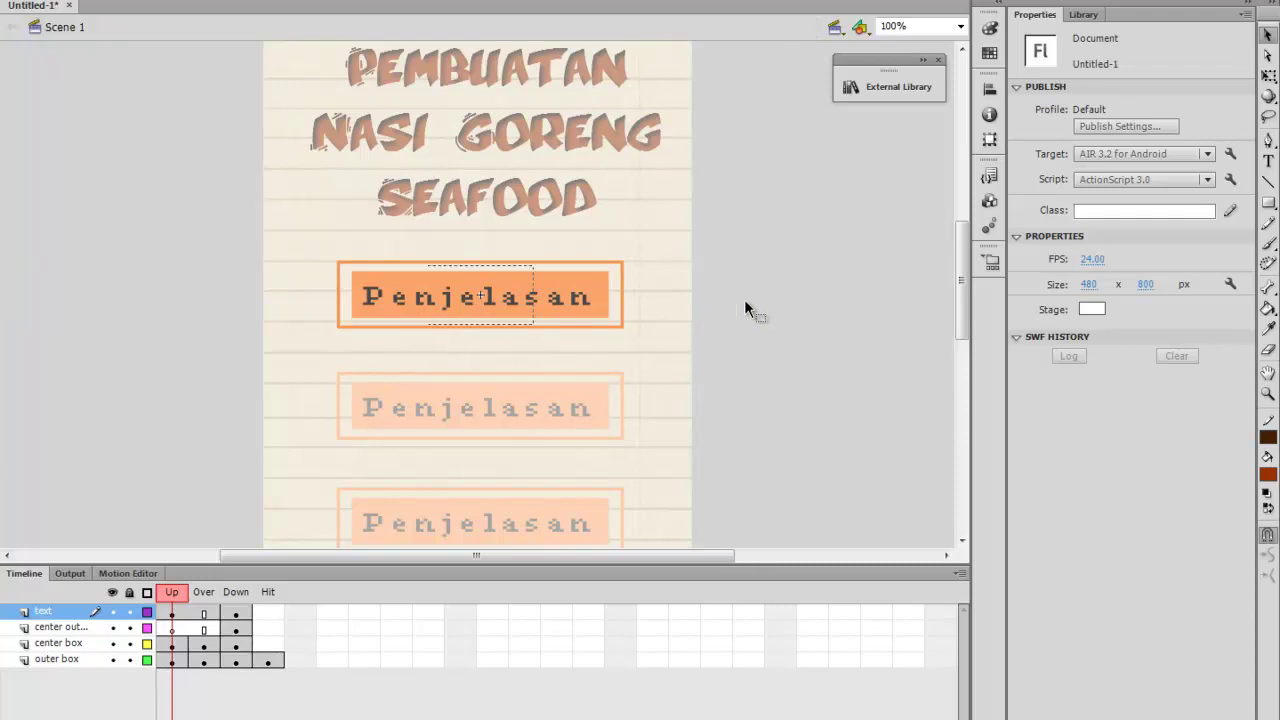
Rename the rectangle flat orange library symbol to tb1
scroll(734, 347, down, 2)
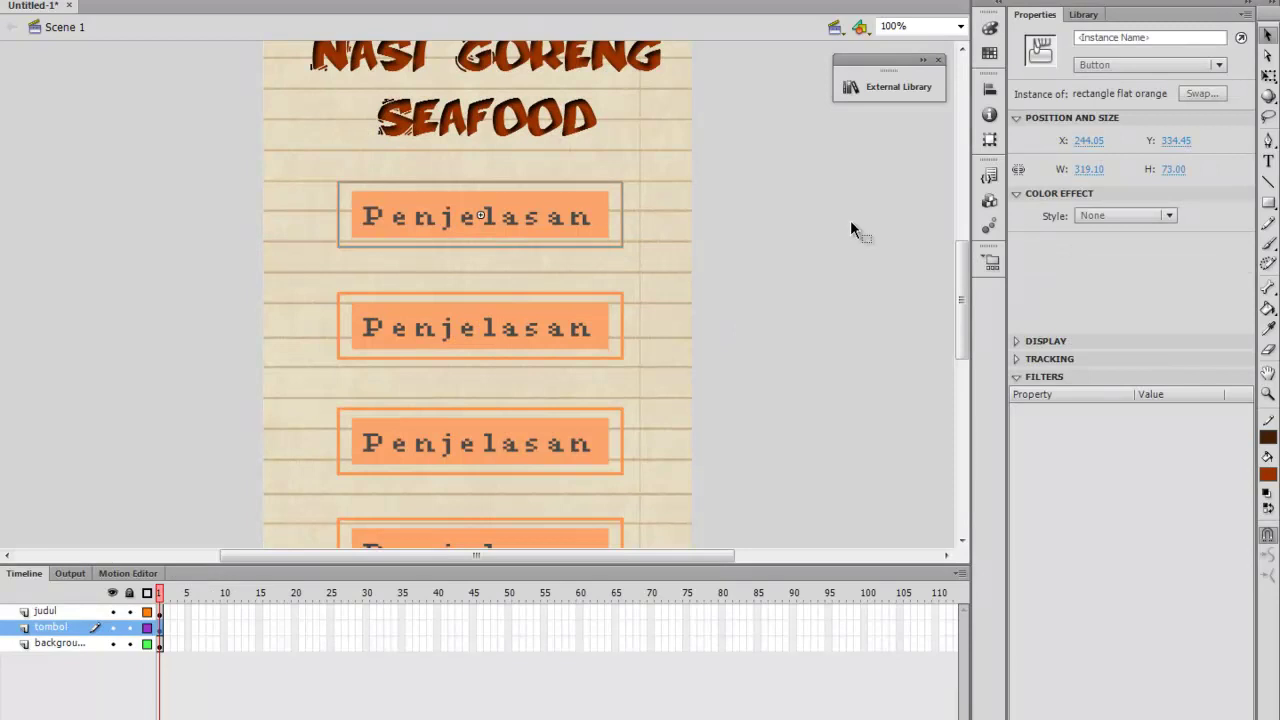
click(1080, 15)
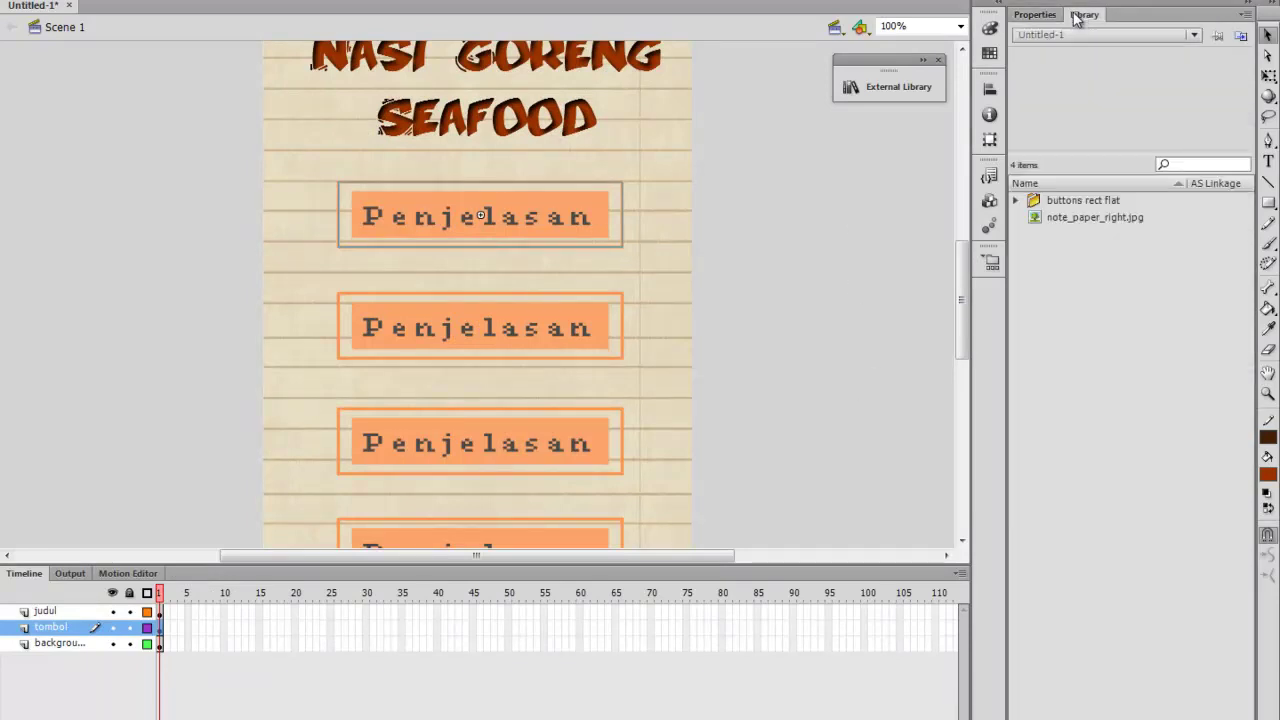
click(1017, 201)
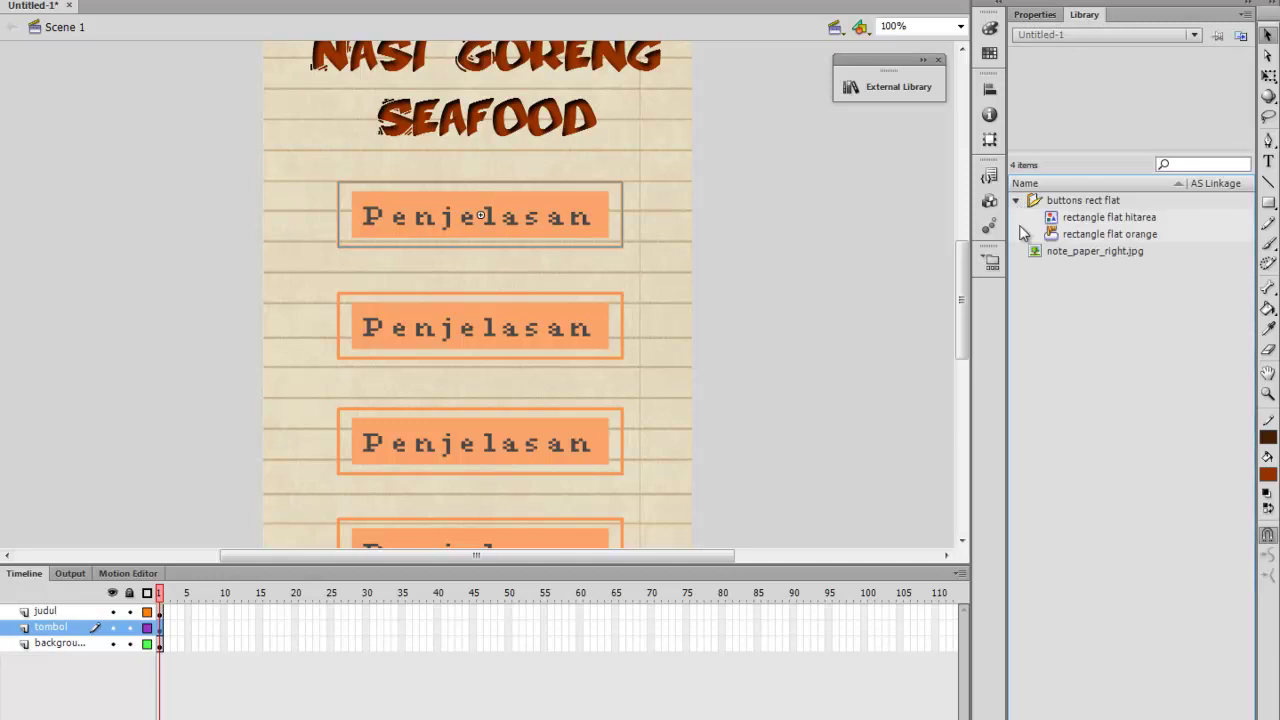
click(1097, 236)
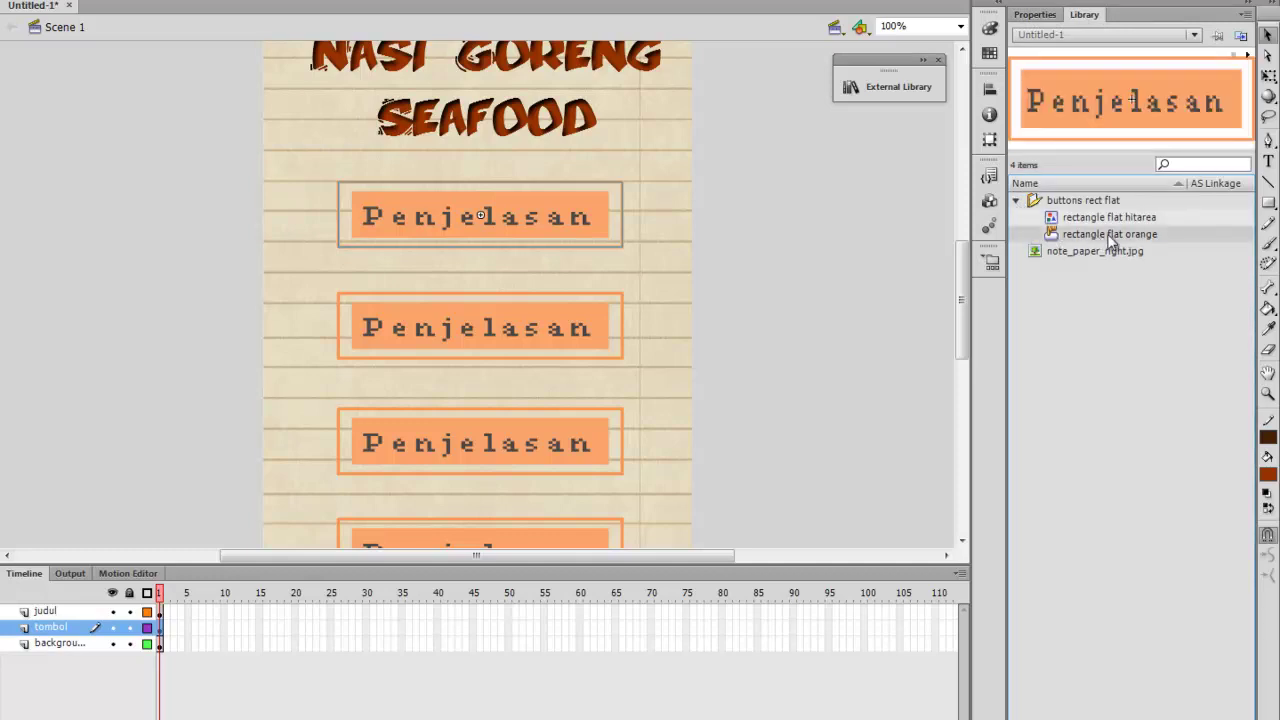
double_click(1108, 236)
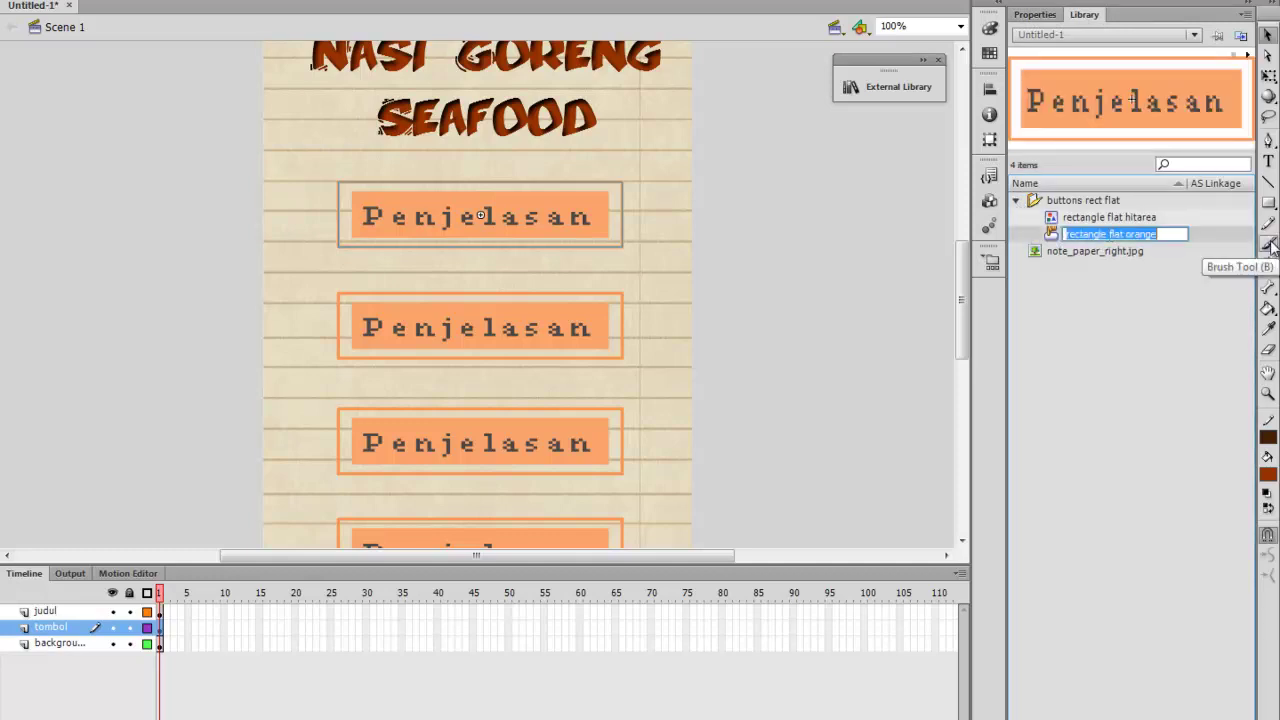
text(tb1)
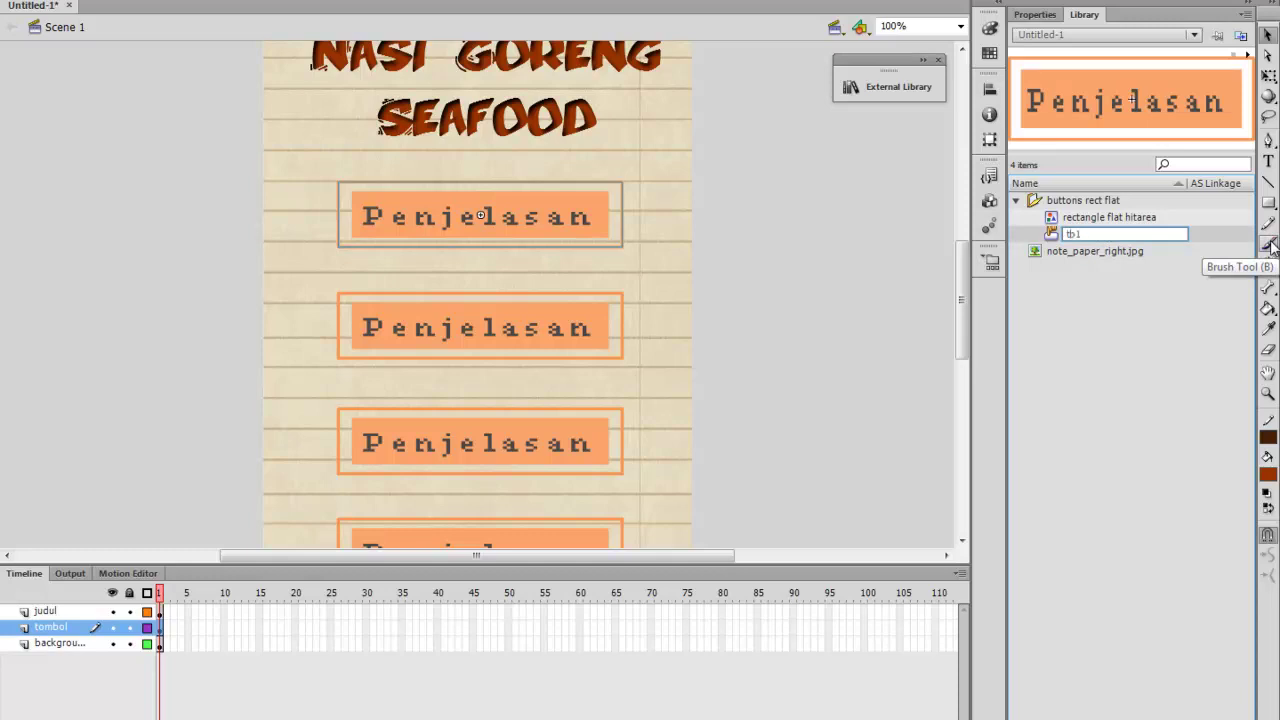
key(Return)
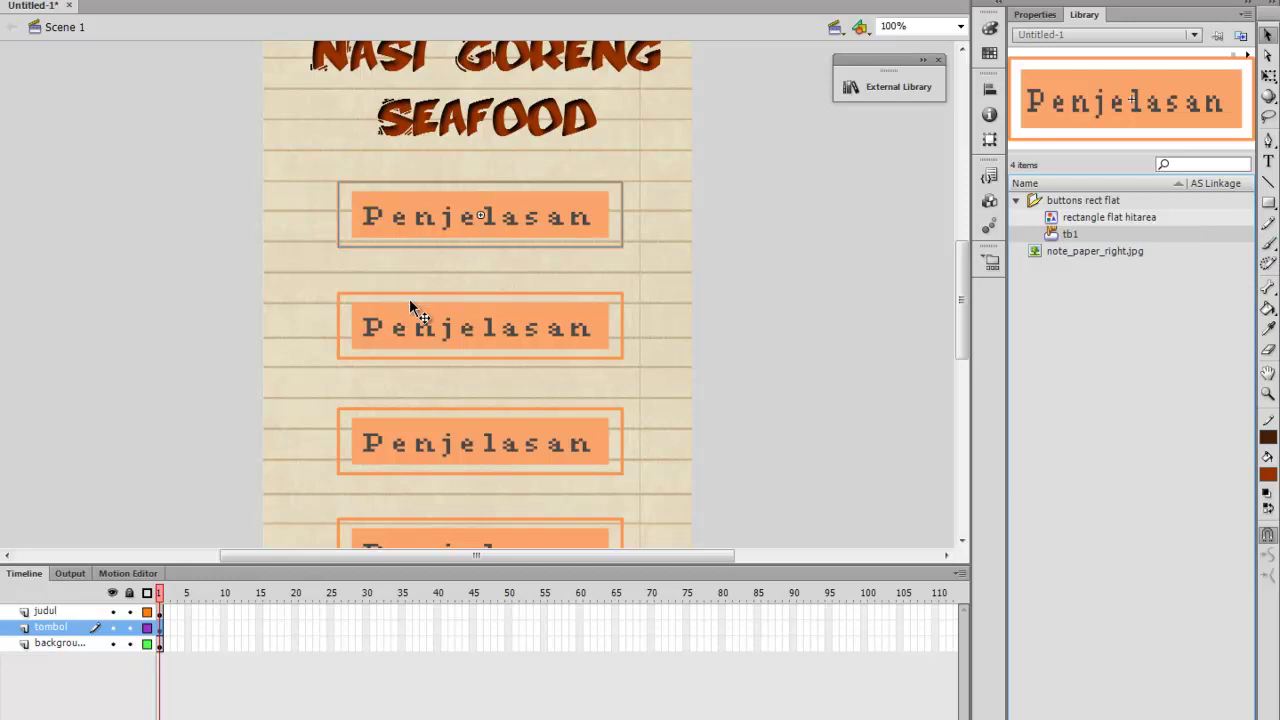
click(425, 317)
Duplicate the second button's symbol as a new symbol named tb2
right_click(425, 318)
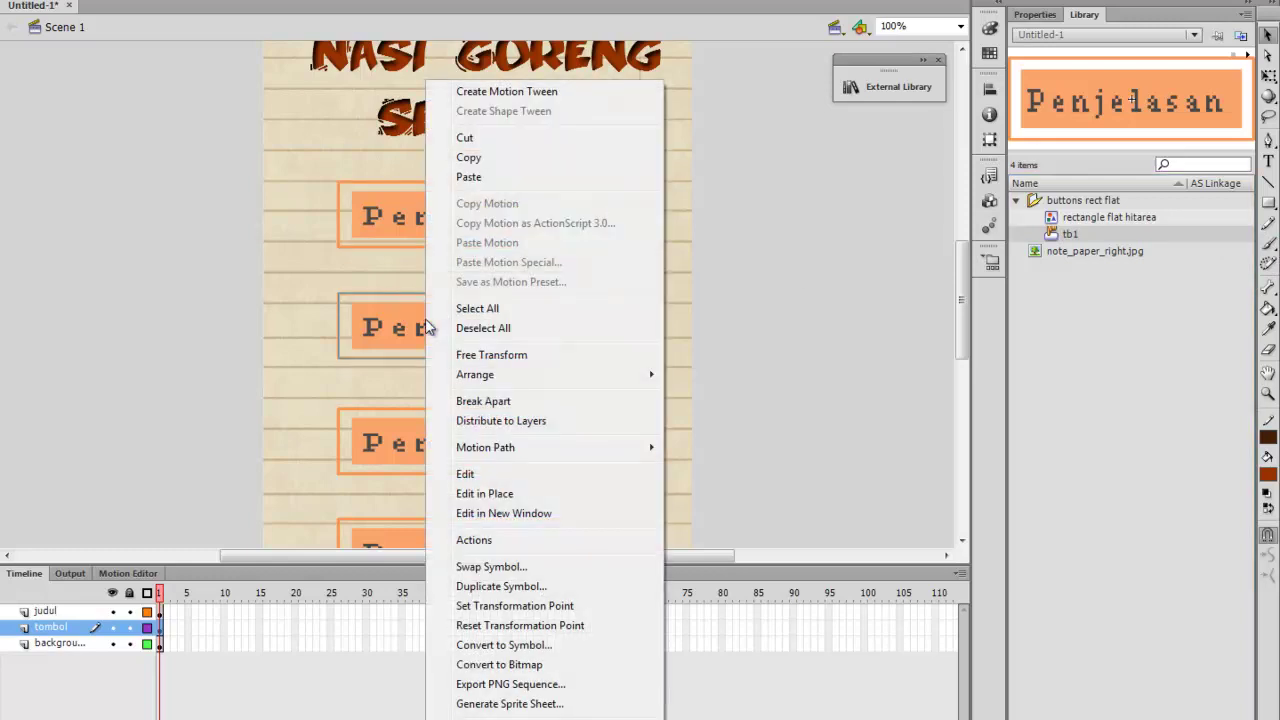
click(455, 588)
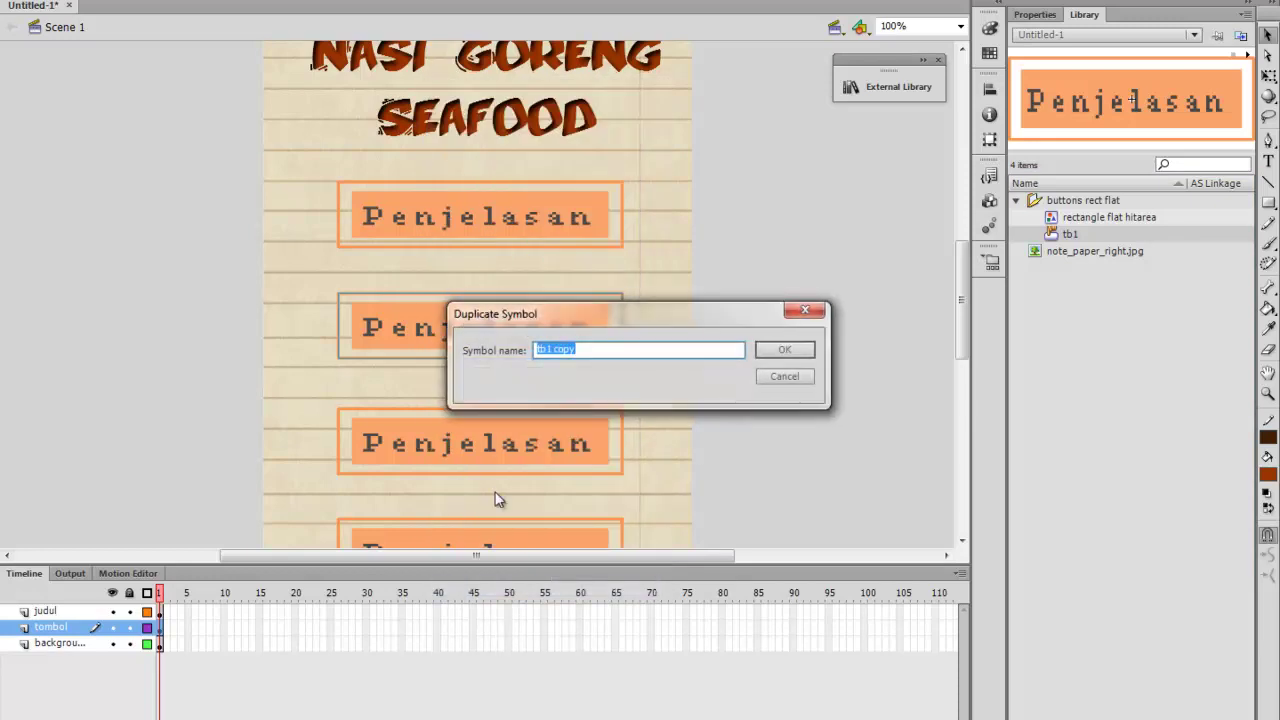
text(tb2)
key(Return)
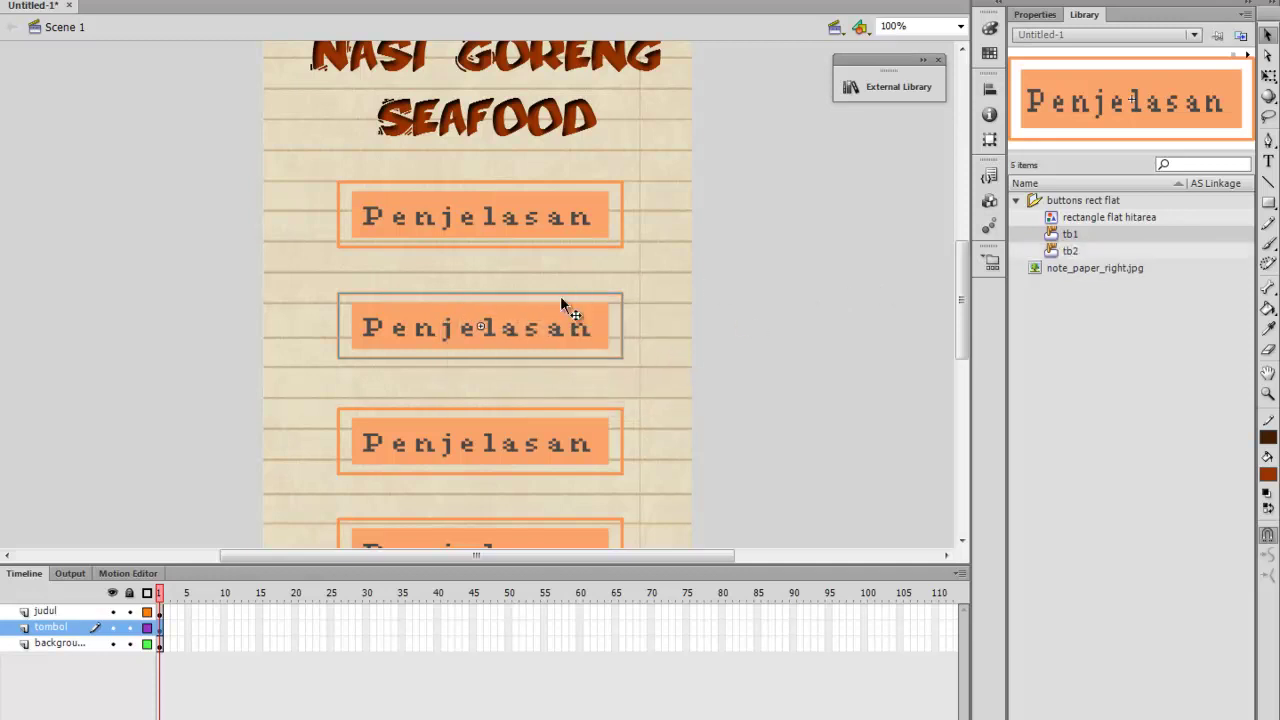
click(1085, 251)
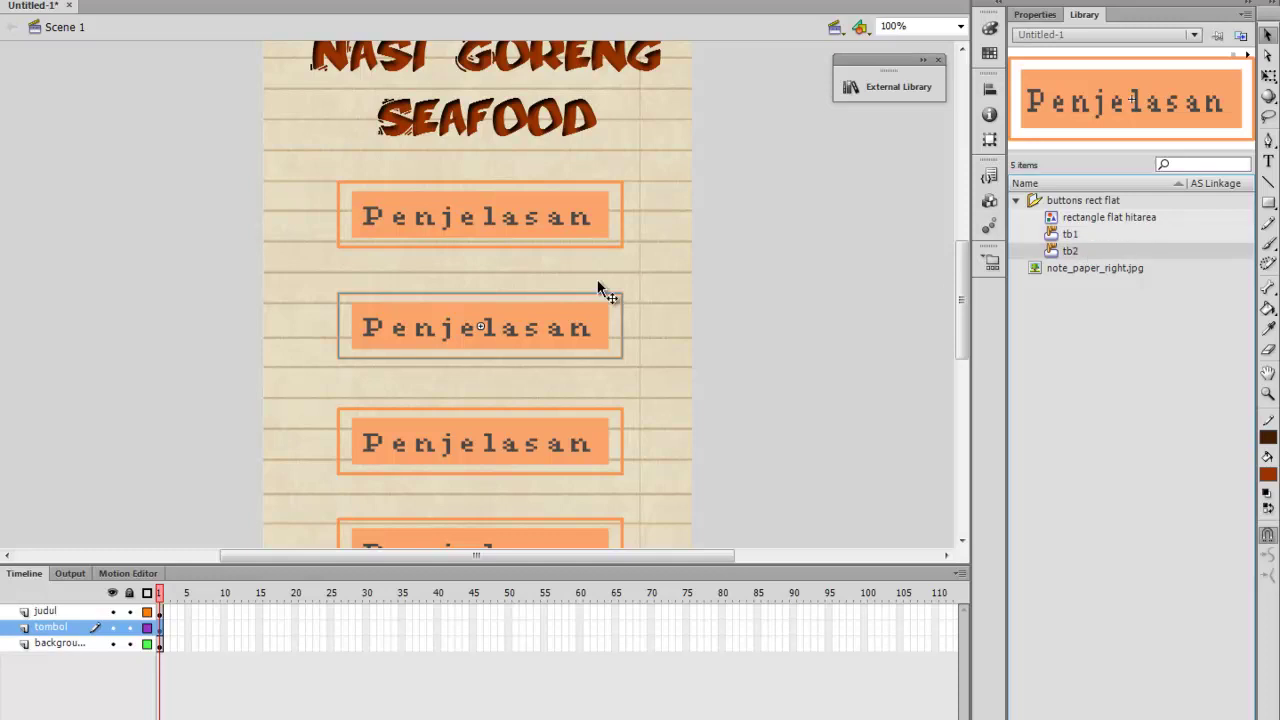
Change the tb2 label text to Bahan and return to Scene 1
double_click(450, 324)
double_click(450, 324)
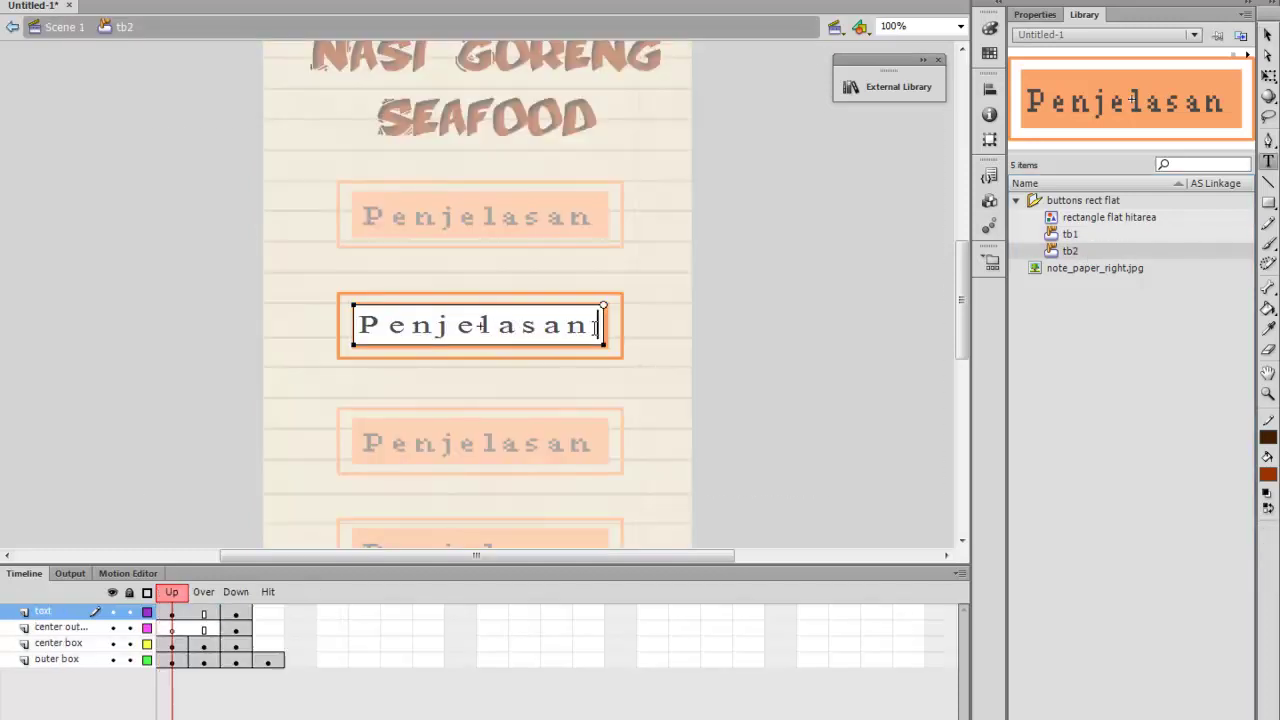
drag(600, 326, 364, 326)
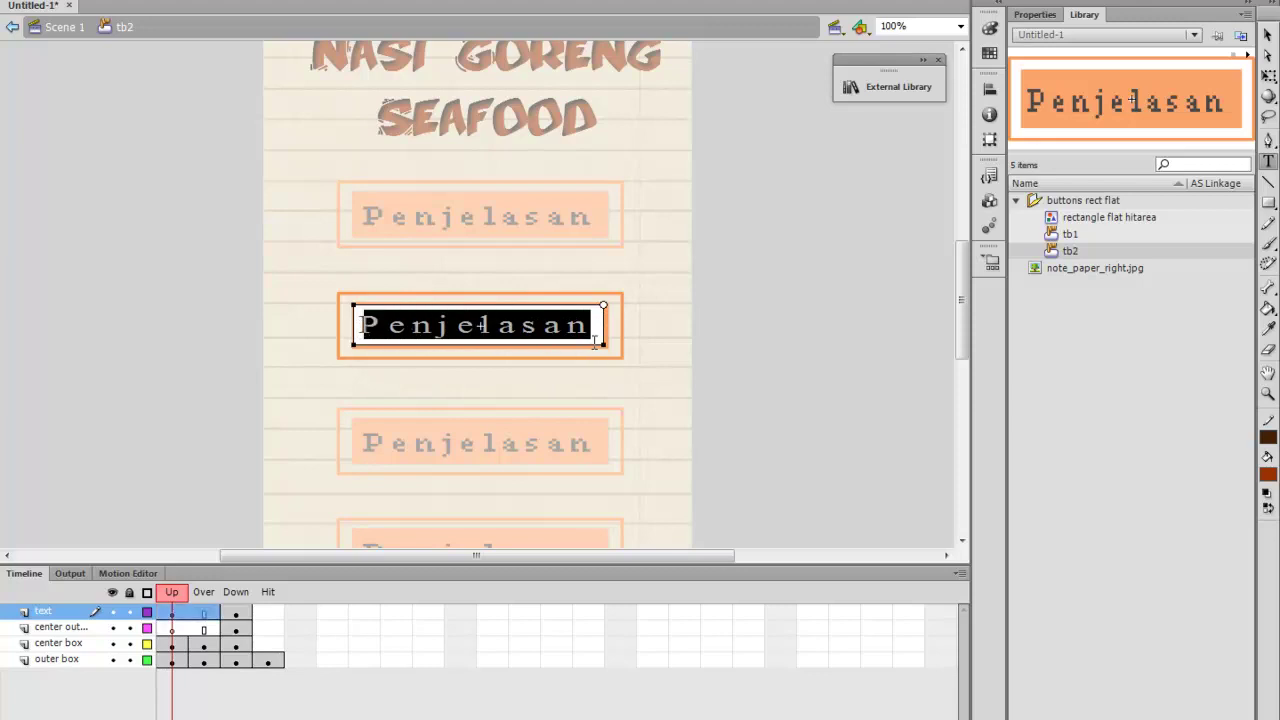
text(Ba)
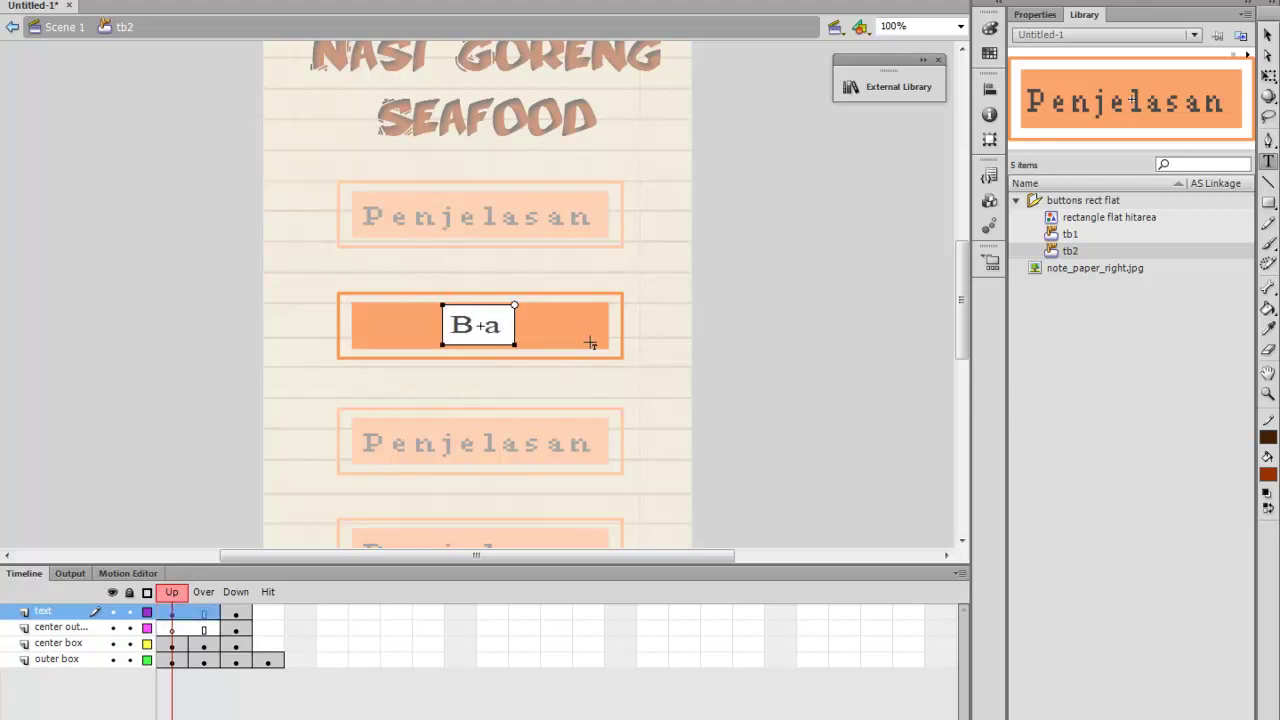
text(han)
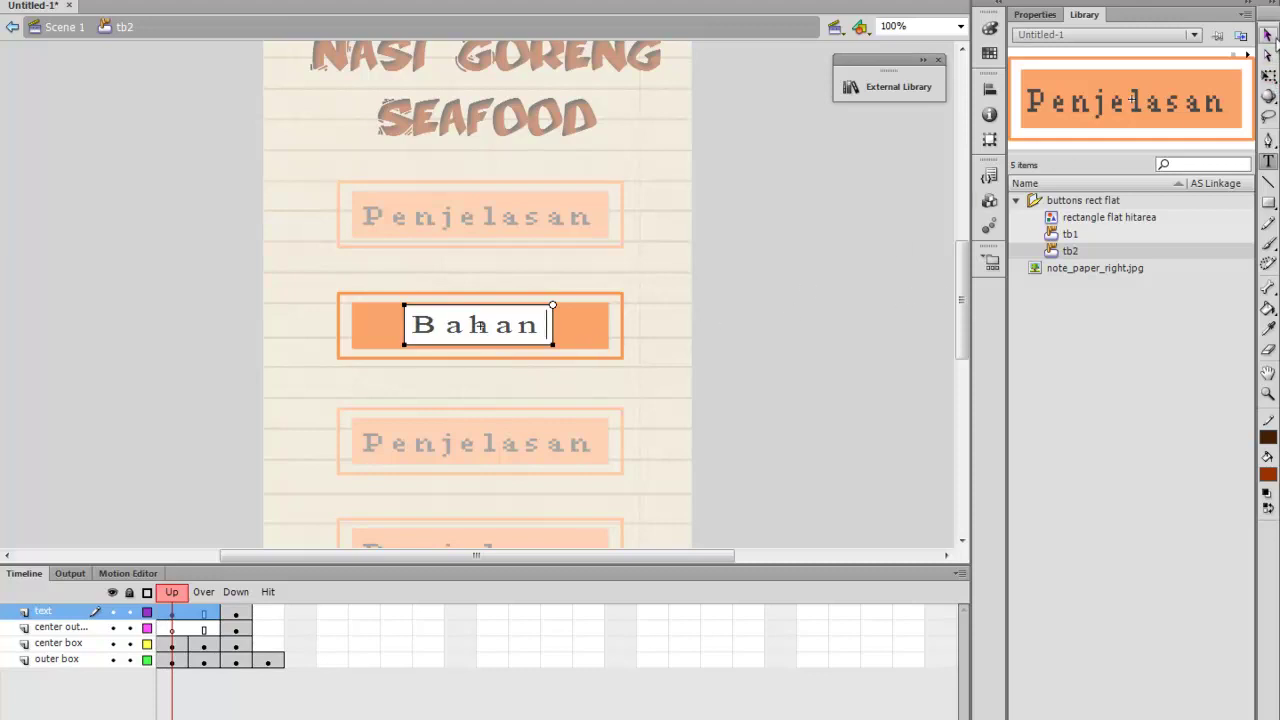
click(1268, 34)
double_click(721, 290)
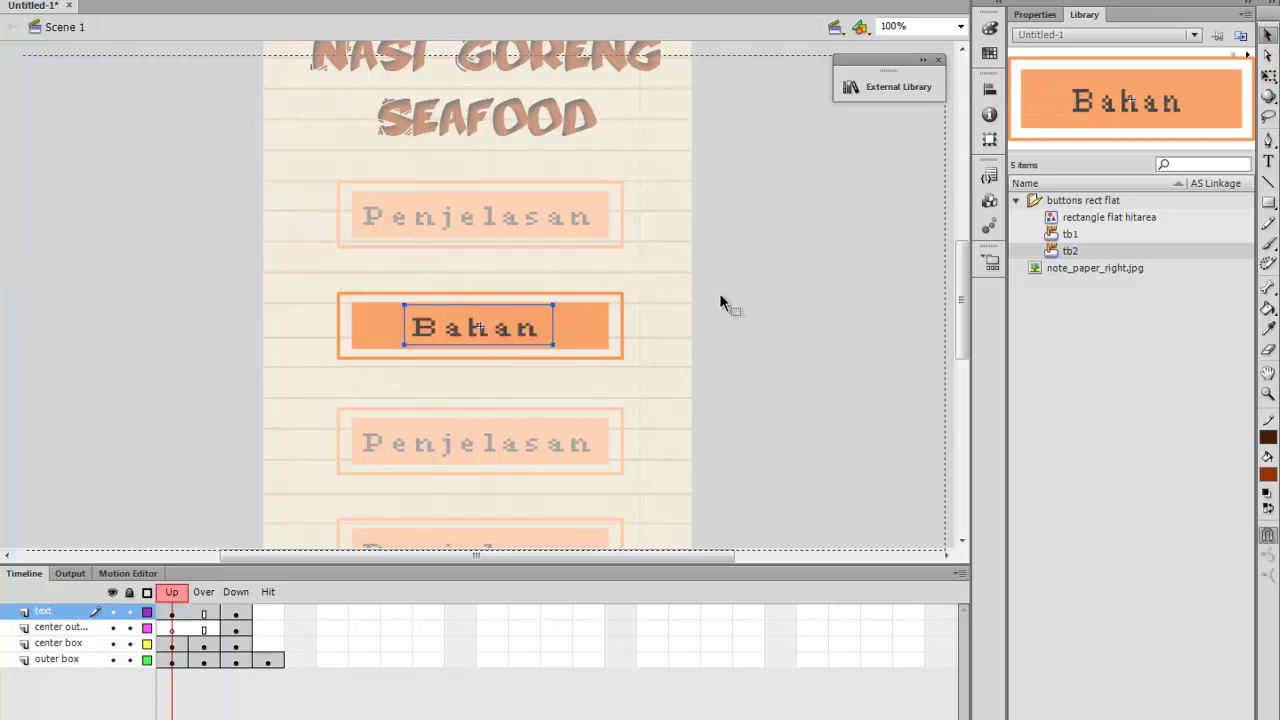
scroll(726, 386, down, 2)
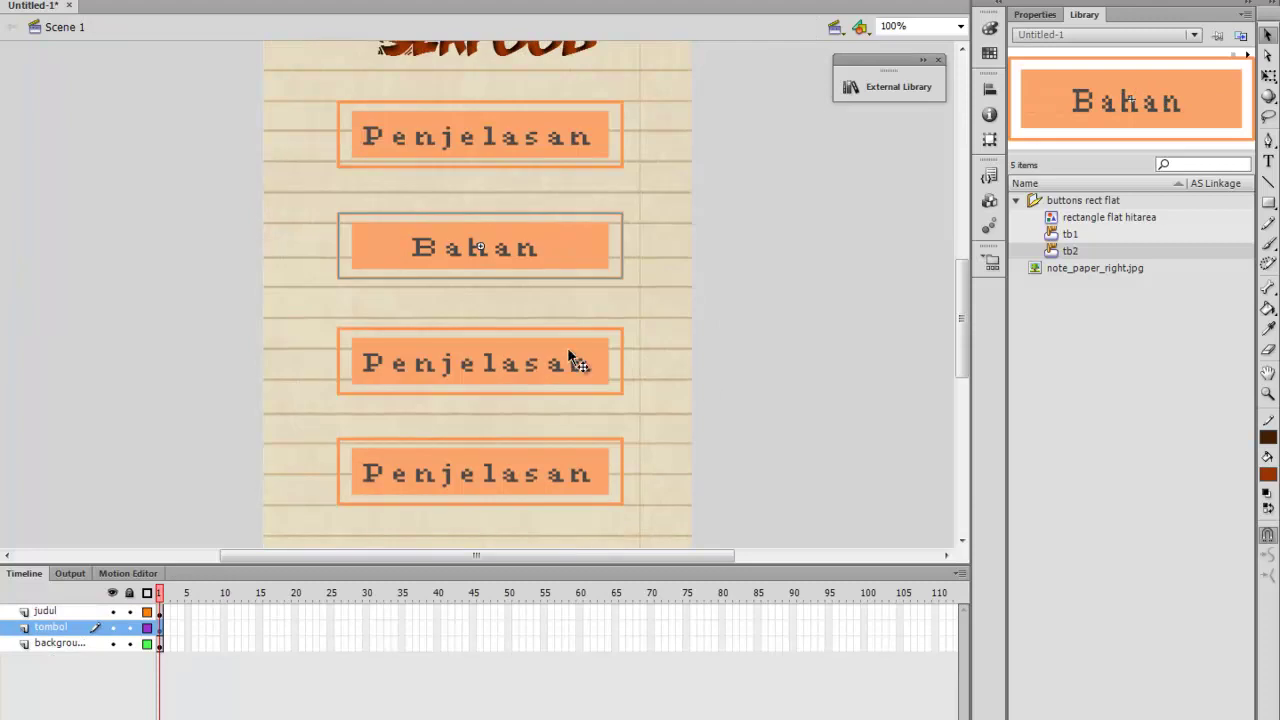
Duplicate the third button's symbol as a new symbol named tb3
click(539, 358)
right_click(539, 358)
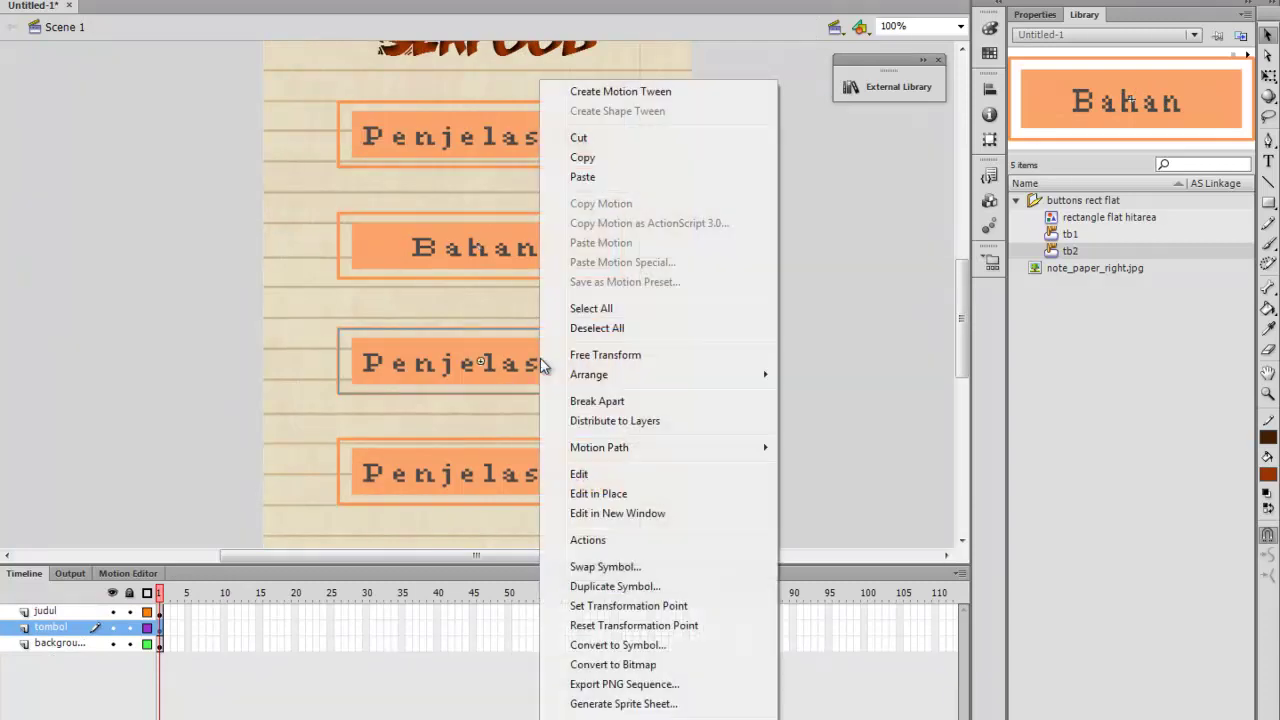
click(606, 590)
text(tb3)
key(Return)
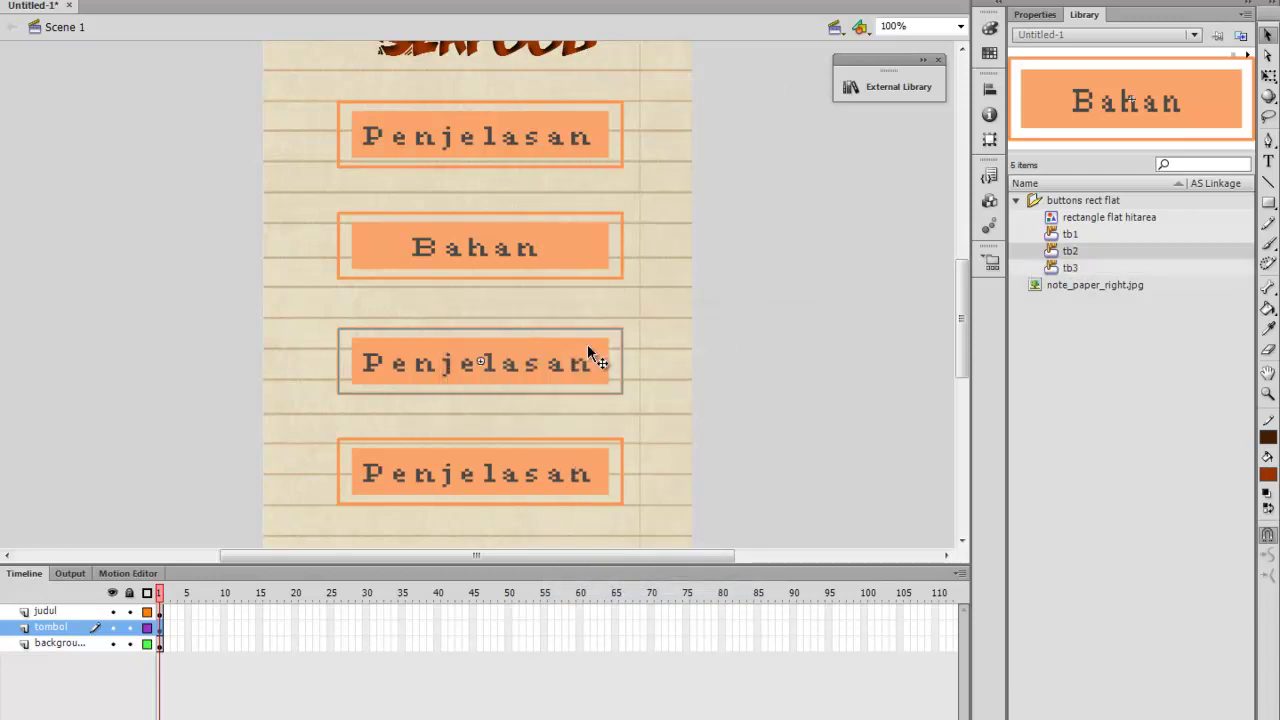
Change the tb3 button's label from Penjelasan to Cara and return to Scene 1
double_click(560, 372)
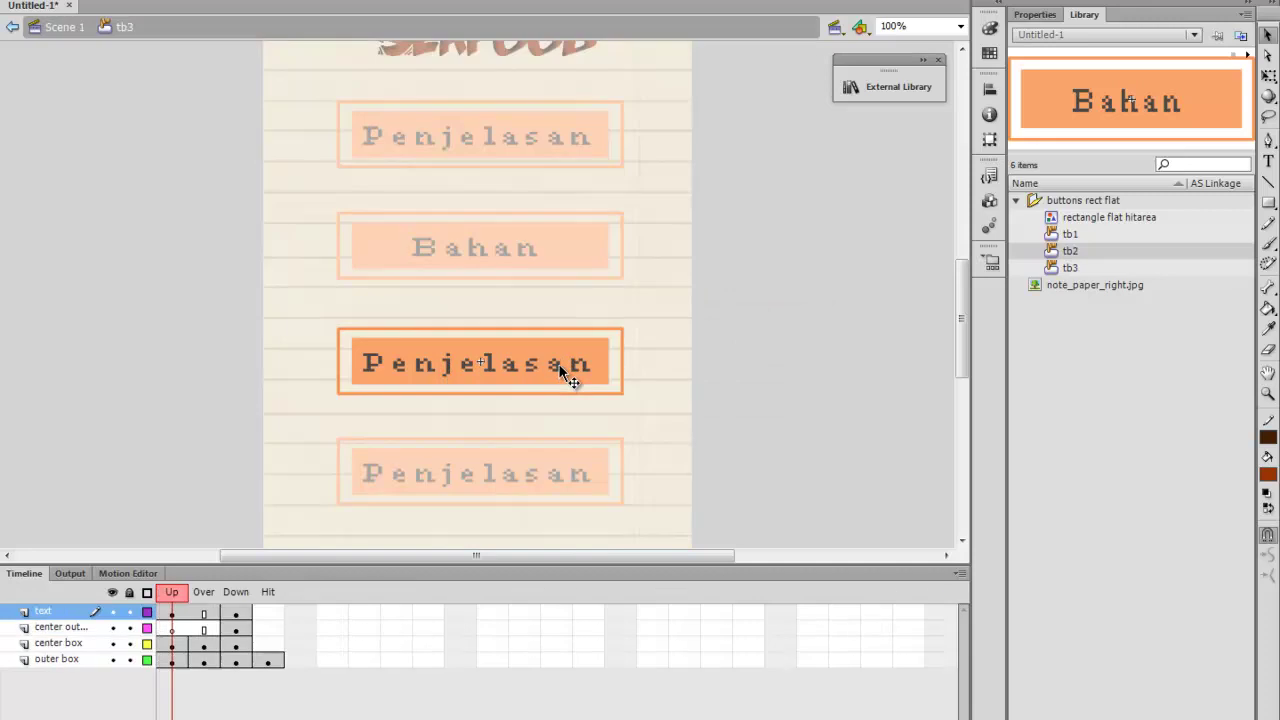
double_click(560, 372)
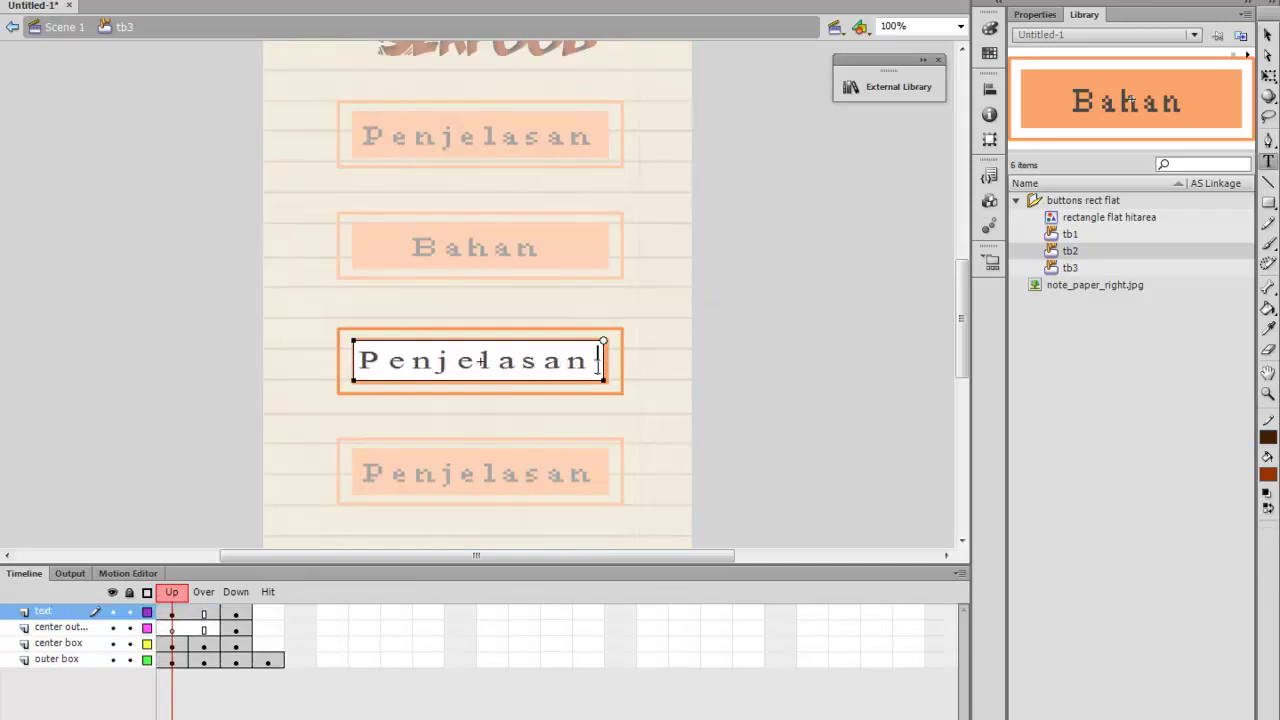
drag(598, 362, 356, 393)
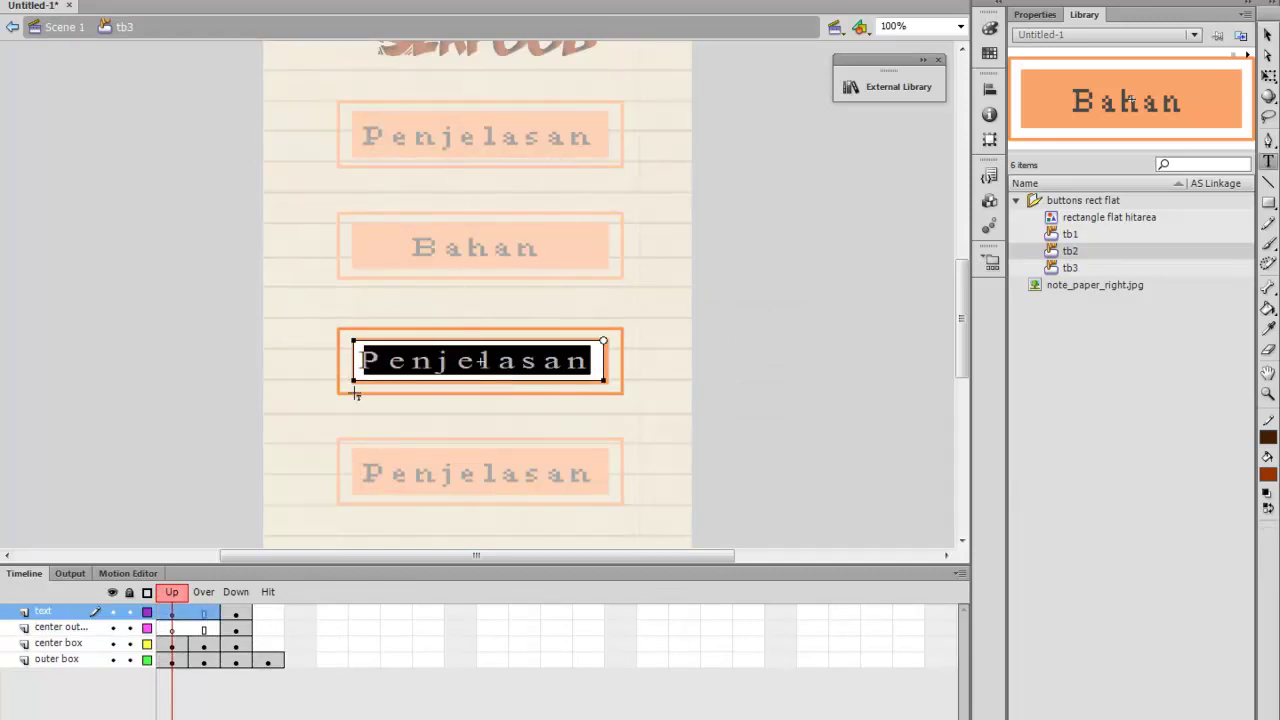
text(Cara)
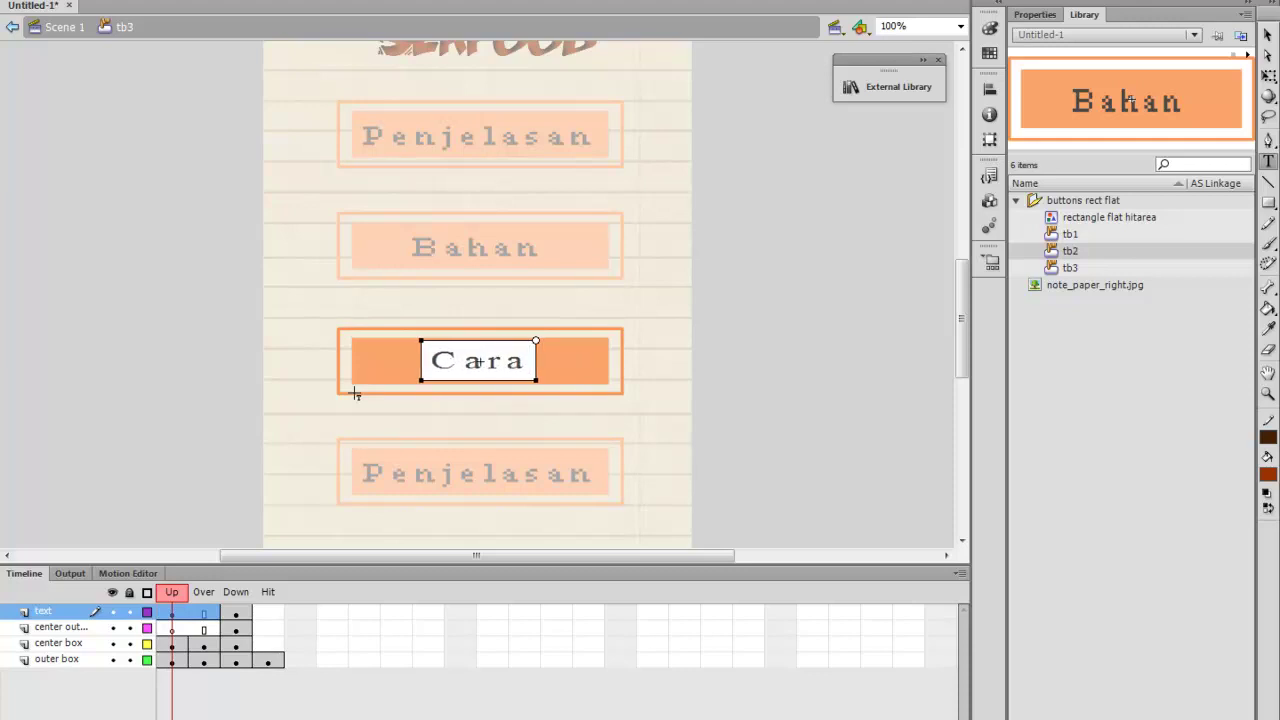
click(1268, 34)
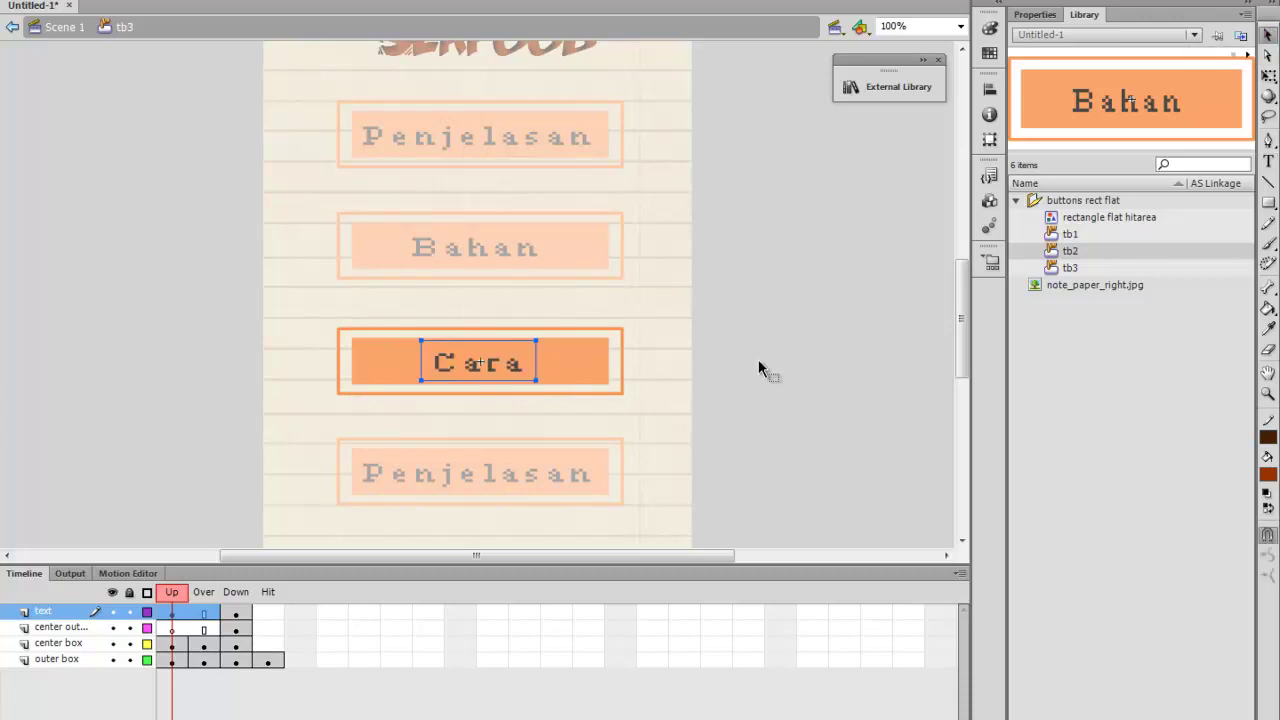
double_click(798, 422)
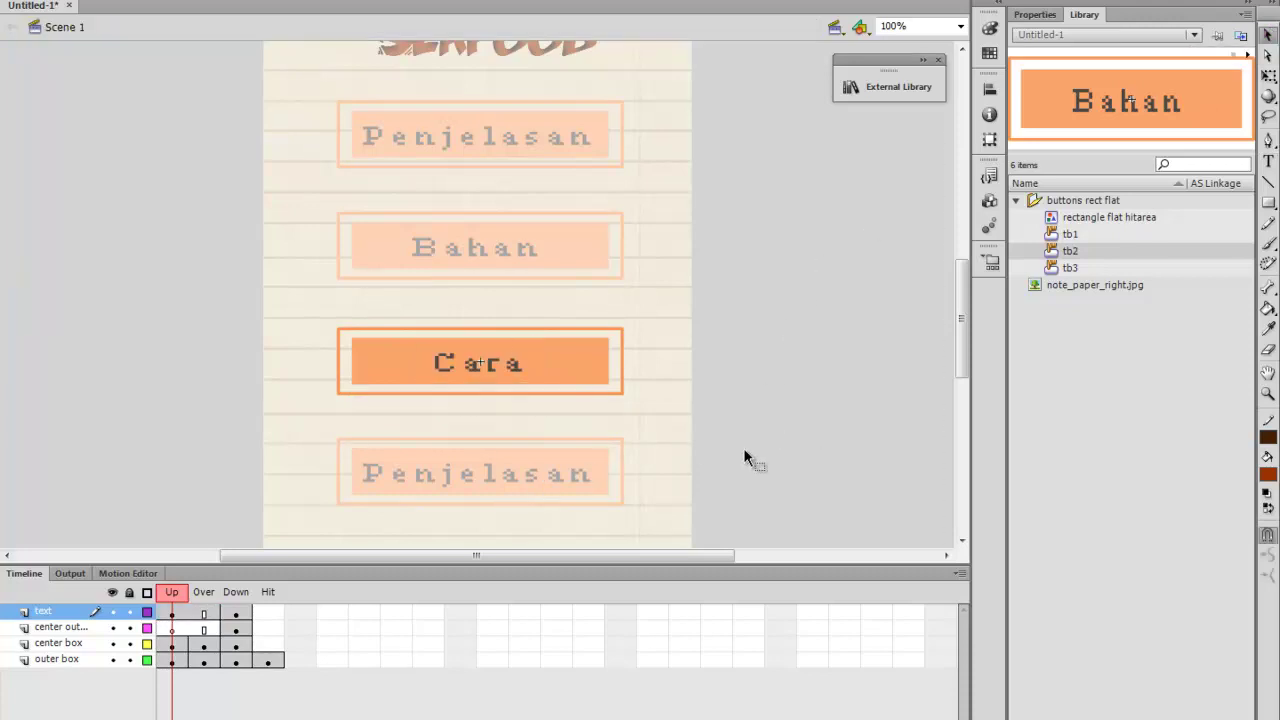
Duplicate the bottom button's symbol as a new symbol named tb4
click(471, 380)
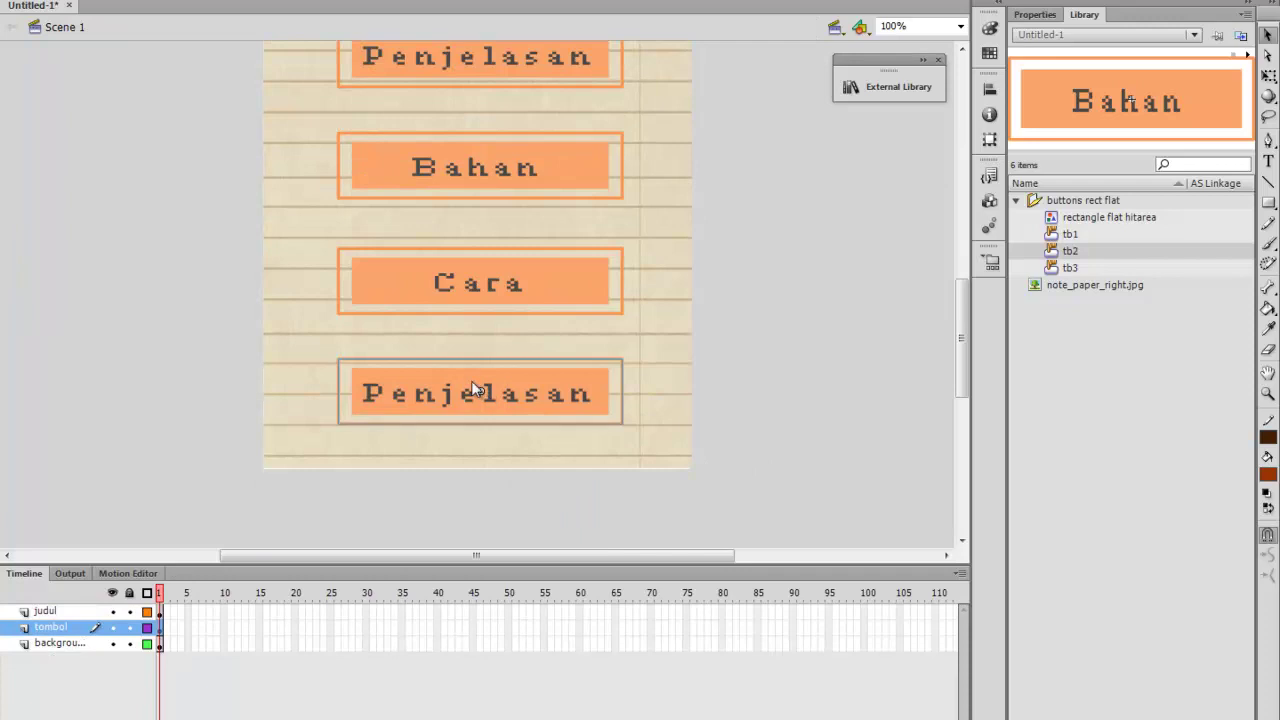
right_click(471, 379)
click(507, 588)
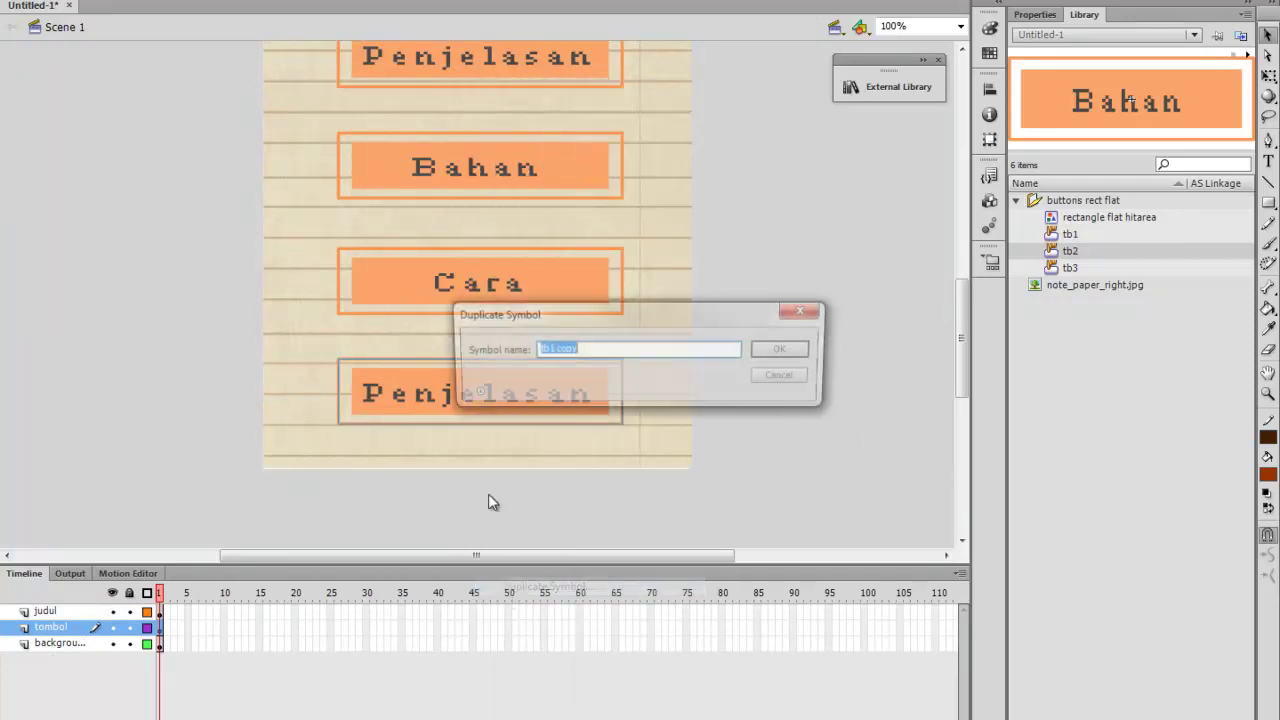
text(tb)
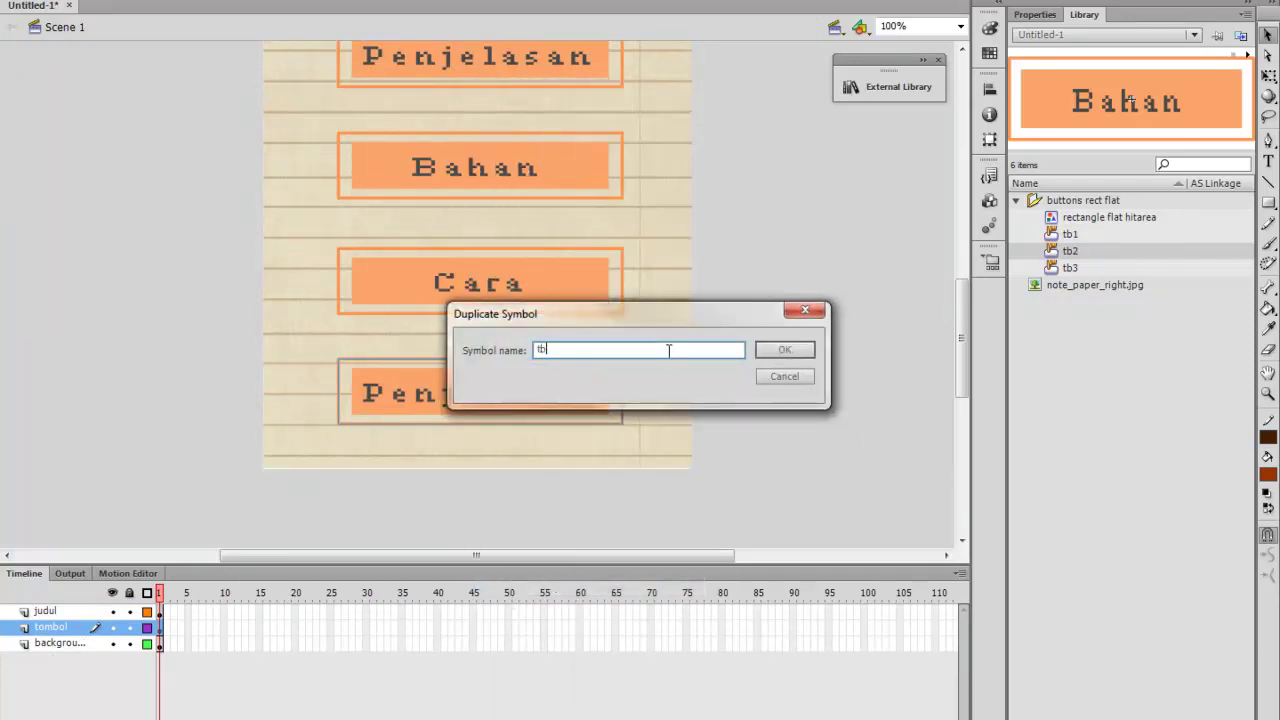
text(4)
key(Return)
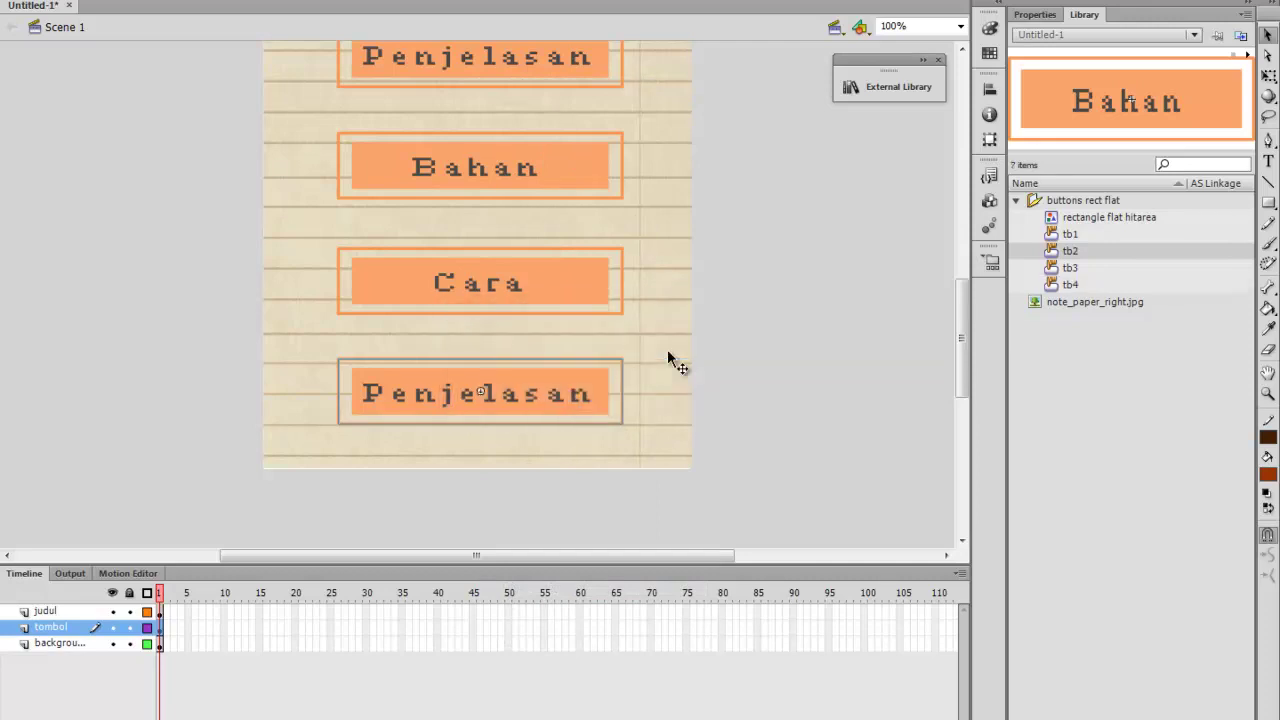
Change the tb4 button's label from Penjelasan to Gambar and return to Scene 1
double_click(550, 396)
double_click(555, 405)
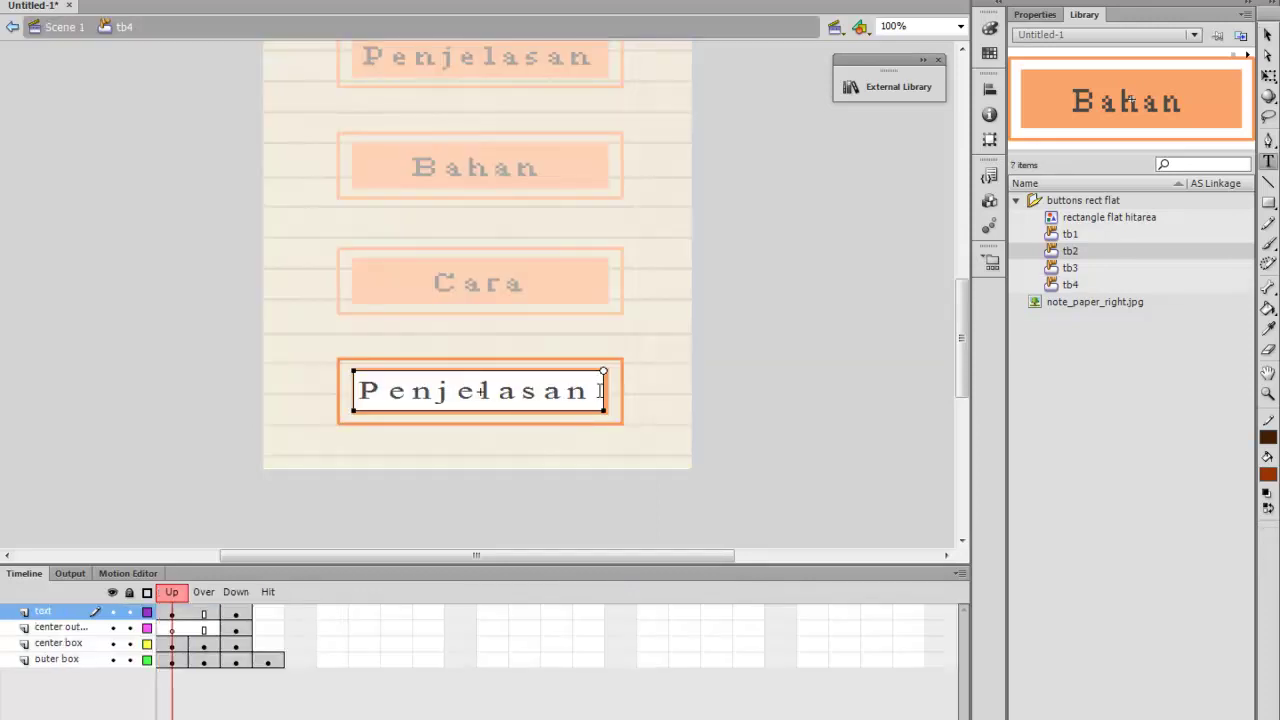
drag(600, 392, 281, 423)
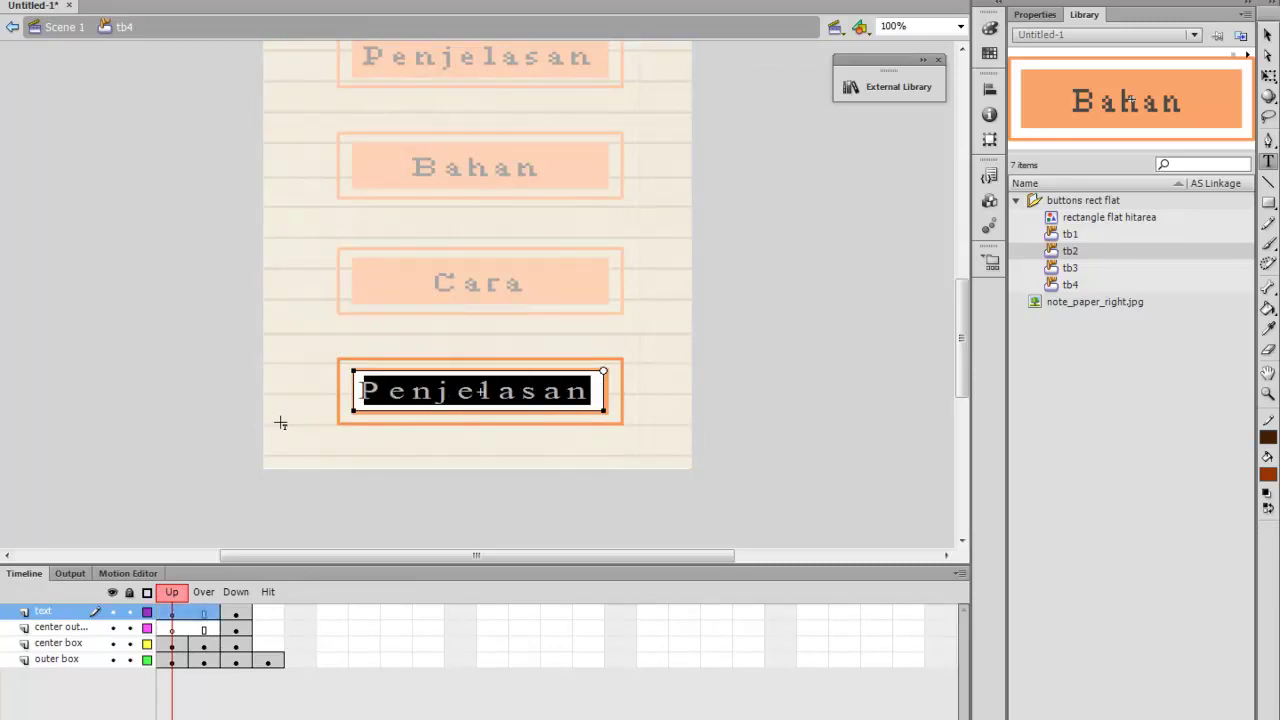
text(Gambar)
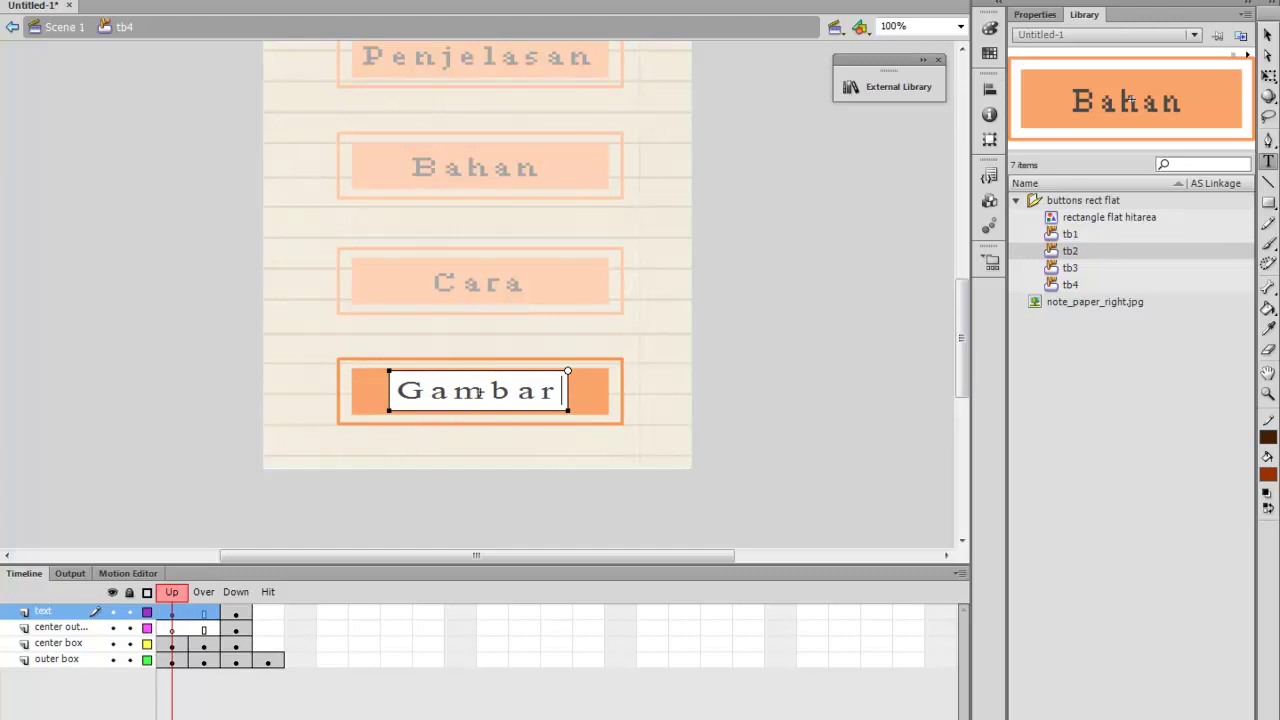
click(1267, 35)
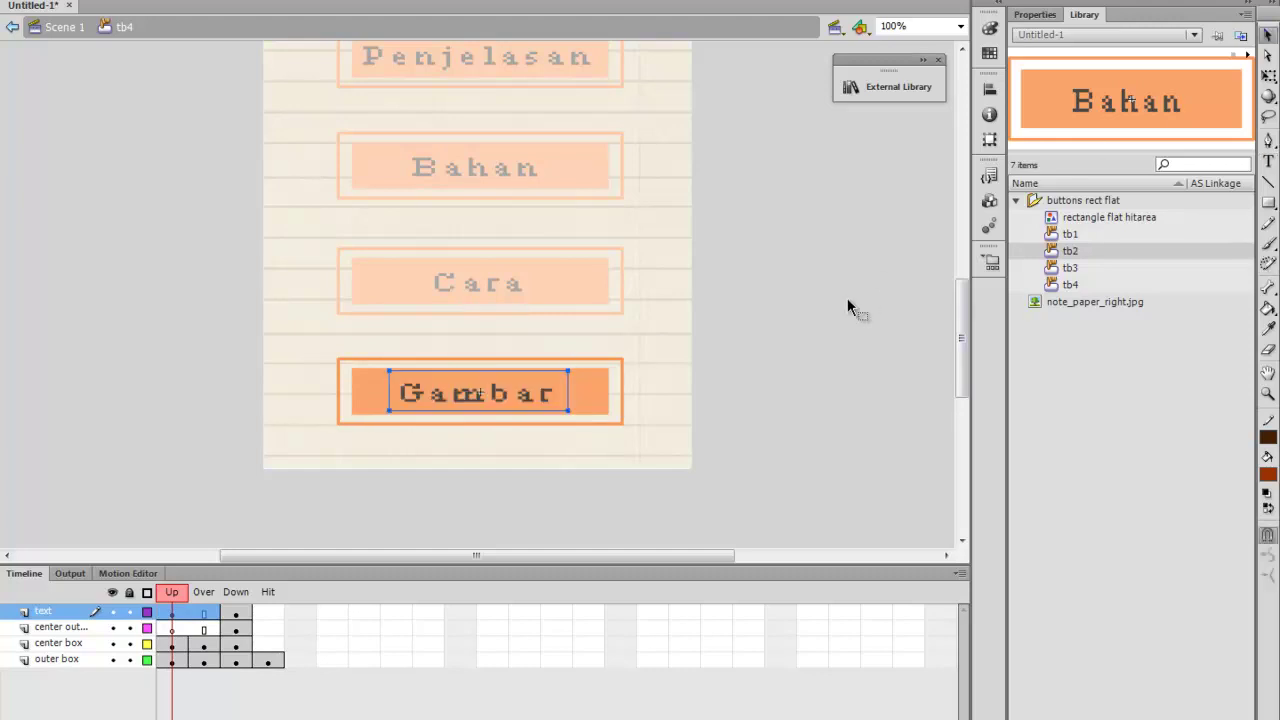
double_click(809, 351)
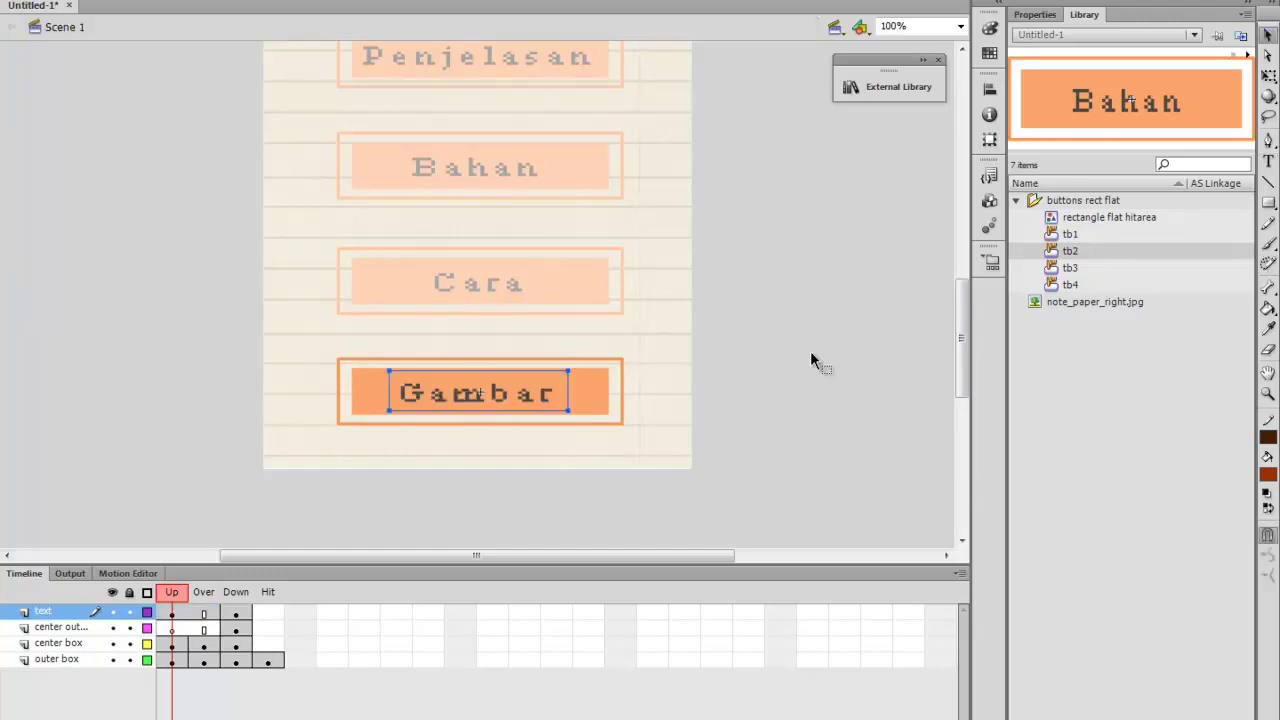
Extend the timeline layers to frame 2 with F6 and select frame 2 of the buttons layer
scroll(809, 351, up, 3)
scroll(809, 351, down, 5)
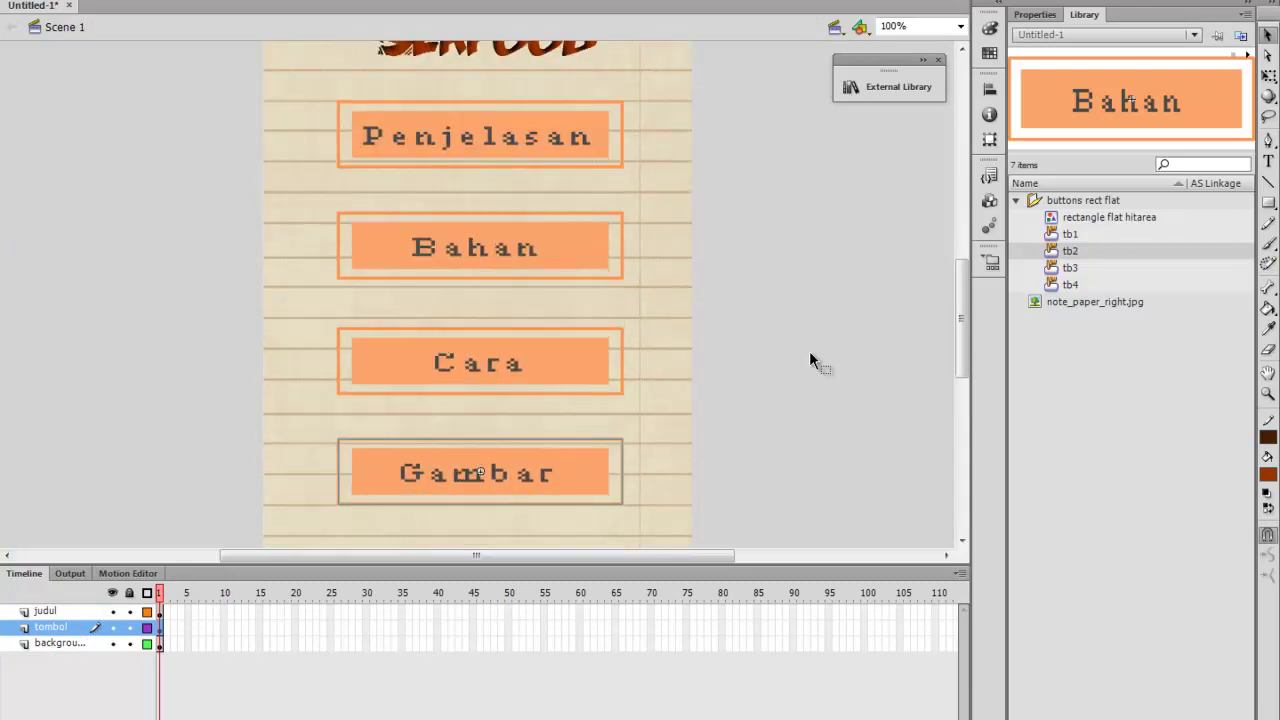
scroll(809, 351, up, 4)
scroll(809, 351, down, 1)
scroll(809, 351, down, 3)
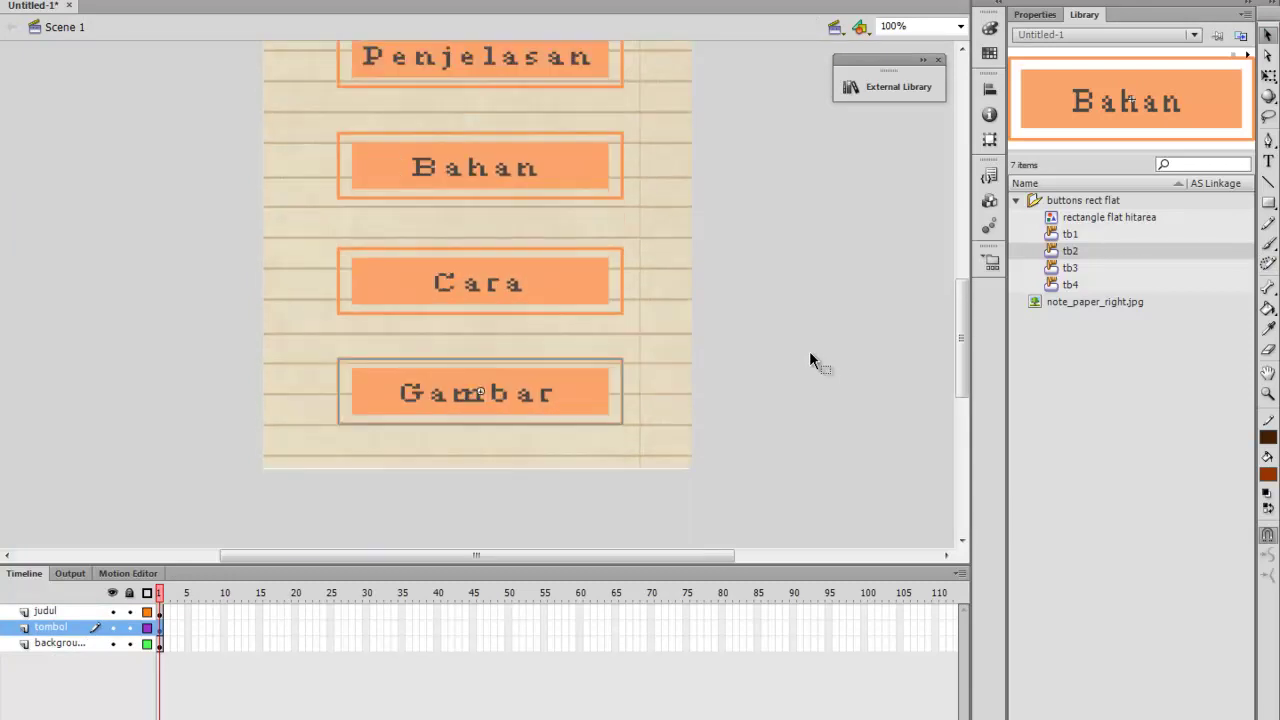
scroll(810, 358, up, 4)
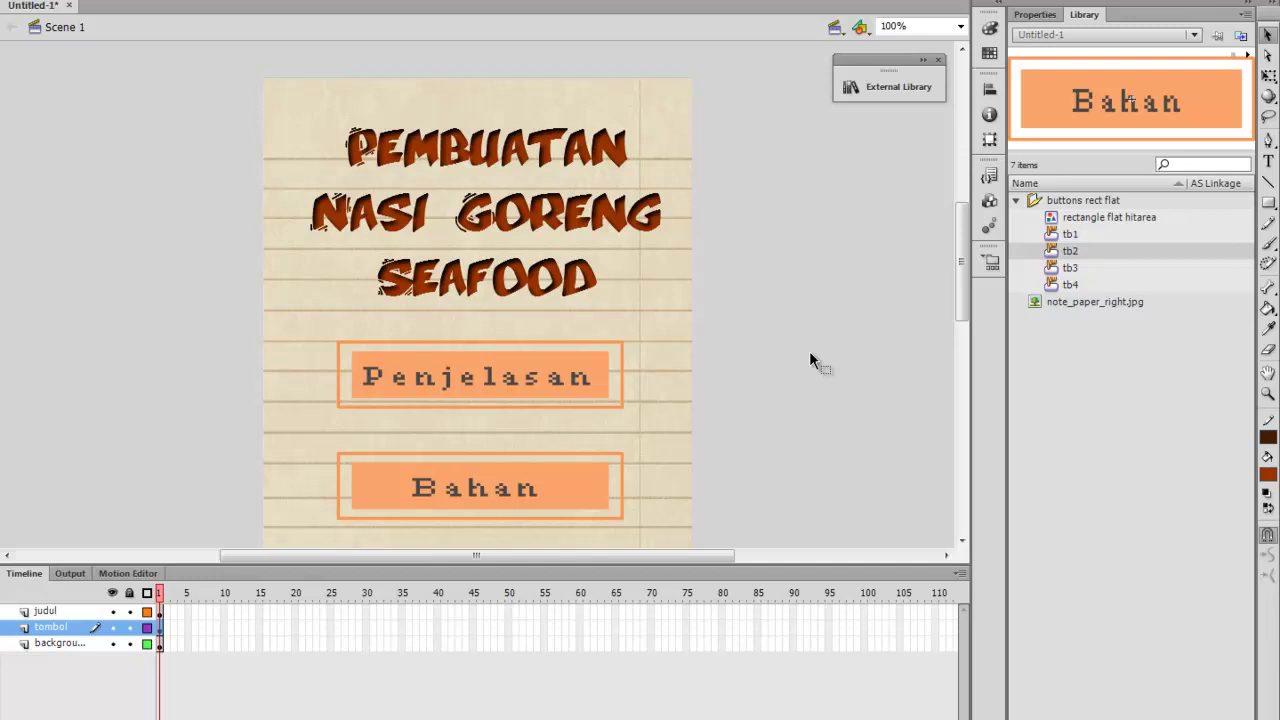
scroll(810, 360, down, 1)
scroll(810, 360, down, 3)
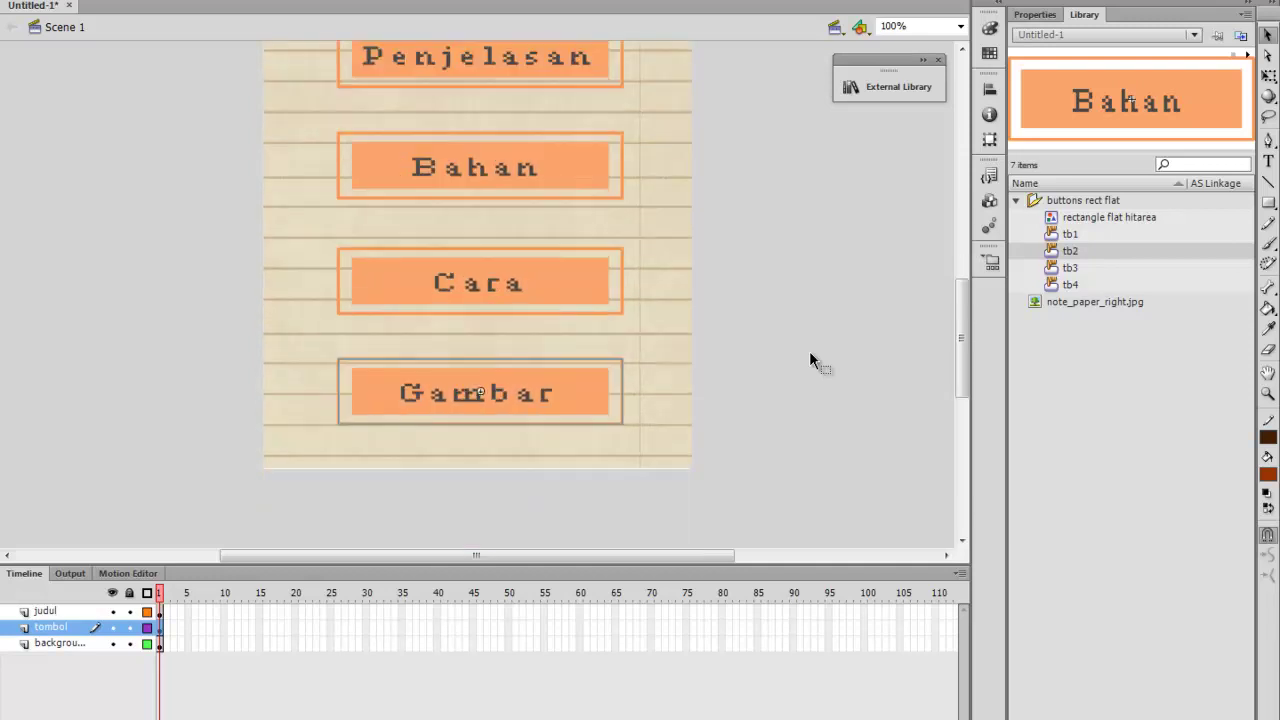
scroll(810, 360, up, 3)
scroll(810, 359, up, 1)
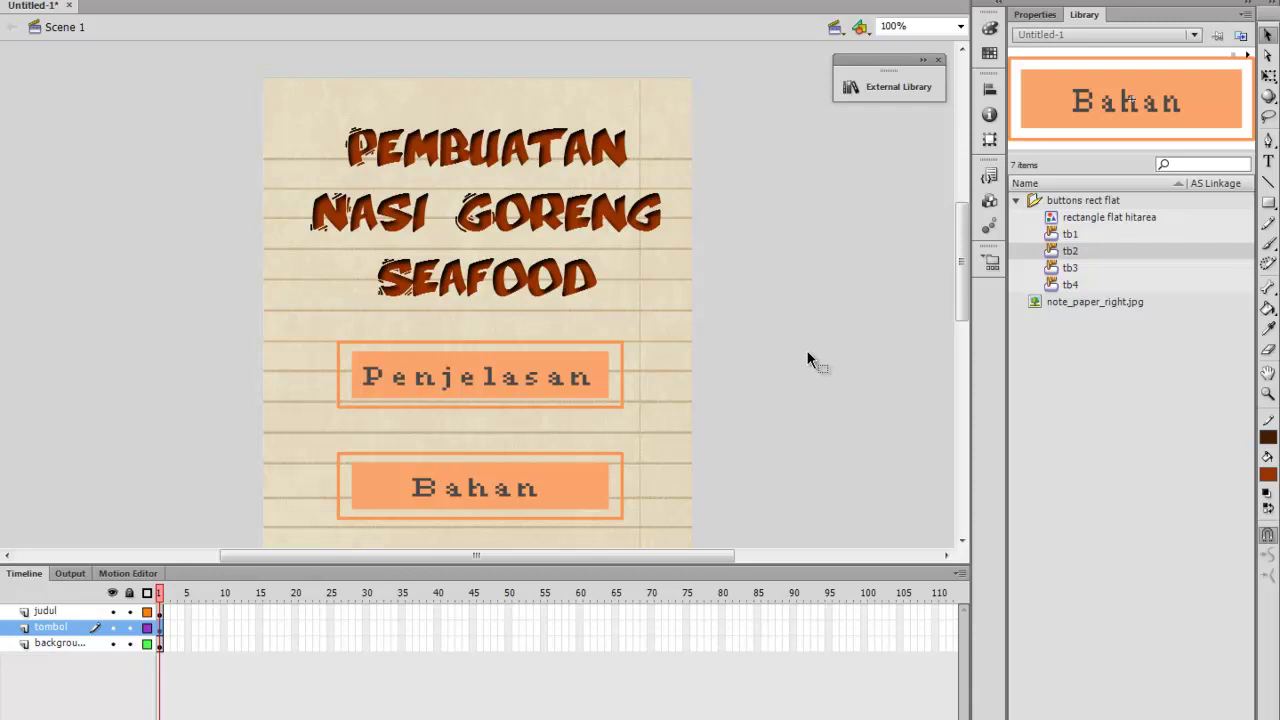
scroll(810, 360, down, 3)
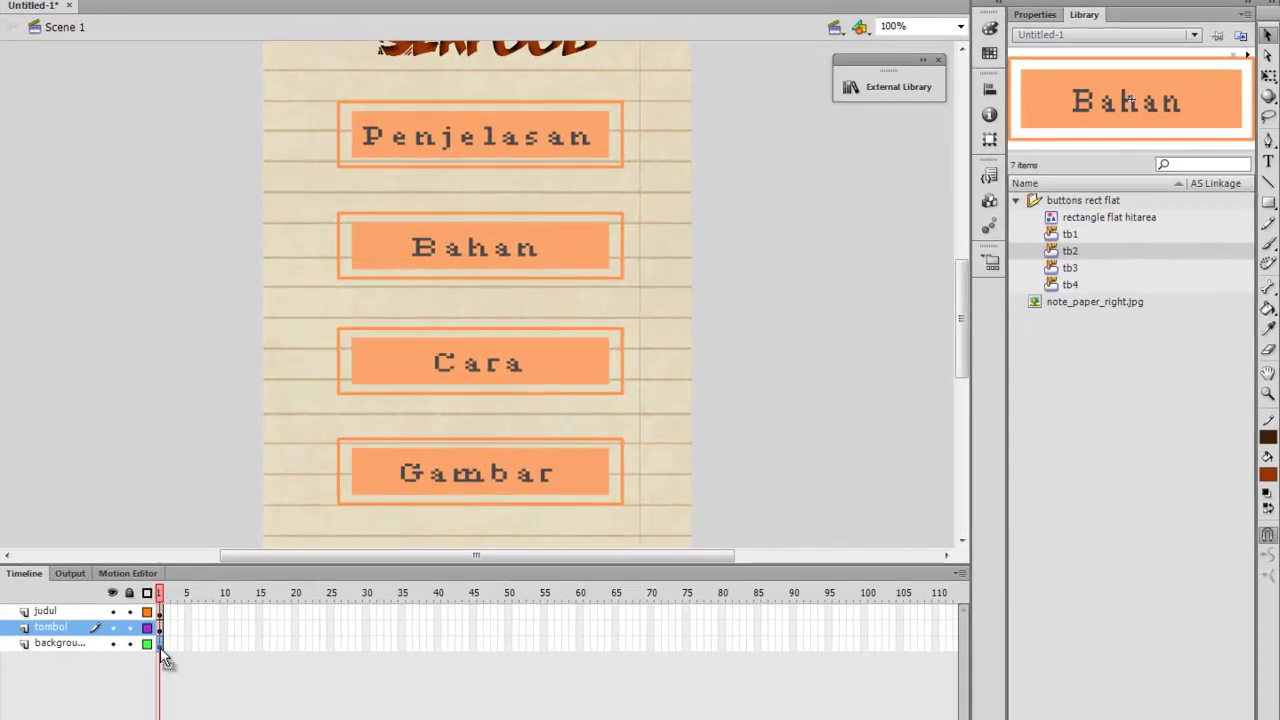
click(164, 644)
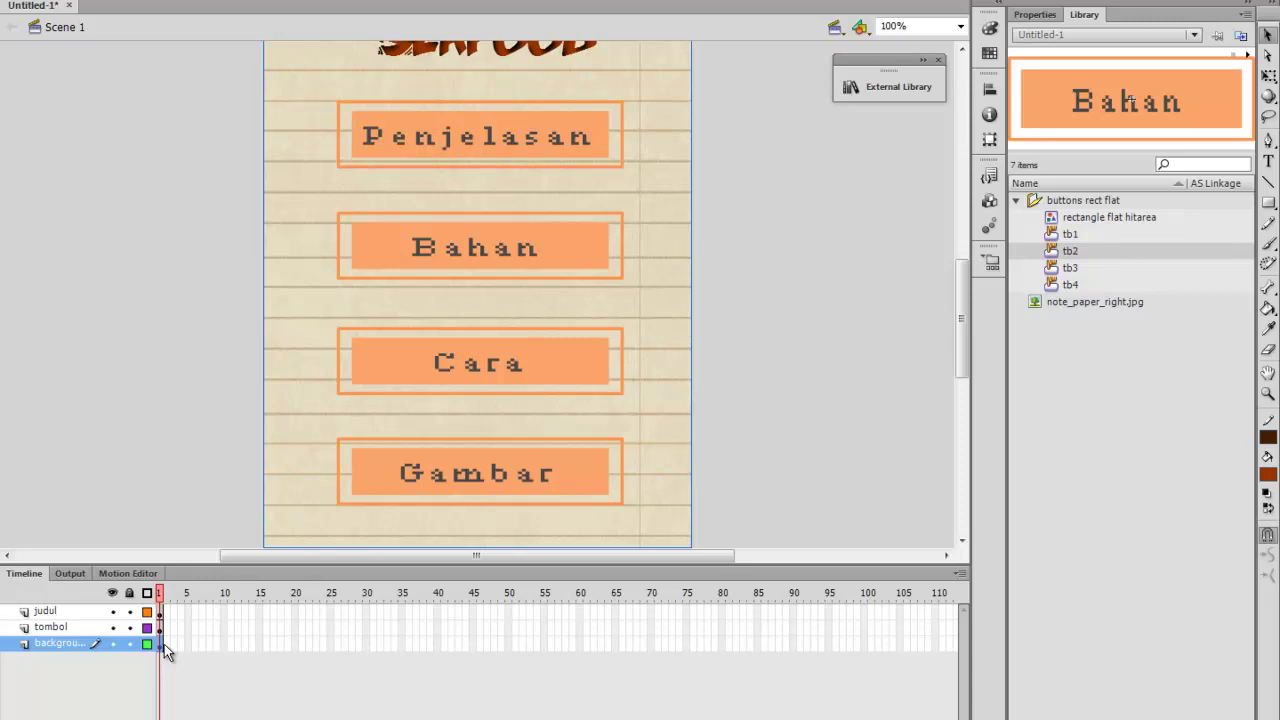
key(F6)
click(161, 627)
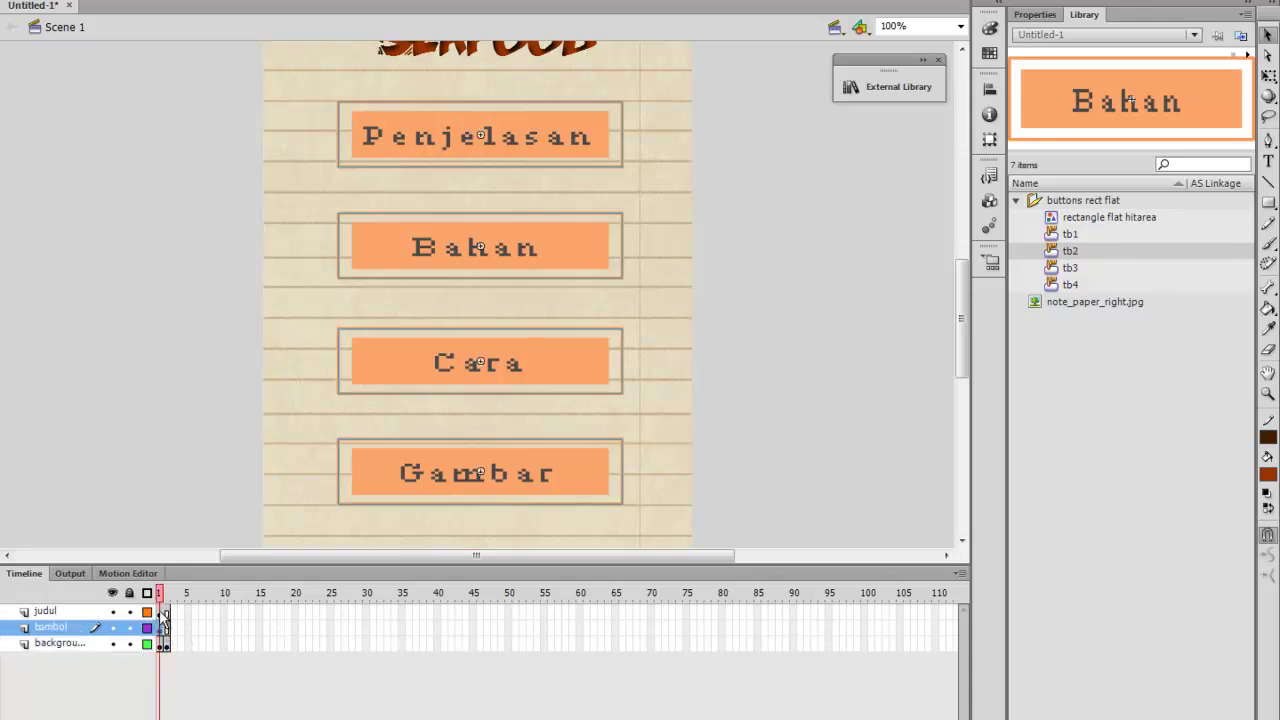
click(168, 633)
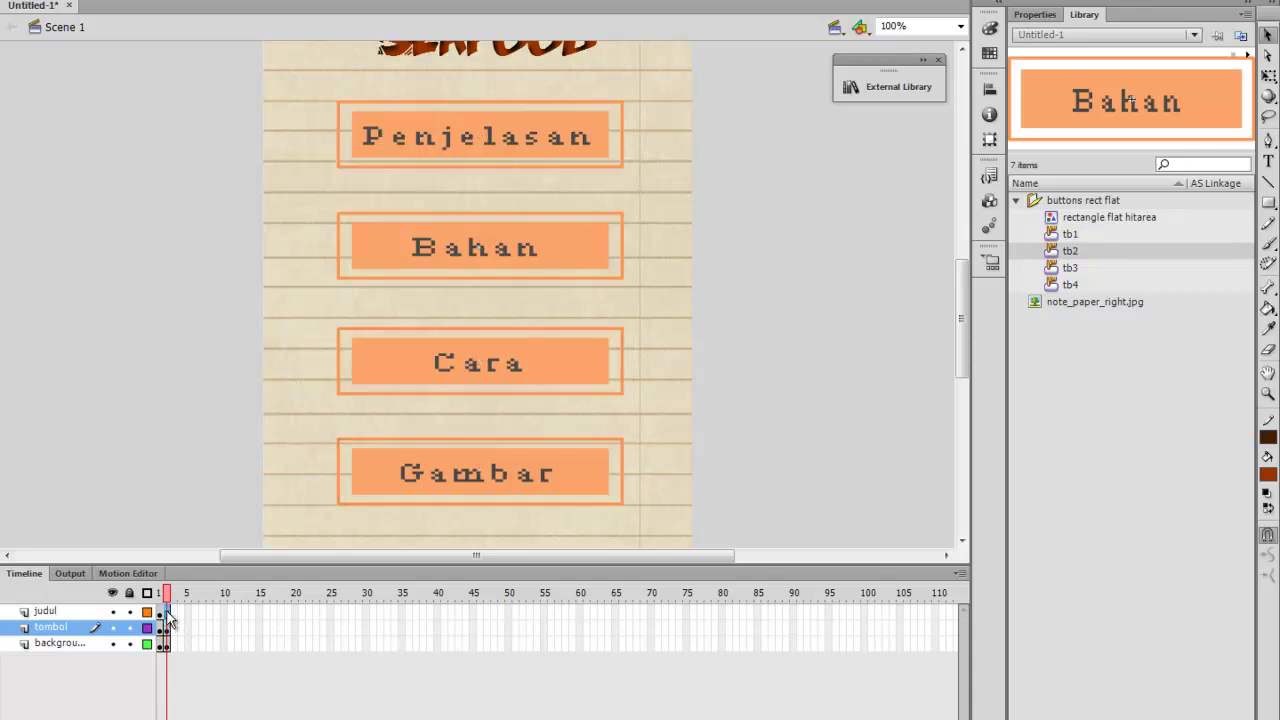
Delete the PEMBUATAN NASI GORENG SEAFOOD title graphic from frame 2
click(167, 611)
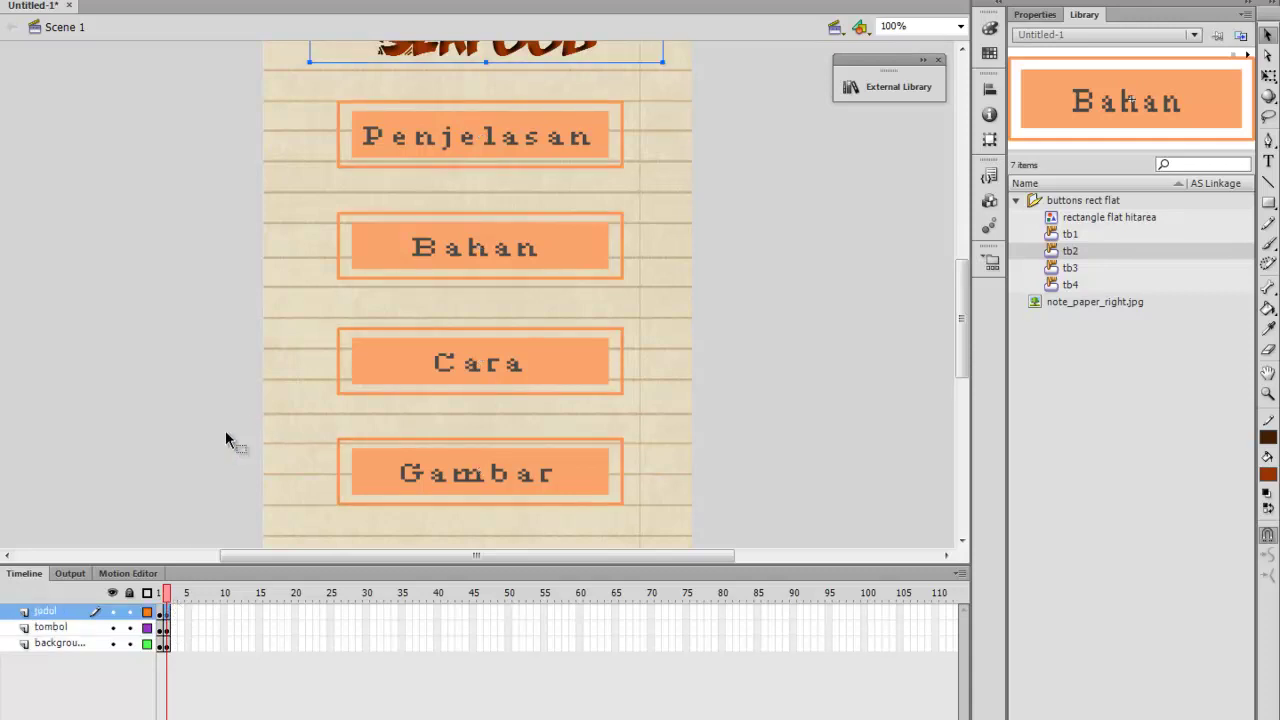
scroll(228, 443, up, 3)
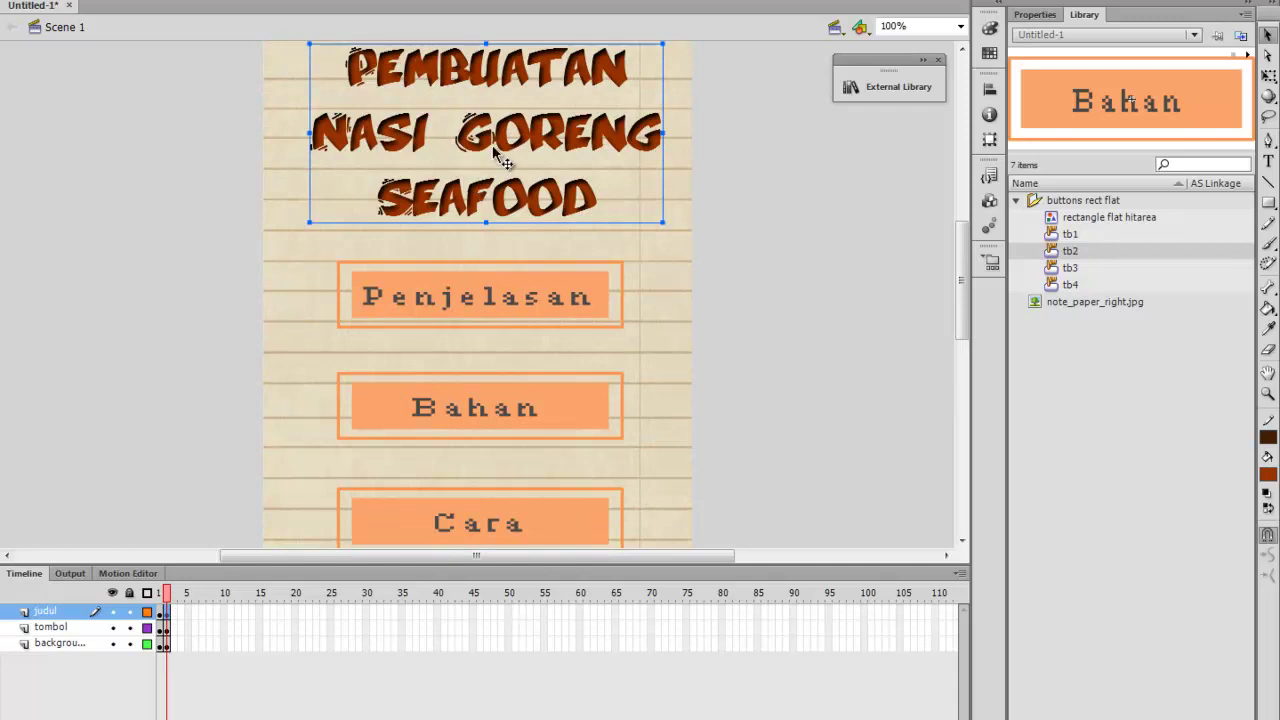
key(Delete)
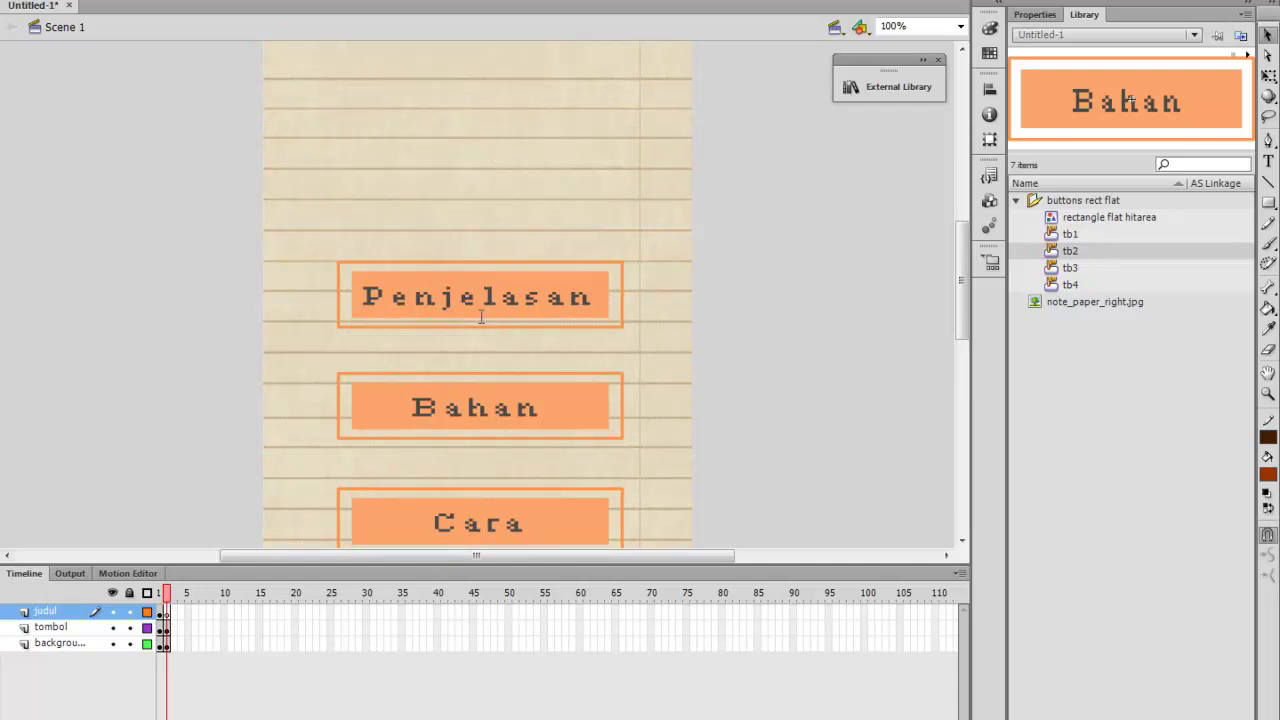
Delete the Penjelasan, Bahan, Cara and Gambar buttons from frame 2
click(481, 317)
key(Delete)
click(514, 396)
key(Delete)
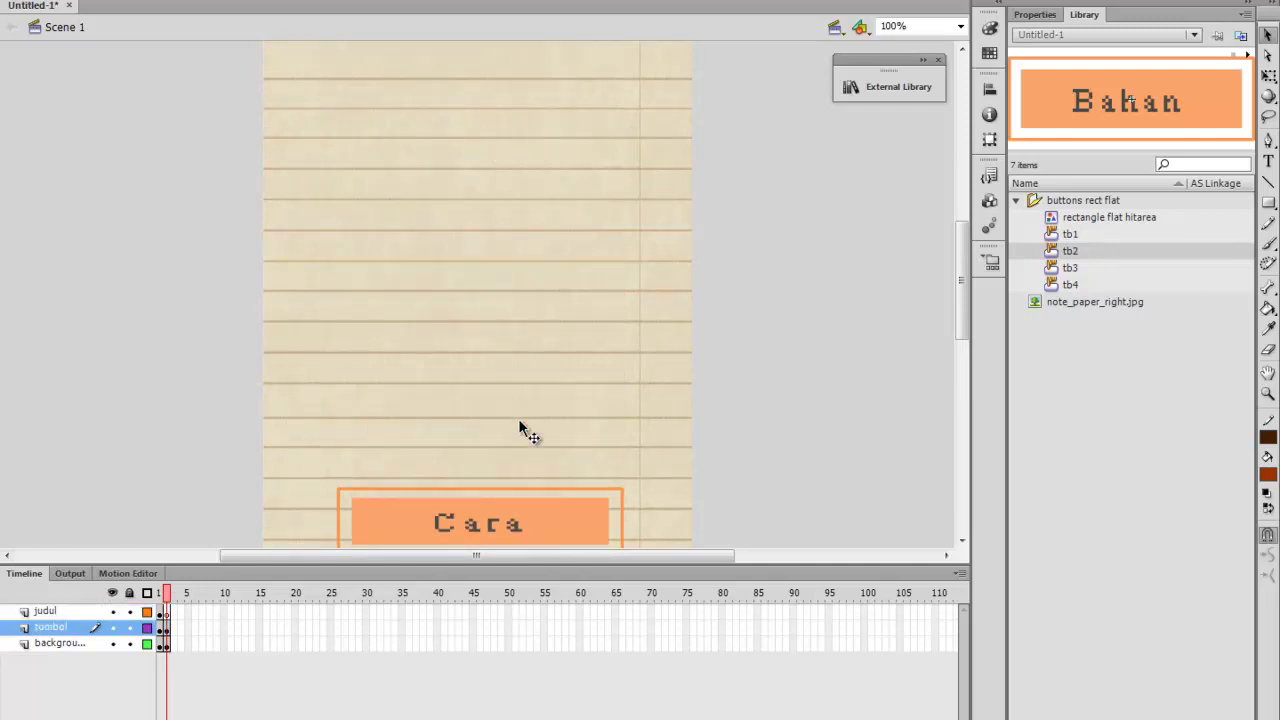
scroll(518, 423, down, 3)
click(516, 426)
key(Delete)
scroll(511, 535, down, 5)
click(548, 398)
key(Delete)
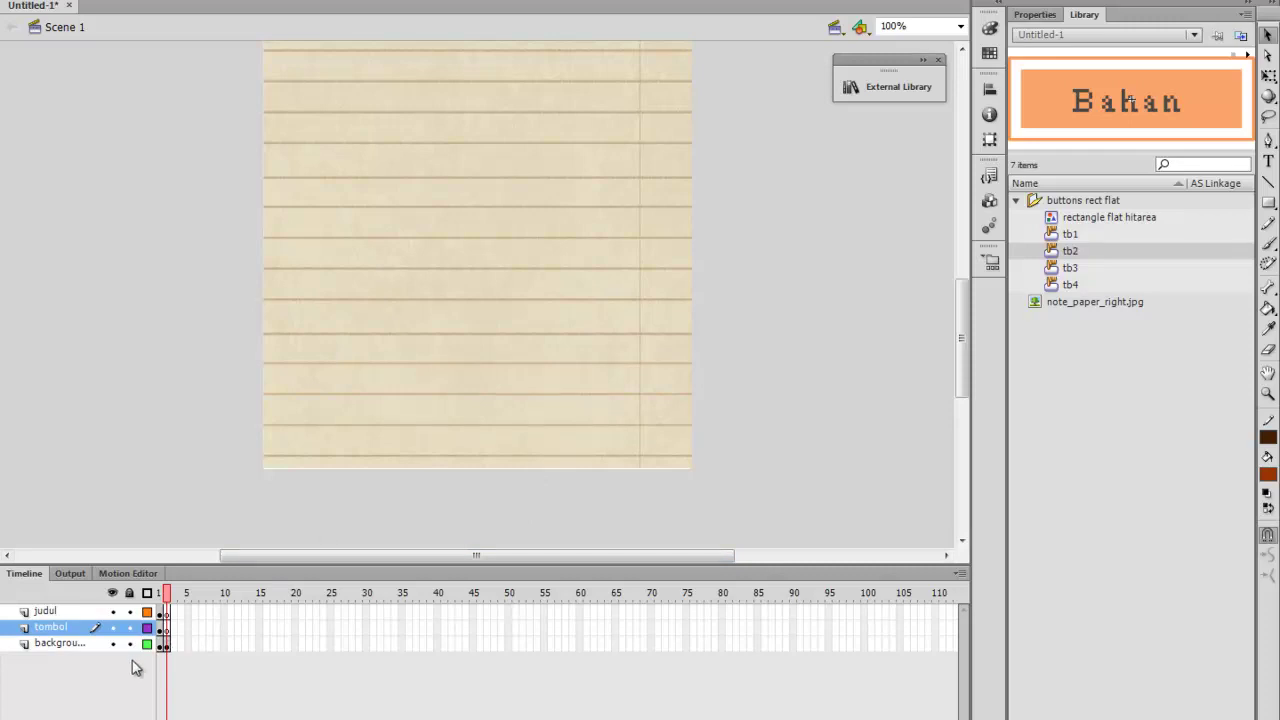
Make the judul layer the active layer
click(166, 611)
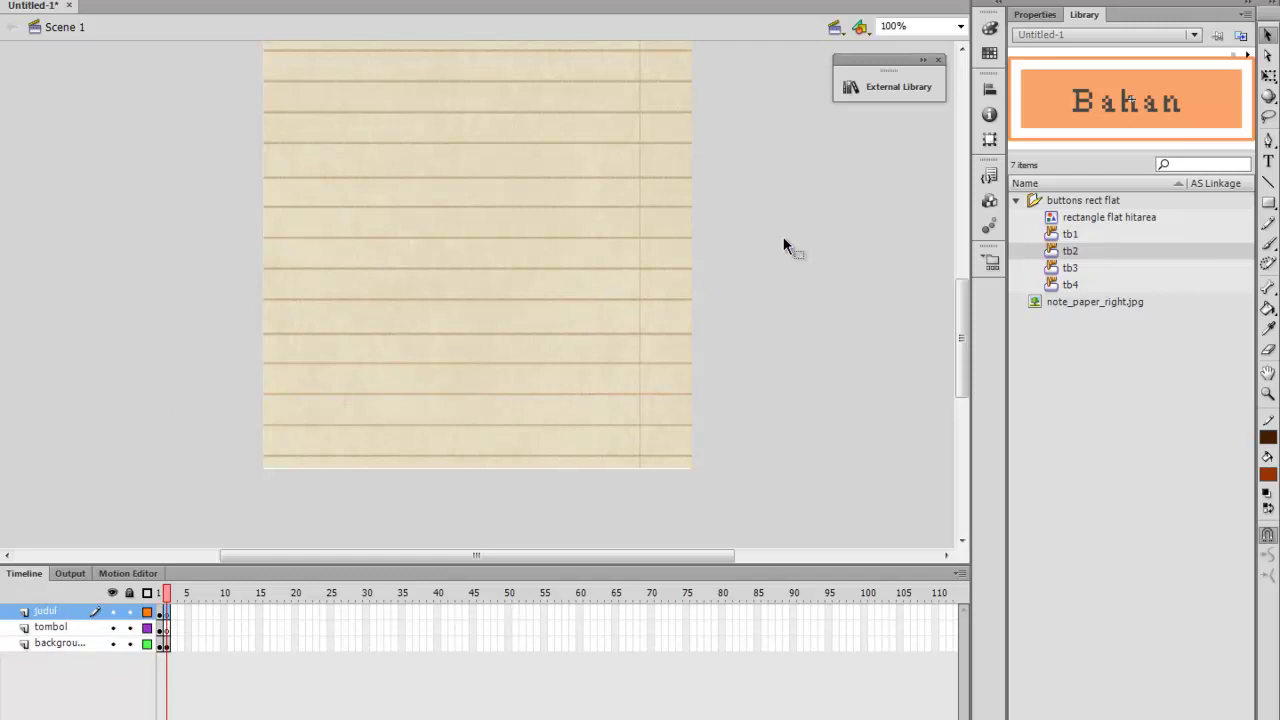
scroll(783, 236, up, 2)
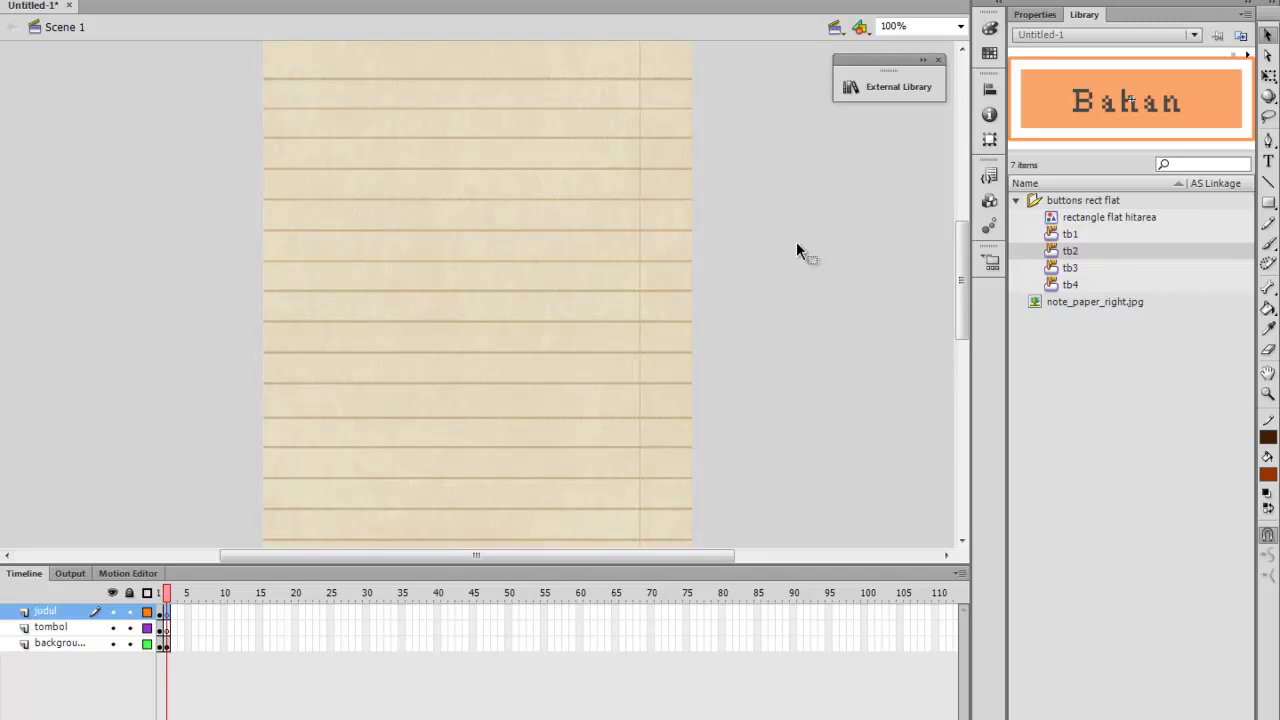
scroll(796, 242, up, 3)
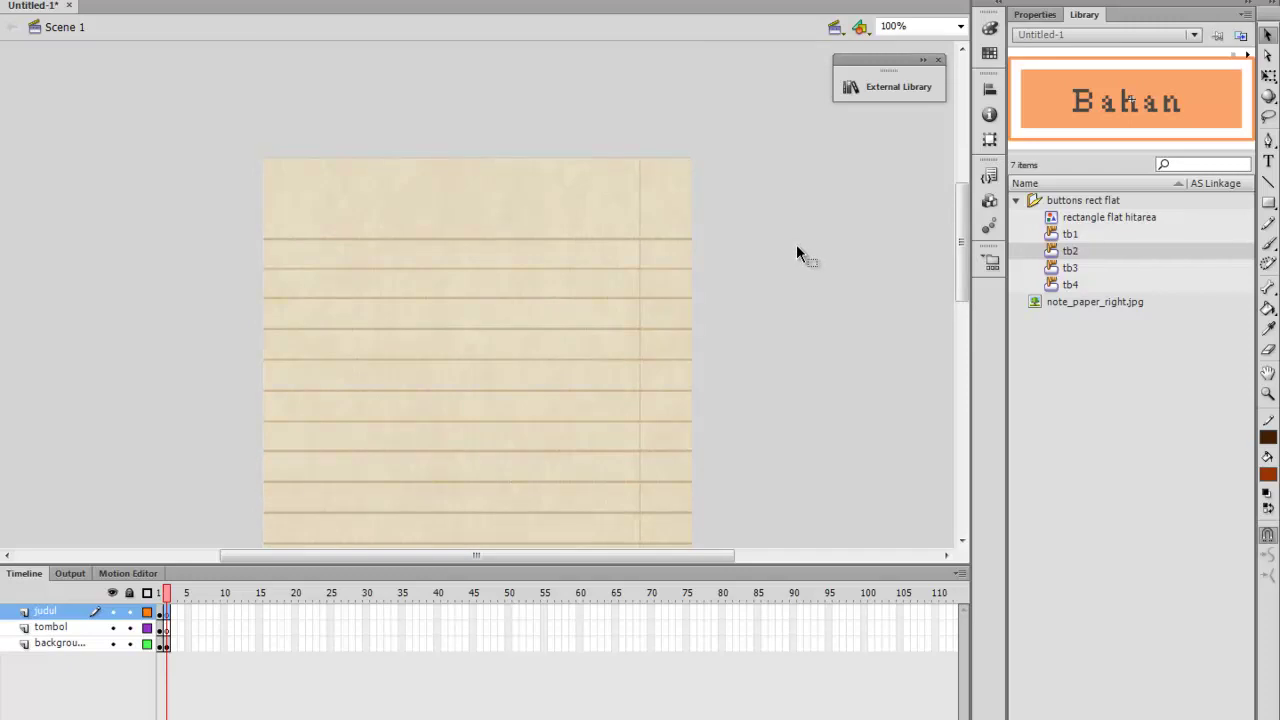
Zoom to 50% and place a ScrollPane component near the paper's top-left
key(ctrl+minus)
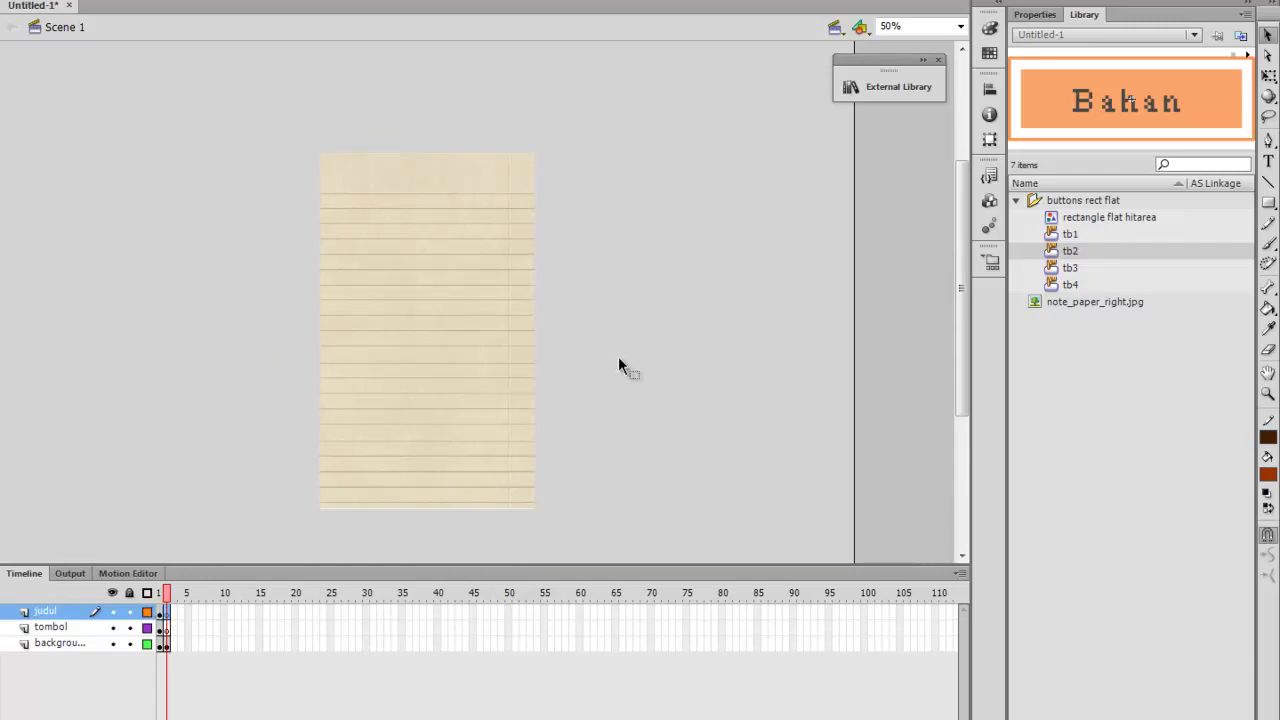
click(990, 201)
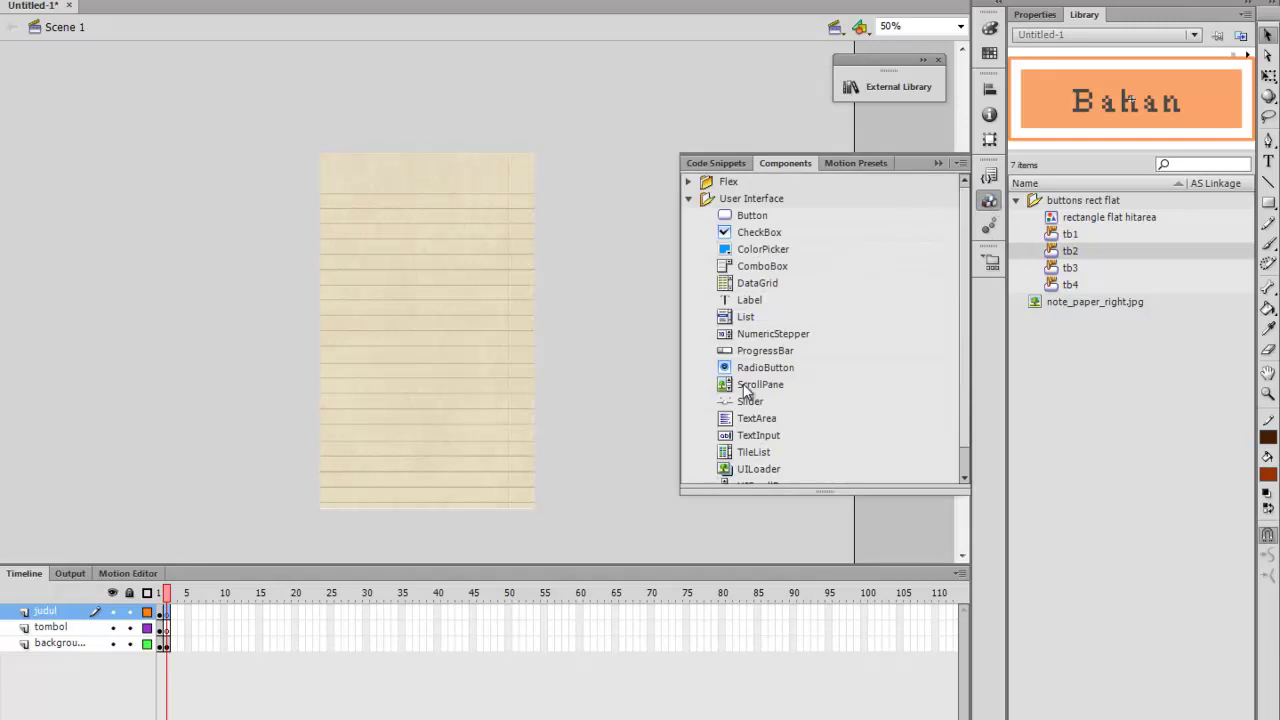
drag(742, 387, 494, 358)
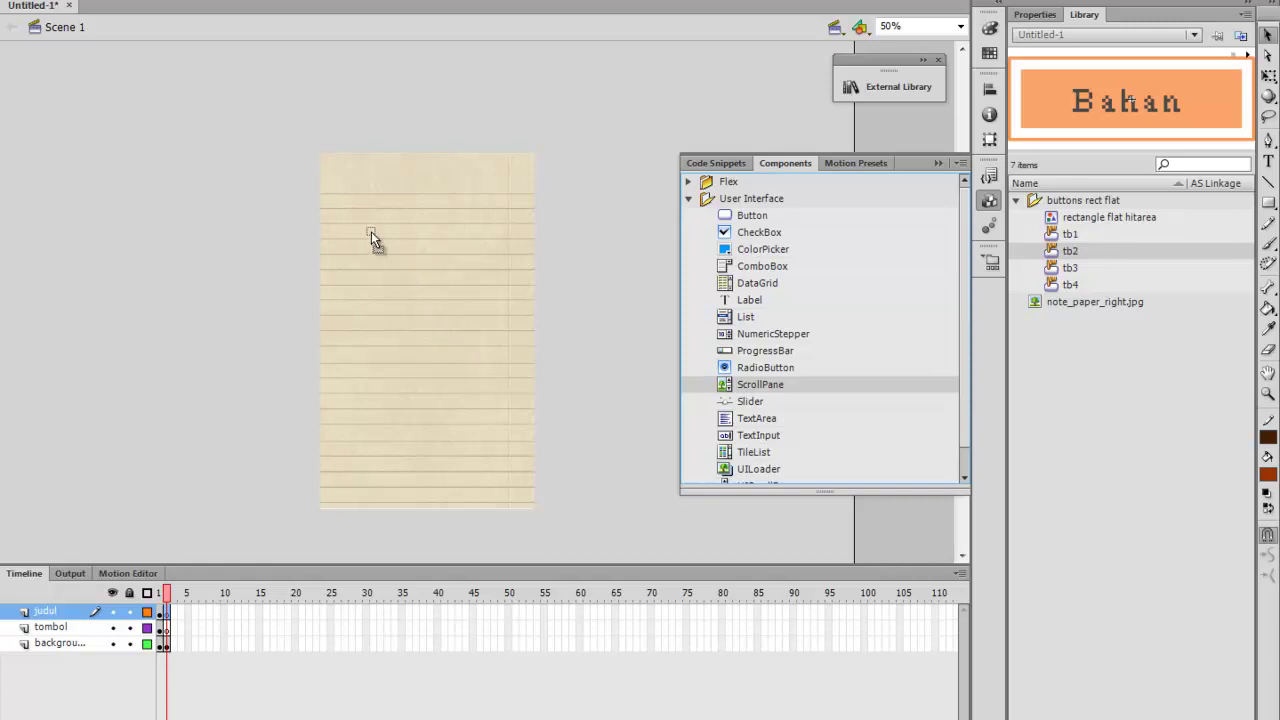
drag(364, 237, 342, 197)
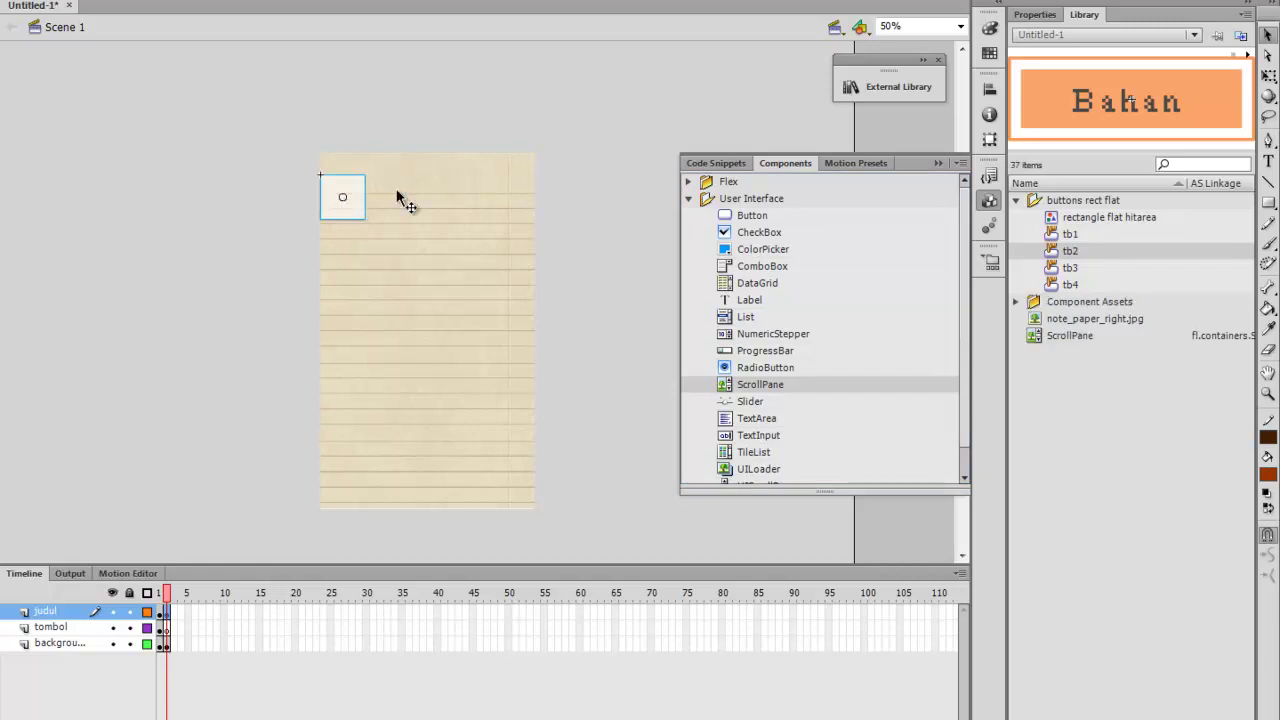
click(939, 162)
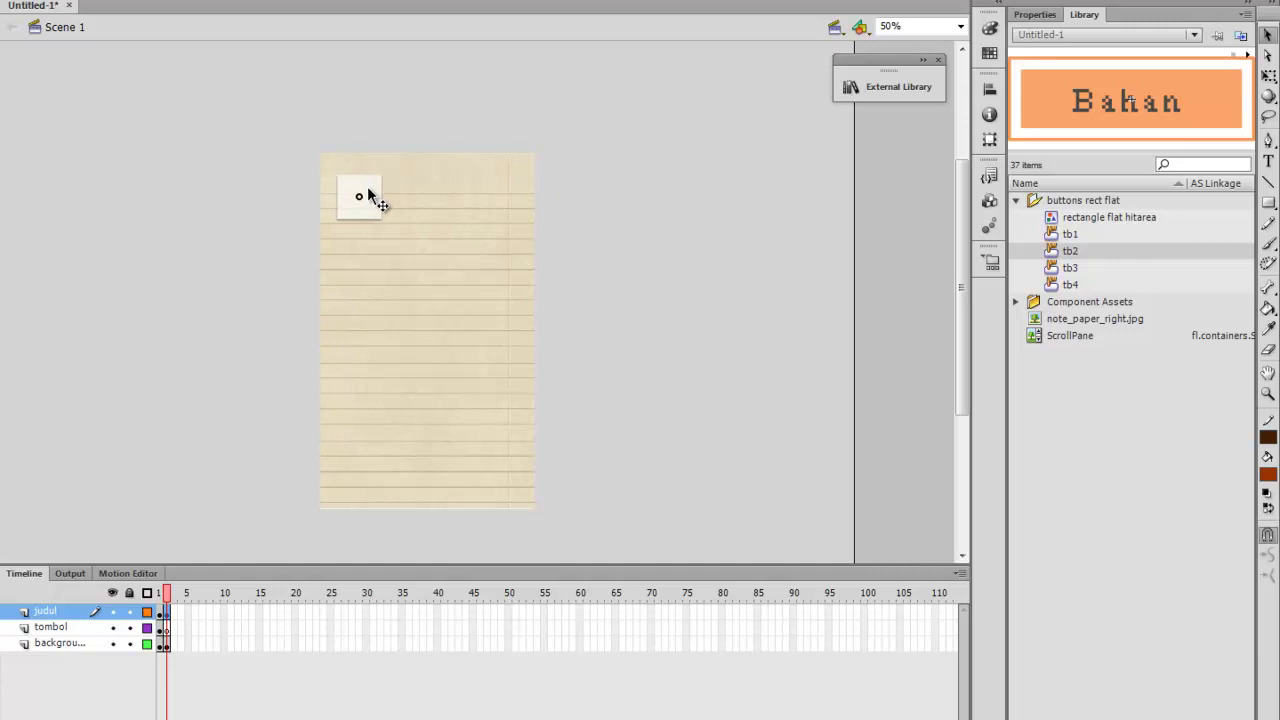
drag(368, 187, 360, 215)
Stretch the ScrollPane with Free Transform to cover most of the lined page
click(1267, 80)
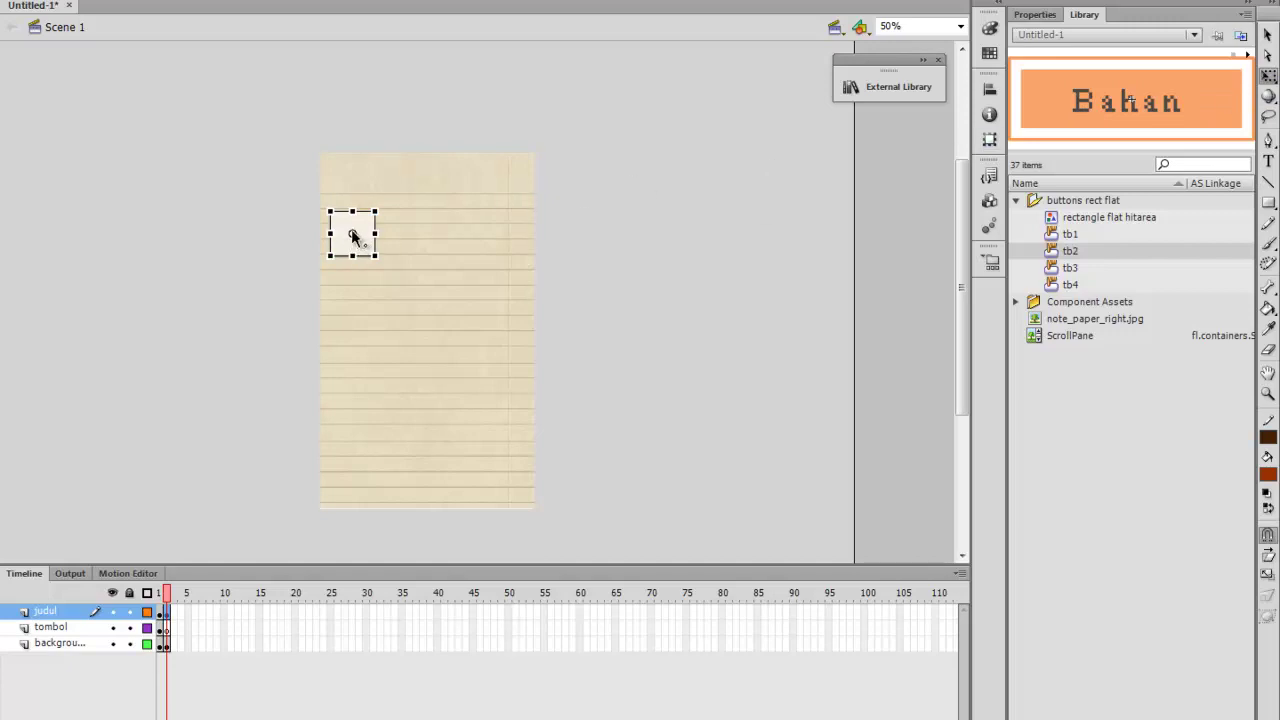
drag(352, 236, 330, 213)
drag(378, 260, 525, 335)
drag(427, 334, 424, 488)
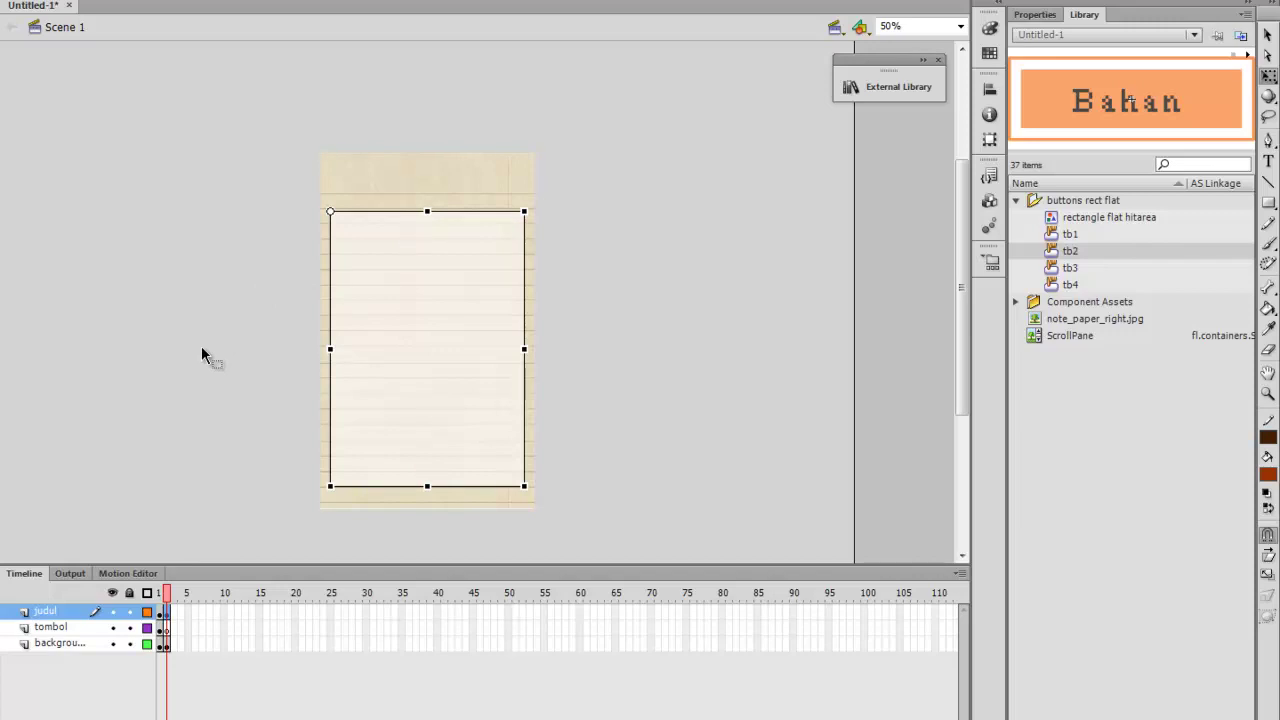
Set the ScrollPane's size to W 437 and H 618 in the Properties panel
click(672, 276)
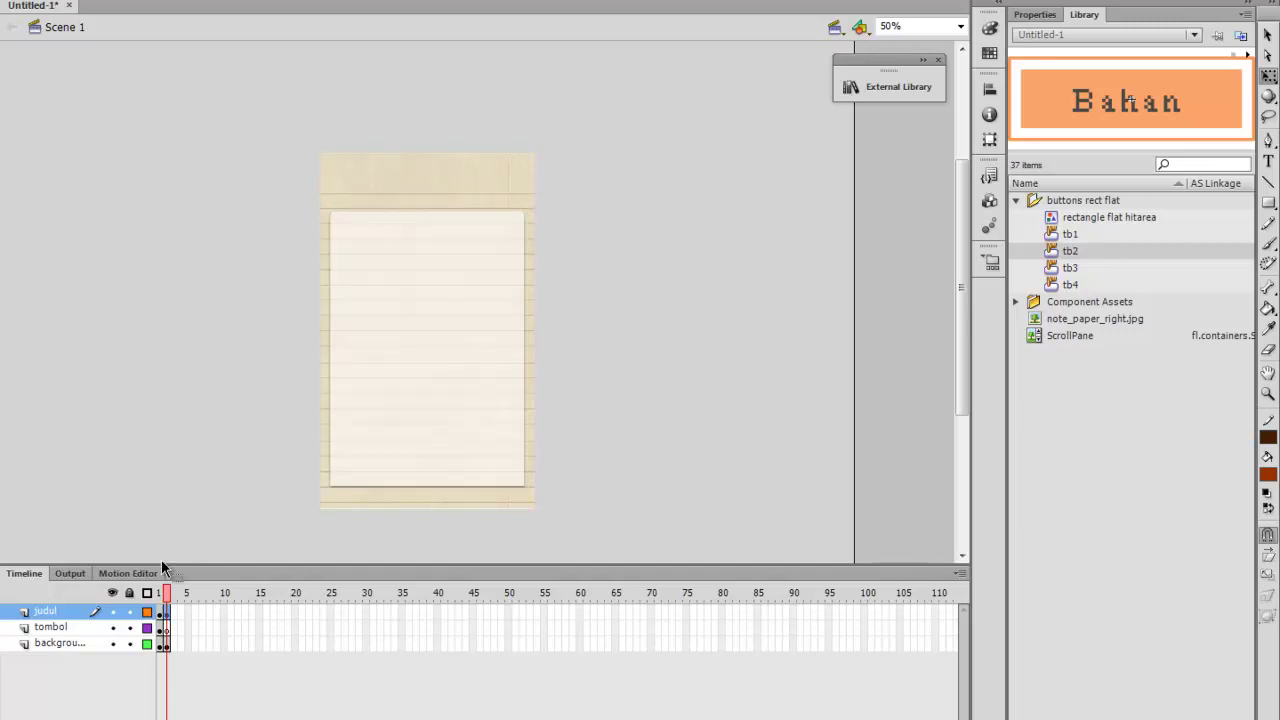
click(456, 251)
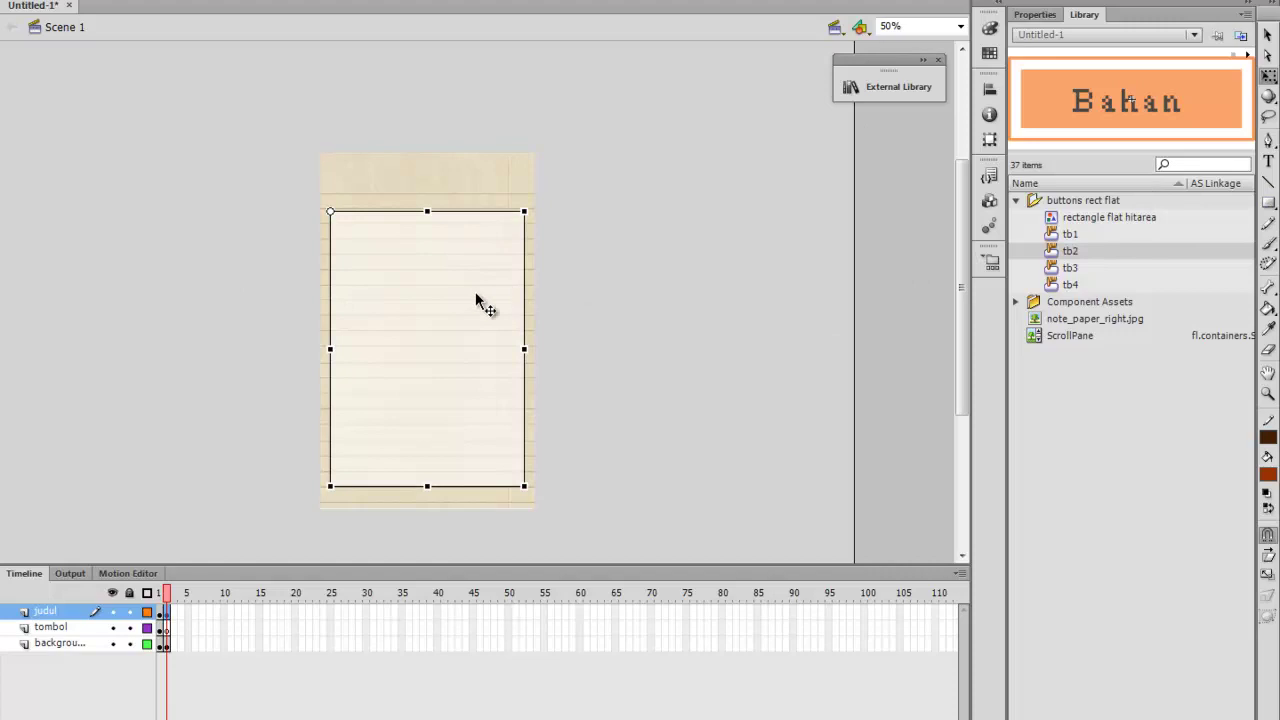
click(1034, 14)
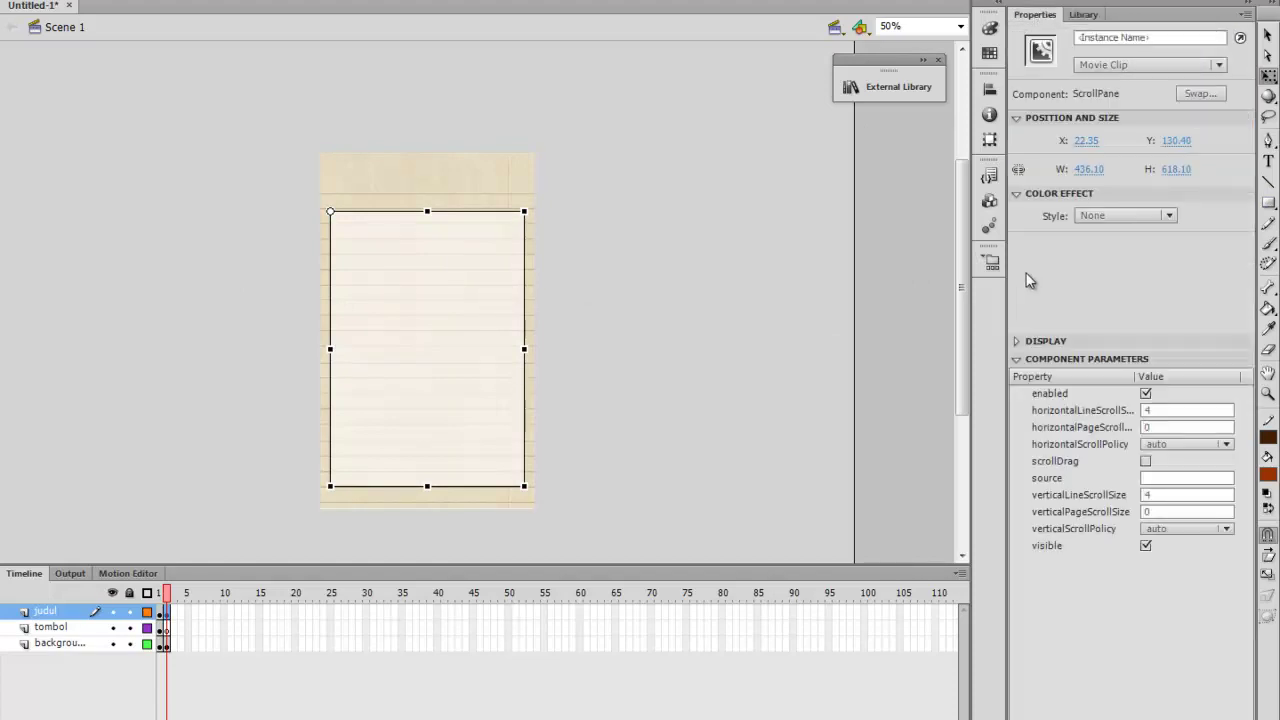
click(1090, 169)
text(4)
key(Return)
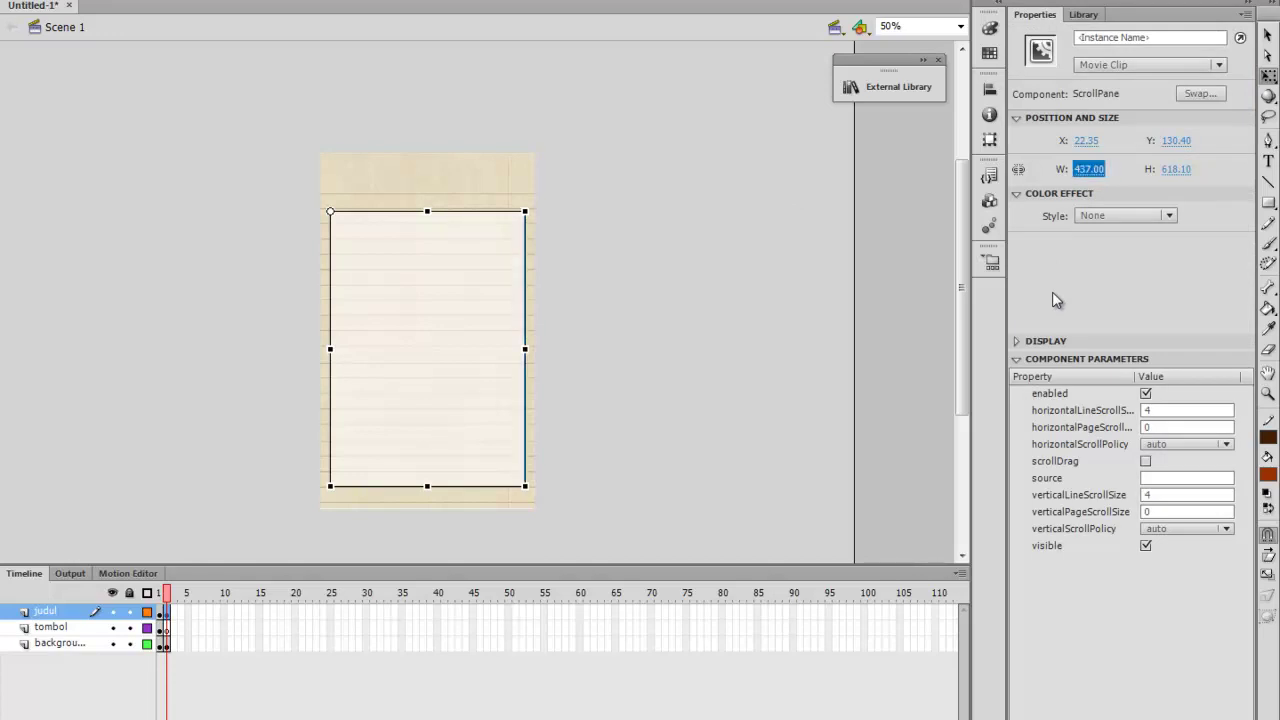
click(1178, 169)
text(6)
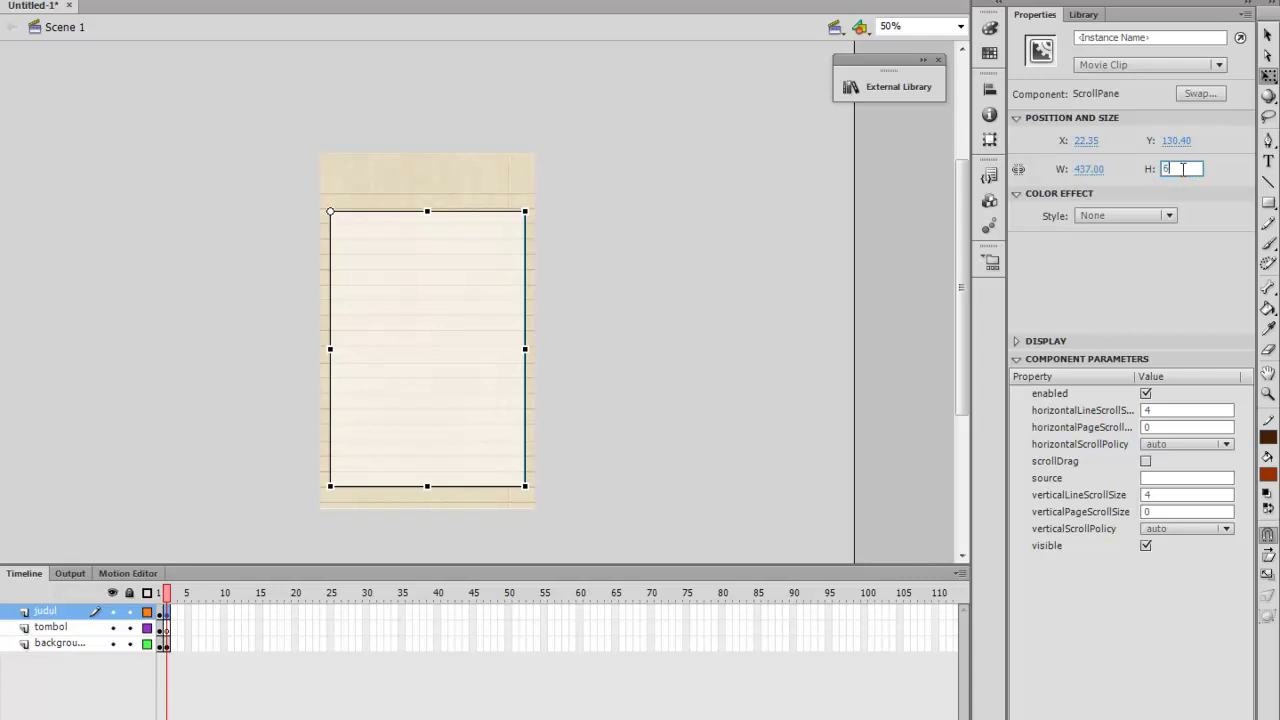
key(Return)
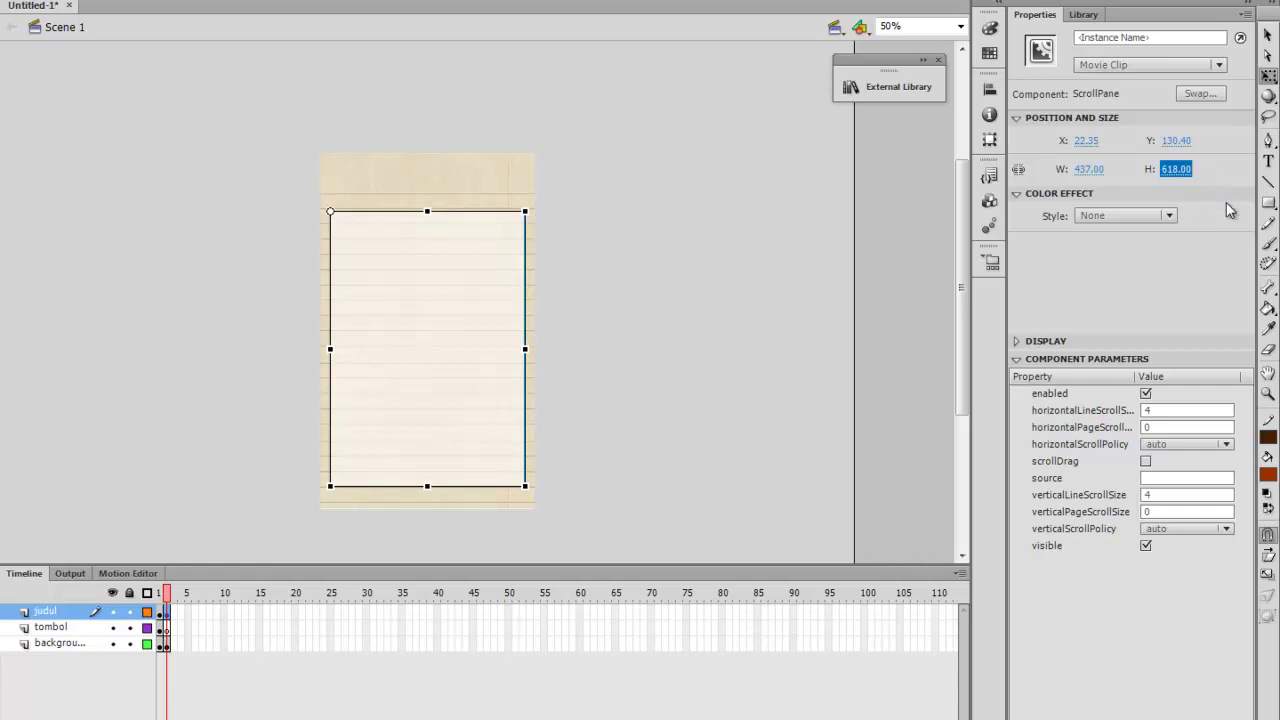
click(1268, 202)
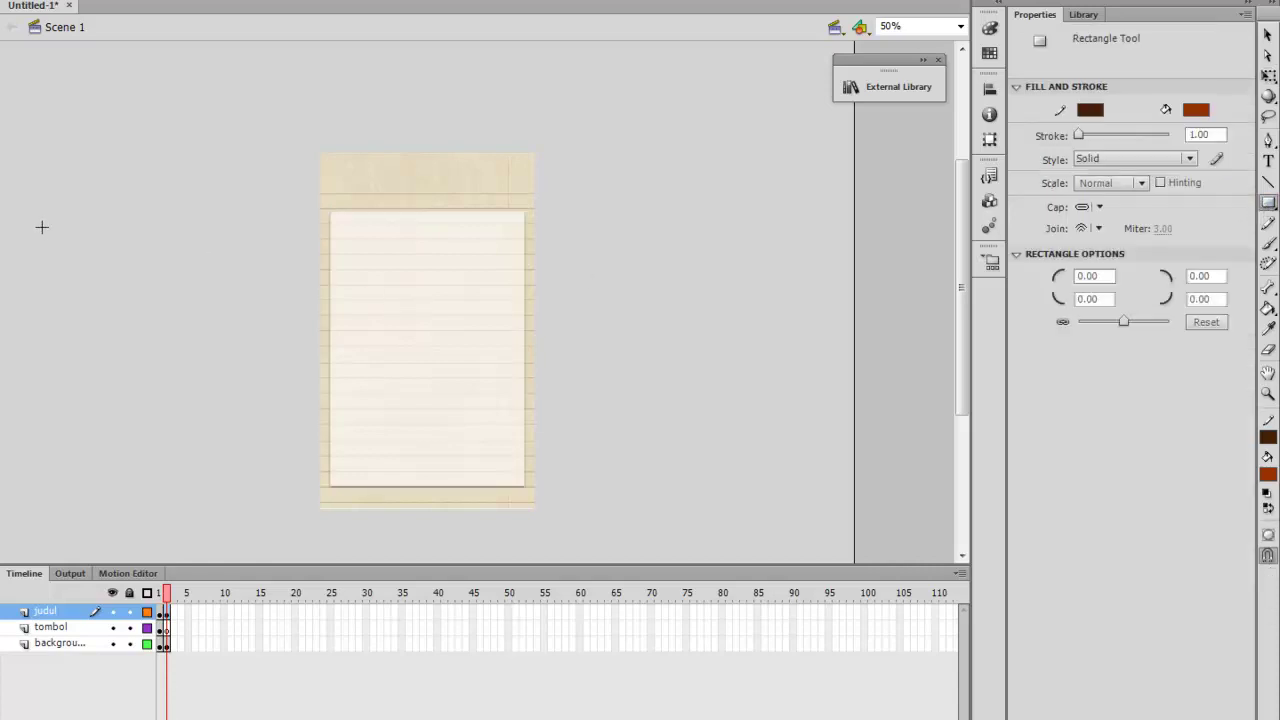
Draw a bar left of the paper and remove its outline stroke
drag(58, 217, 253, 240)
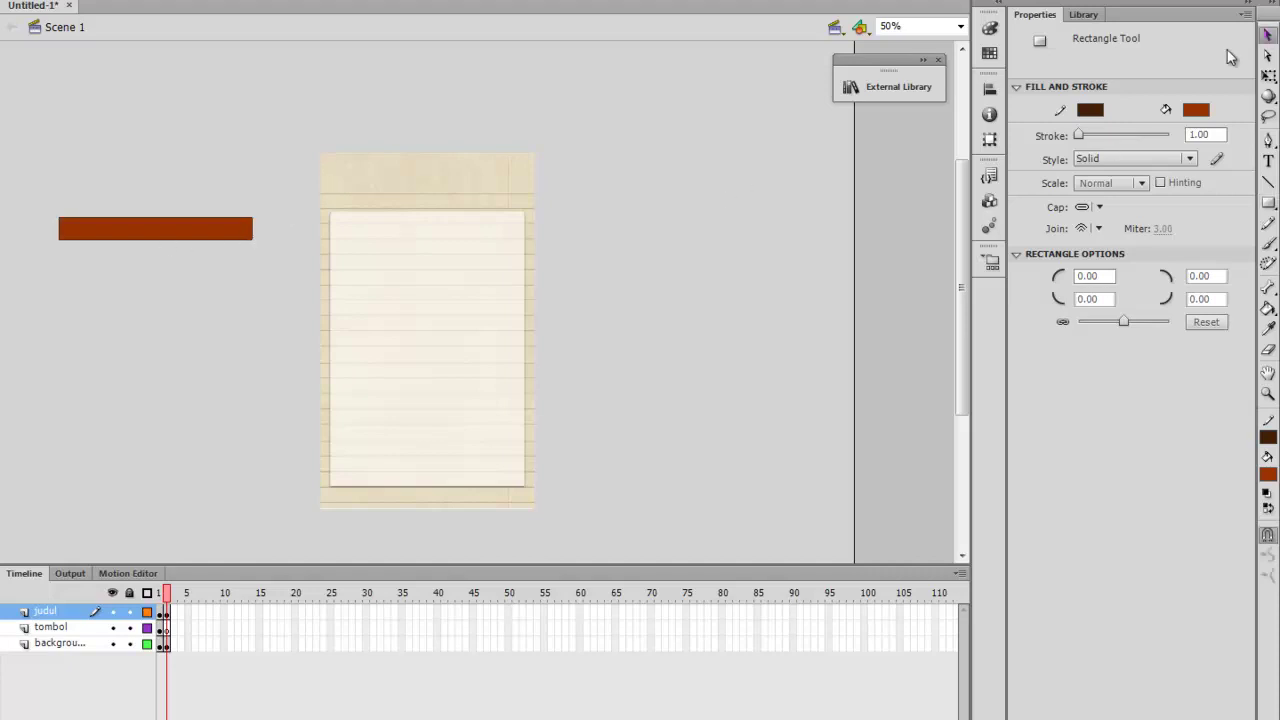
click(1268, 34)
click(158, 225)
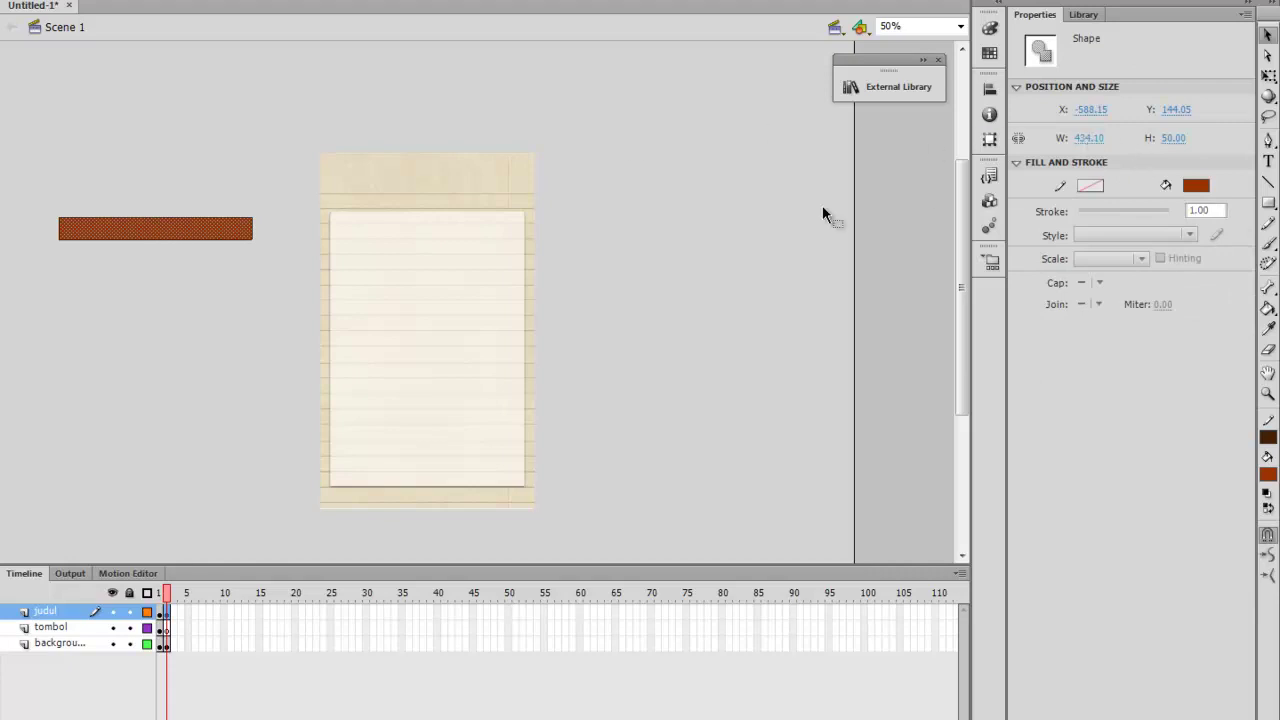
click(432, 349)
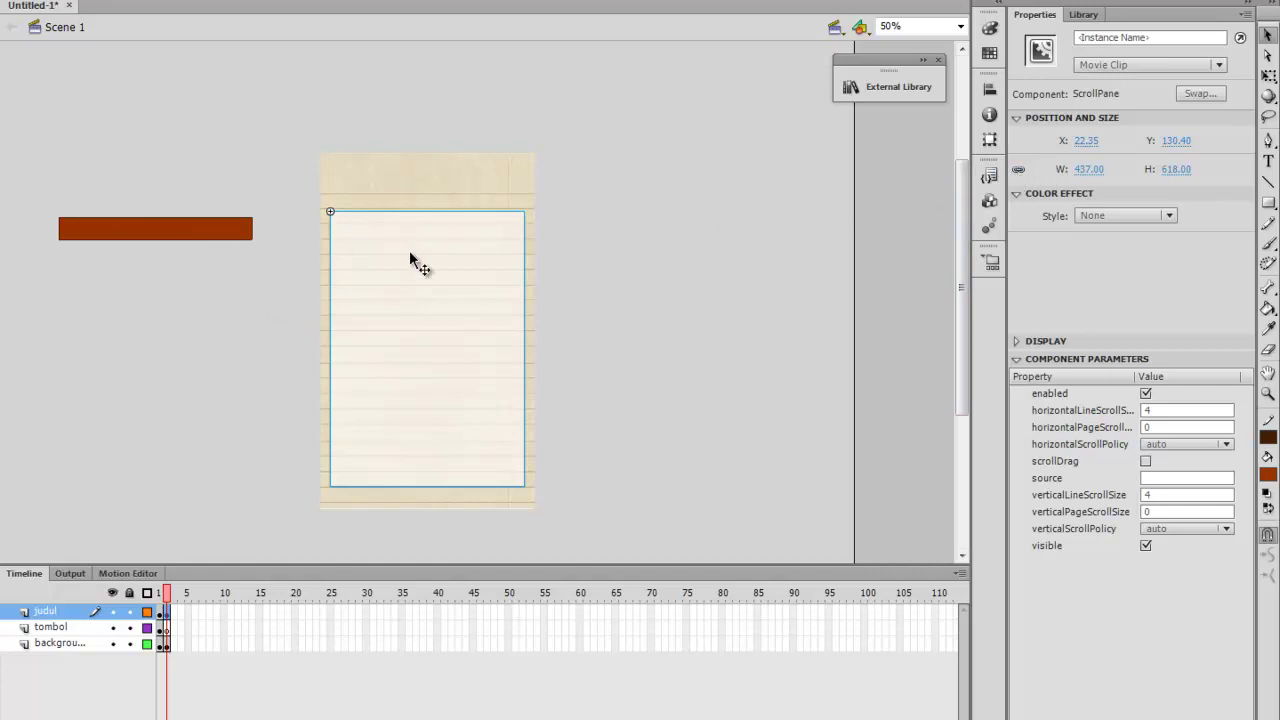
click(198, 237)
drag(194, 245, 194, 325)
drag(43, 210, 259, 257)
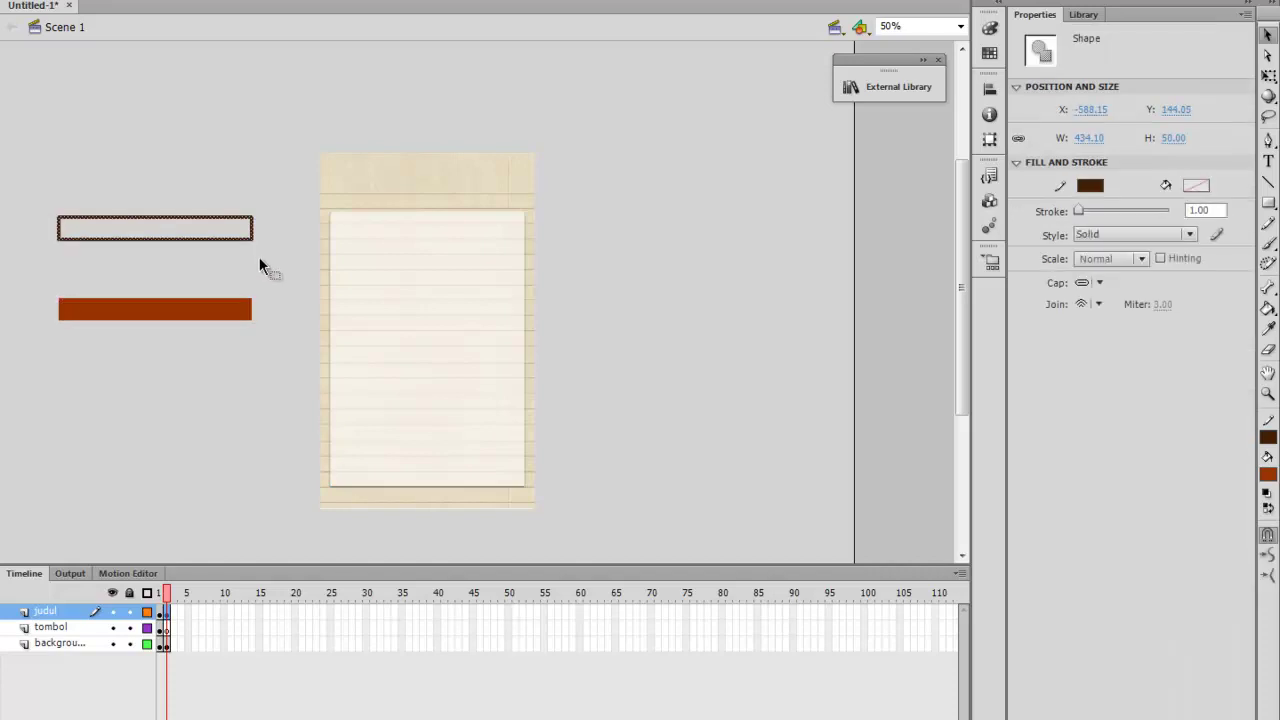
key(Delete)
drag(147, 313, 151, 238)
Make the bar 437 wide with a white fill
click(1090, 137)
text(43)
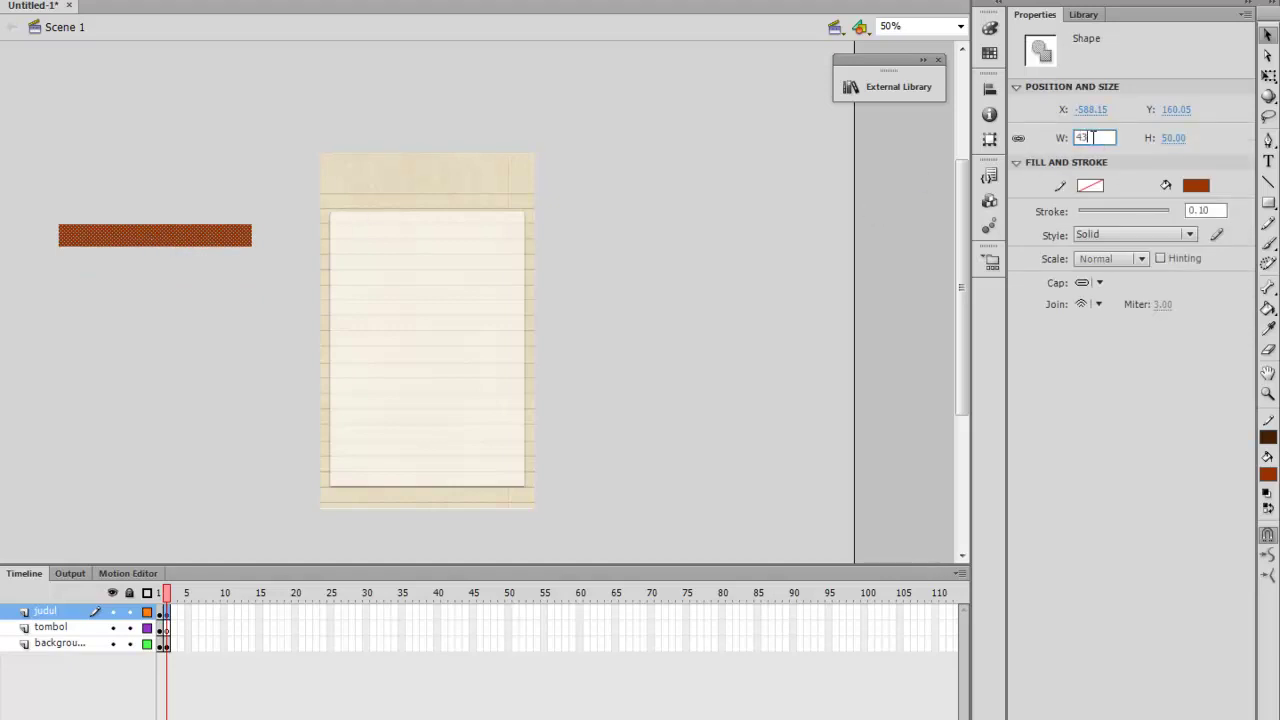
text(7)
key(Return)
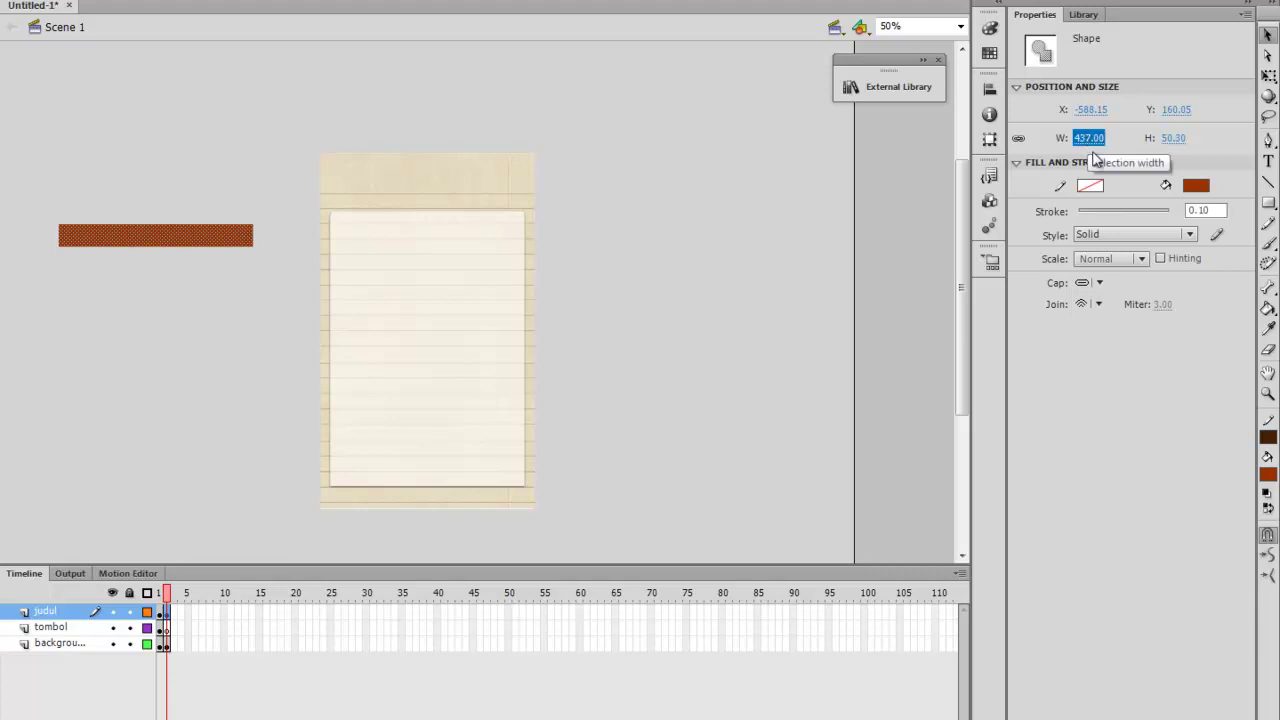
click(1197, 186)
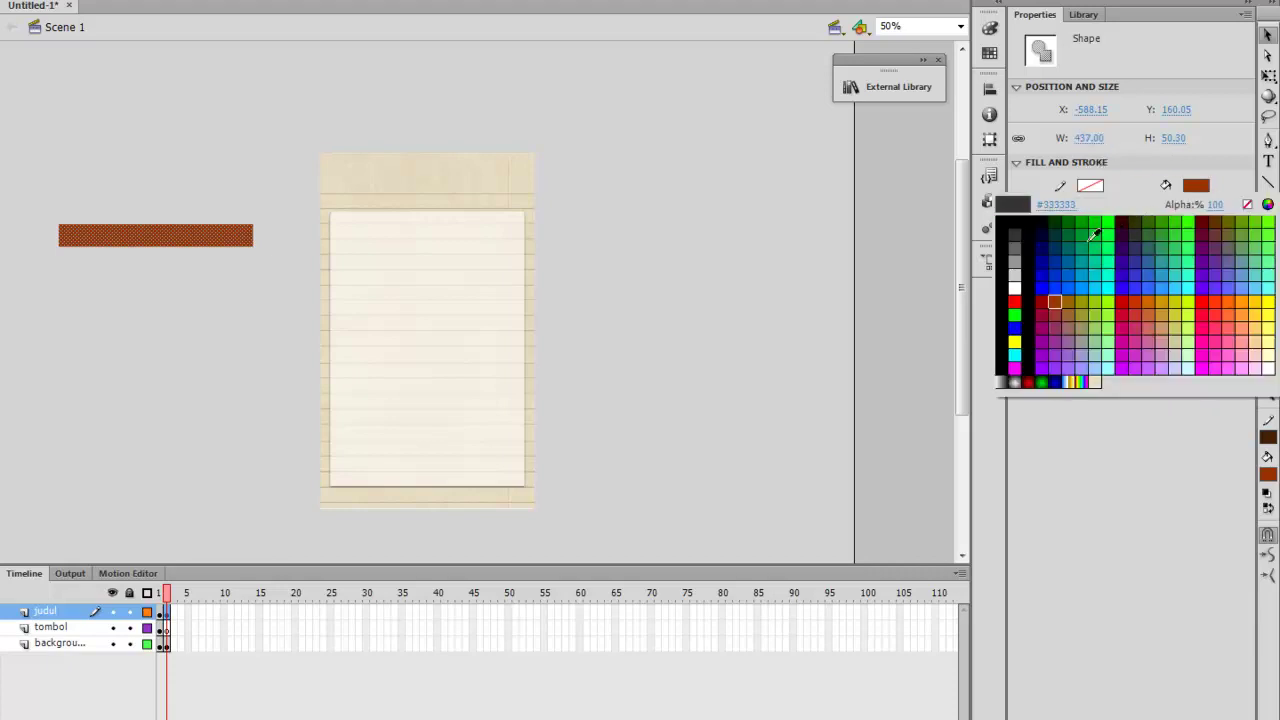
click(1019, 287)
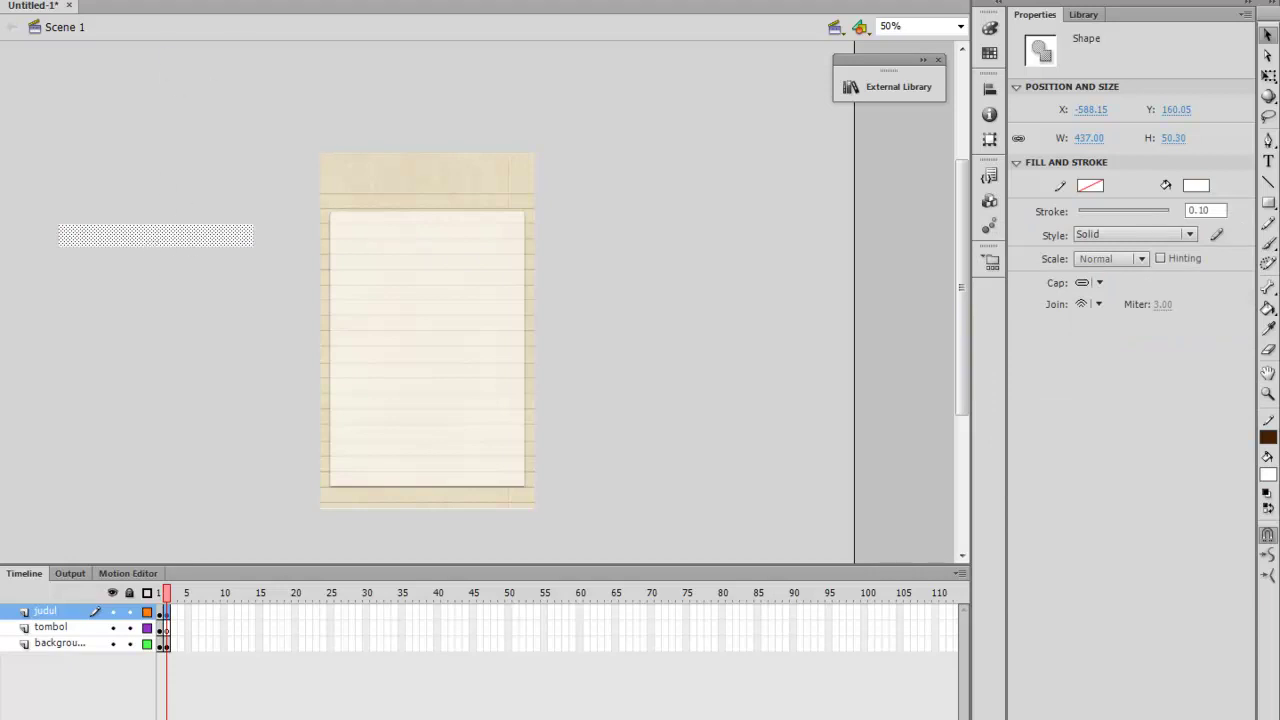
Convert the white bar into a movie clip symbol named penj
key(alt+m)
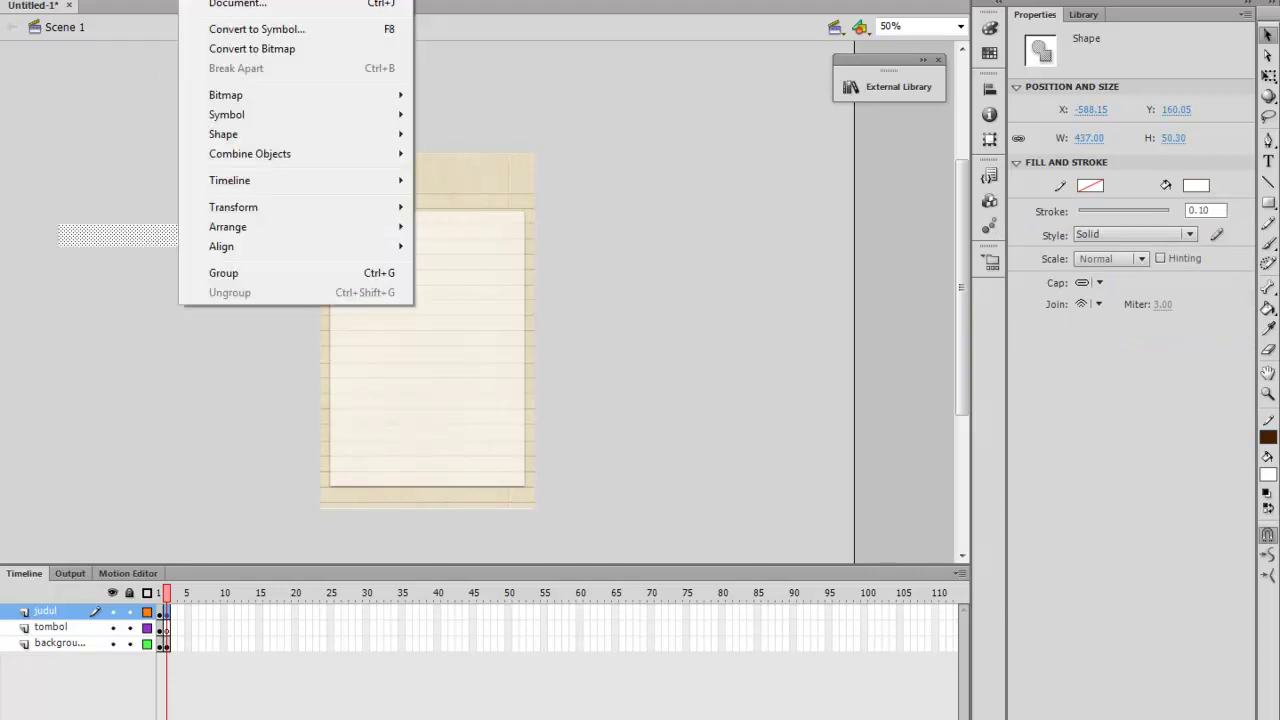
click(228, 32)
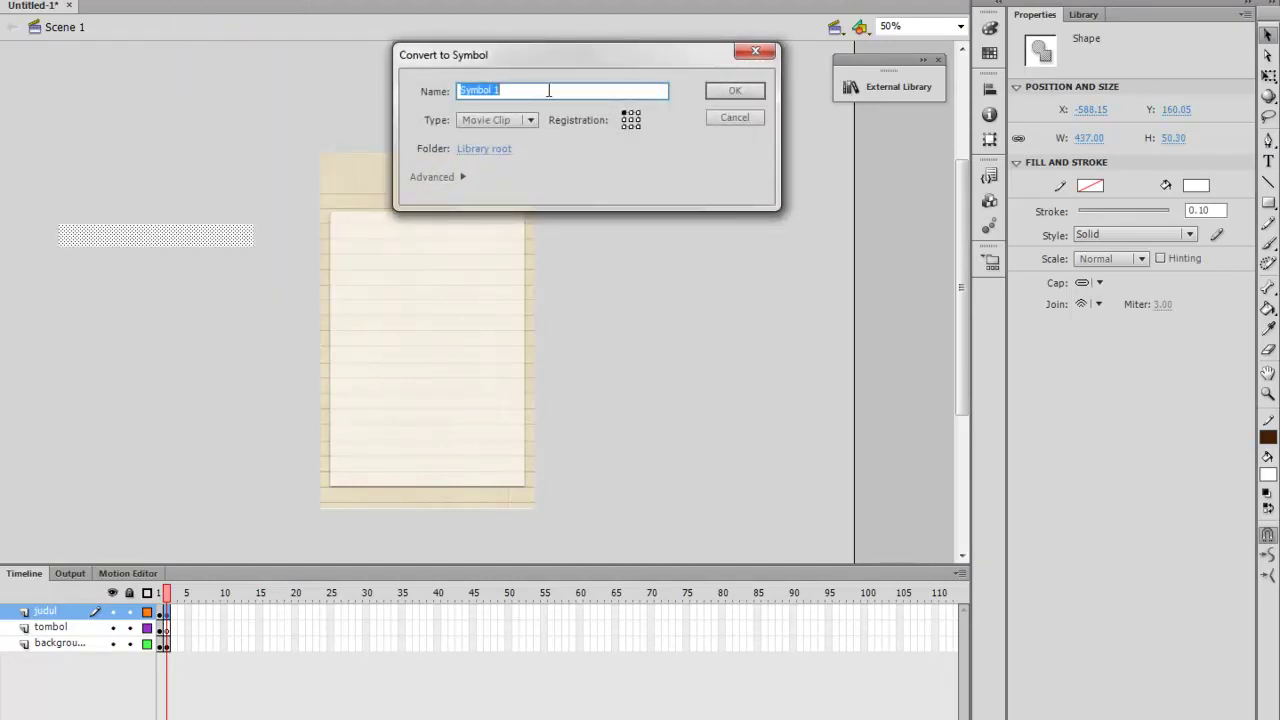
text(penj)
click(708, 91)
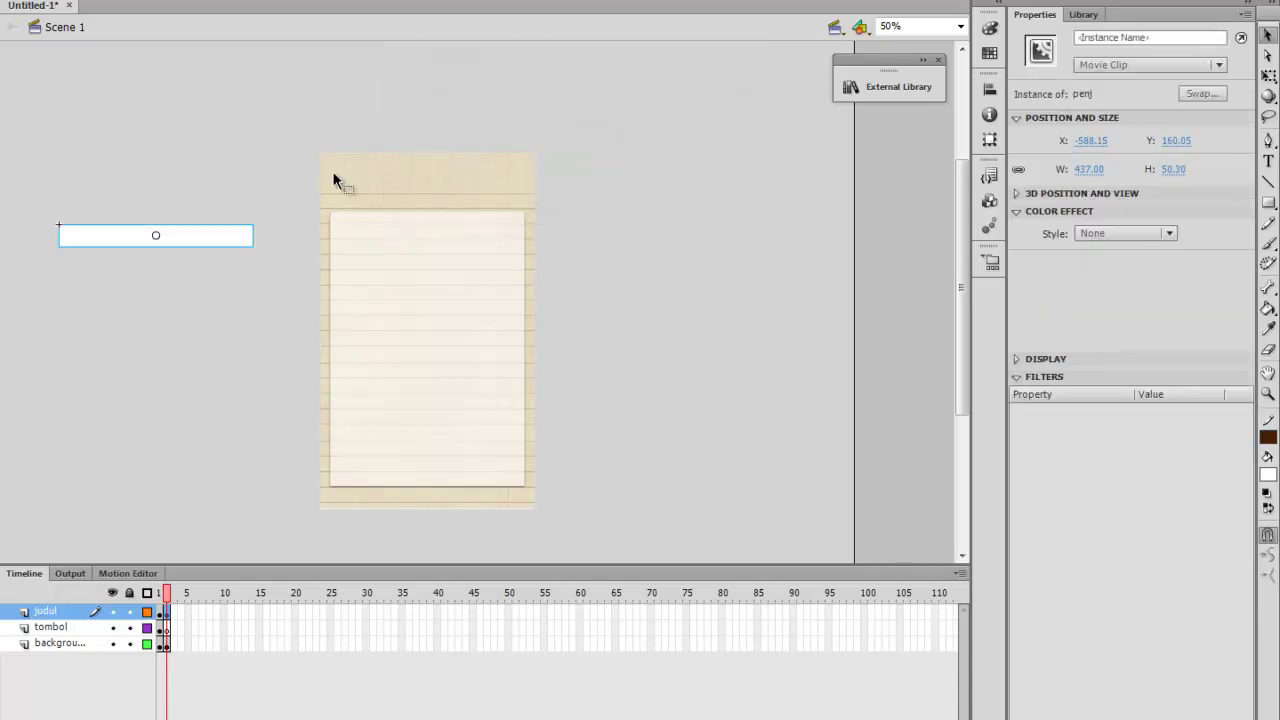
Edit penj at 100% zoom and switch over to Windows Explorer
double_click(205, 243)
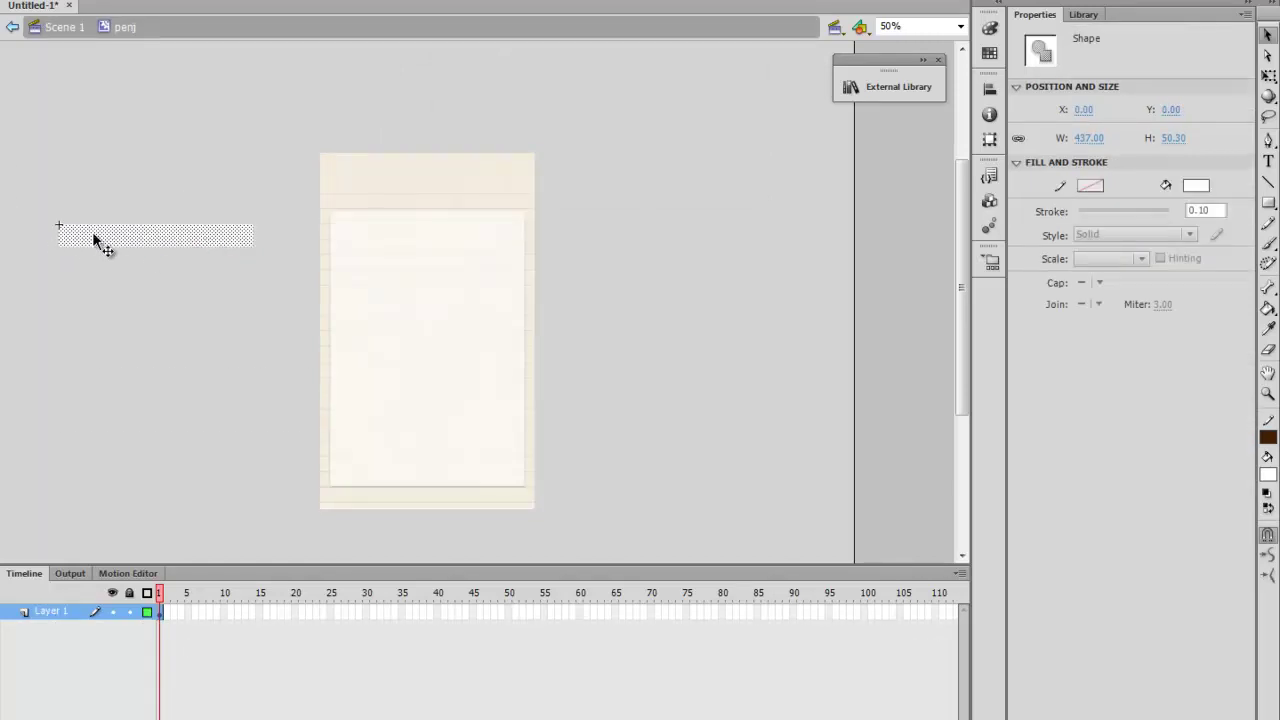
key(ctrl+equal)
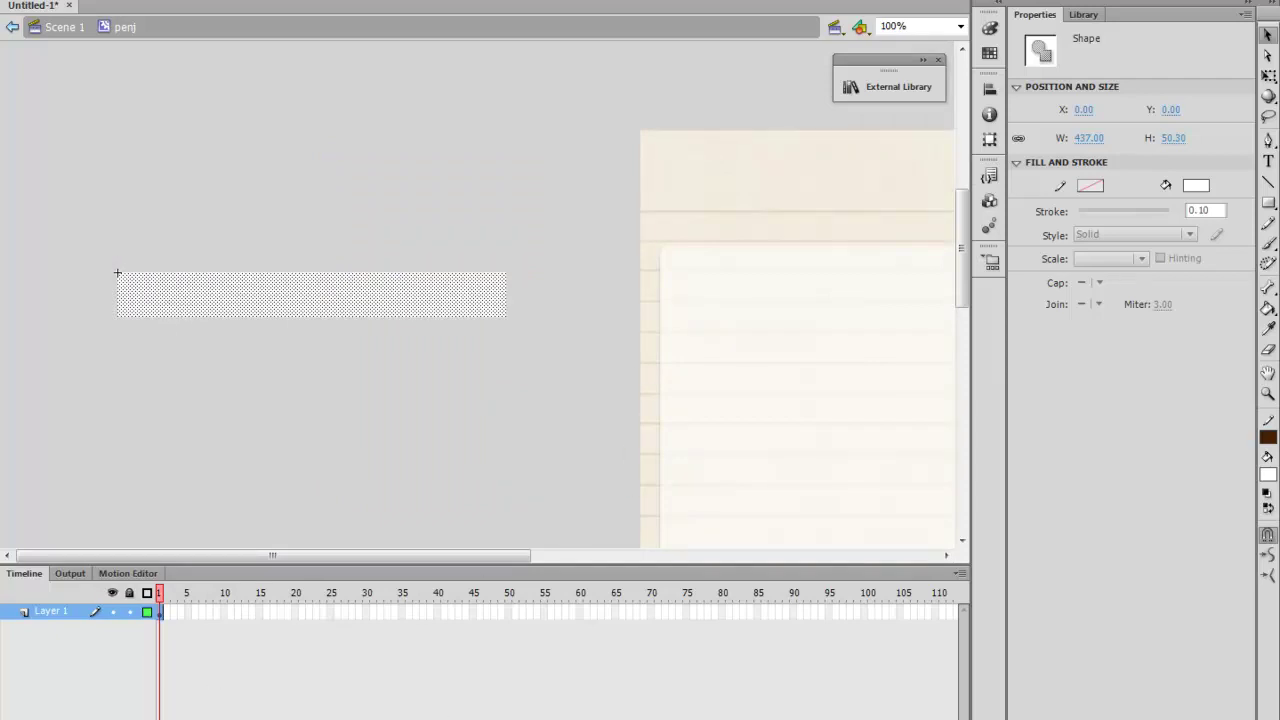
key(super+e)
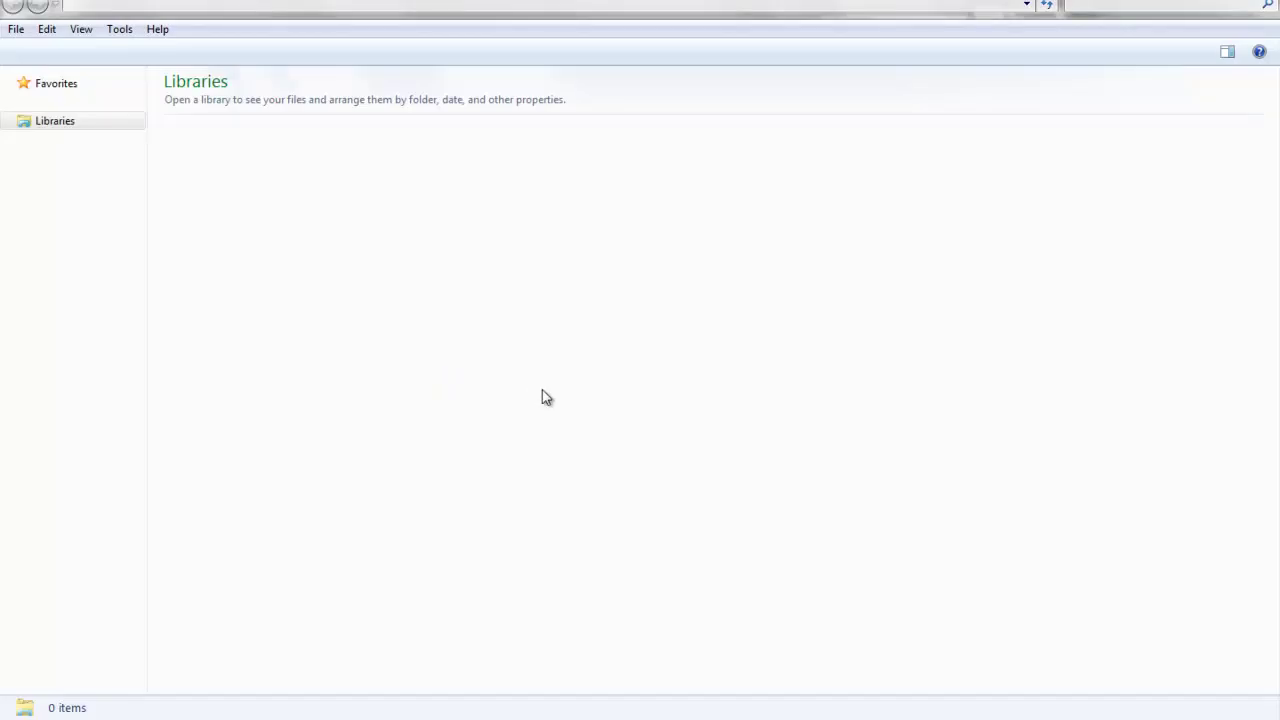
Open the resep nasi goreng Word document from the E: drive
click(125, 421)
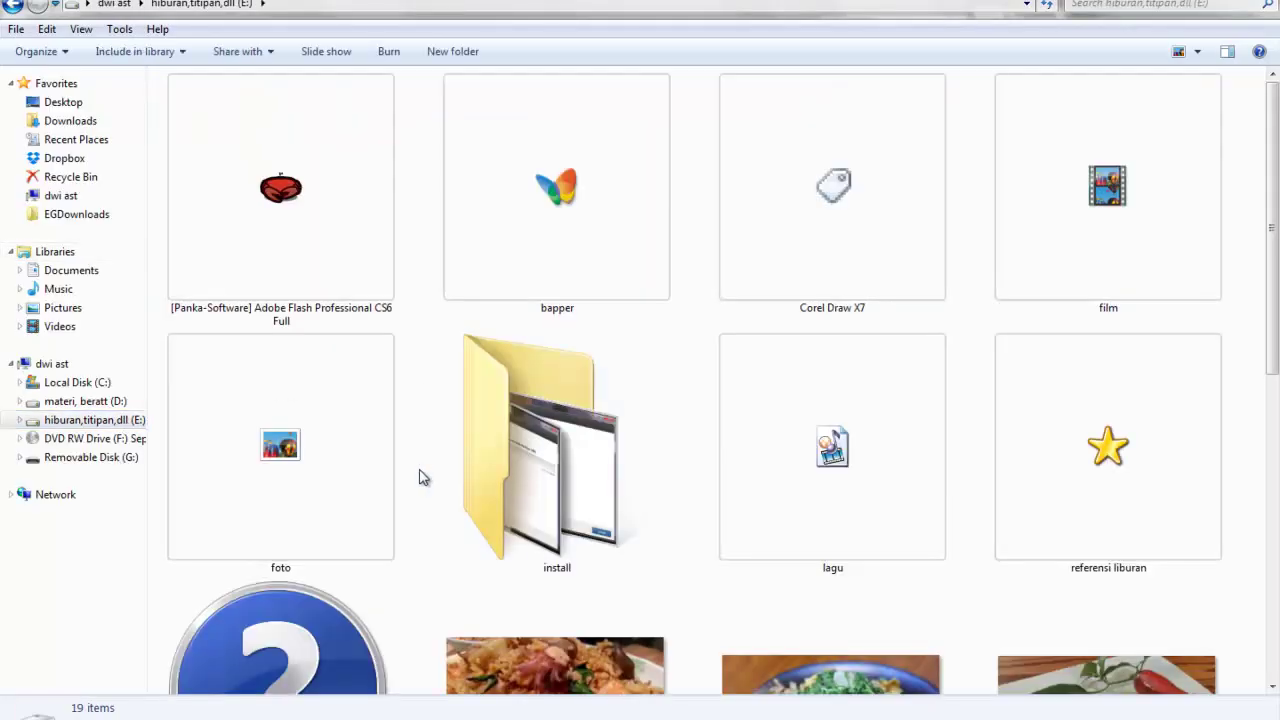
scroll(421, 477, down, 3)
scroll(422, 477, down, 2)
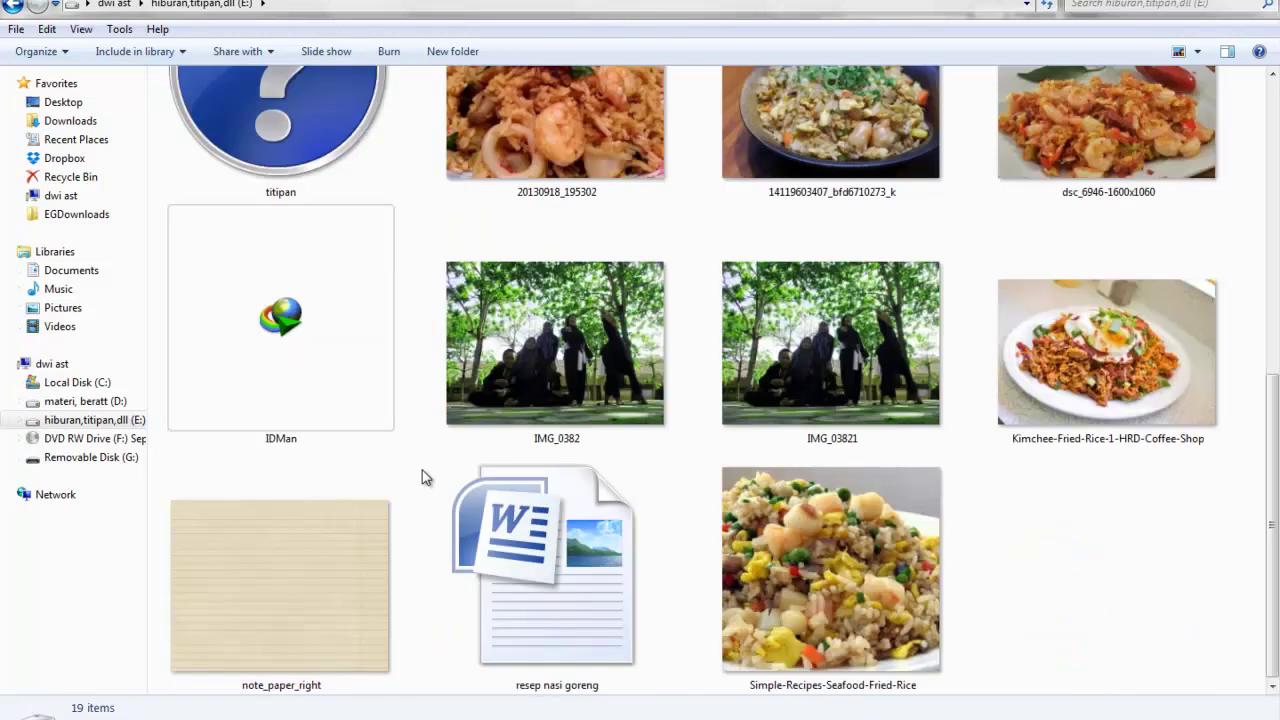
click(572, 527)
double_click(572, 527)
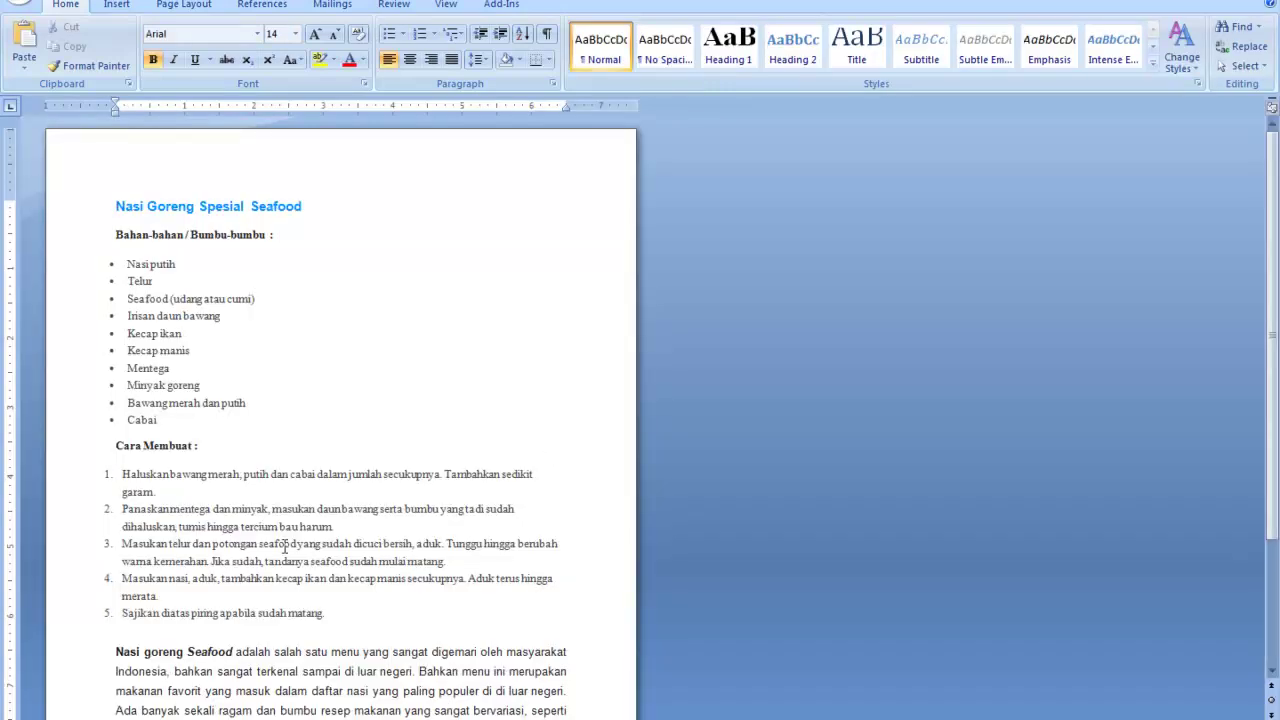
Copy the Nasi goreng Seafood description paragraph from the Word recipe
scroll(380, 530, down, 2)
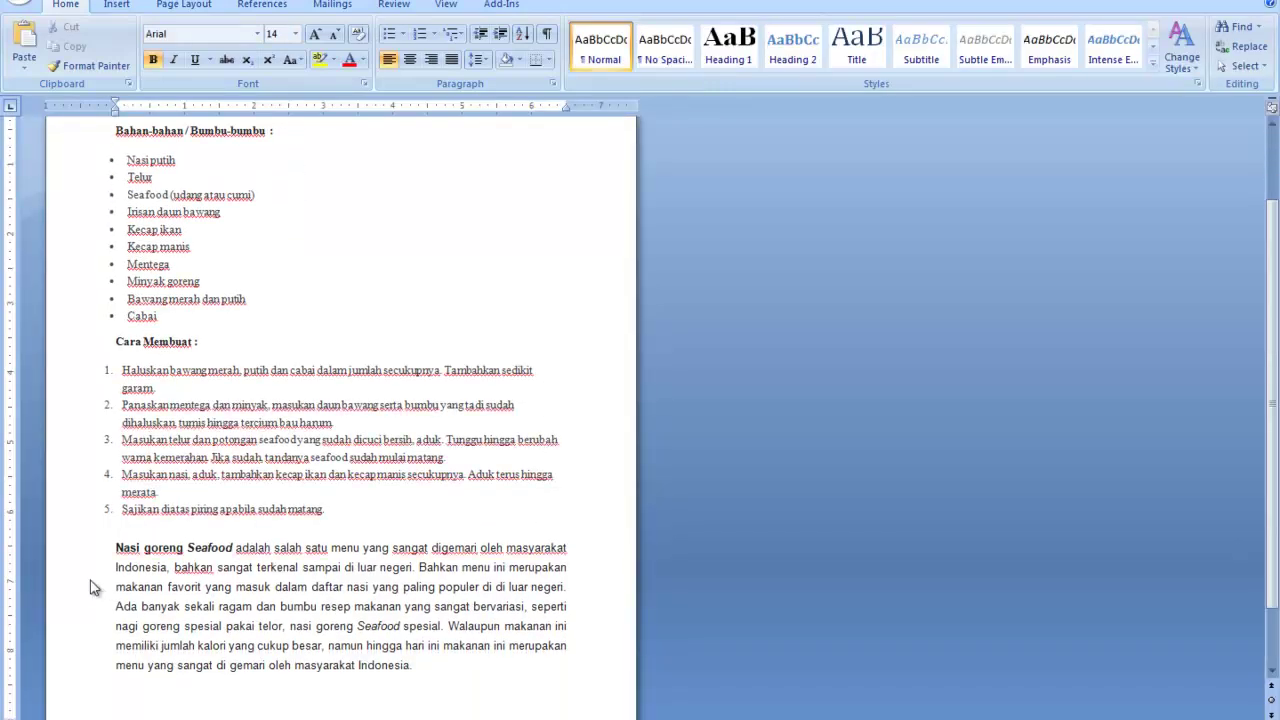
drag(116, 548, 421, 671)
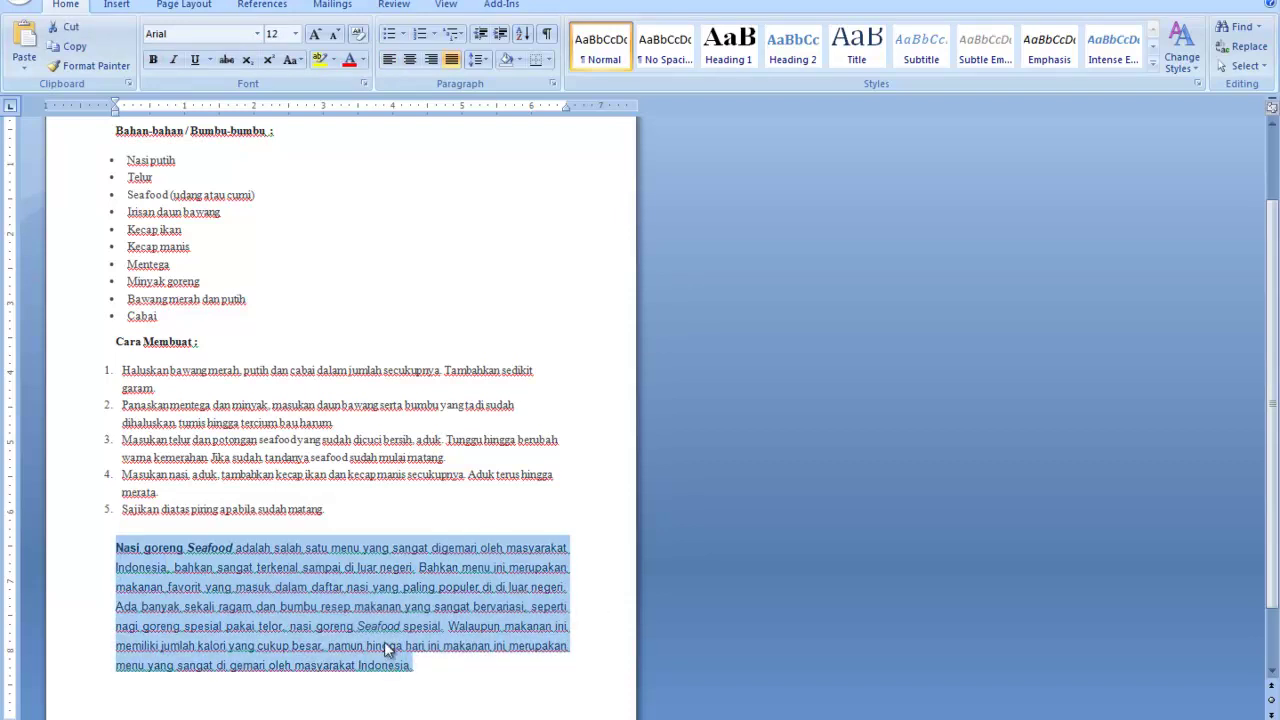
right_click(459, 580)
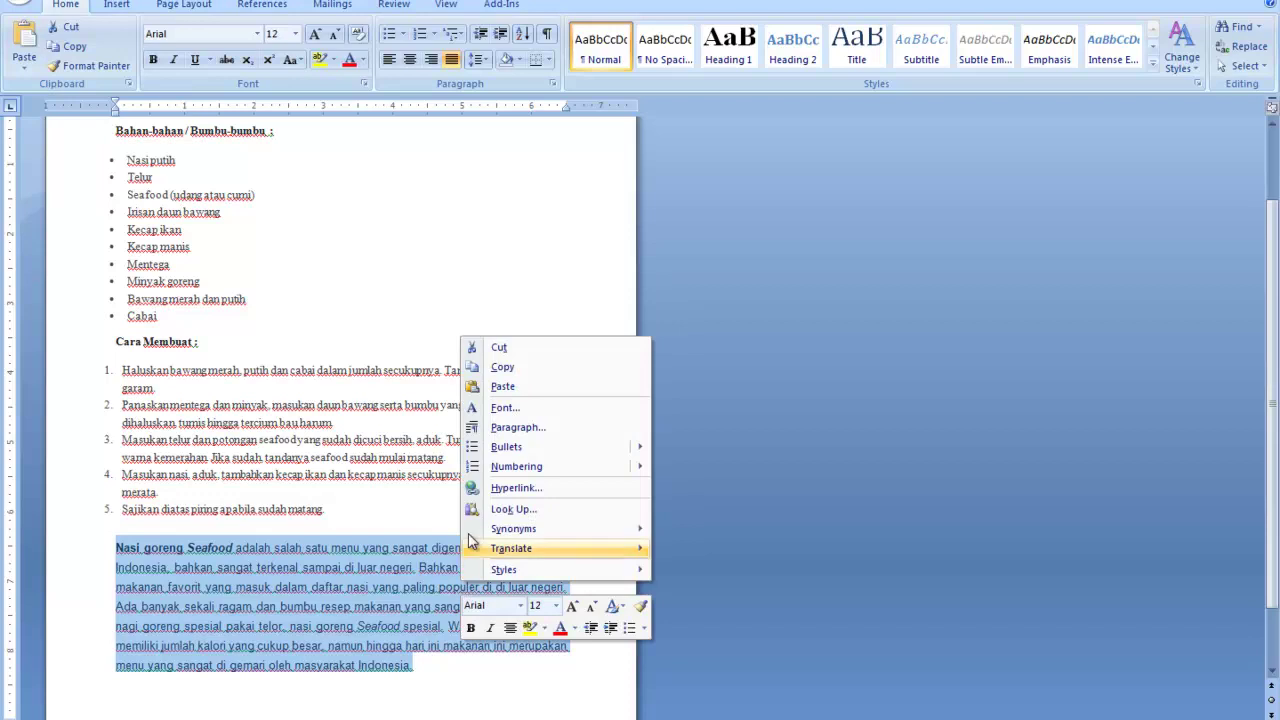
click(515, 370)
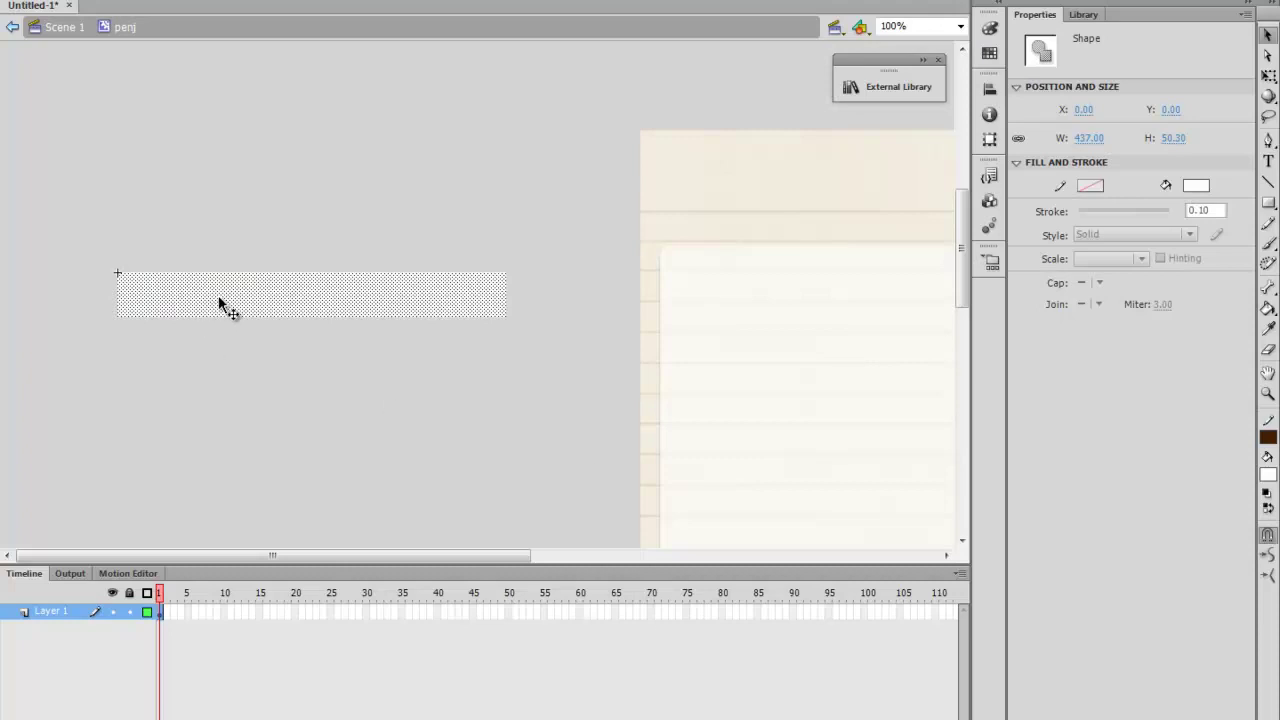
Paste the copied recipe paragraph beside the bar as text and set its size to 26 pt
key(ctrl+v)
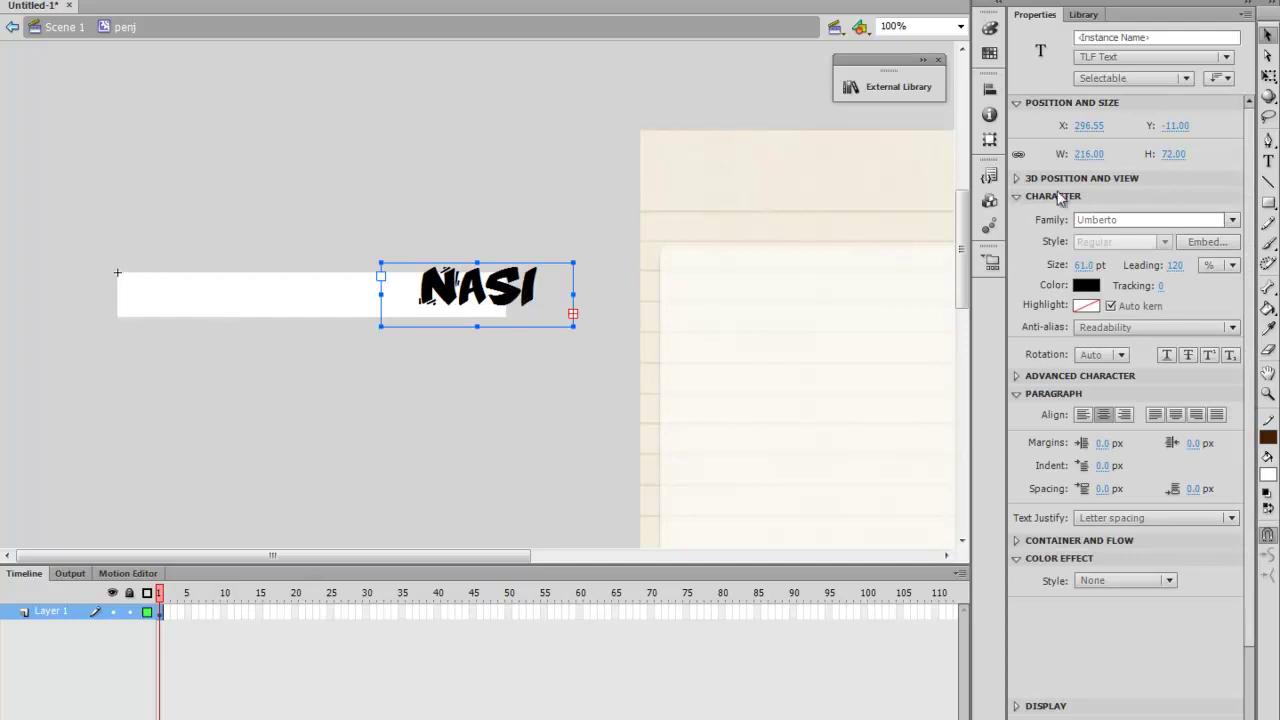
click(1268, 161)
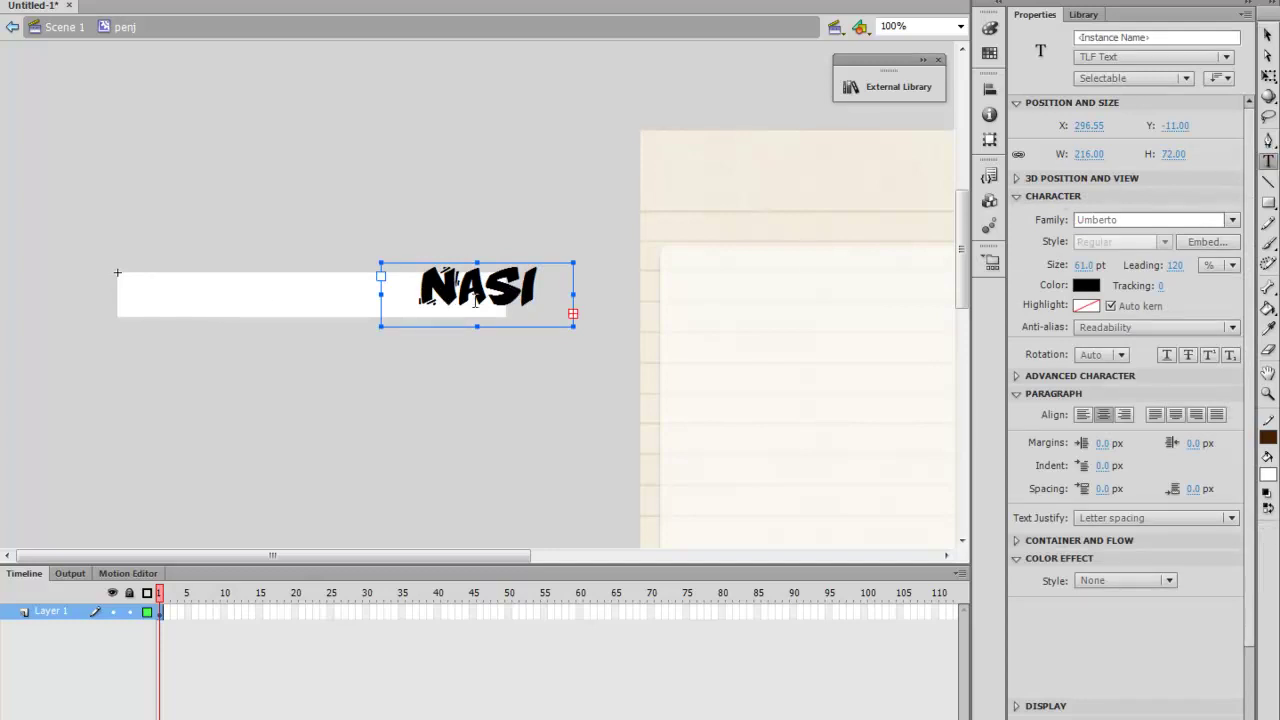
double_click(460, 288)
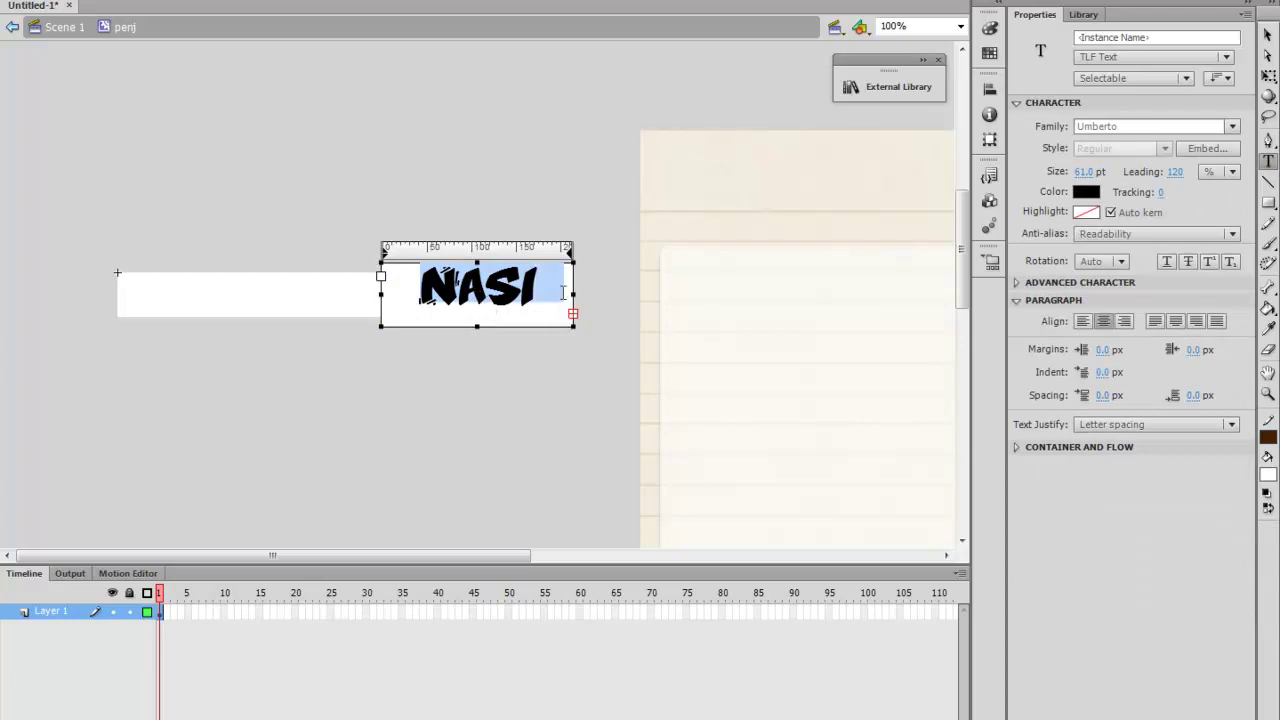
click(1085, 172)
text(41)
key(Return)
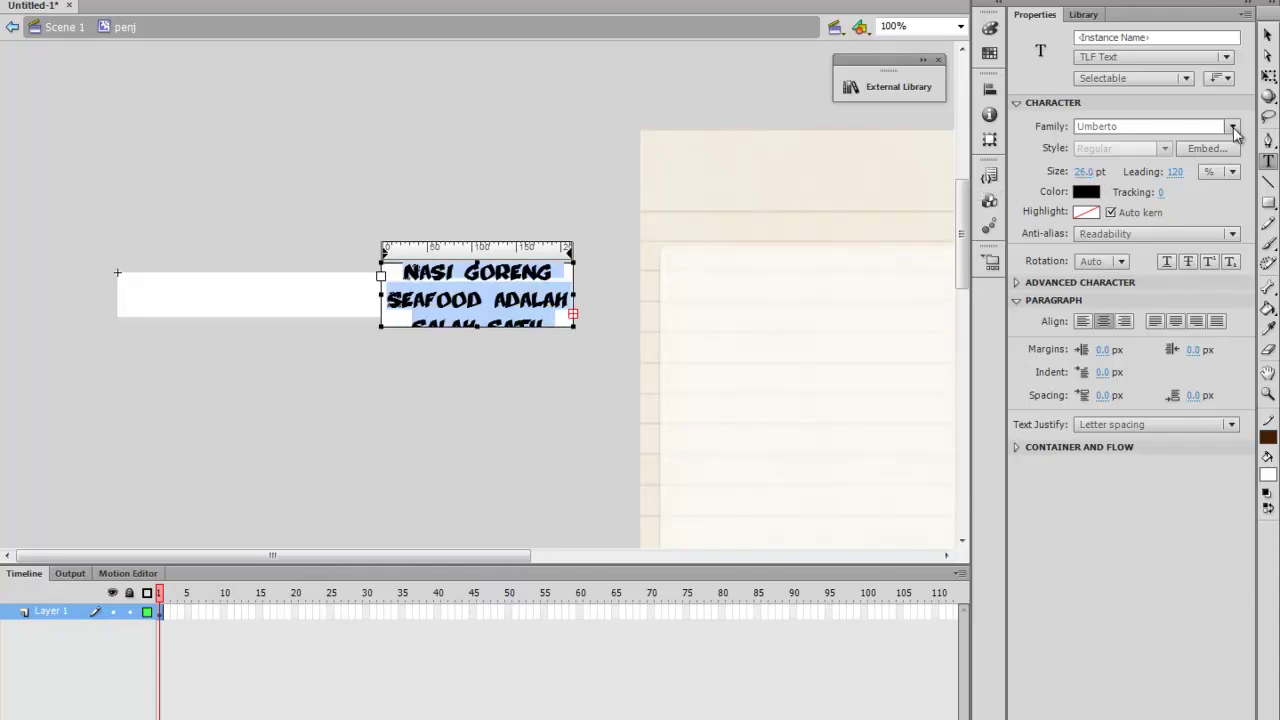
Browse the font families and try Claudette aime le Chocolat on the paragraph
click(1232, 126)
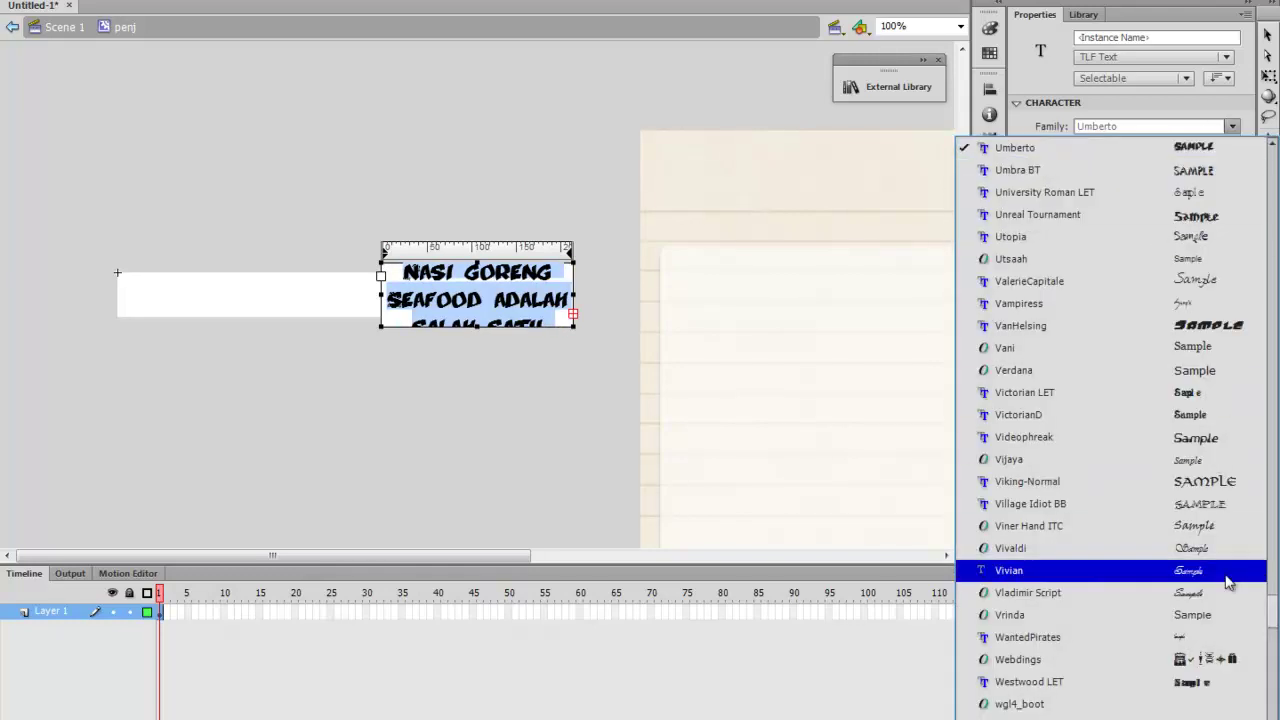
drag(1270, 608, 1266, 220)
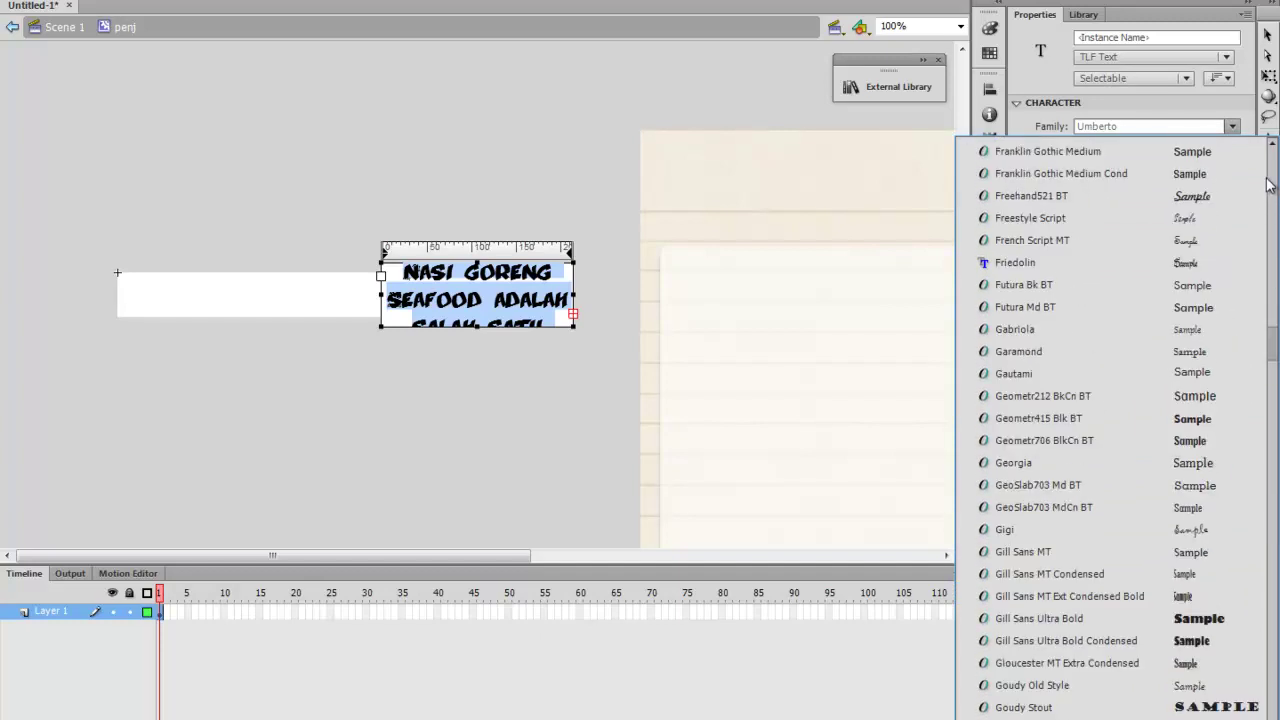
click(1269, 180)
drag(1270, 178, 1274, 264)
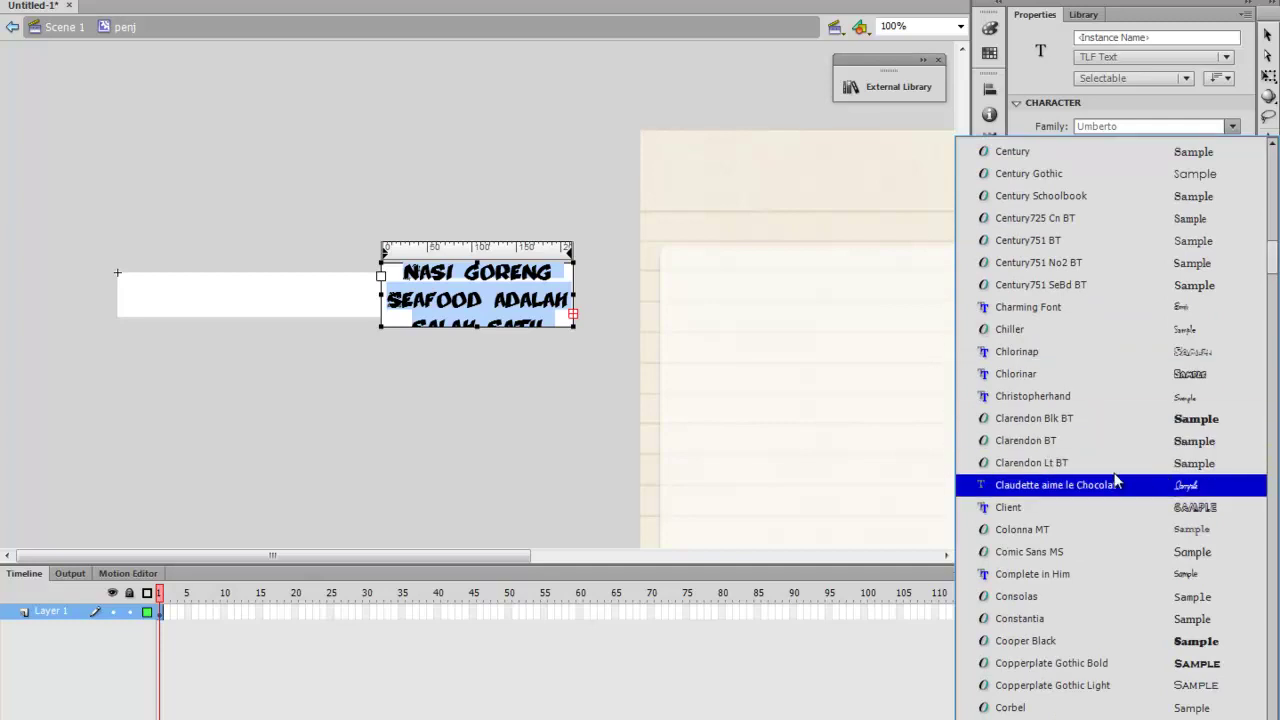
click(938, 486)
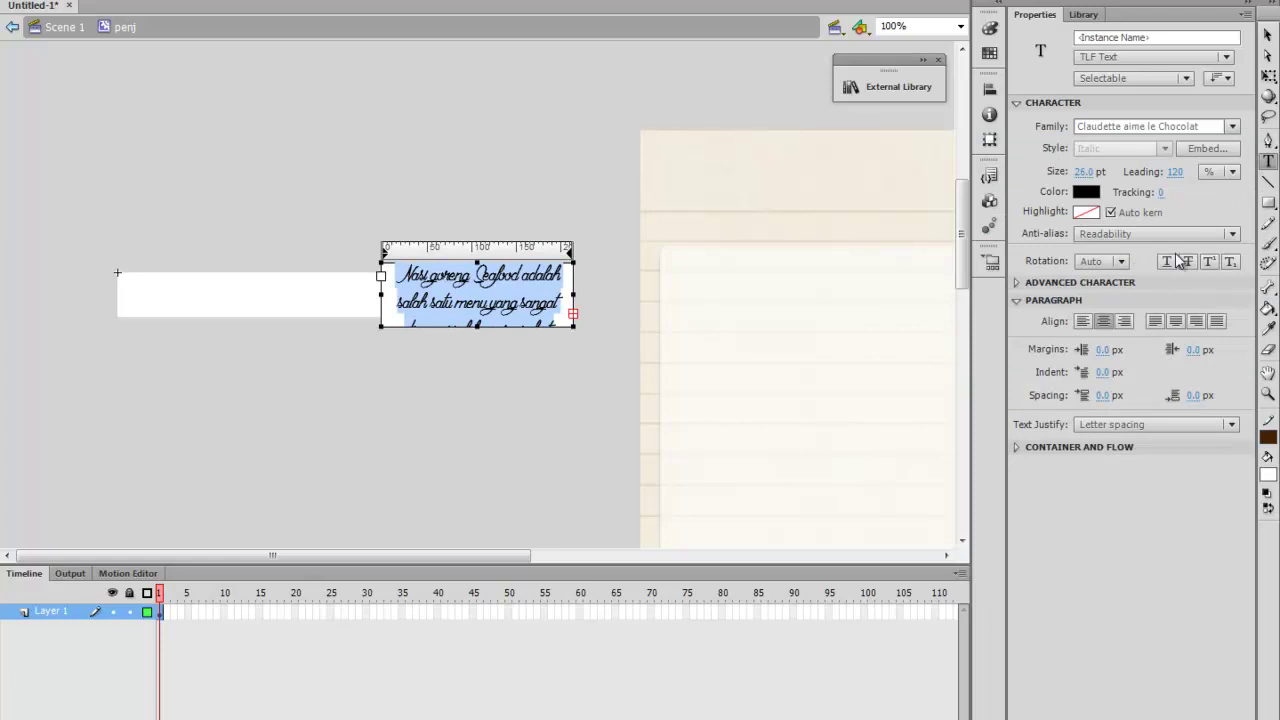
Change the paragraph font to Monotype Corsiva at 20 pt
click(1233, 126)
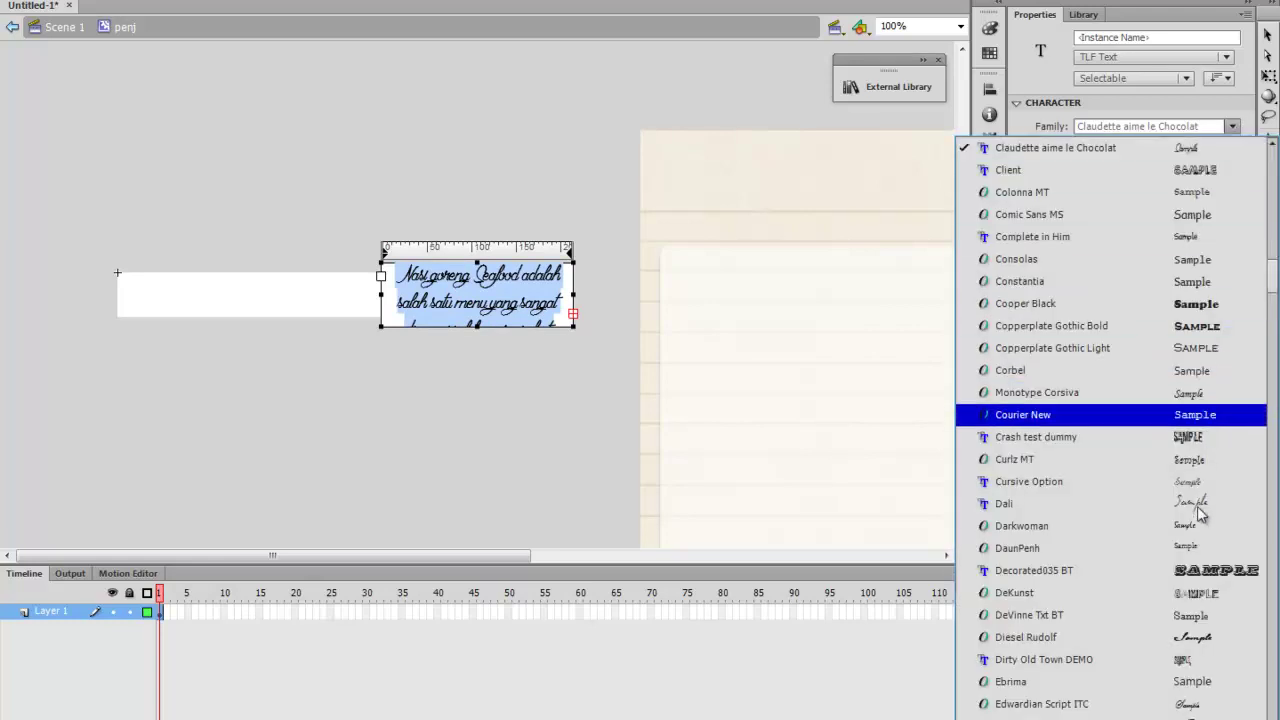
click(1208, 402)
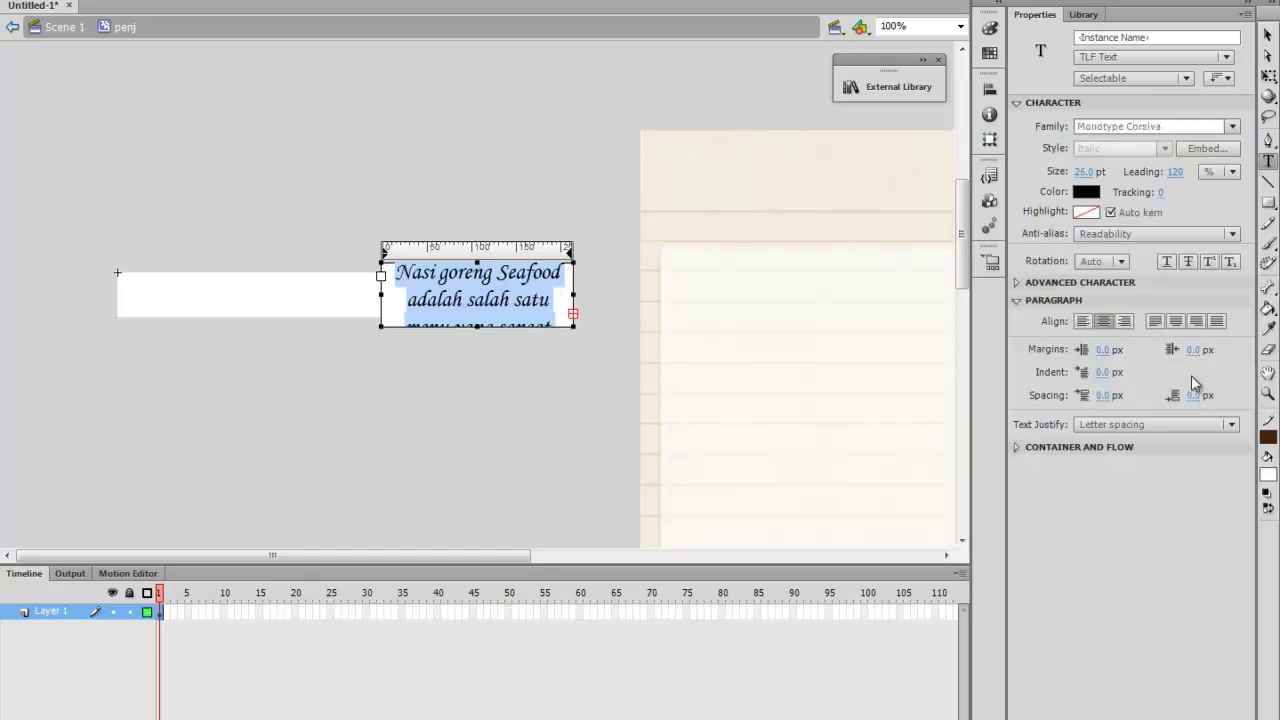
click(1088, 171)
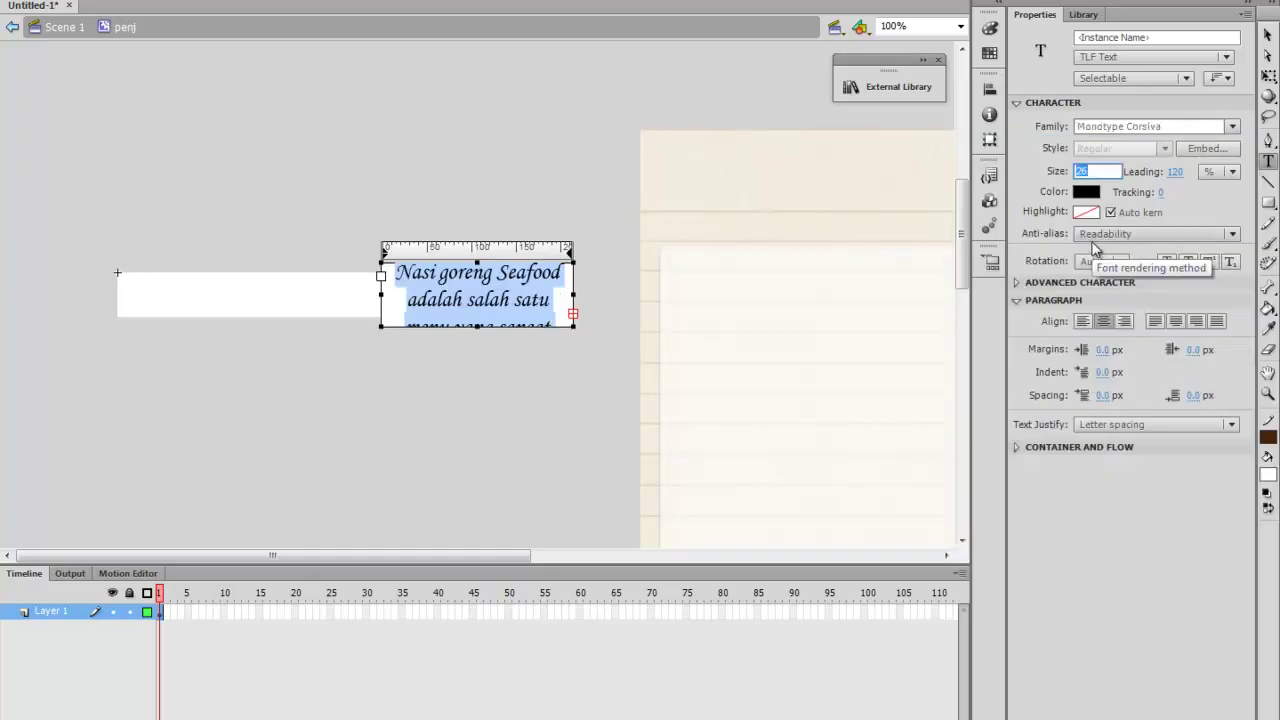
key(Return)
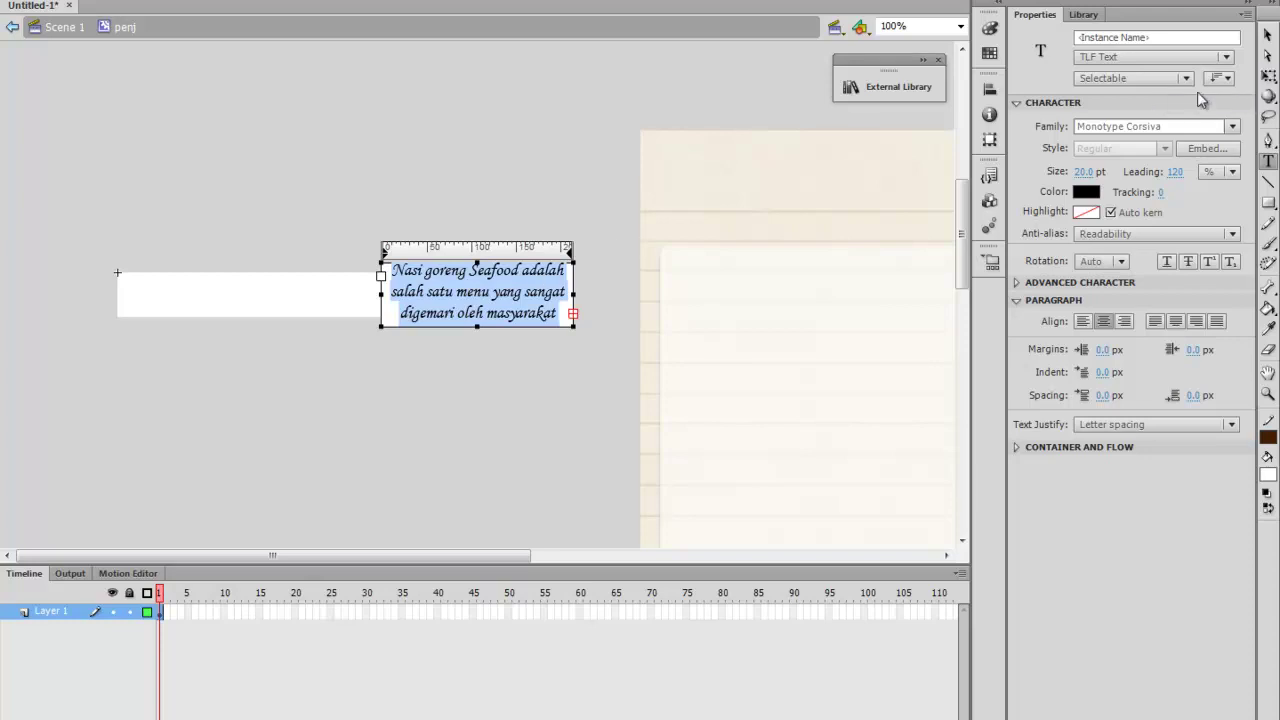
click(1267, 34)
Move the recipe text box over the white bar and enlarge it until all lines show
drag(536, 292, 340, 297)
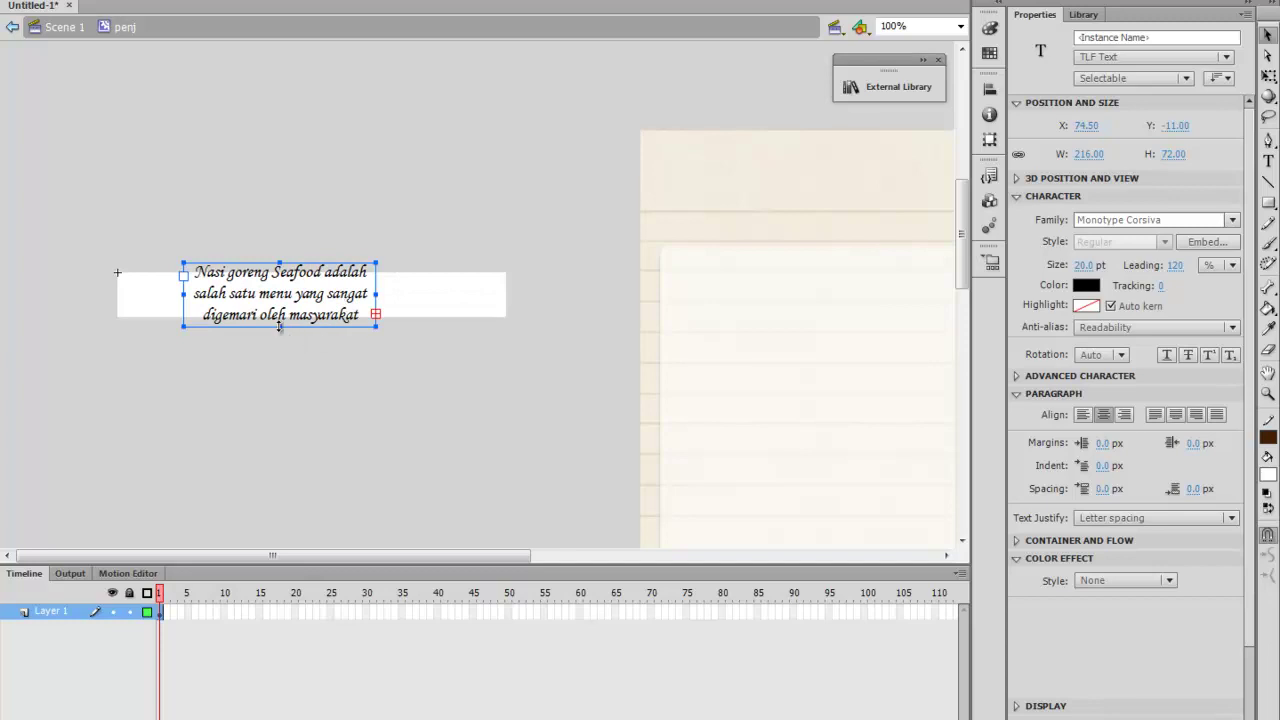
drag(283, 330, 289, 460)
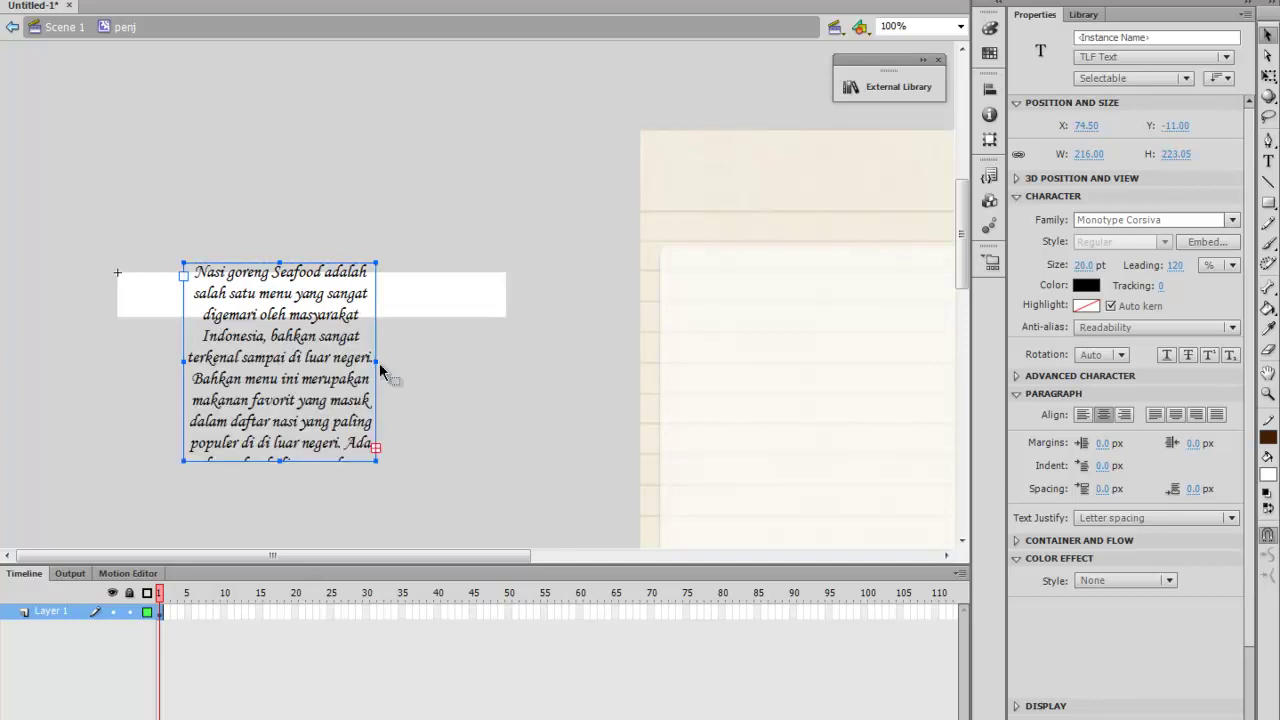
drag(408, 362, 488, 368)
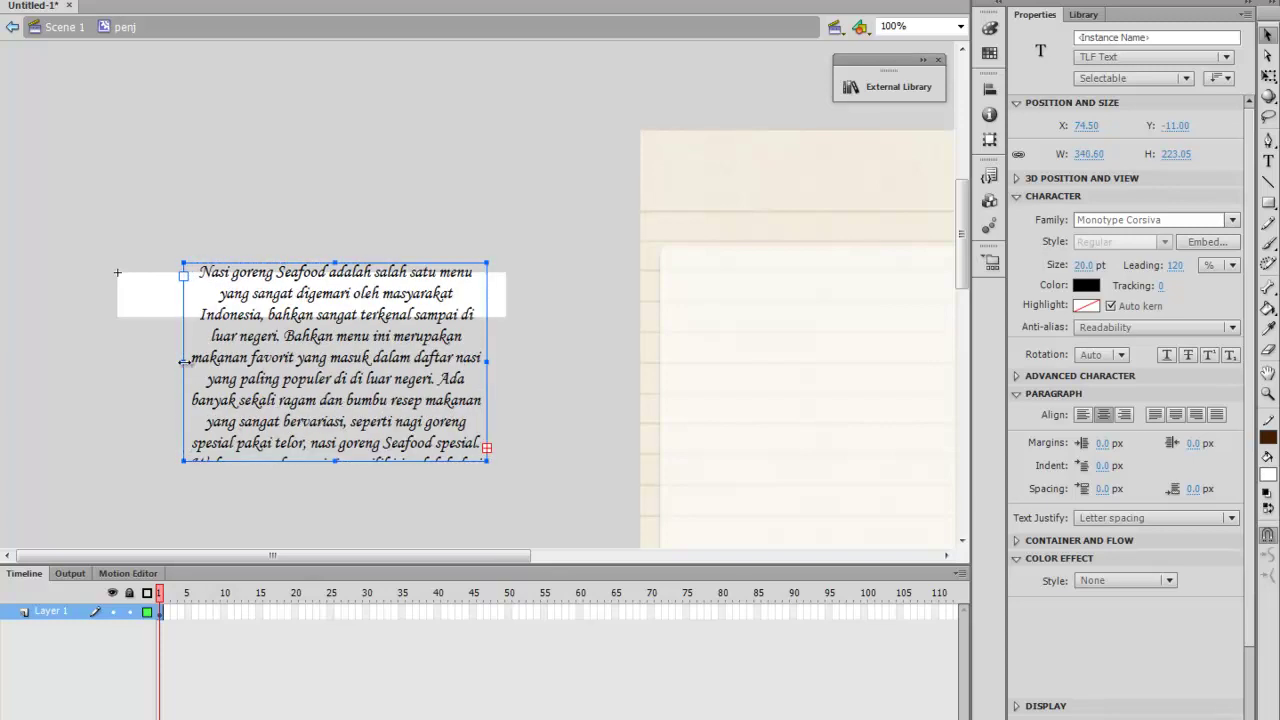
drag(183, 361, 162, 361)
drag(143, 360, 137, 358)
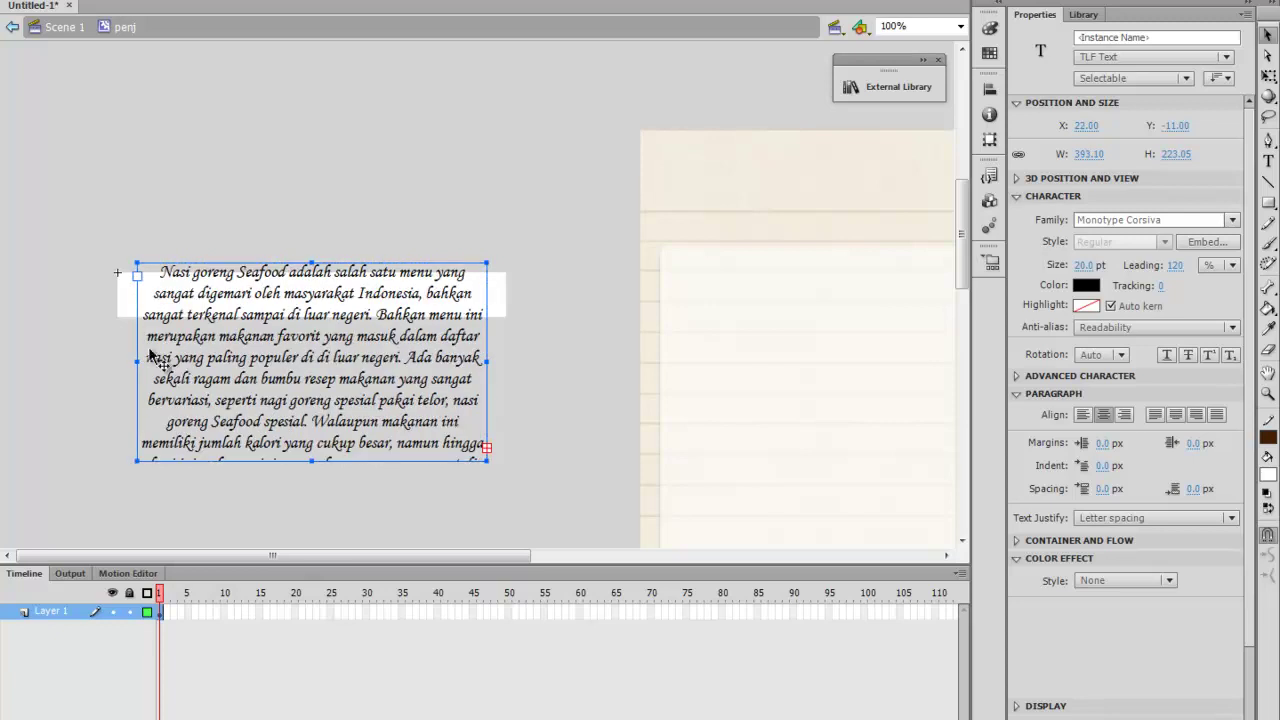
scroll(321, 438, down, 3)
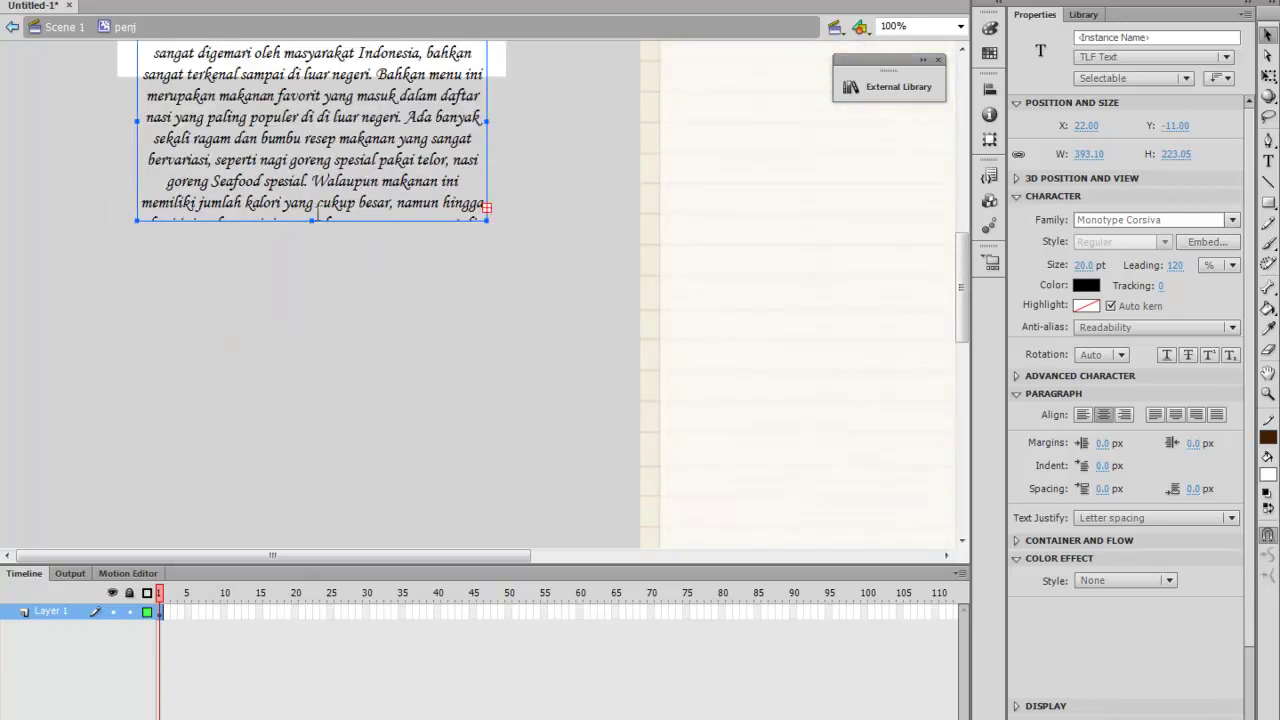
drag(313, 221, 311, 317)
scroll(330, 268, up, 2)
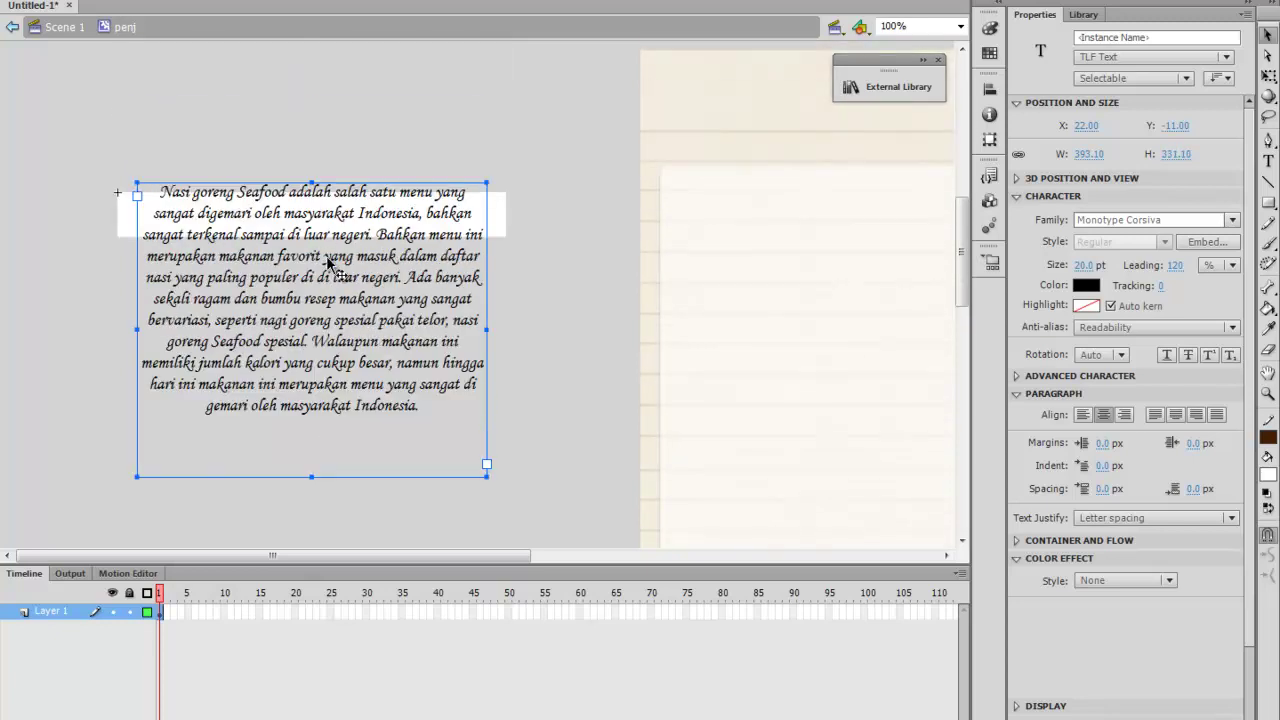
Shift the recipe text onto the white background and stretch the background down to fit it
click(644, 200)
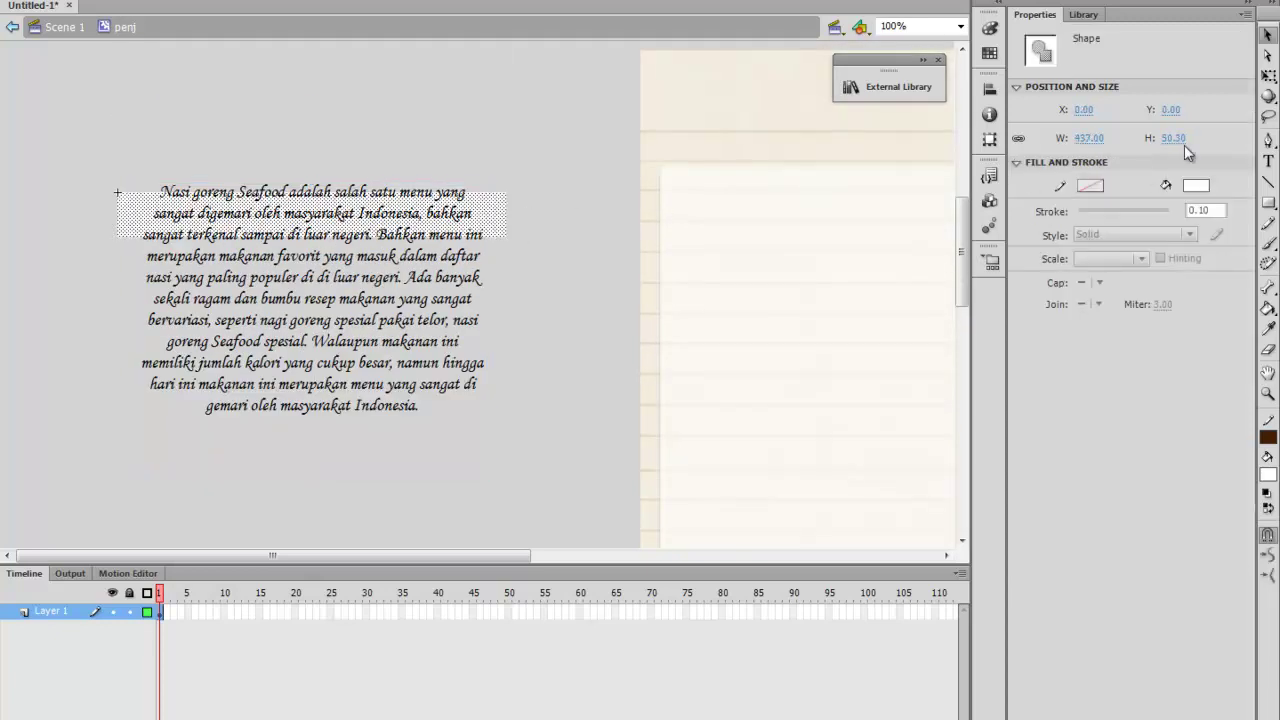
click(1268, 76)
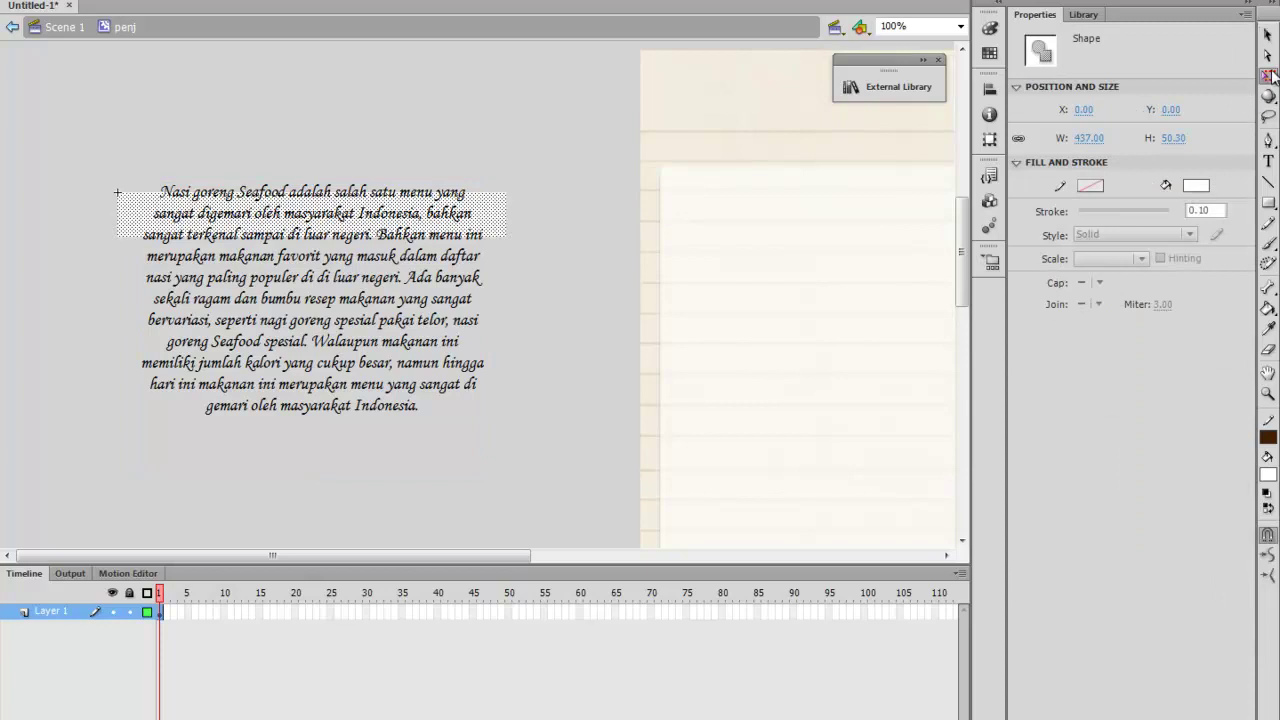
click(336, 213)
drag(336, 213, 343, 228)
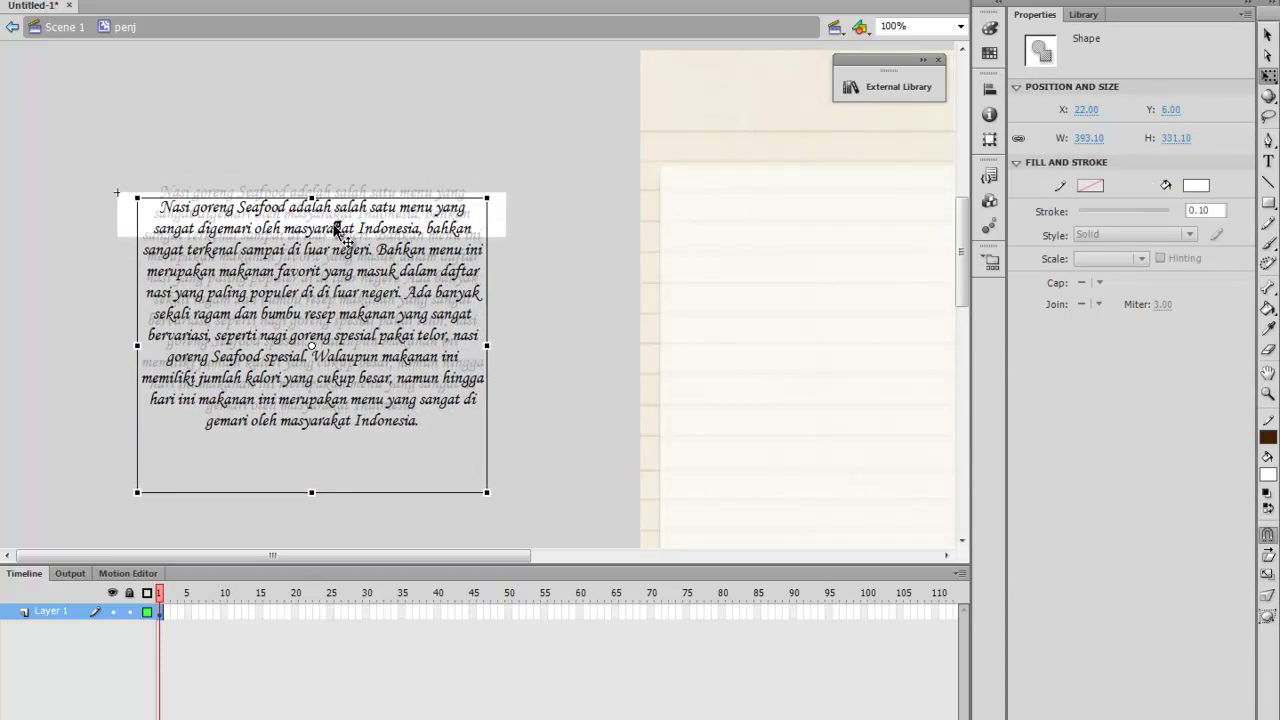
click(504, 222)
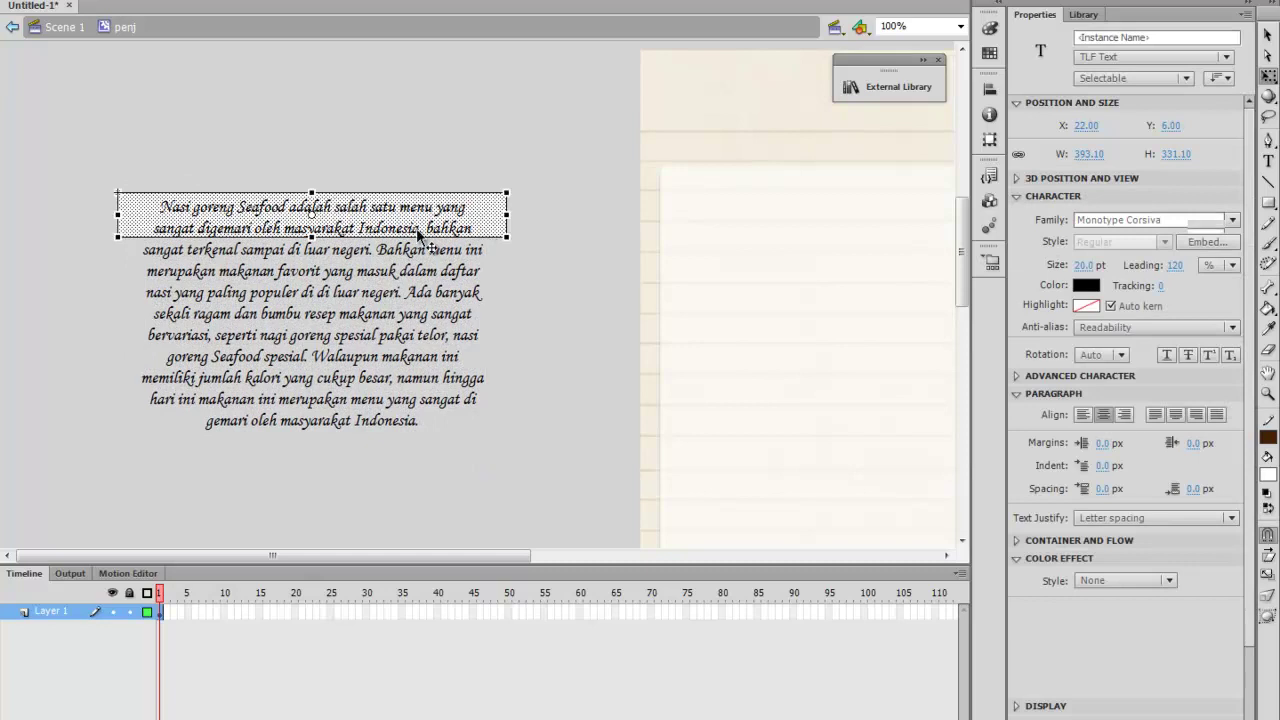
drag(312, 292, 286, 472)
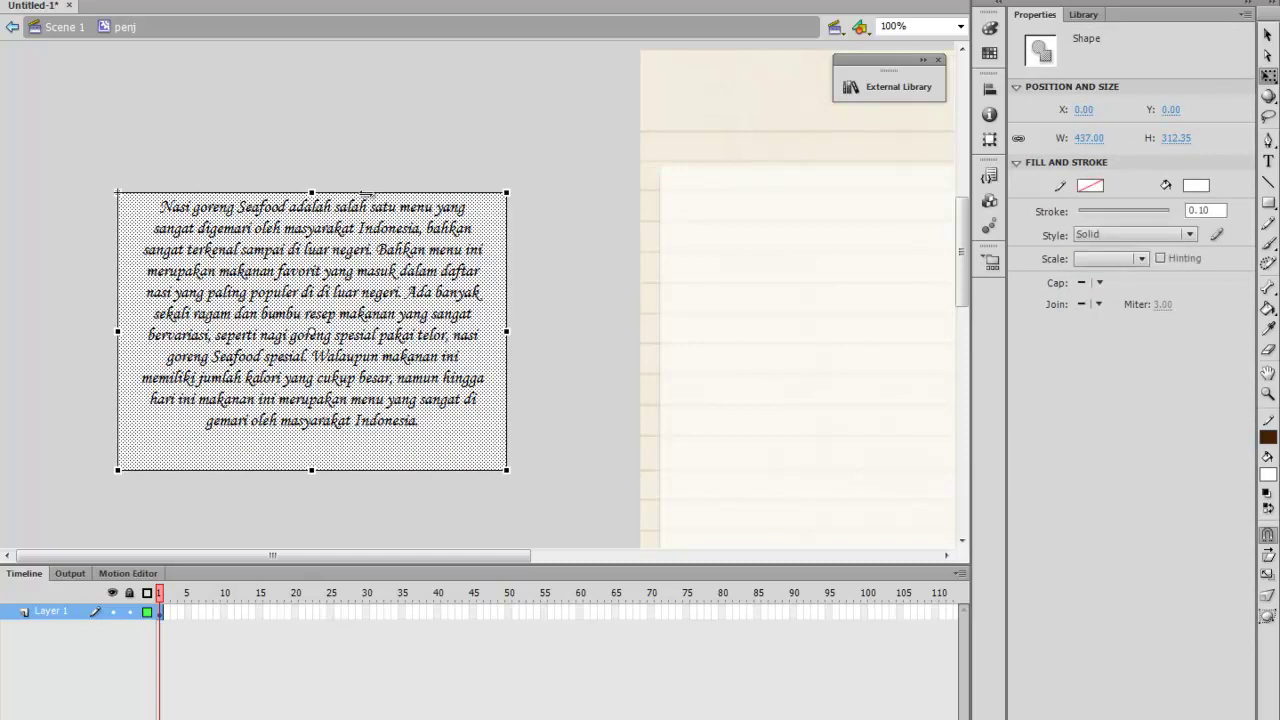
drag(491, 217, 482, 230)
click(482, 230)
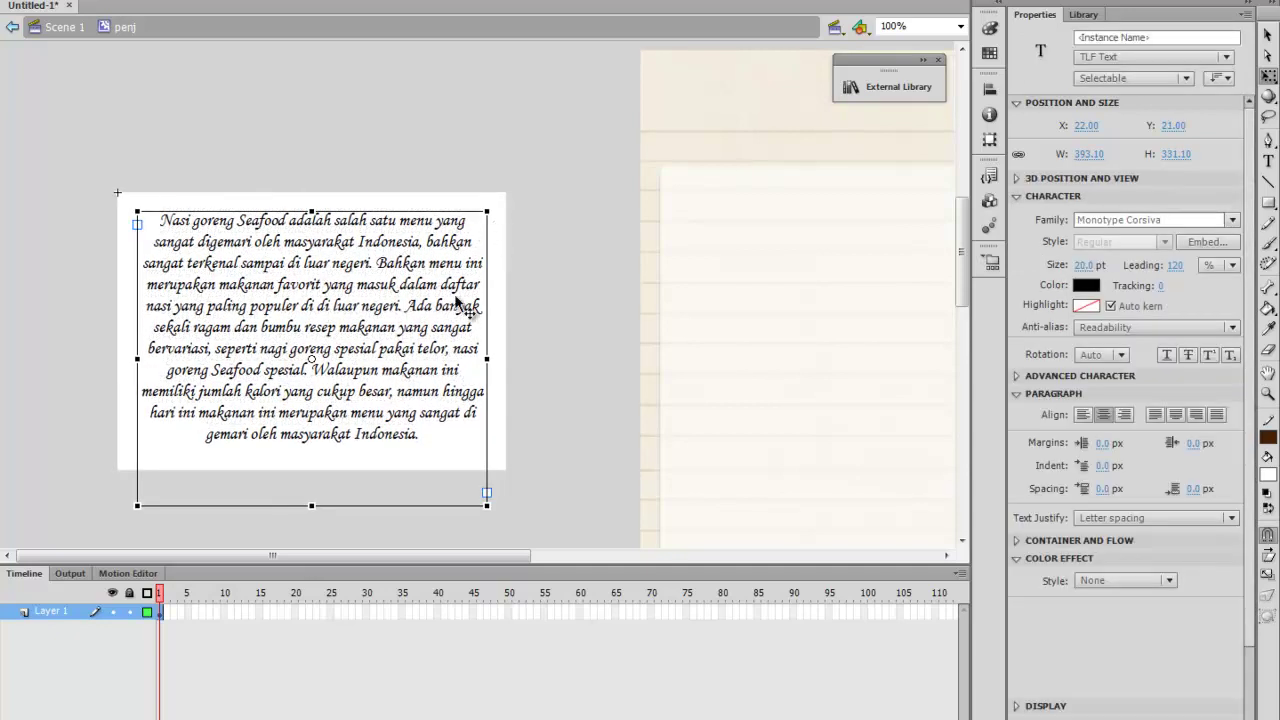
Extend the white background further below the text so it fully covers the paragraph
click(500, 372)
scroll(469, 406, down, 2)
drag(314, 388, 313, 478)
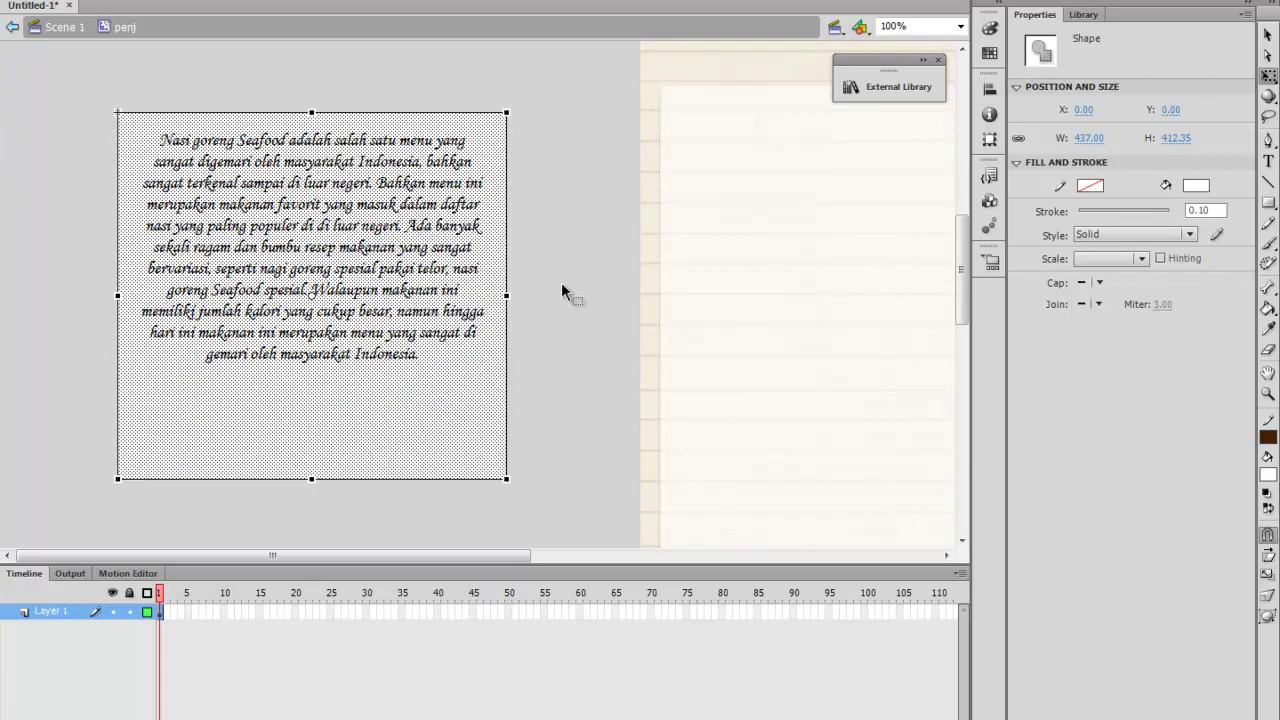
click(561, 283)
click(417, 330)
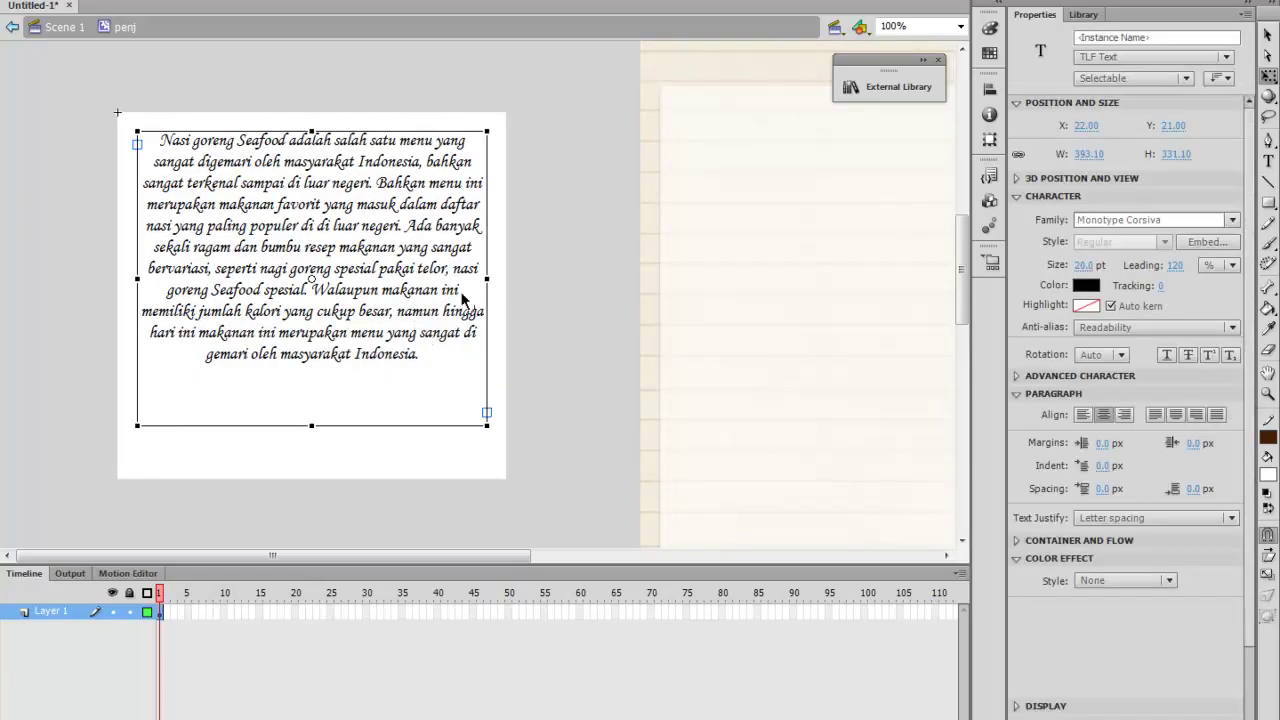
click(1268, 35)
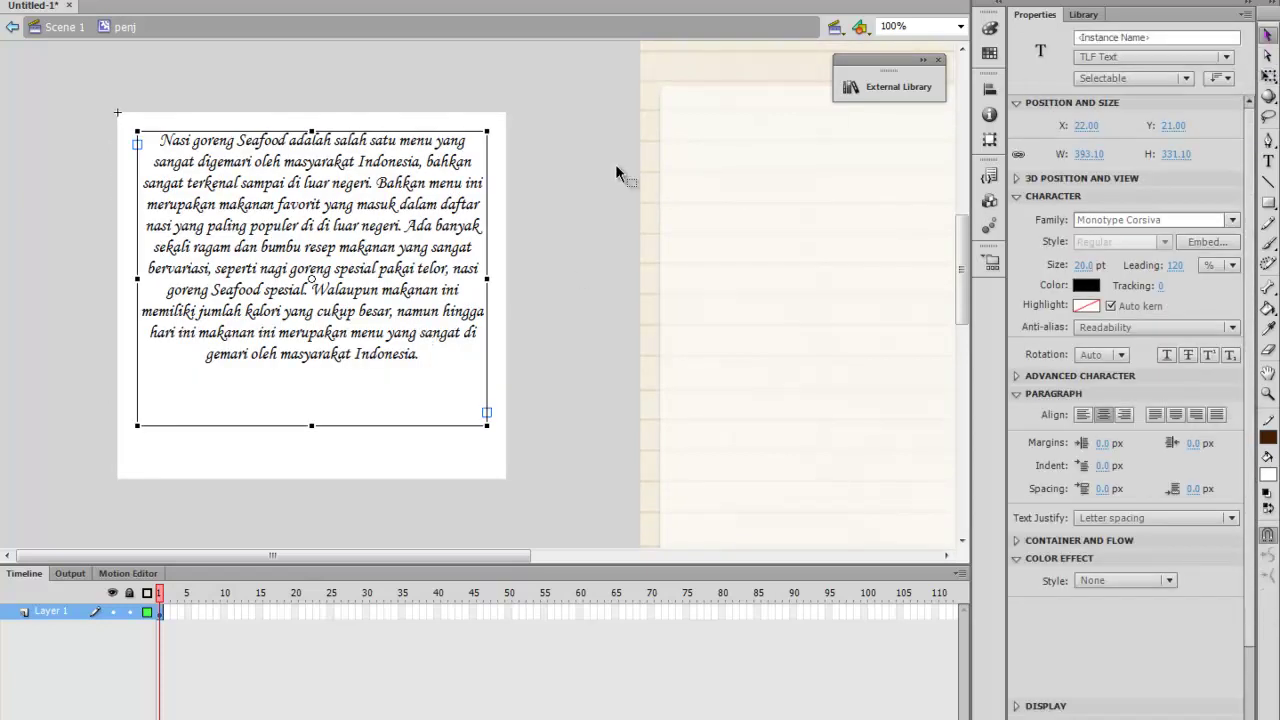
Add an empty line after 'Indonesia.' and justify the whole text with the last line aligned left
double_click(300, 313)
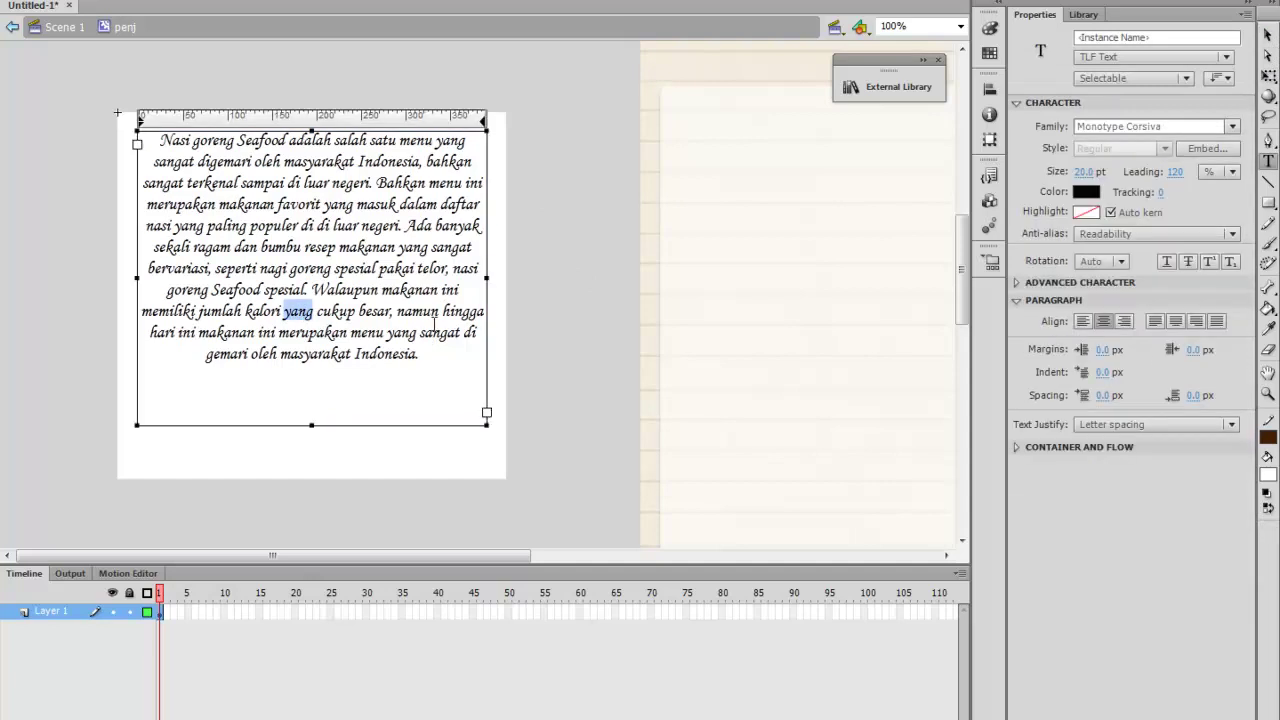
click(445, 363)
key(Return)
key(Return)
key(Return)
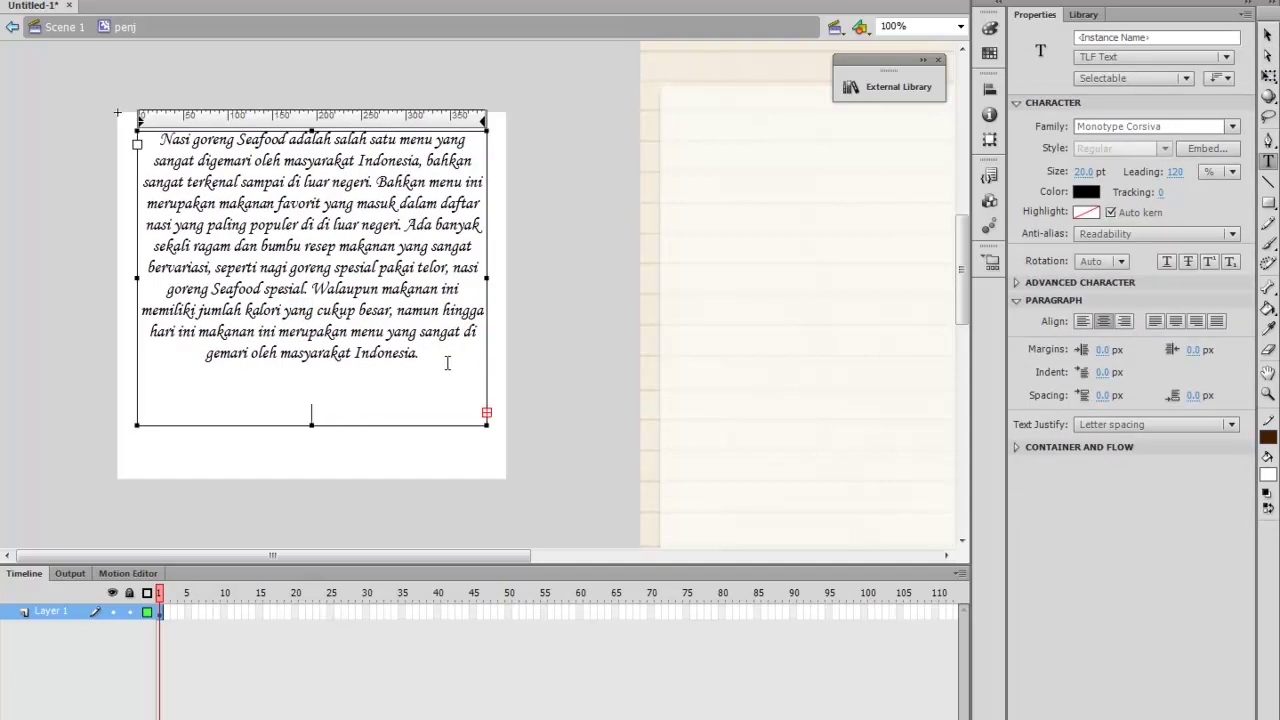
key(ctrl+a)
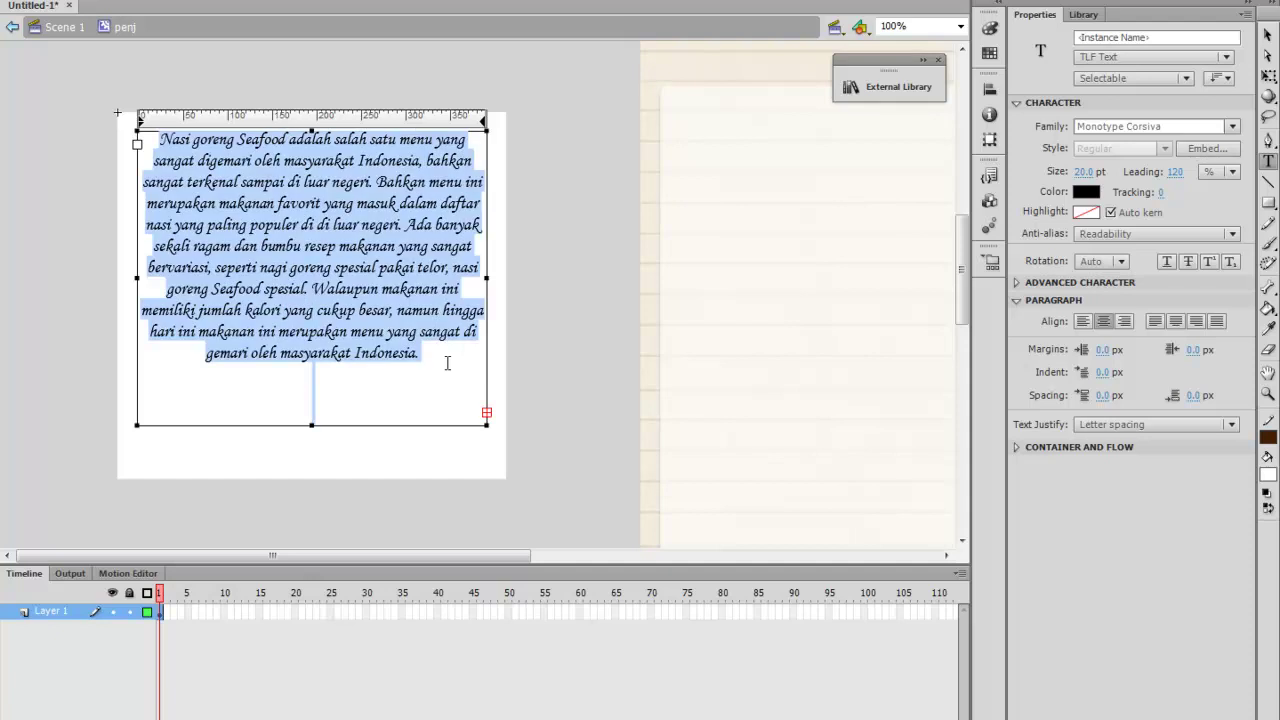
click(1217, 323)
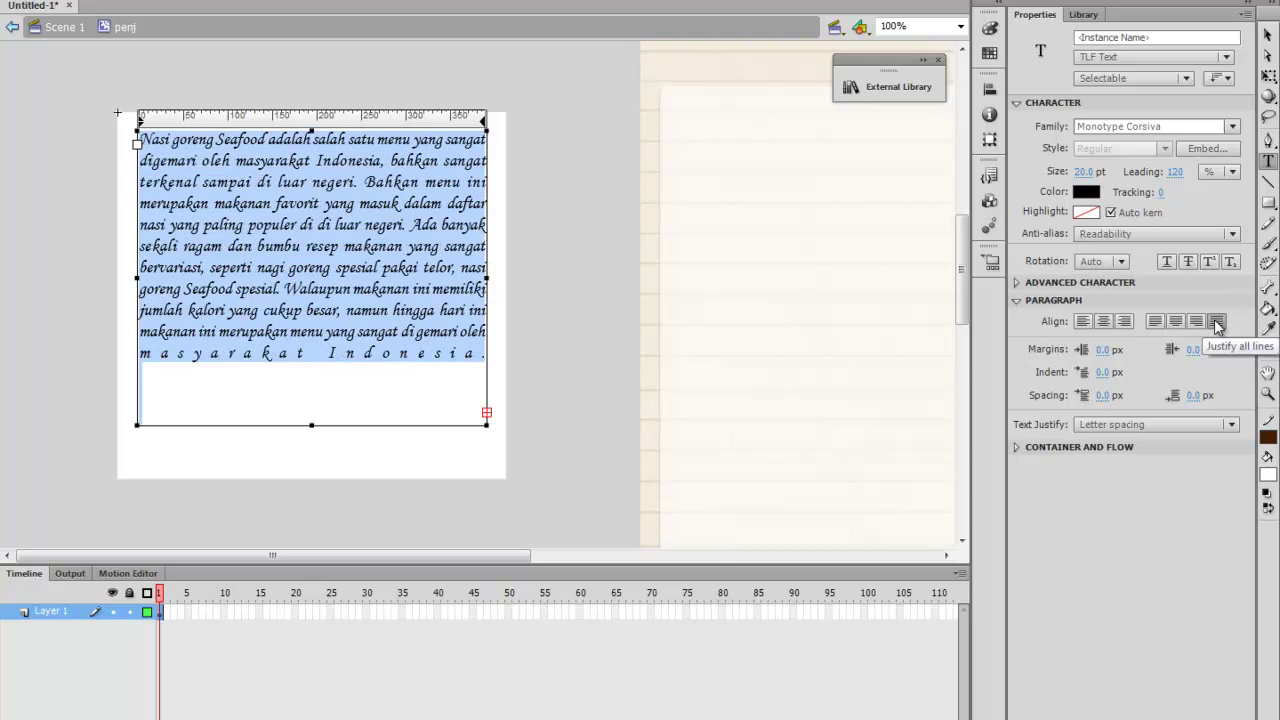
click(1155, 321)
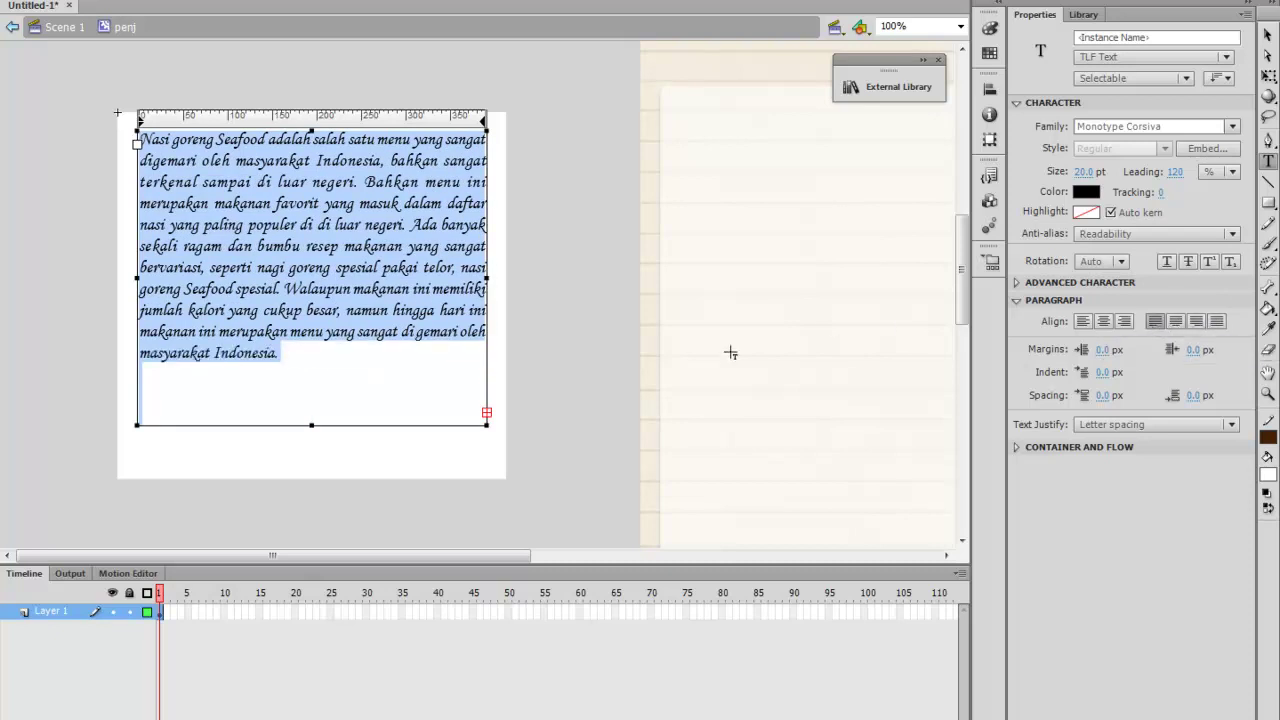
click(286, 408)
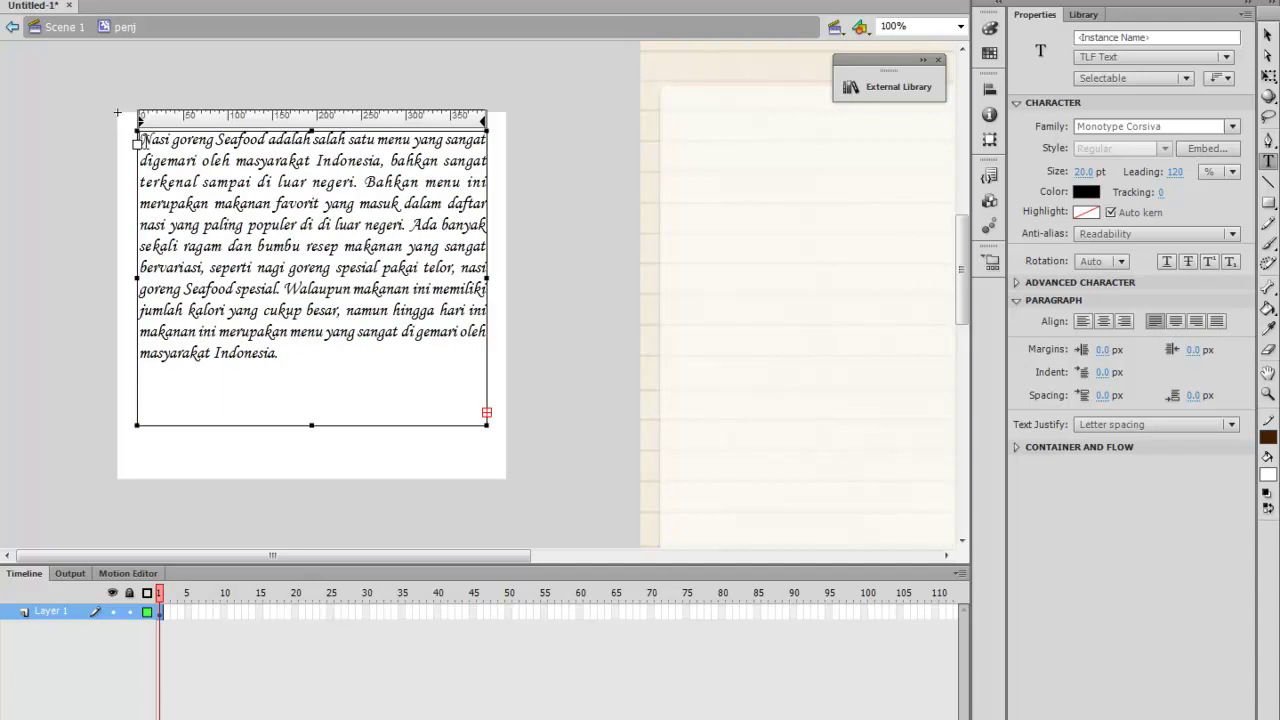
Add a centred 'NASI GORENG SEAFOOD' heading on its own line above the paragraph
click(145, 141)
text(NASI )
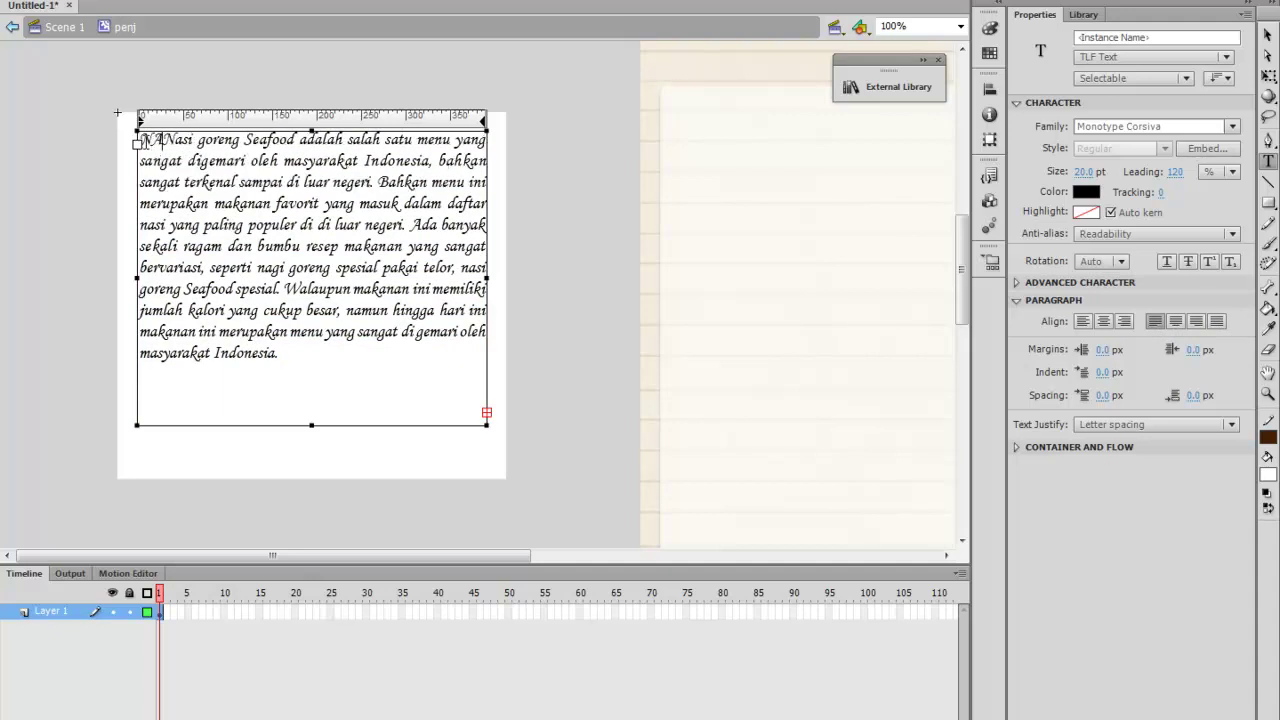
text(GORENG S)
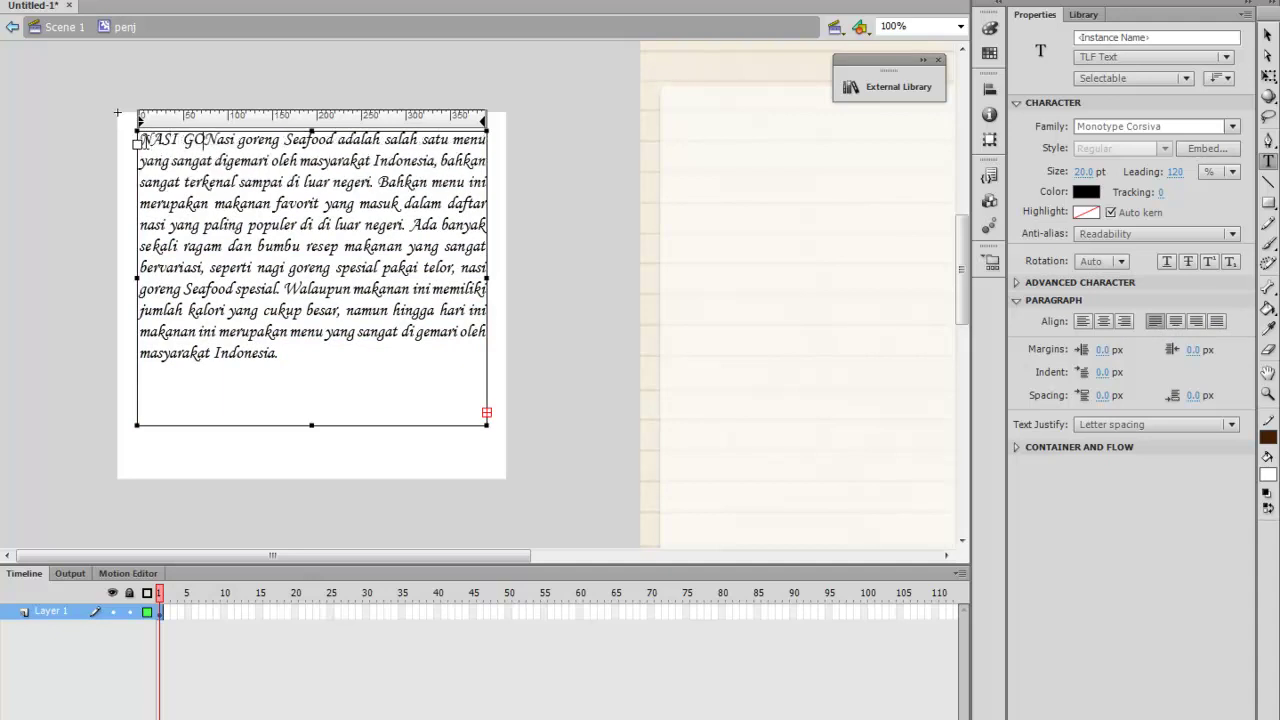
text(EA)
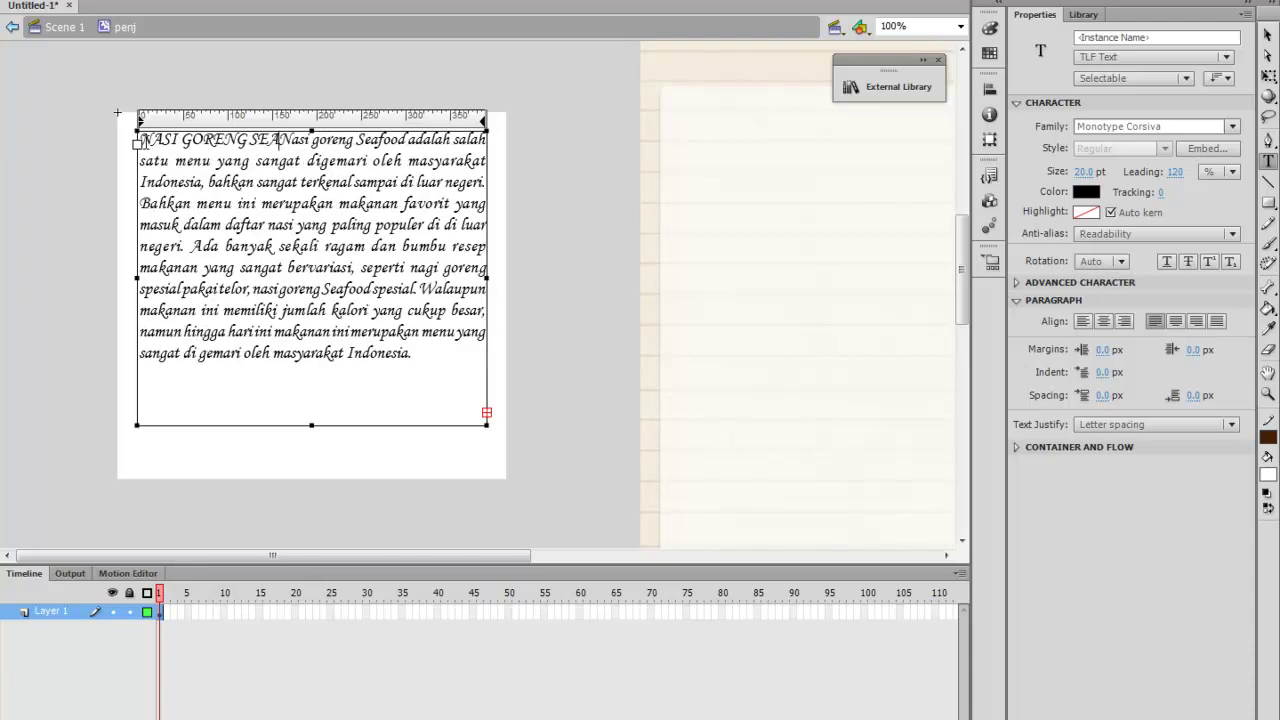
text(FOOD)
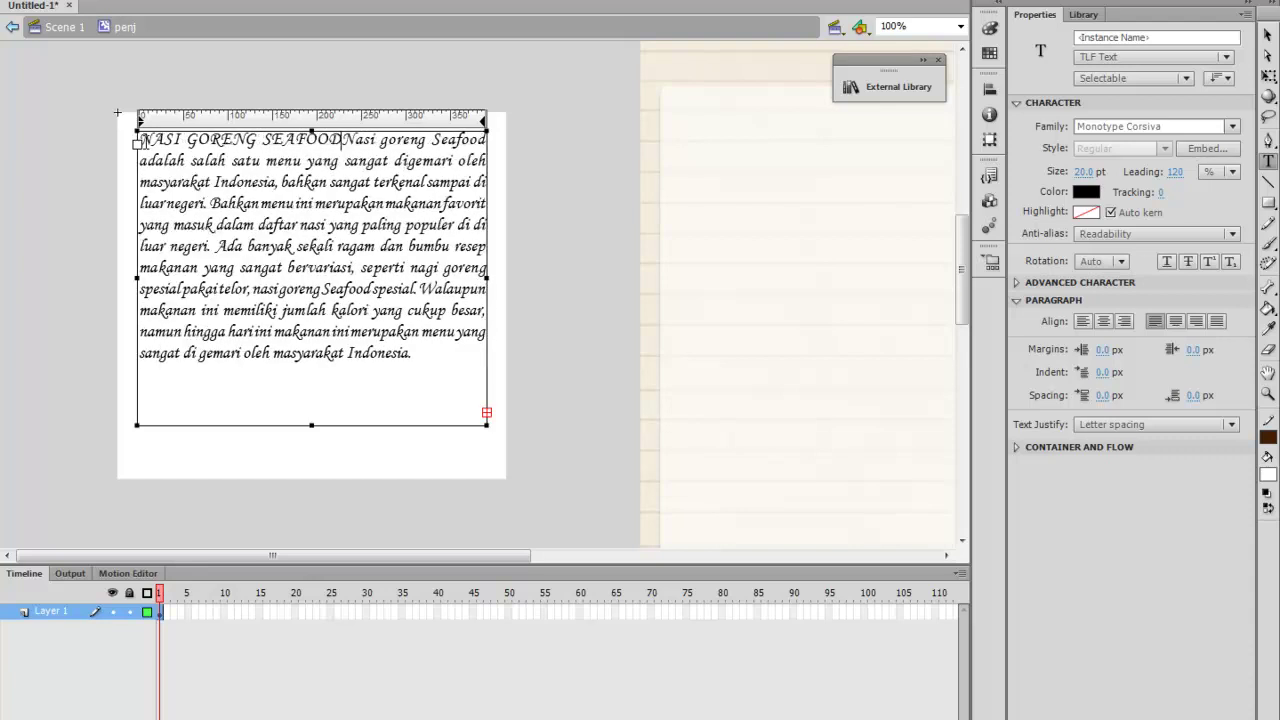
key(Return)
key(Return)
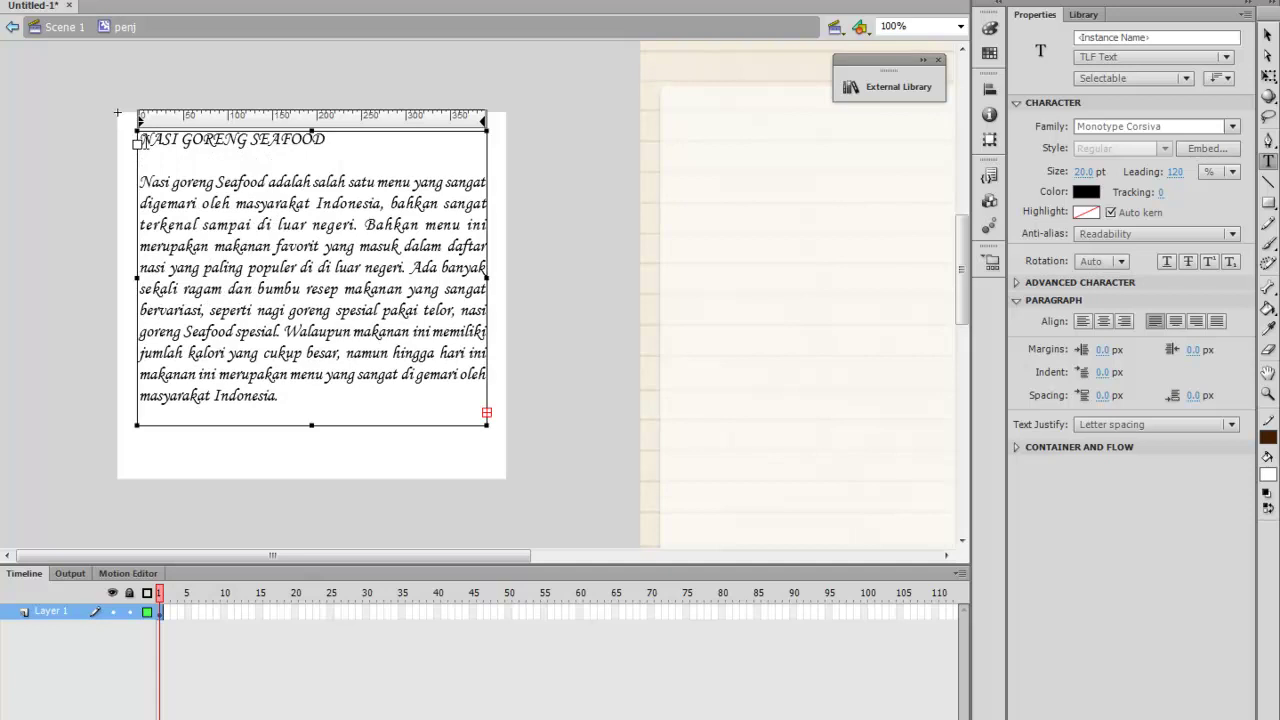
drag(338, 140, 127, 148)
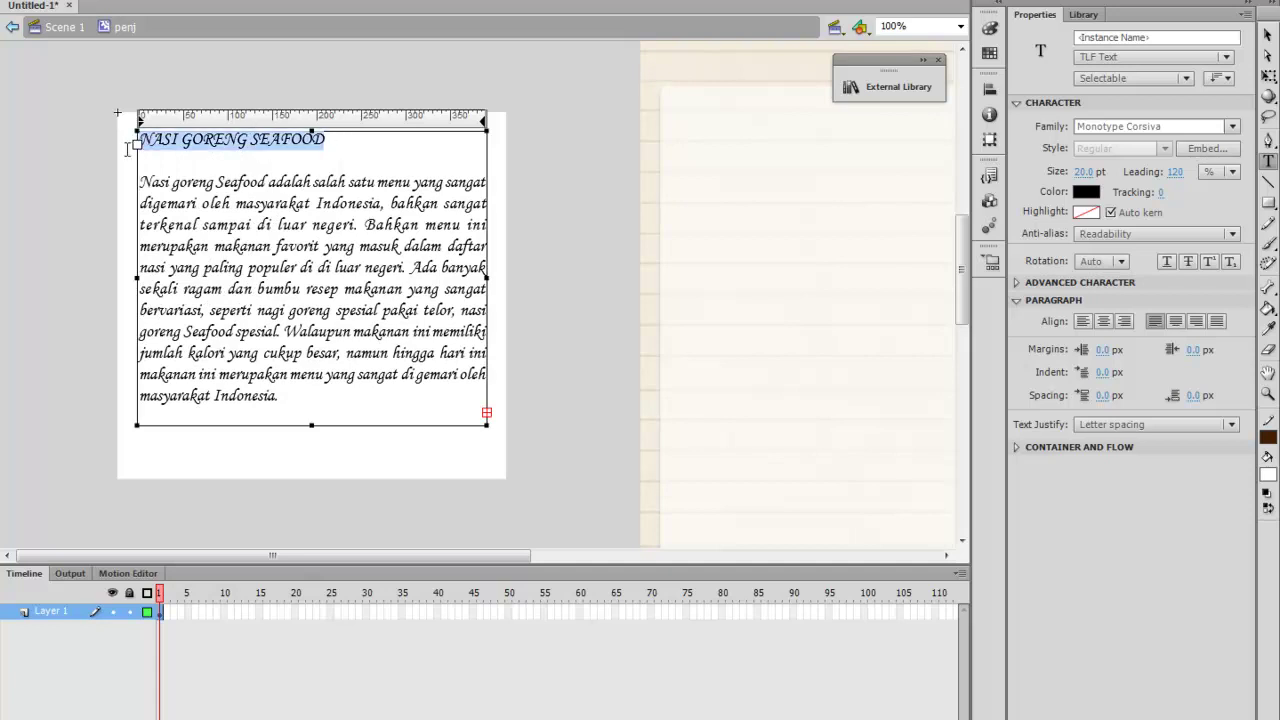
click(1175, 325)
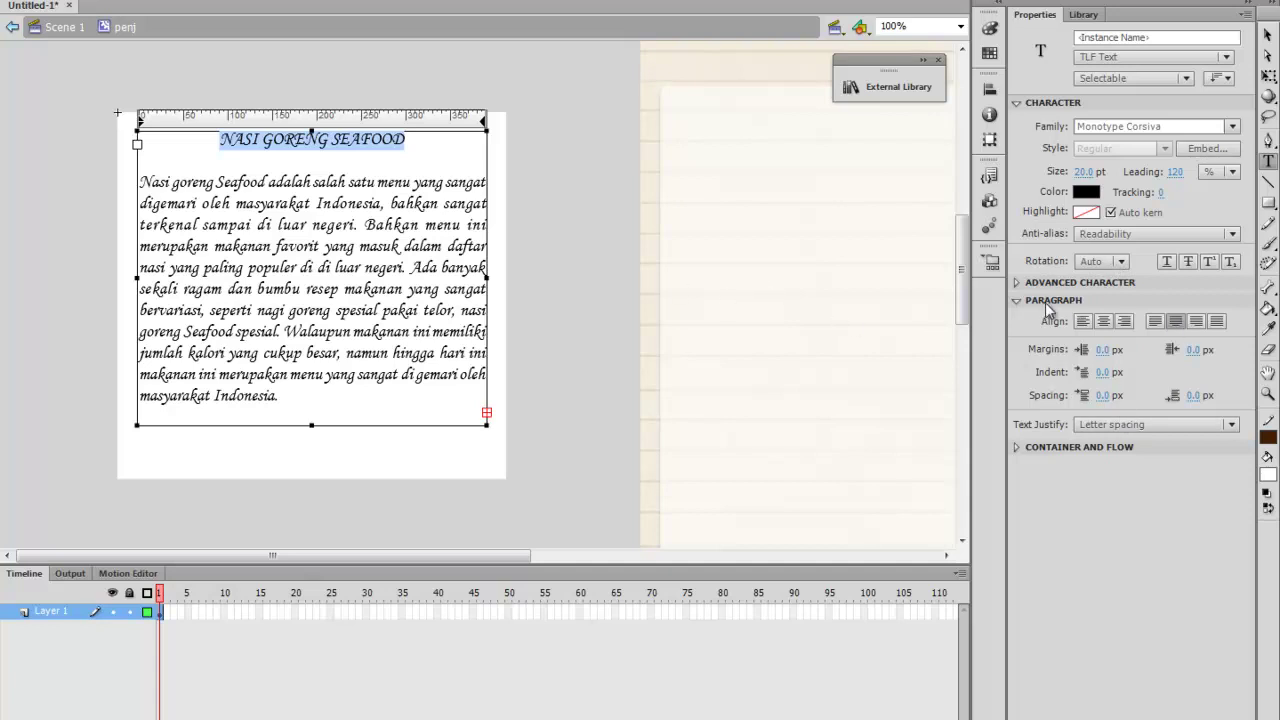
click(1016, 283)
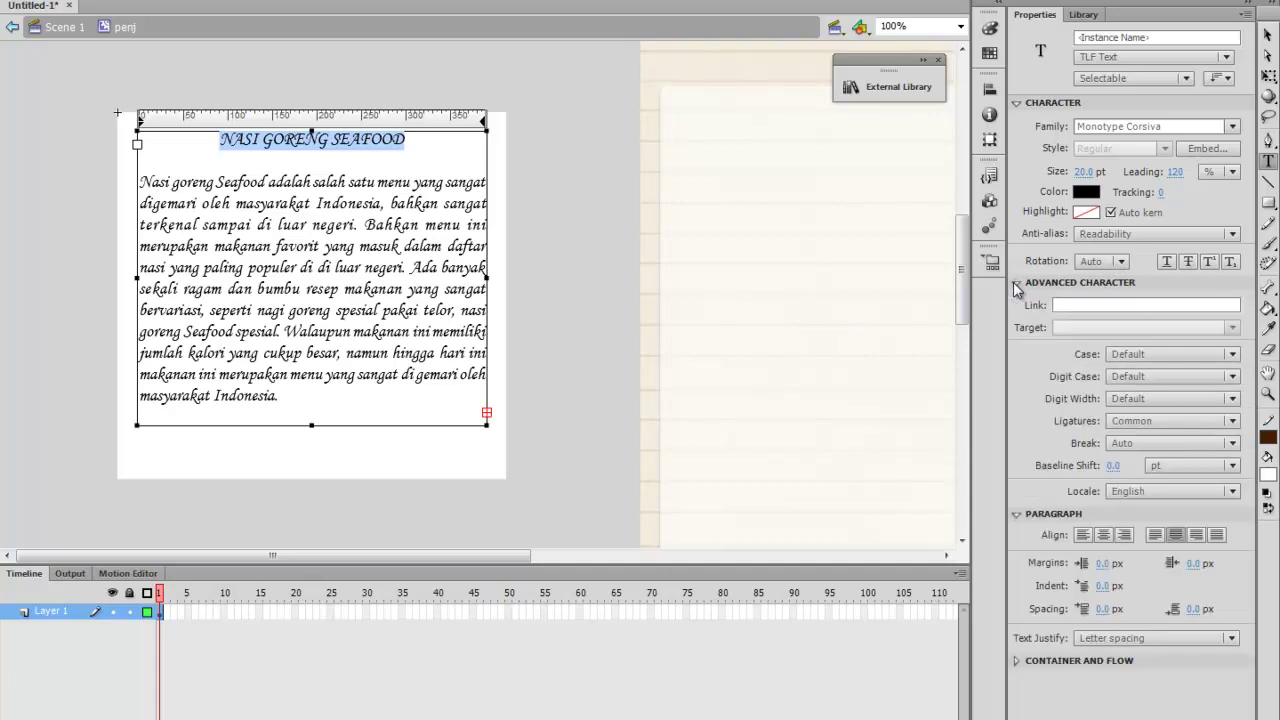
click(1016, 285)
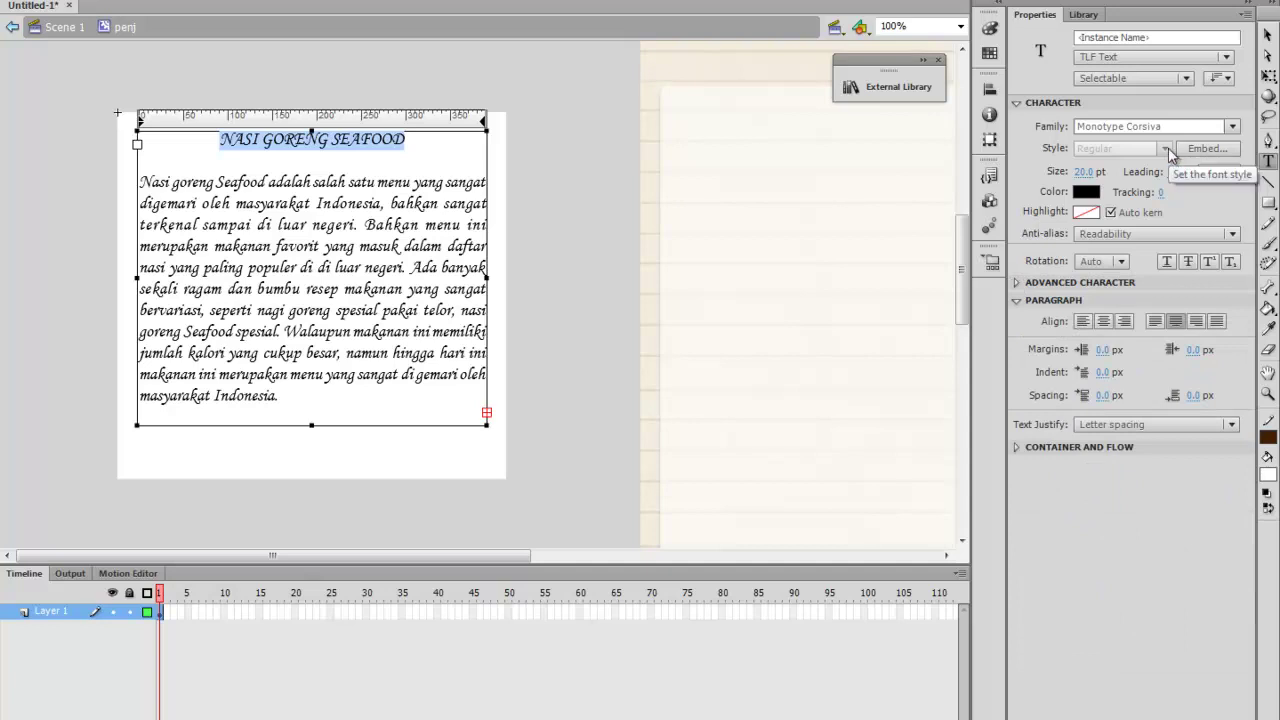
click(324, 146)
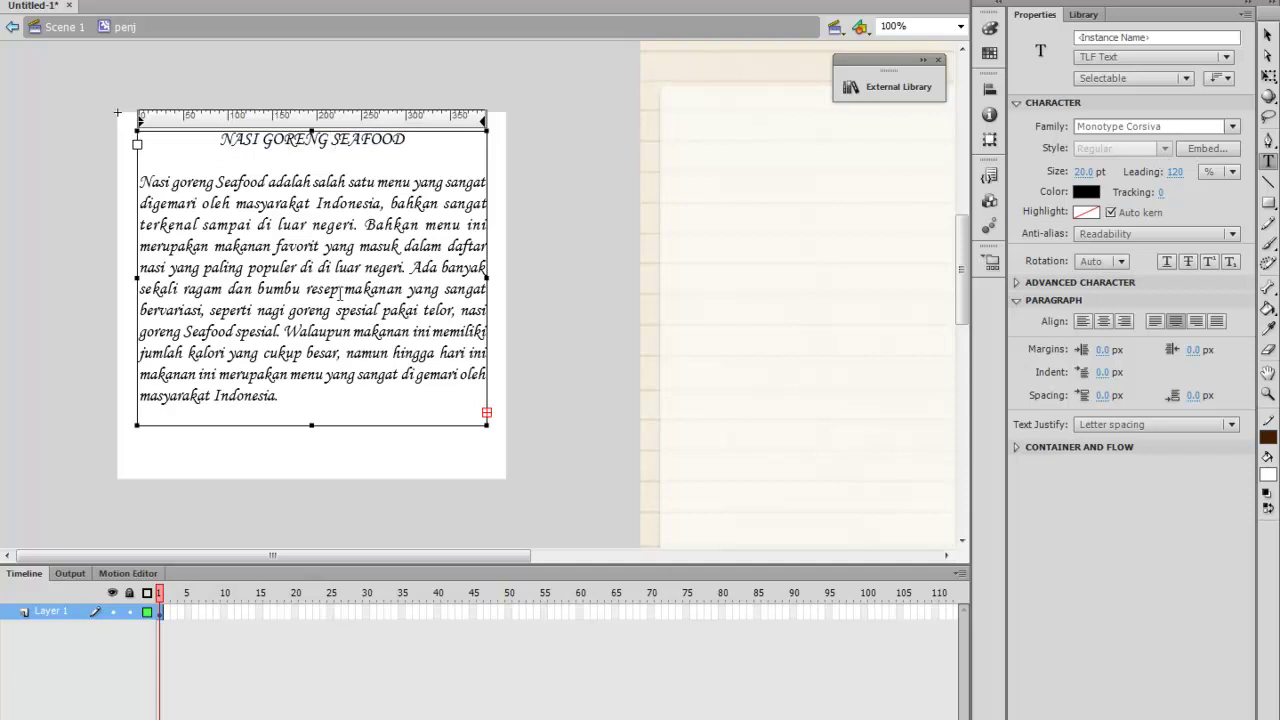
Add empty lines after the last paragraph of the recipe text
click(320, 400)
click(1268, 162)
key(Return)
key(Return)
key(Return)
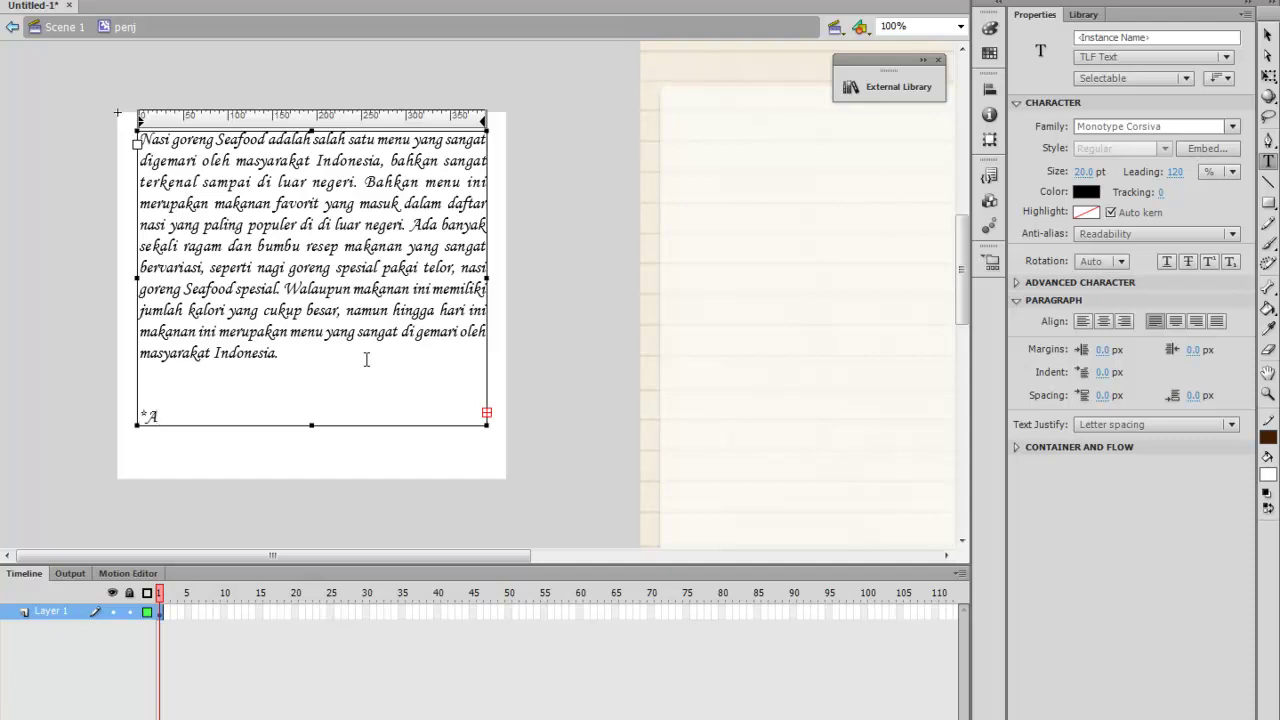
Type the *Artikel note: a Multimedia assignment at SMK N 2 Wonosari, teacher-guided, for Animasi 2 Dimensi
text(kel tentang nasi)
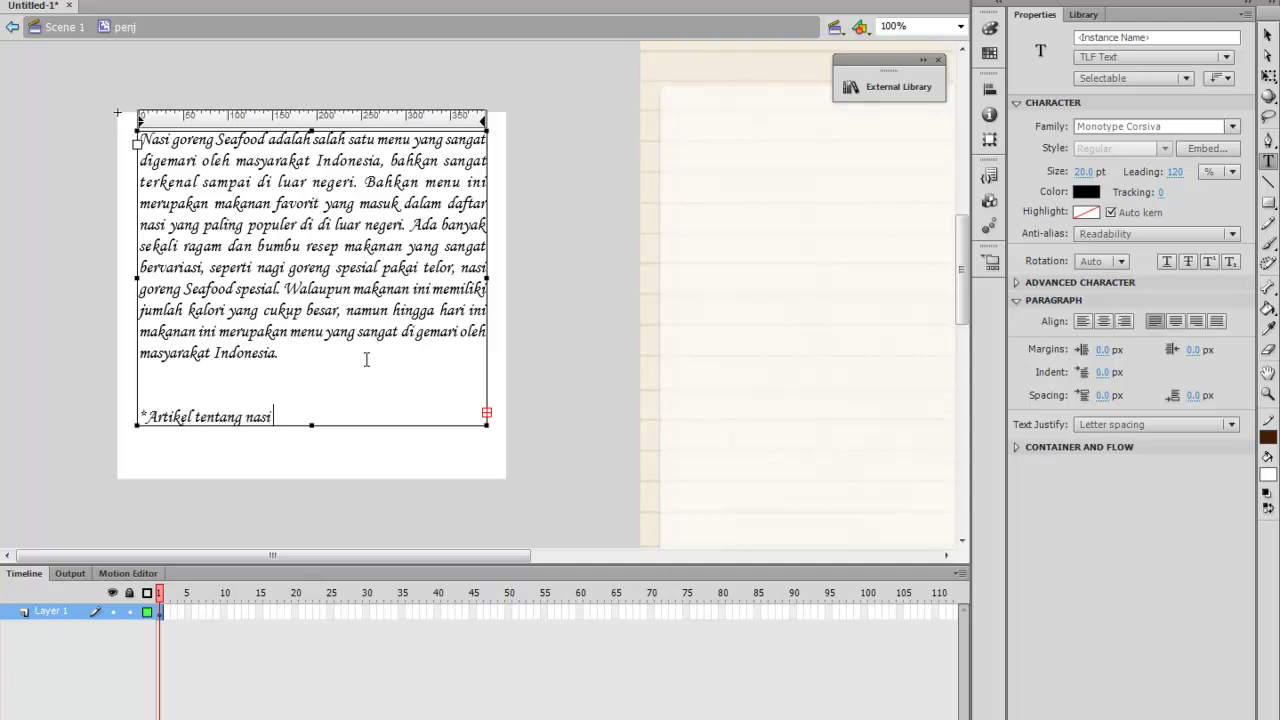
text( goreng ini saya buat se)
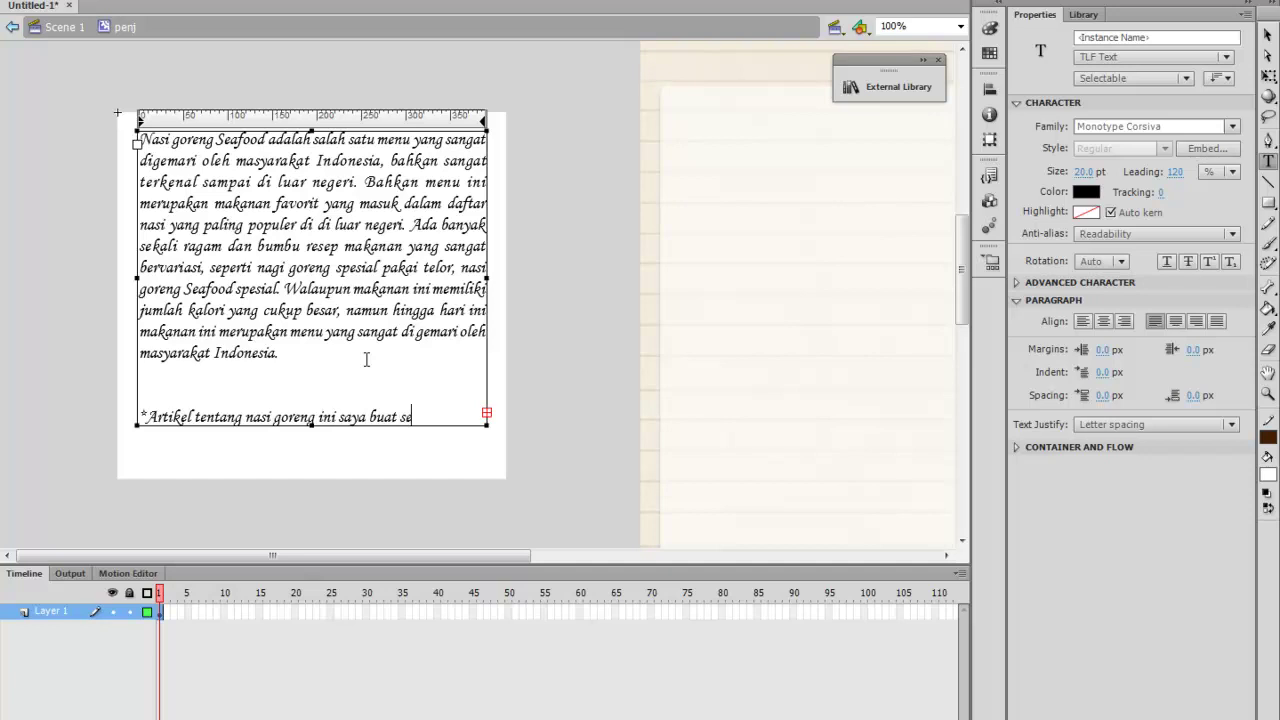
text(bagai pen)
key(BackSpace)
text(menuhan)
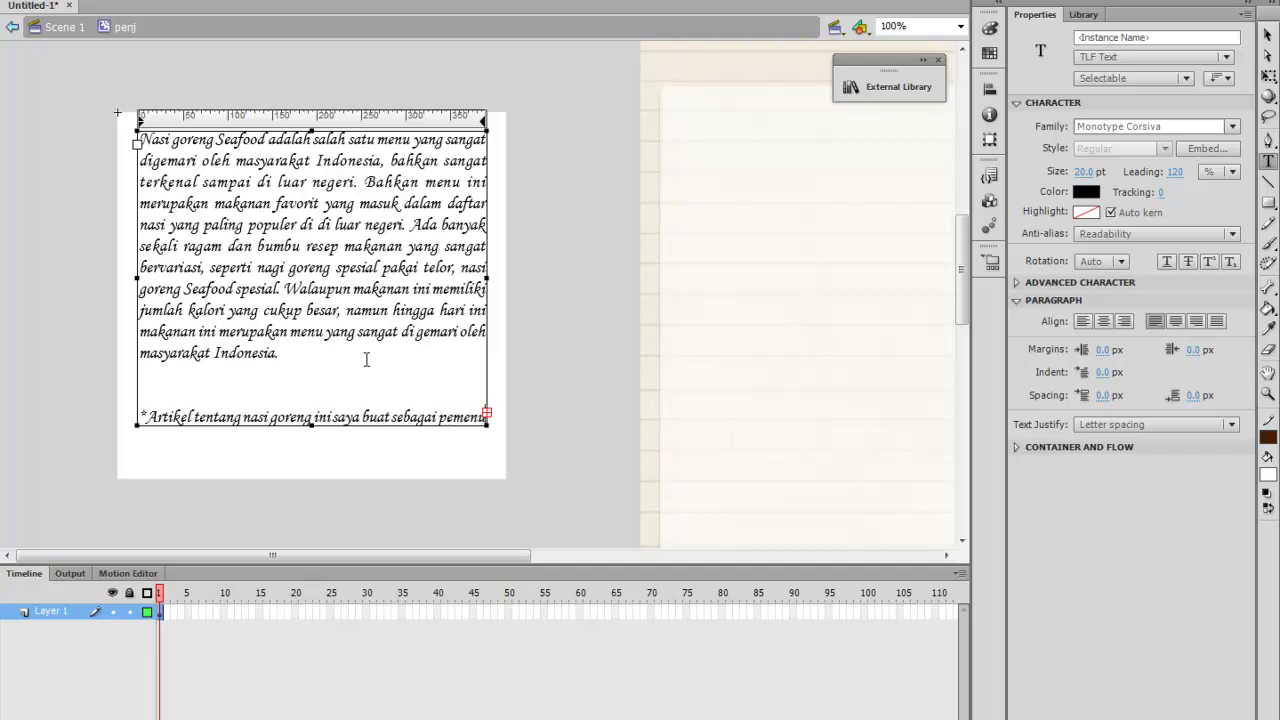
text( tu)
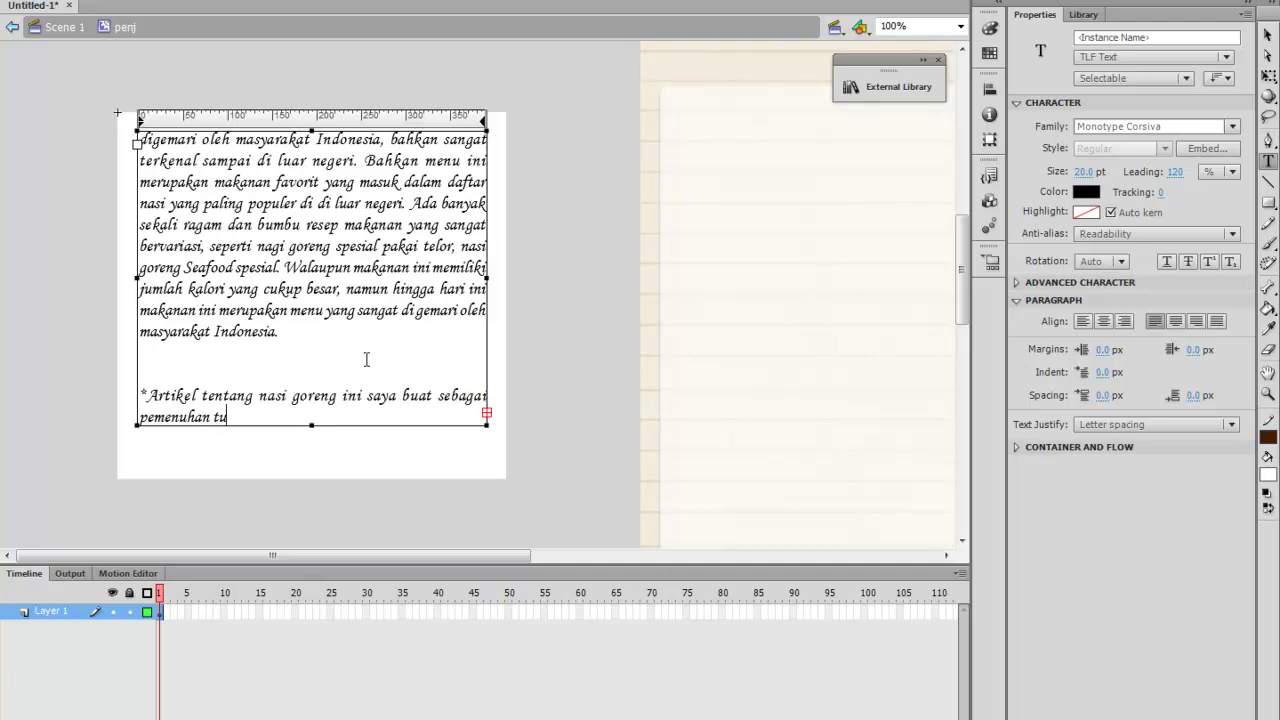
text(gas sekolah dari jur)
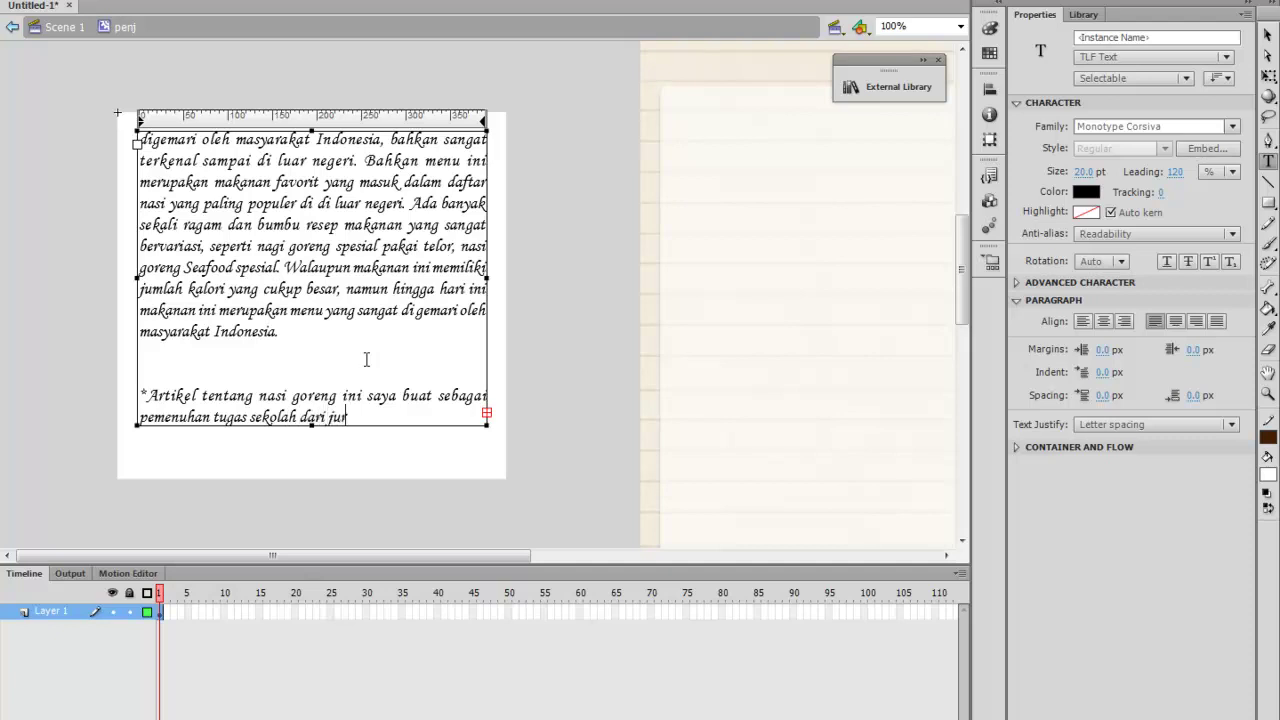
text(usan Multimedia d)
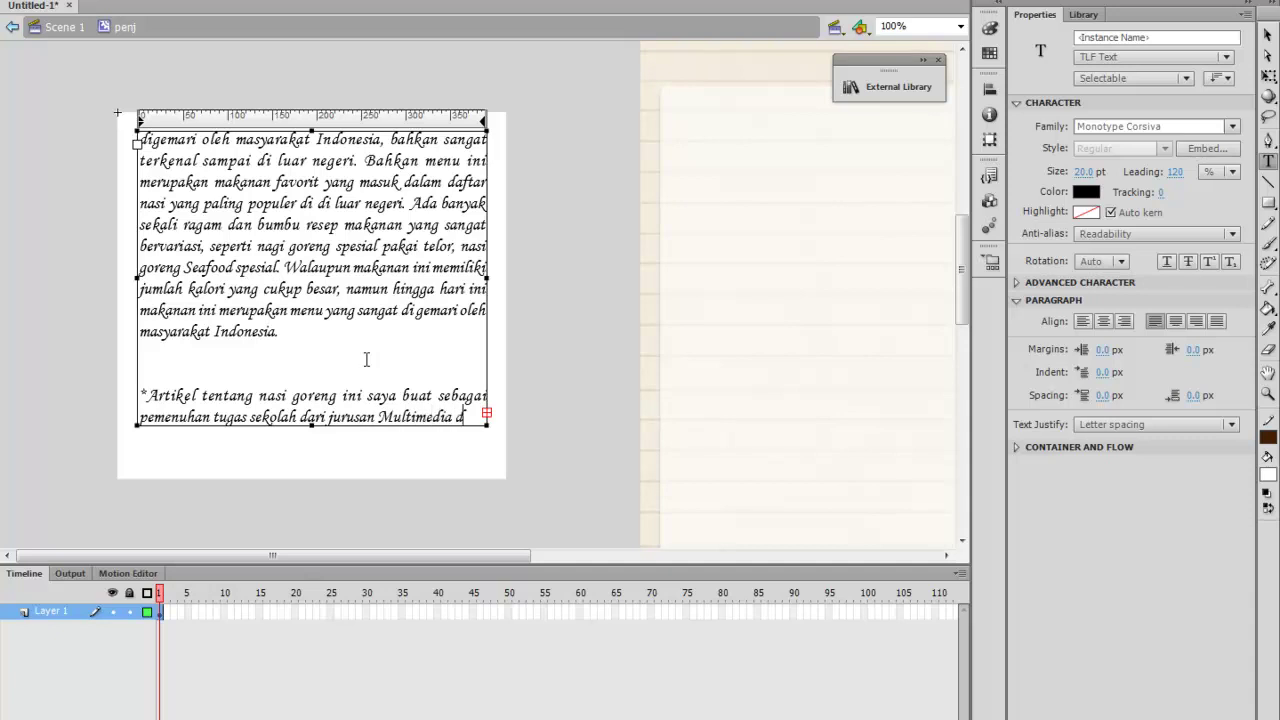
text(i SMK N)
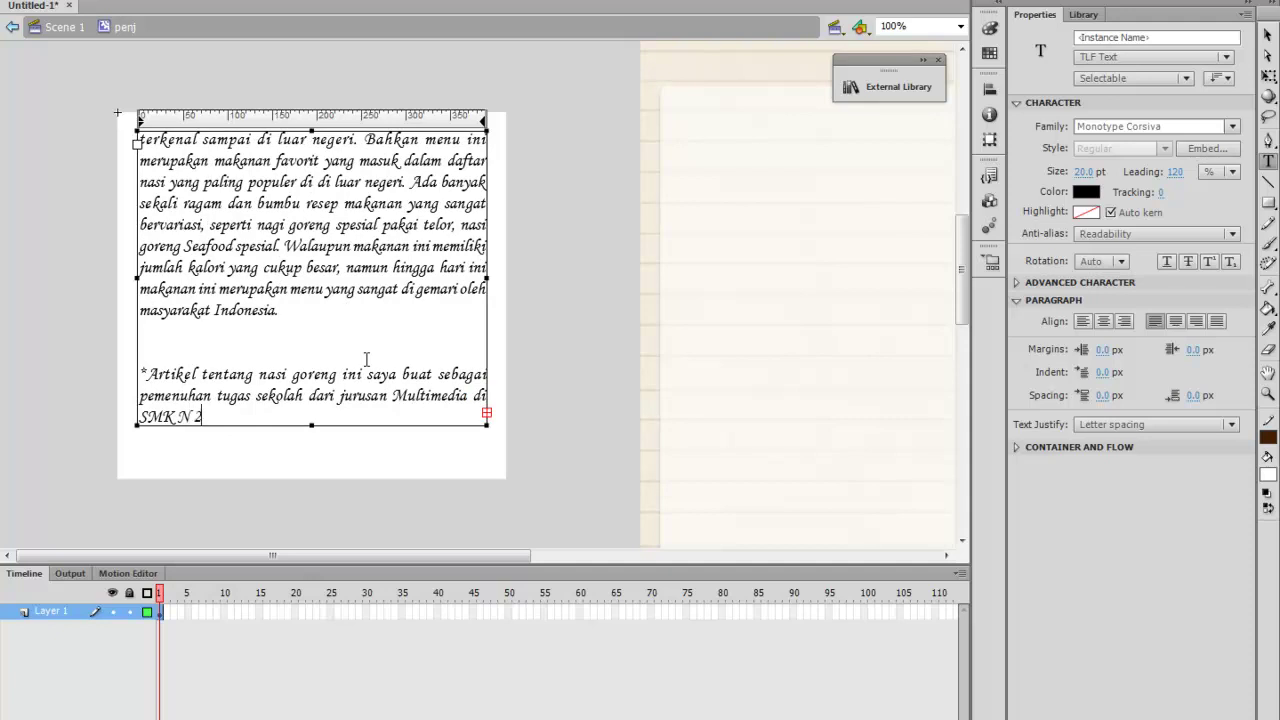
text( 2 Wonosar)
text(i dengan bimbingan)
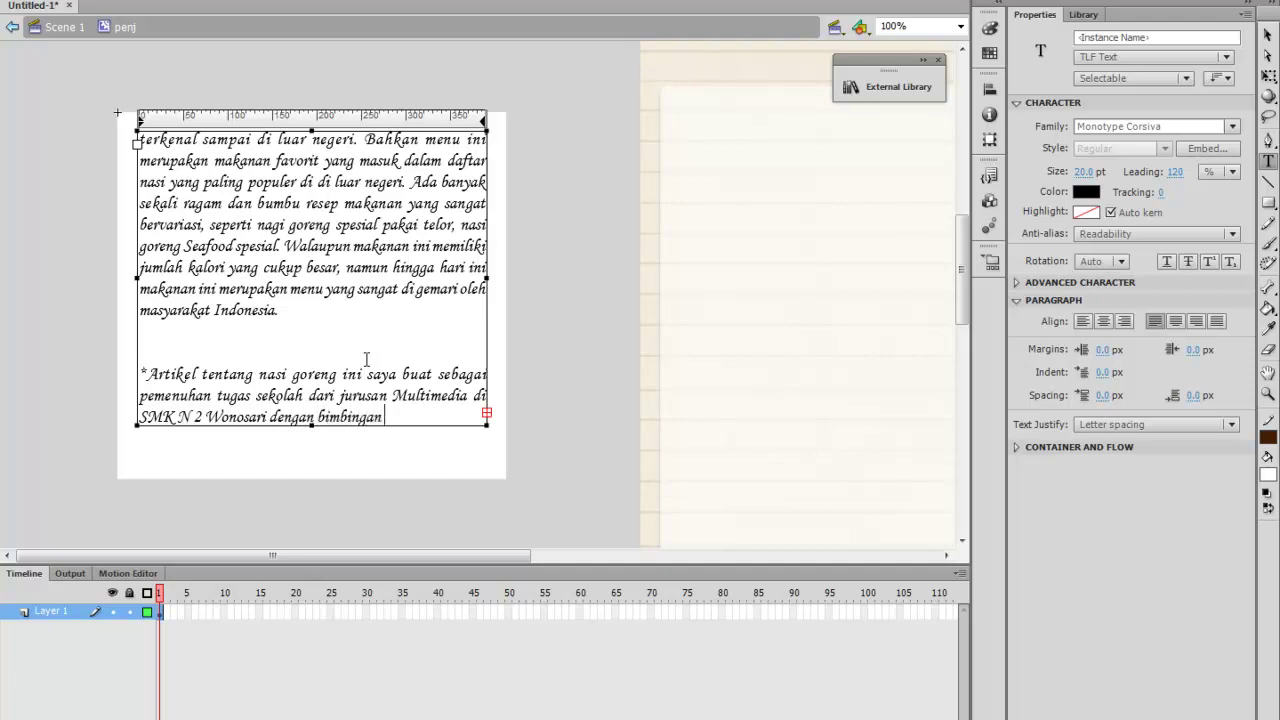
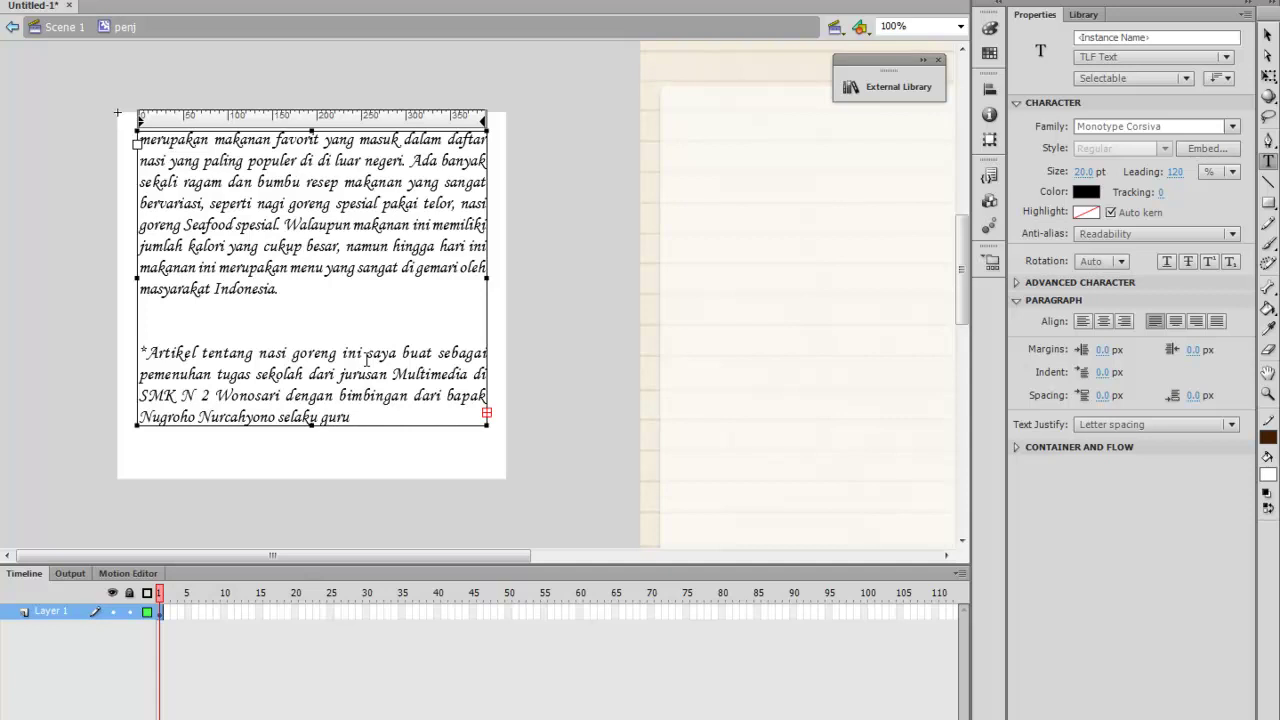
text( pengajar jurusan mata pel)
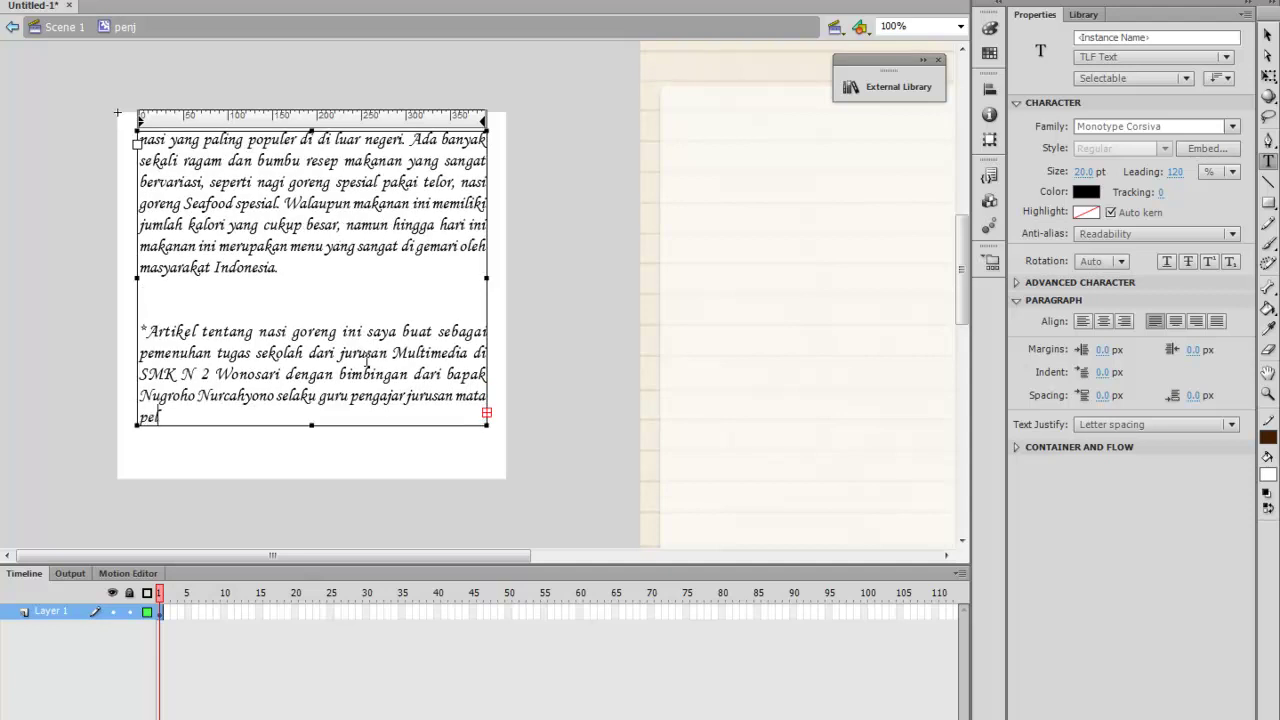
text(ajaran)
text(Animasi)
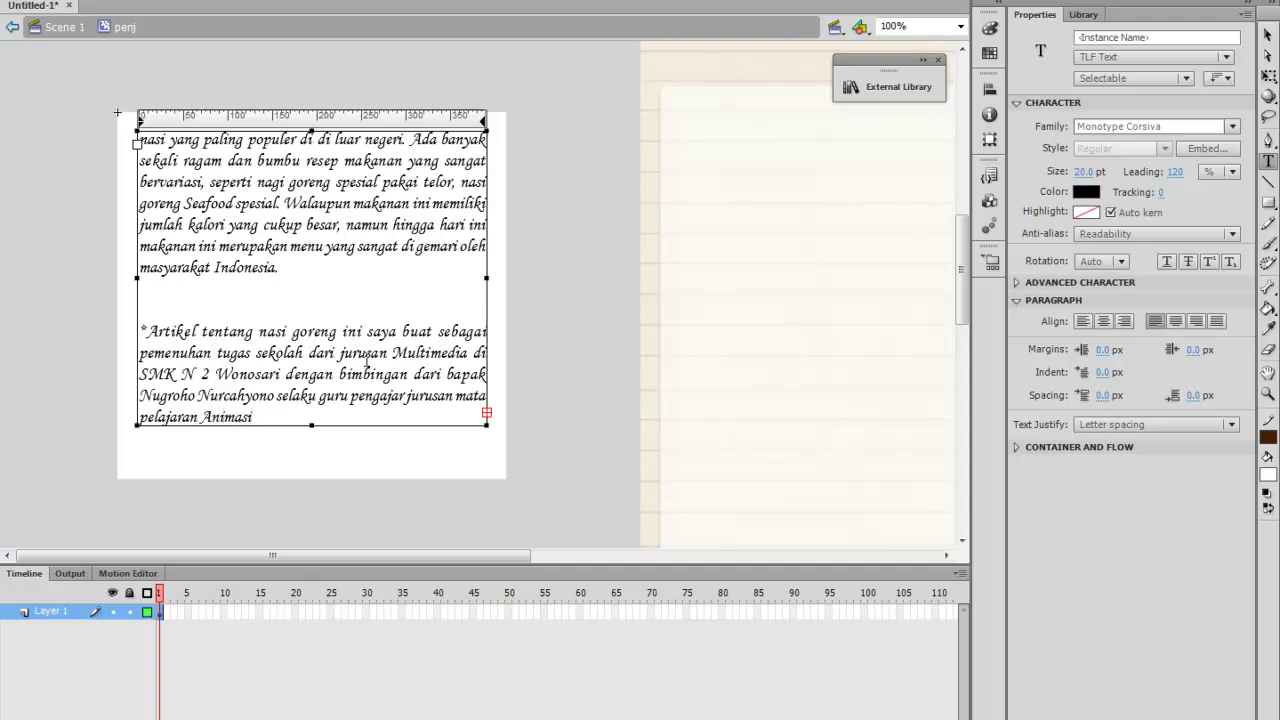
text( 2 Dimensi.)
Finish 'Dimensi.' and add a 'Created by :' line naming both student authors, numbers 03 and 04
key(Return)
key(Return)
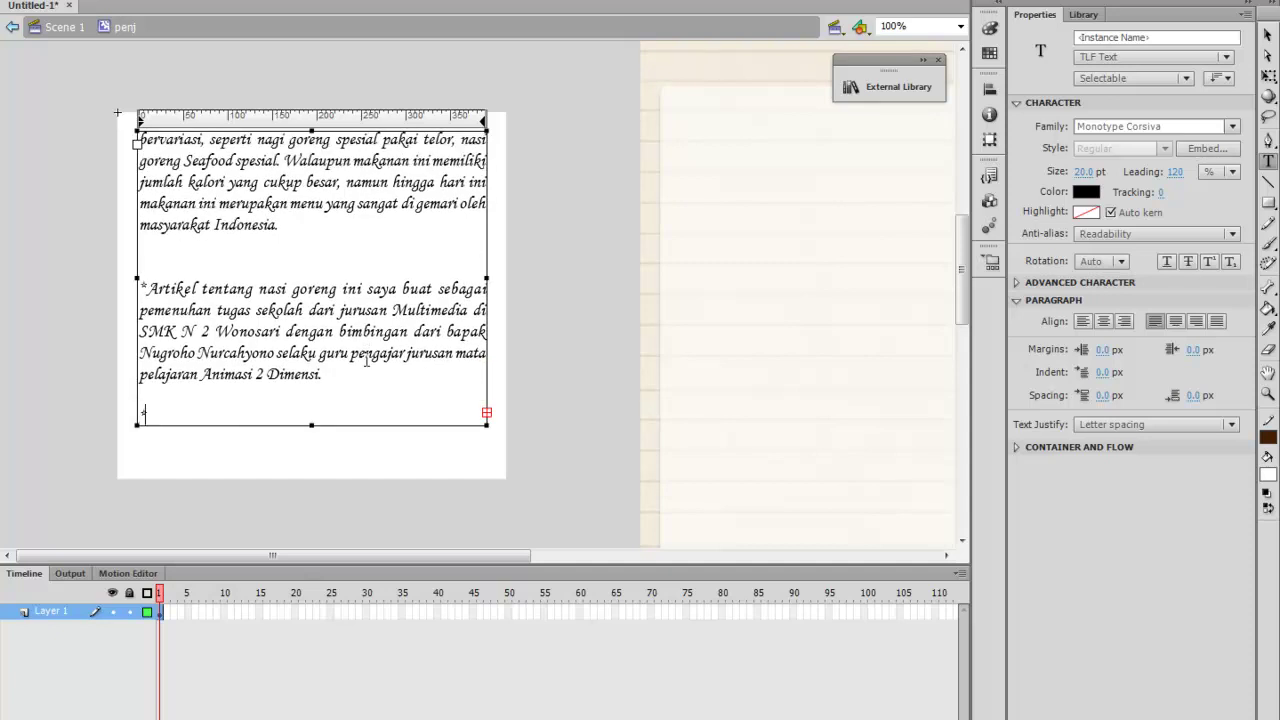
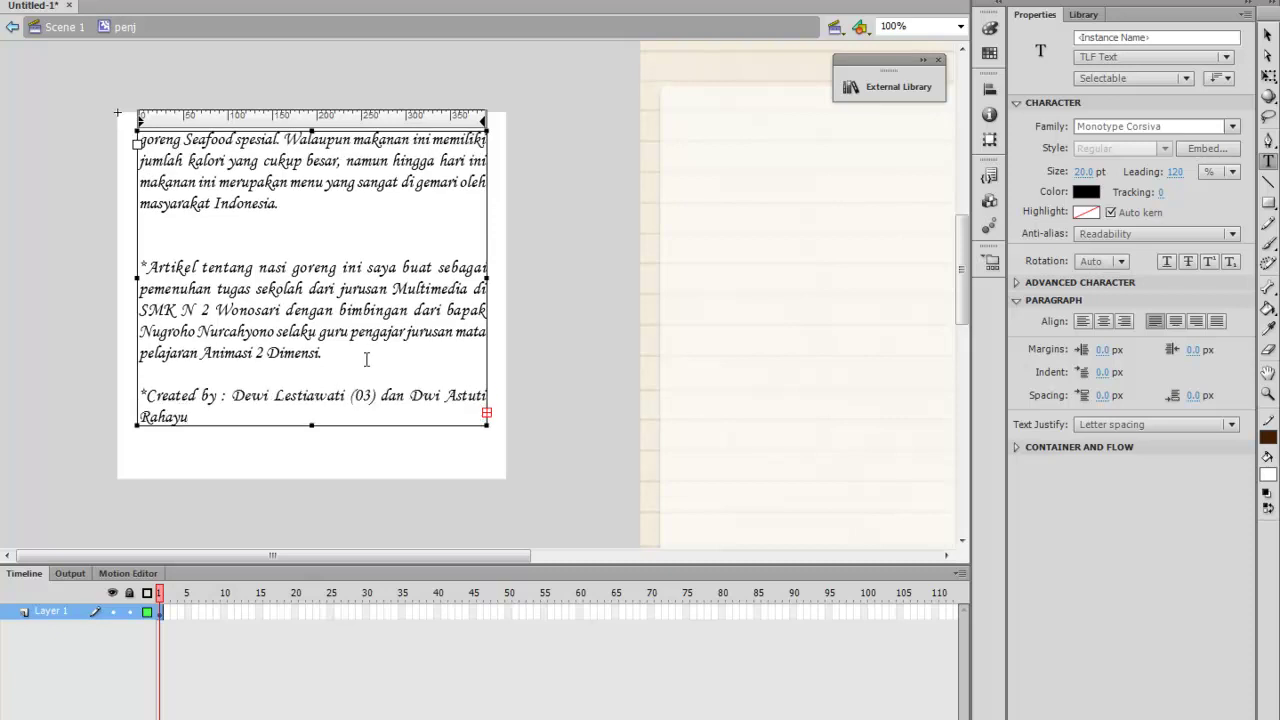
key(BackSpace)
Lengthen the article text box so the whole text through the credit line shows
click(1268, 36)
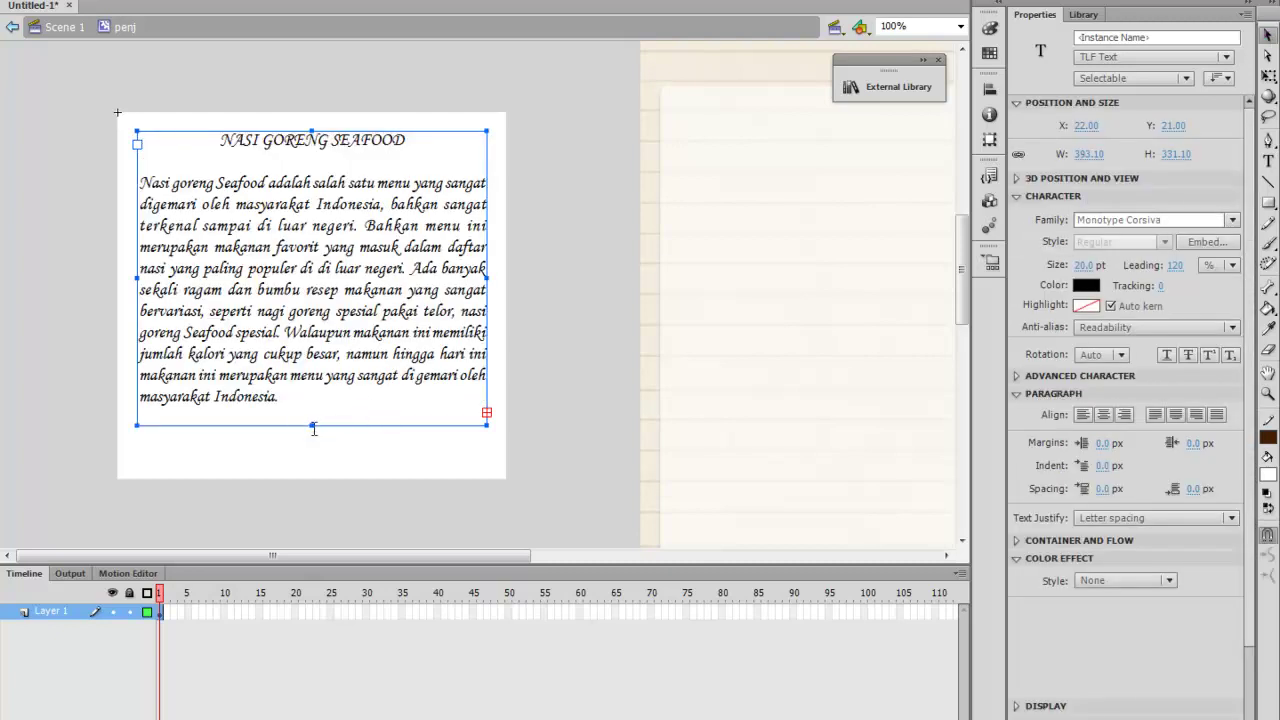
scroll(331, 405, down, 4)
drag(311, 265, 337, 480)
scroll(339, 445, down, 4)
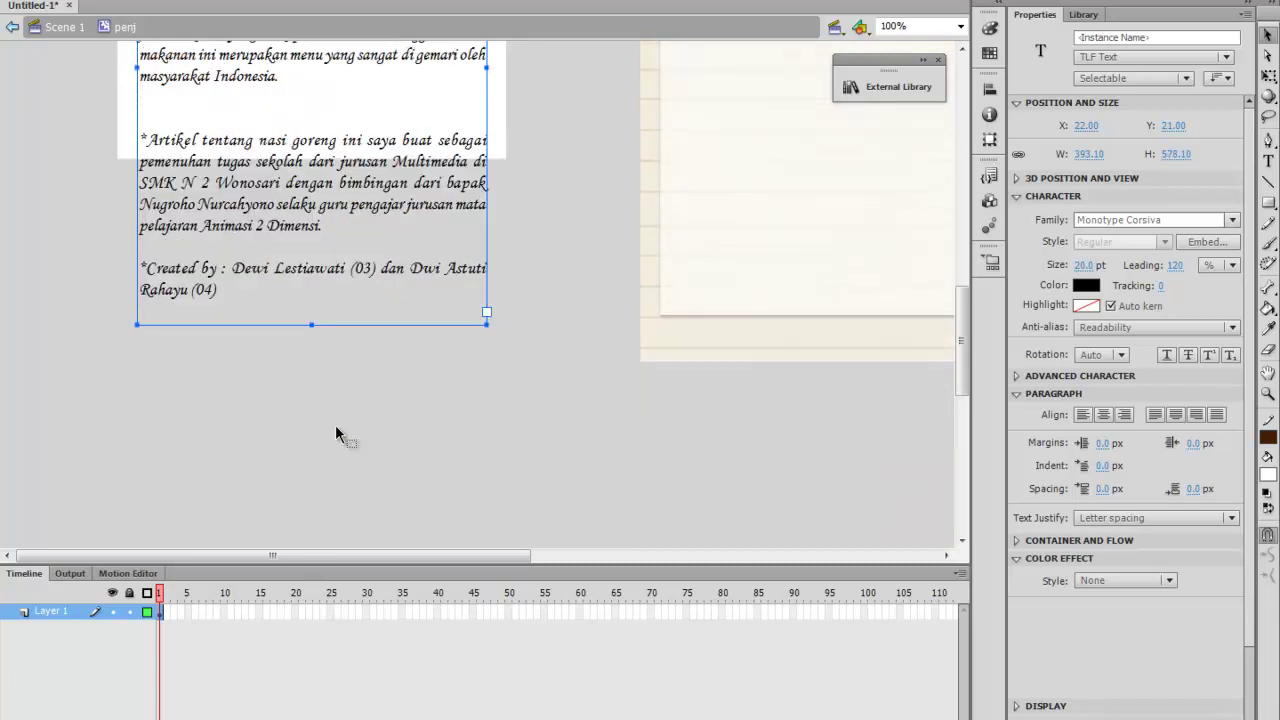
scroll(332, 400, up, 2)
scroll(335, 410, up, 2)
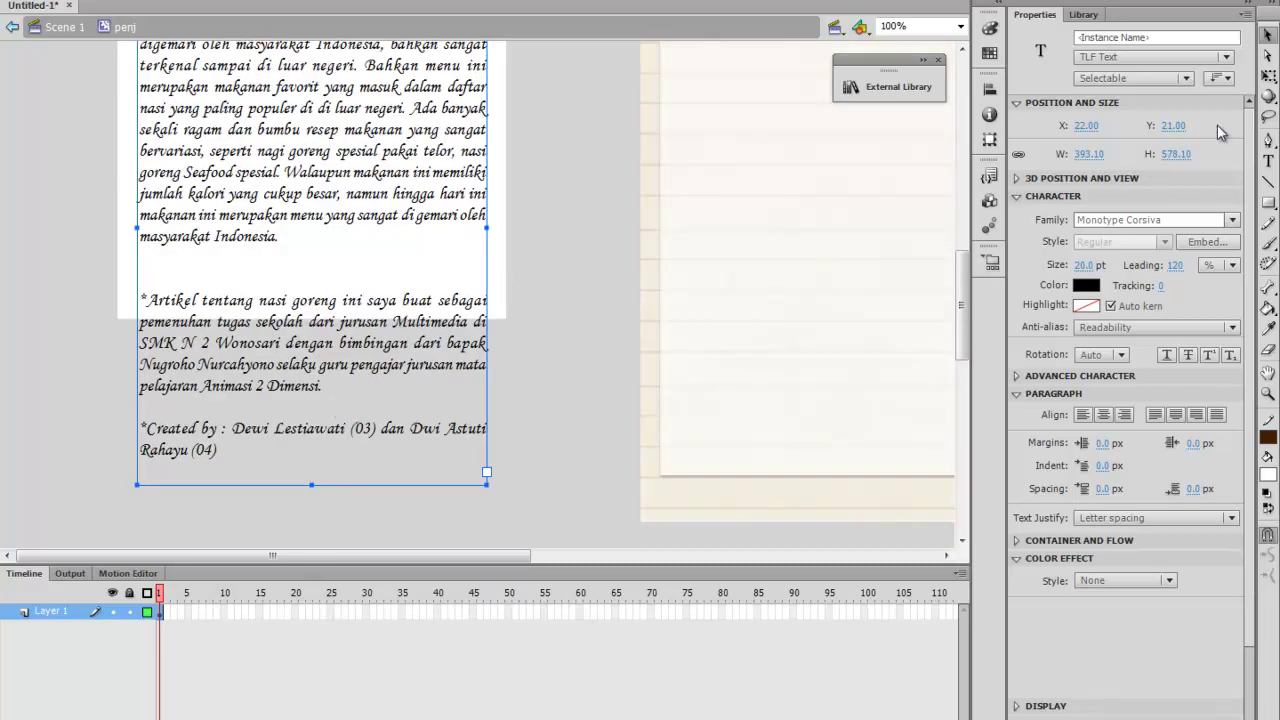
Stretch the white background rectangle to 437 × 596.35 so it covers the text
click(1268, 77)
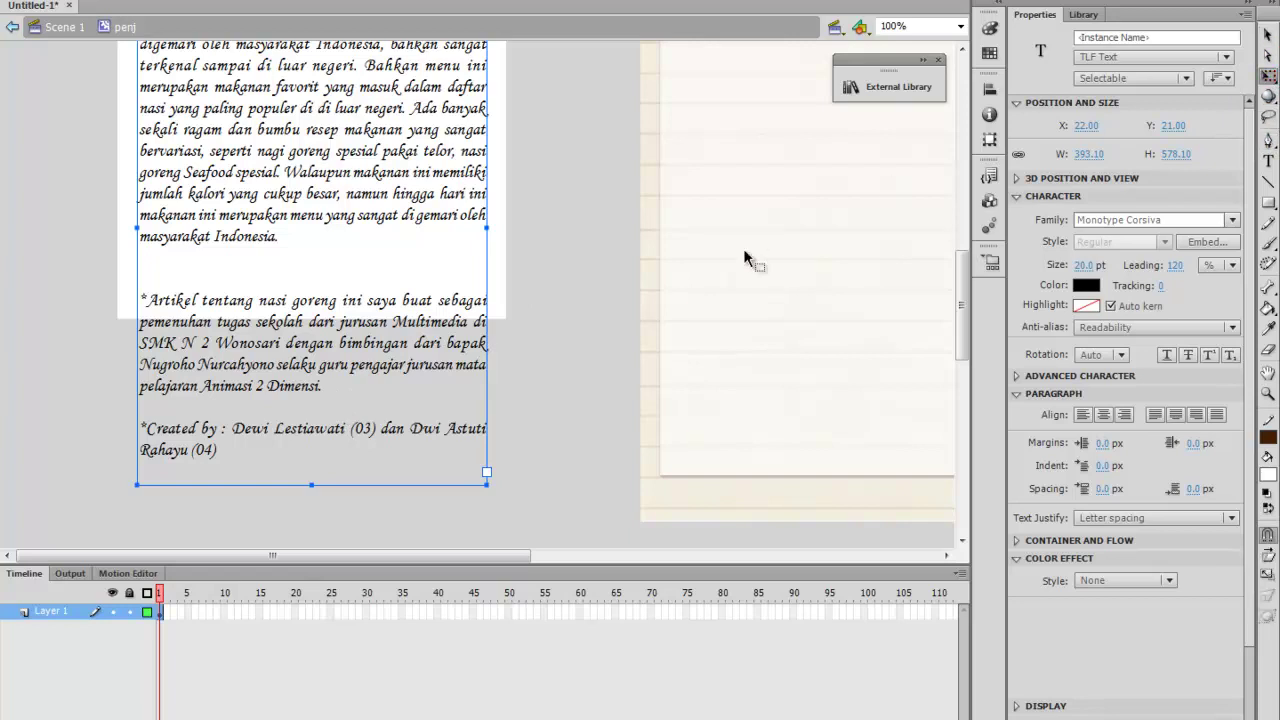
click(498, 251)
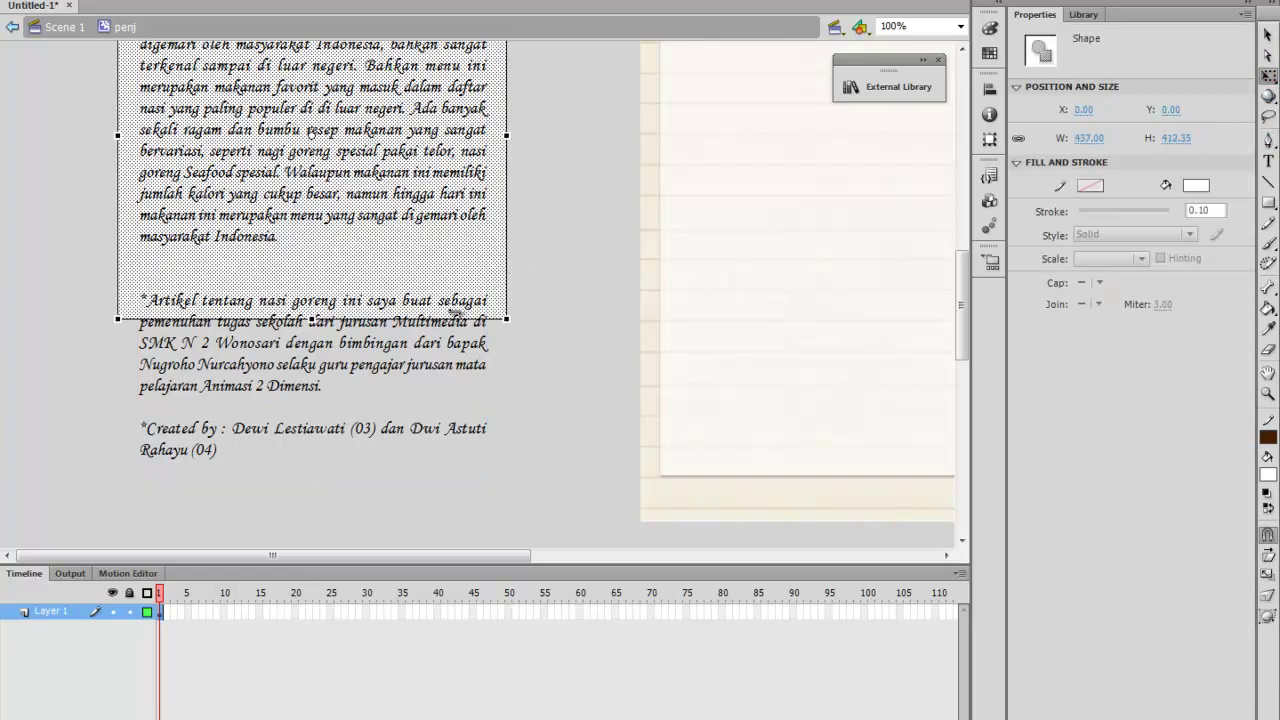
drag(312, 318, 300, 483)
scroll(404, 345, up, 4)
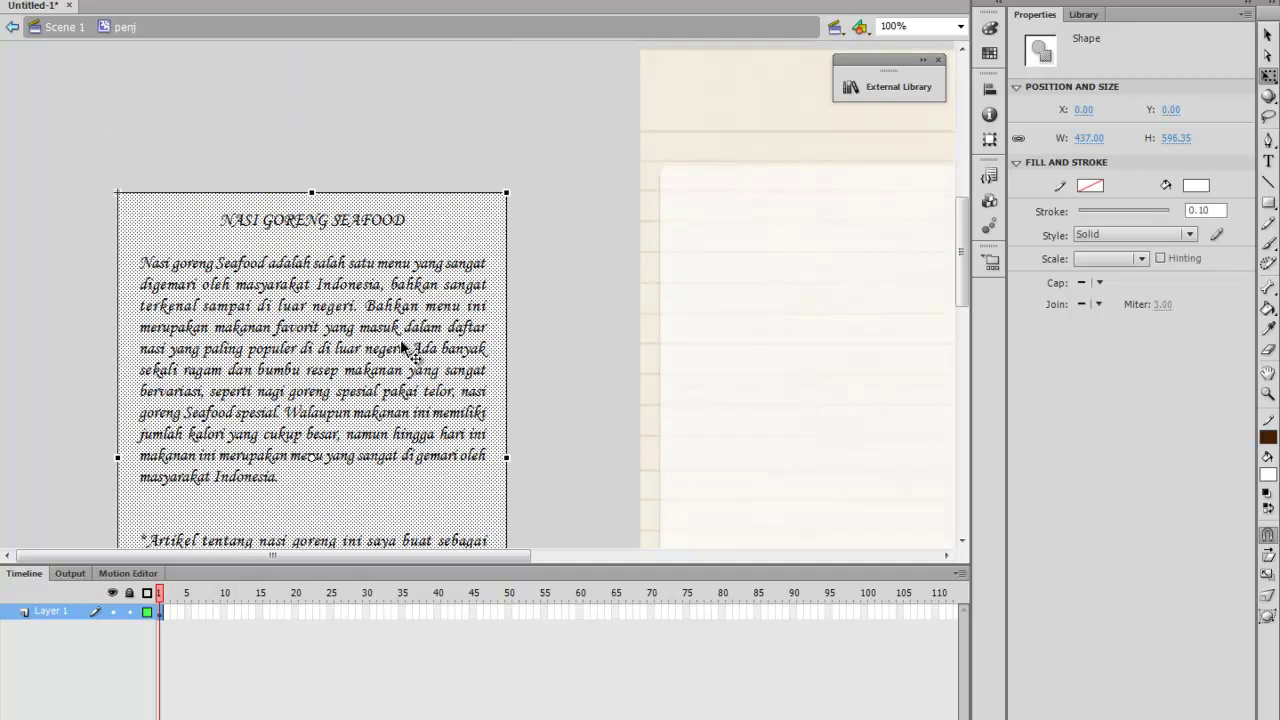
scroll(404, 347, down, 1)
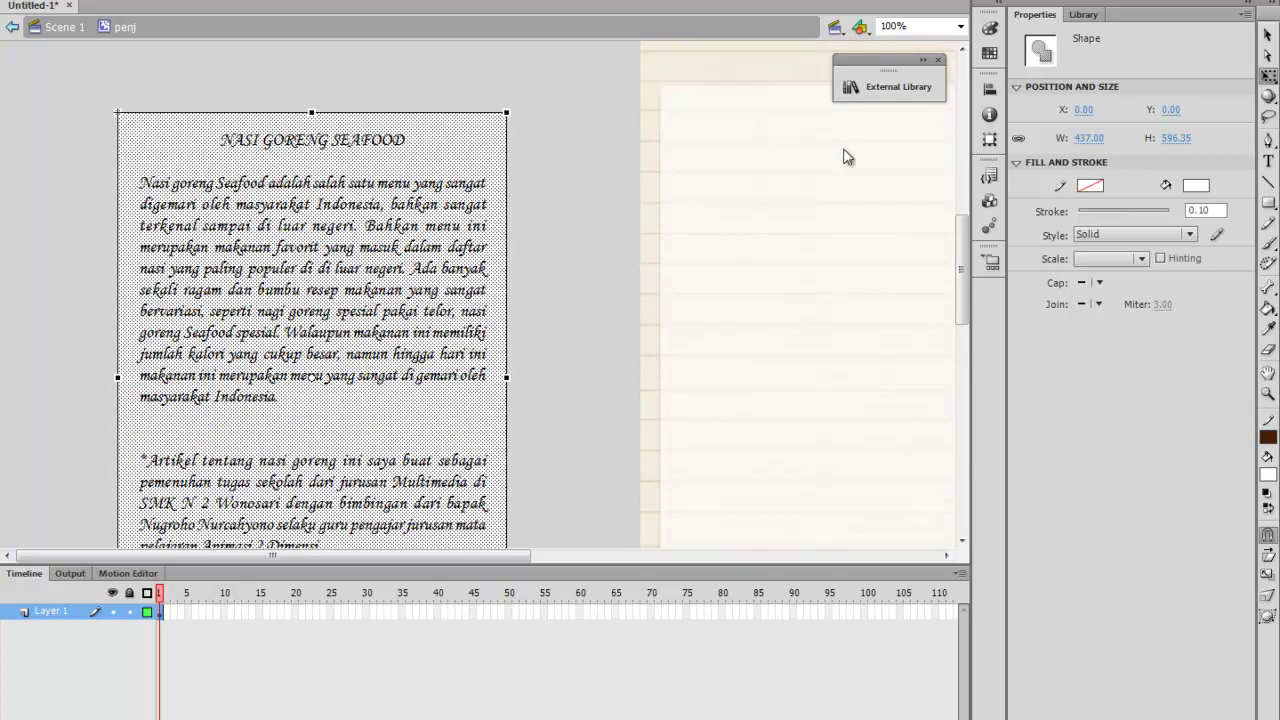
click(1267, 35)
click(286, 248)
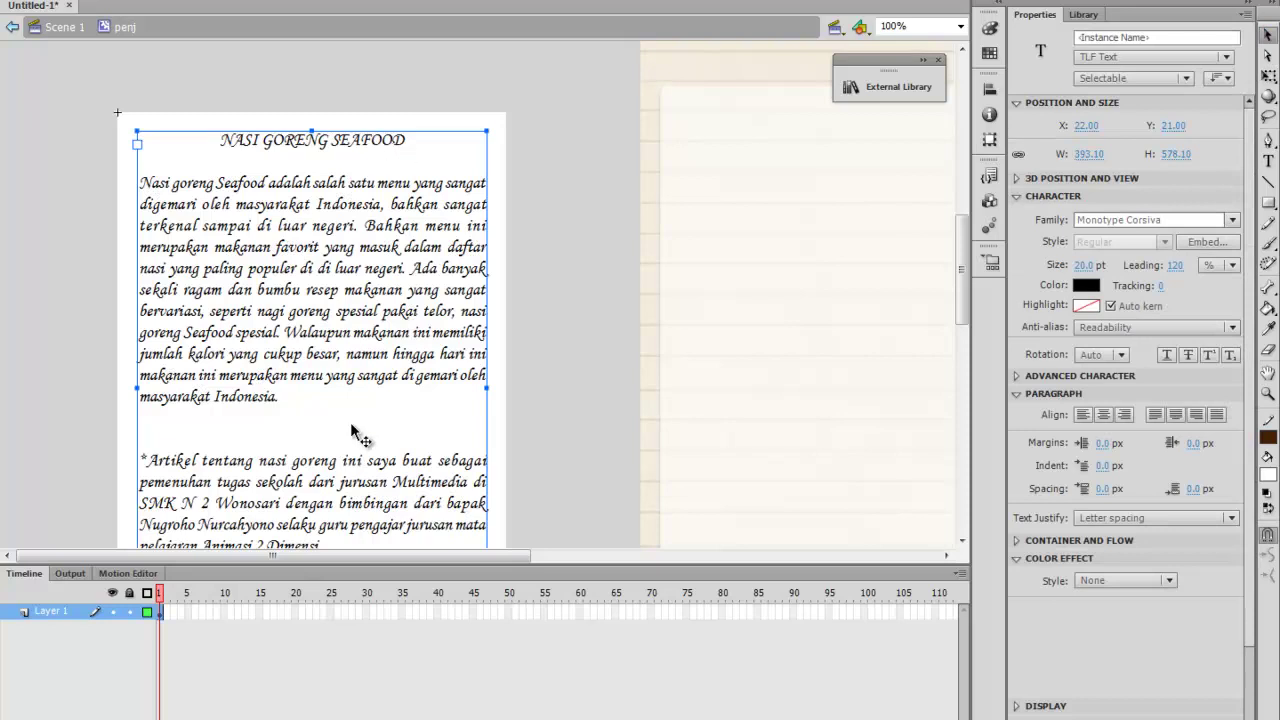
scroll(355, 425, down, 3)
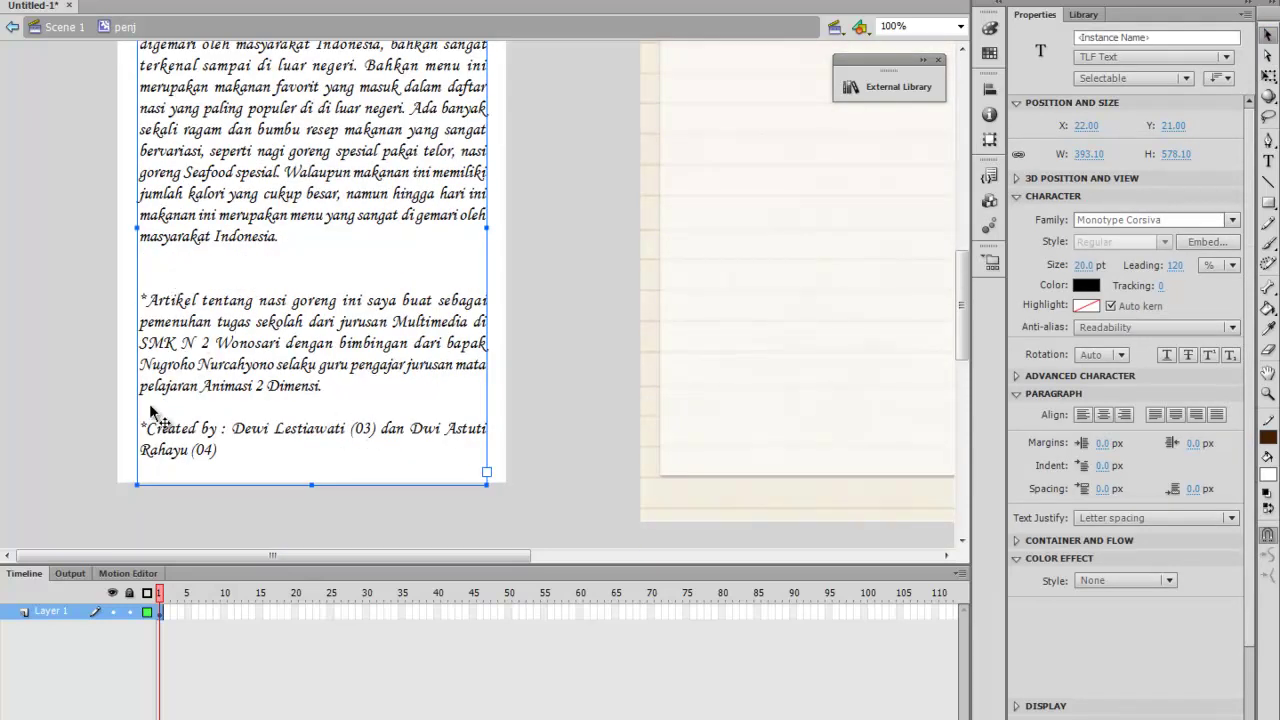
Insert a 'TAMBAHAN' line above the *Artikel note
double_click(175, 276)
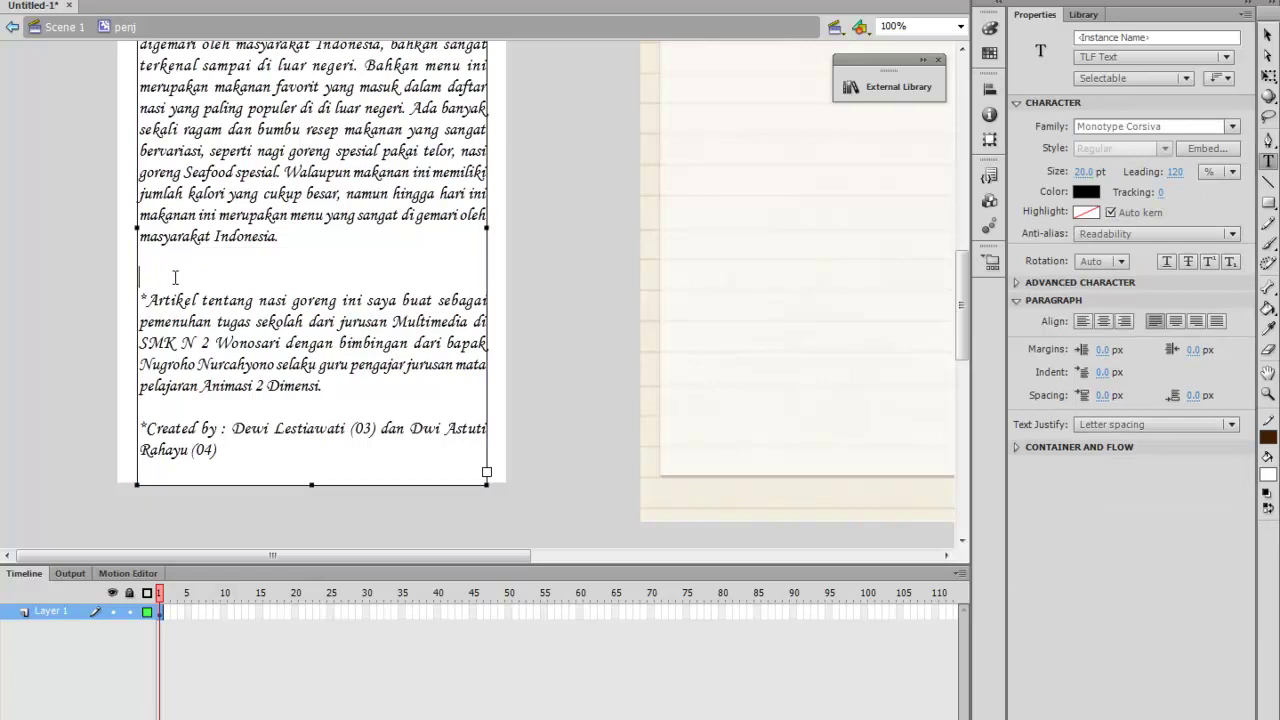
key(Return)
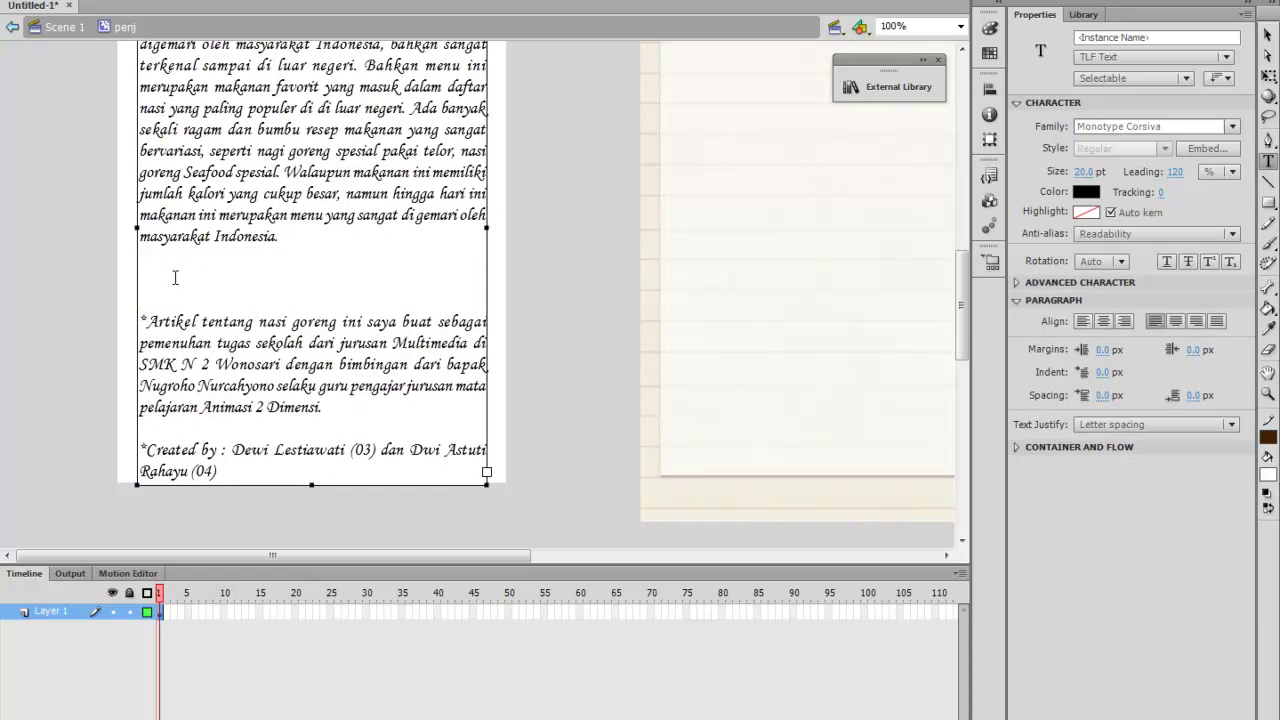
text(TAMBAHAN)
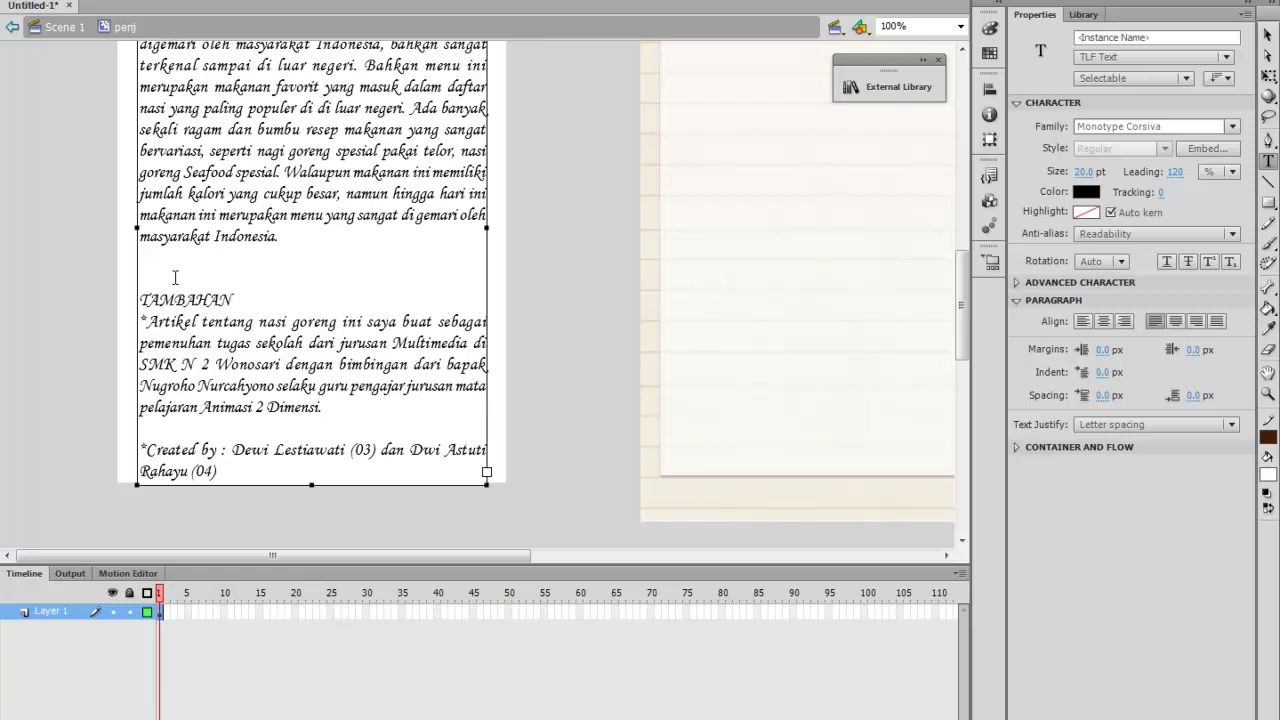
Centre the TAMBAHAN heading and add blank lines above and below it
drag(260, 296, 139, 295)
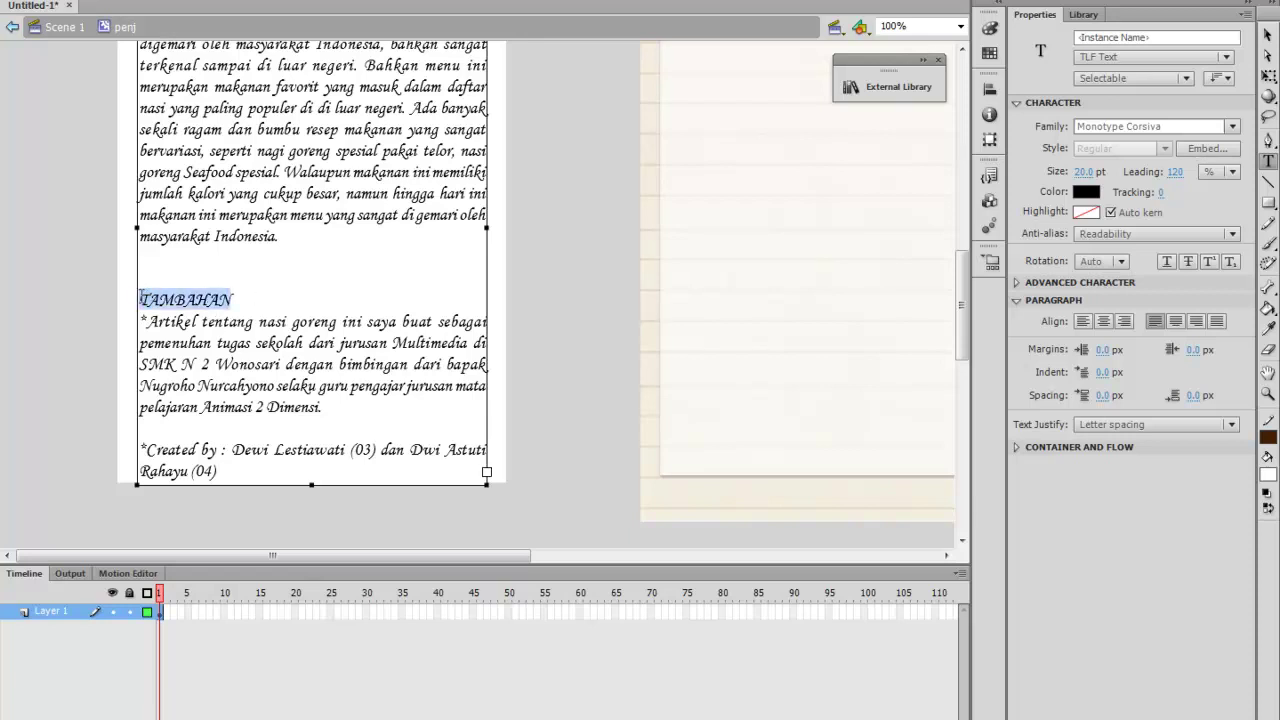
click(1177, 321)
click(375, 291)
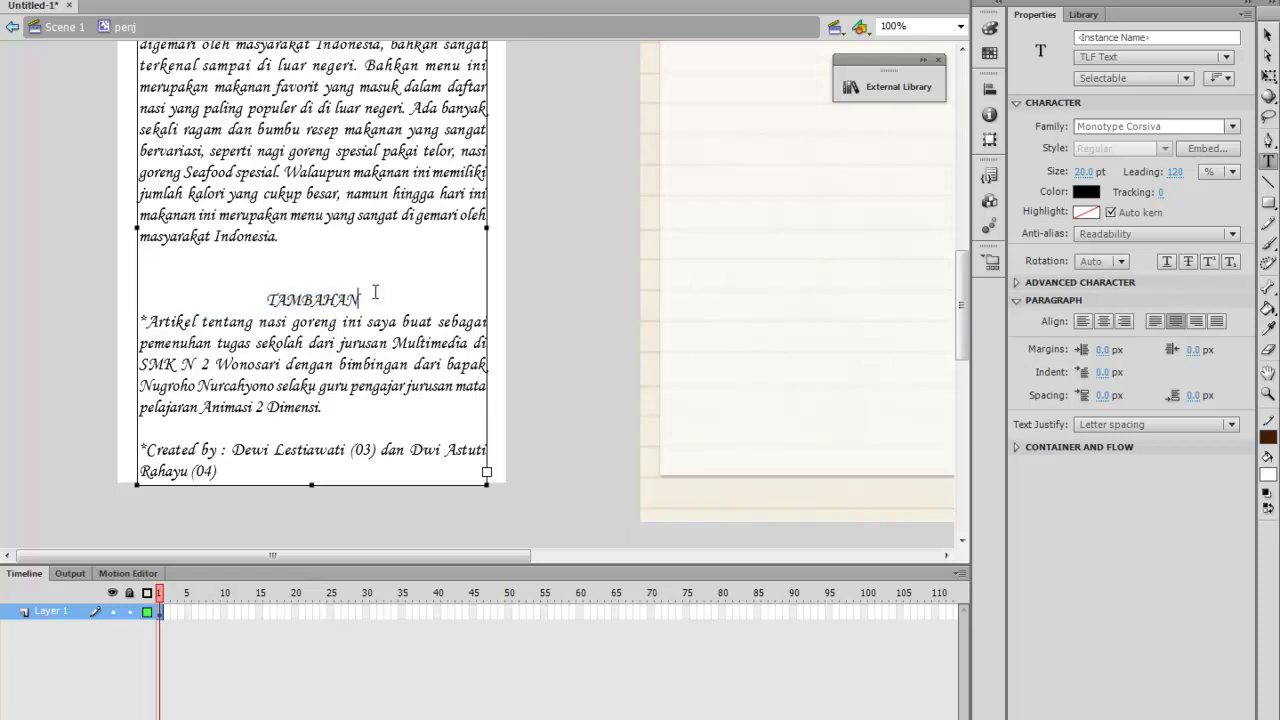
key(Return)
click(349, 256)
key(Return)
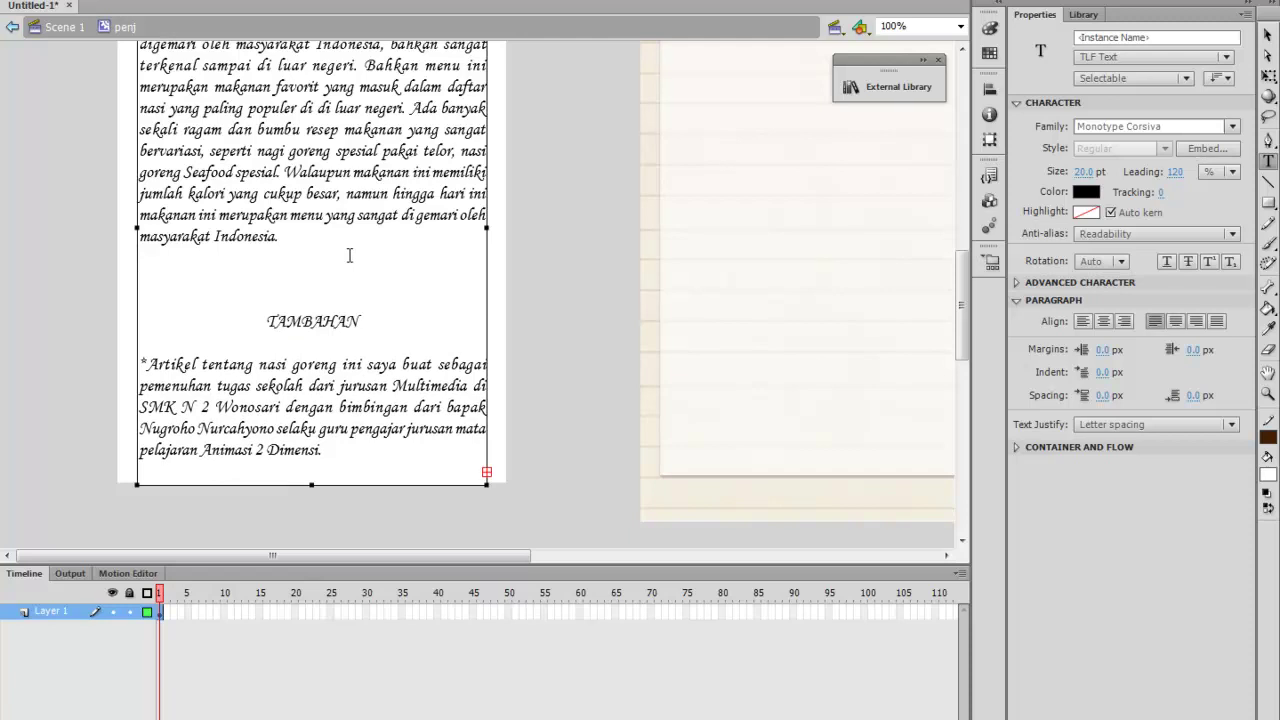
click(1268, 74)
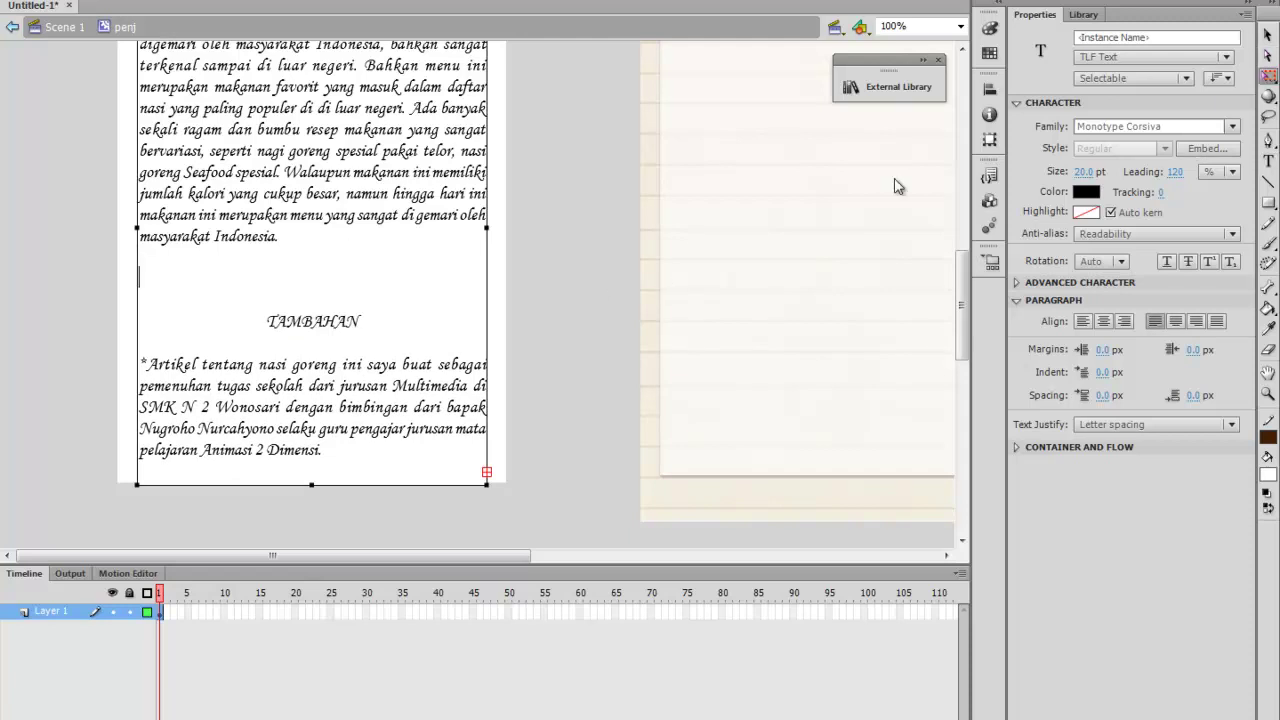
Stretch the white rectangle to 716.40 high and lengthen the text box to show the credits
click(499, 263)
scroll(499, 267, down, 3)
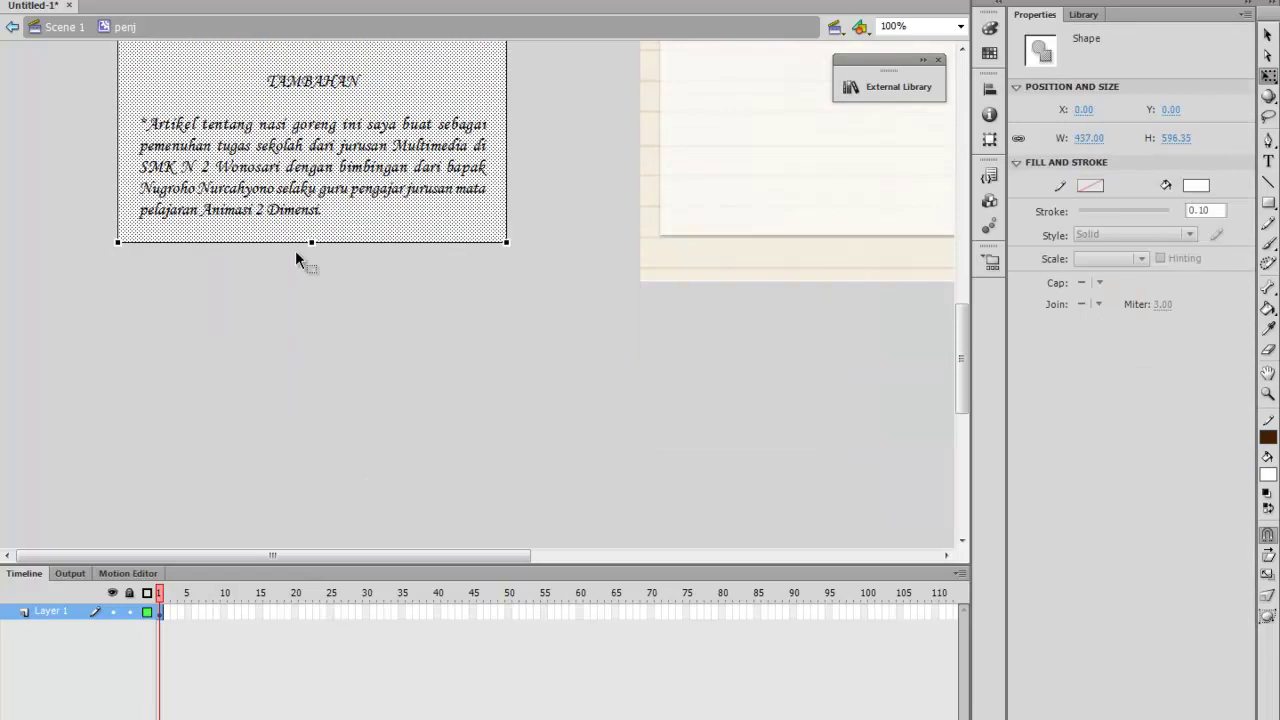
drag(311, 245, 313, 349)
key(v)
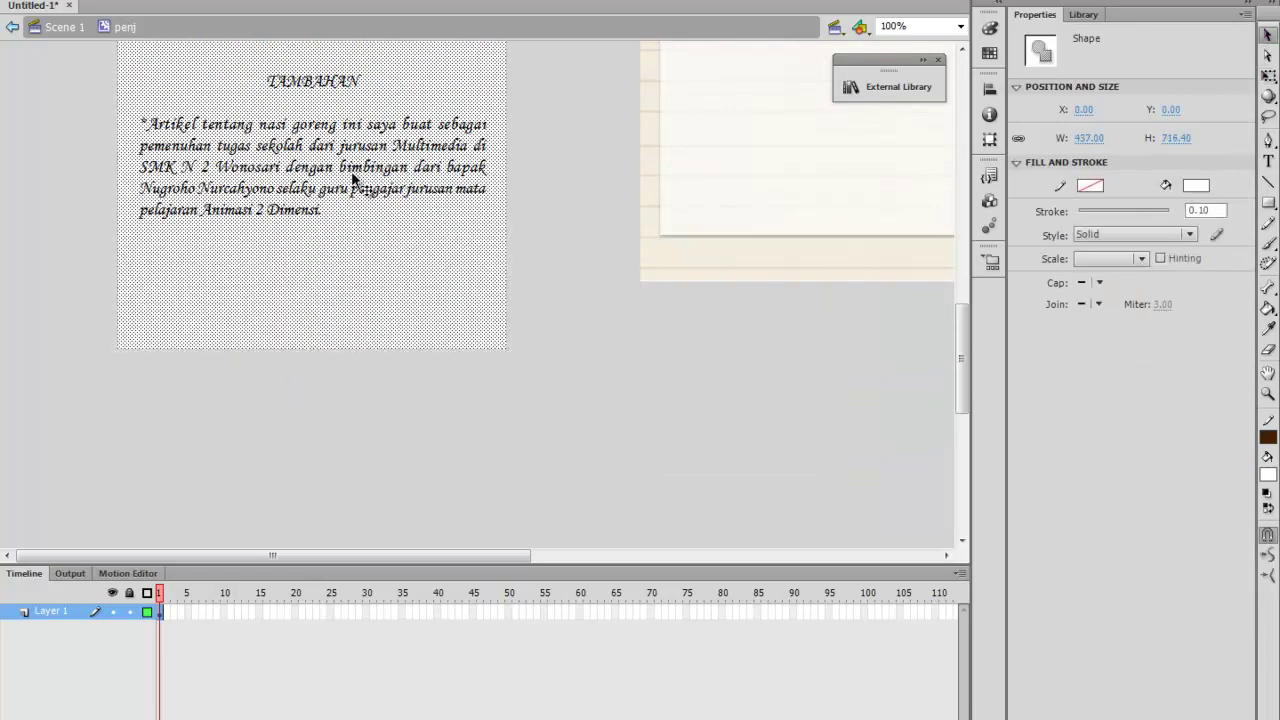
click(308, 244)
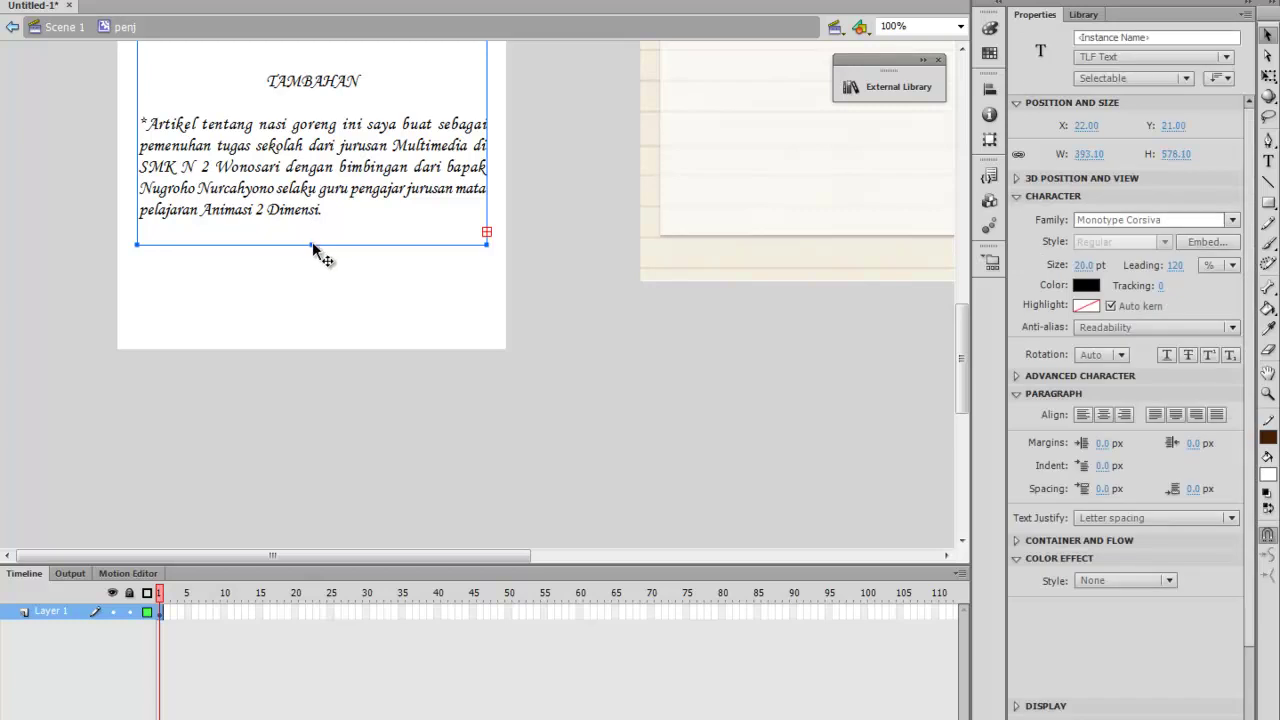
drag(312, 248, 310, 320)
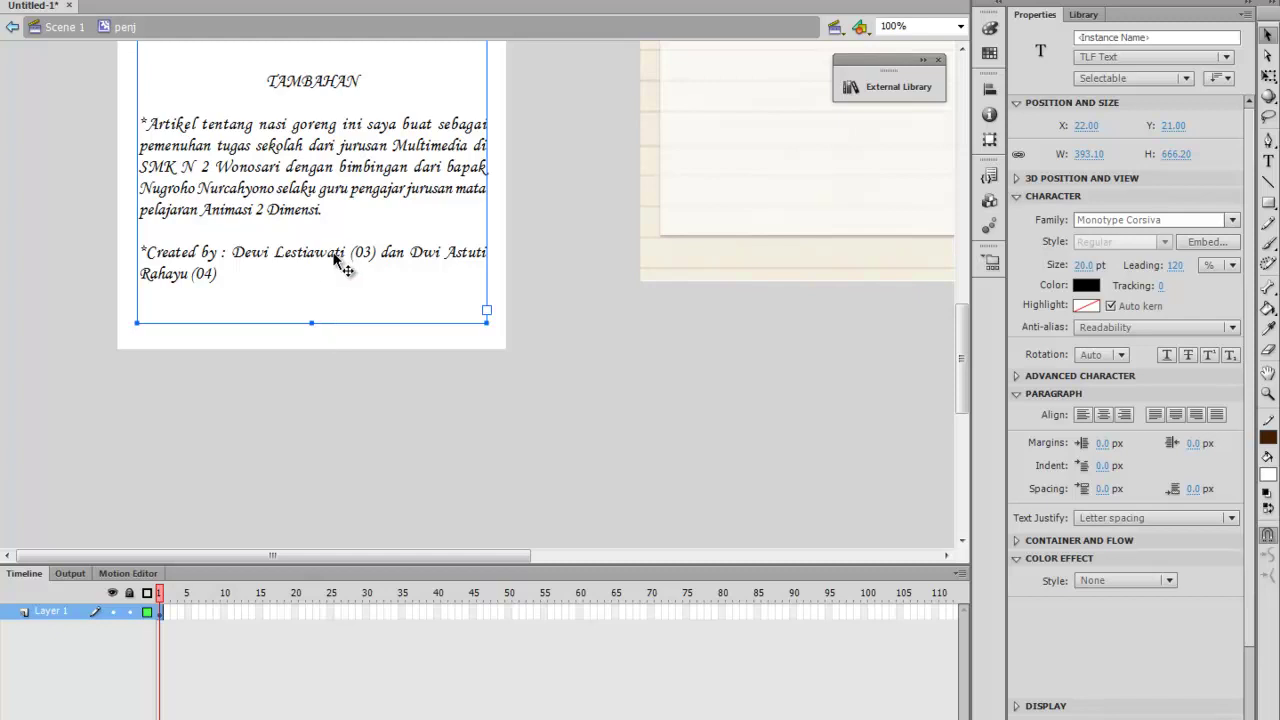
scroll(334, 255, up, 3)
scroll(334, 256, up, 1)
scroll(334, 256, down, 4)
scroll(334, 256, up, 5)
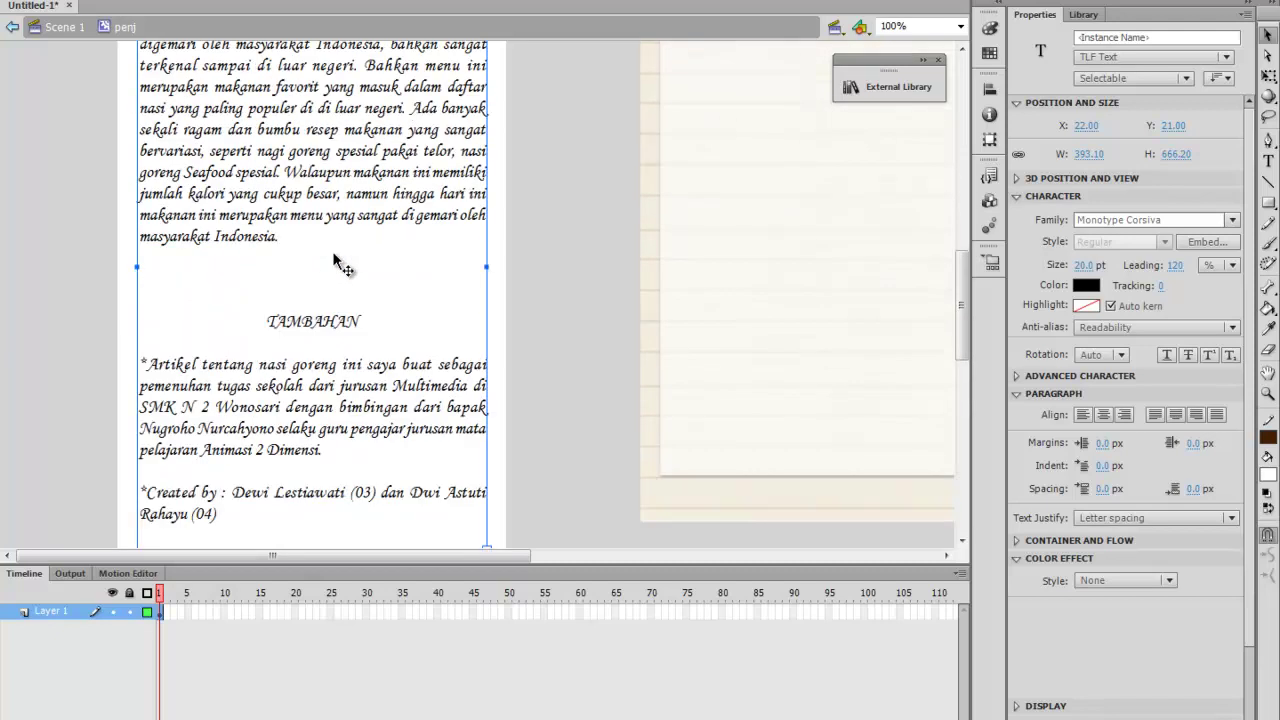
scroll(340, 265, down, 1)
scroll(336, 260, up, 5)
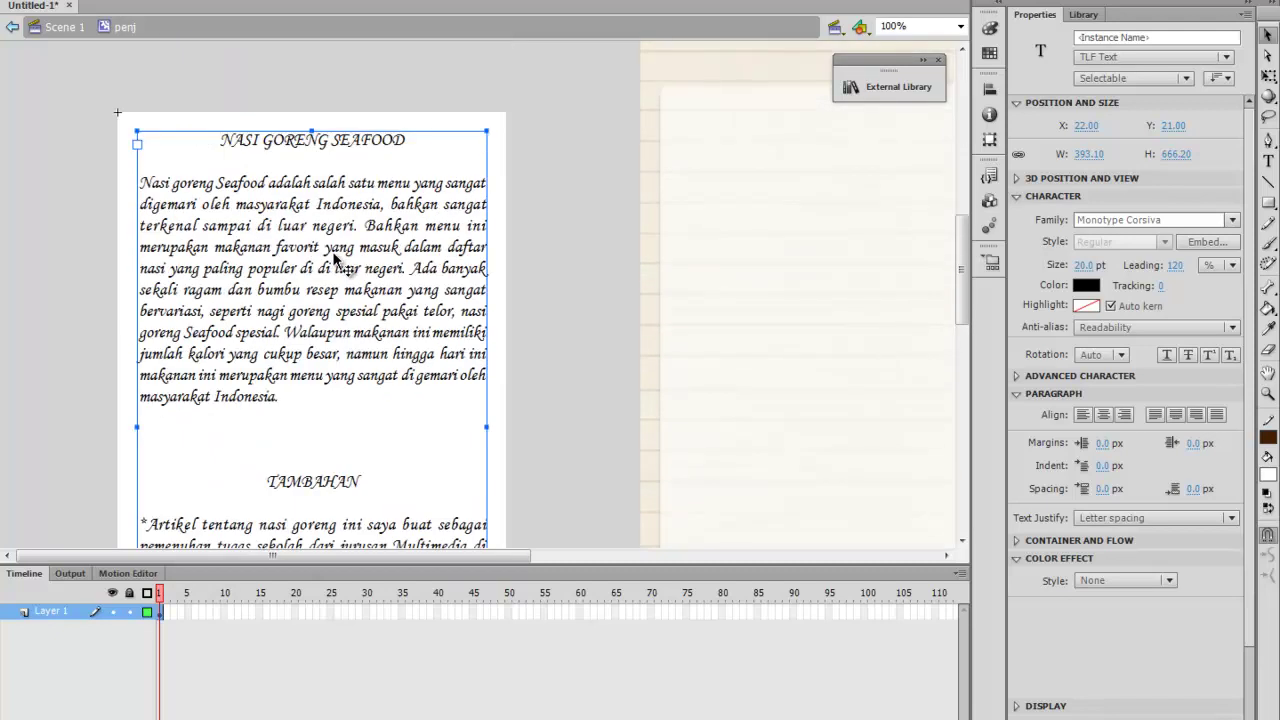
scroll(336, 258, down, 2)
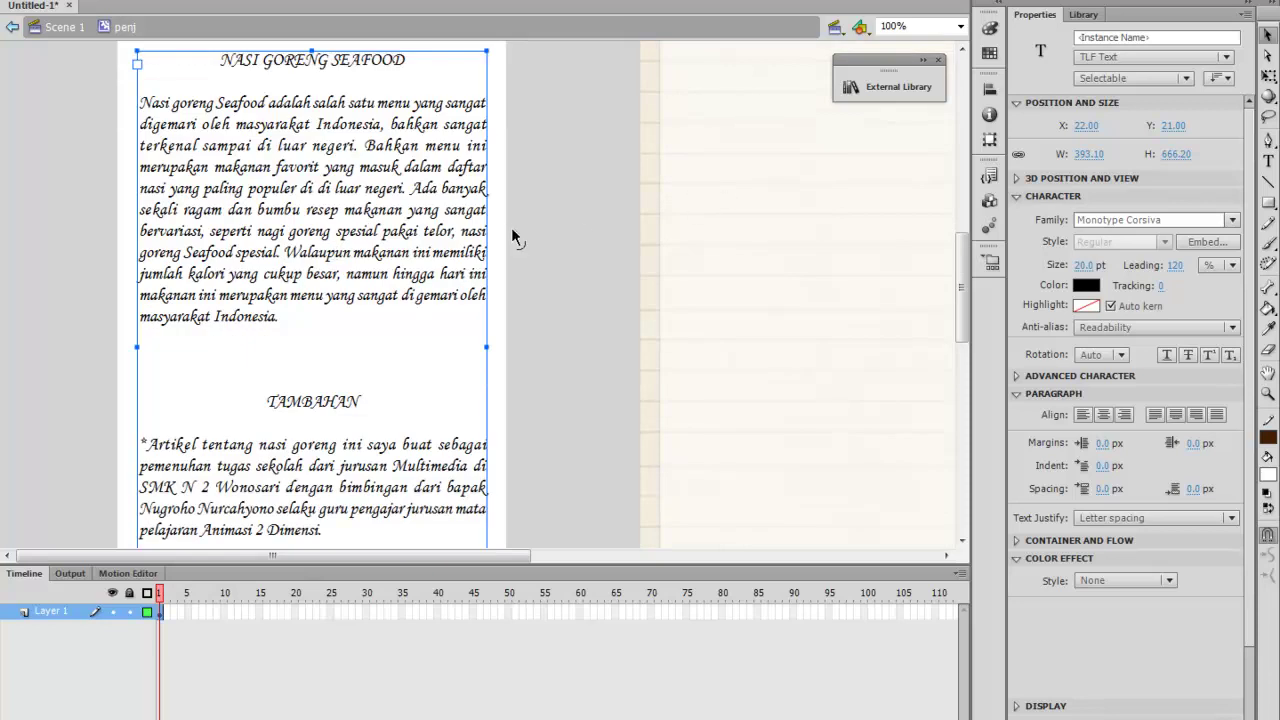
Return to Scene 1 and shift the page clip to X −598.15, Y 211.10
double_click(547, 222)
scroll(510, 248, down, 4)
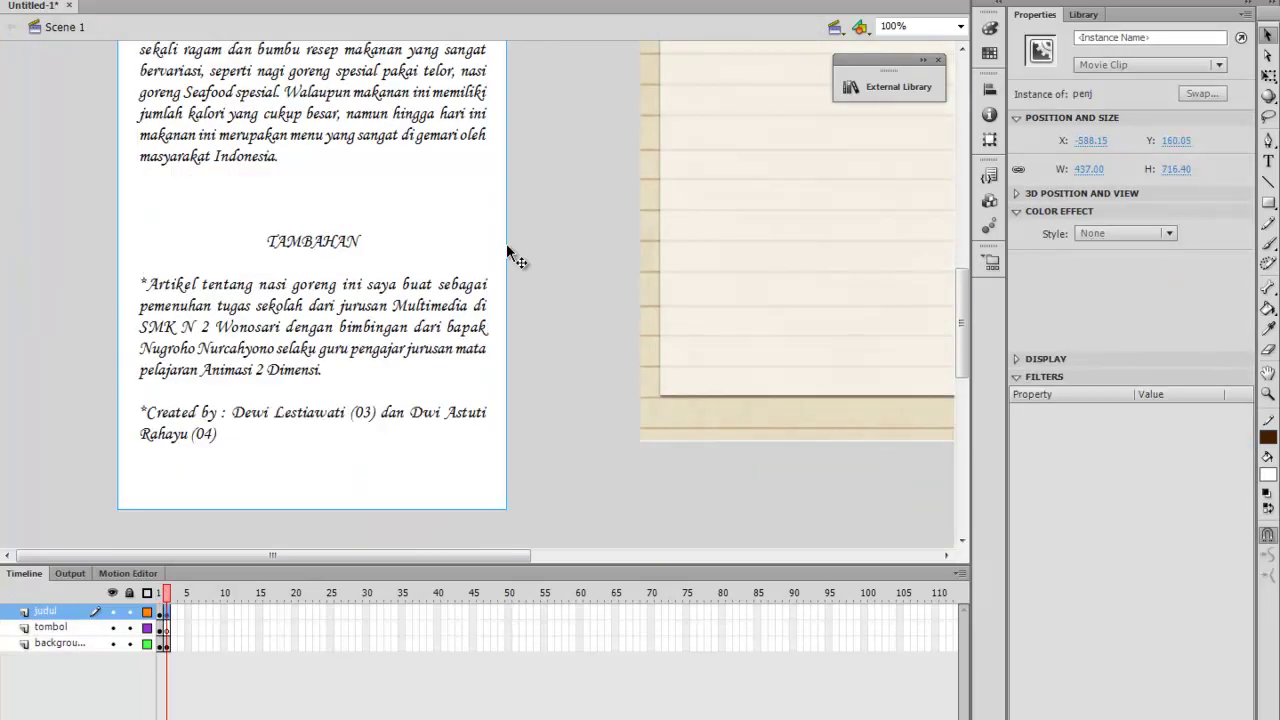
scroll(507, 252, up, 2)
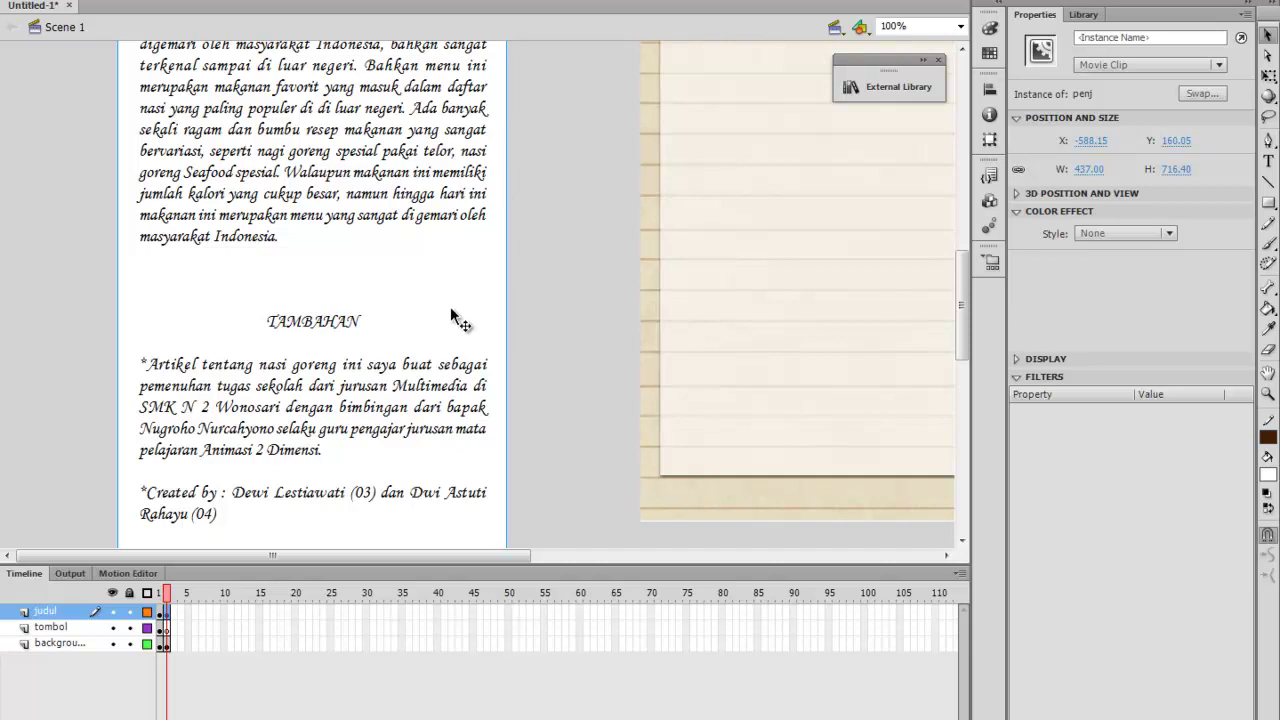
scroll(449, 250, down, 4)
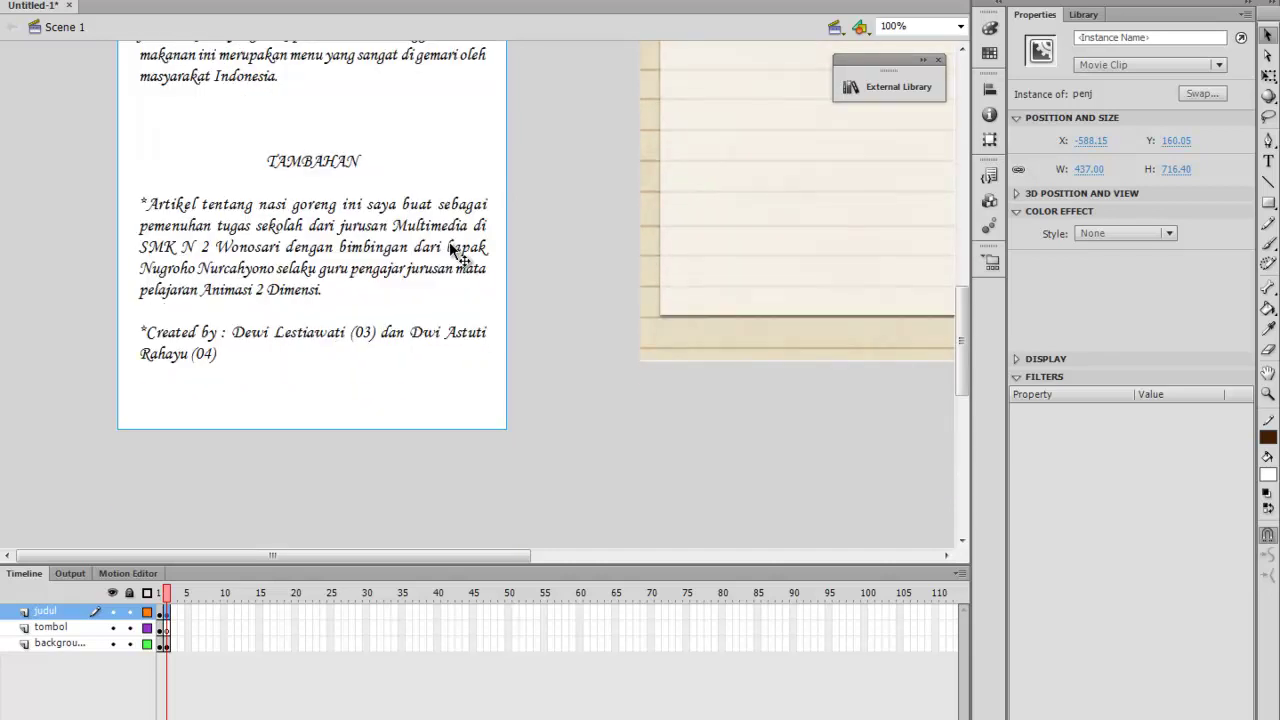
drag(412, 130, 404, 172)
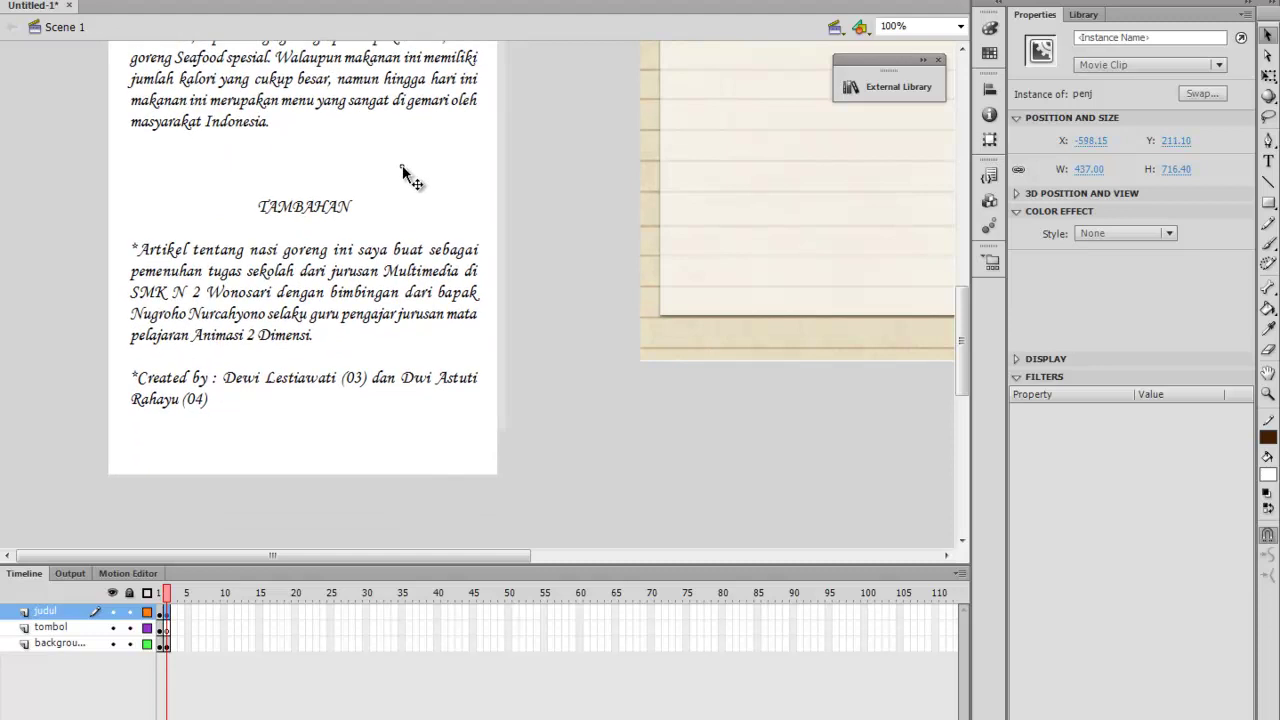
scroll(518, 225, up, 6)
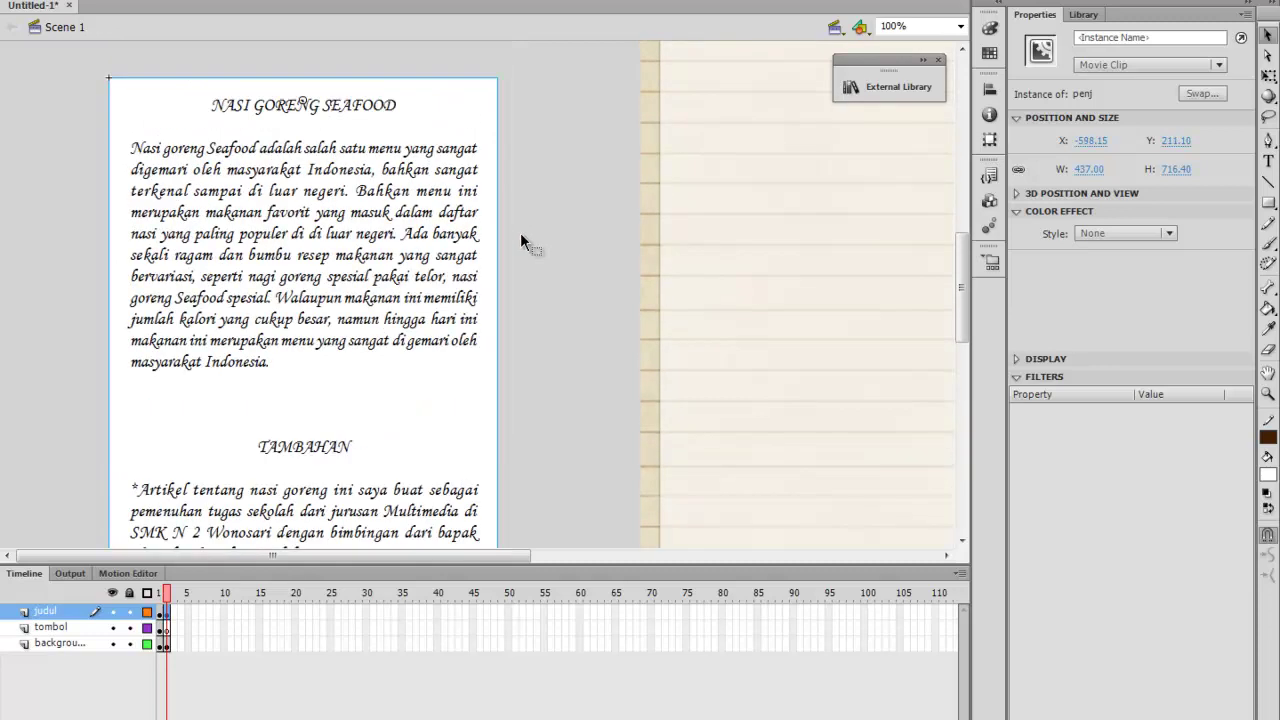
click(519, 231)
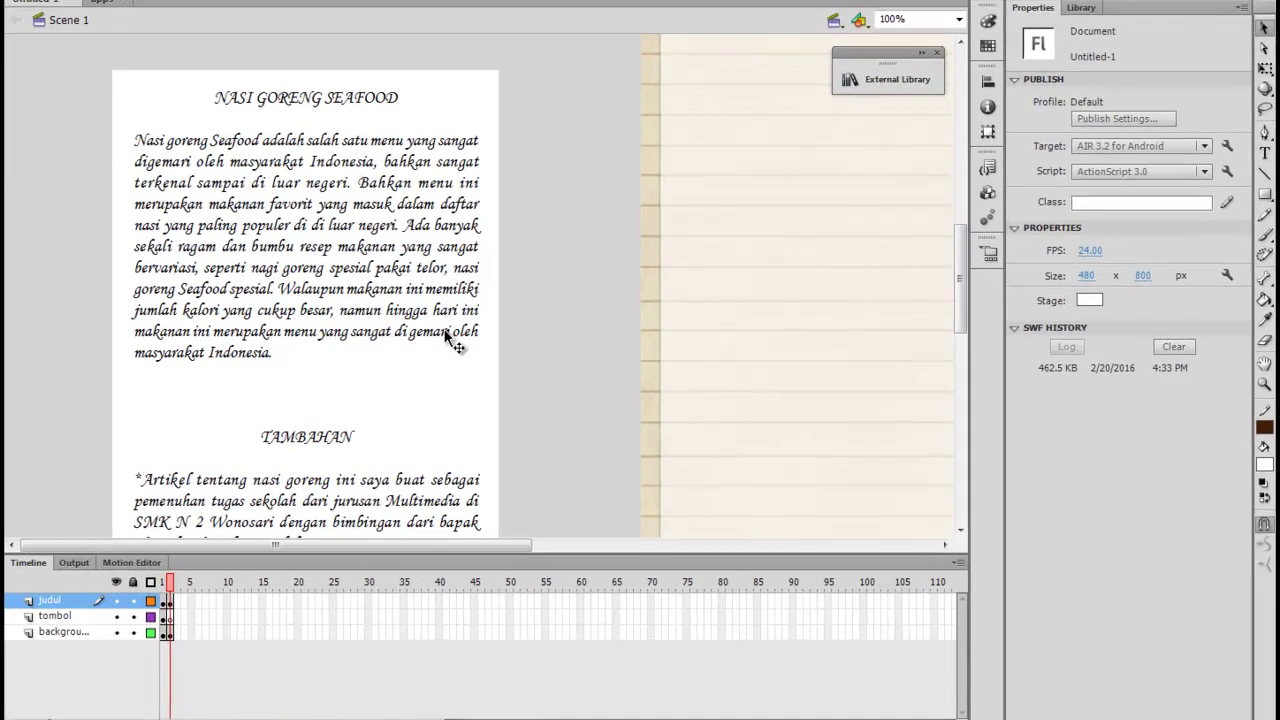
Name the page clip instance 'pn' and the ScrollPane instance 'pane'
click(466, 340)
click(1188, 30)
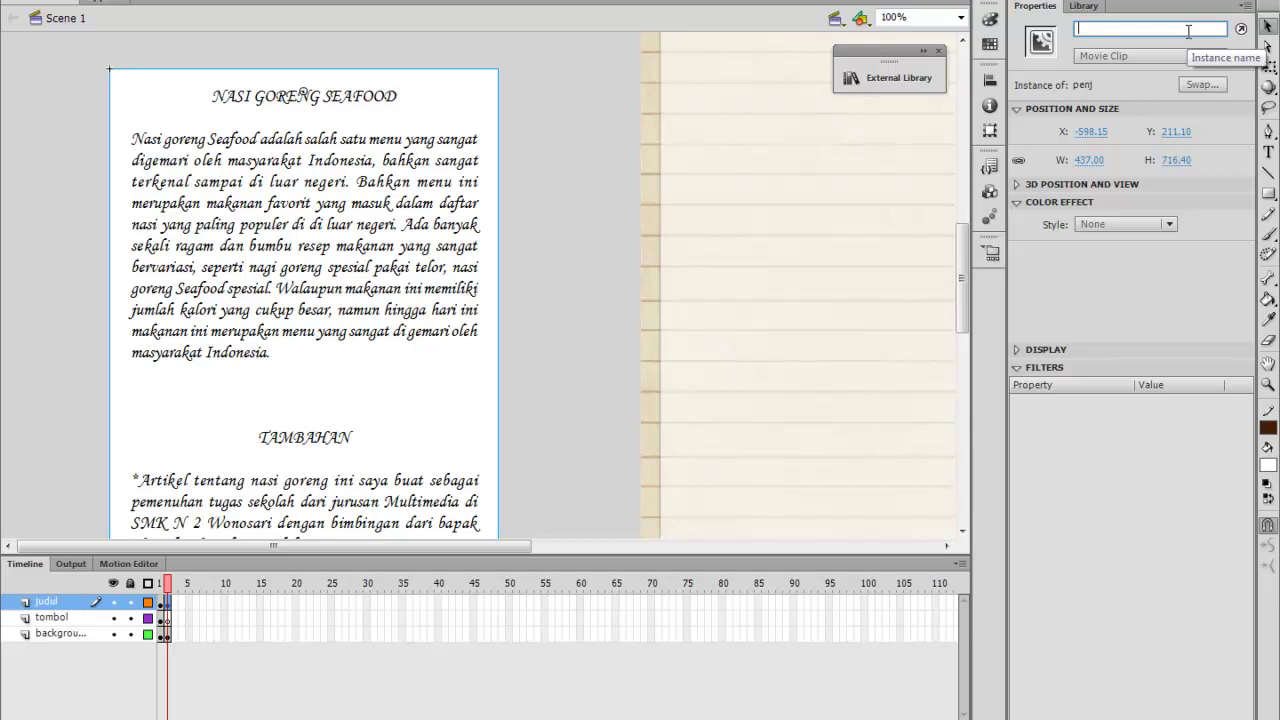
text(pn)
key(Return)
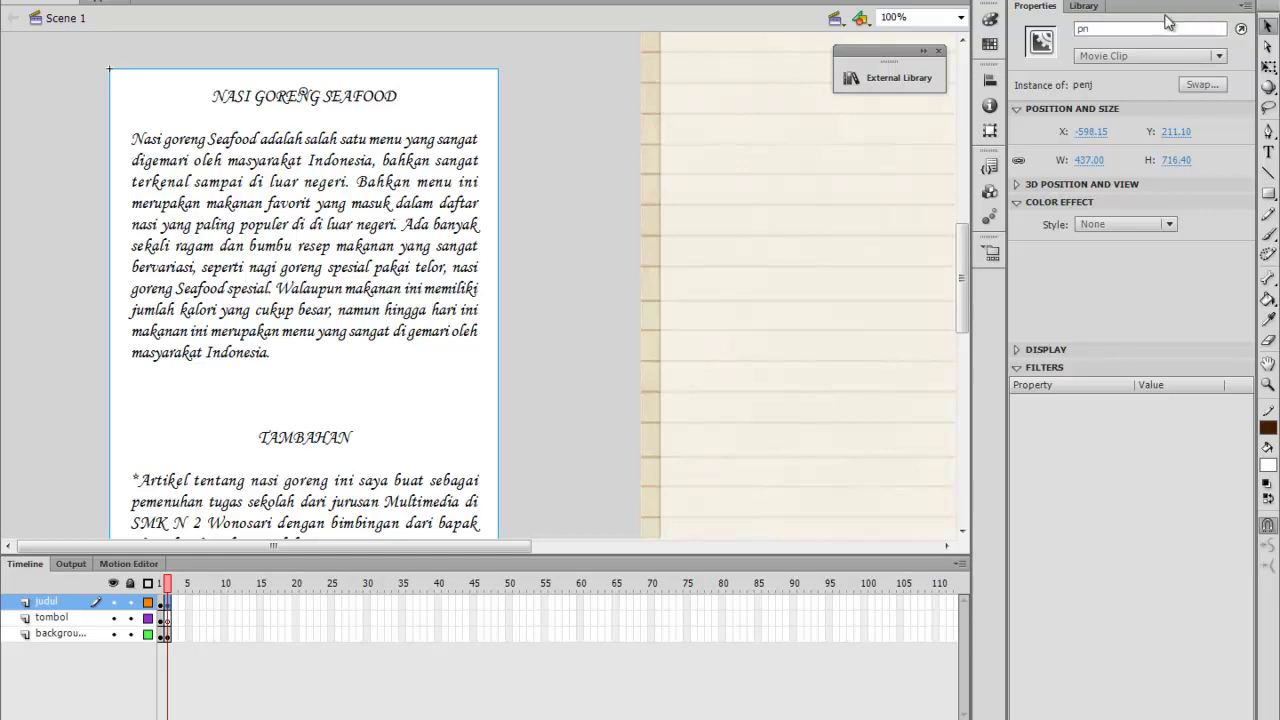
click(752, 151)
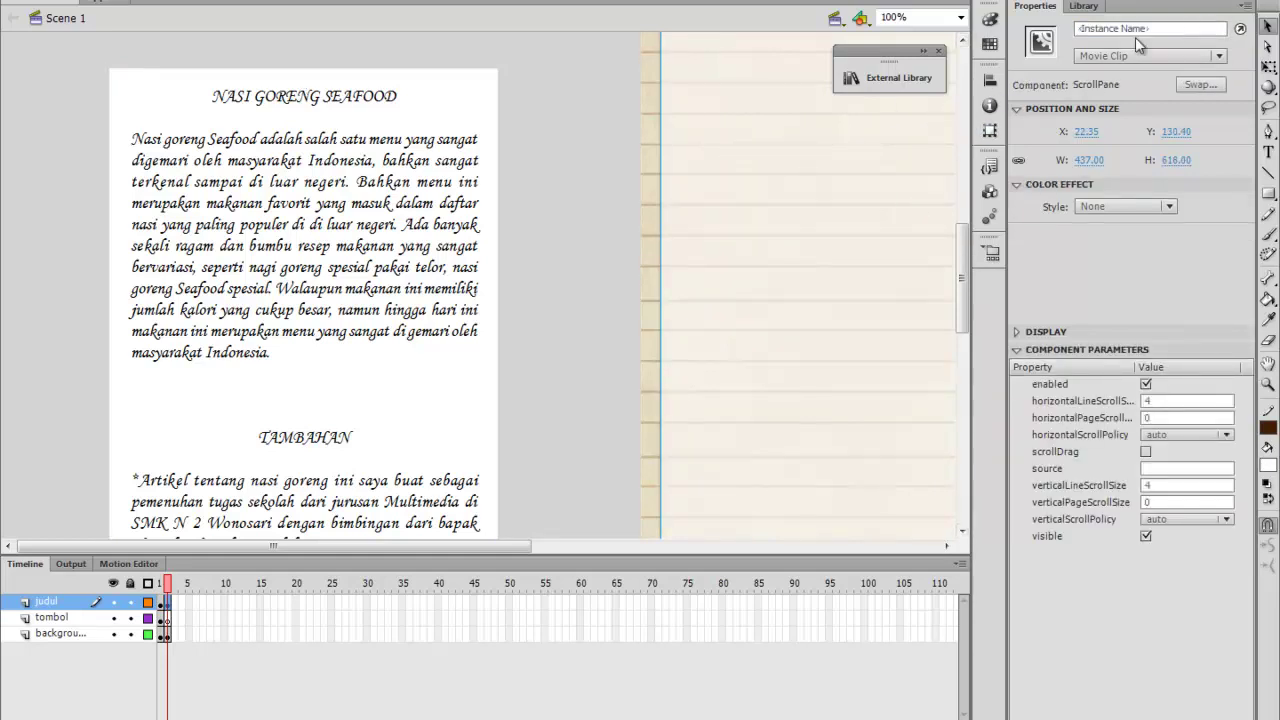
click(1159, 29)
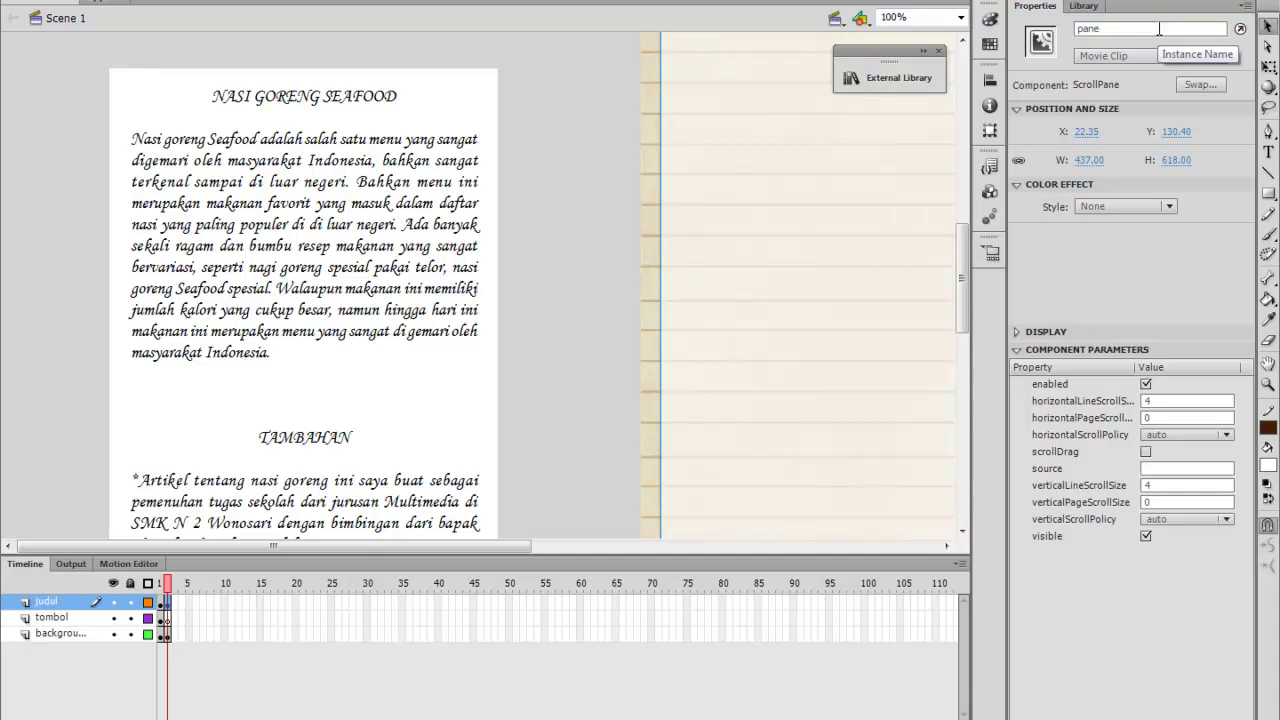
key(Return)
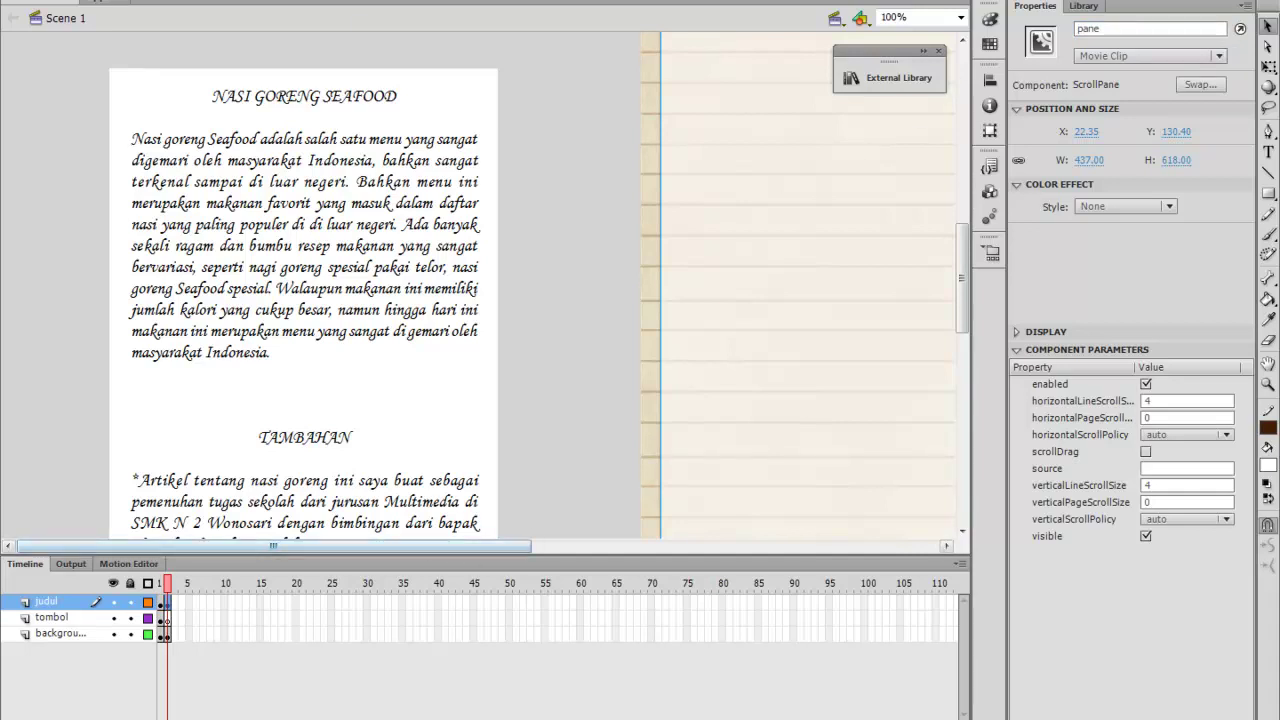
click(585, 242)
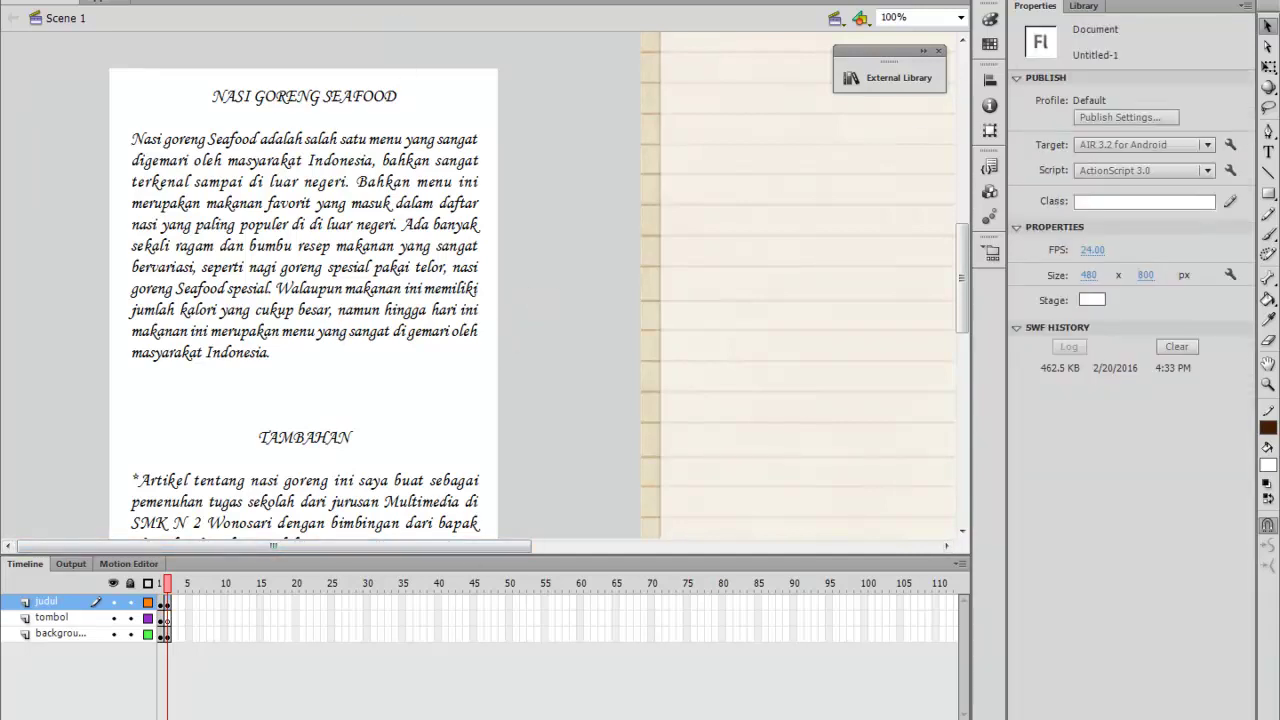
Open the Actions panel for frame 2 and copy the two ScrollPane code lines from Word
key(alt+w)
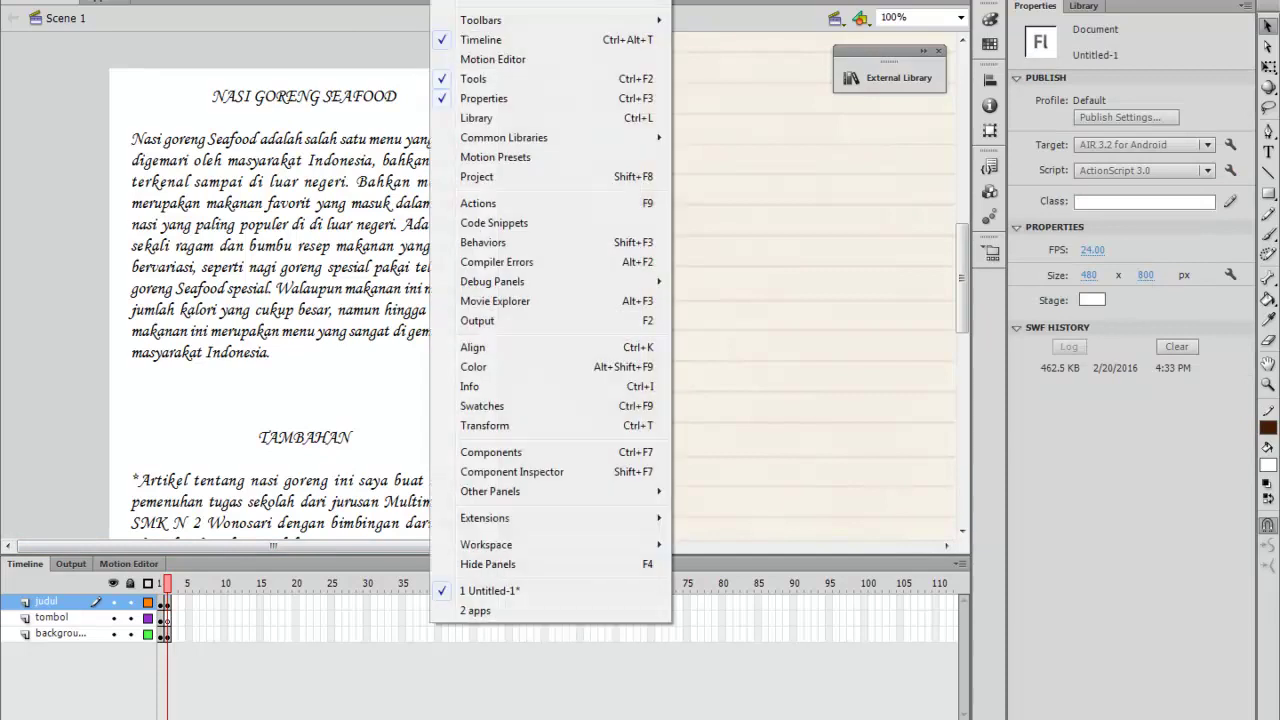
click(514, 205)
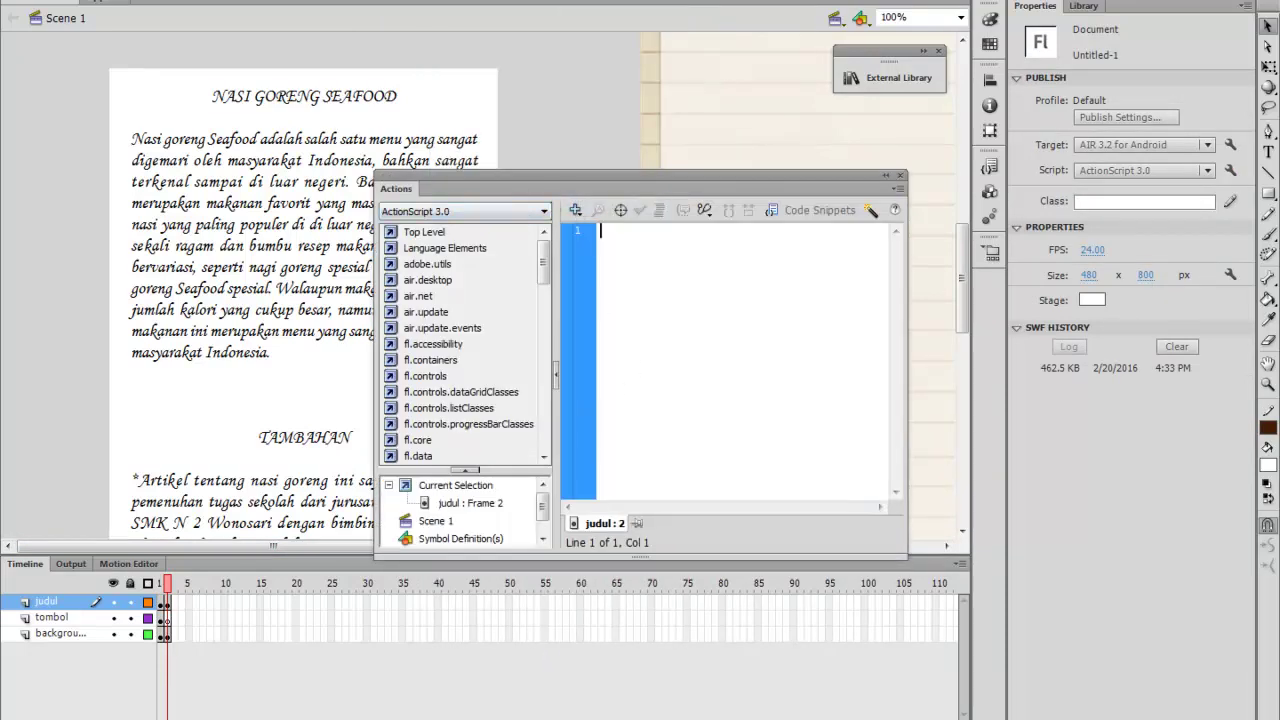
key(alt+Tab)
drag(851, 234, 716, 228)
key(ctrl+c)
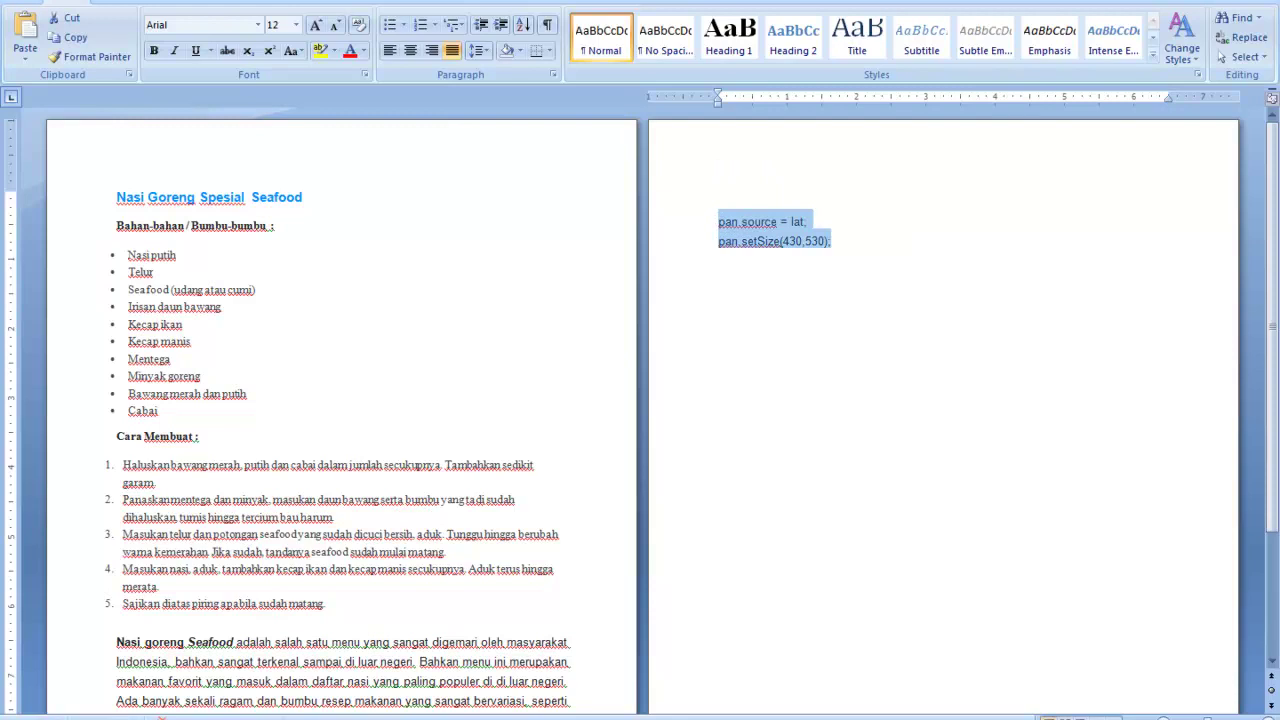
mouse_move(725, 716)
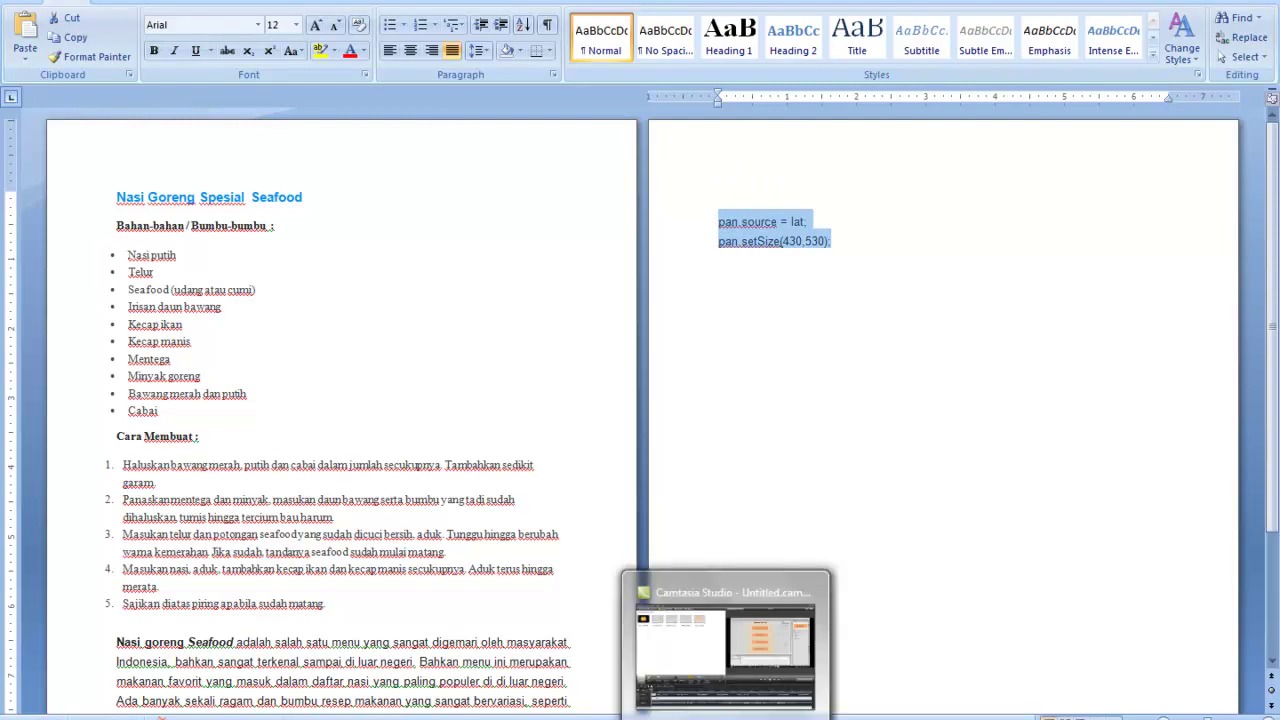
mouse_move(685, 716)
click(685, 650)
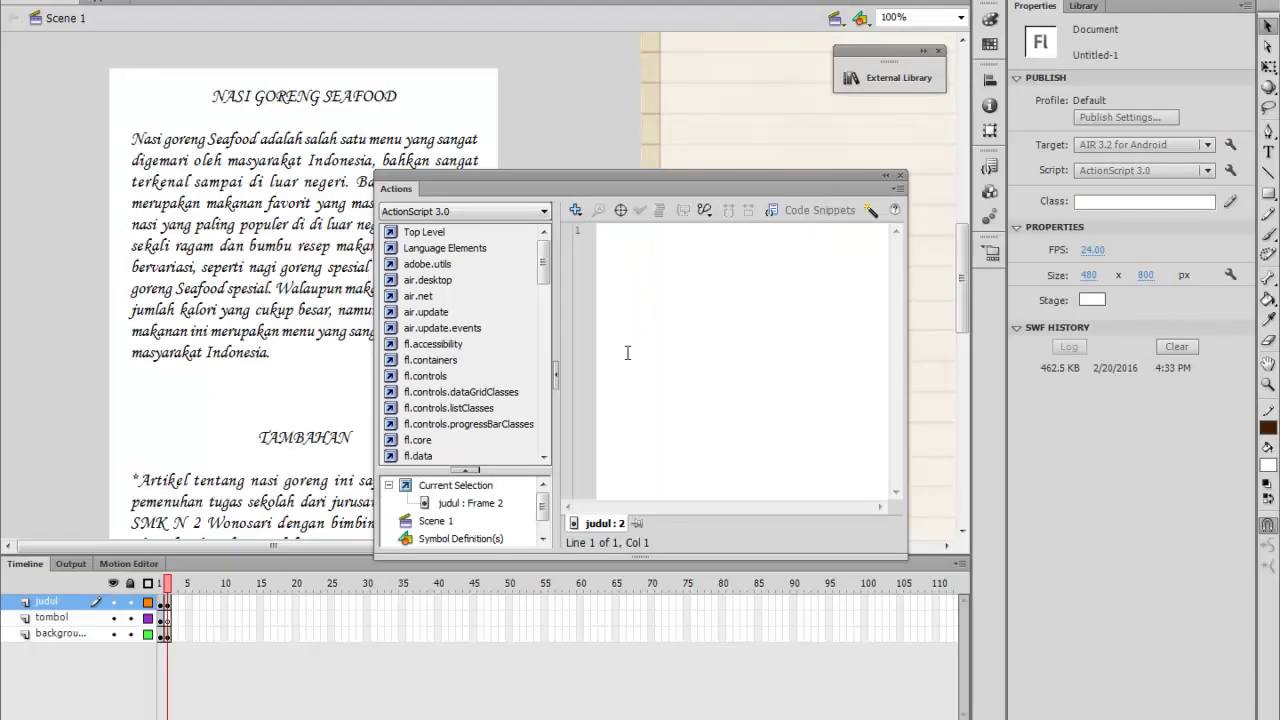
Paste the code into frame 2 and edit it to 'pane.source = pn; pane.setSize(430,530);'
click(625, 268)
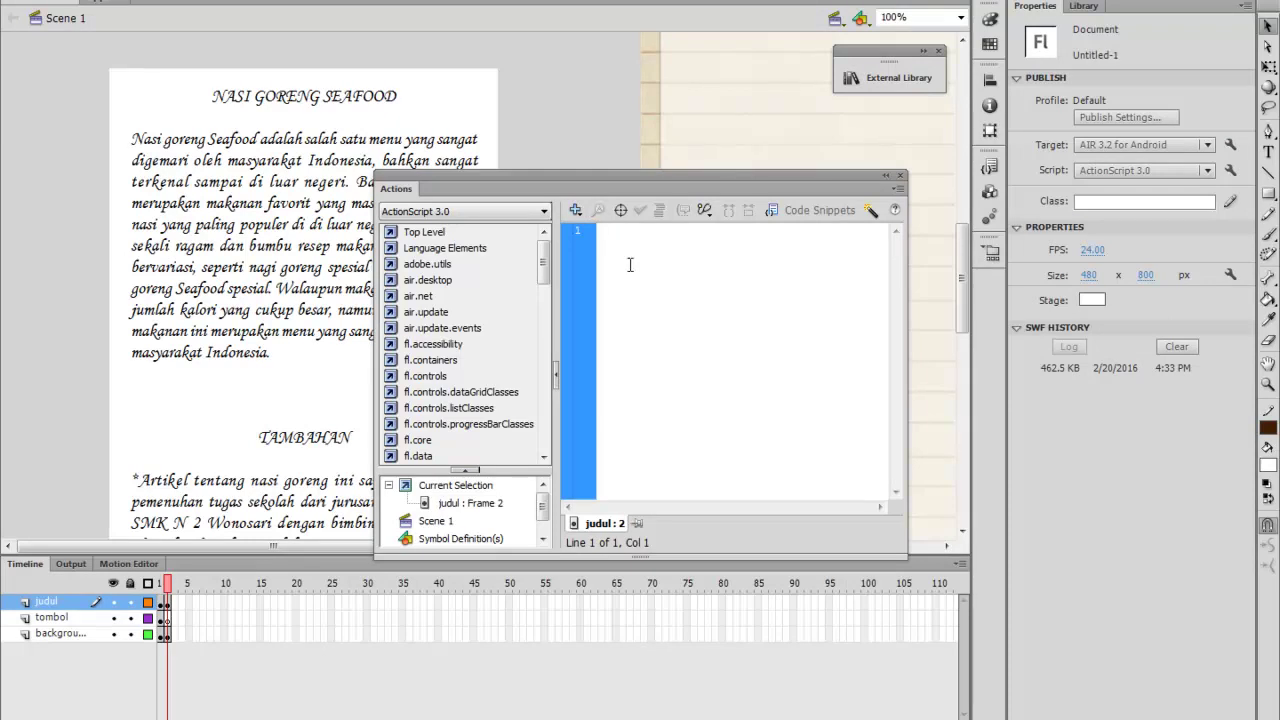
key(ctrl+v)
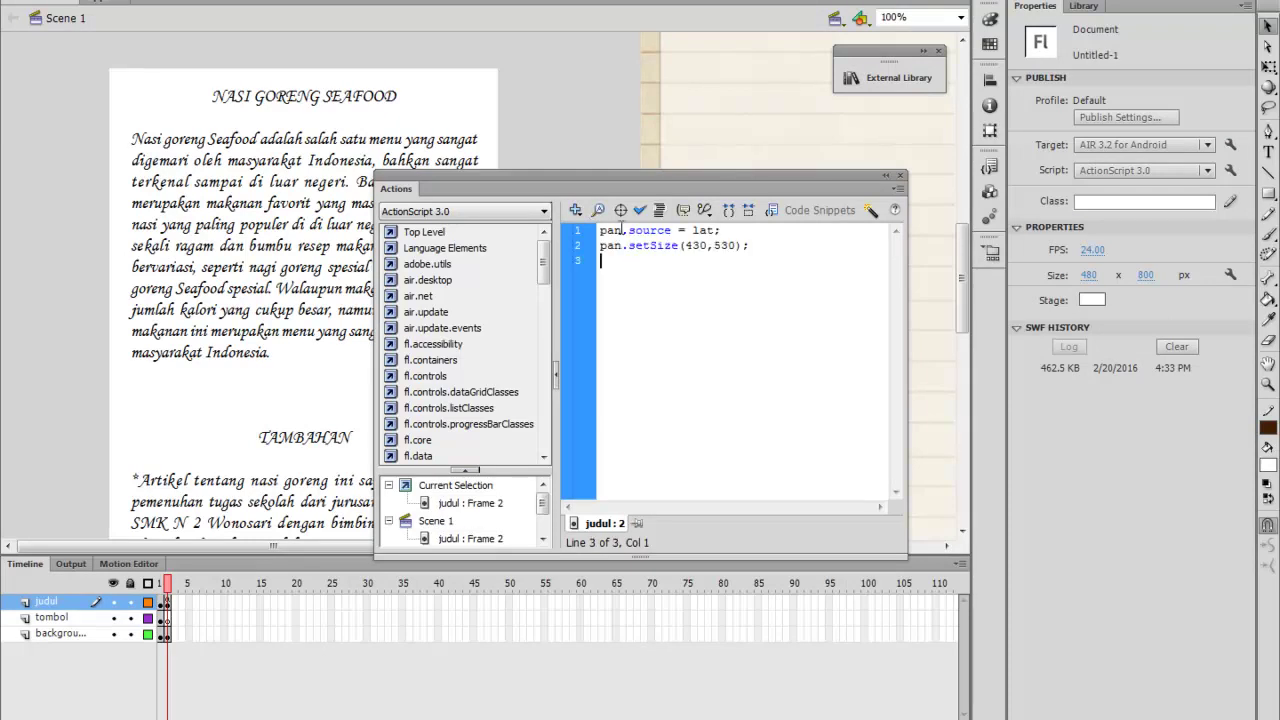
drag(622, 230, 600, 232)
text(pane)
click(621, 245)
text(e)
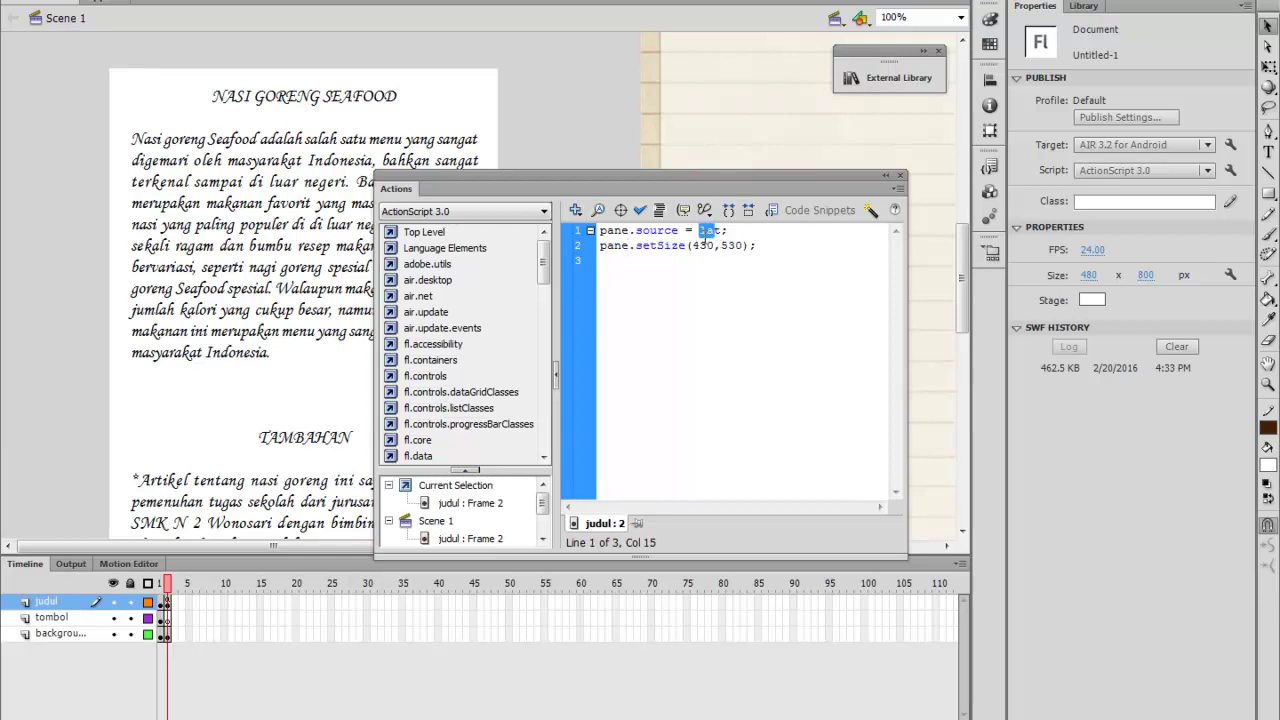
click(722, 231)
double_click(712, 231)
text(pn)
click(900, 177)
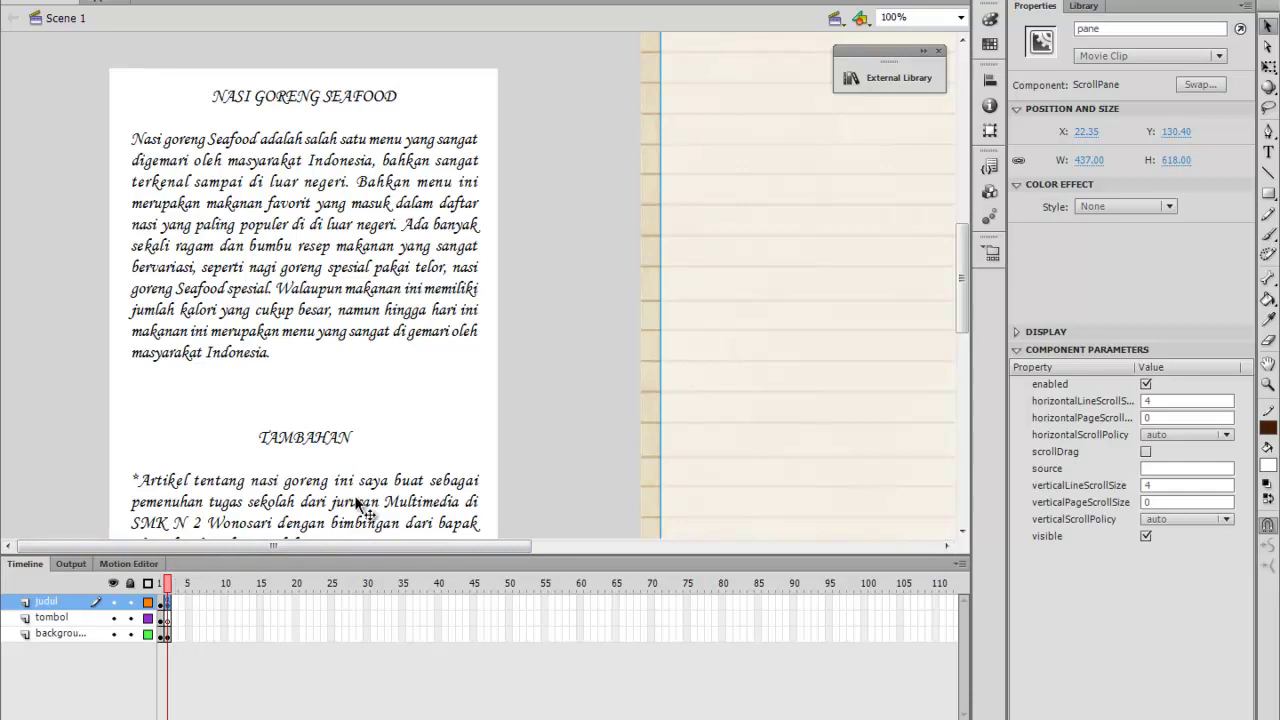
Make the tombol layer active and open the external button library beside the page
scroll(531, 405, down, 5)
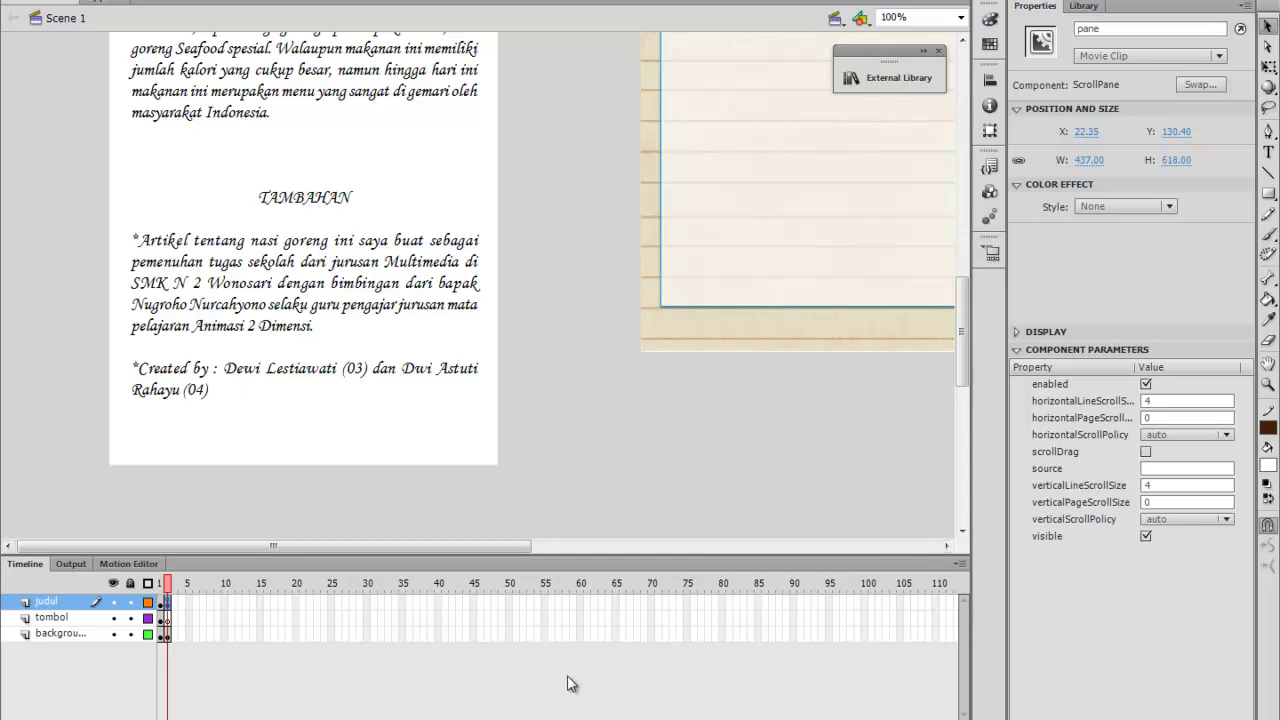
drag(522, 544, 680, 545)
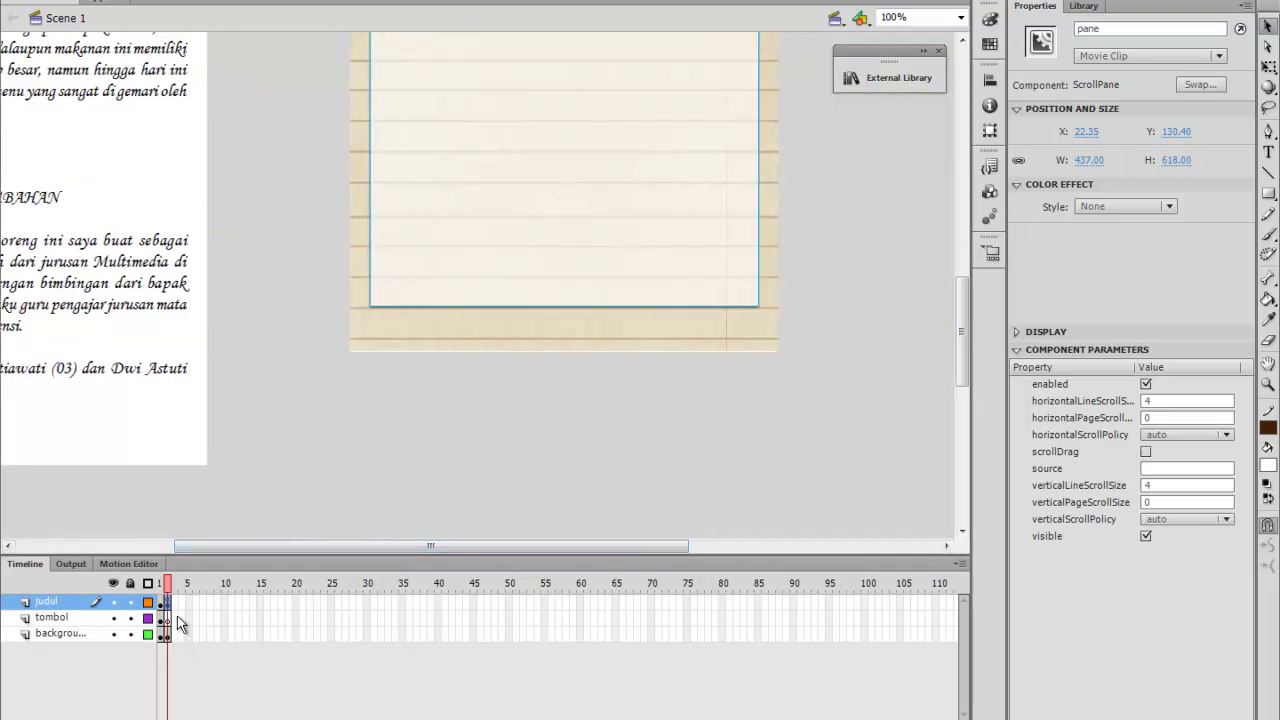
click(169, 620)
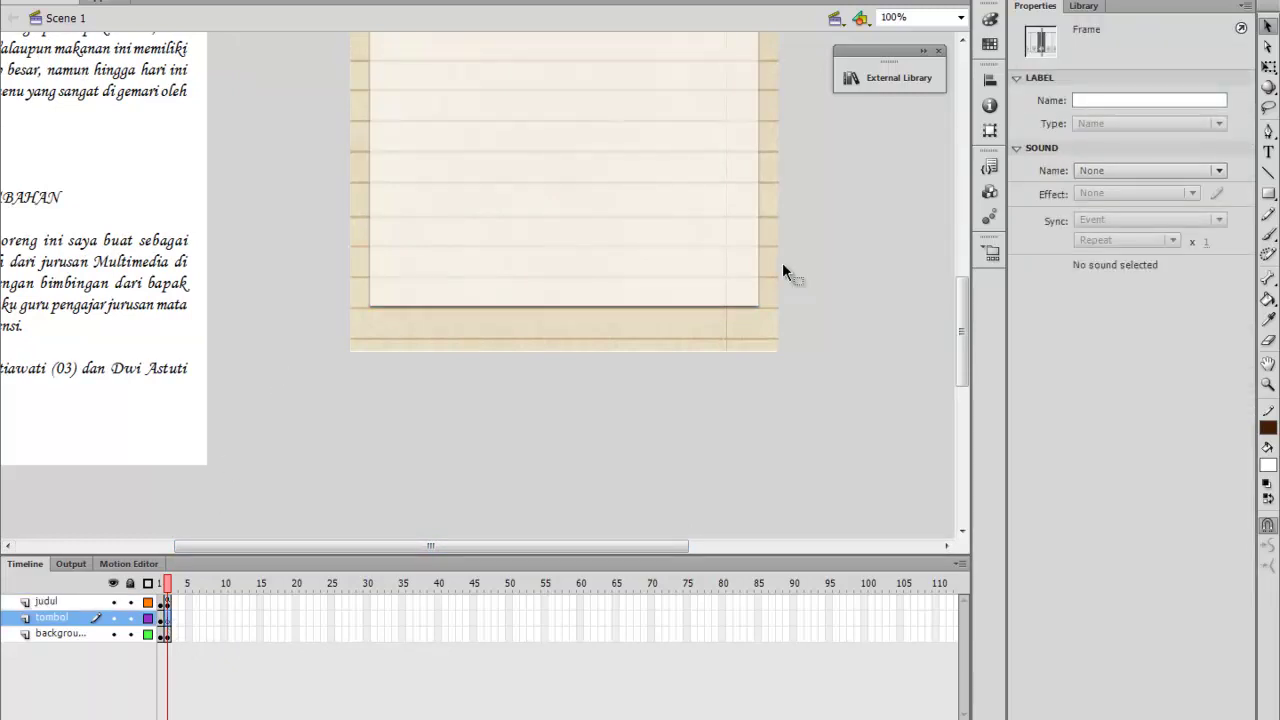
click(894, 259)
scroll(894, 259, up, 4)
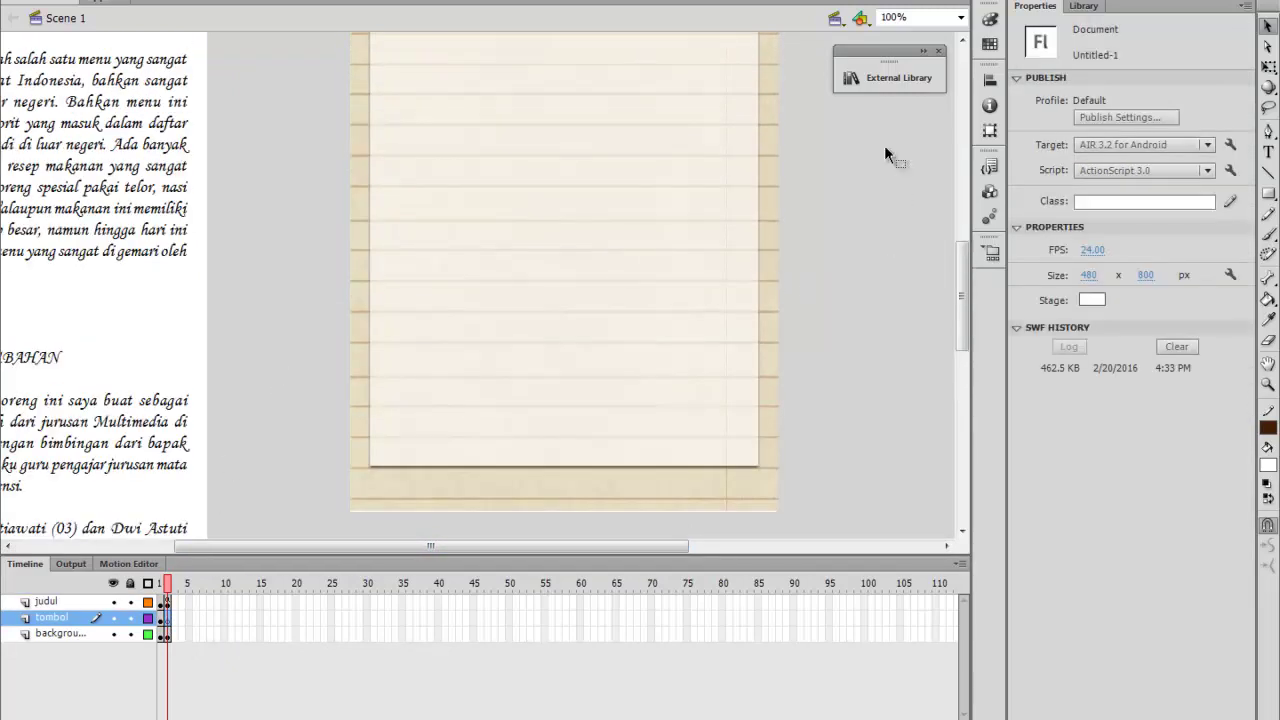
click(926, 60)
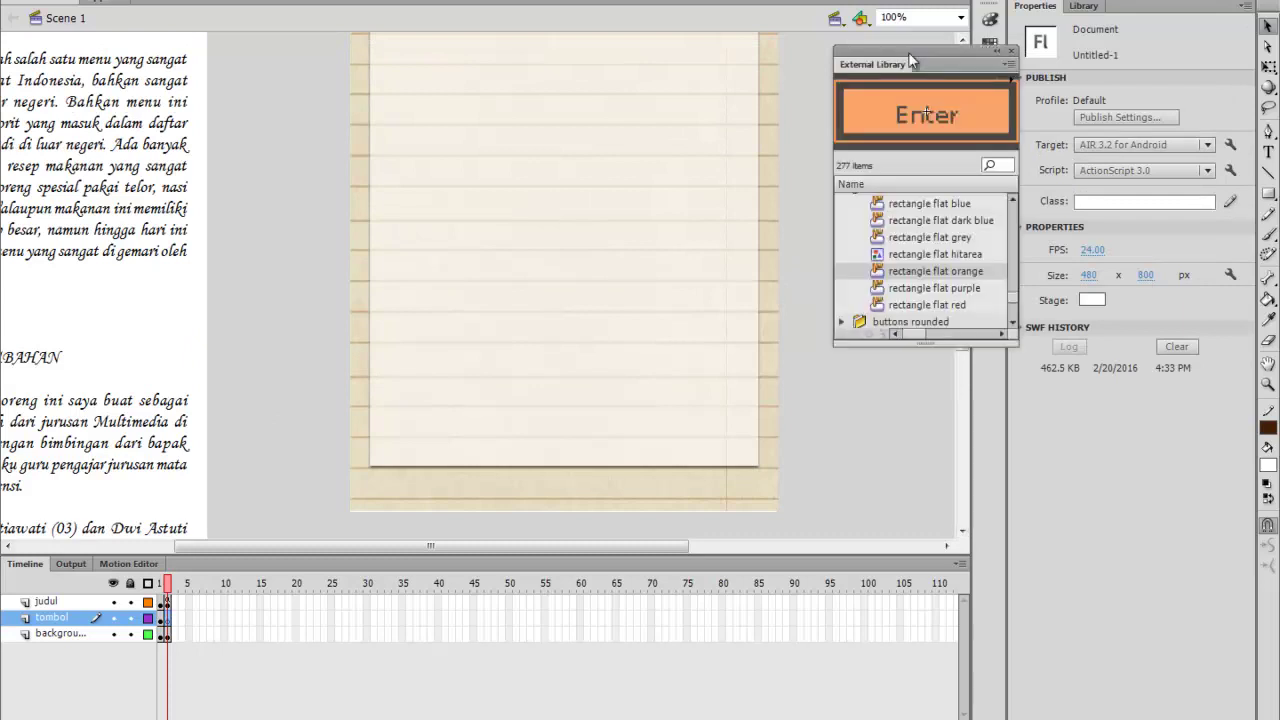
drag(906, 47, 863, 206)
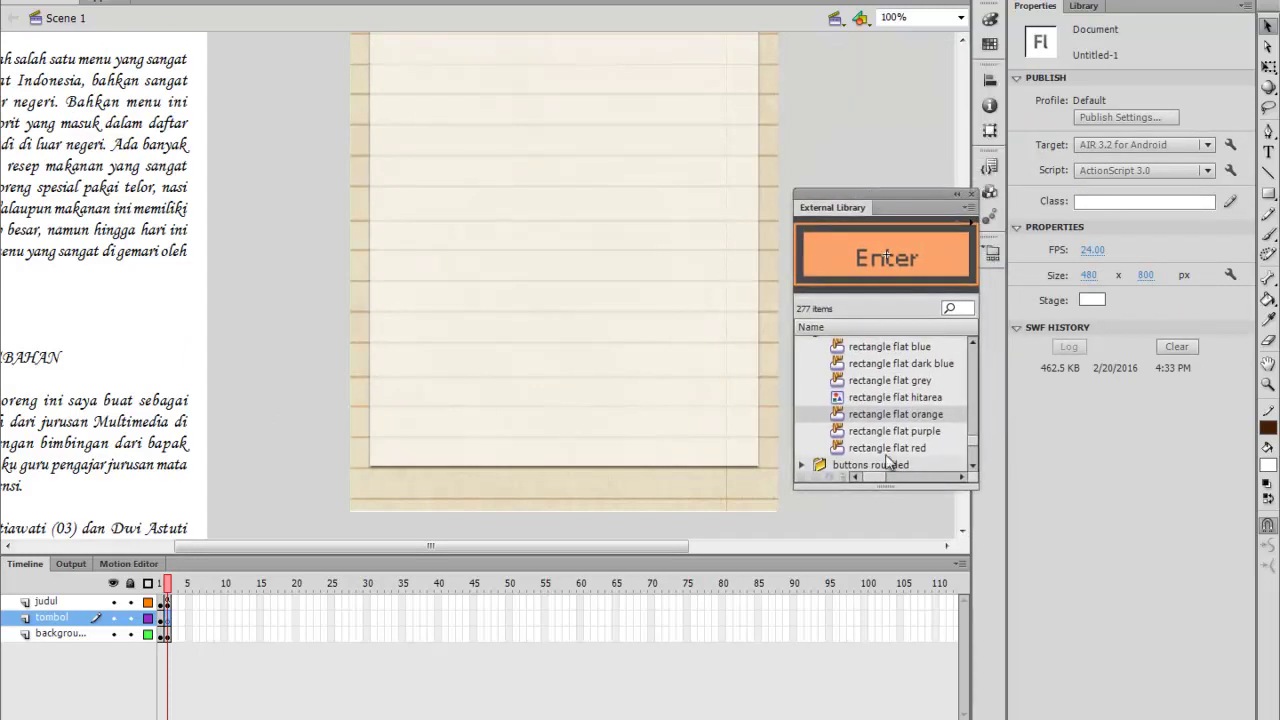
Browse the button folders to playback flat > flat grey play and place it at the page bottom
key(Down)
key(Down)
key(Down)
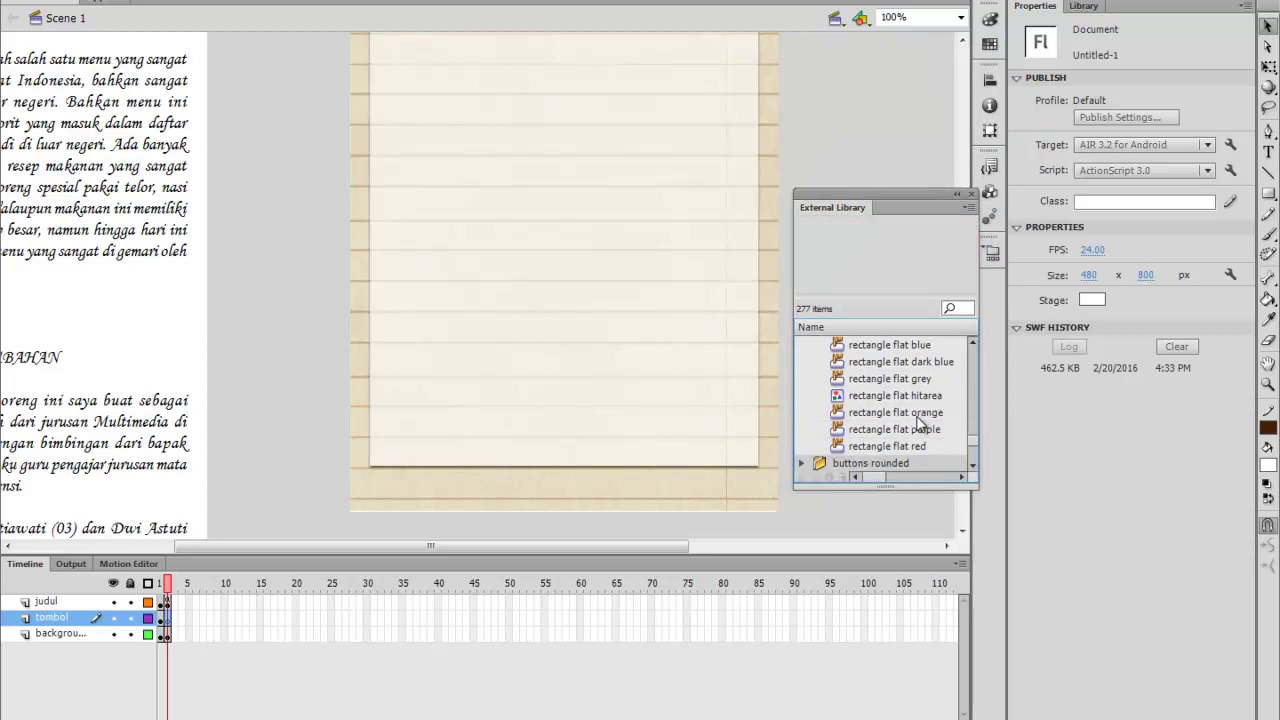
key(Right)
key(Down)
key(Down)
key(Down)
key(Down)
key(Down)
key(Down)
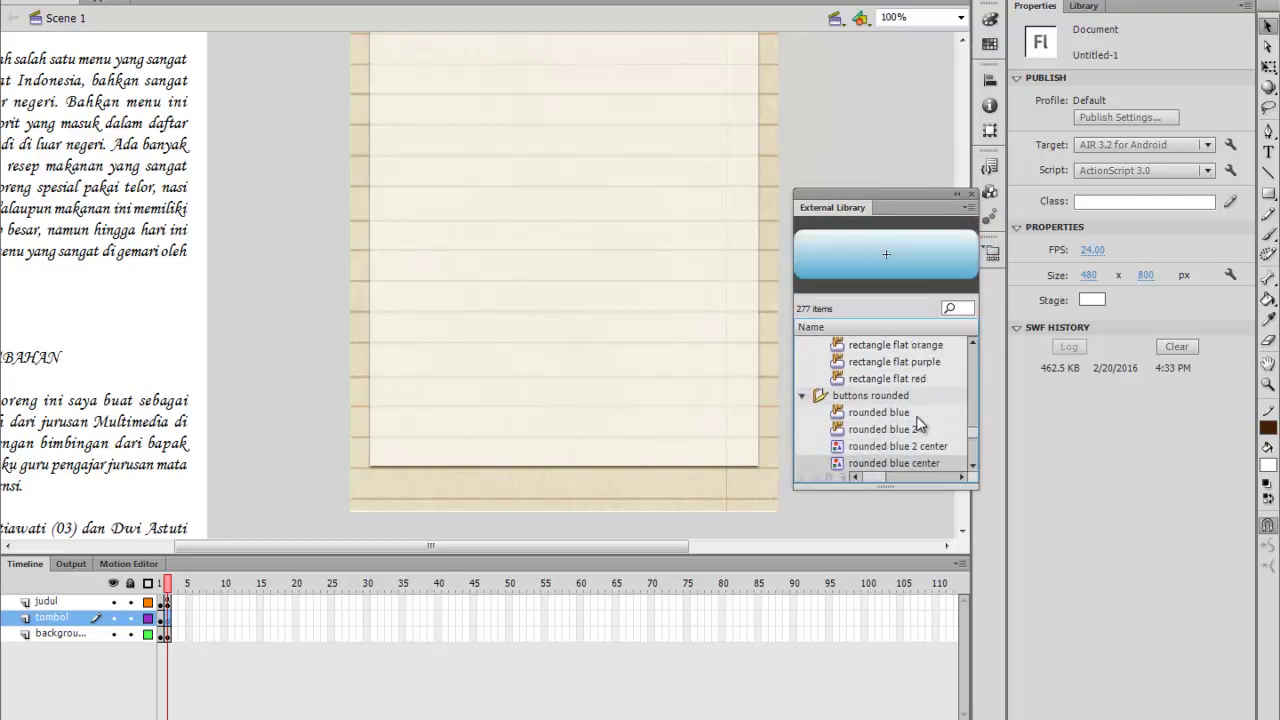
key(Down)
key(Down)
key(Down)
key(Down)
key(Down)
key(Down)
key(Down)
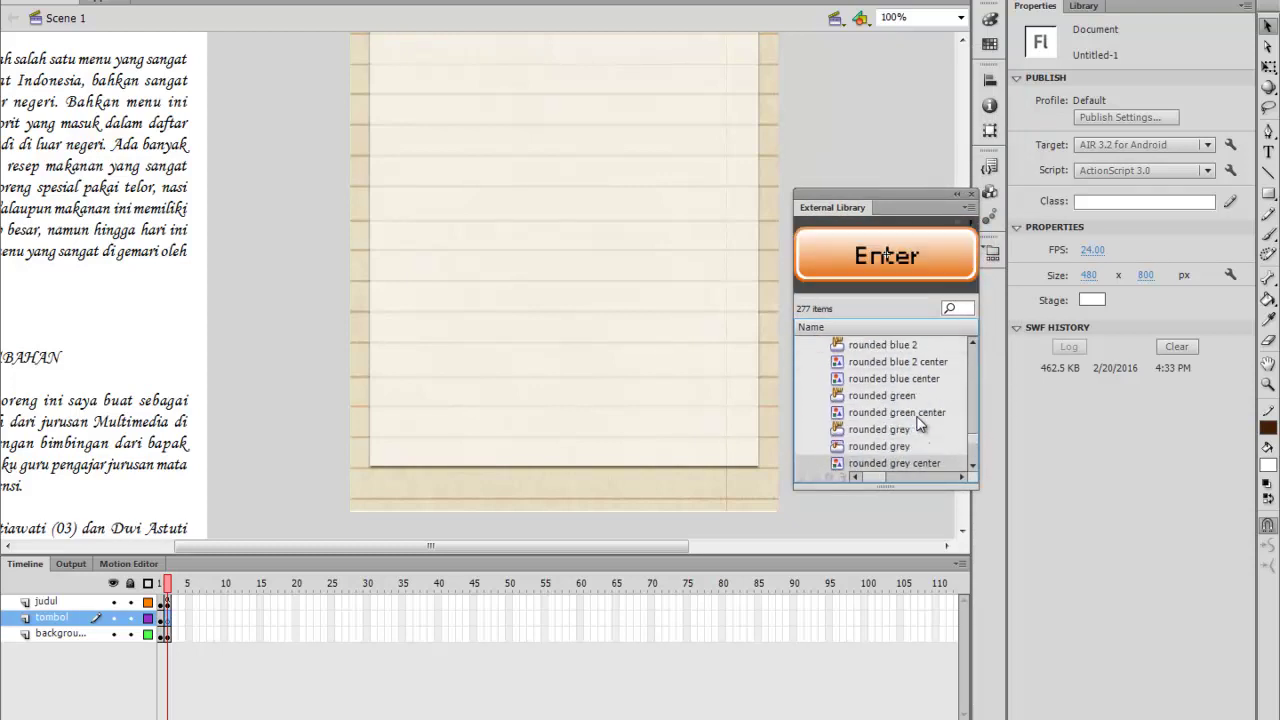
key(Right)
key(Down)
key(Down)
key(Down)
key(Down)
key(Down)
key(Down)
key(Down)
key(Down)
key(Down)
key(Down)
key(Down)
key(Down)
key(Down)
key(Down)
key(Down)
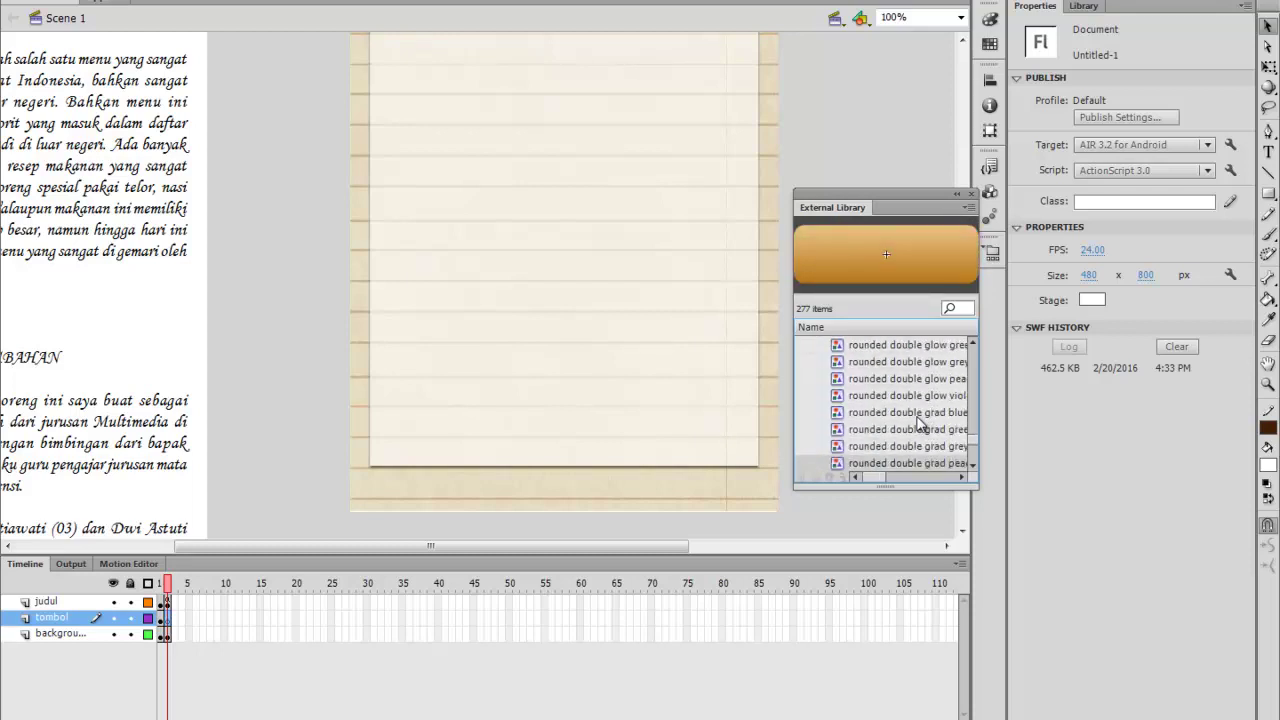
key(Down)
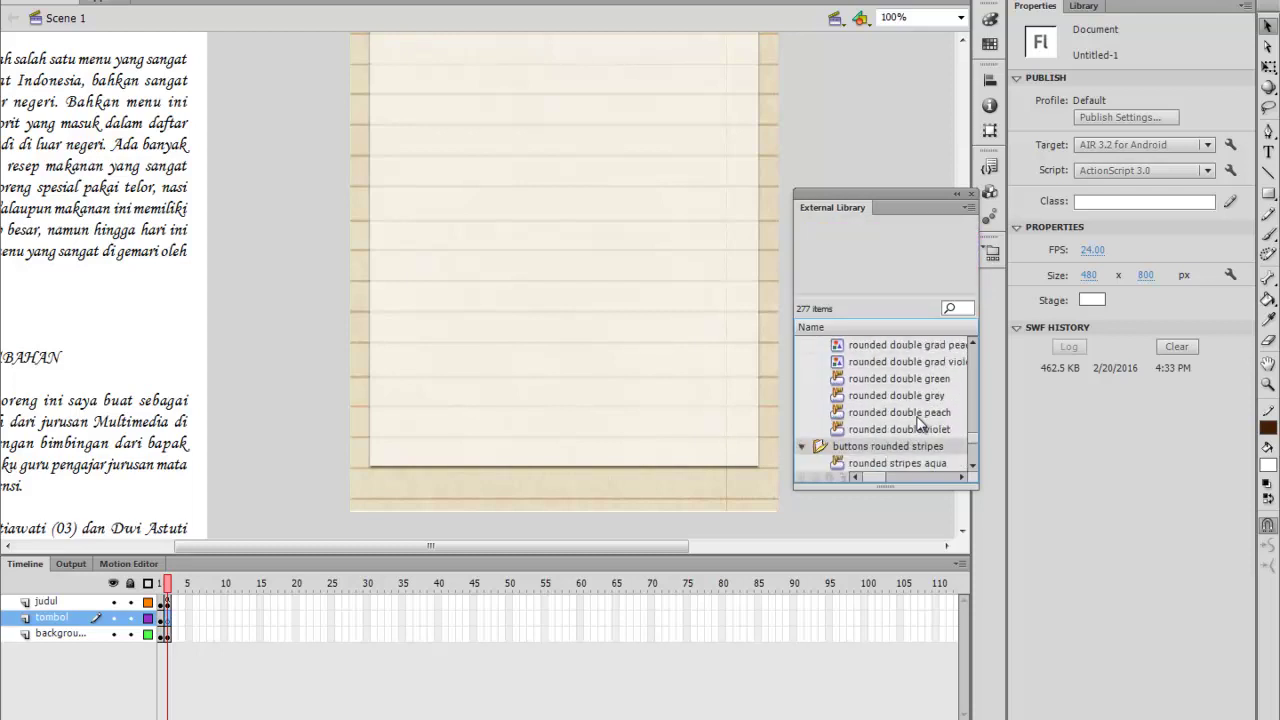
key(Right)
key(Down)
key(Down)
key(Down)
key(Down)
key(Down)
key(Down)
key(Down)
key(Down)
key(Down)
key(Down)
key(Down)
key(Down)
key(Down)
key(Down)
key(Down)
key(Down)
key(Down)
key(Down)
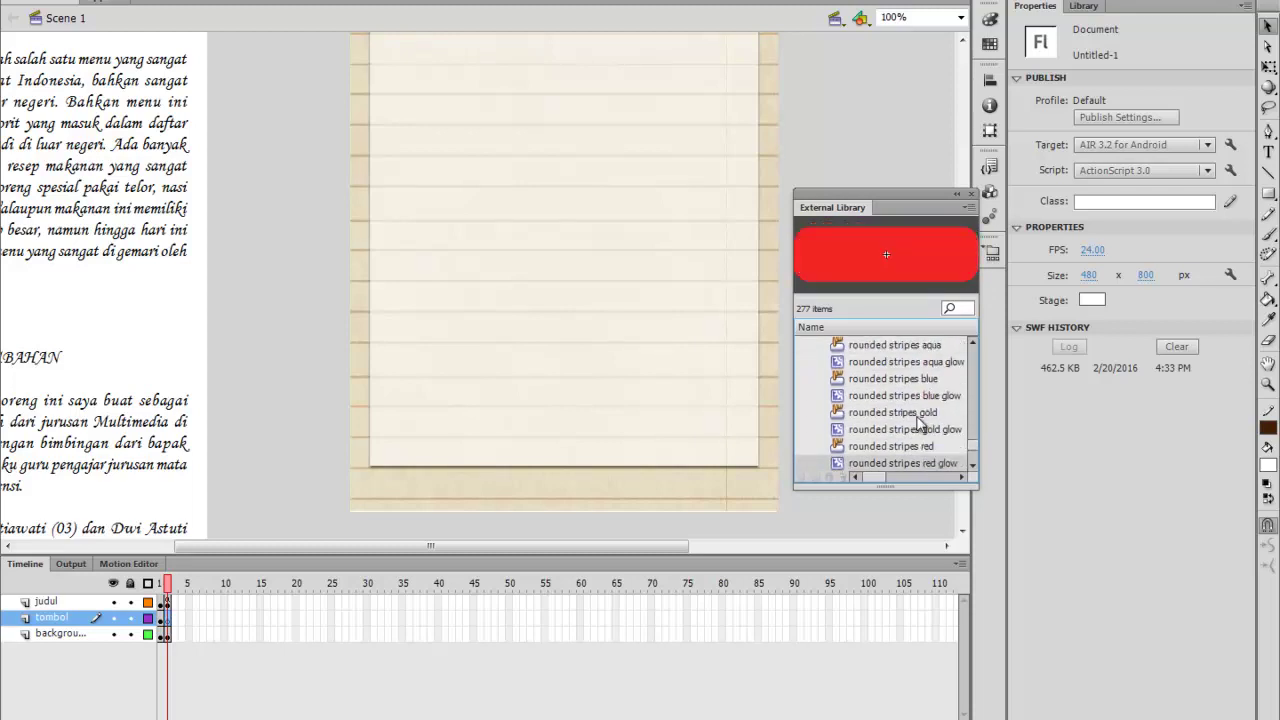
key(Up)
key(Up)
key(Down)
key(Right)
key(Down)
key(Down)
key(Down)
key(Down)
key(Down)
key(Down)
key(Down)
key(Down)
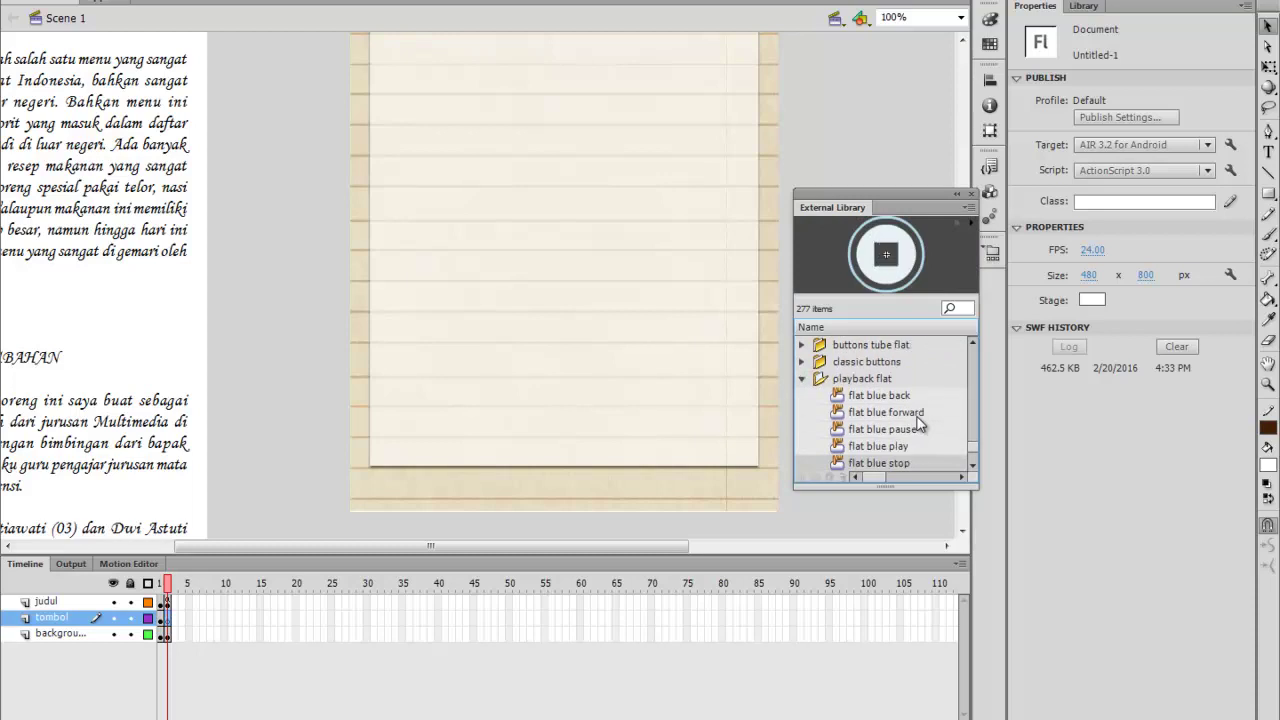
key(Down)
key(Down)
key(Down)
key(Down)
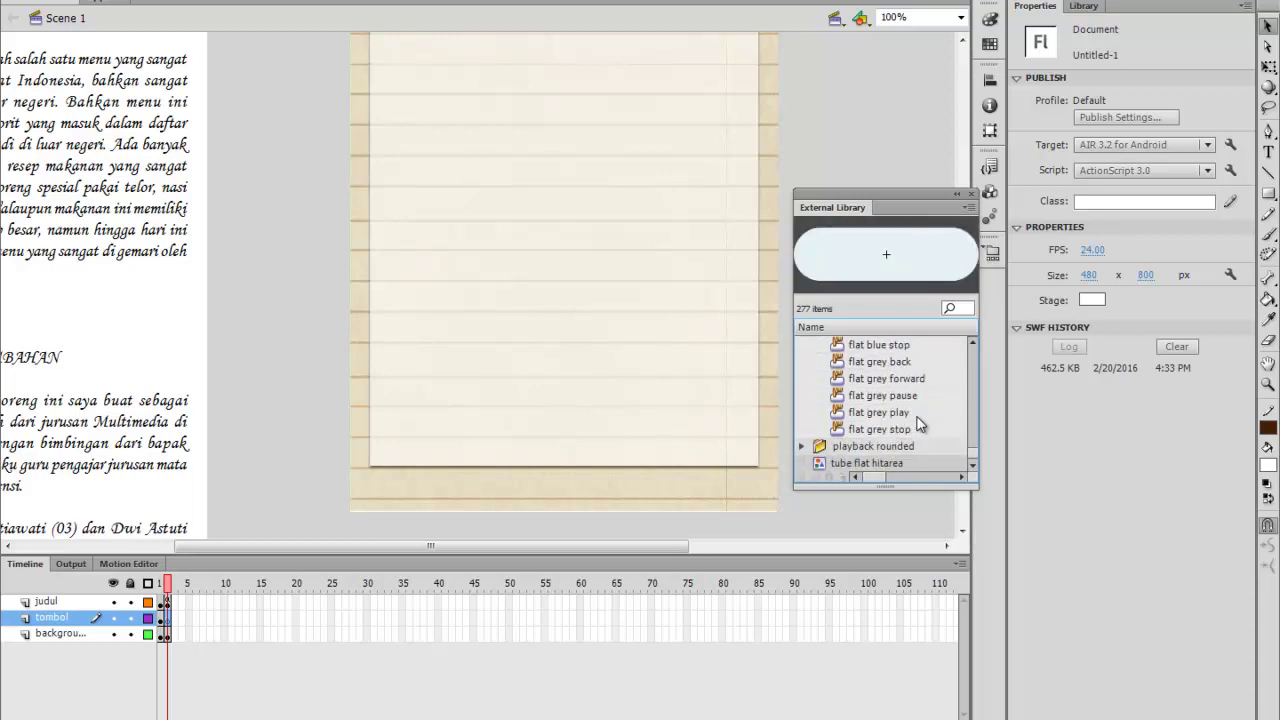
key(Up)
key(Right)
key(Down)
key(Down)
key(Down)
key(Down)
key(Down)
key(Down)
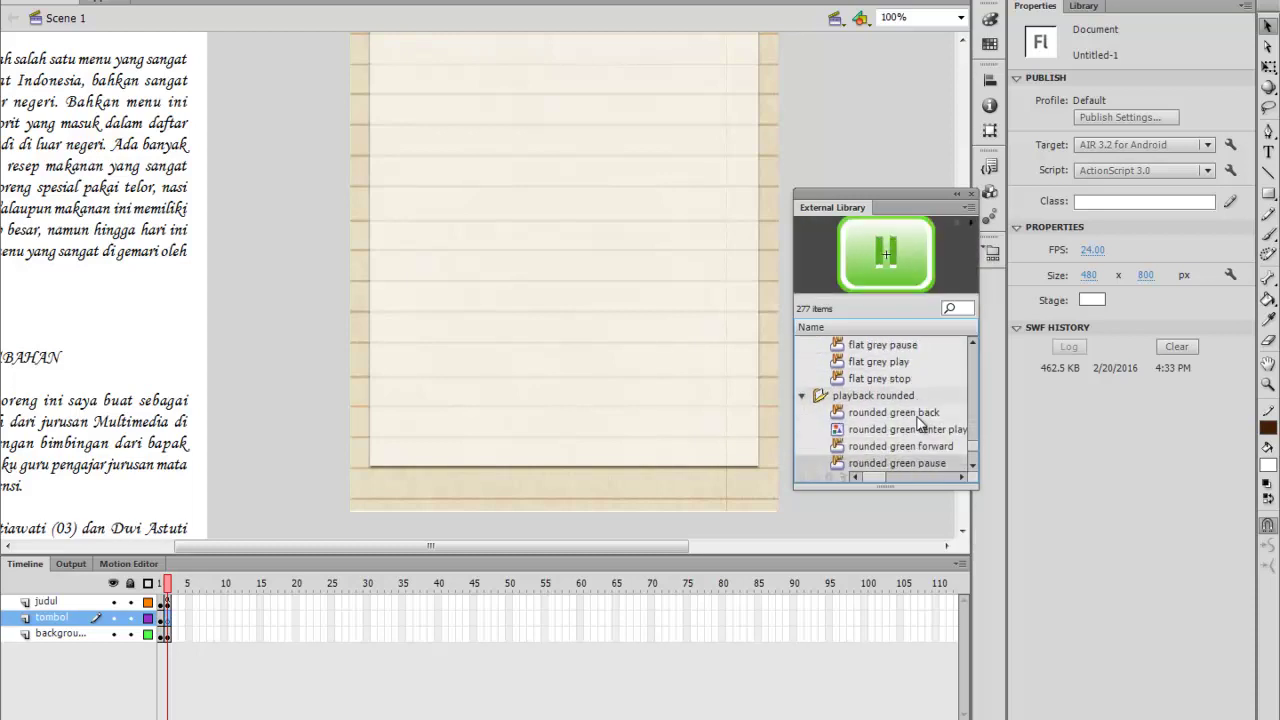
key(Up)
key(Up)
key(Up)
key(Up)
key(Up)
key(Up)
key(Up)
key(Up)
key(Up)
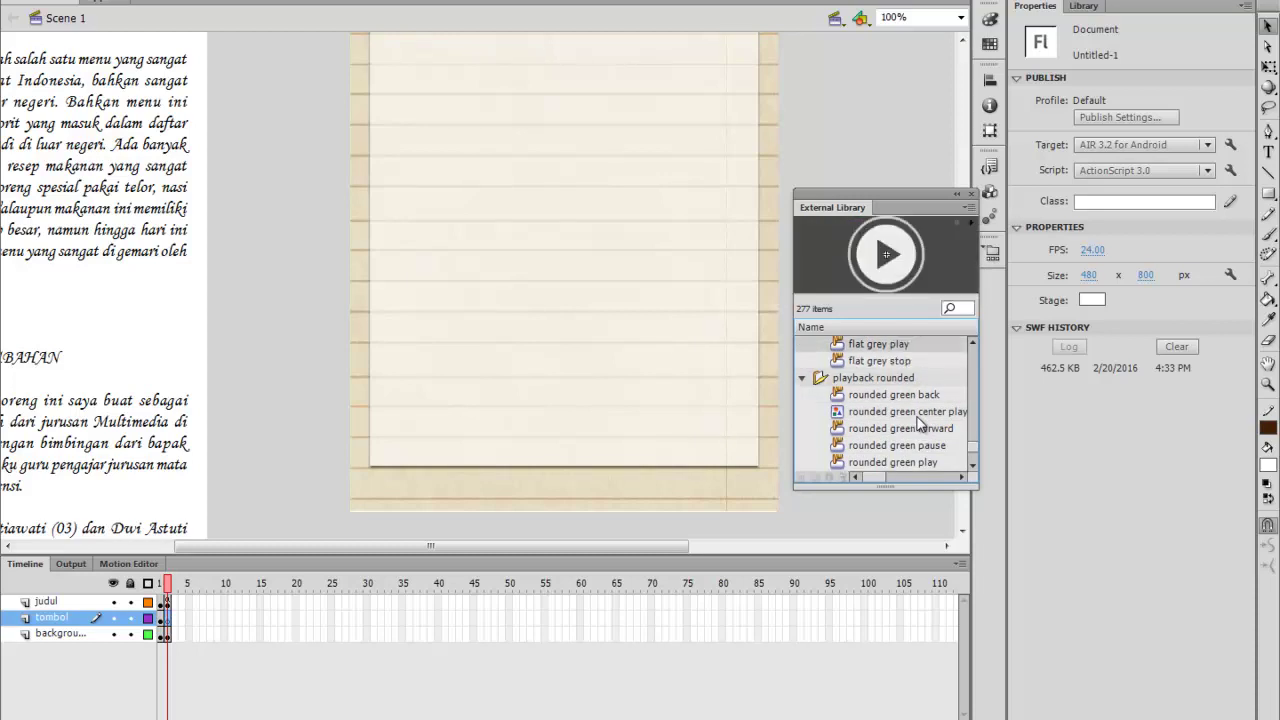
key(Down)
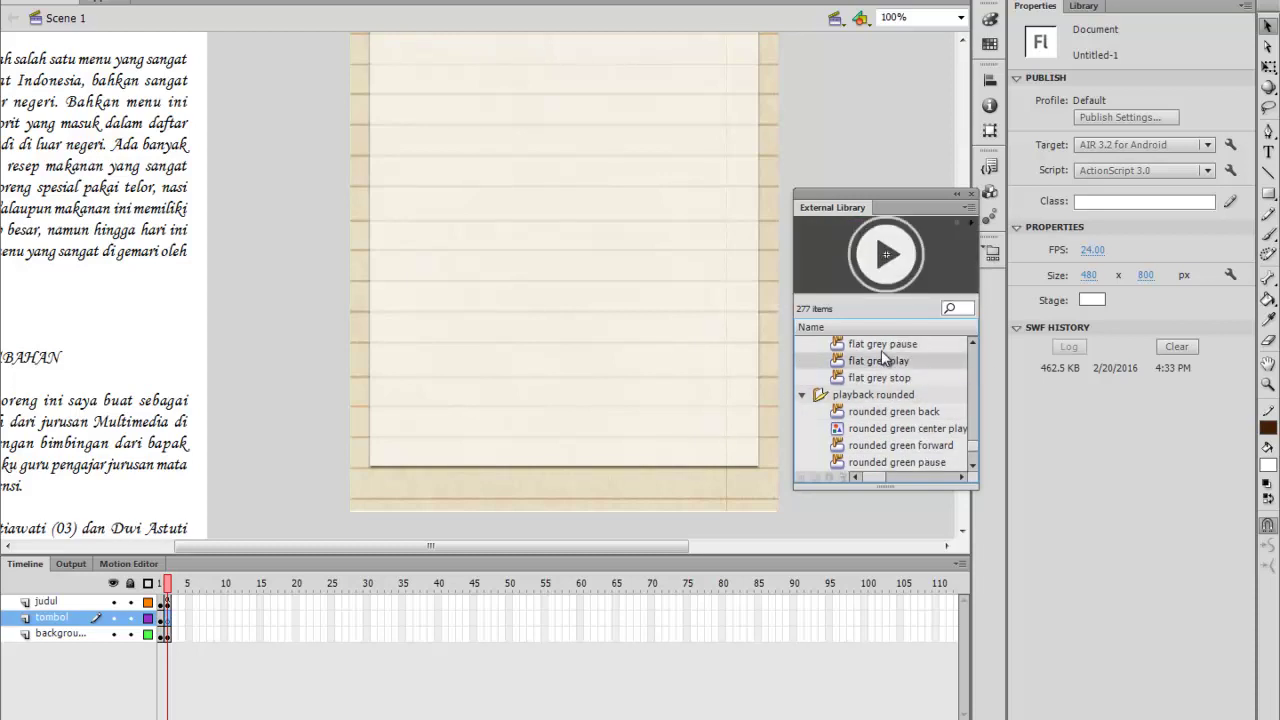
drag(874, 364, 565, 486)
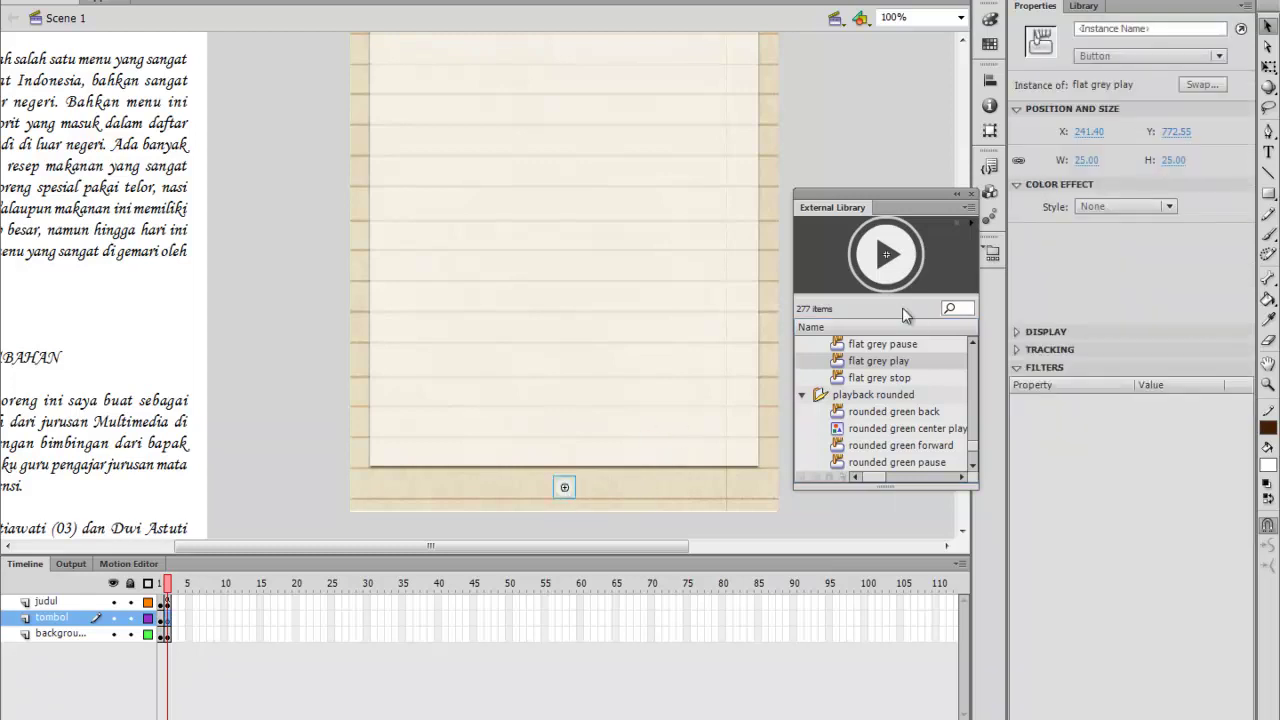
Widen the flat grey play button to 271.20 × 25.00 across the page bottom
click(957, 193)
drag(866, 194, 914, 54)
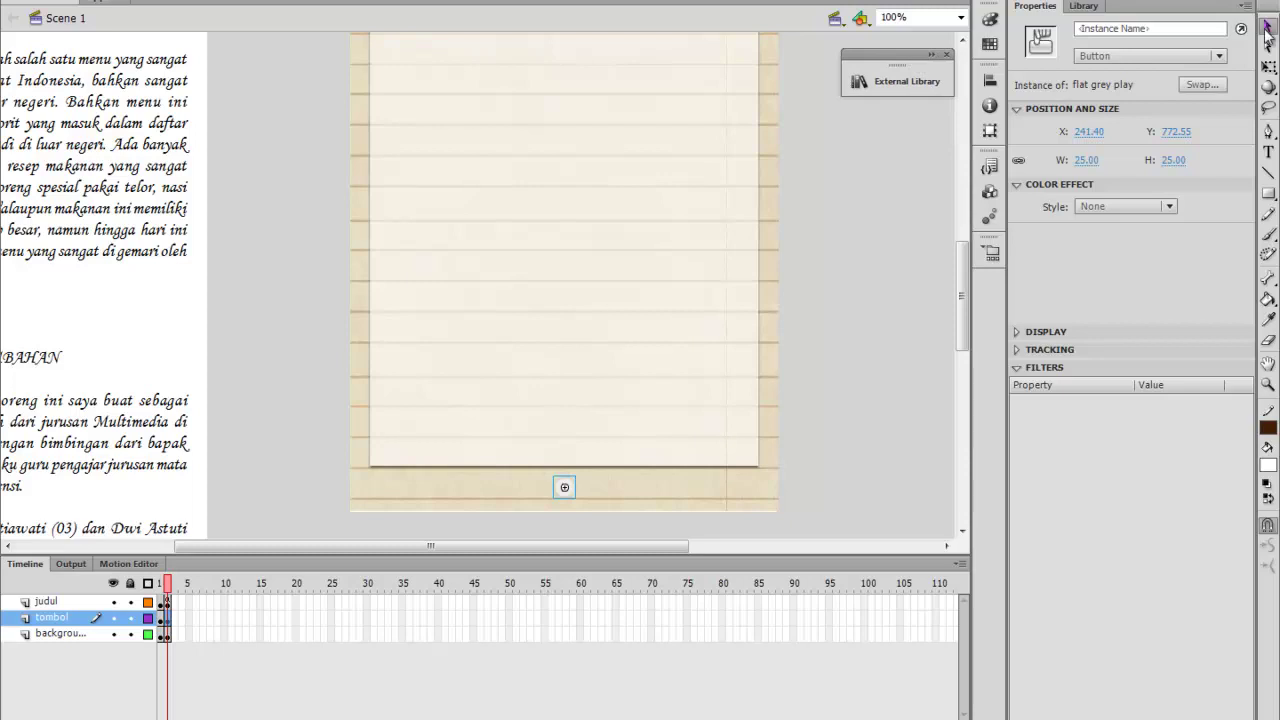
click(1268, 66)
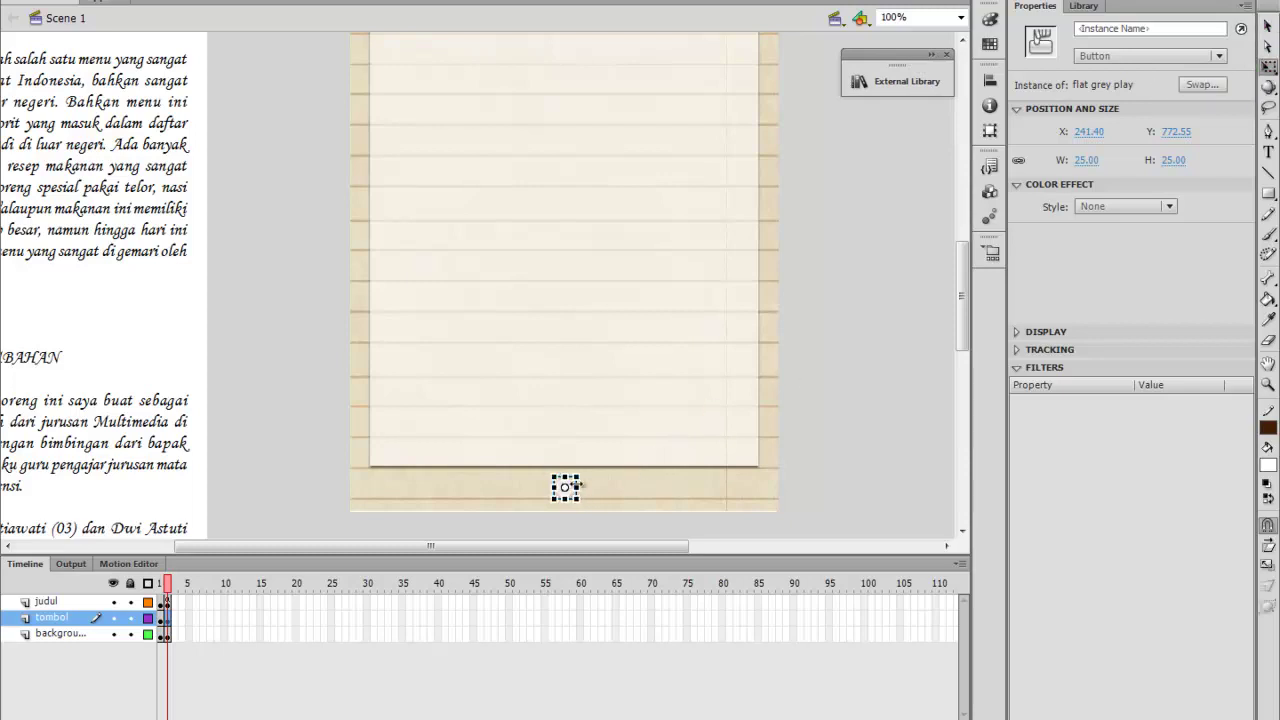
mouse_move(578, 487)
mouse_down()
mouse_move(632, 487)
mouse_move(566, 516)
mouse_move(566, 500)
mouse_up()
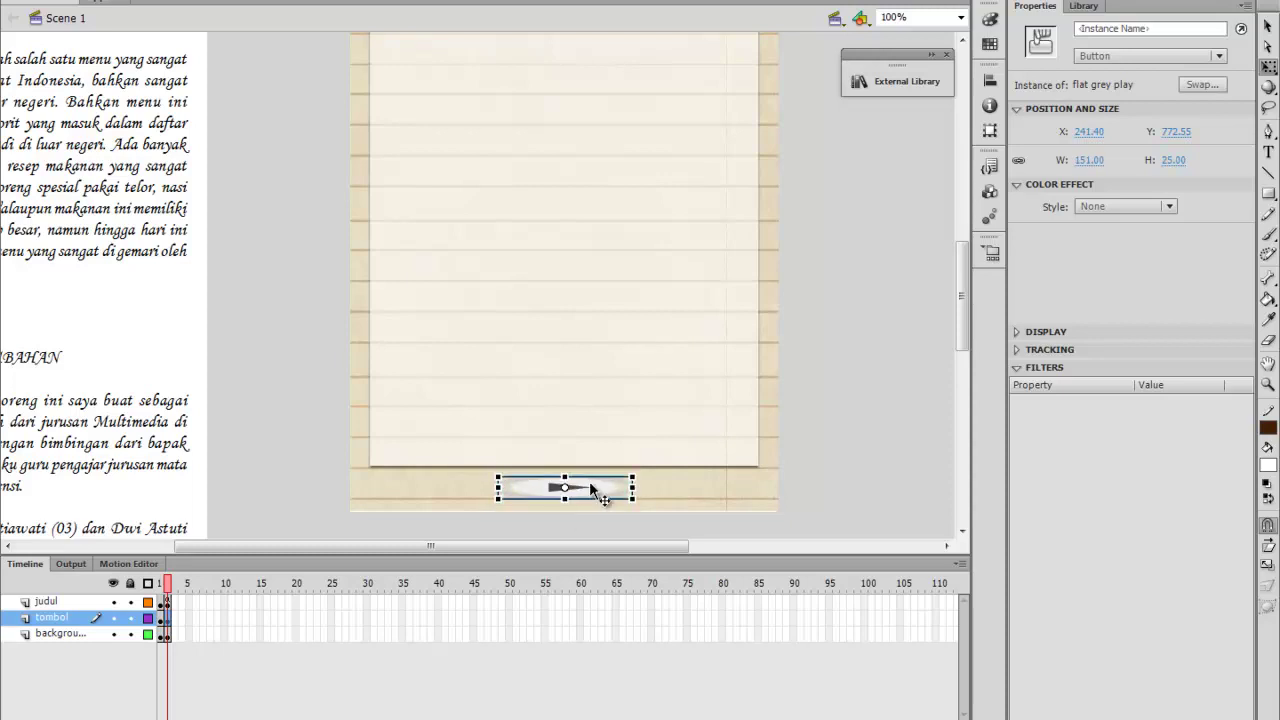
drag(632, 488, 685, 487)
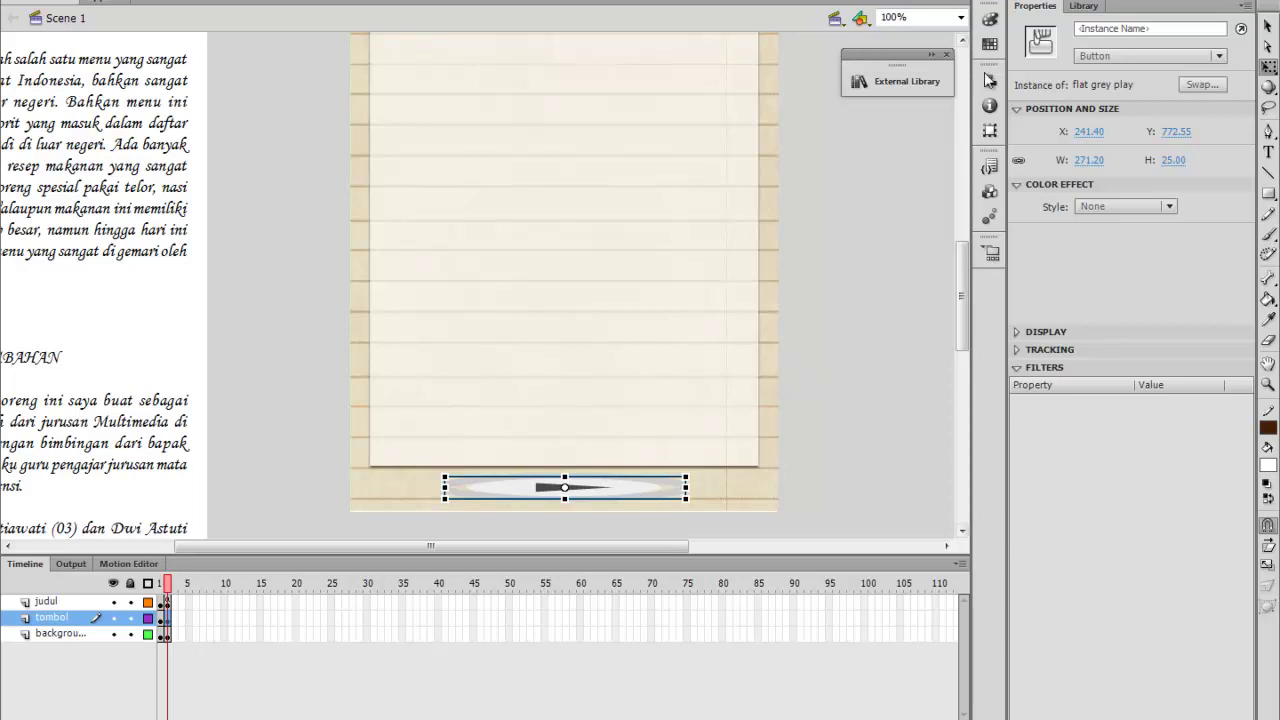
click(1084, 7)
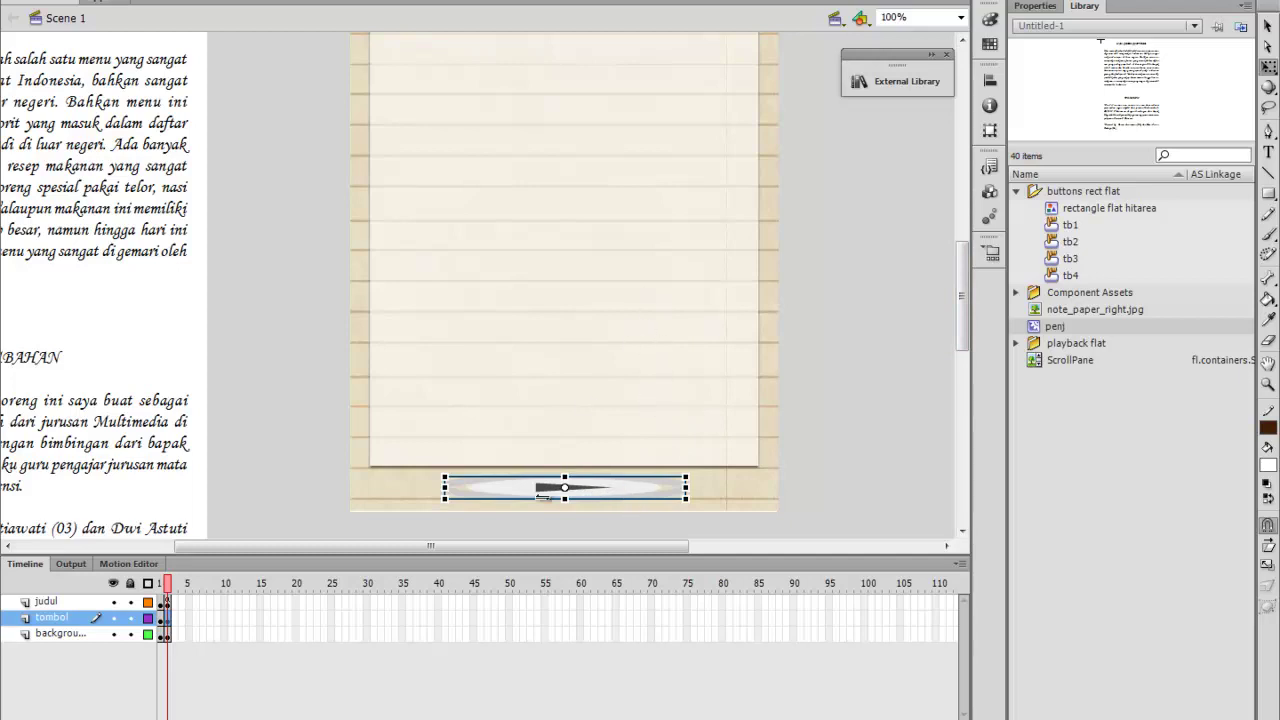
click(1035, 6)
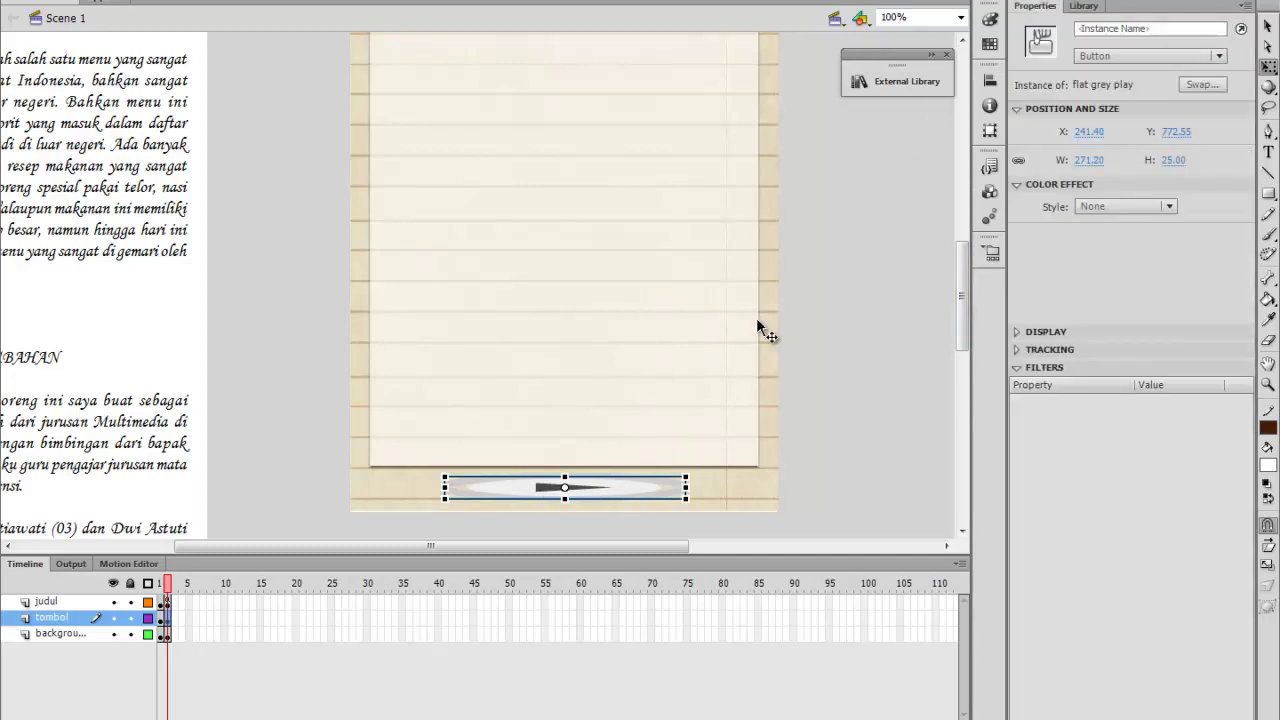
scroll(712, 439, up, 2)
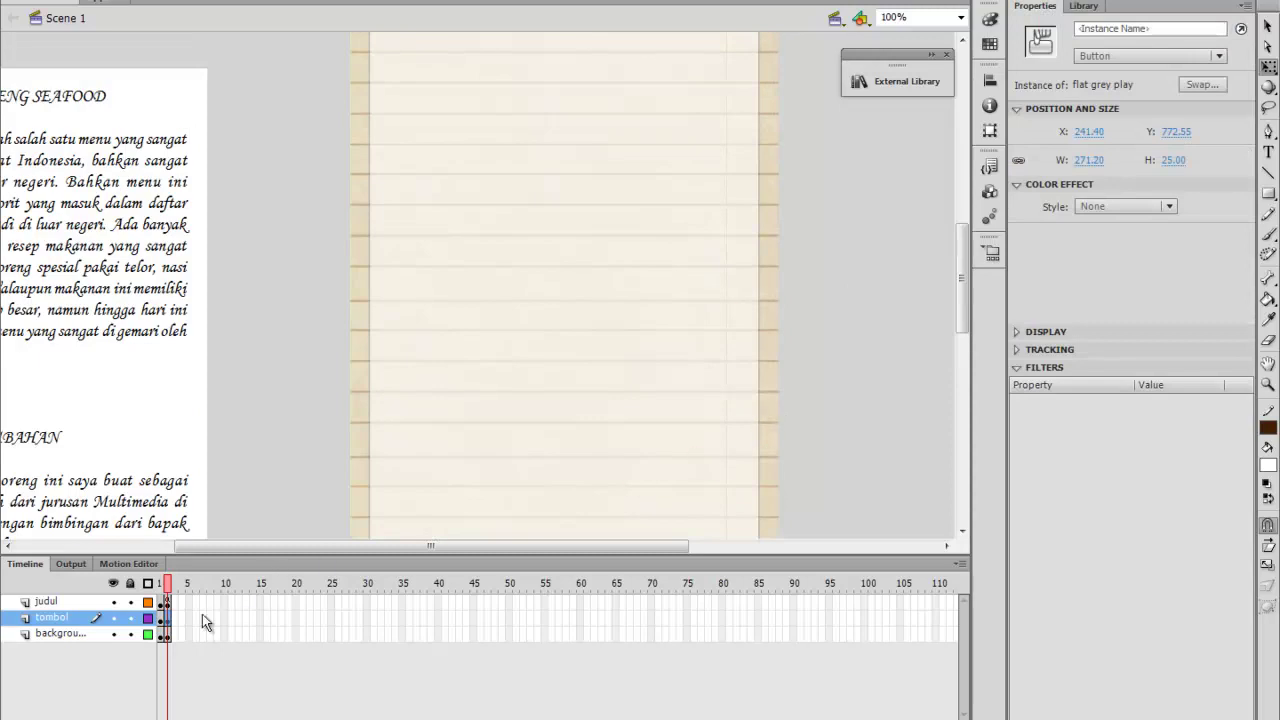
Extend the lined-paper background layer into frame 2 with F5
click(178, 622)
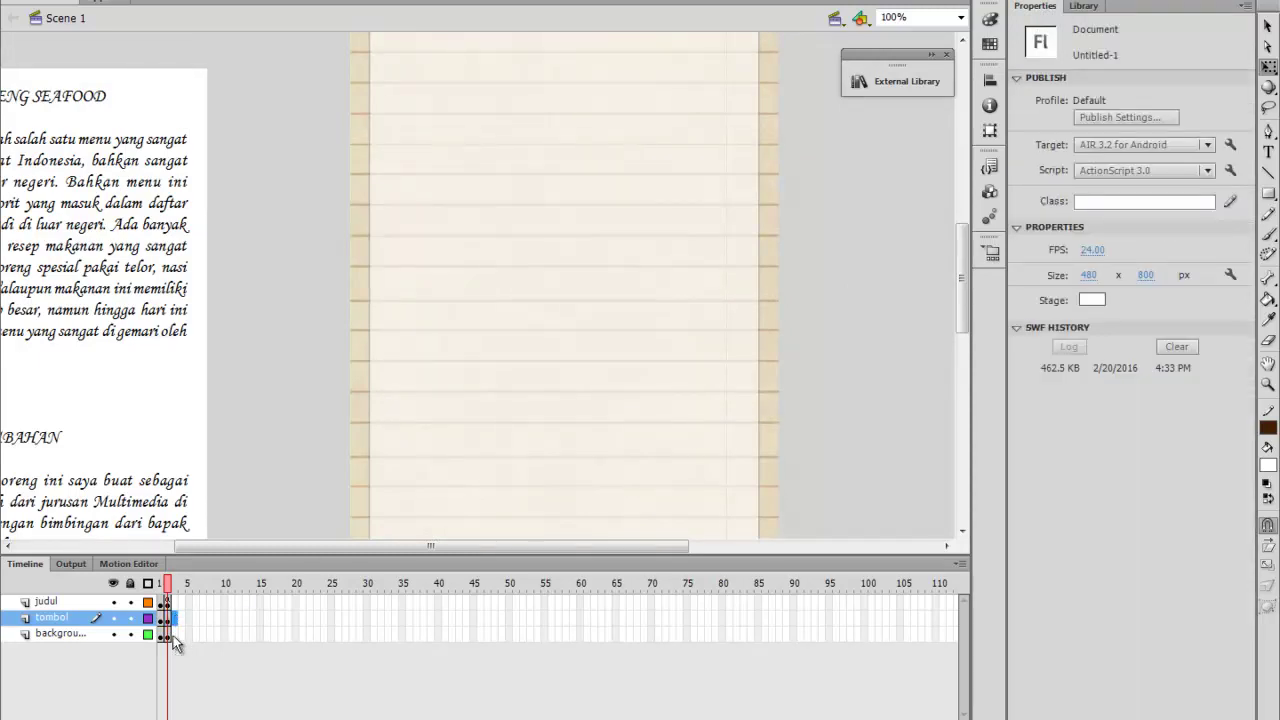
click(173, 633)
click(175, 618)
click(176, 620)
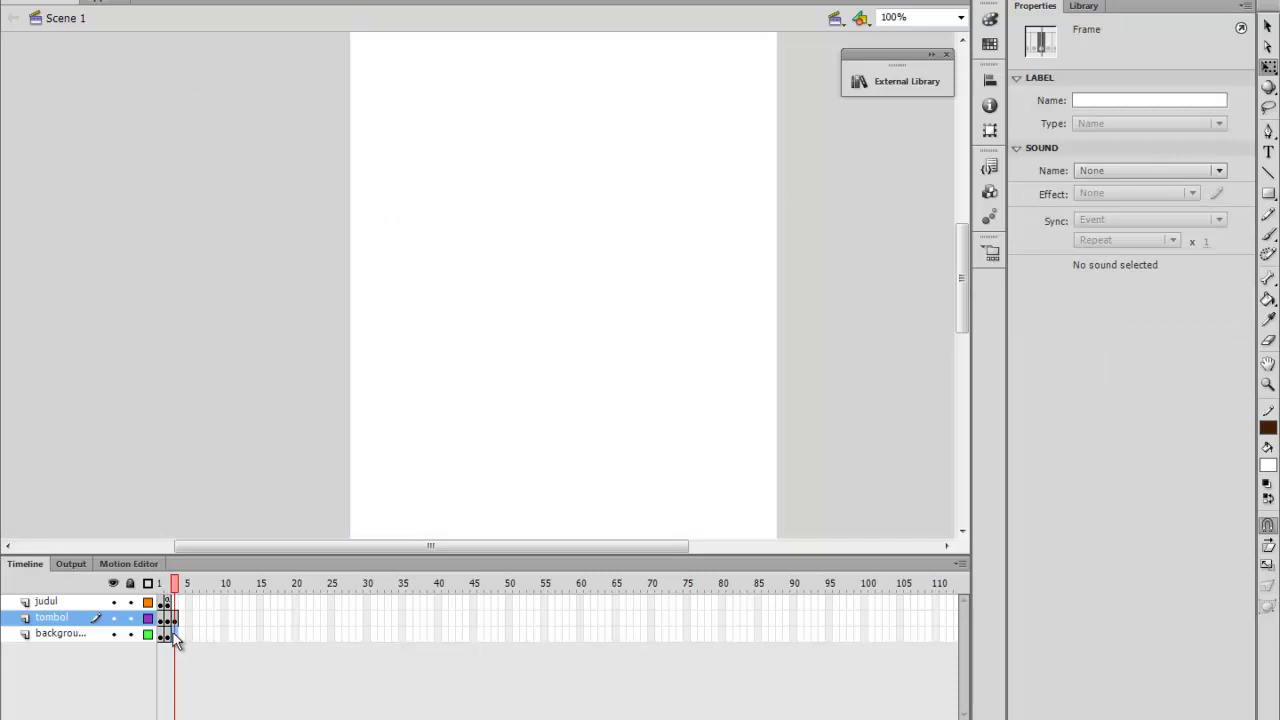
click(175, 633)
key(F5)
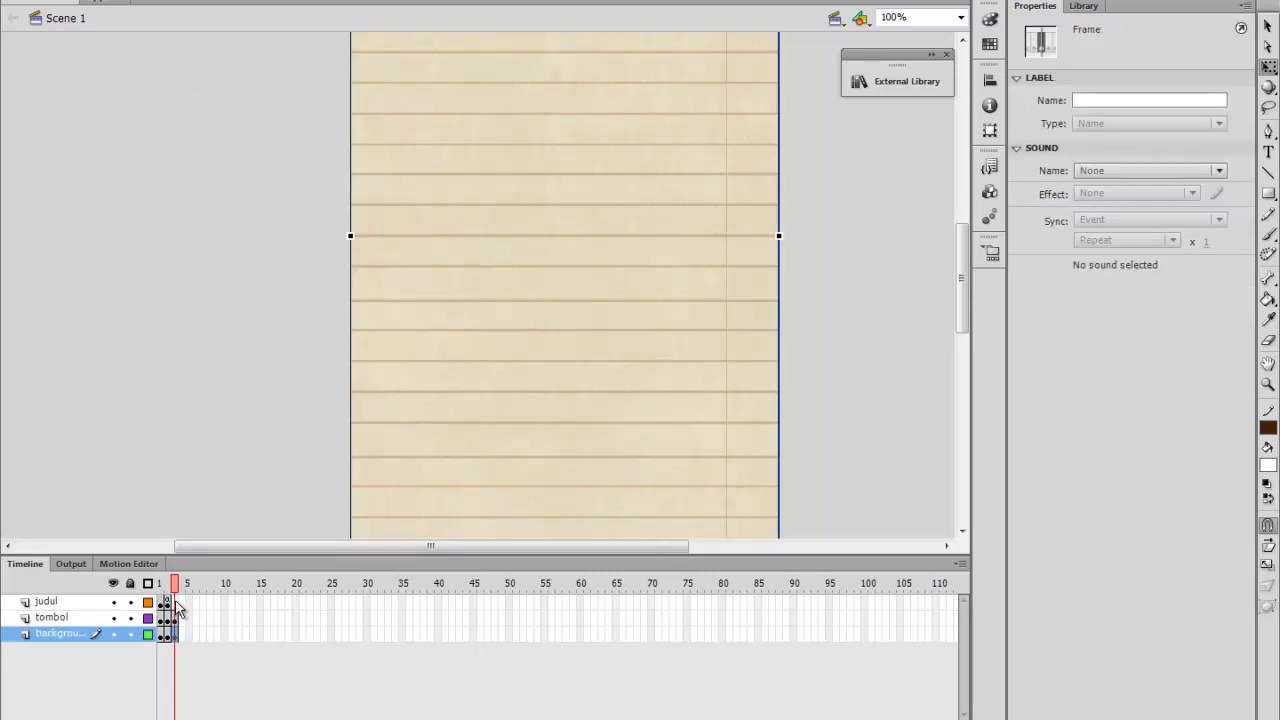
click(176, 603)
click(231, 347)
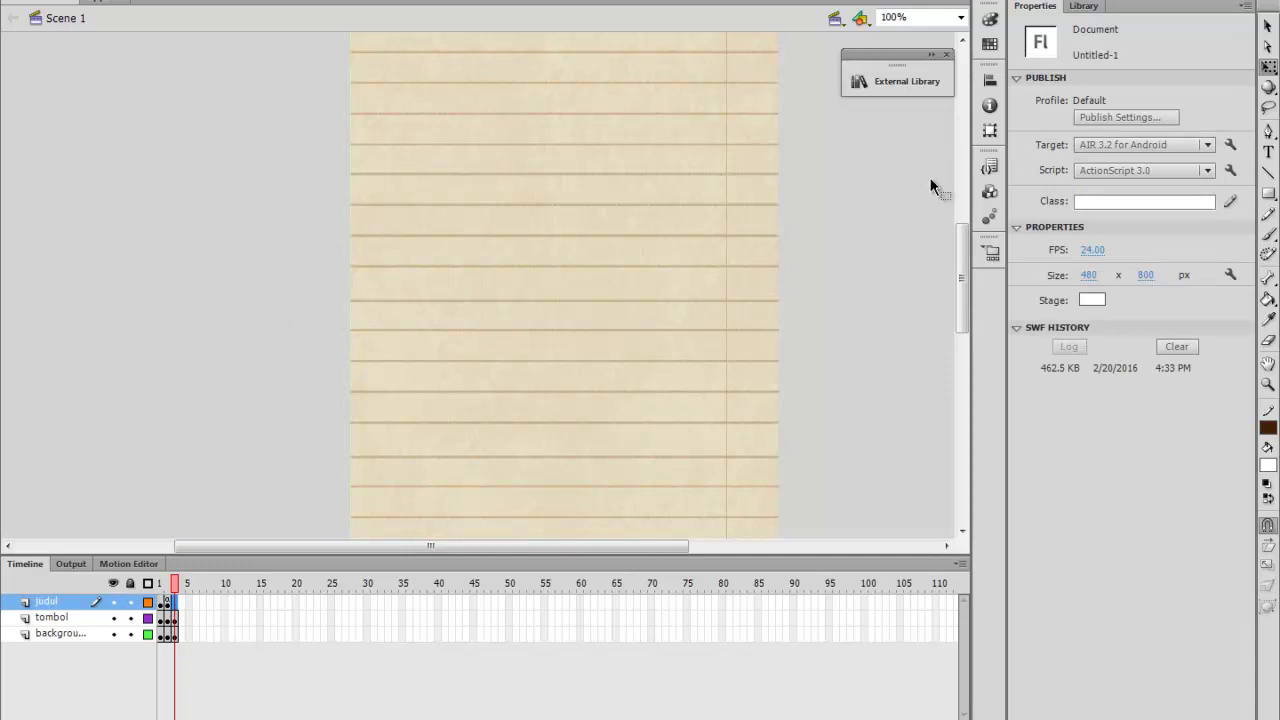
Insert a blank keyframe and place a ScrollPane from Components onto the lined paper
click(990, 191)
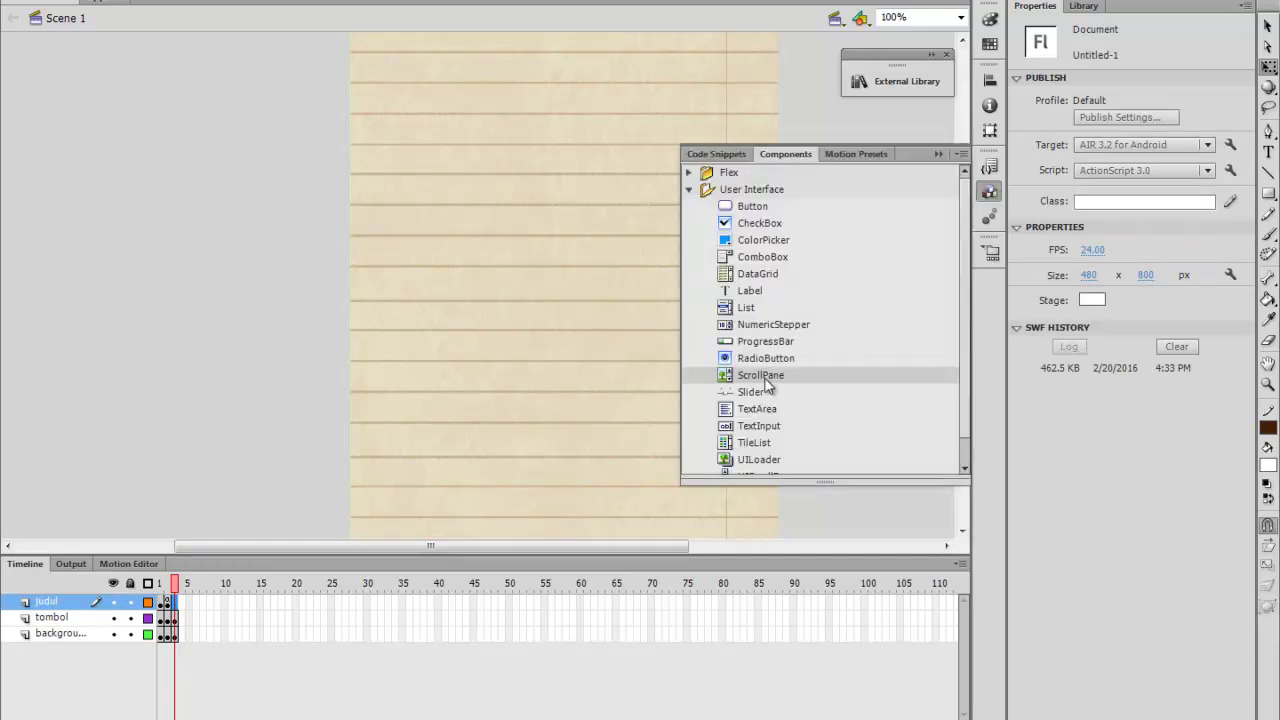
drag(766, 380, 429, 138)
drag(503, 211, 572, 416)
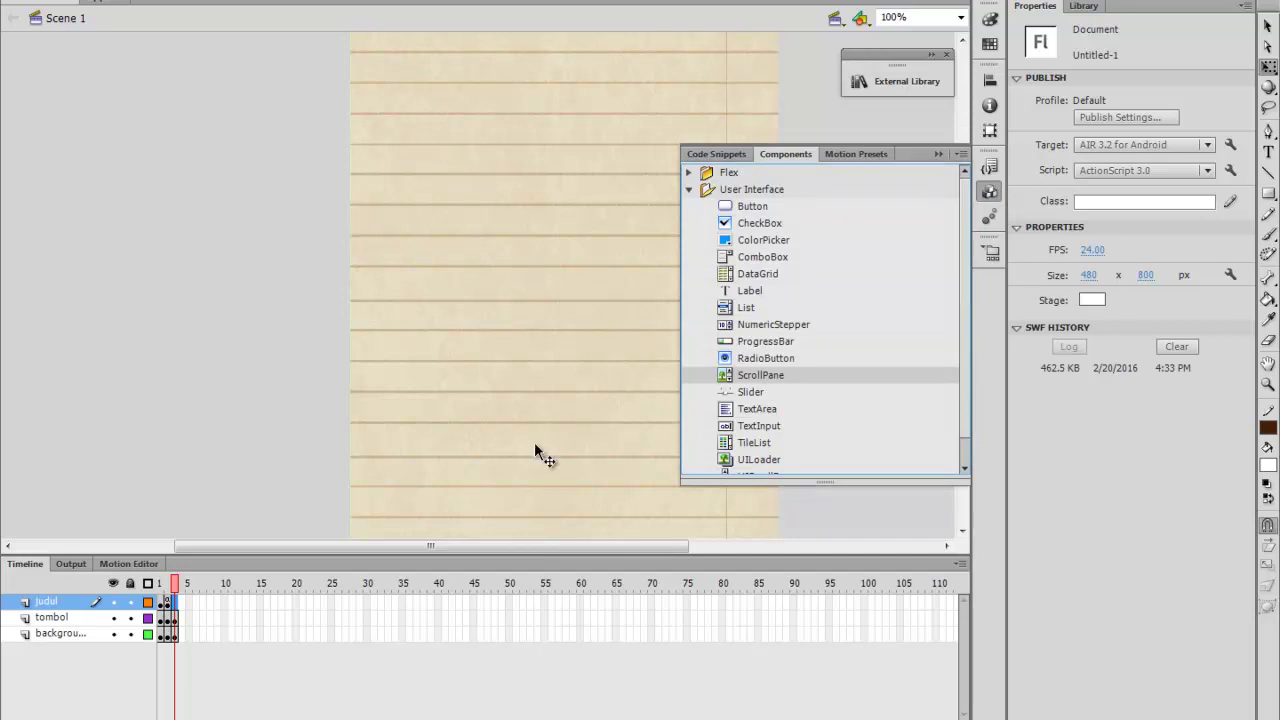
right_click(171, 596)
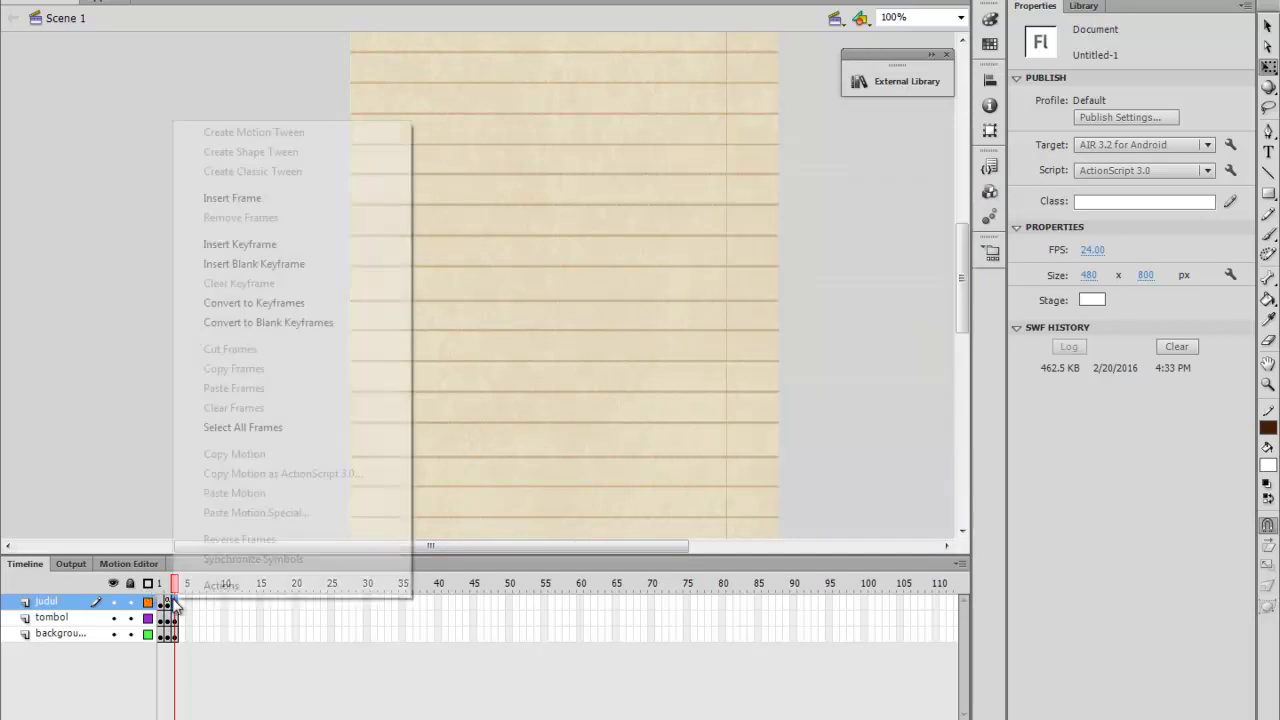
click(254, 264)
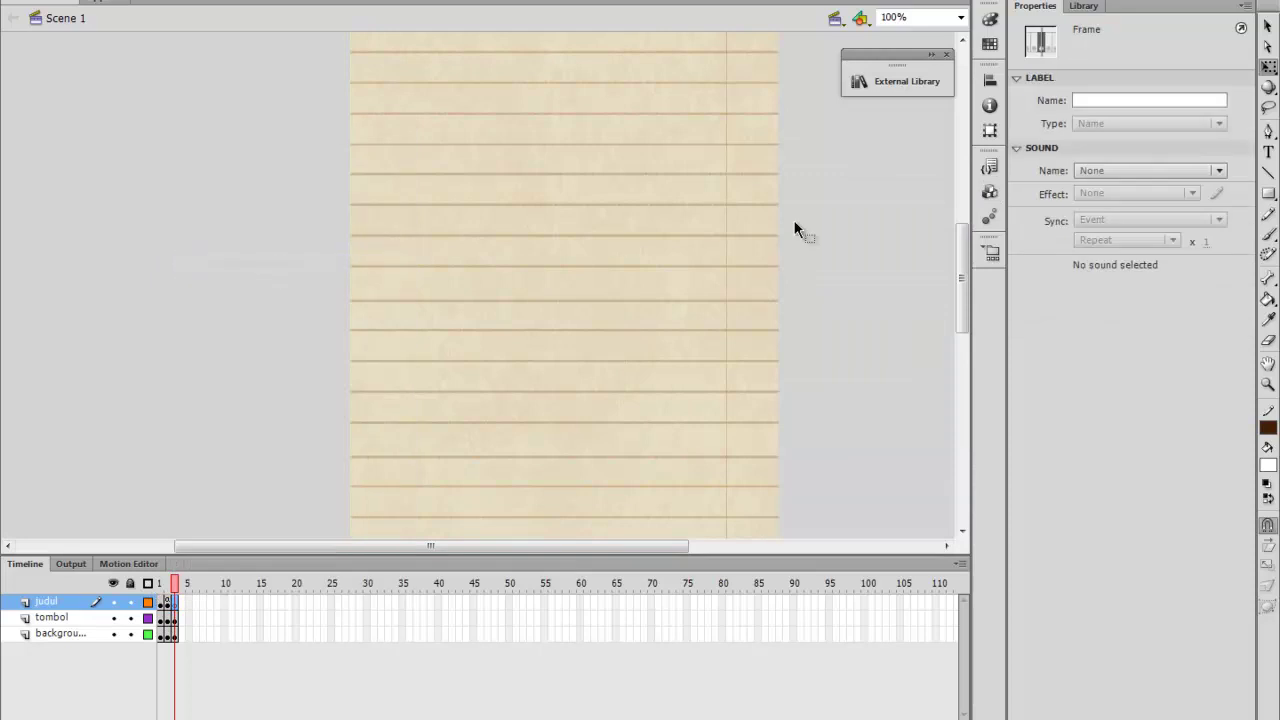
click(987, 193)
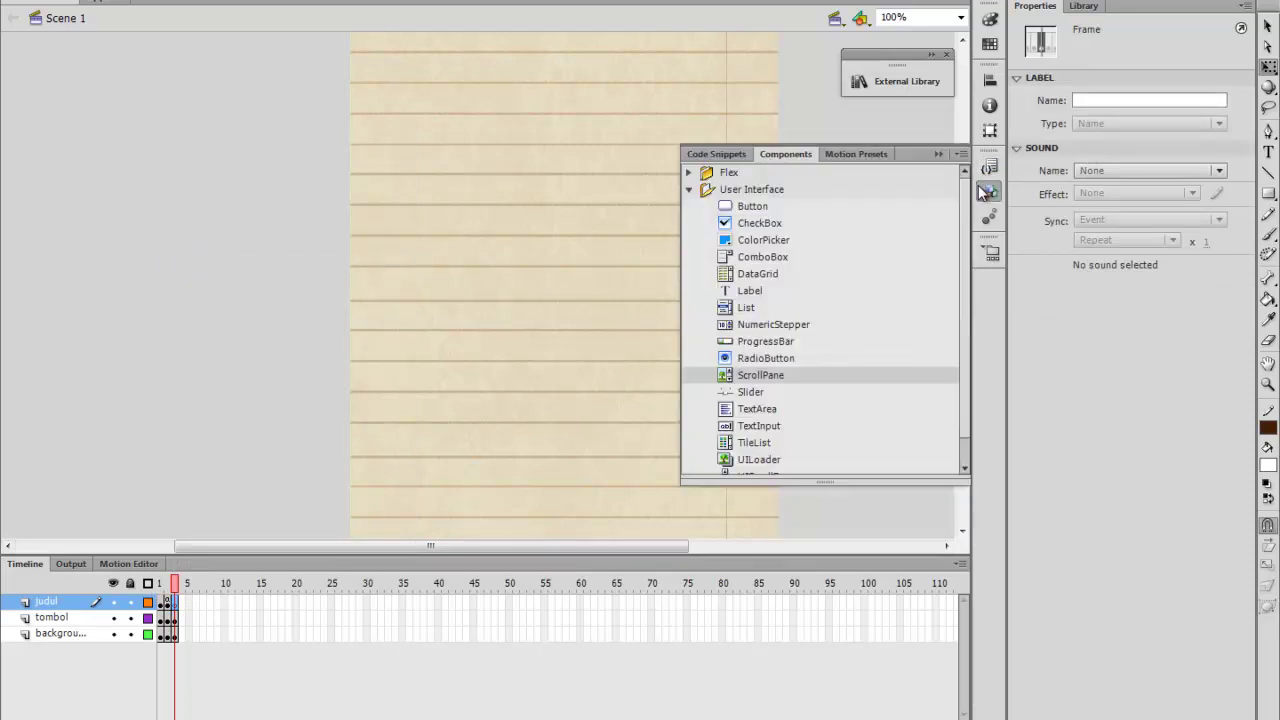
drag(750, 381, 420, 104)
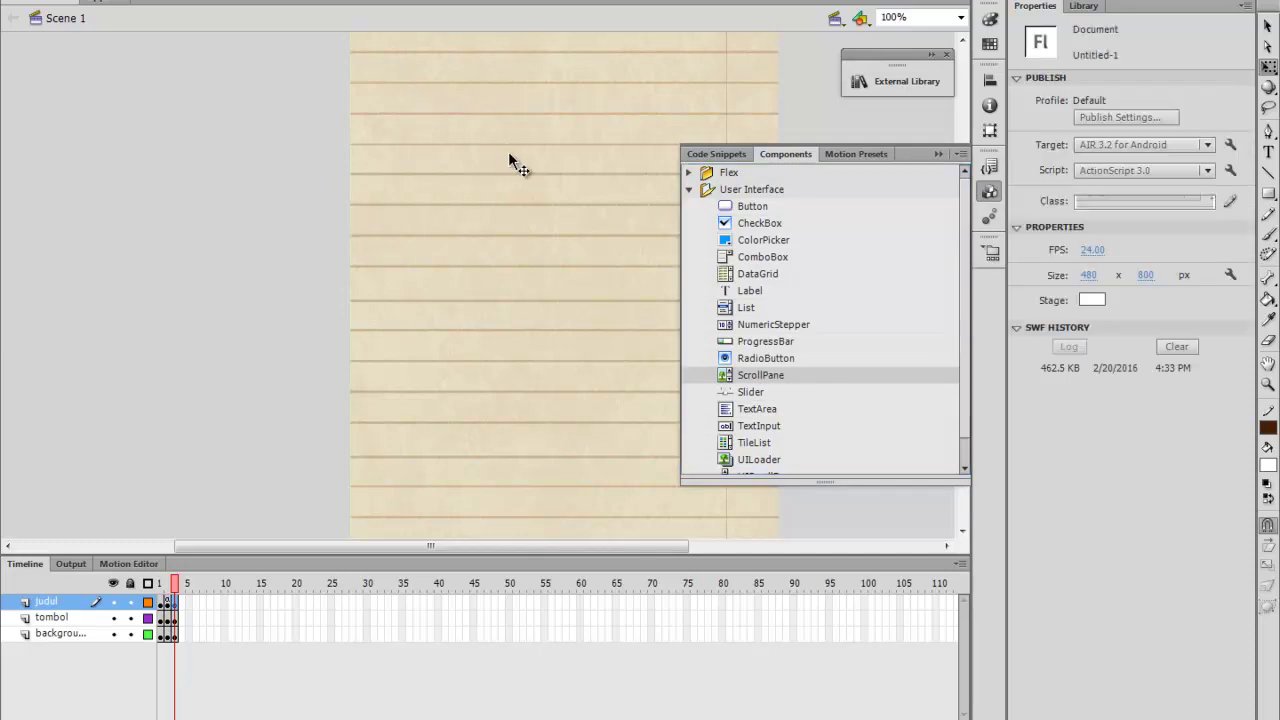
click(933, 155)
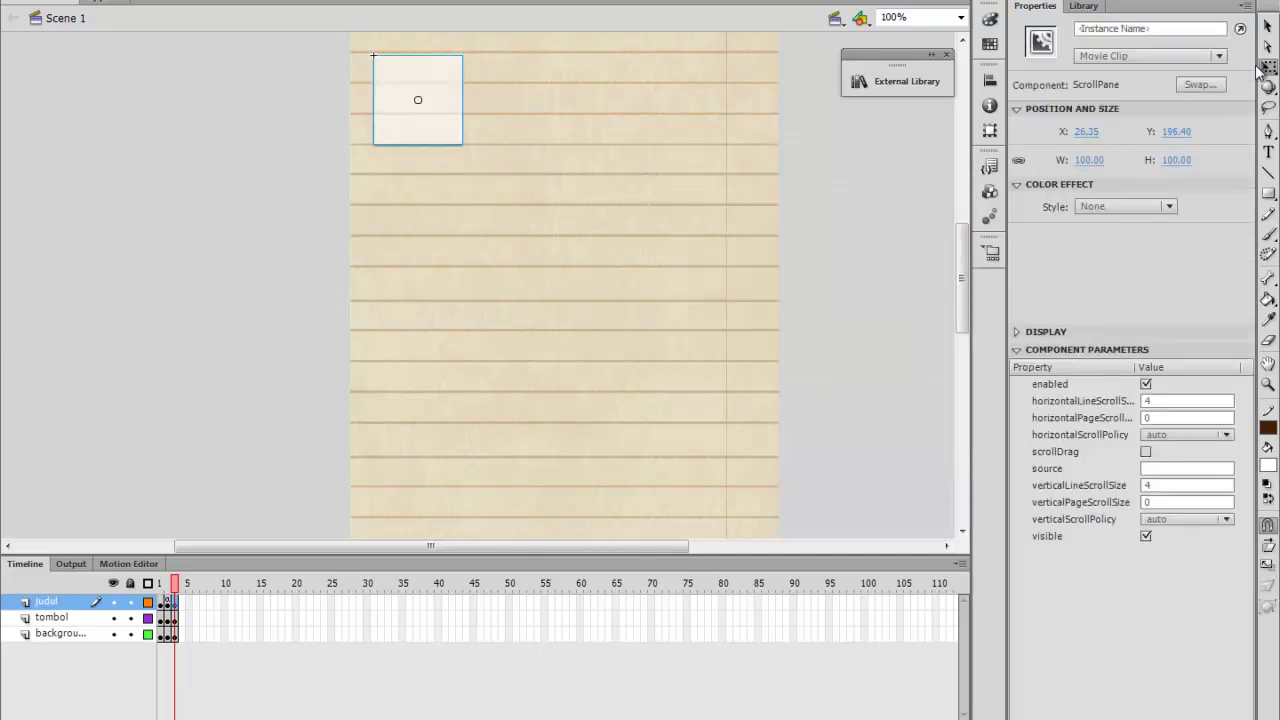
Move the ScrollPane up near the top of the paper and set its width to 437
scroll(659, 217, up, 3)
click(1268, 67)
click(449, 297)
drag(434, 323, 419, 243)
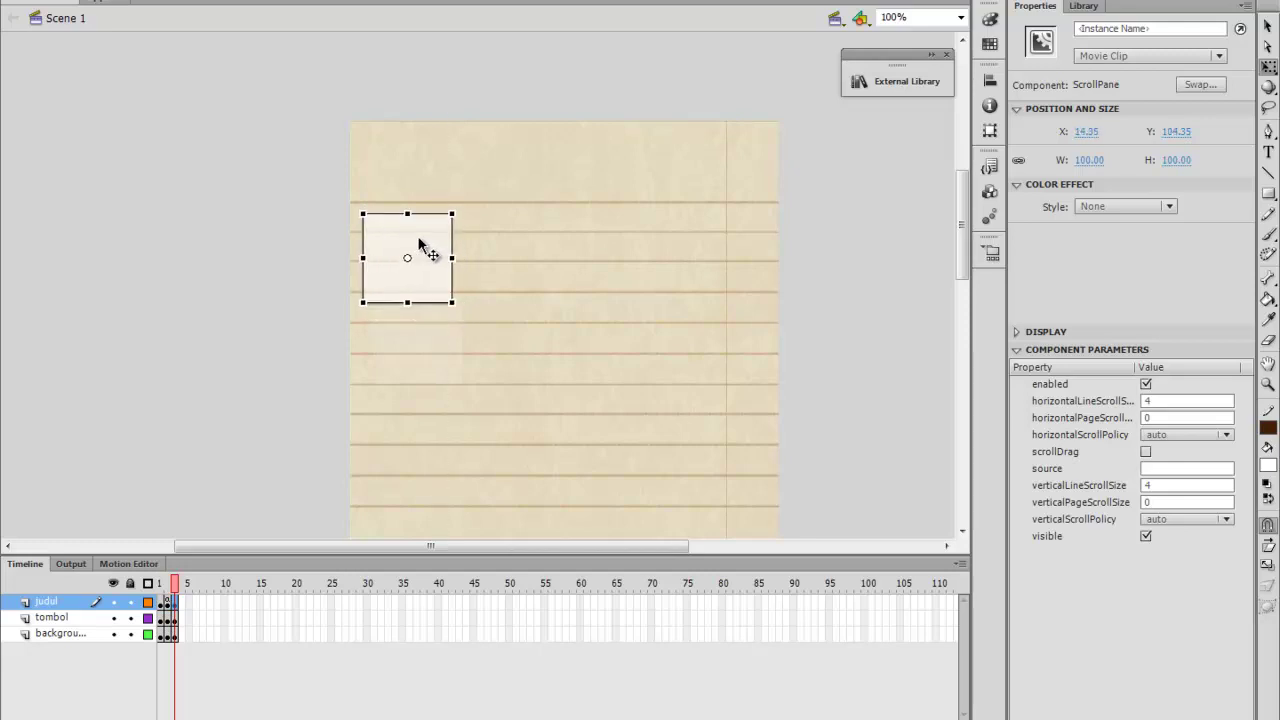
click(1083, 160)
key(Return)
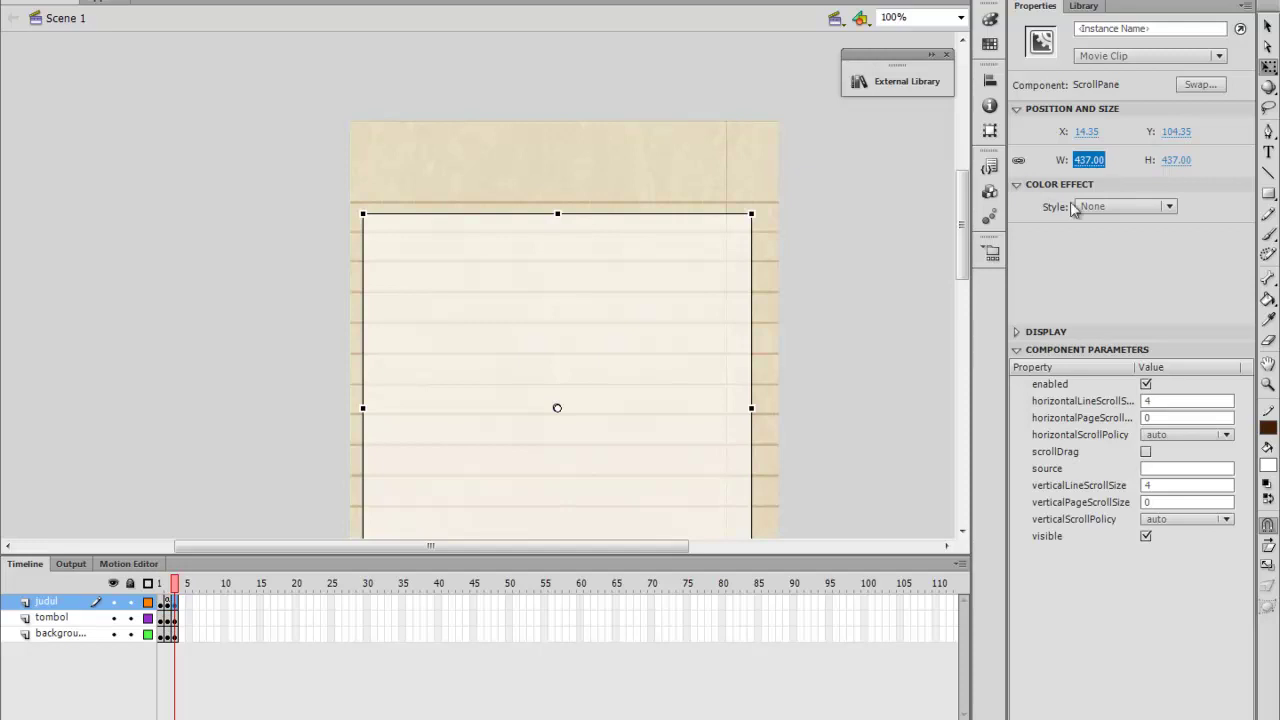
Nudge the ScrollPane right, then undo an oversized 839-tall stretch
drag(671, 345, 676, 345)
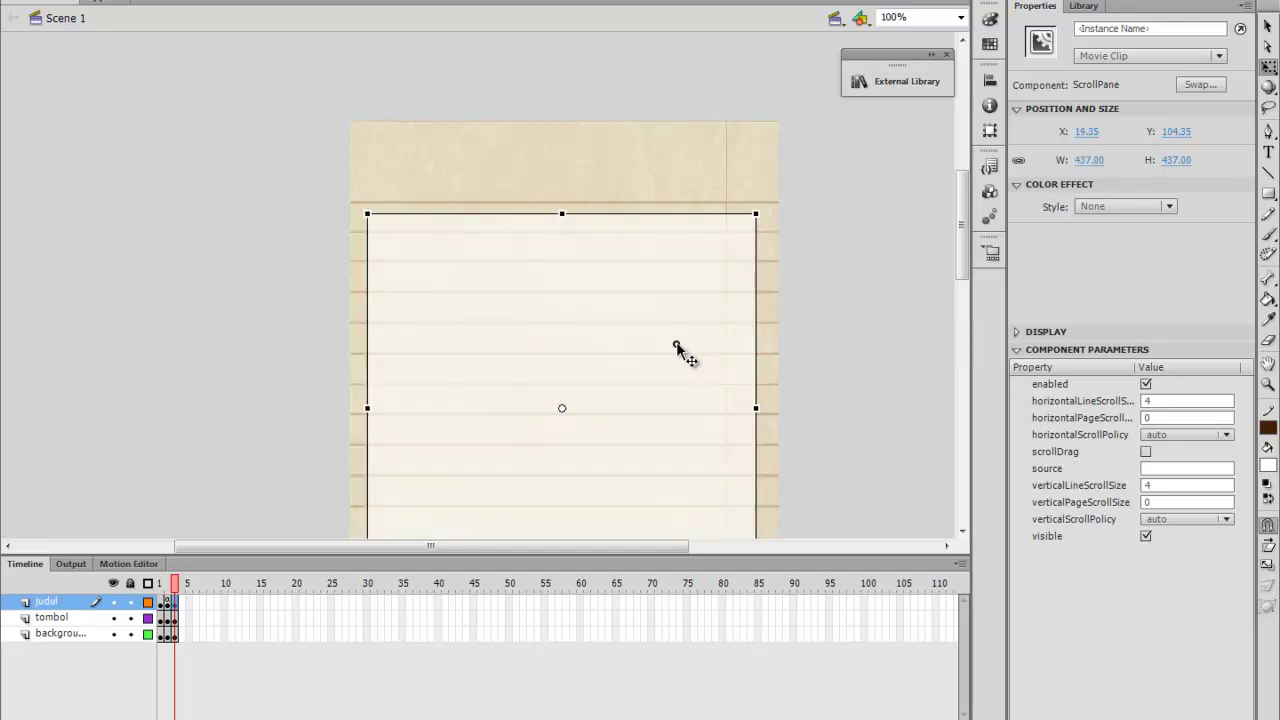
scroll(677, 350, down, 5)
drag(571, 321, 571, 461)
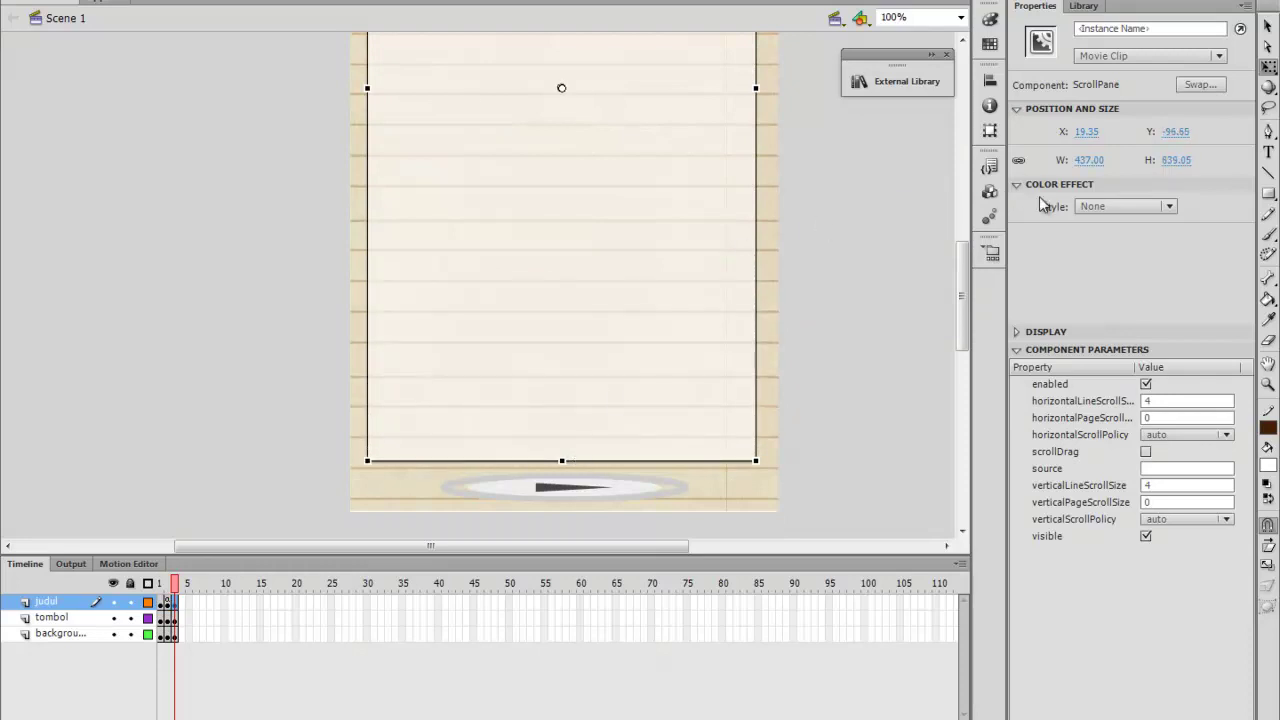
scroll(847, 327, up, 3)
click(1266, 195)
scroll(154, 135, up, 1)
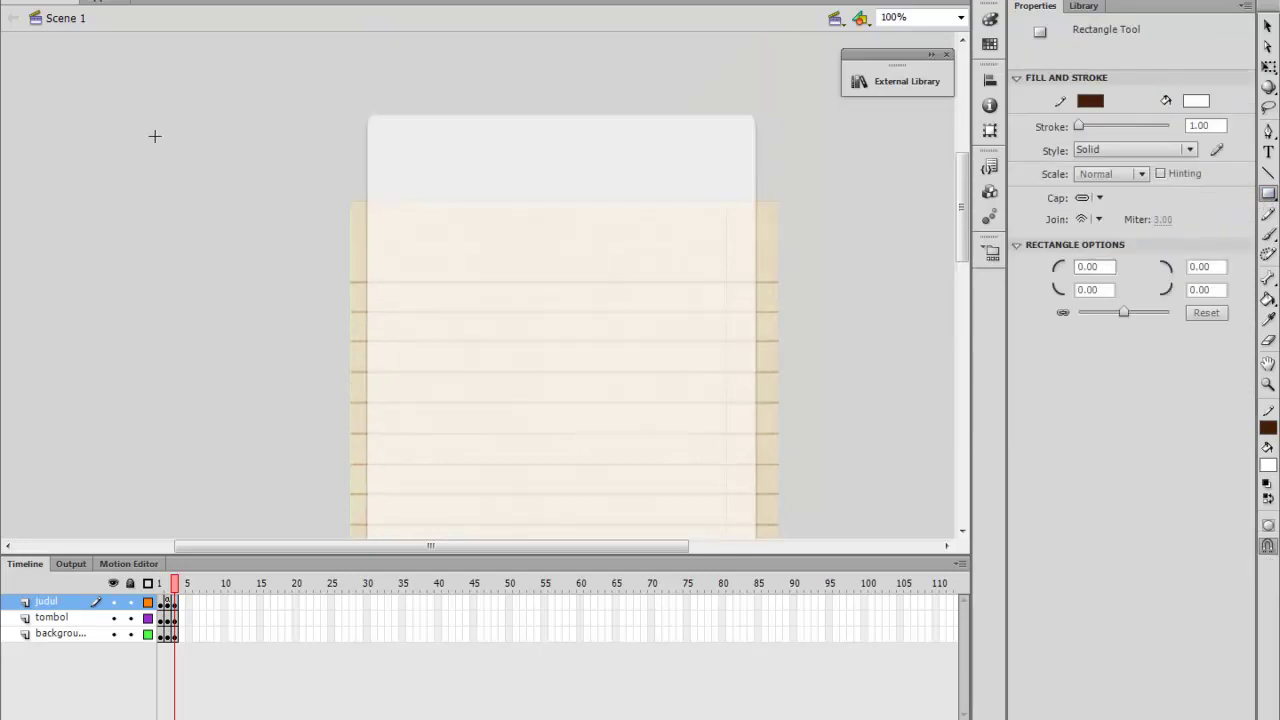
scroll(154, 136, down, 2)
scroll(154, 136, up, 3)
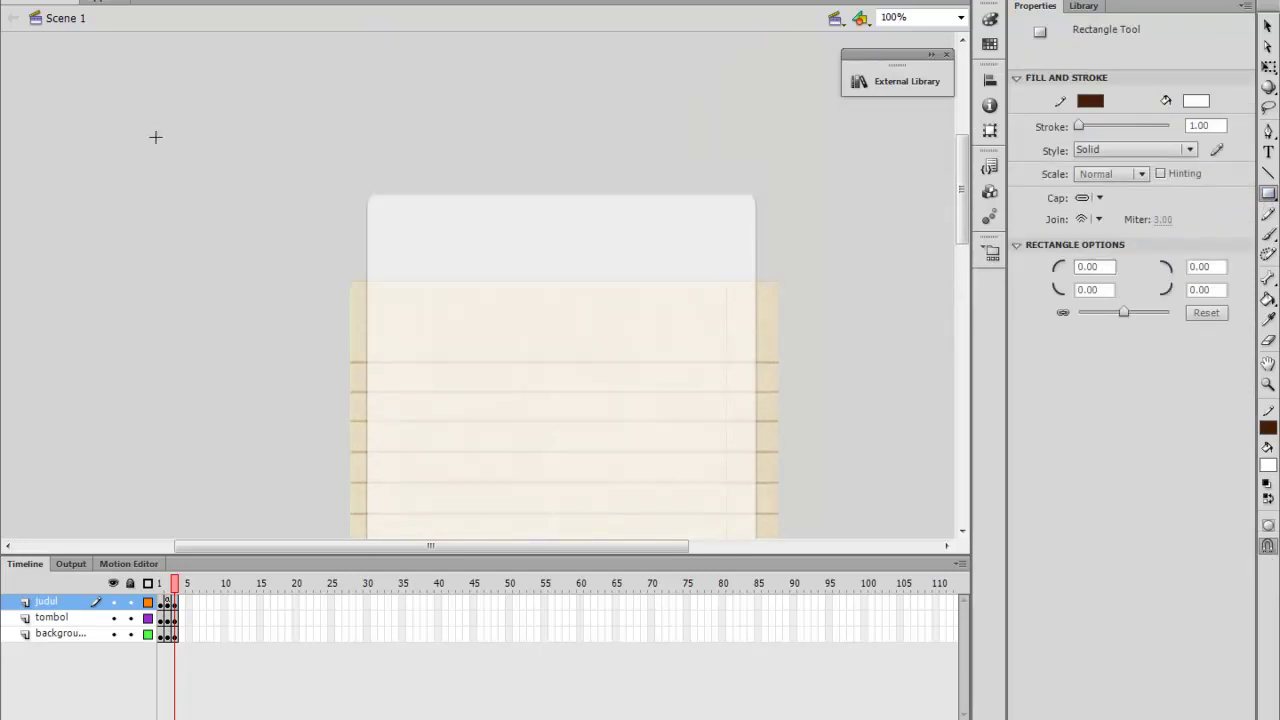
key(ctrl+a)
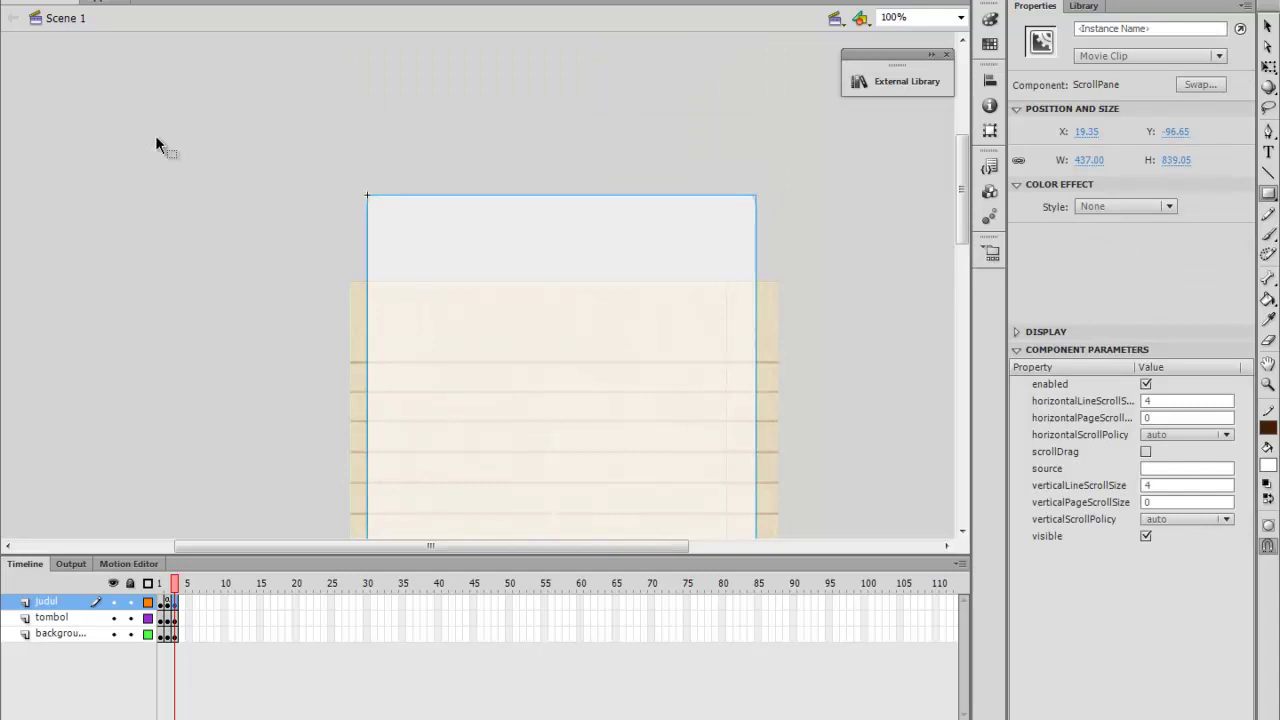
key(ctrl+z)
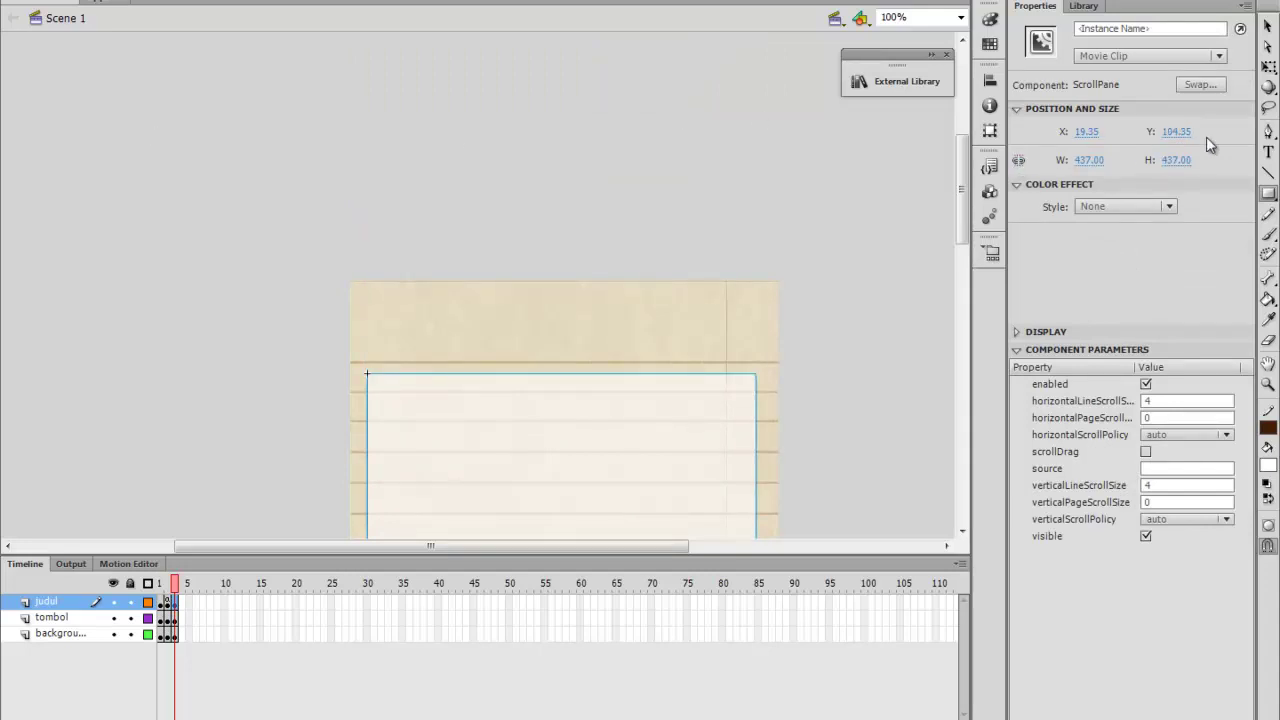
Stretch the ScrollPane with Free Transform to 437 × 640.85 at X 19.35, Y 104.35
click(1268, 66)
scroll(574, 338, down, 5)
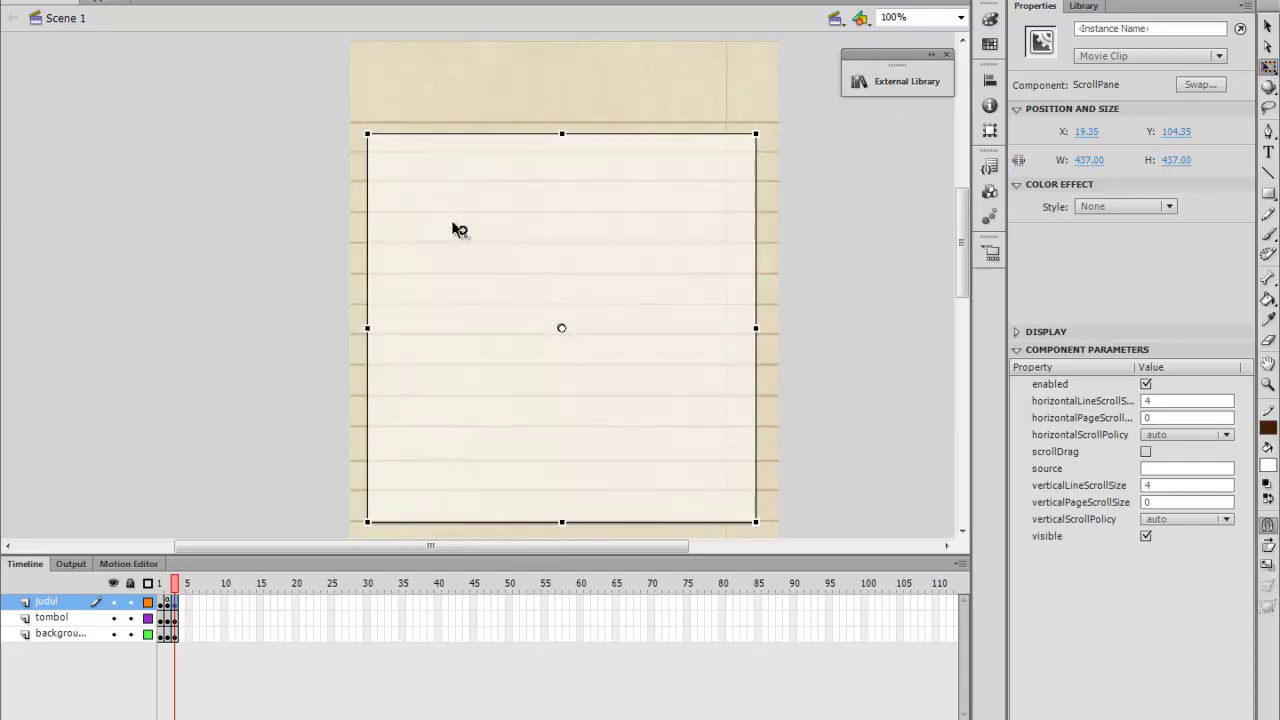
scroll(504, 286, down, 6)
drag(562, 201, 588, 380)
scroll(630, 268, up, 6)
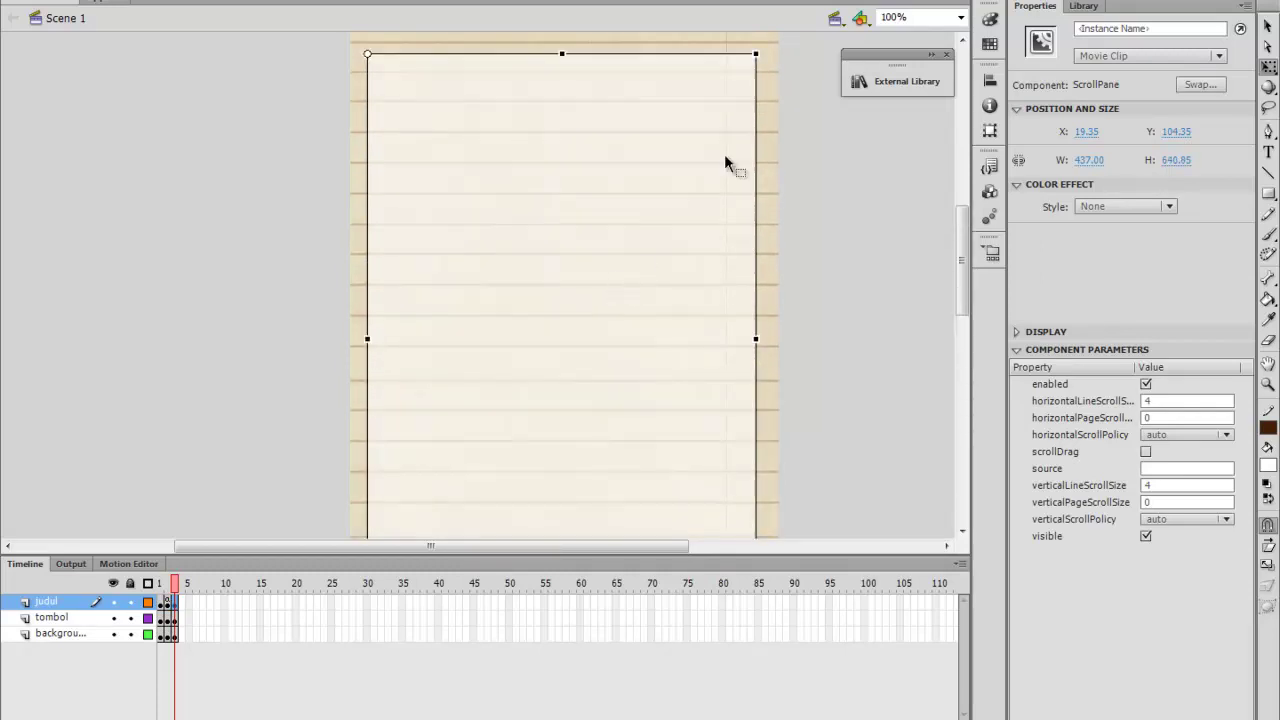
scroll(685, 355, up, 2)
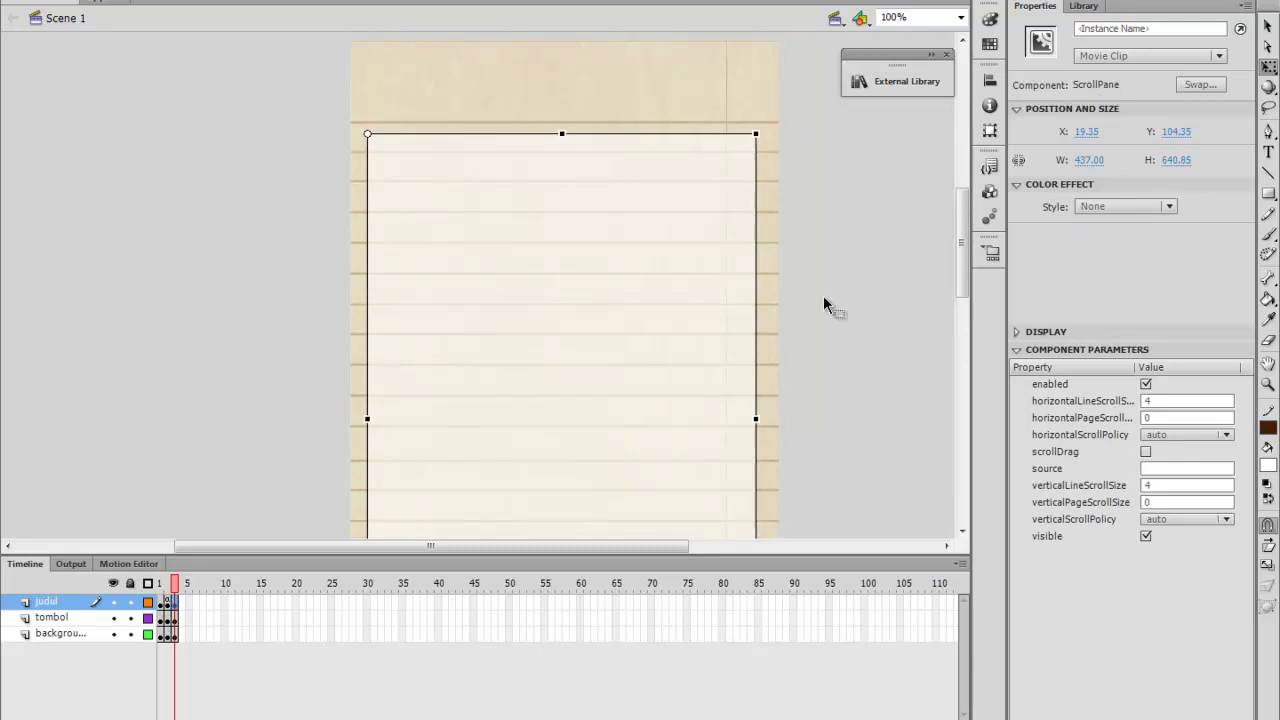
Draw a white rectangular bar to the left of the page
click(1268, 193)
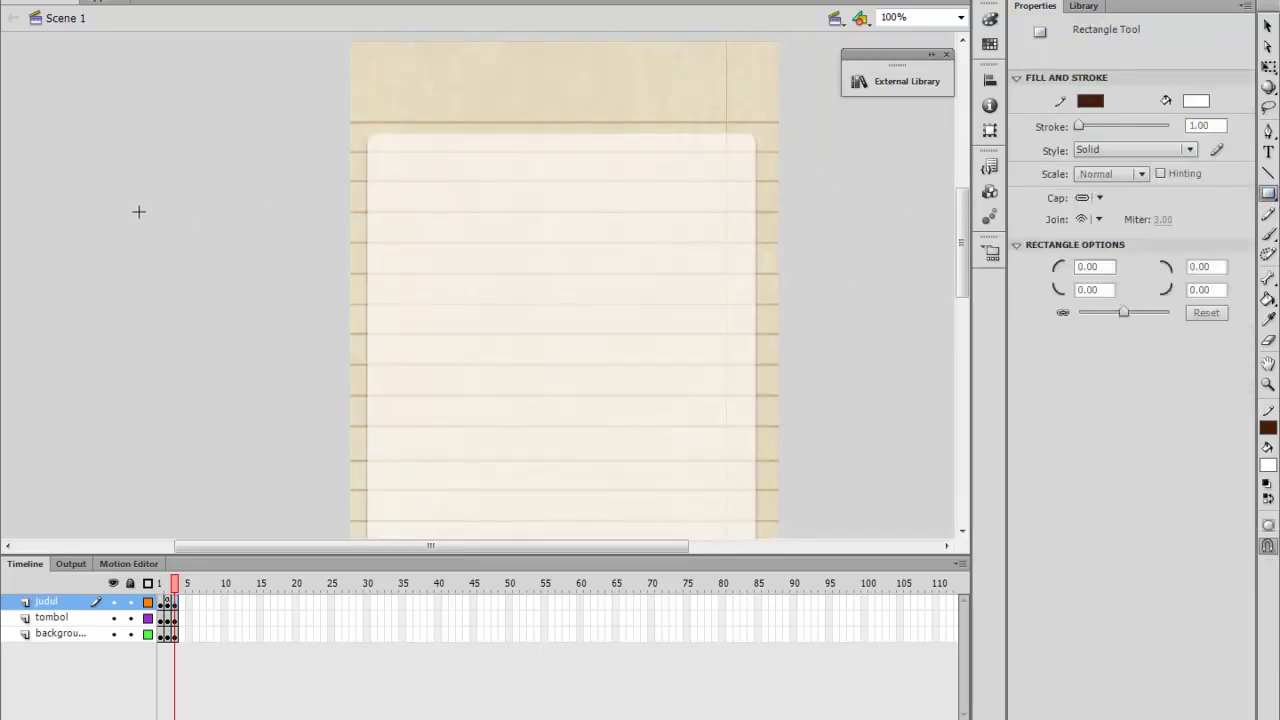
drag(43, 135, 311, 162)
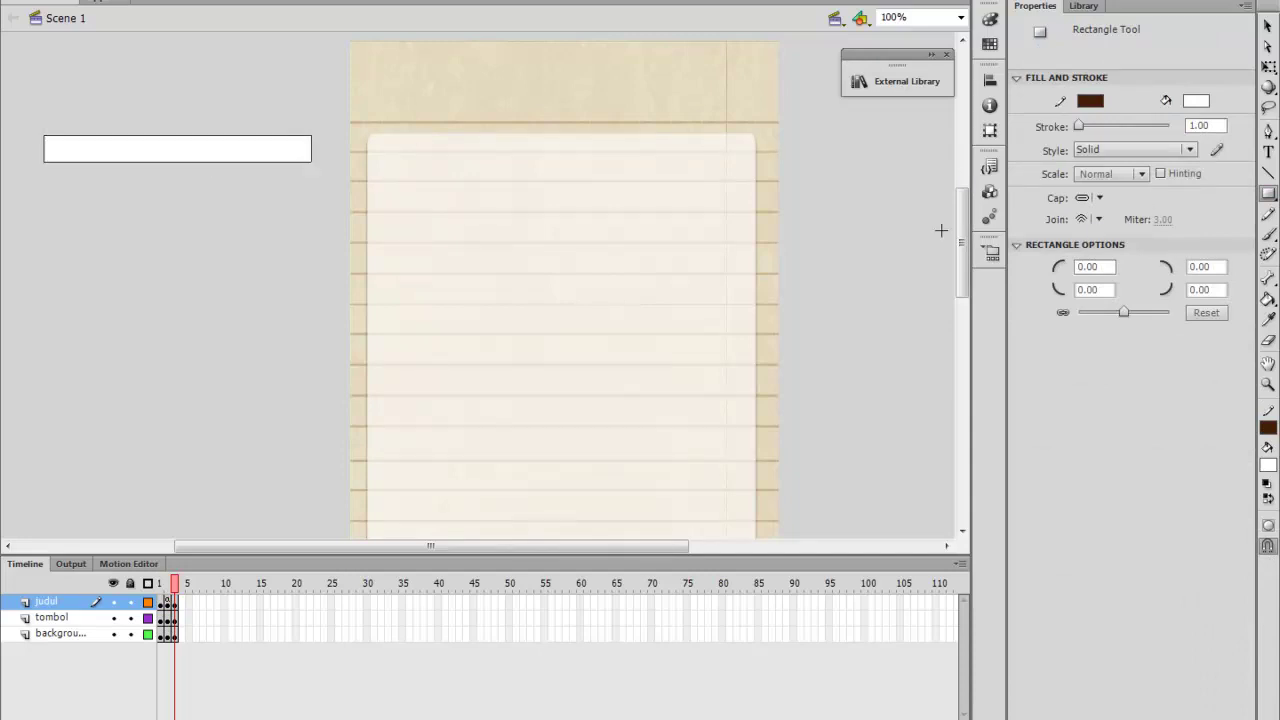
click(1268, 25)
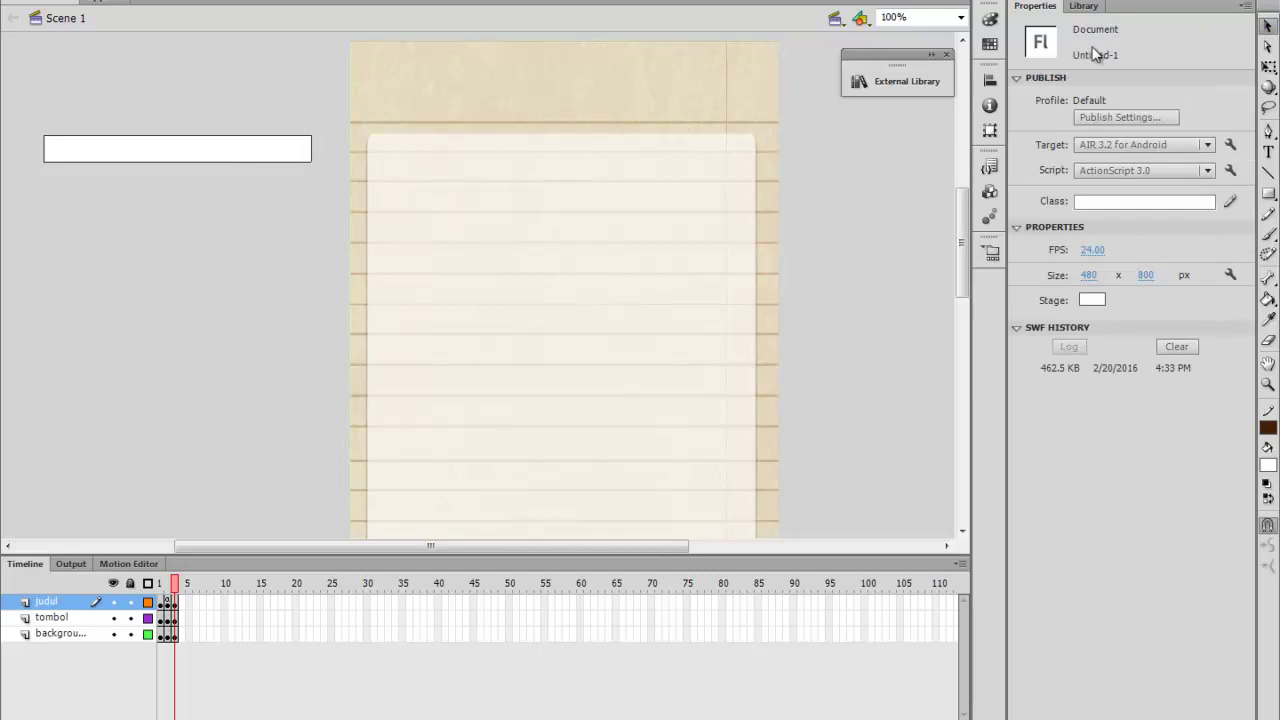
click(1089, 275)
text(4)
key(Return)
Set the white bar's width to 437 and delete its outline stroke
click(252, 145)
click(1091, 129)
text(4)
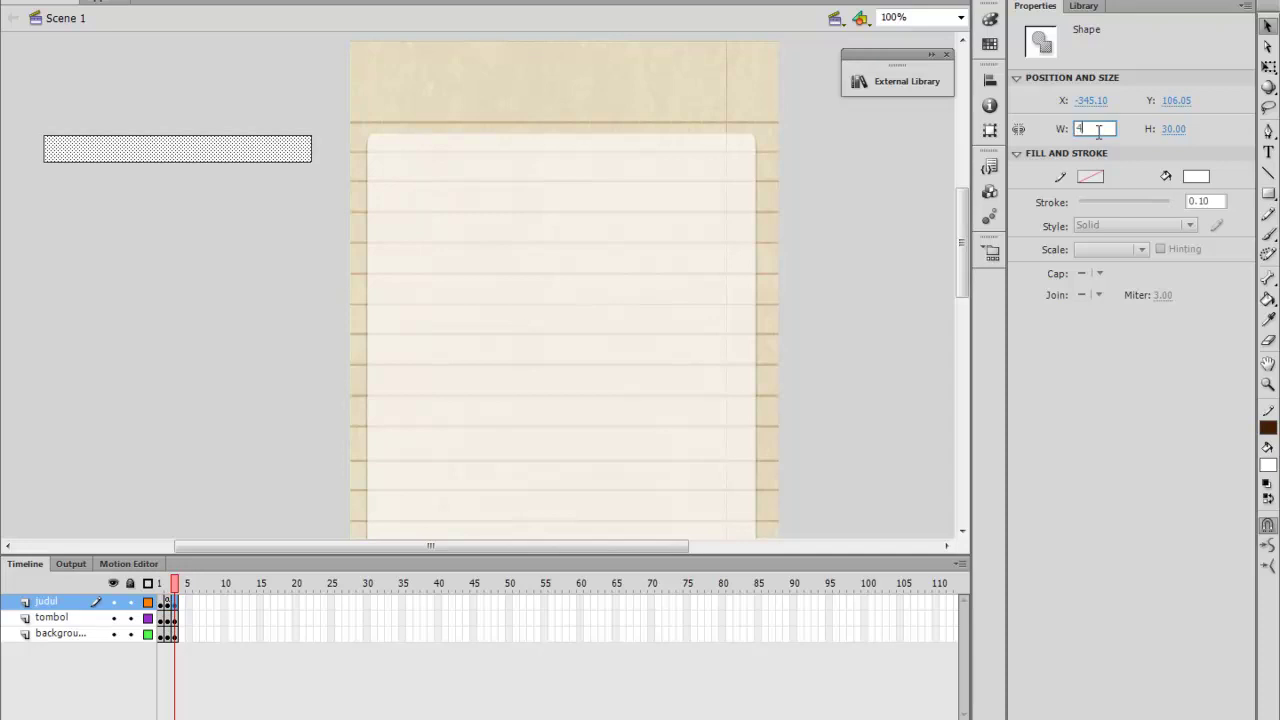
text(37)
key(Return)
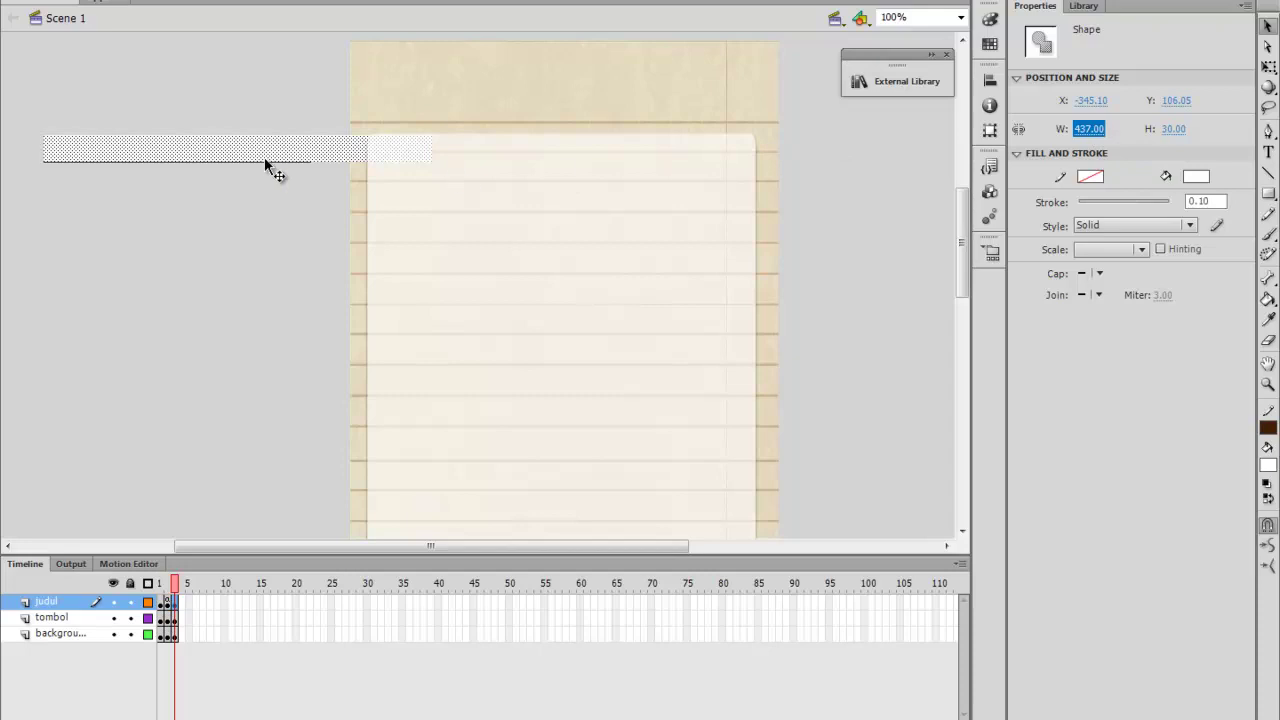
drag(261, 154, 209, 292)
drag(25, 118, 331, 183)
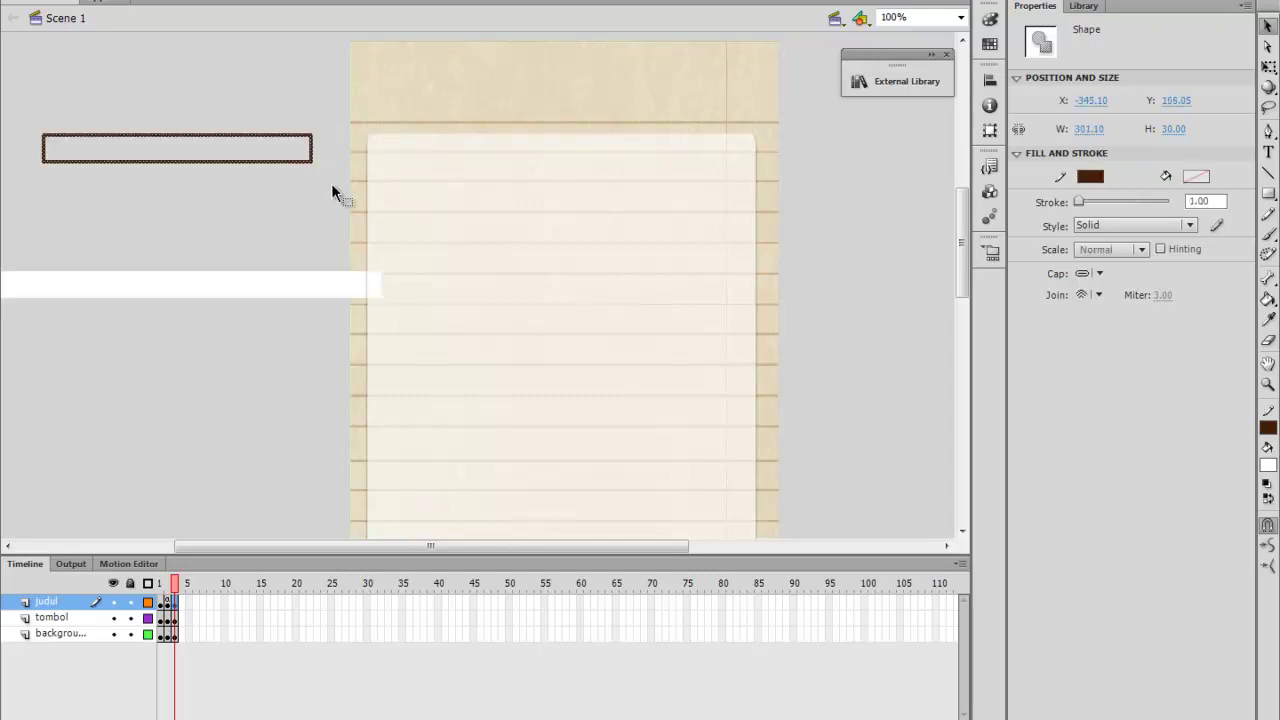
key(Delete)
drag(431, 545, 383, 563)
drag(360, 283, 308, 170)
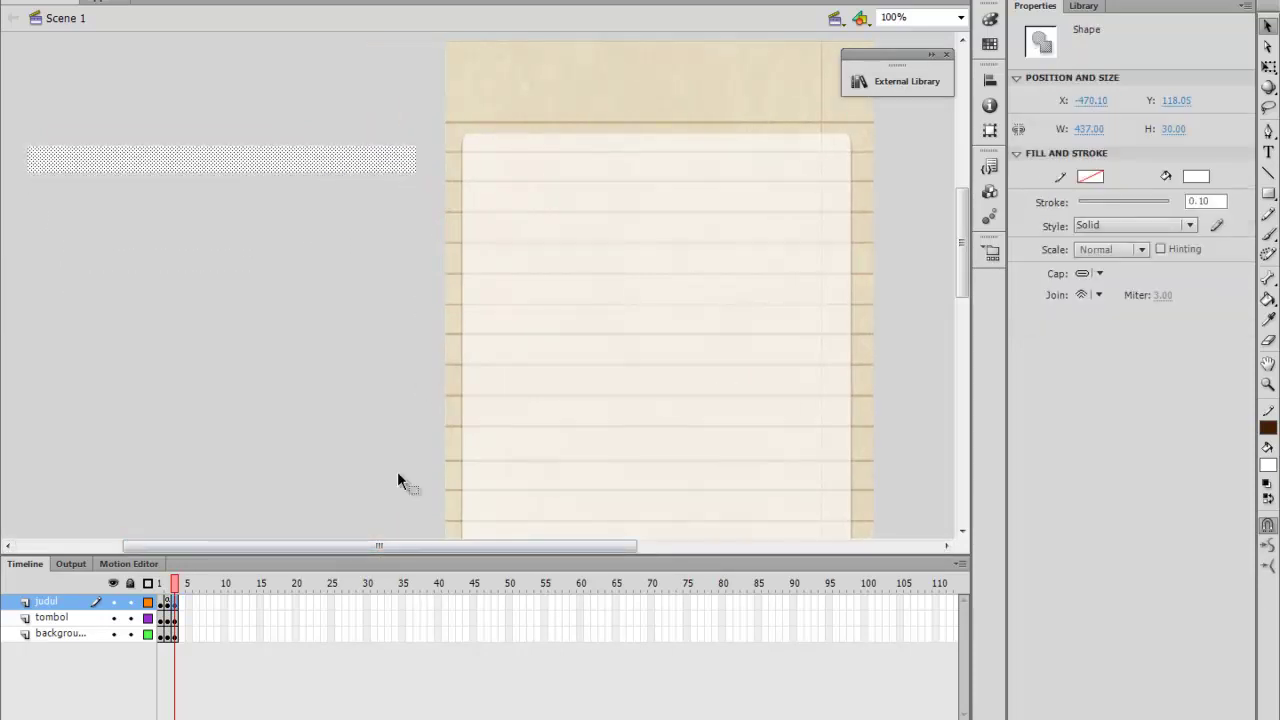
Convert the bar into a movie clip symbol named bahan and open it for editing
click(190, 0)
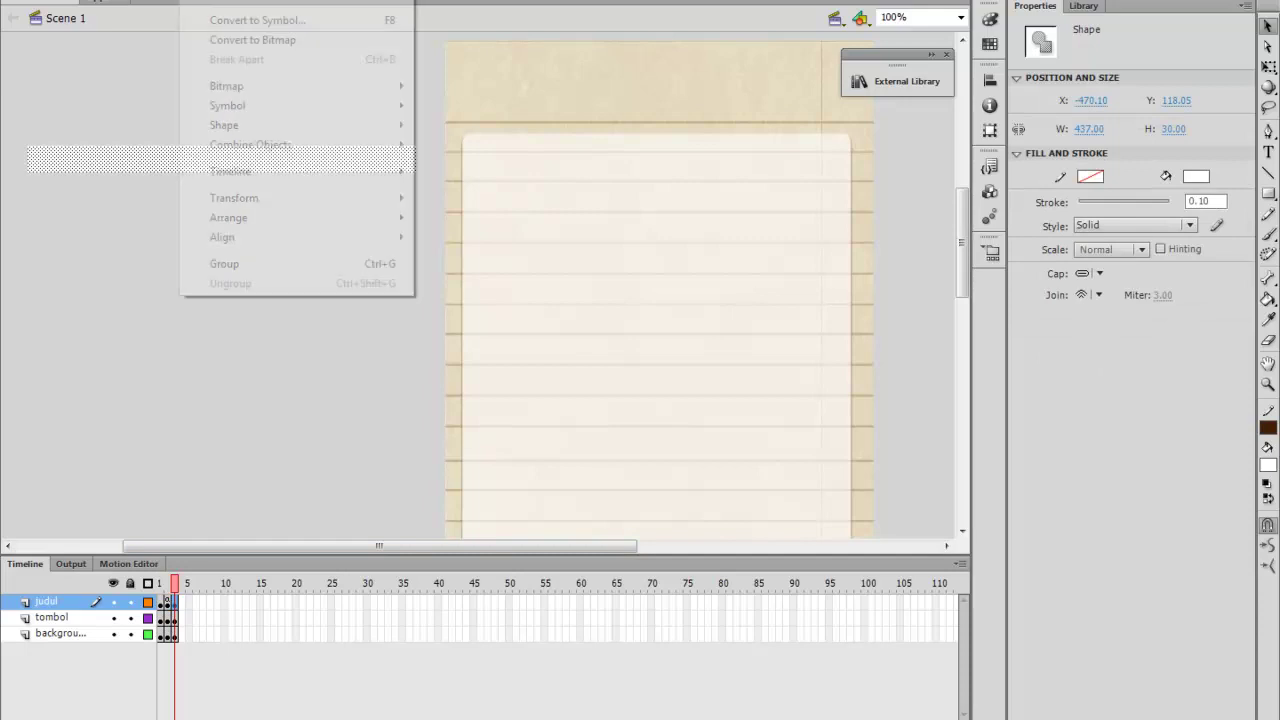
click(197, 22)
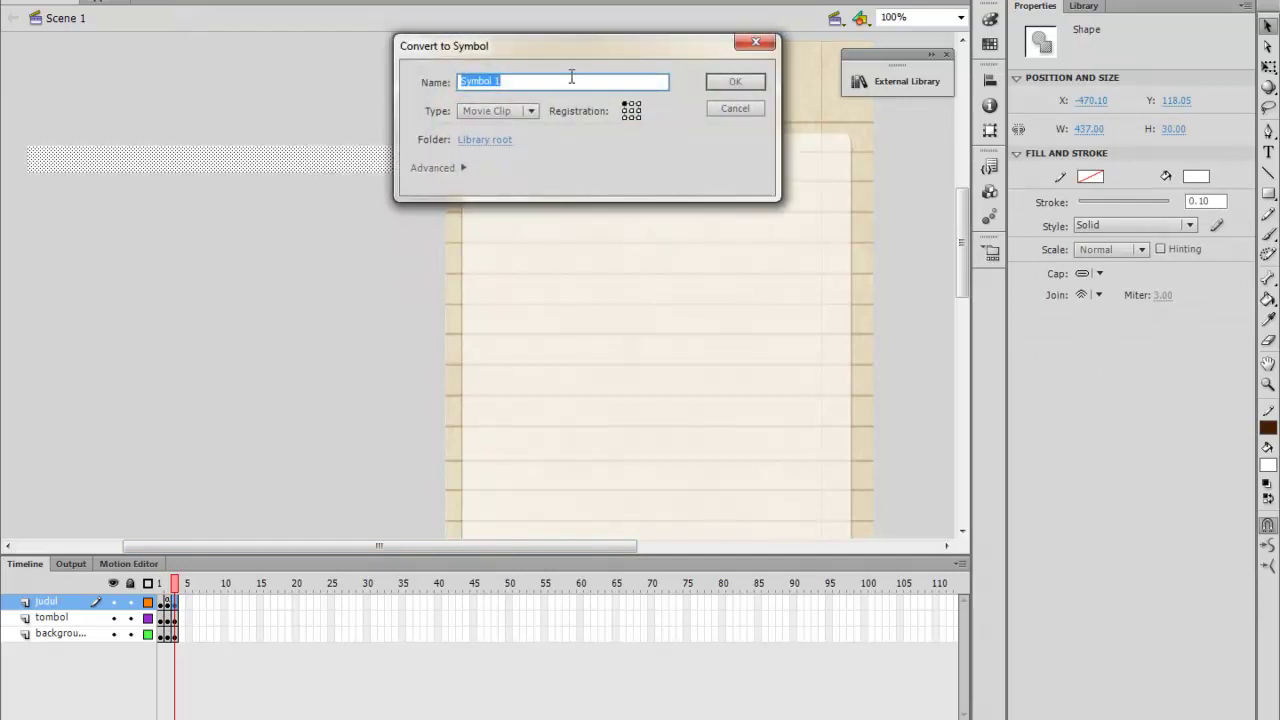
text(bahan)
key(Return)
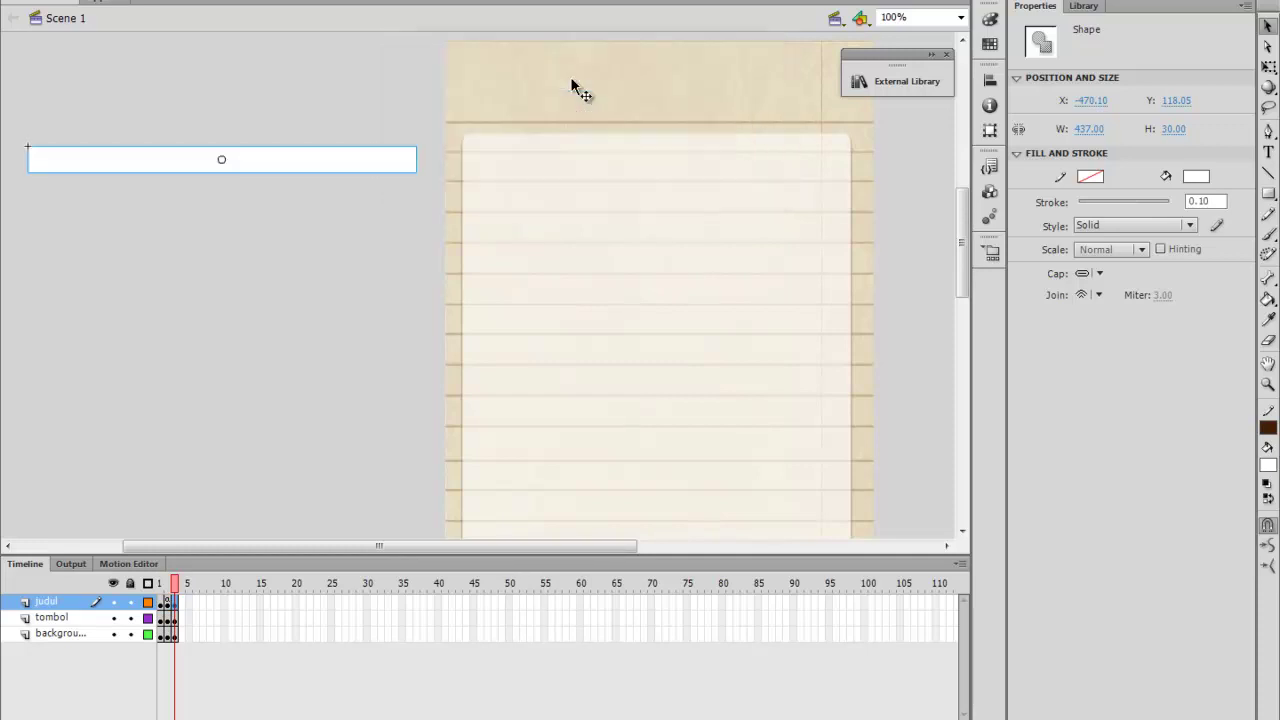
double_click(380, 160)
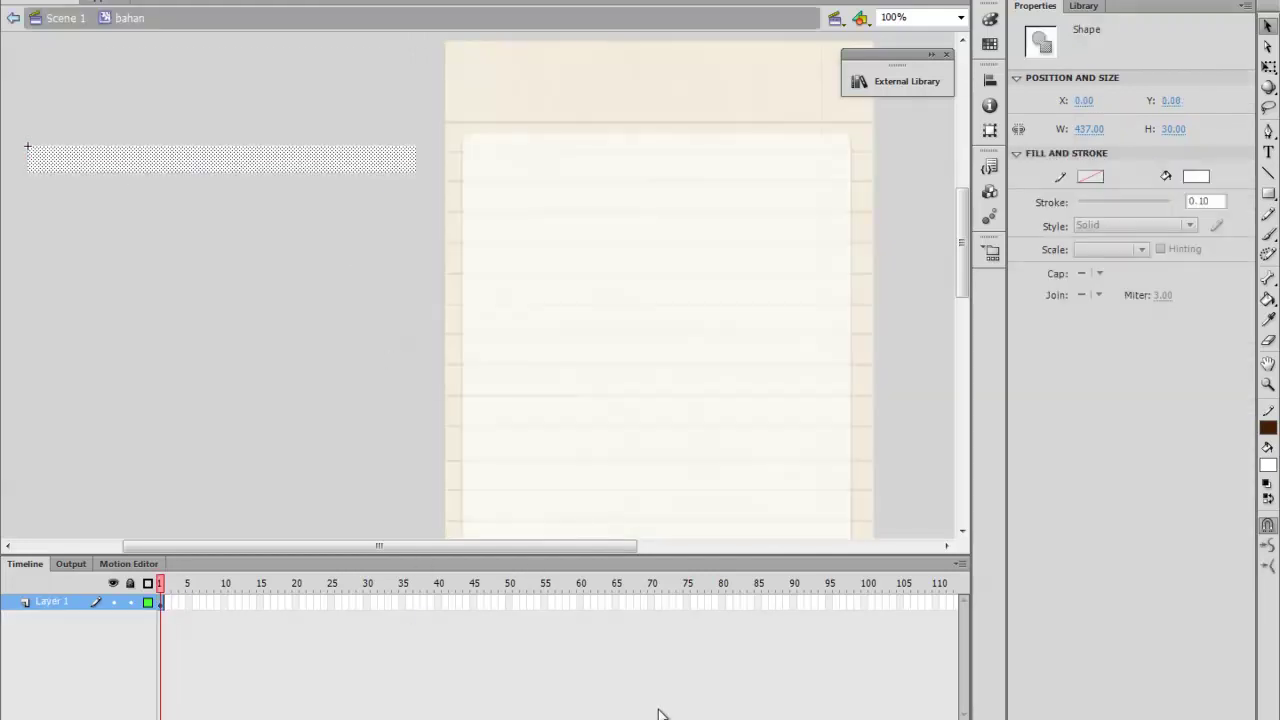
Copy the ingredient bullet list, Nasi putih to Cabai, from the Word recipe document
key(alt+Tab)
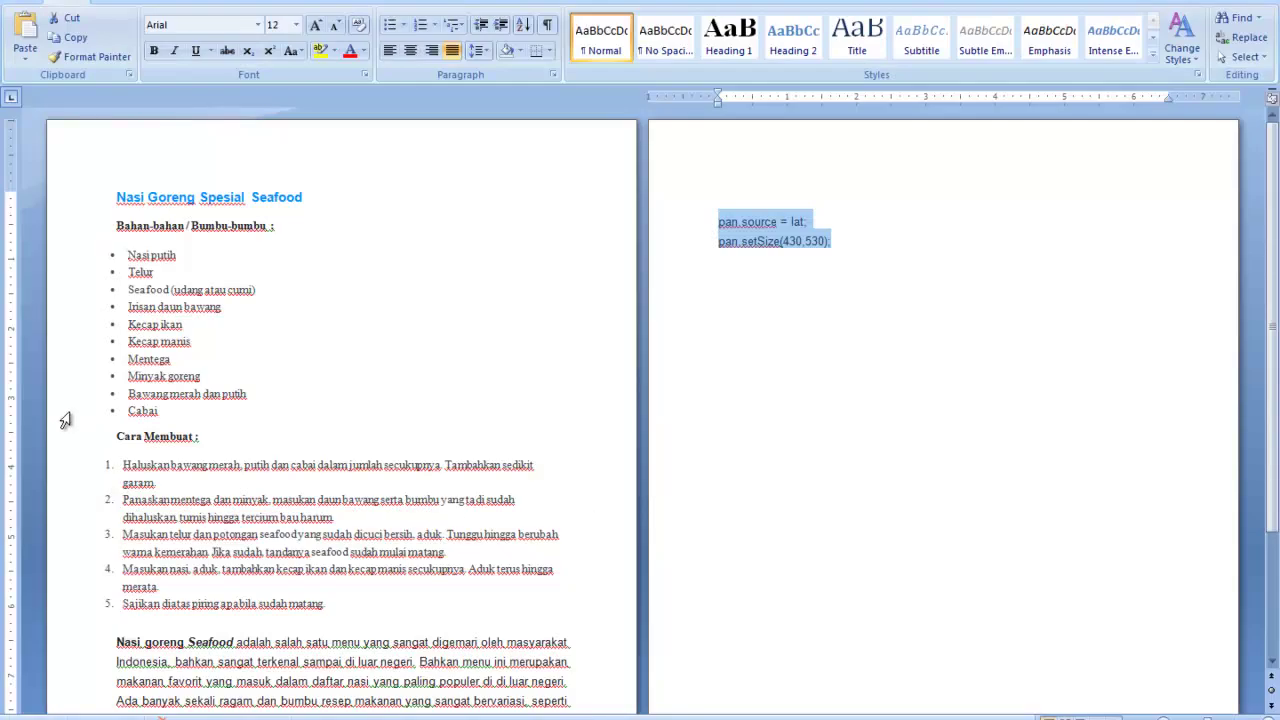
drag(108, 255, 171, 412)
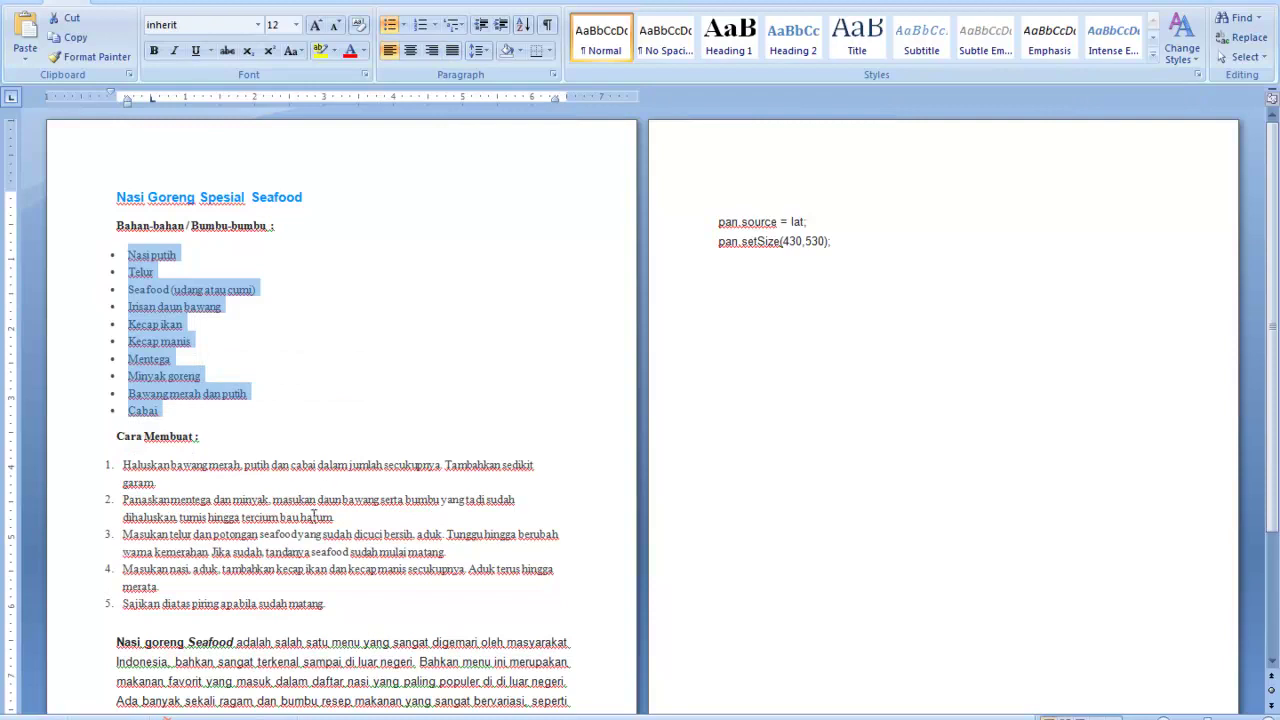
key(alt+Tab)
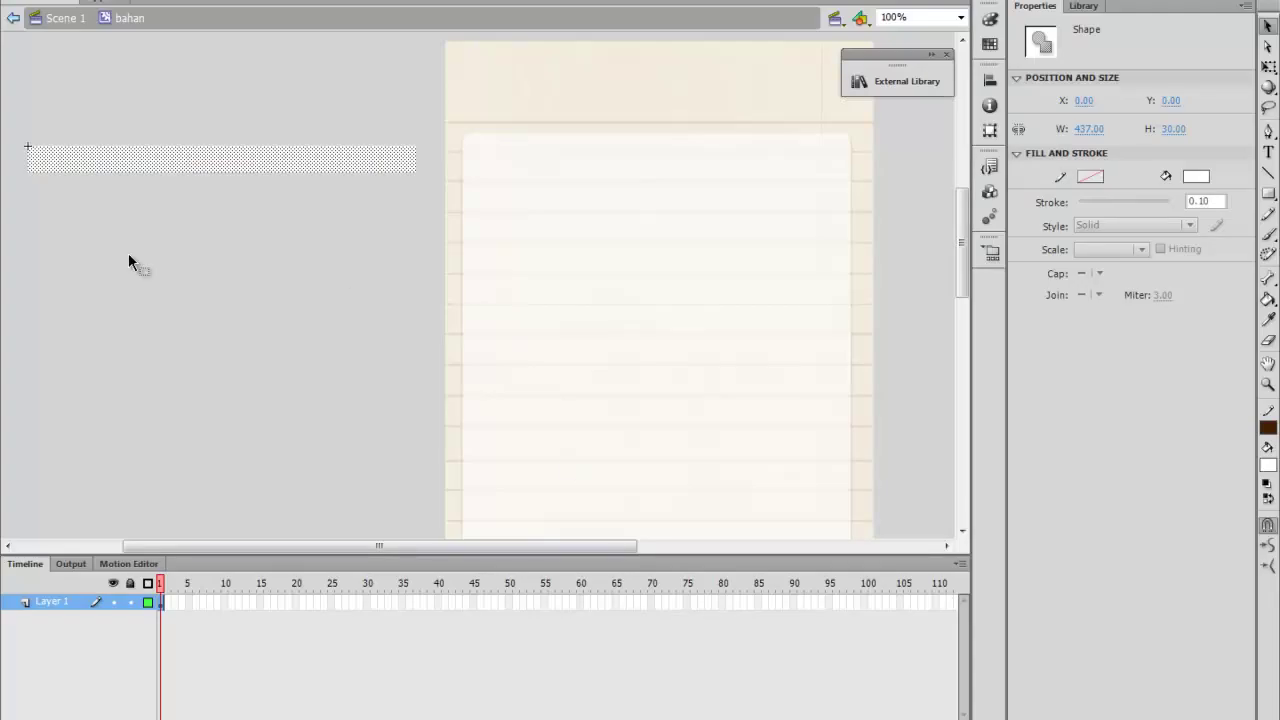
Paste the ingredient list into bahan and enlarge its text box to show every item
key(ctrl+v)
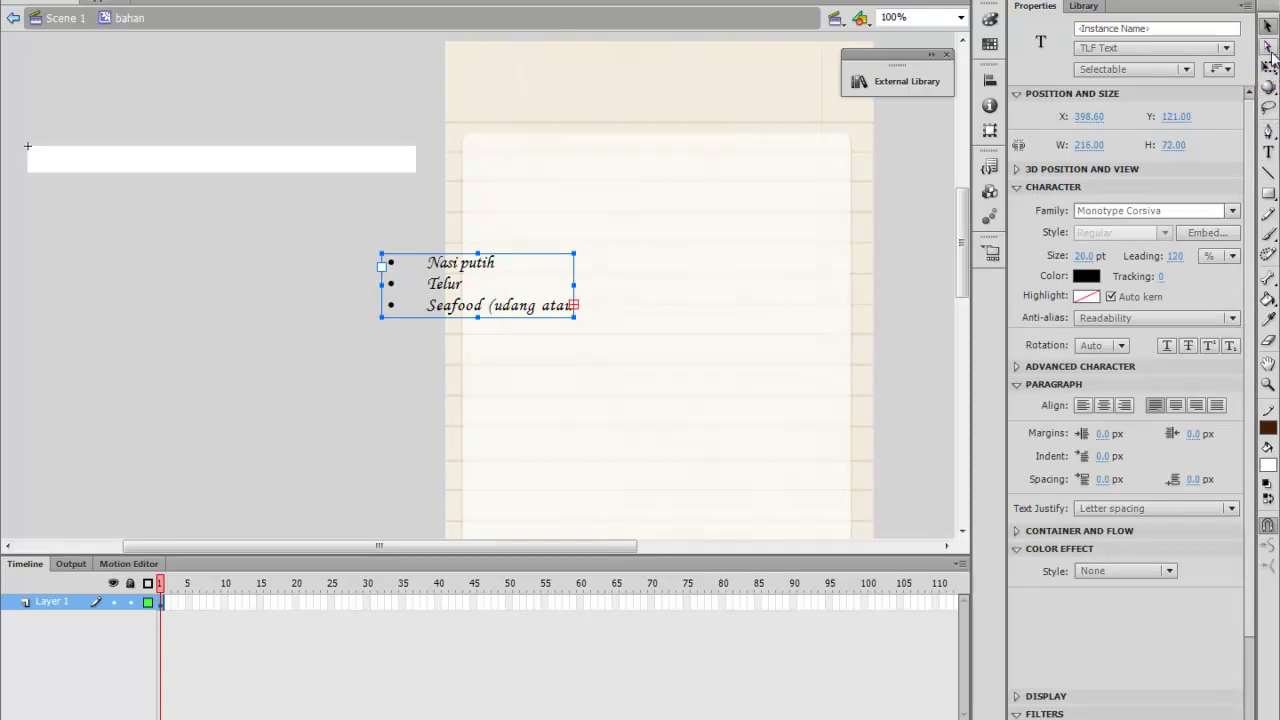
drag(574, 285, 692, 281)
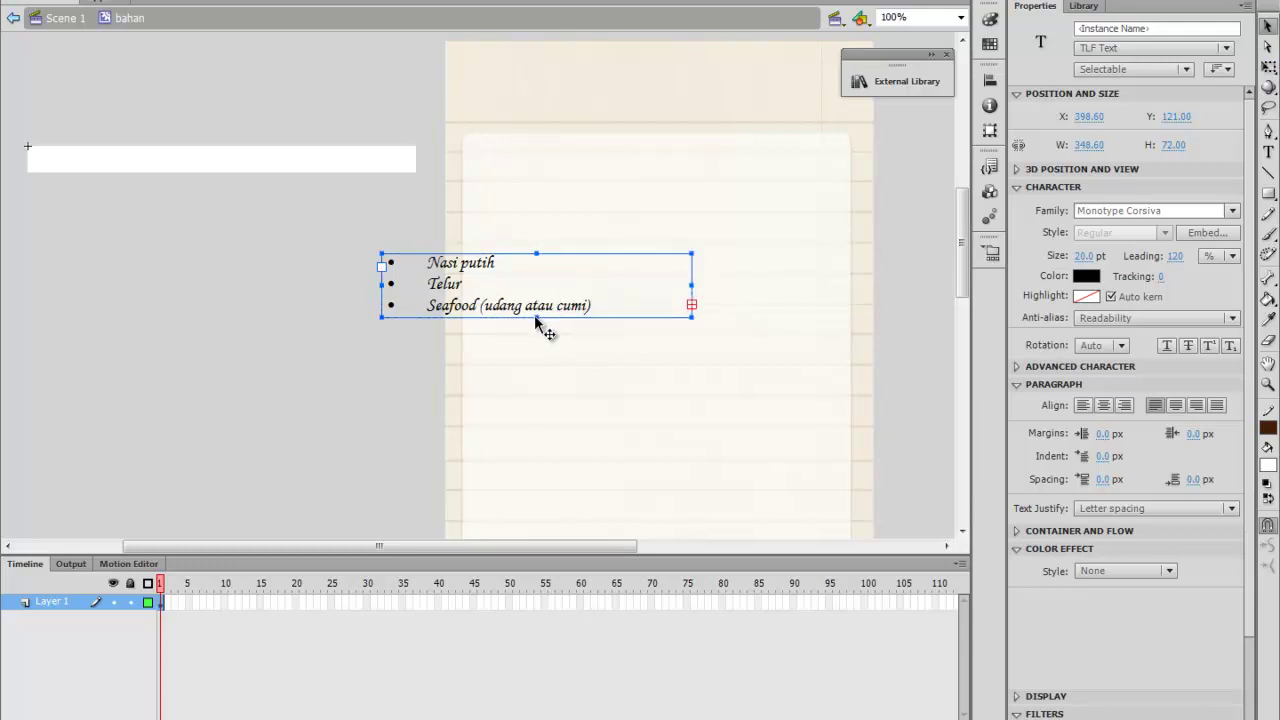
drag(537, 318, 523, 501)
scroll(520, 487, down, 2)
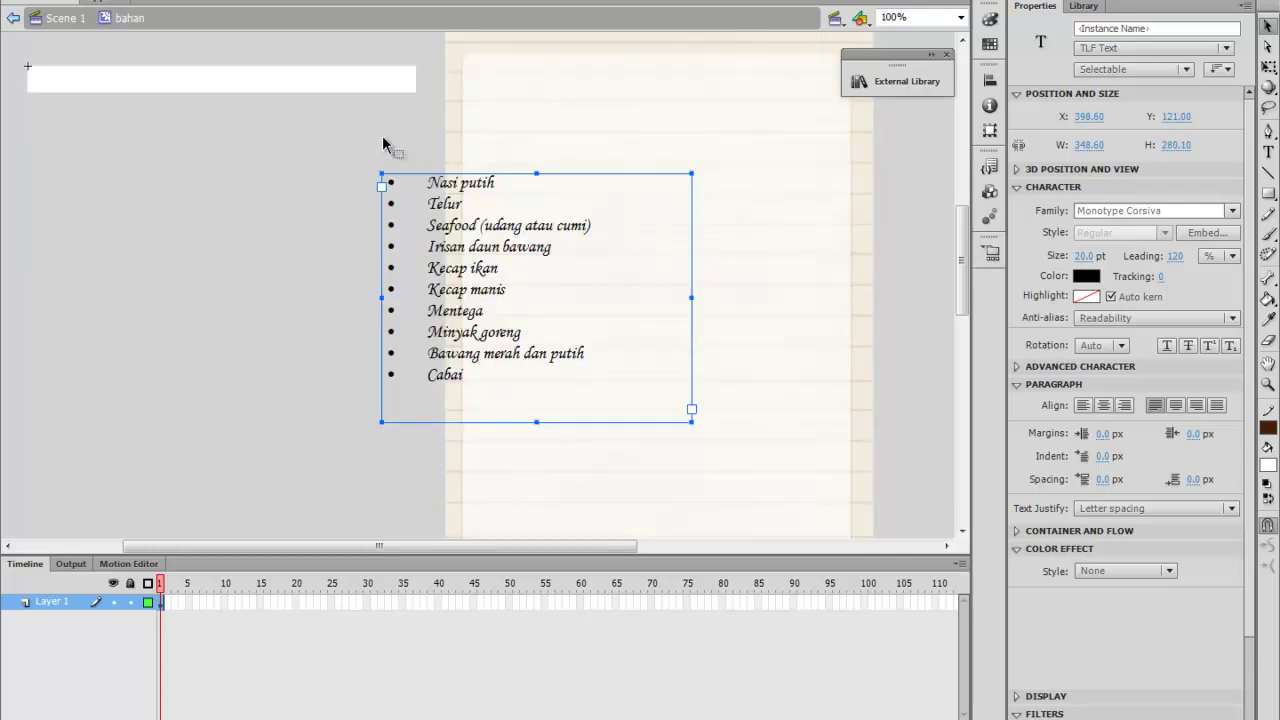
drag(577, 314, 668, 258)
scroll(578, 366, up, 2)
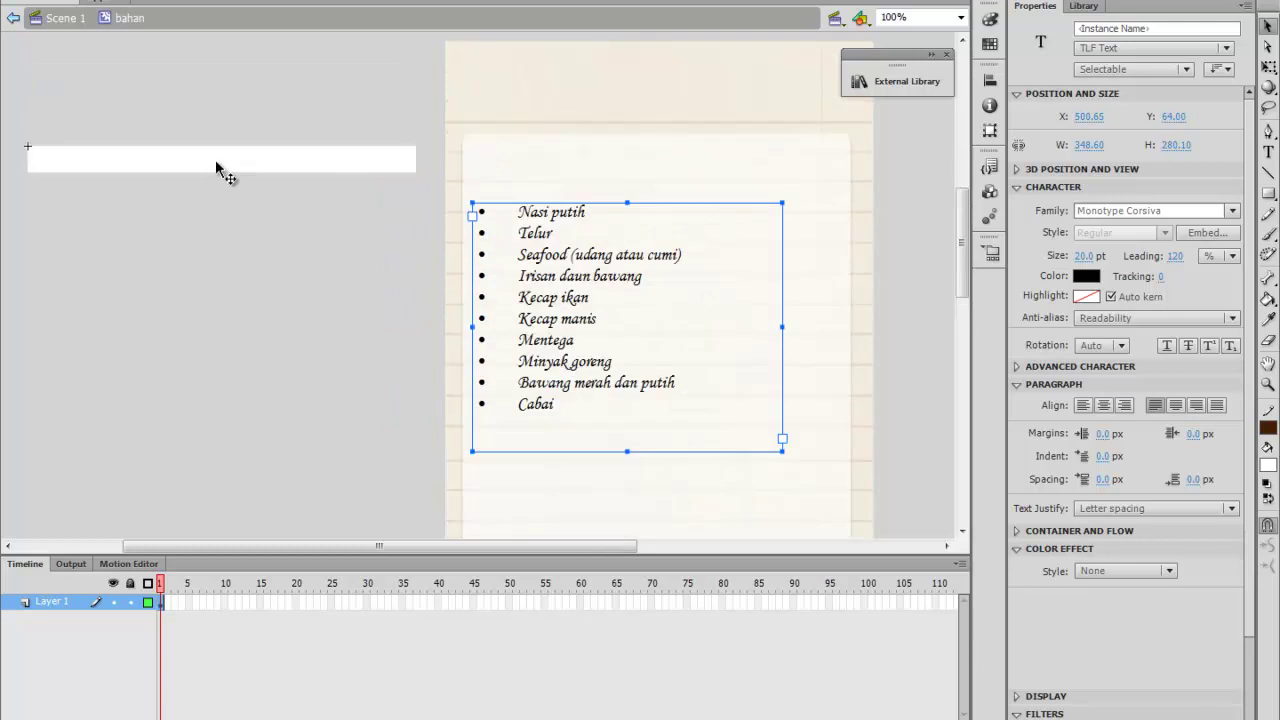
Stretch the white rectangle about 305 px taller and move the ingredient list onto it
click(383, 168)
click(1268, 66)
click(222, 172)
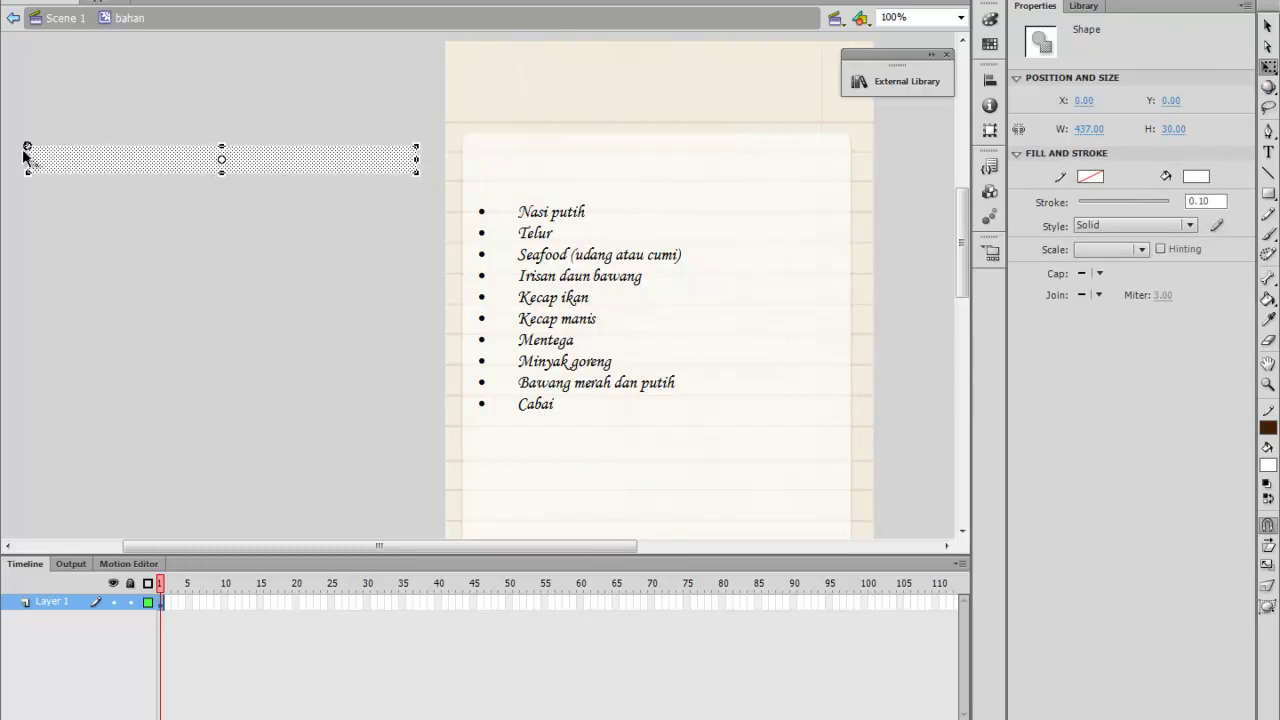
drag(222, 172, 220, 534)
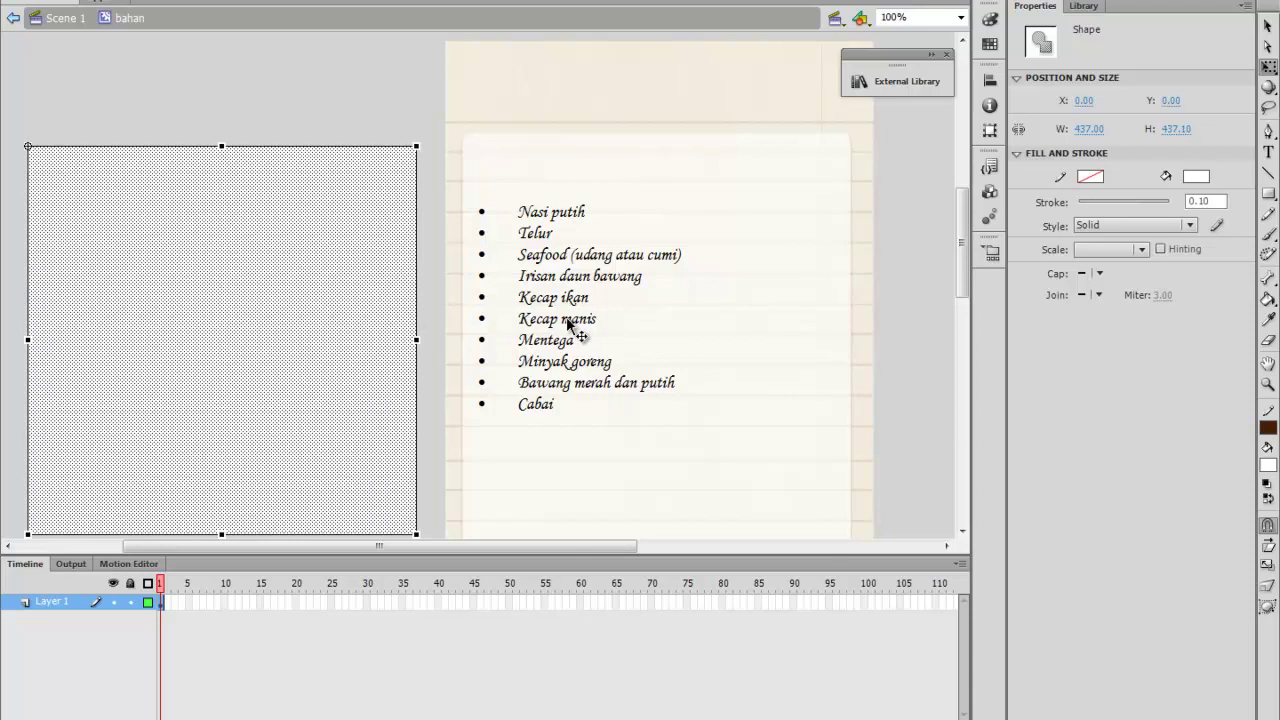
click(566, 322)
drag(566, 322, 157, 312)
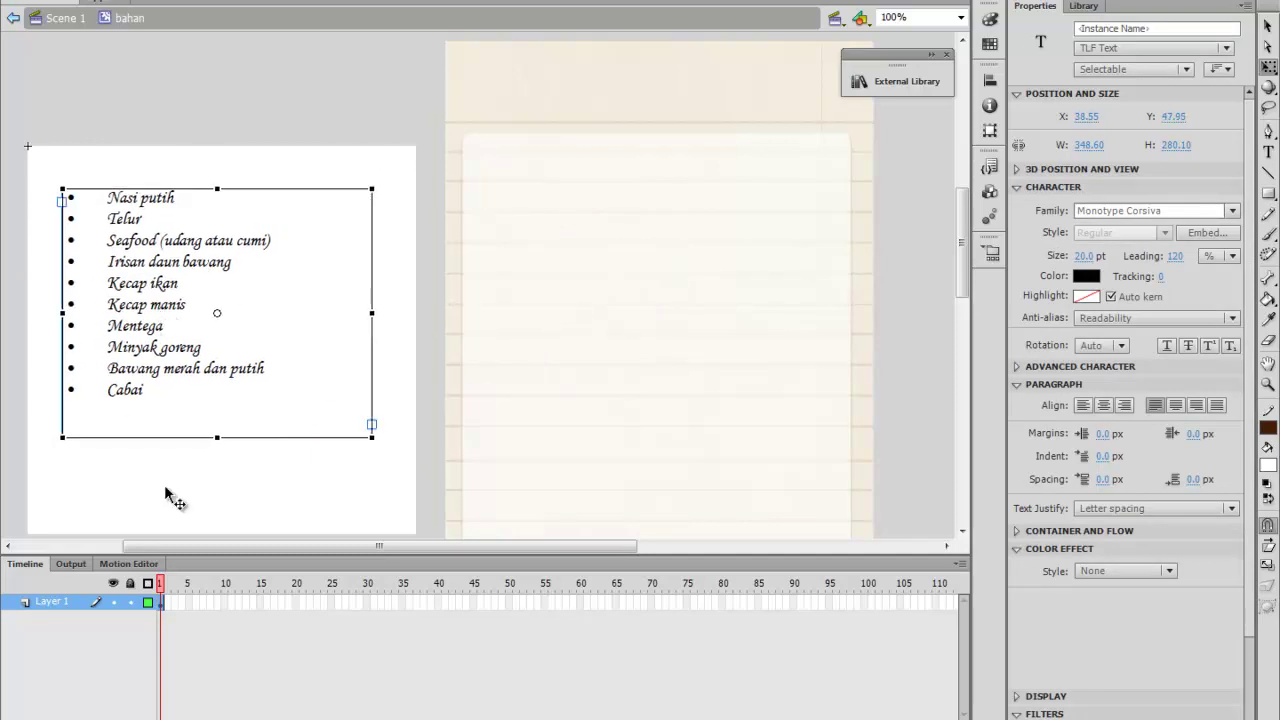
Fine-tune the list's position lower on the white panel and return to Scene 1
scroll(177, 491, down, 3)
scroll(222, 374, up, 3)
click(1265, 30)
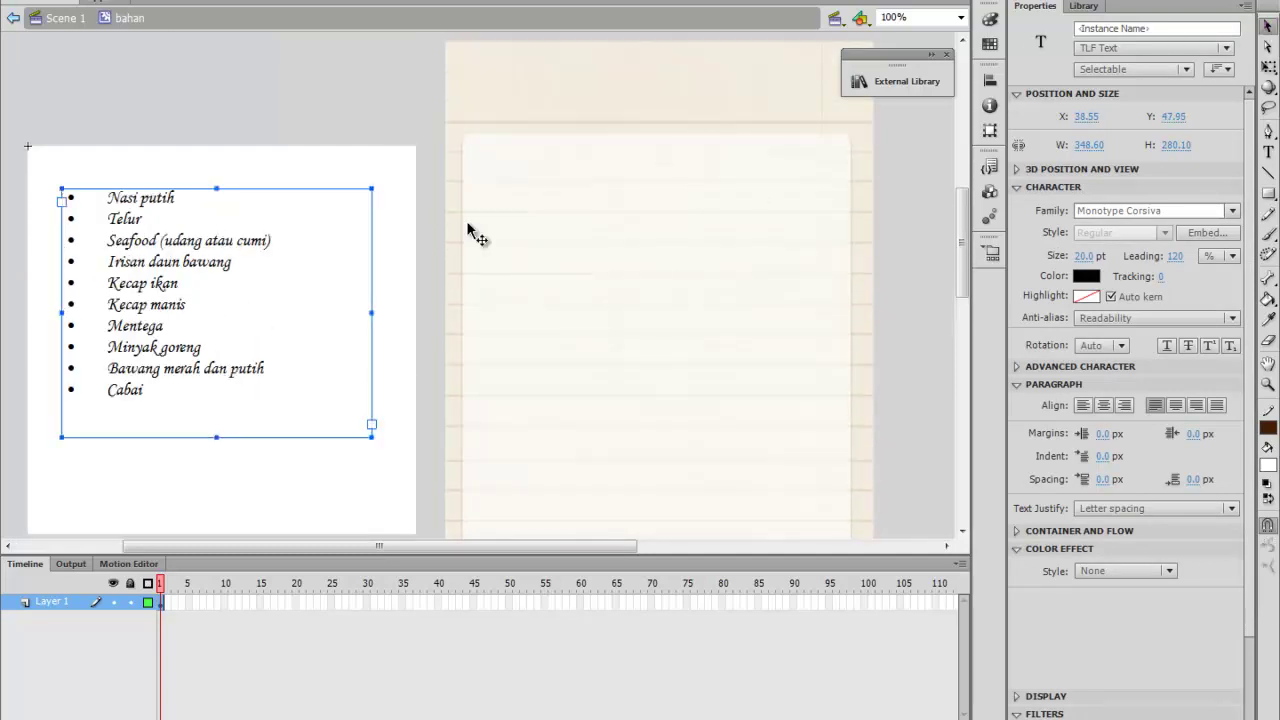
drag(372, 188, 401, 164)
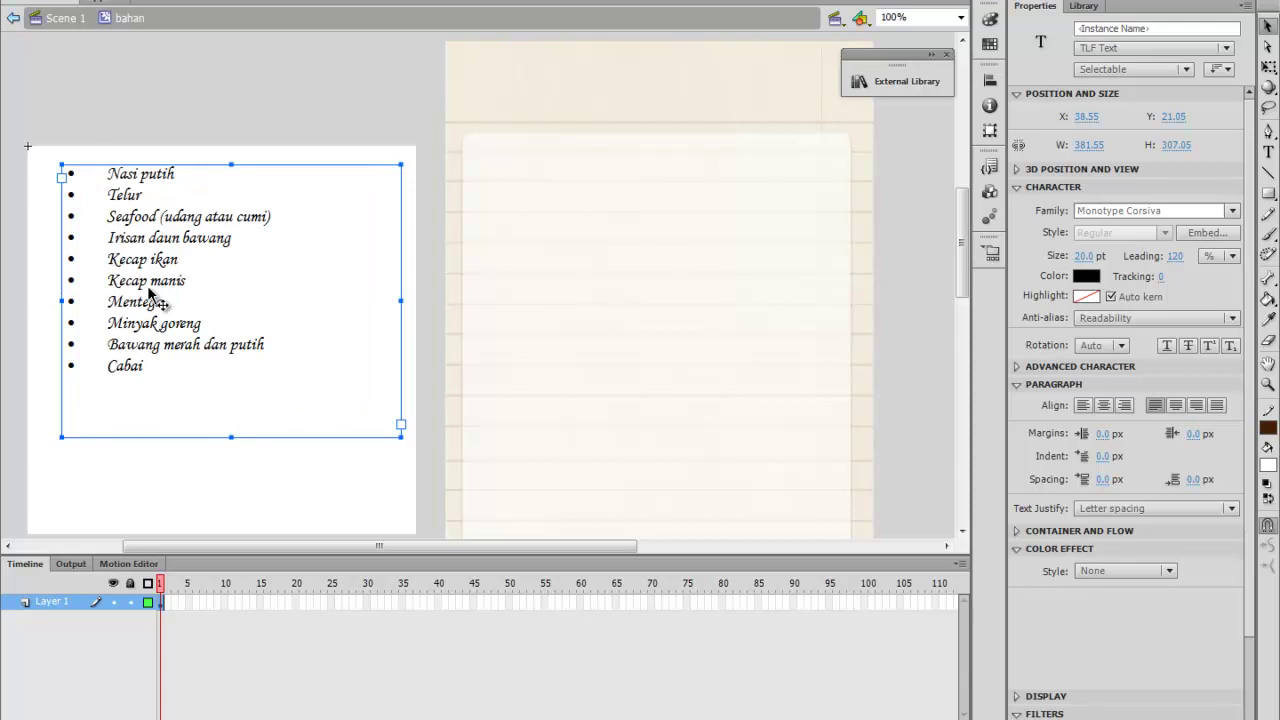
drag(225, 266, 216, 316)
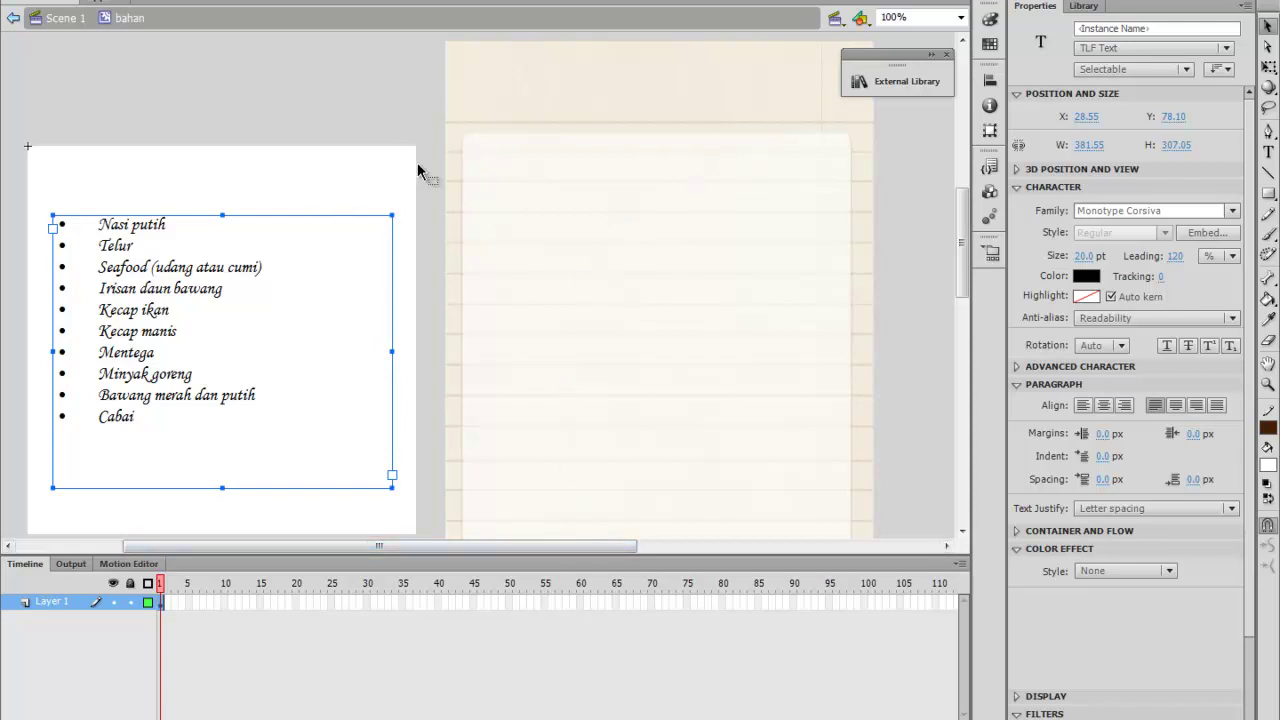
double_click(424, 98)
click(654, 238)
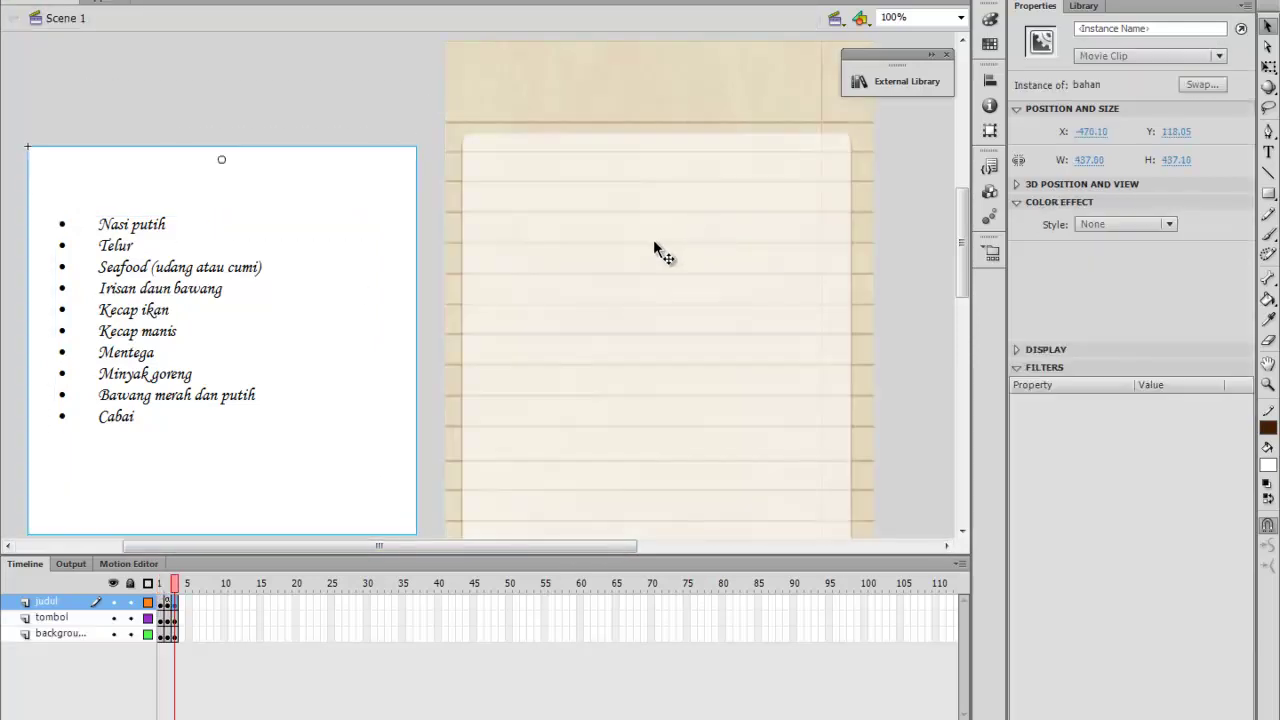
Name the ScrollPane instance pane1 and the ingredient list clip instance bahan
click(1188, 29)
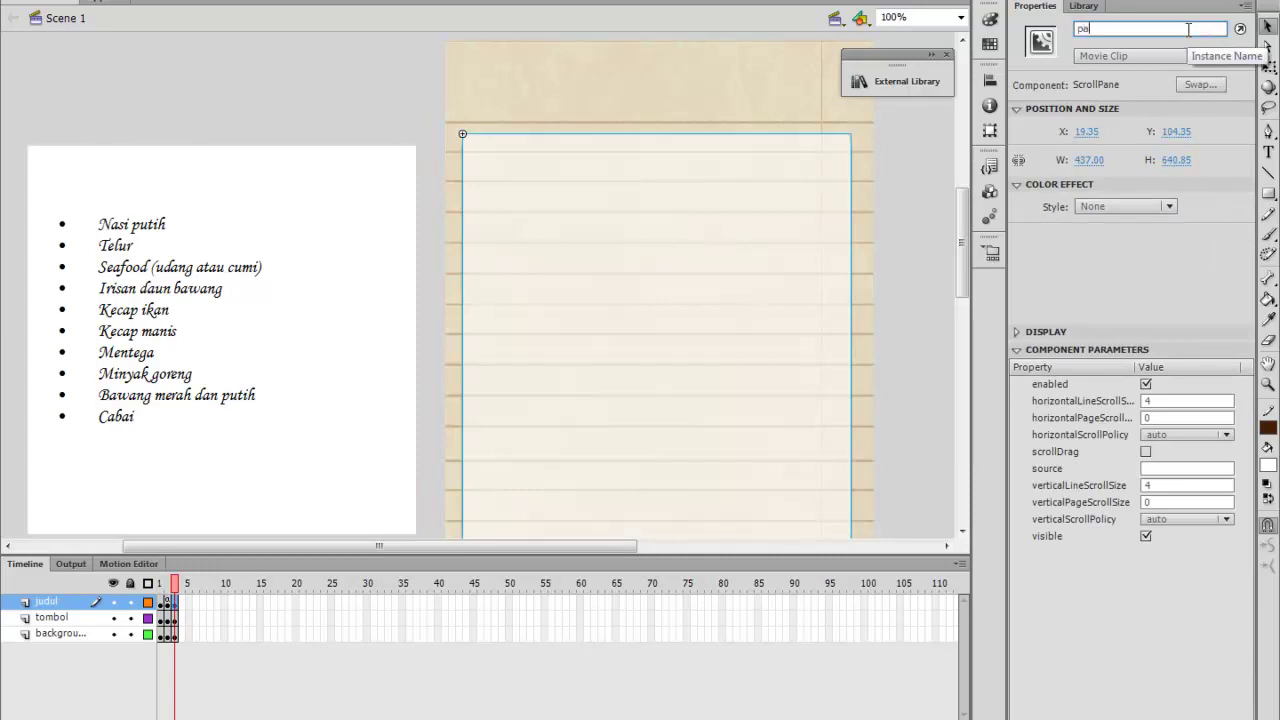
key(Return)
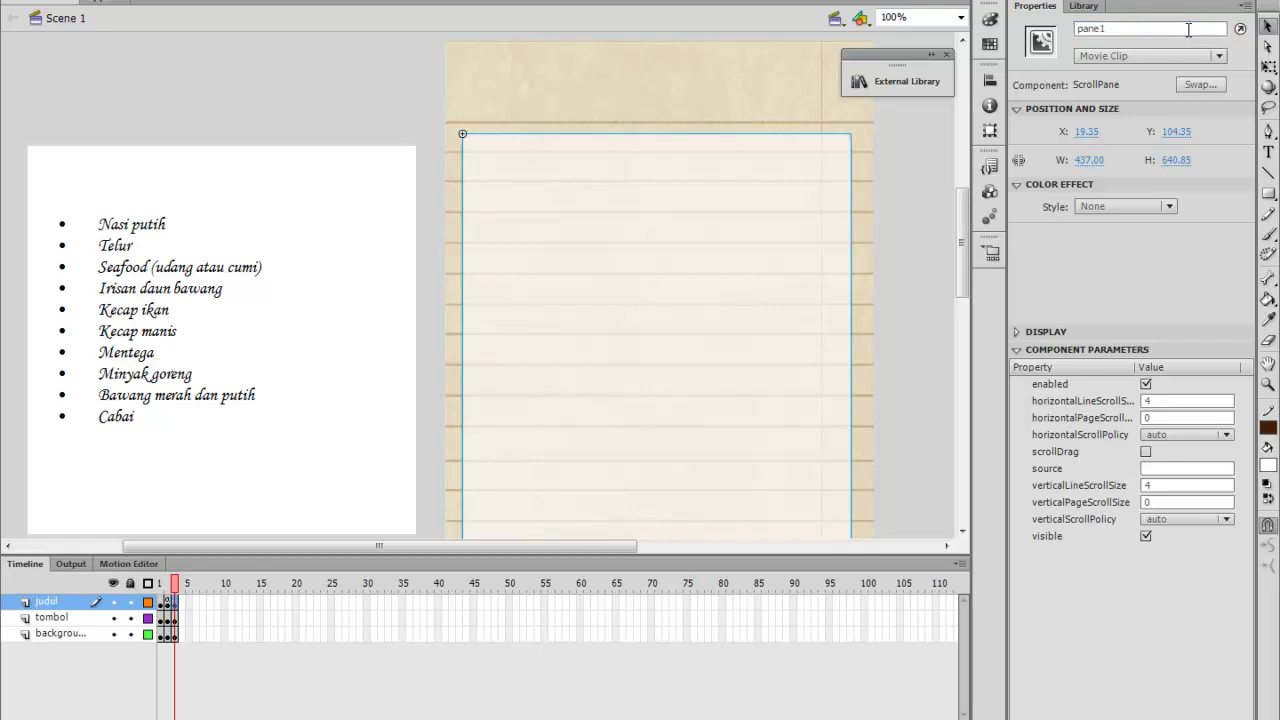
click(214, 348)
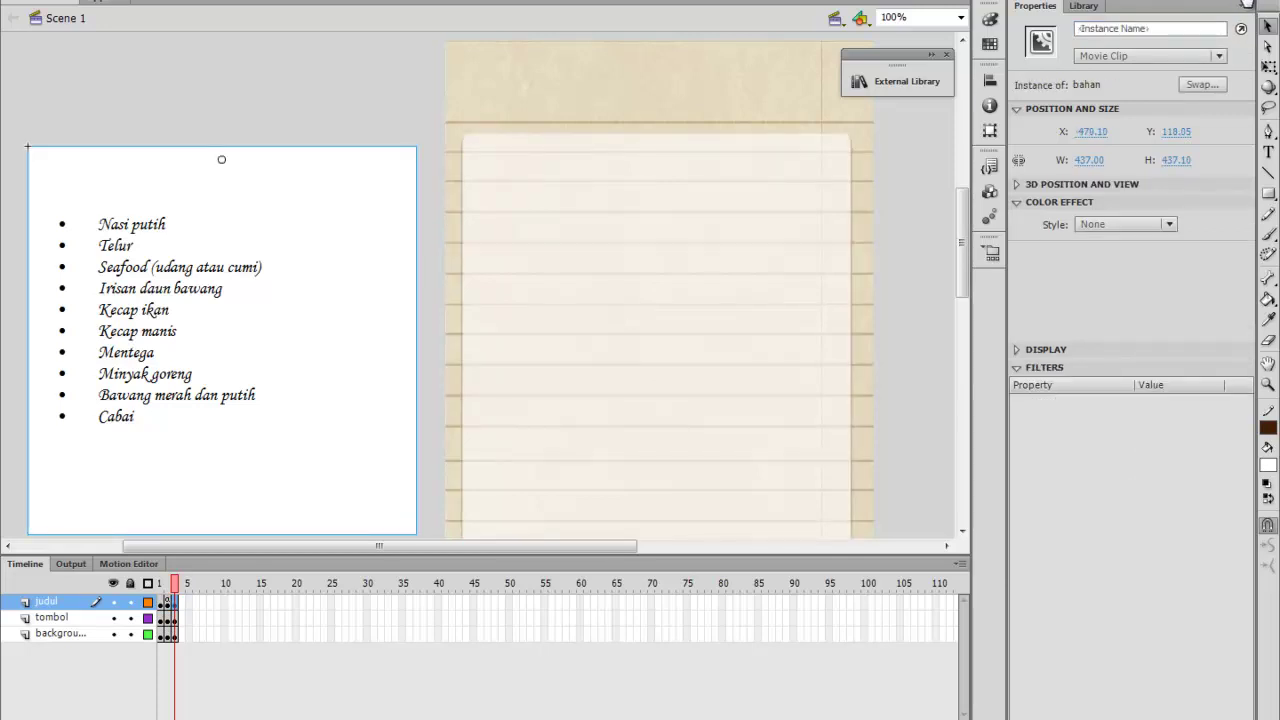
click(1168, 30)
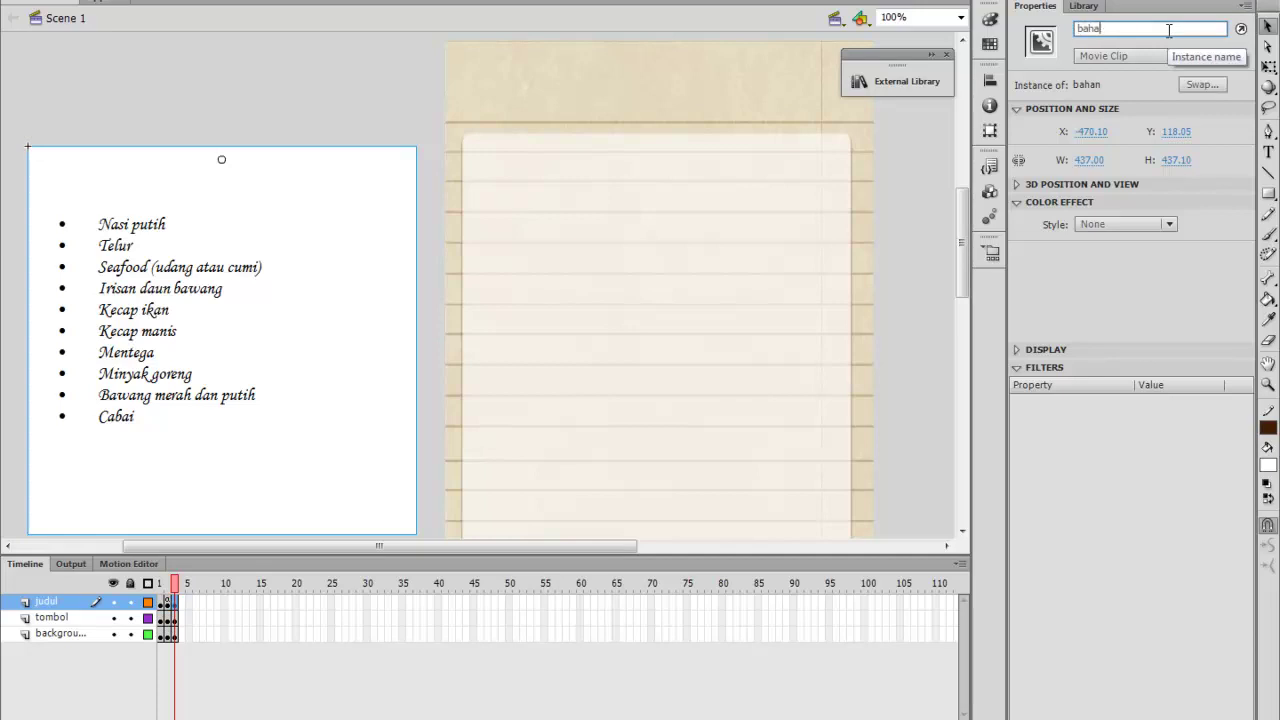
key(Return)
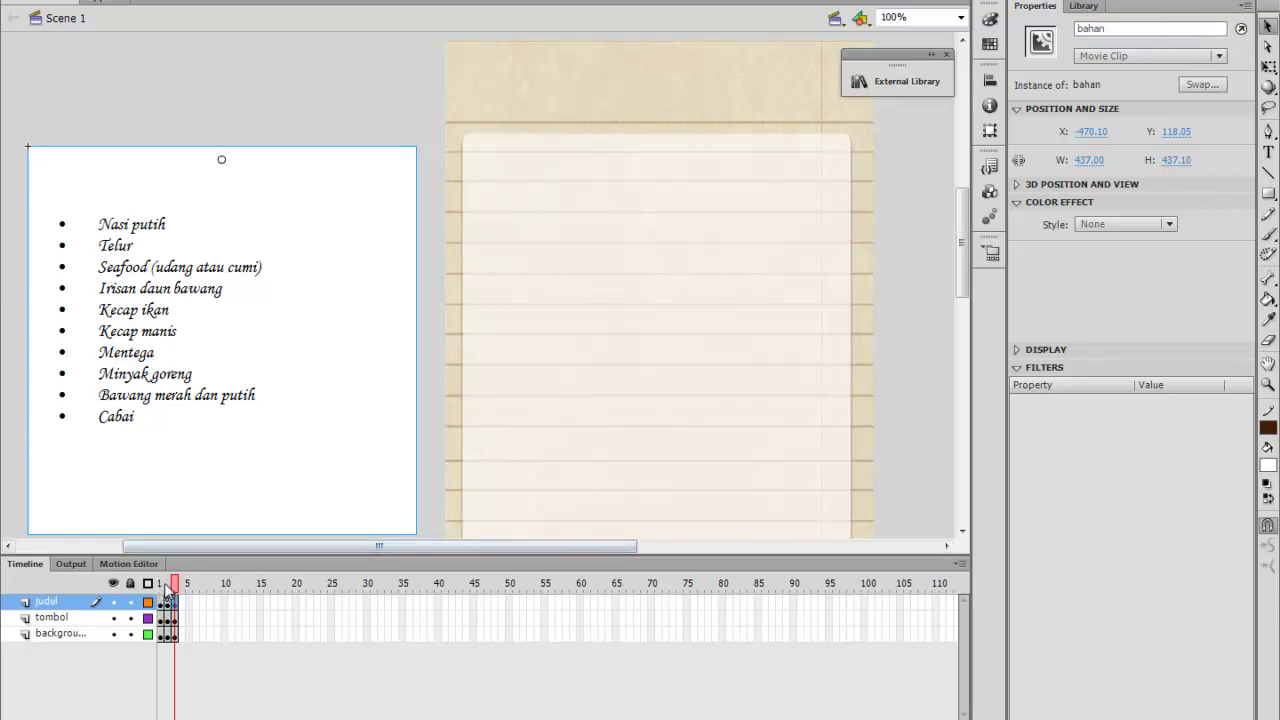
Select the frame 1 keyframe on the judul layer whose script will be reused
click(167, 588)
click(170, 600)
click(170, 588)
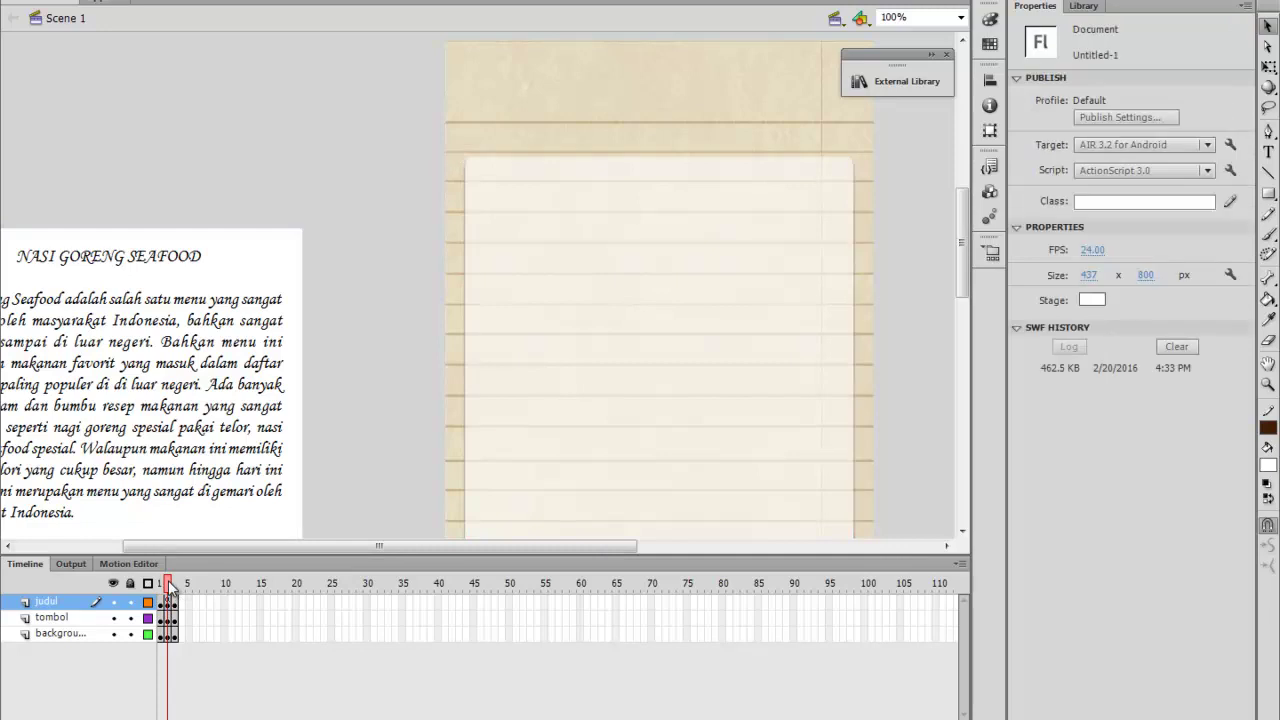
Open the Actions panel and select the existing two-line ScrollPane script
click(470, 1)
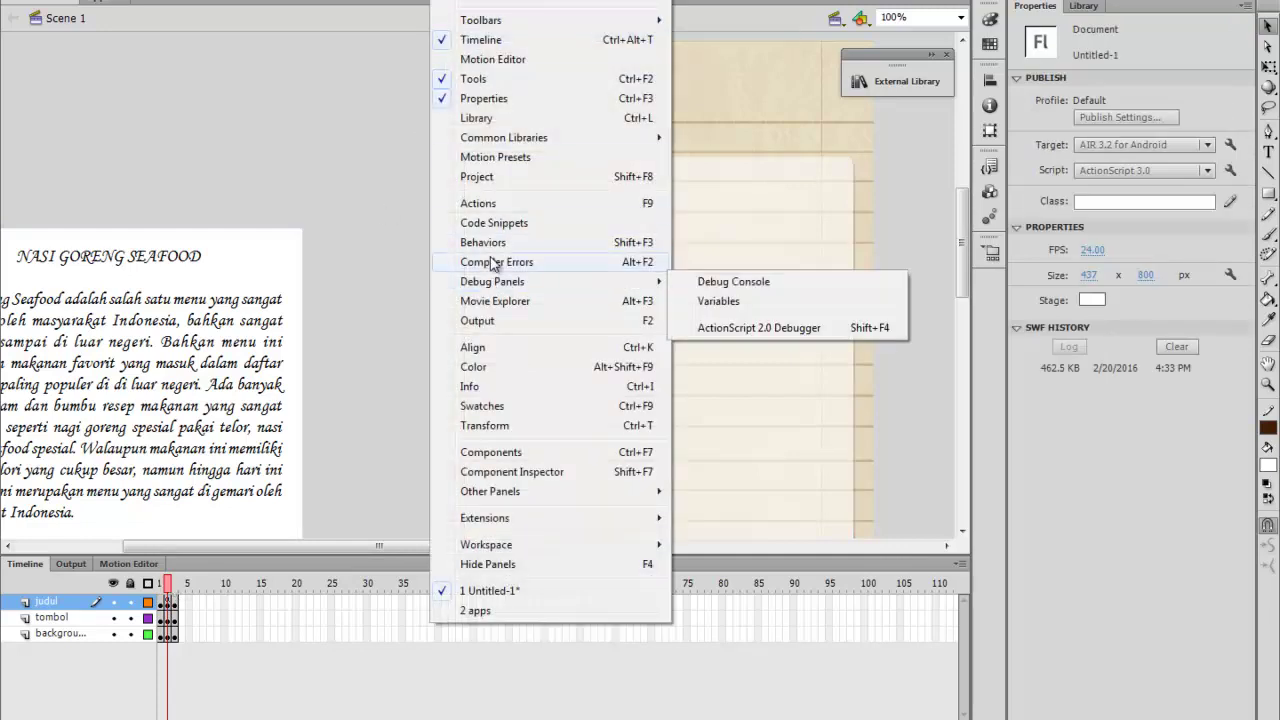
click(503, 203)
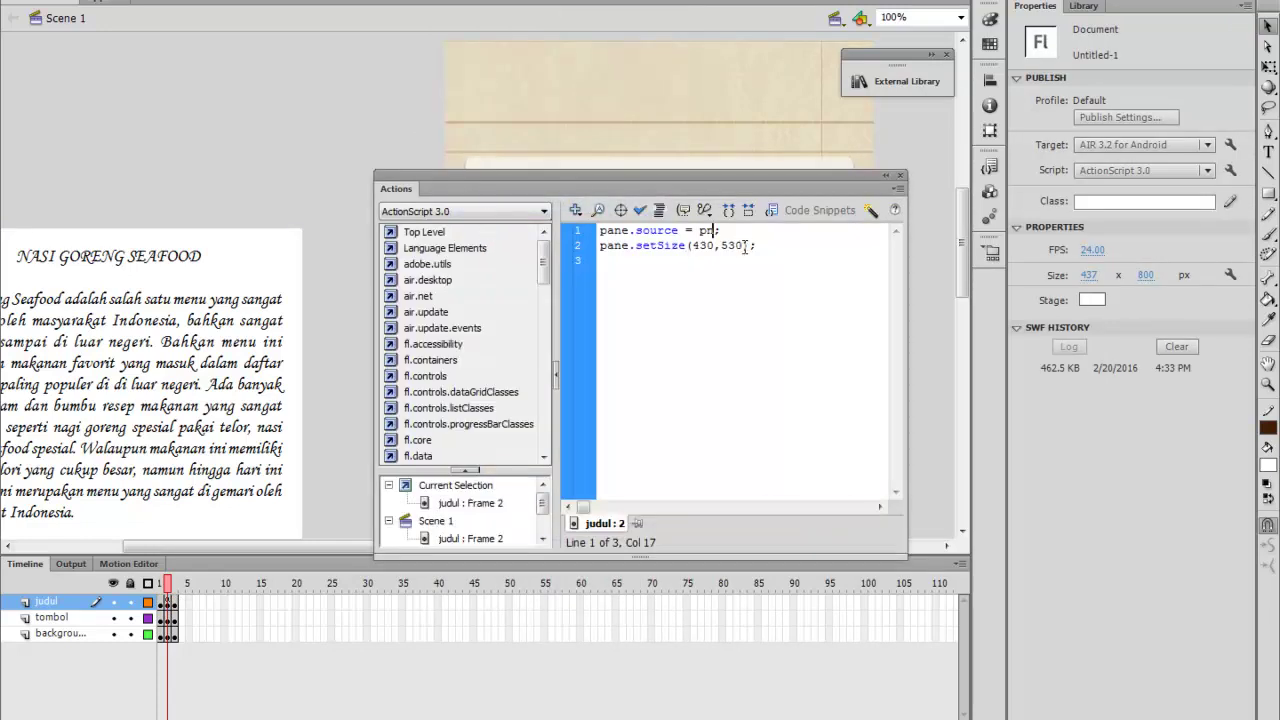
drag(768, 245, 598, 231)
key(ctrl+c)
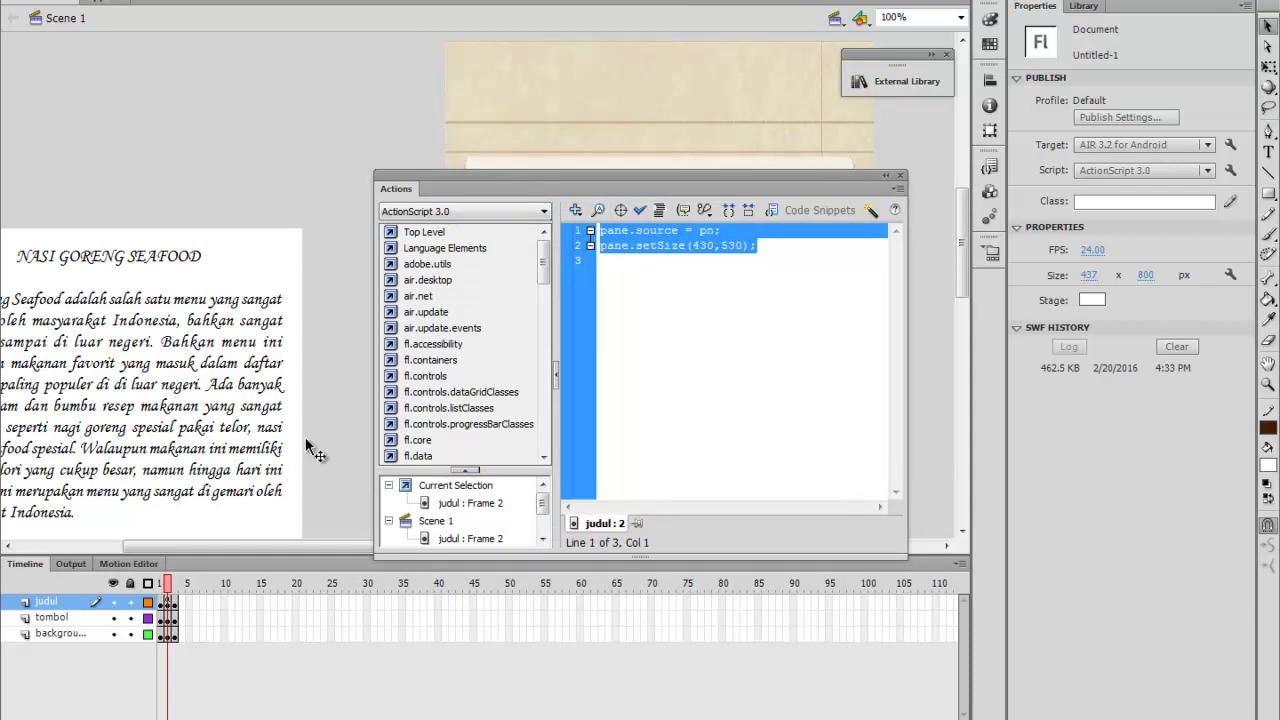
Paste the script into frame 3 and edit it to pane1.source = bahan; pane1.setSize(430,530)
click(177, 583)
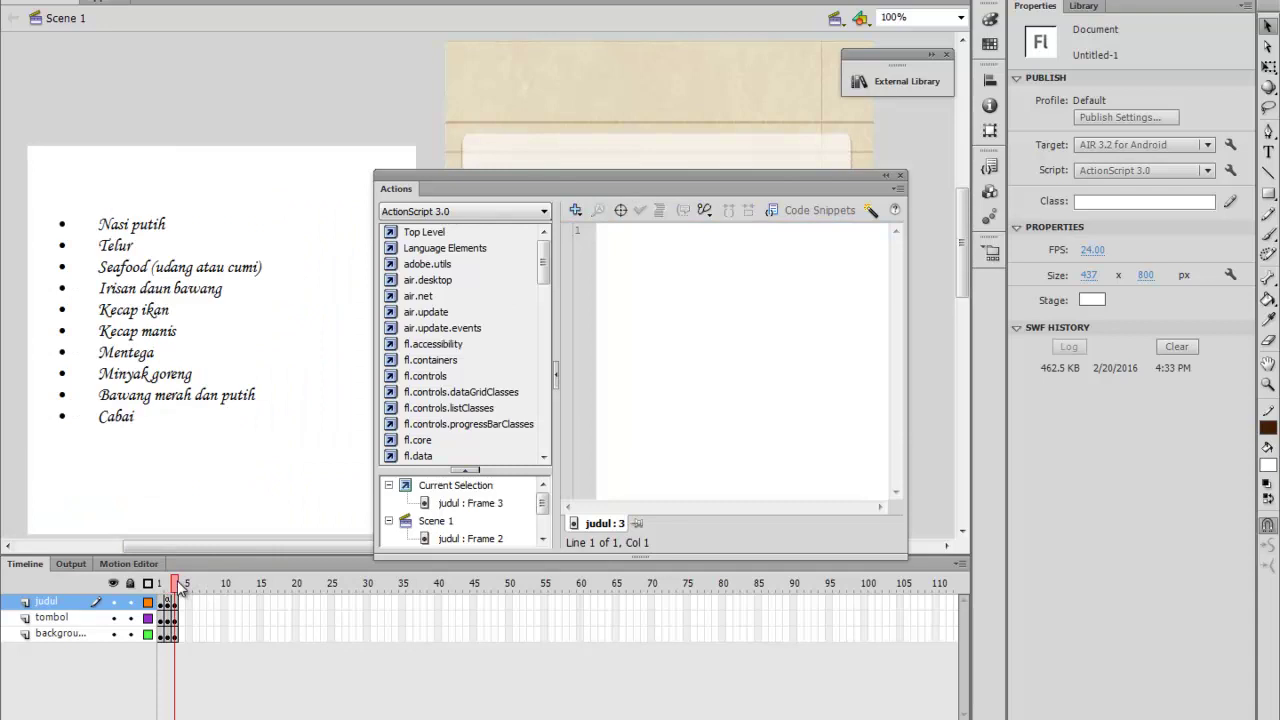
click(650, 250)
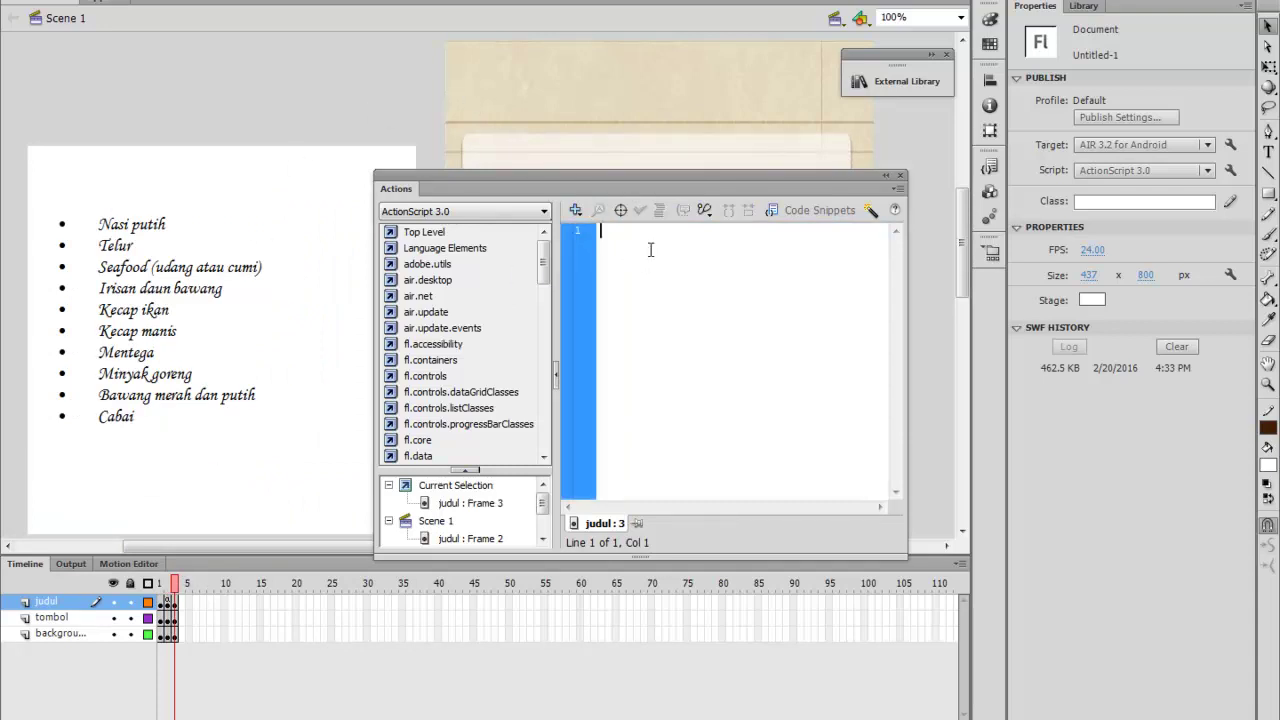
key(ctrl+v)
click(629, 232)
text(l)
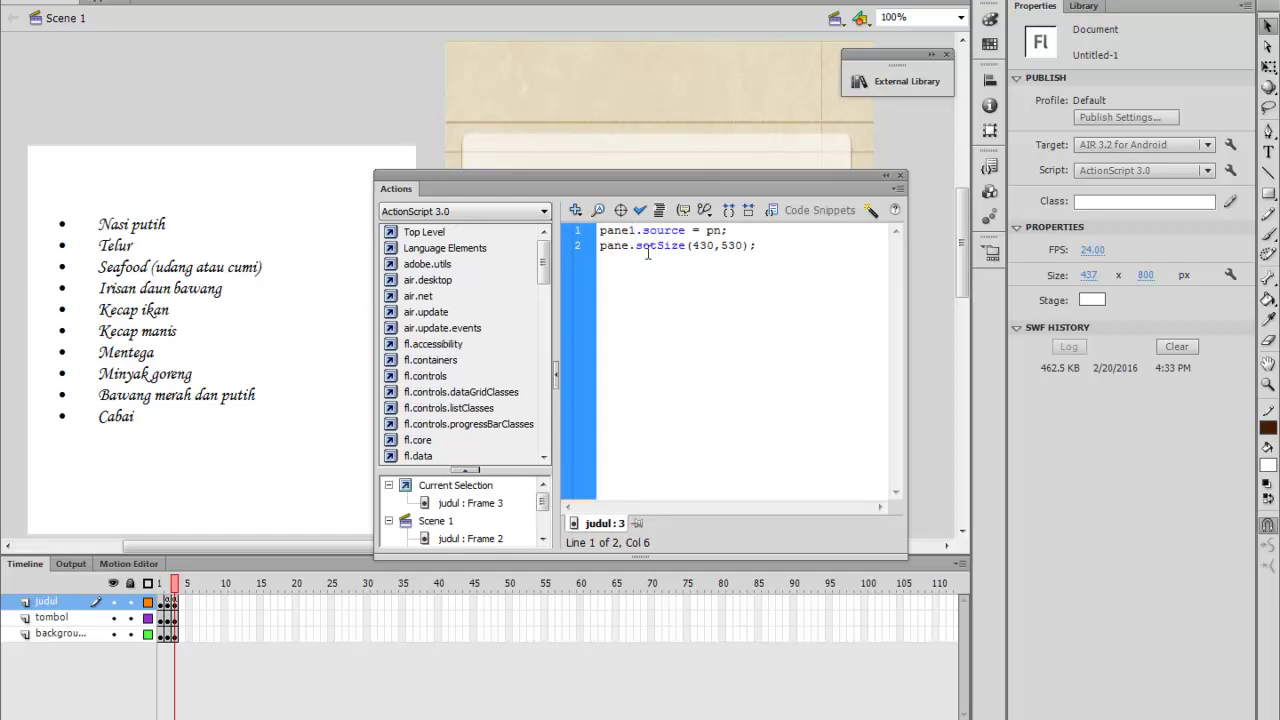
text(l)
key(BackSpace)
key(BackSpace)
text(bahan)
click(901, 176)
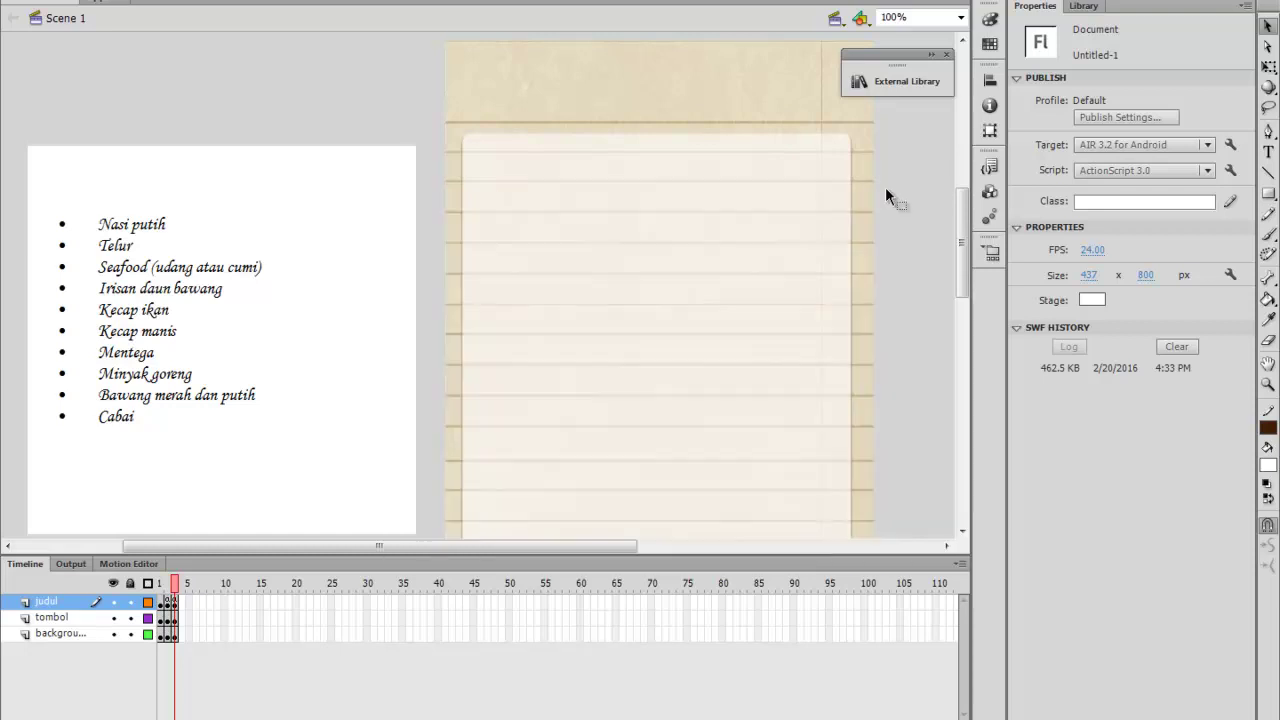
Add a blank keyframe on the judul layer at frame 5, leaving only the lined-paper background
click(178, 619)
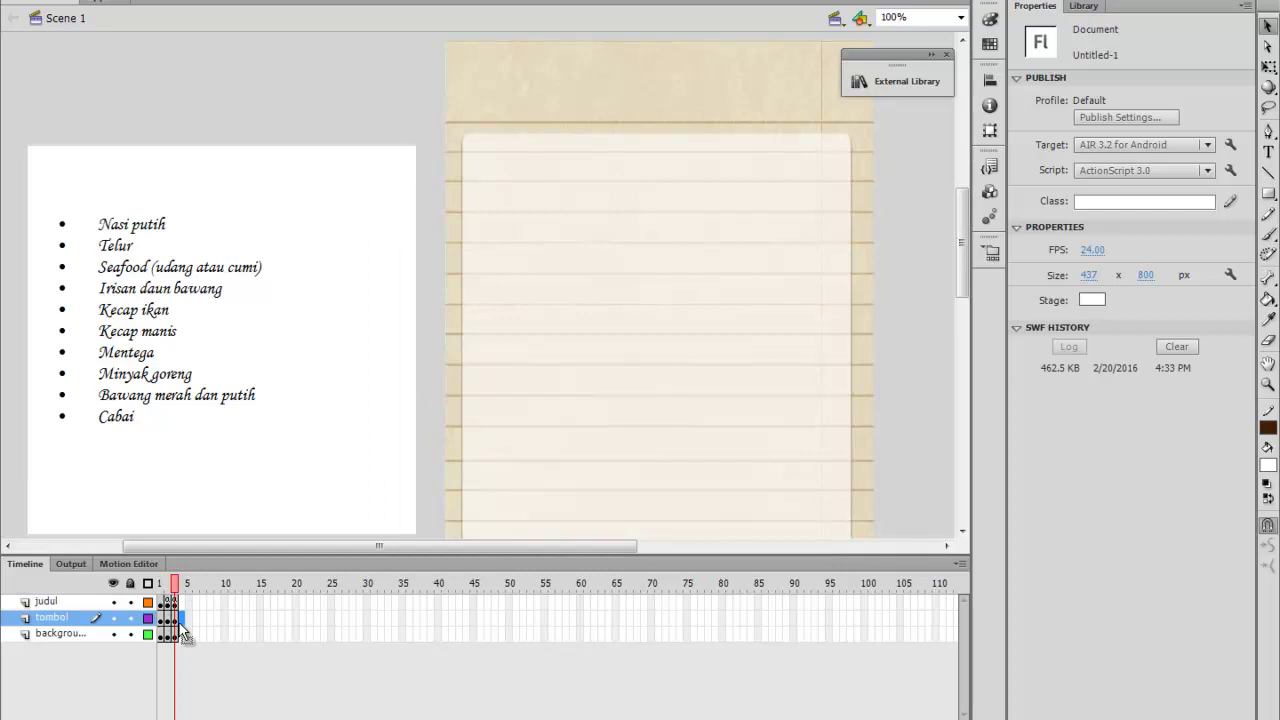
click(180, 636)
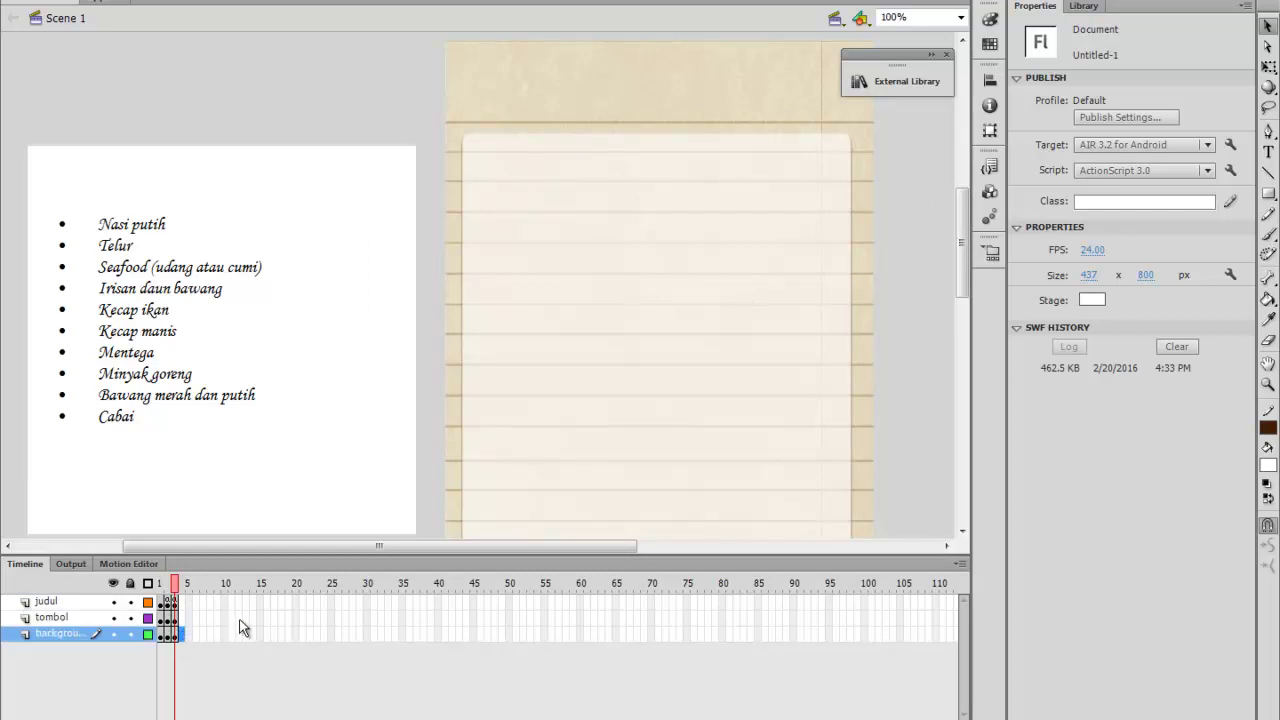
key(period)
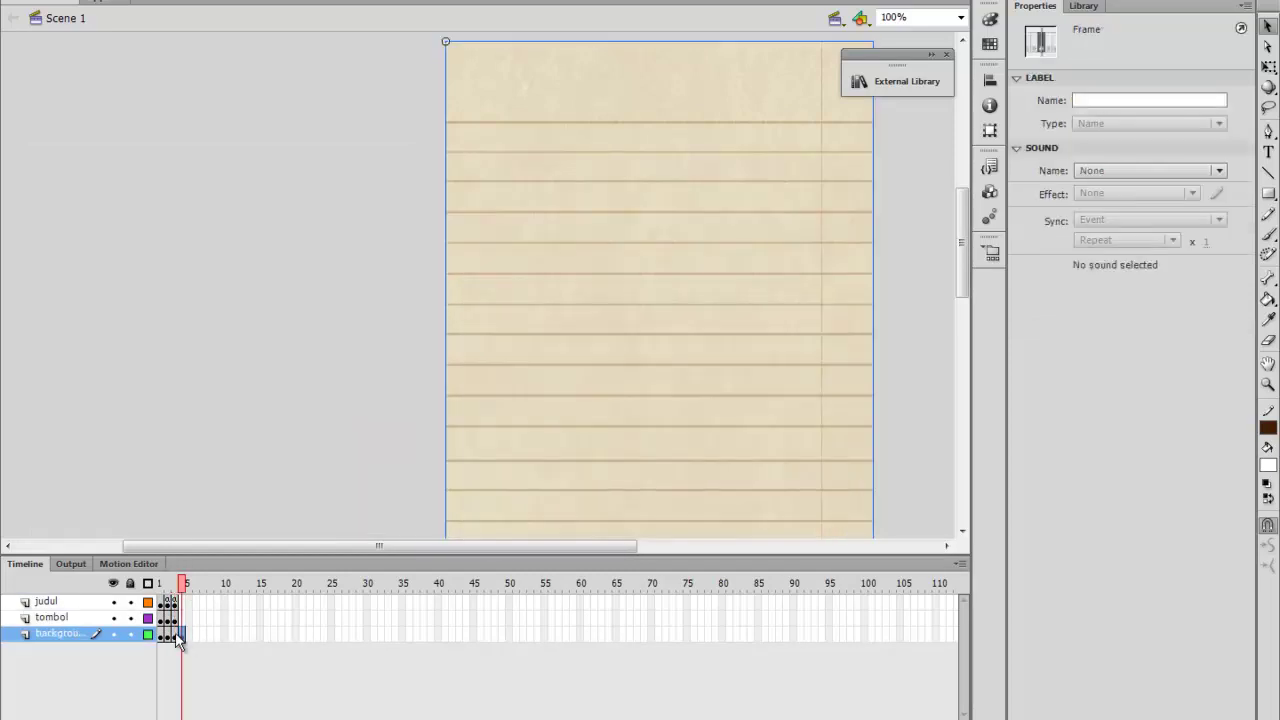
click(183, 617)
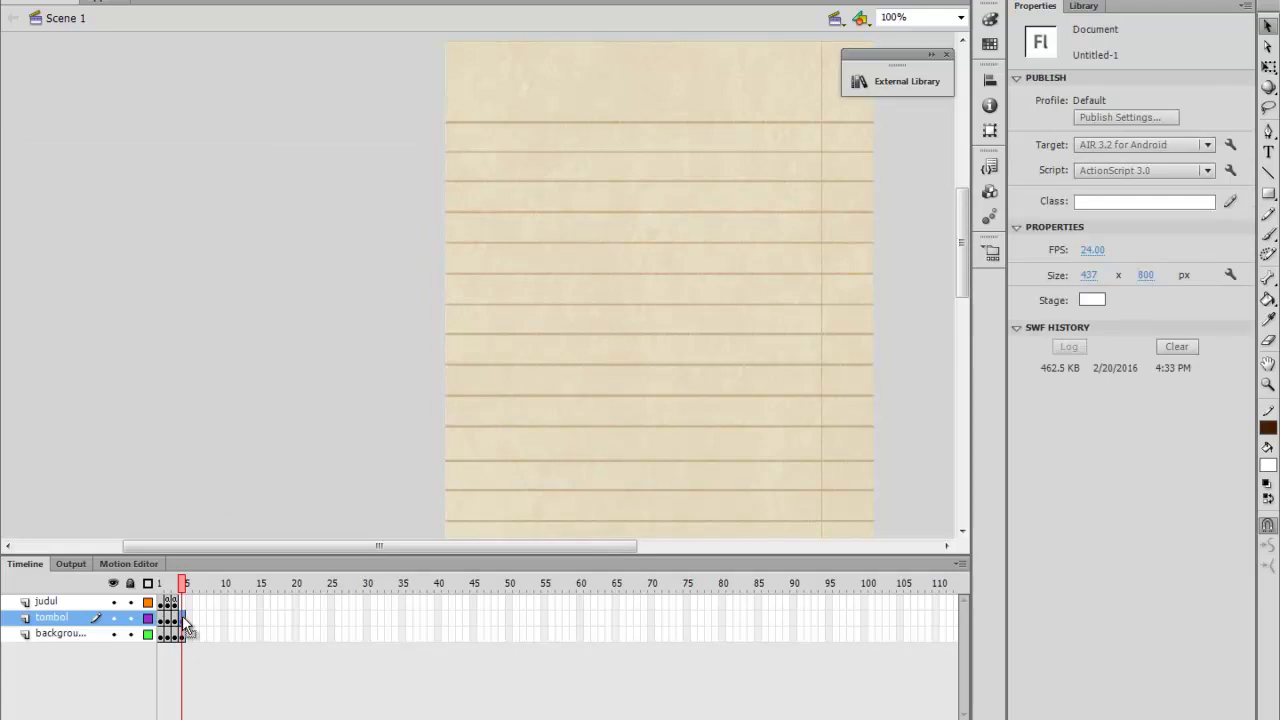
click(183, 601)
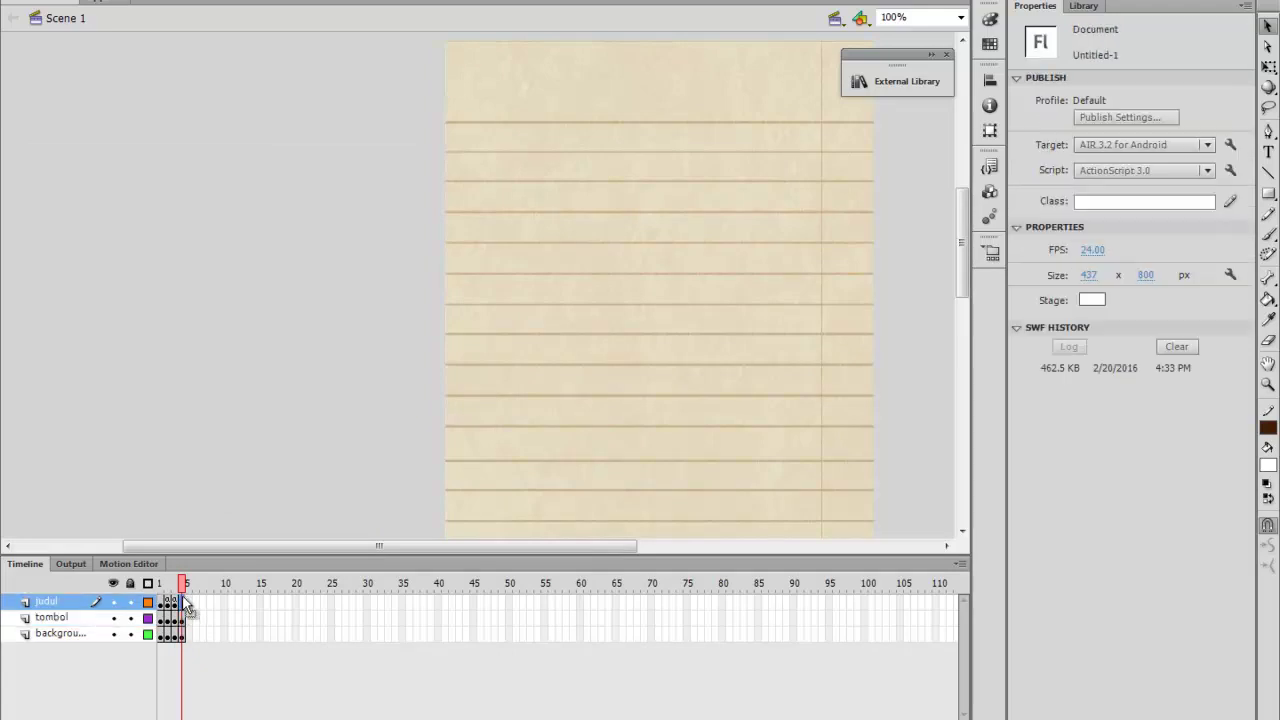
right_click(183, 598)
click(250, 261)
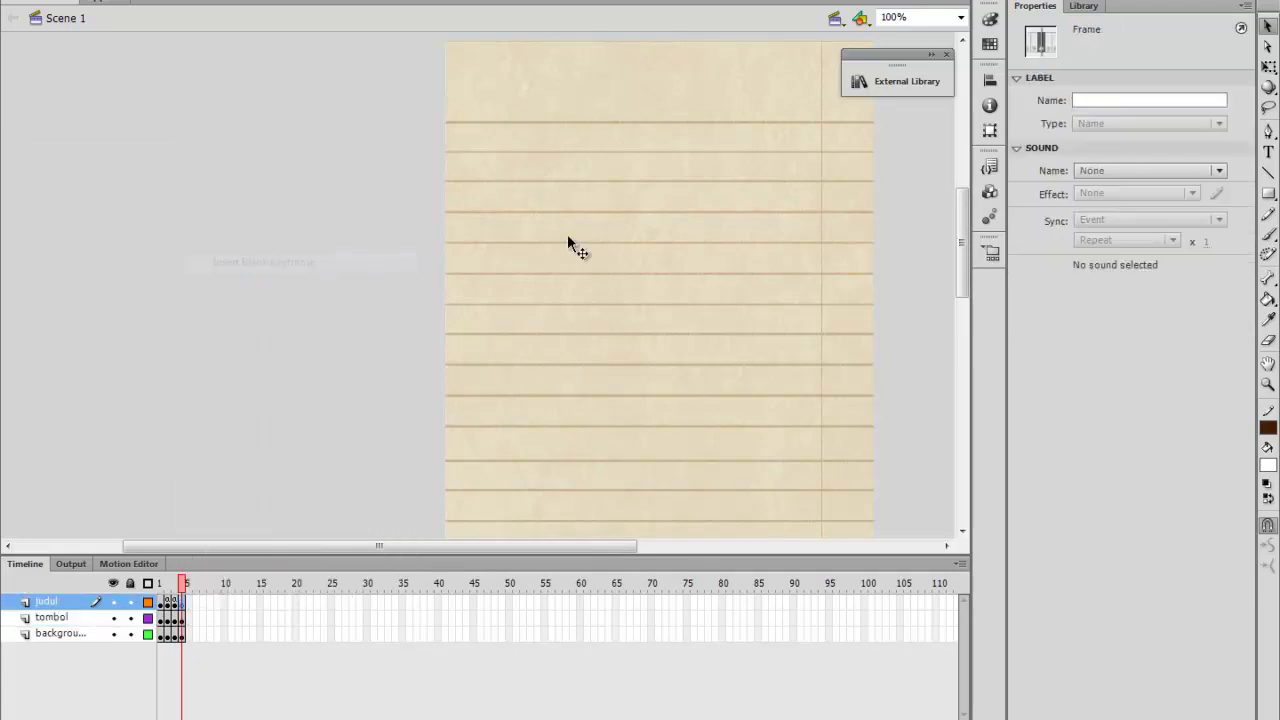
Place a ScrollPane from Components onto the frame 5 lined paper
click(990, 192)
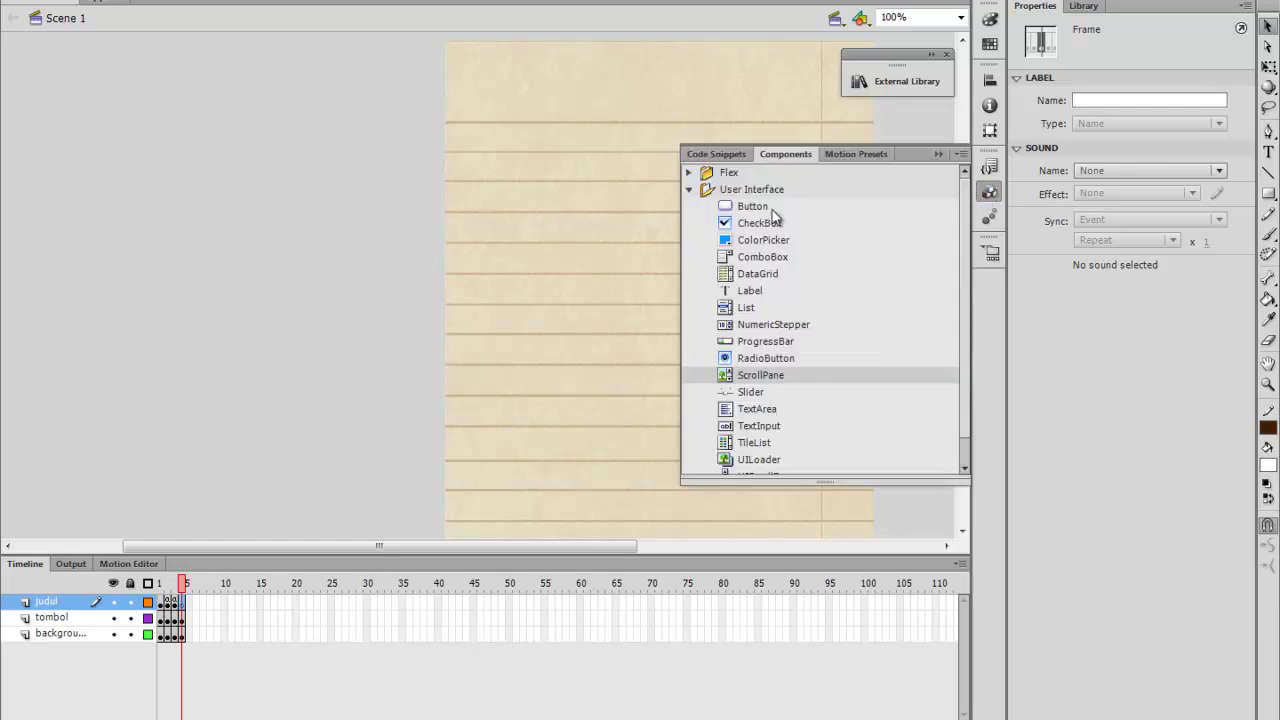
drag(752, 377, 505, 160)
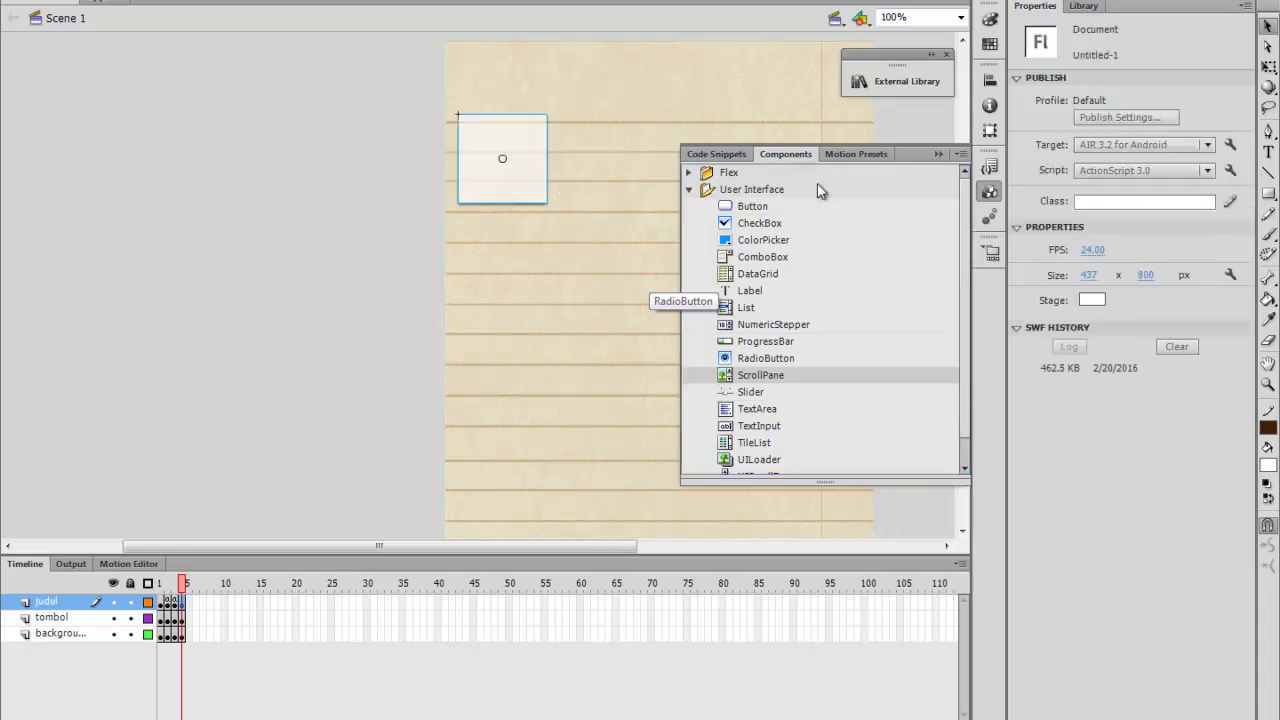
click(937, 154)
click(1268, 66)
click(535, 160)
drag(530, 158, 457, 127)
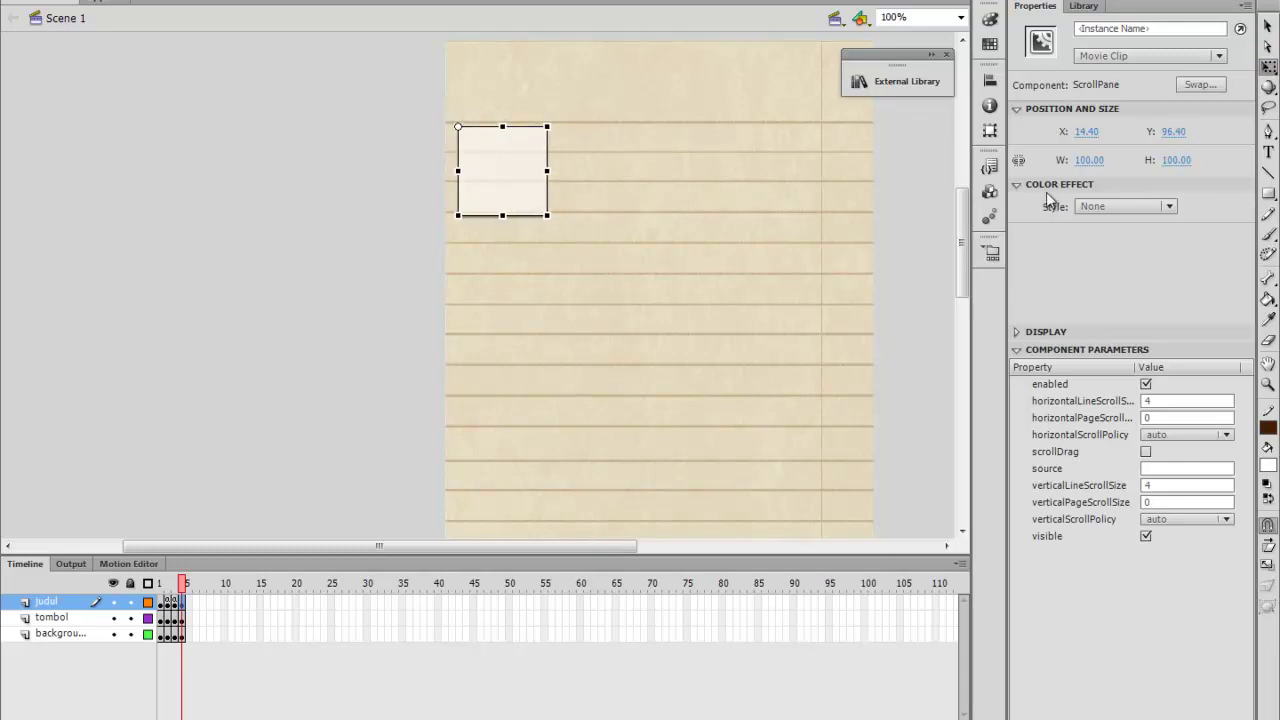
Set the ScrollPane width to 437 and nudge it right to X 23.40
click(1087, 160)
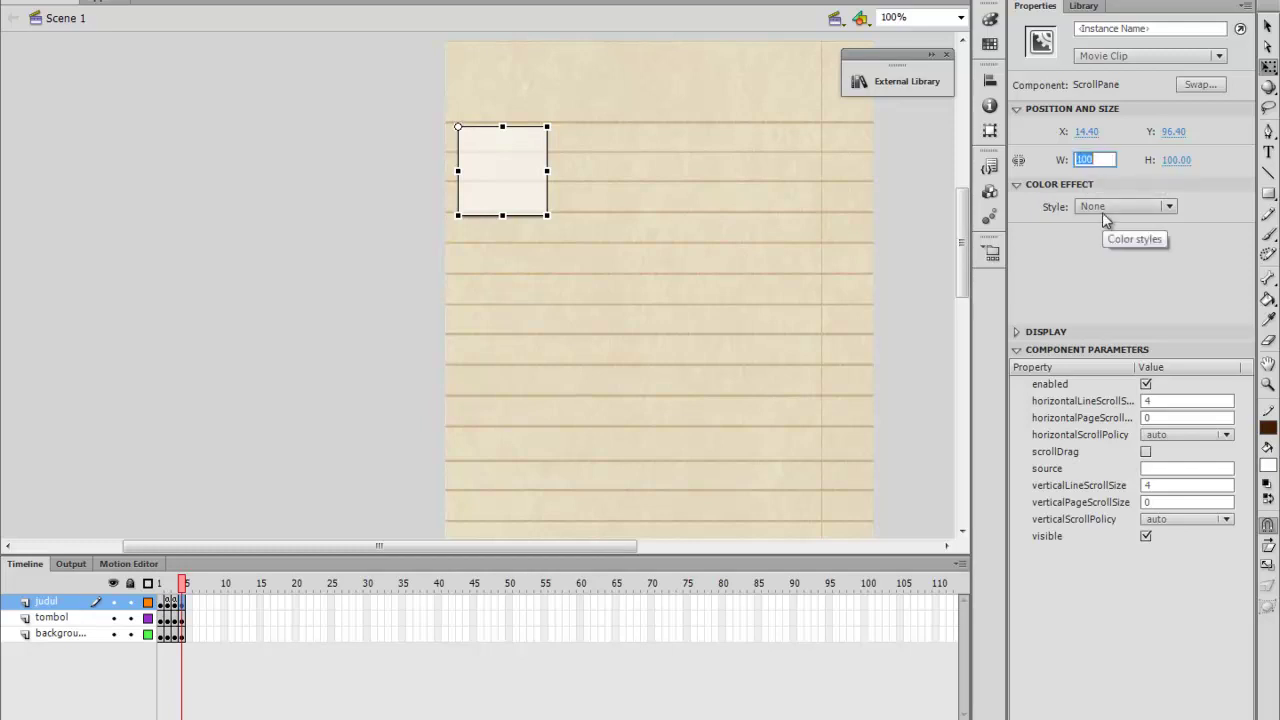
text(437)
key(Return)
mouse_move(786, 180)
mouse_down()
mouse_move(797, 189)
mouse_move(785, 183)
mouse_up()
key(Right)
key(Right)
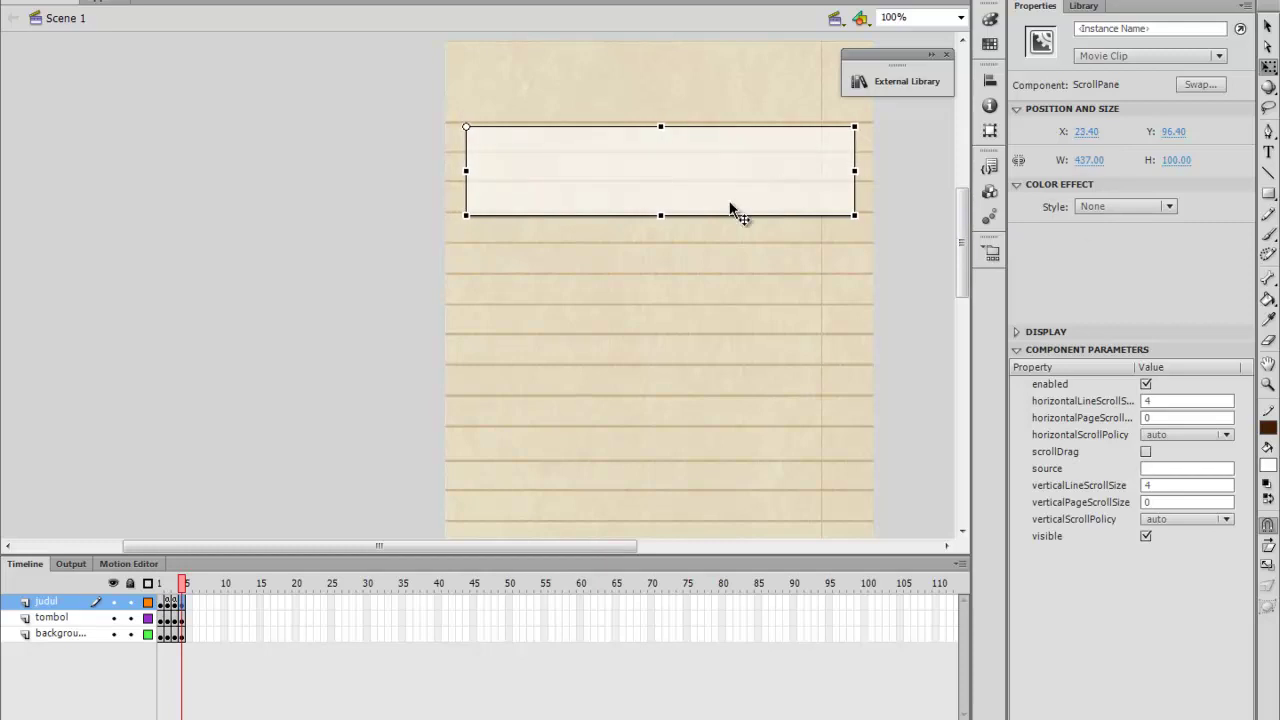
Stretch the ScrollPane down to the play button, making it 437 × 649.10
drag(662, 215, 634, 494)
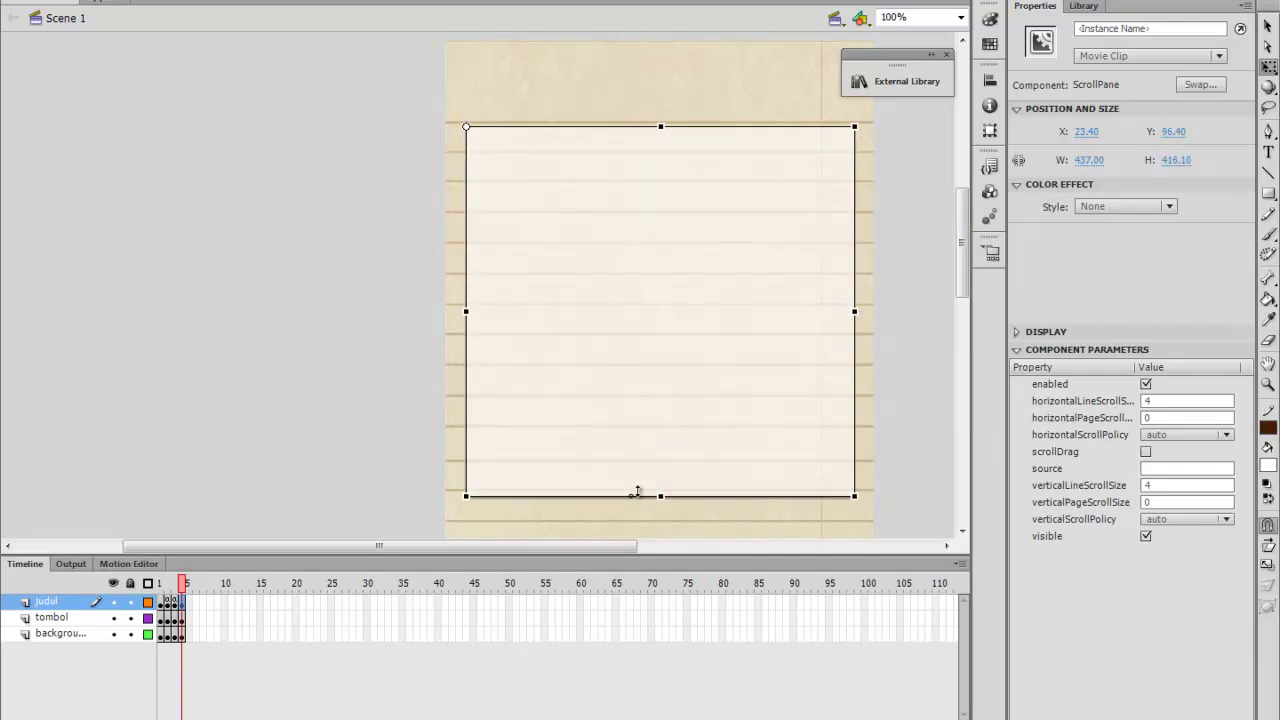
scroll(645, 489, down, 3)
scroll(676, 329, down, 2)
drag(659, 258, 659, 463)
scroll(683, 395, up, 8)
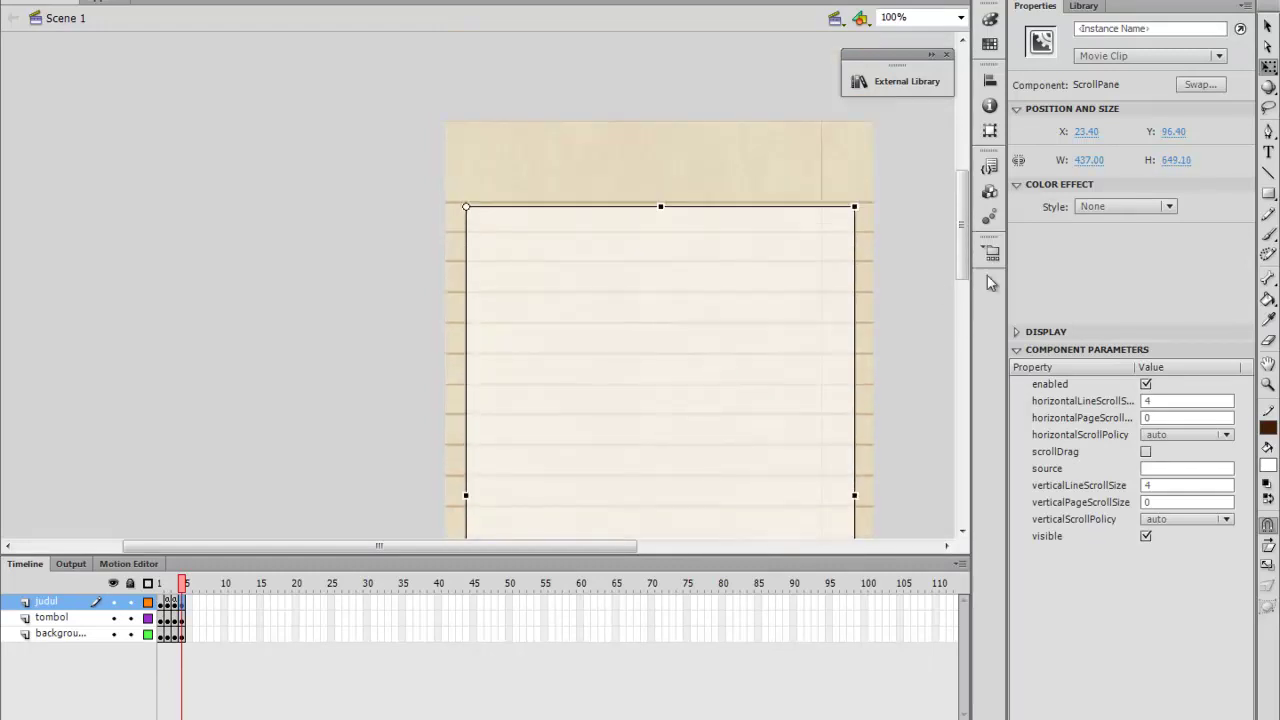
click(1268, 193)
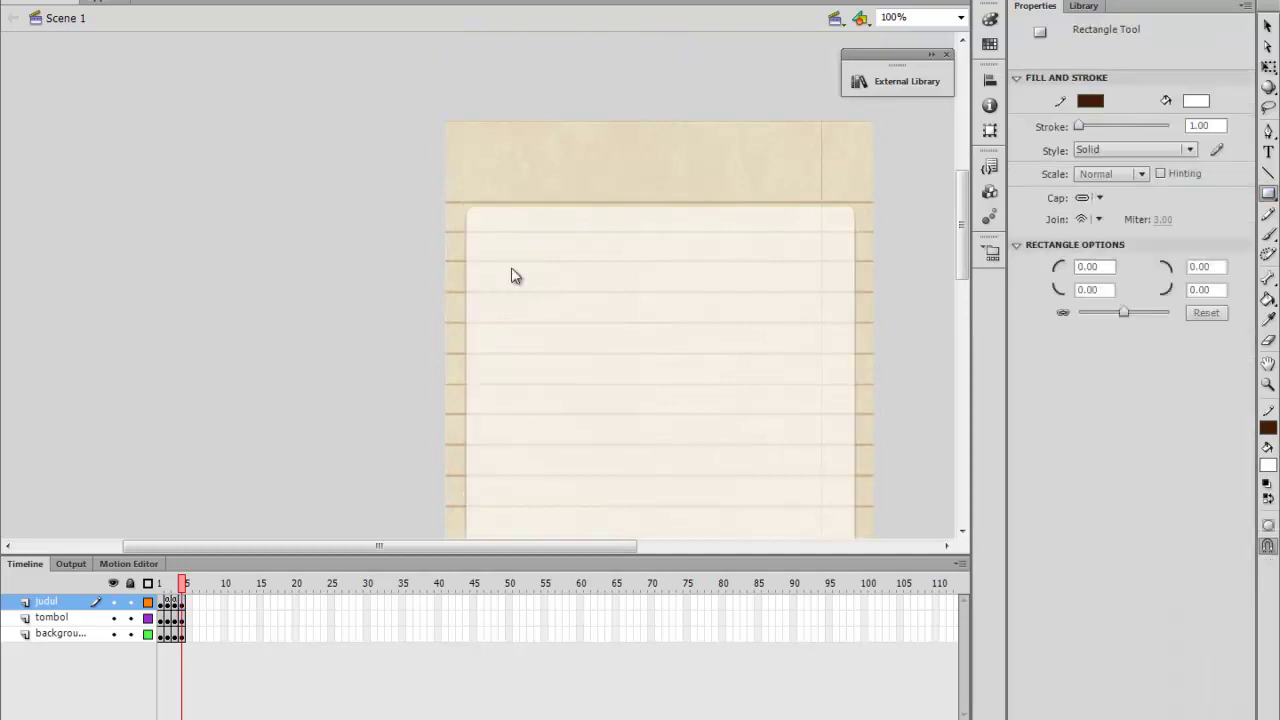
Draw a white bar beside the stage, delete its outline, and set its width to 437
drag(32, 206, 387, 237)
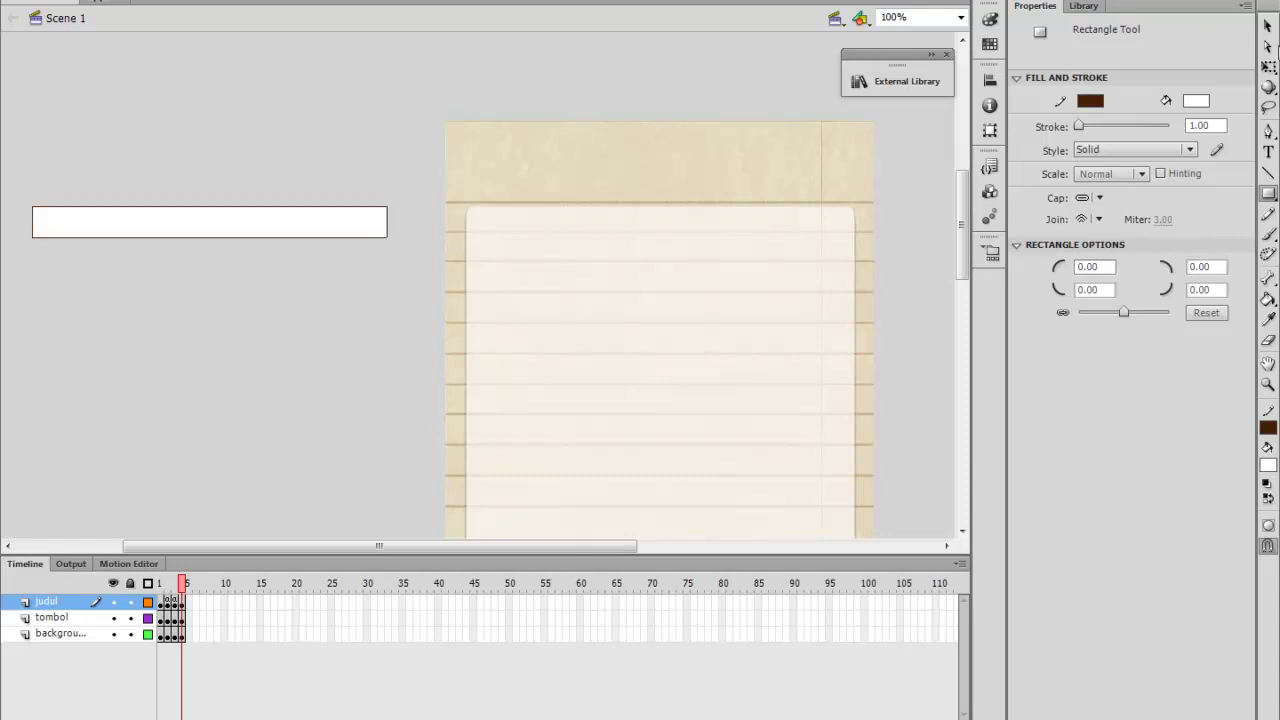
click(1268, 27)
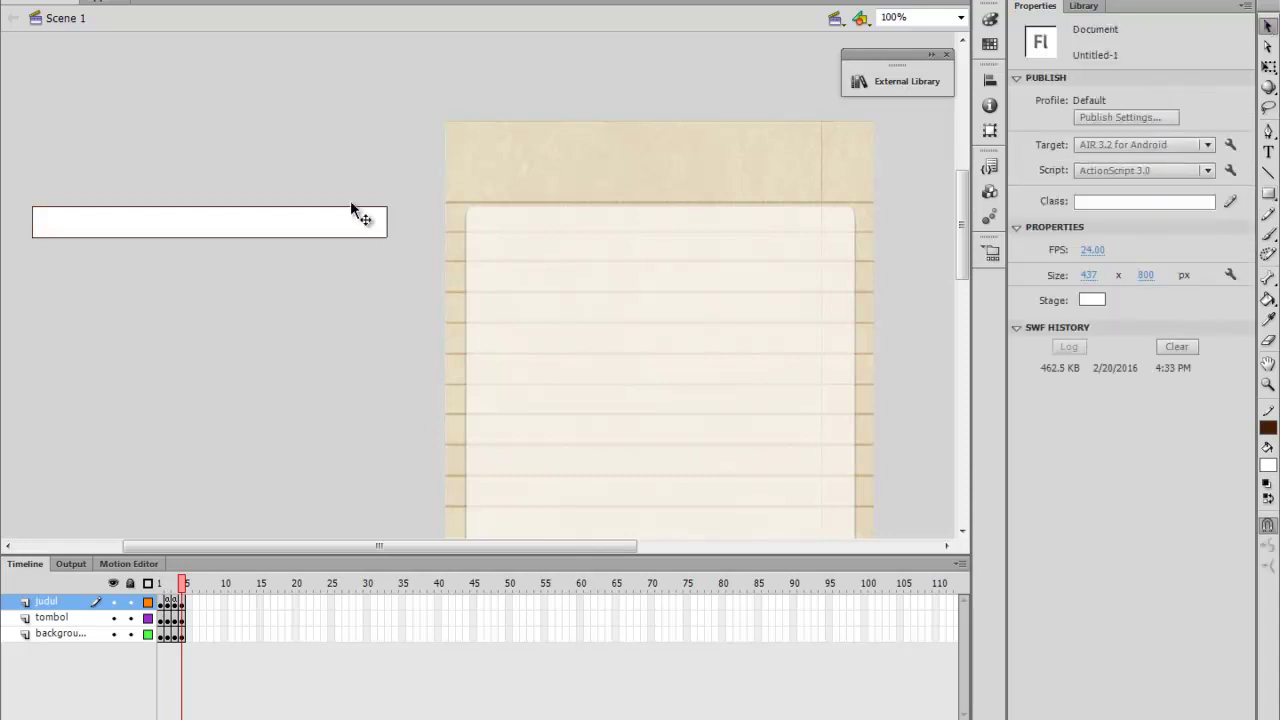
click(108, 229)
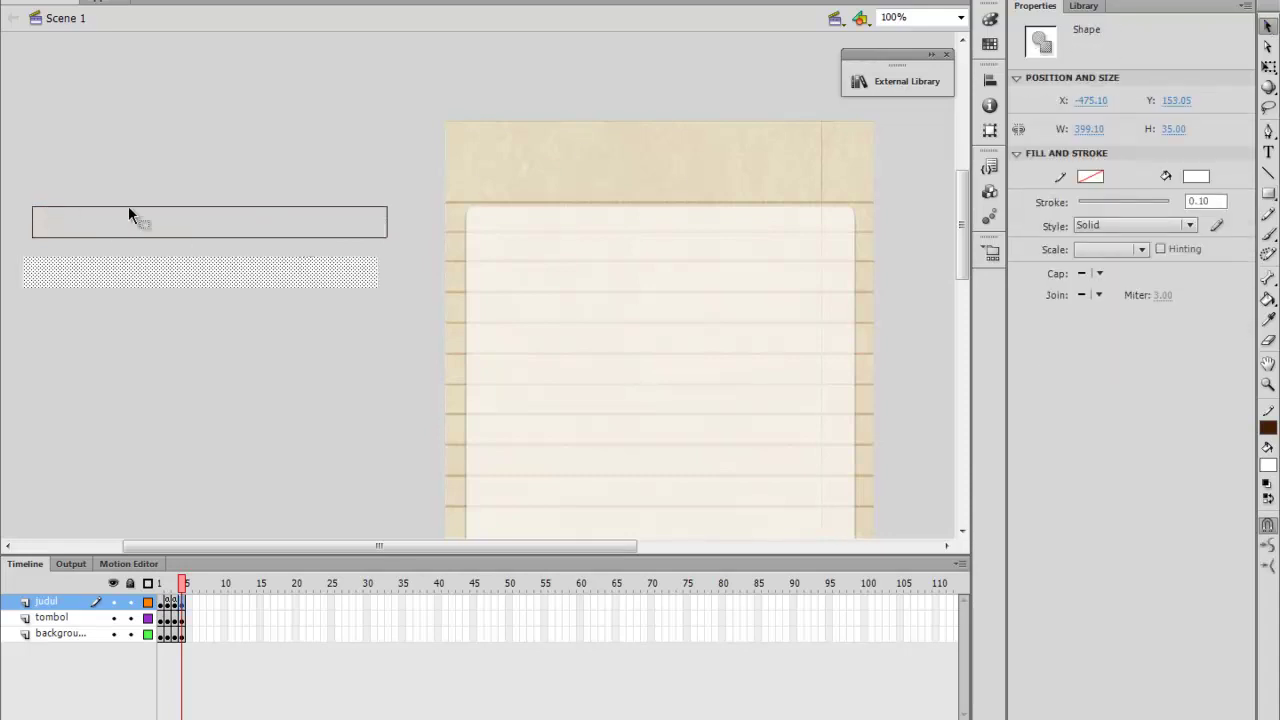
drag(18, 194, 418, 250)
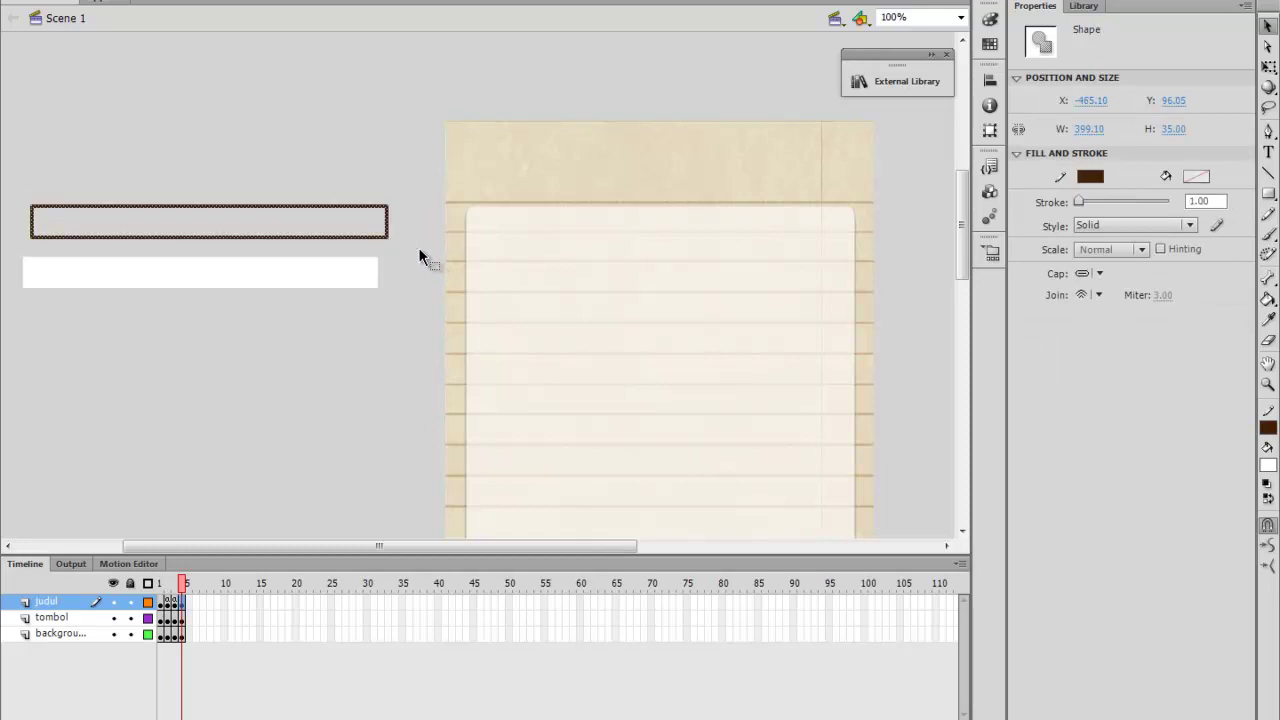
key(Delete)
drag(215, 258, 234, 221)
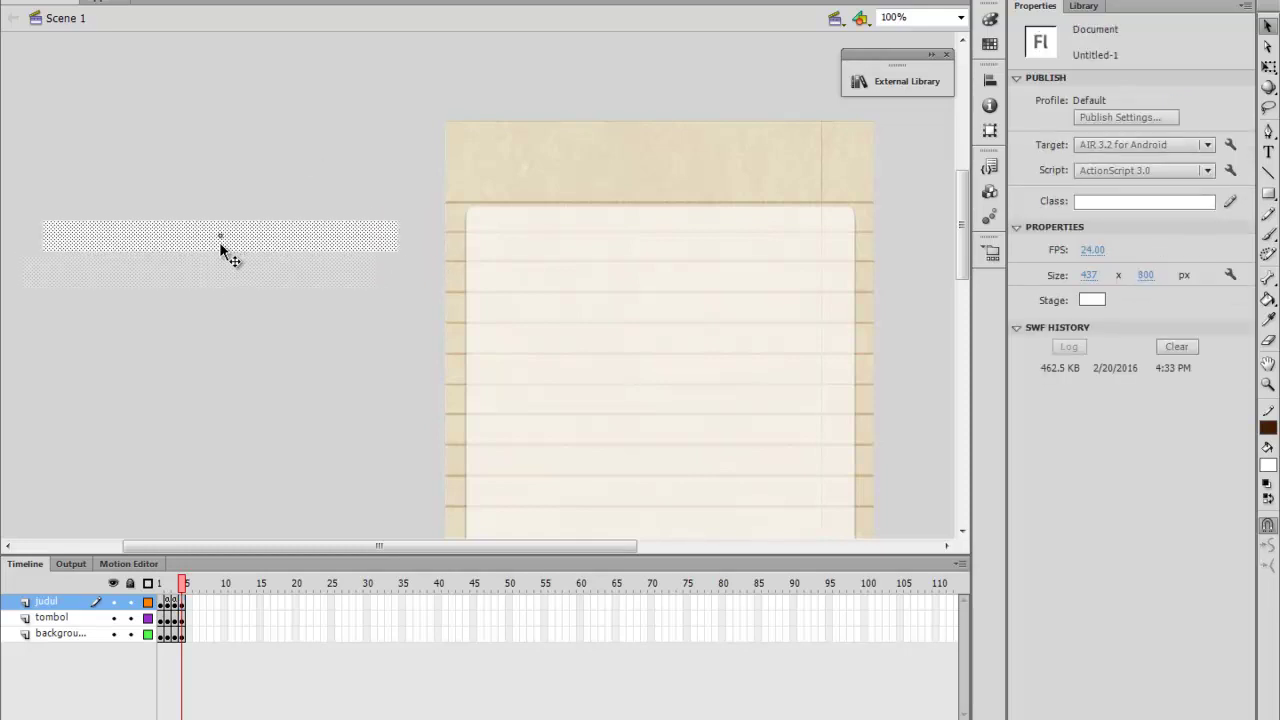
click(1095, 131)
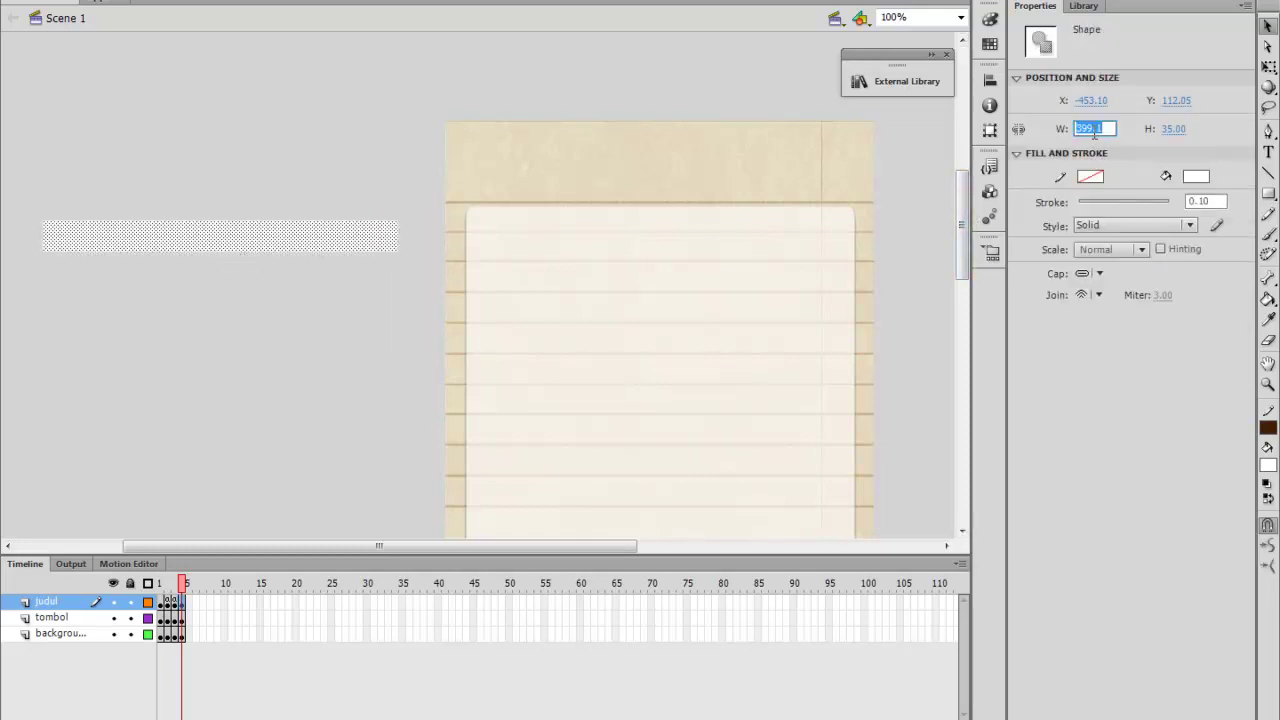
text(437)
key(Return)
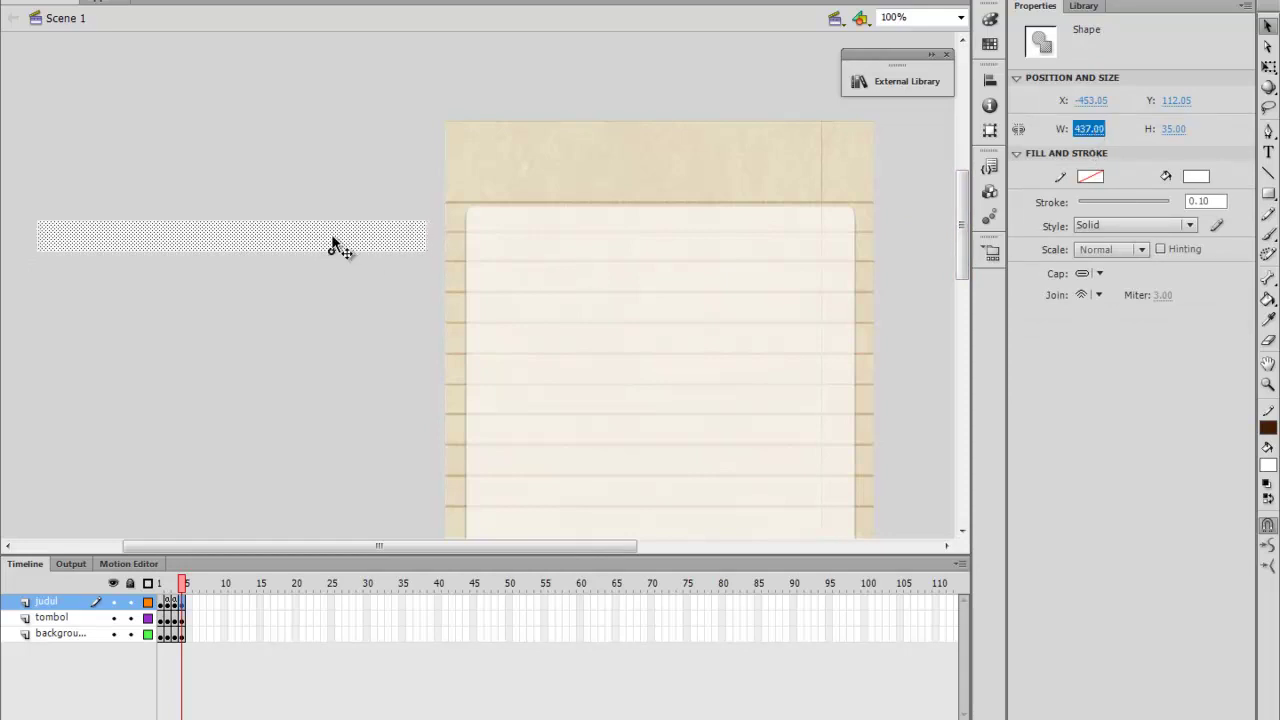
key(Left)
key(Left)
key(Left)
key(Left)
key(Left)
key(Left)
key(Left)
key(Left)
Convert the bar into a movie clip symbol named cara and open it for editing
click(200, 0)
click(222, 14)
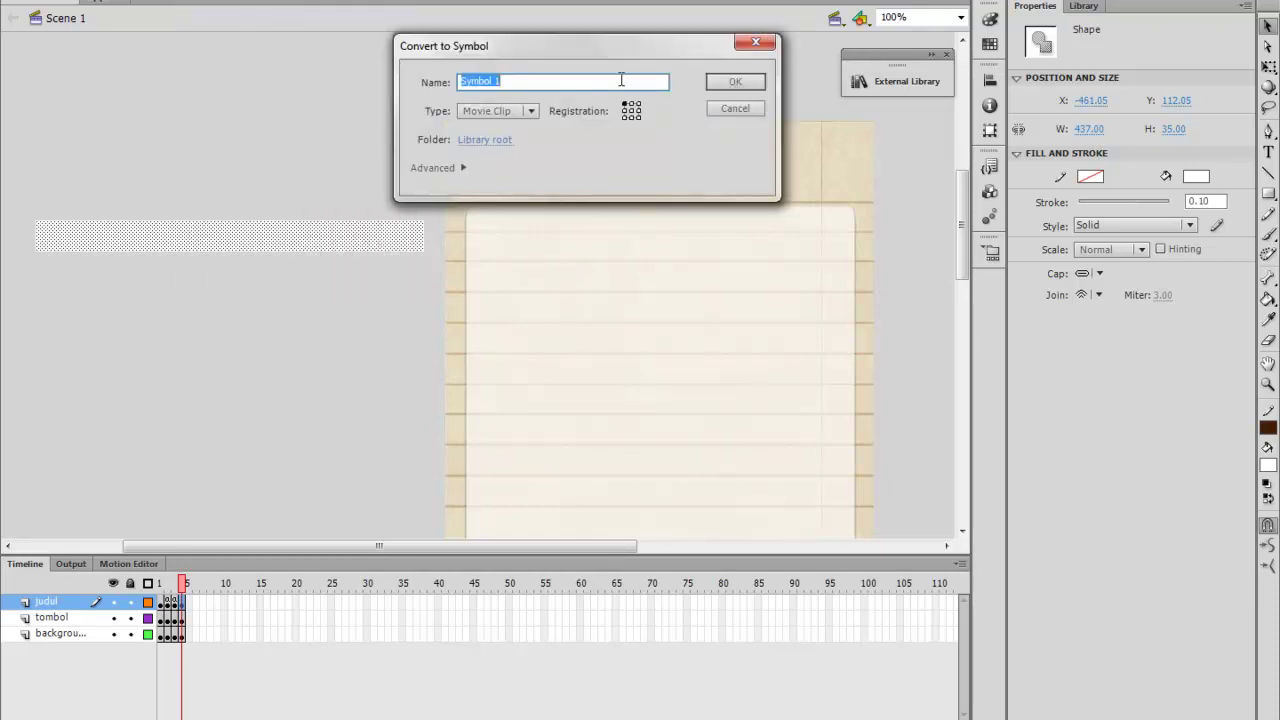
text(cara)
key(Return)
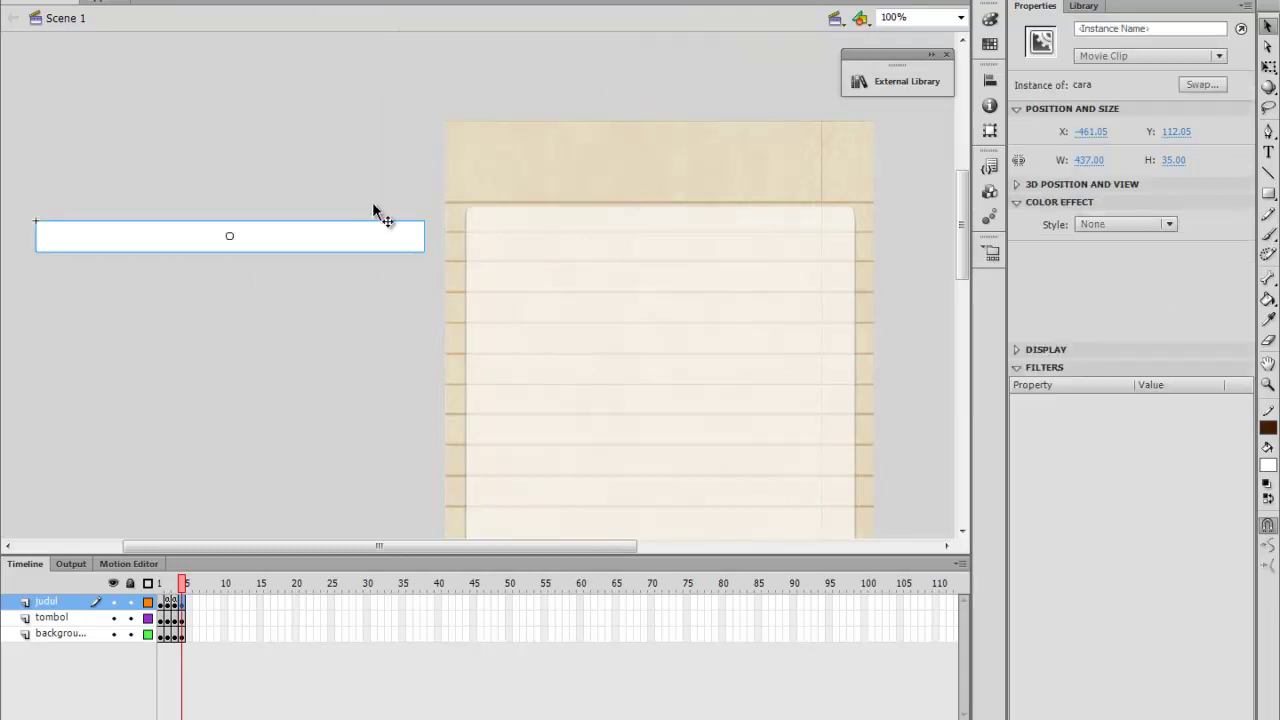
double_click(305, 250)
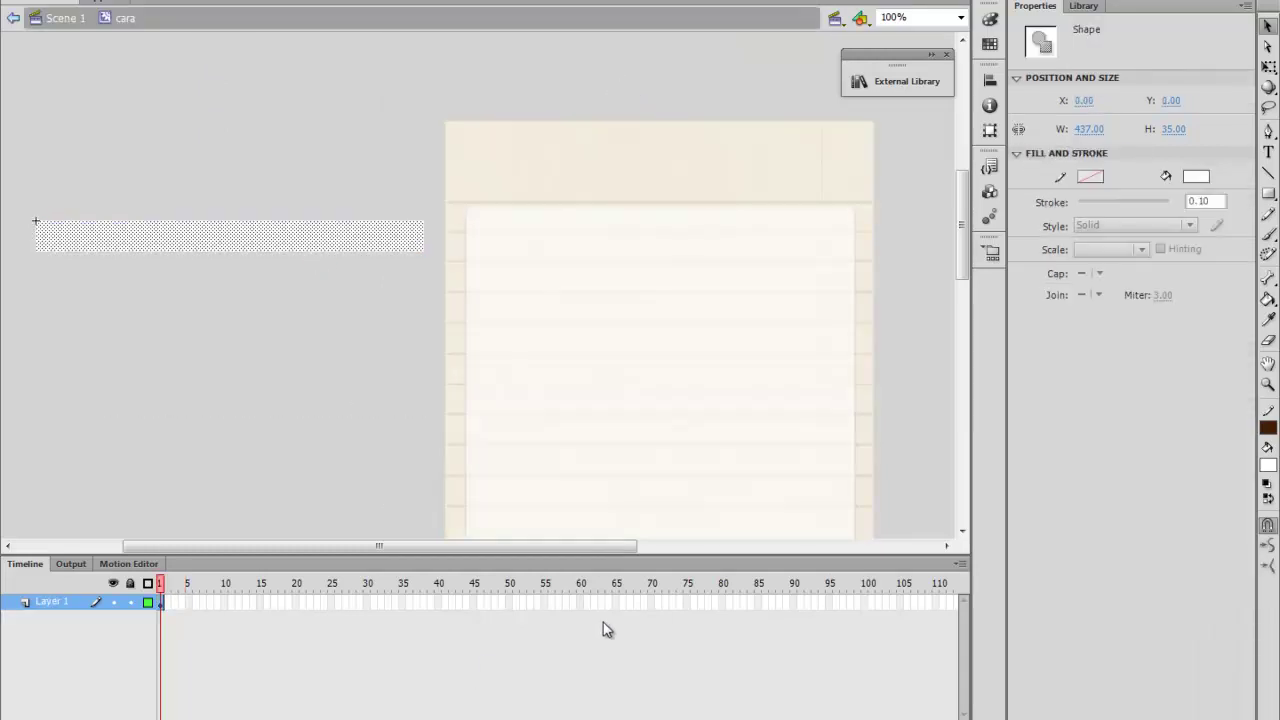
Select the five numbered Cara Membuat cooking steps in the Word recipe for copying
key(alt+Tab)
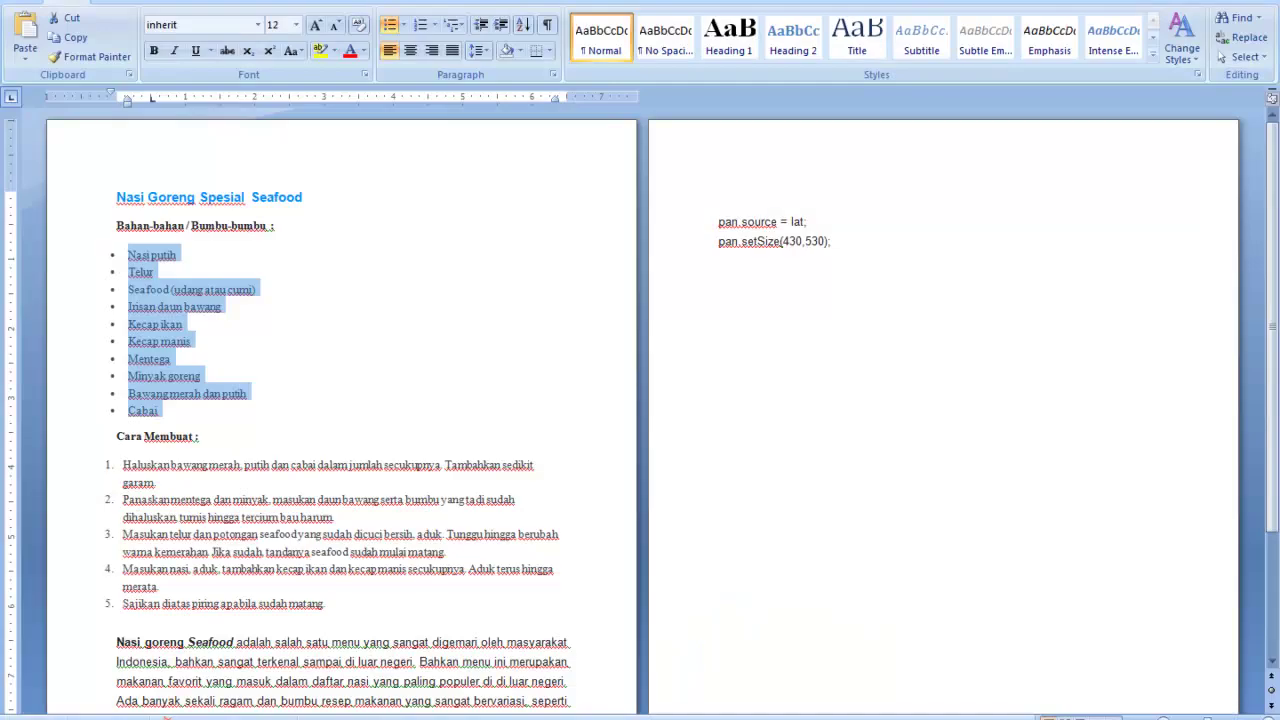
scroll(384, 616, down, 2)
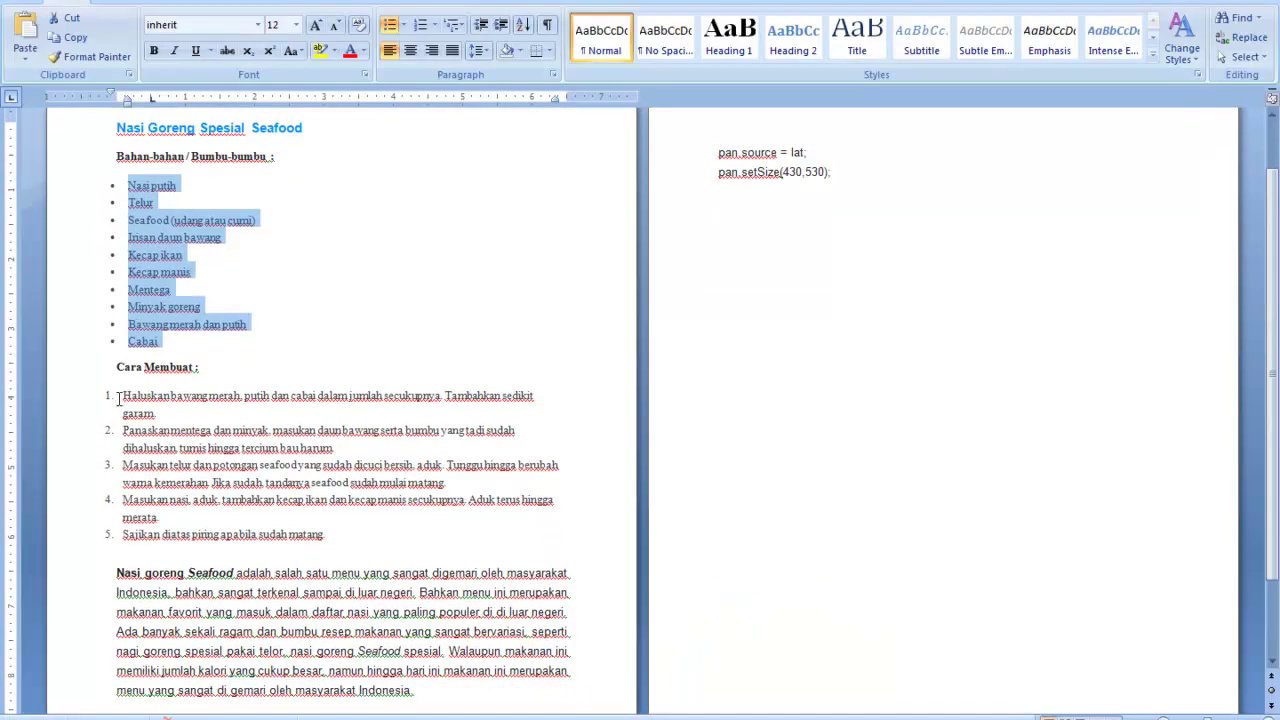
drag(104, 395, 329, 543)
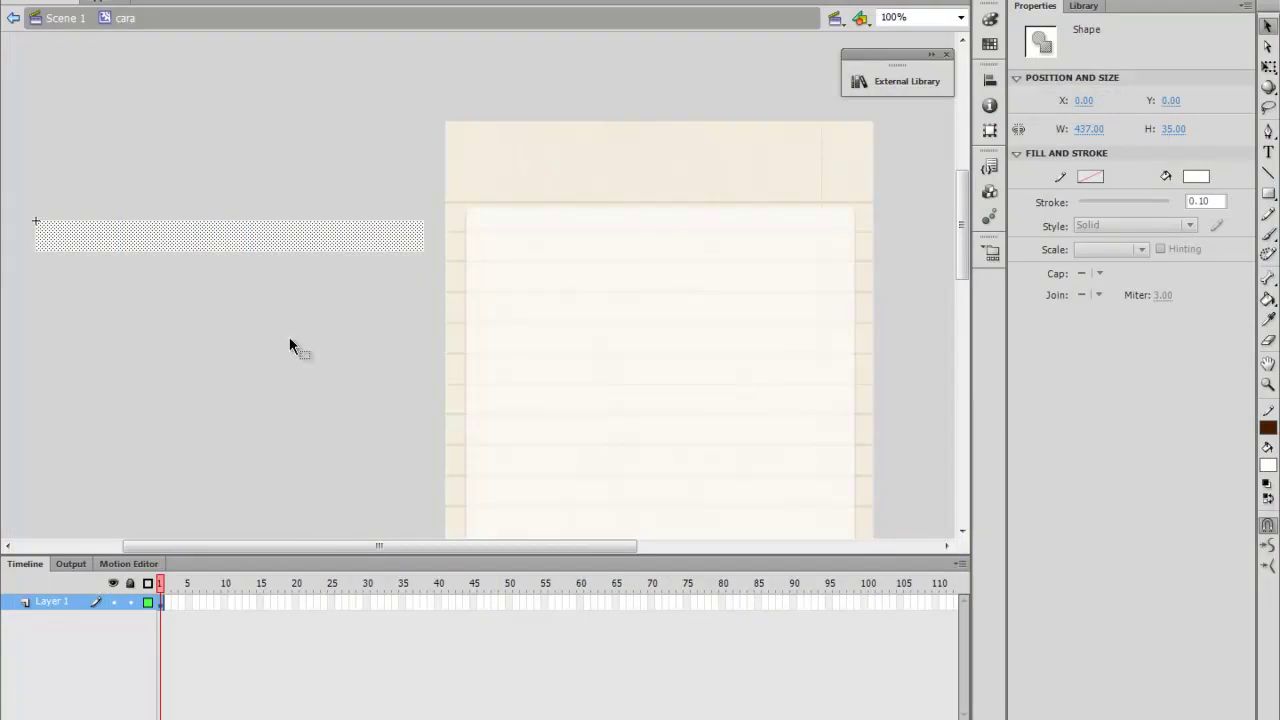
Paste the cooking steps into the cara clip and stretch the white bar to 351 px tall
text(1. Haluskan bawang merah, putih dan cabai dalam jumlah secukupnya)
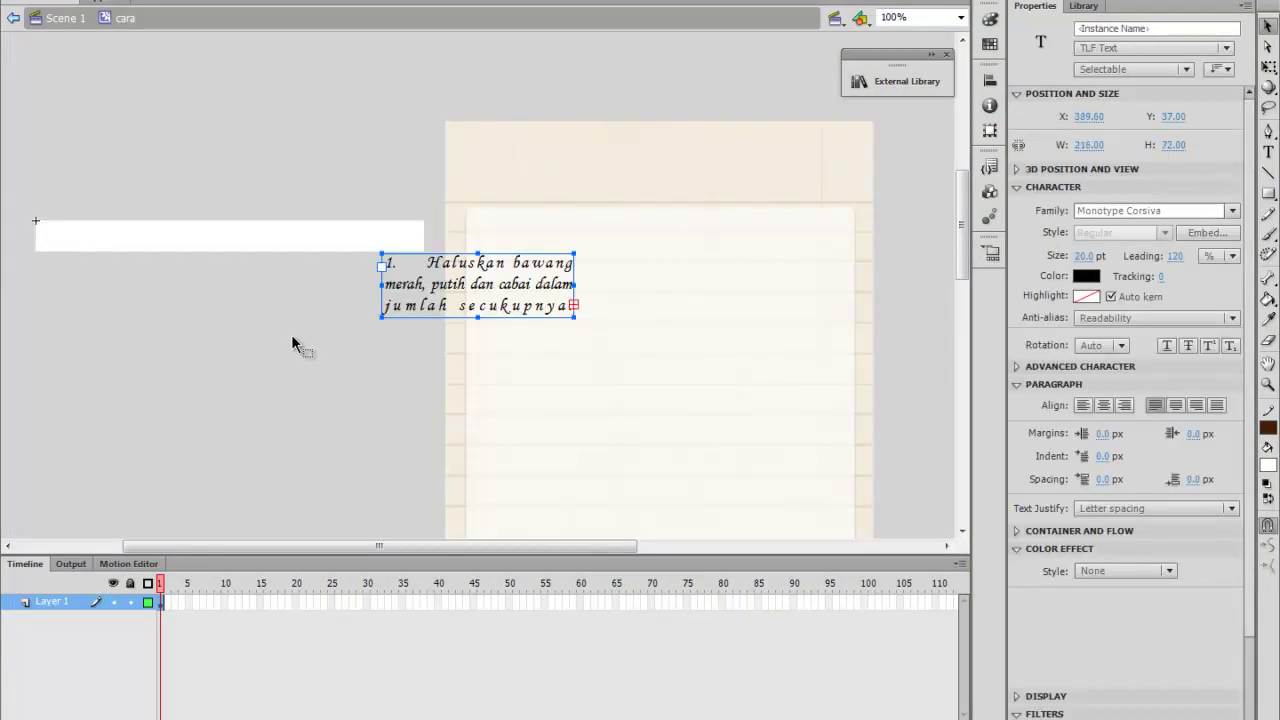
drag(575, 286, 760, 288)
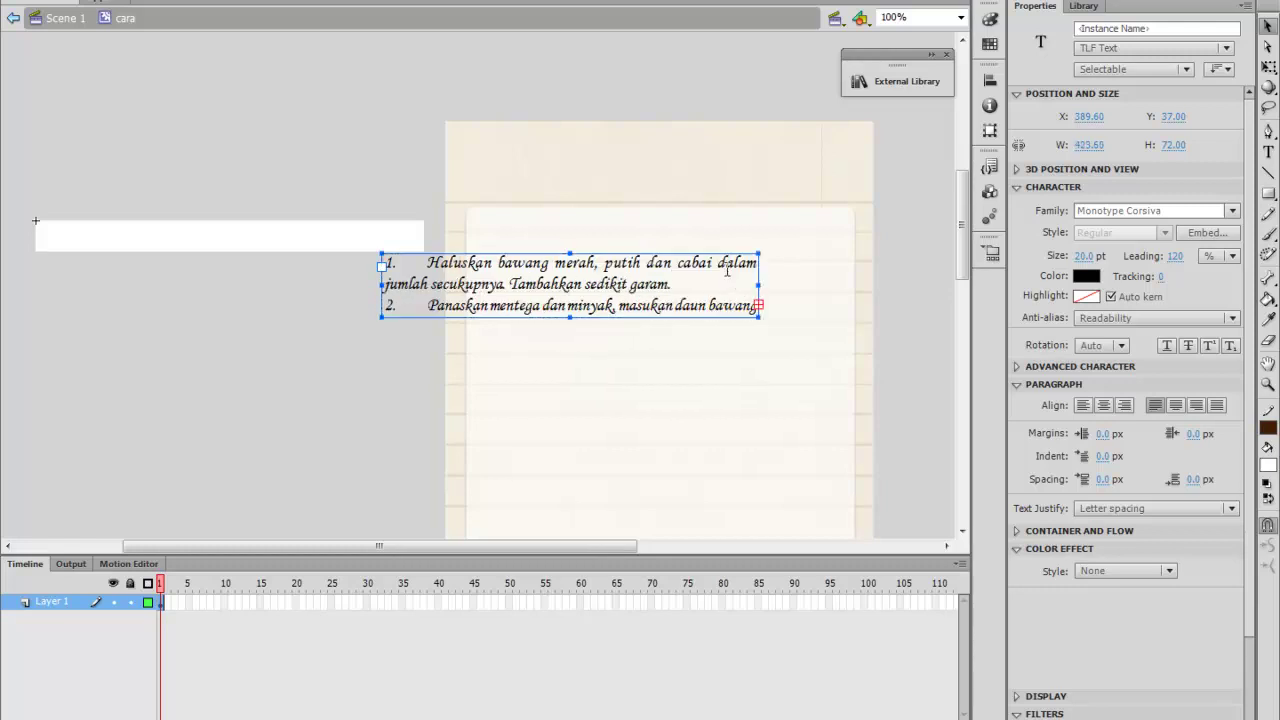
click(312, 247)
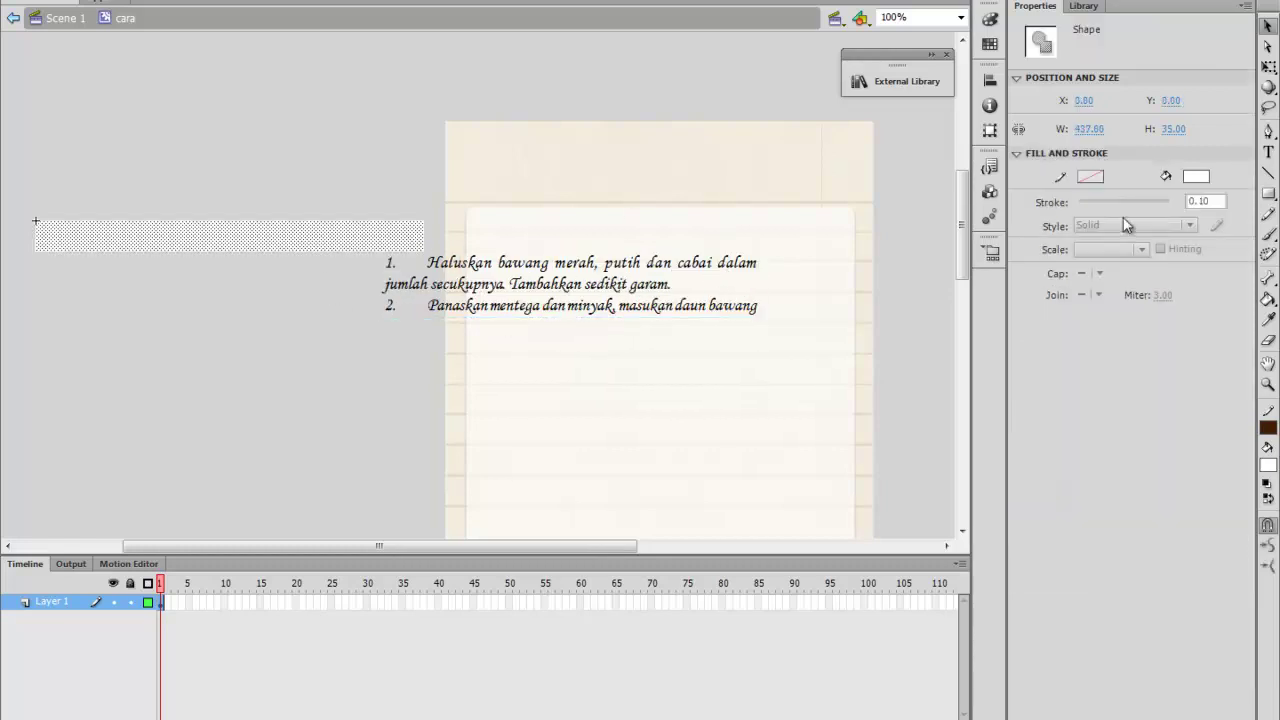
click(1268, 67)
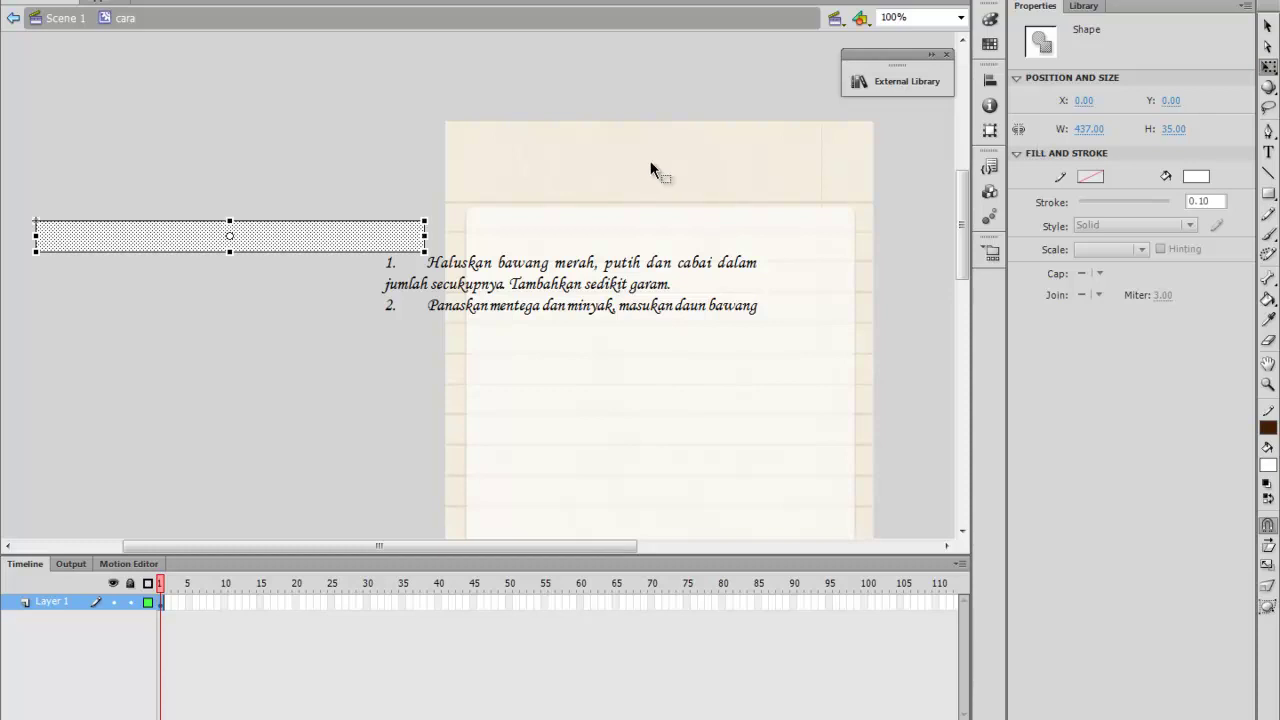
drag(229, 254, 217, 534)
Fit the steps text onto the white panel so all five steps show, then return to Scene 1
click(580, 288)
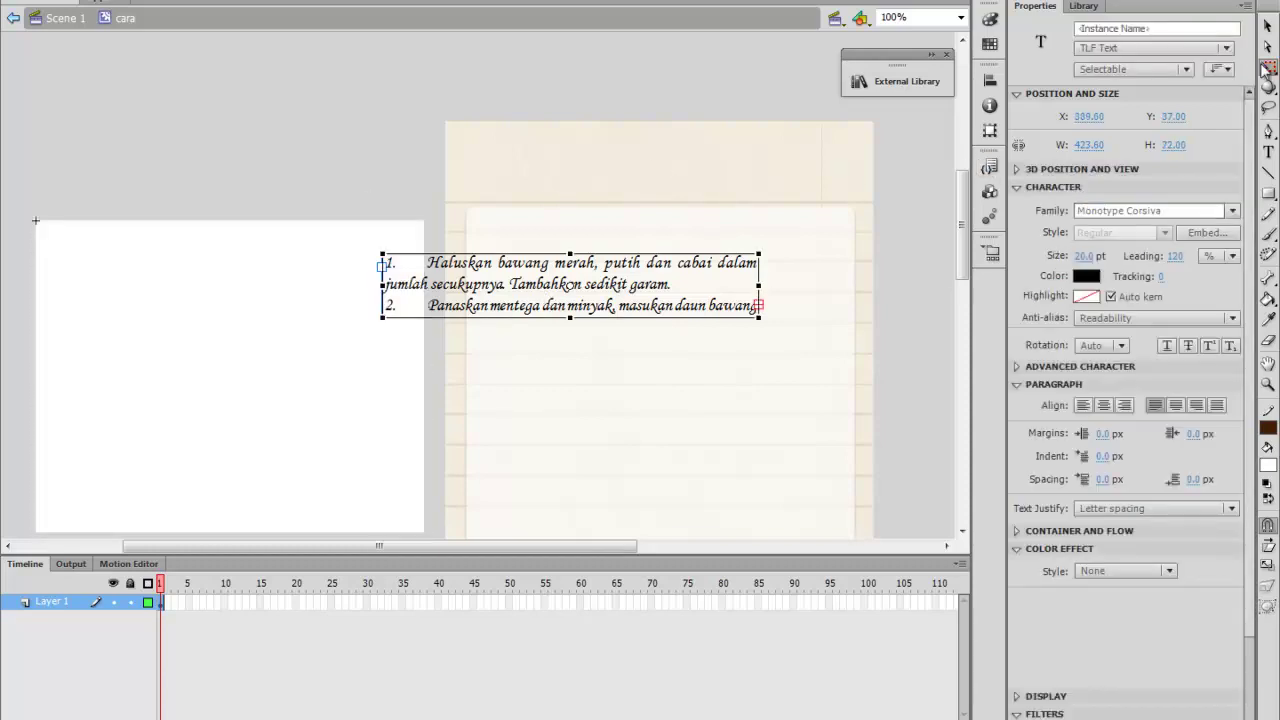
key(v)
drag(628, 266, 276, 276)
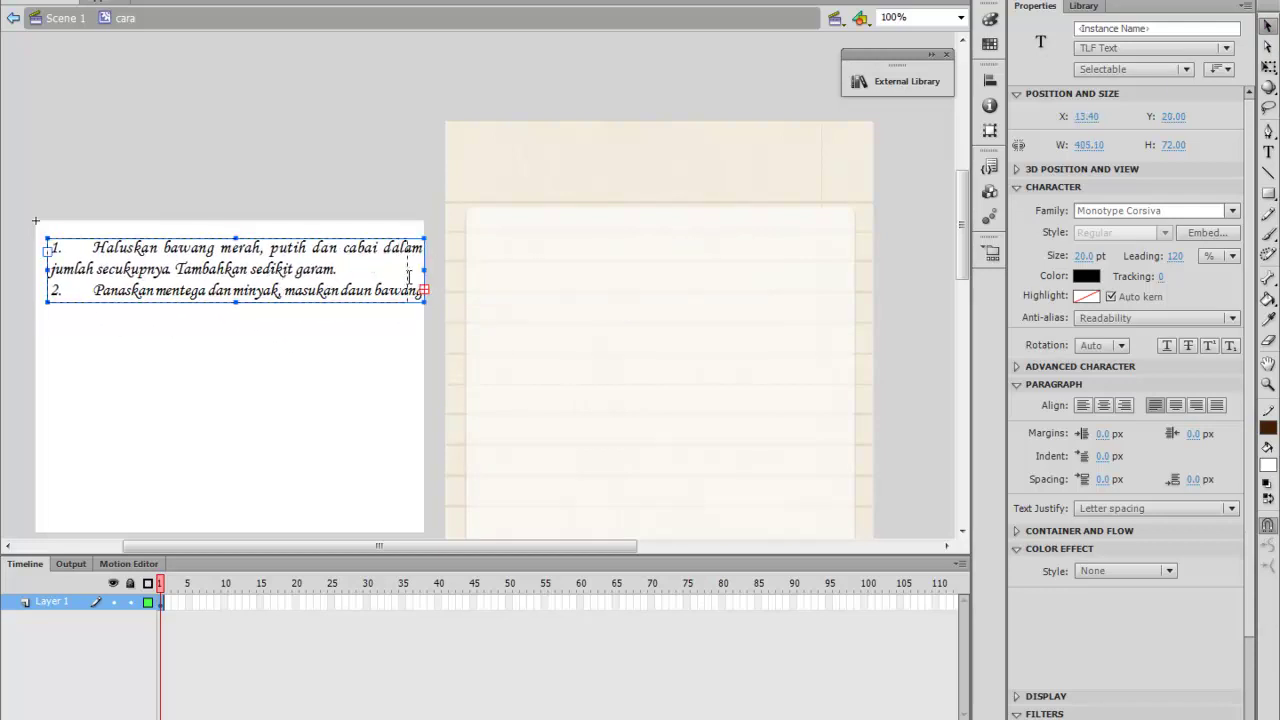
drag(424, 270, 407, 270)
drag(227, 302, 203, 497)
scroll(208, 481, down, 2)
scroll(236, 384, up, 1)
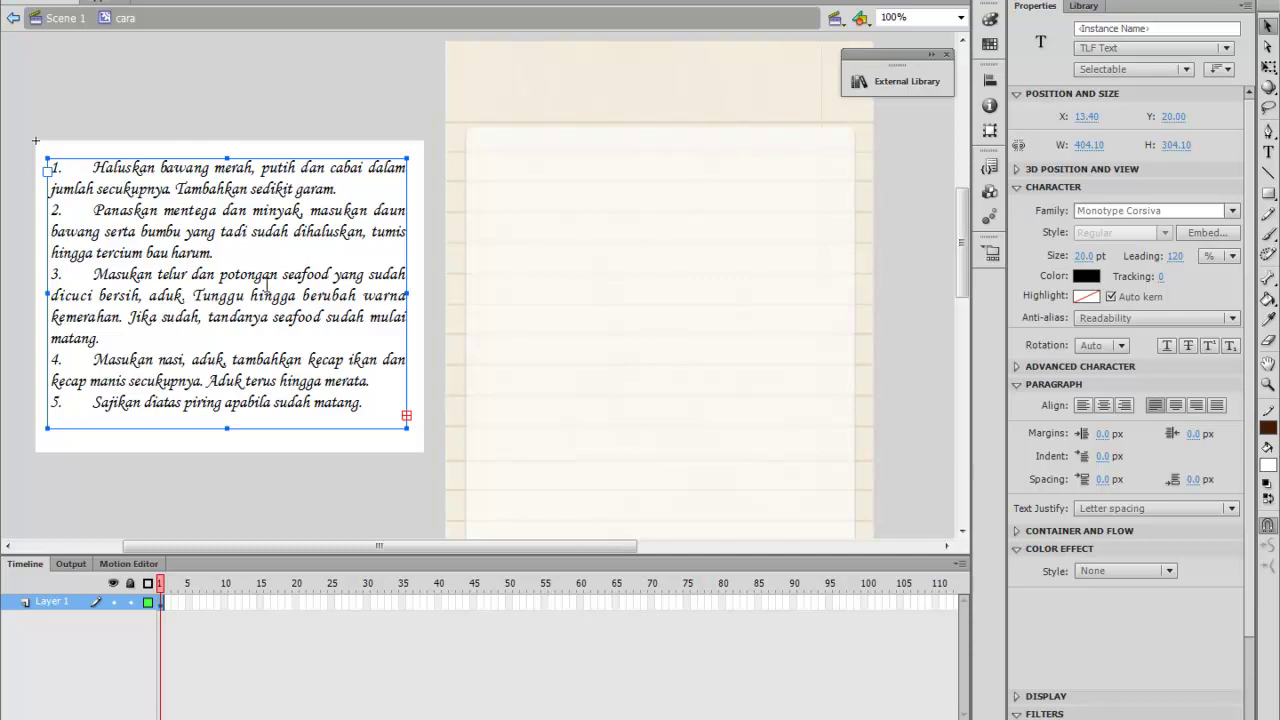
double_click(365, 110)
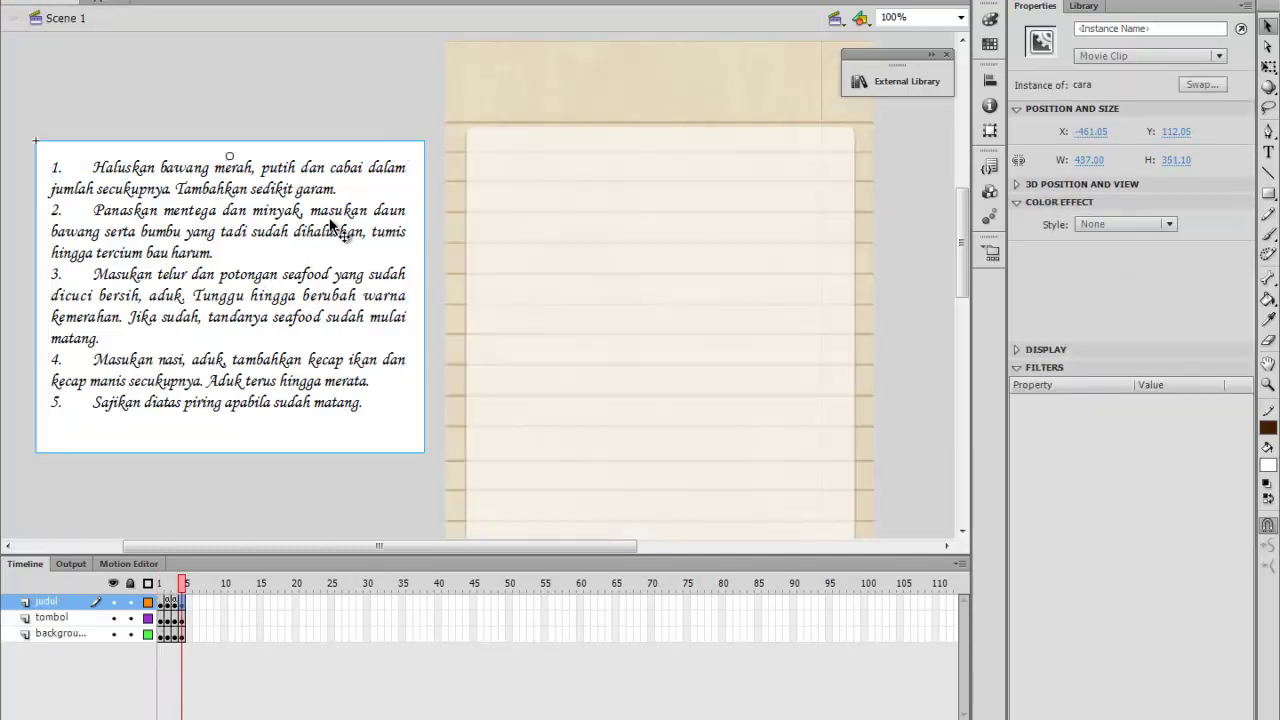
Name the clip instance cara and the frame 5 ScrollPane pane2
click(1206, 28)
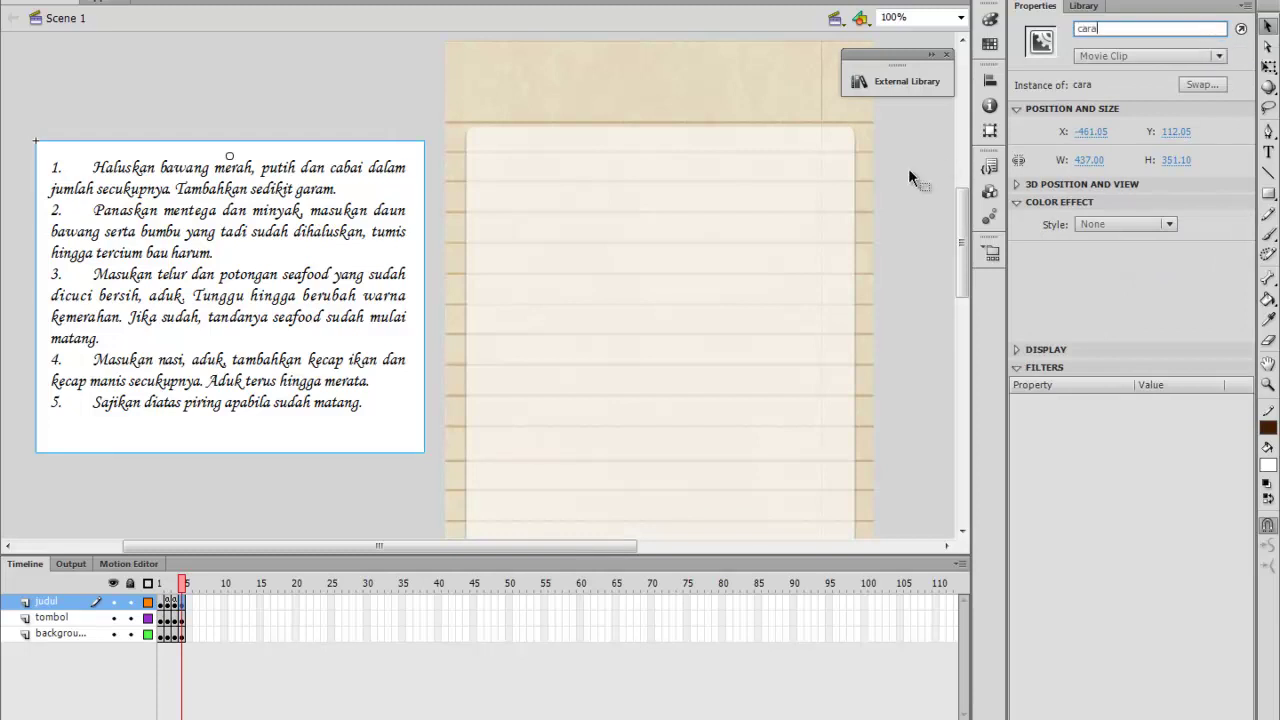
click(800, 214)
click(1145, 28)
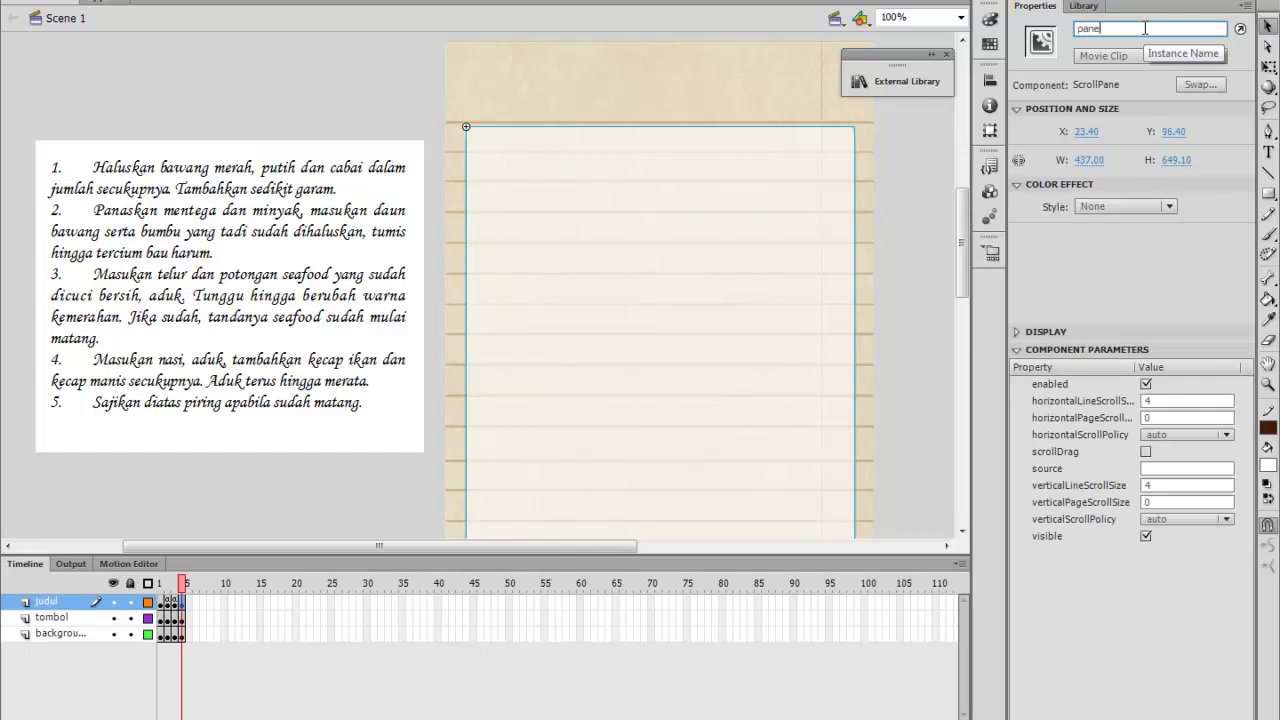
text(pane2)
key(Return)
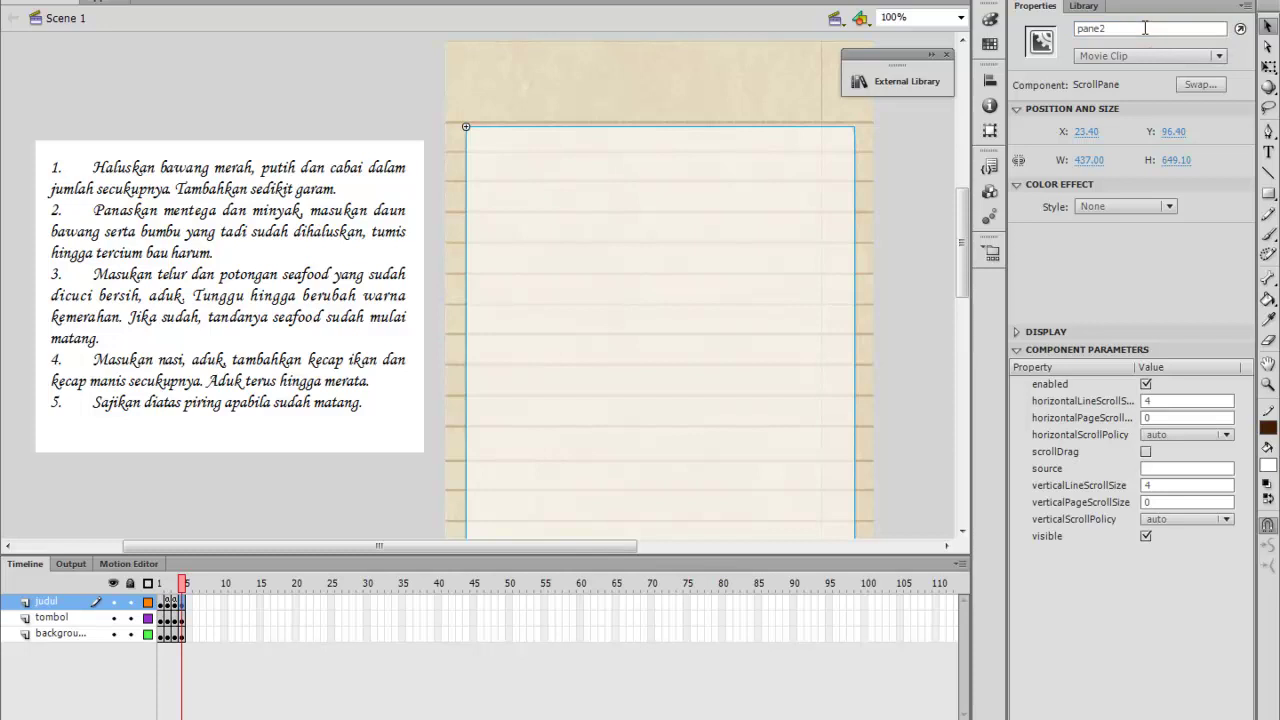
Copy the two ScrollPane code lines from frame 3's script into frame 4's script
click(178, 584)
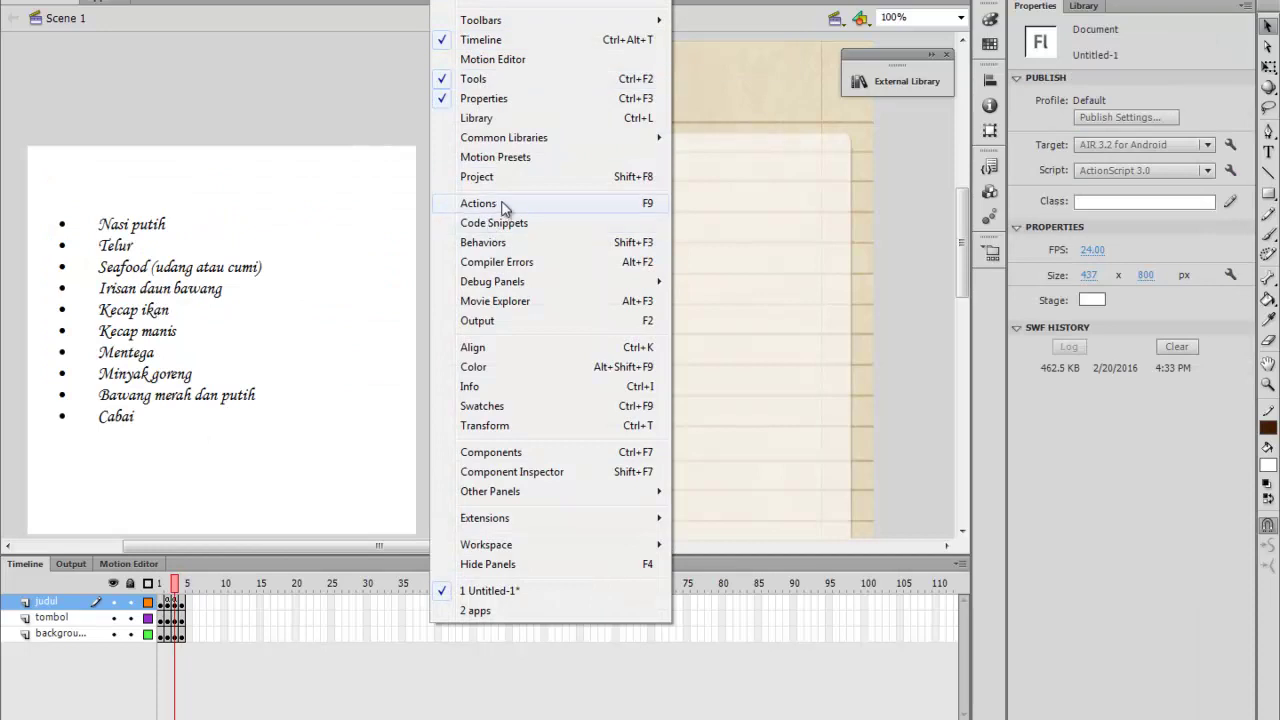
click(545, 203)
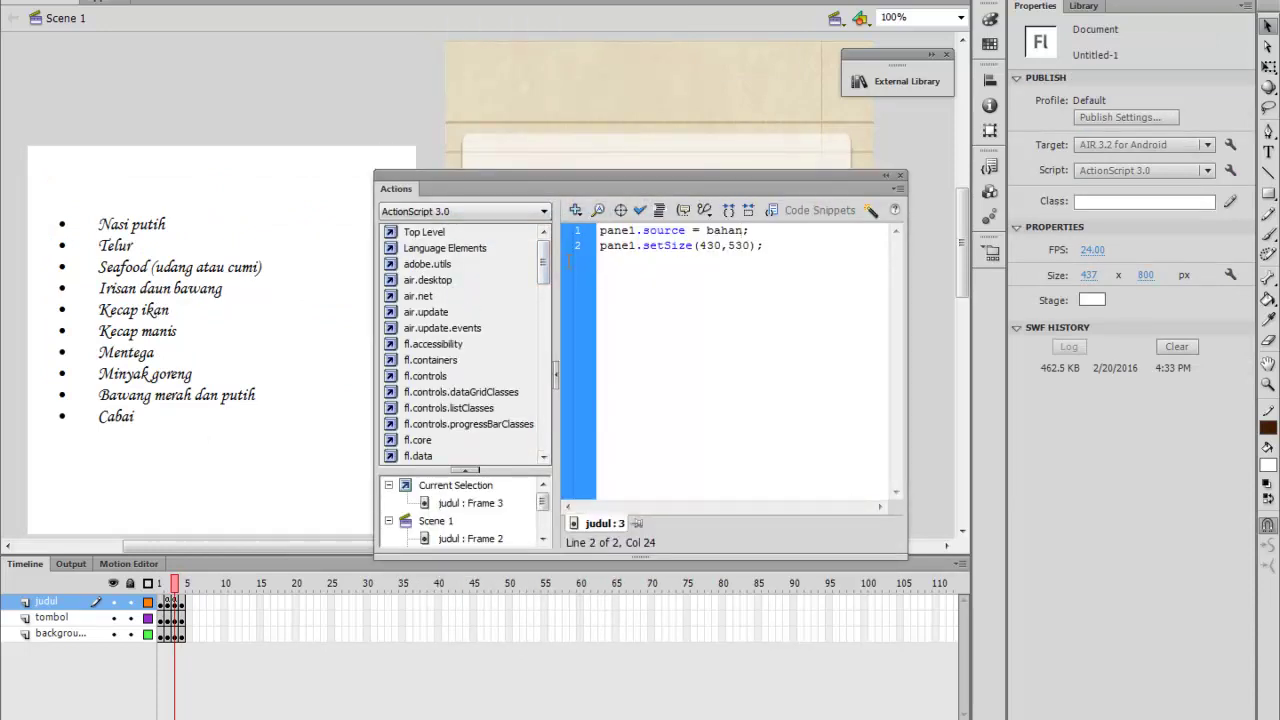
drag(766, 246, 556, 210)
key(ctrl+c)
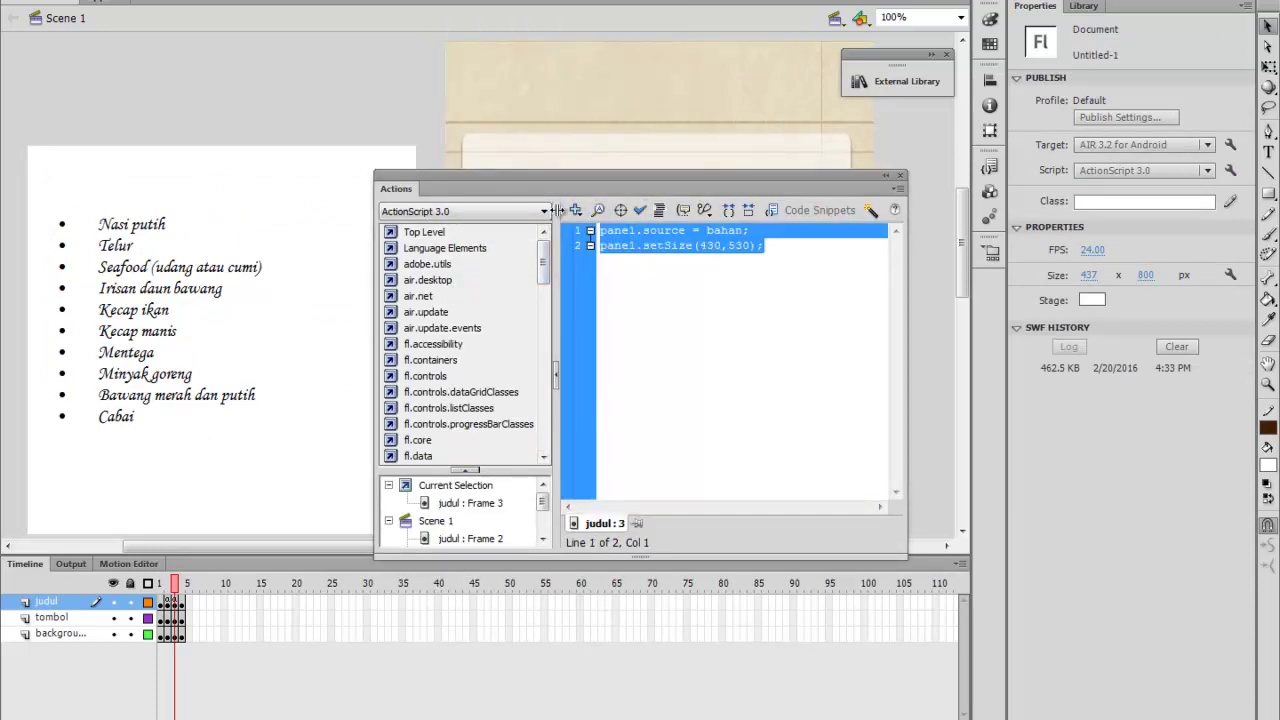
click(183, 598)
click(687, 288)
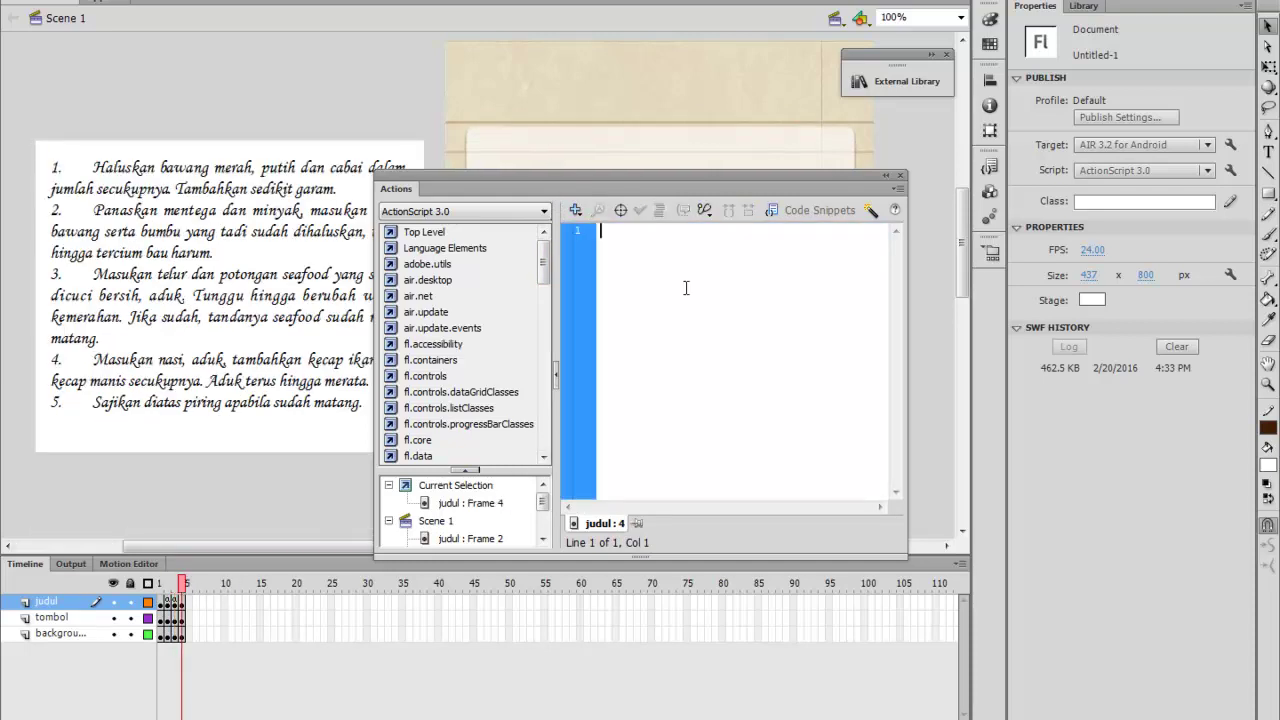
key(ctrl+v)
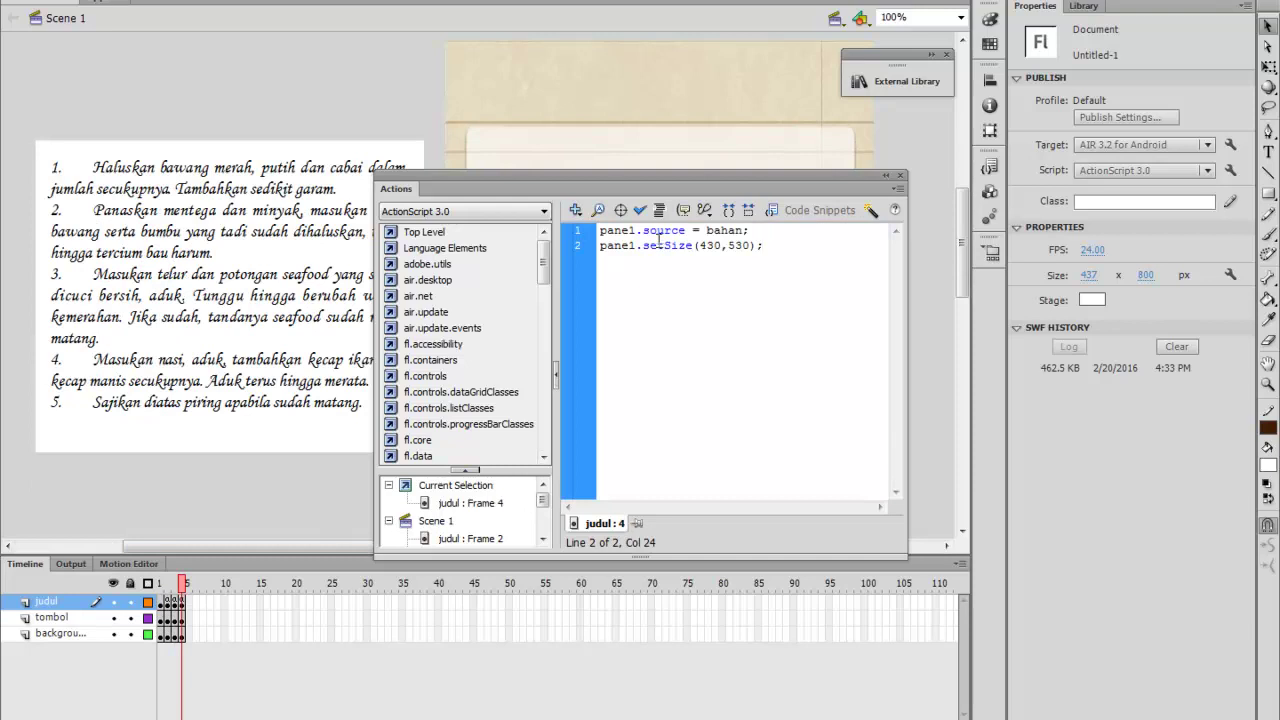
Edit frame 4's code to target pane2 with source cara and size 430×530
click(637, 234)
key(BackSpace)
key(BackSpace)
text(2)
key(BackSpace)
text(2)
key(Right)
key(Right)
key(Right)
key(Right)
key(Right)
key(Right)
key(Right)
key(Right)
key(Right)
key(Right)
key(Right)
key(Right)
key(Right)
key(BackSpace)
key(BackSpace)
key(BackSpace)
key(BackSpace)
key(BackSpace)
text(cara)
click(901, 179)
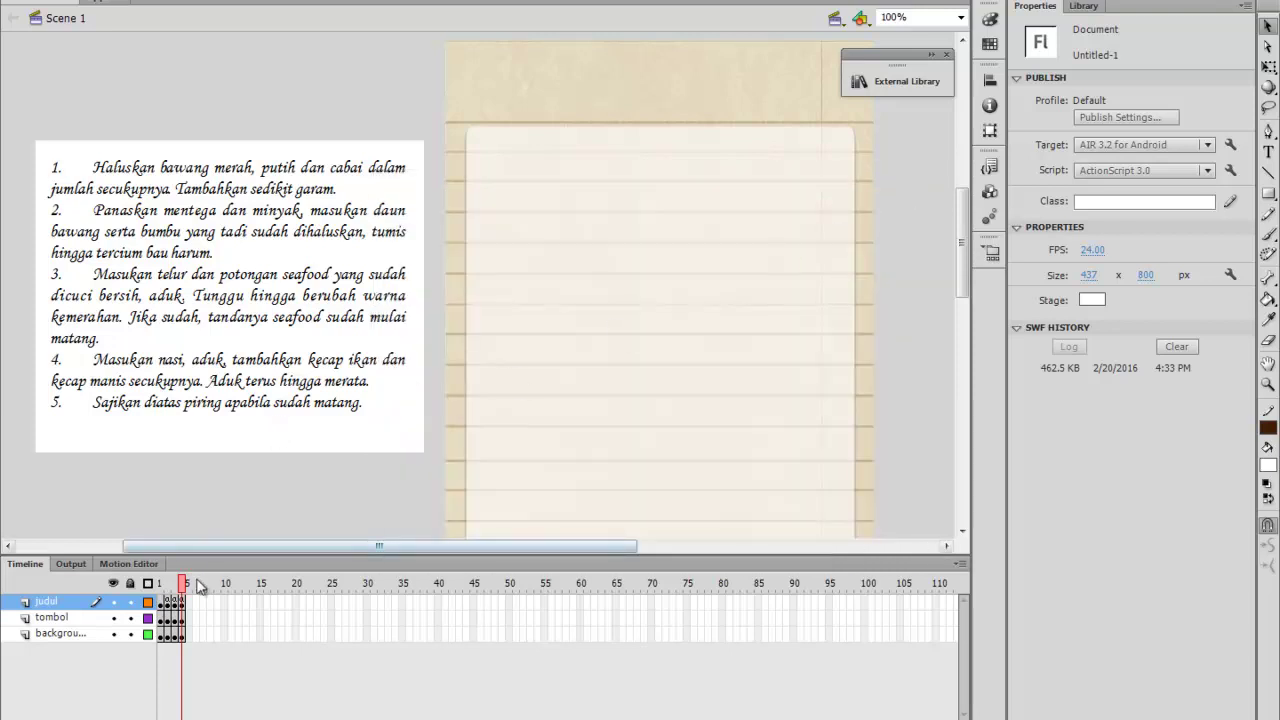
Insert a blank keyframe at frame 5 of the judul layer
click(191, 618)
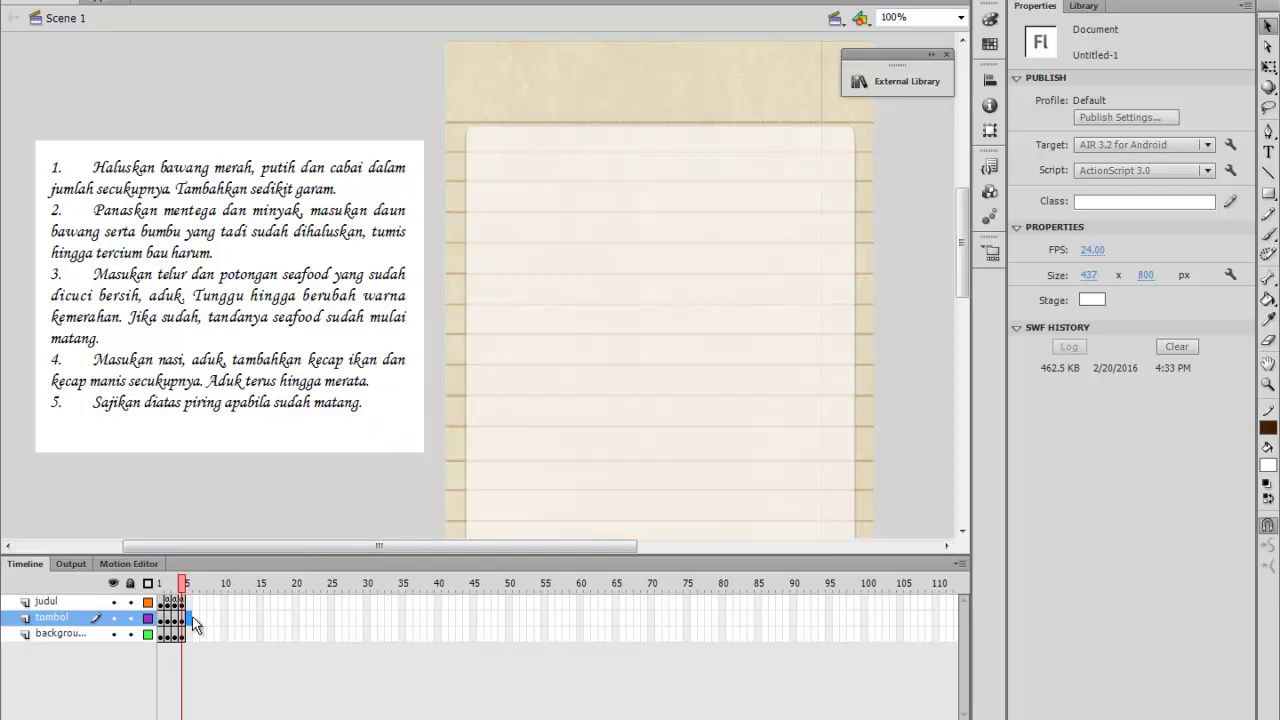
click(196, 622)
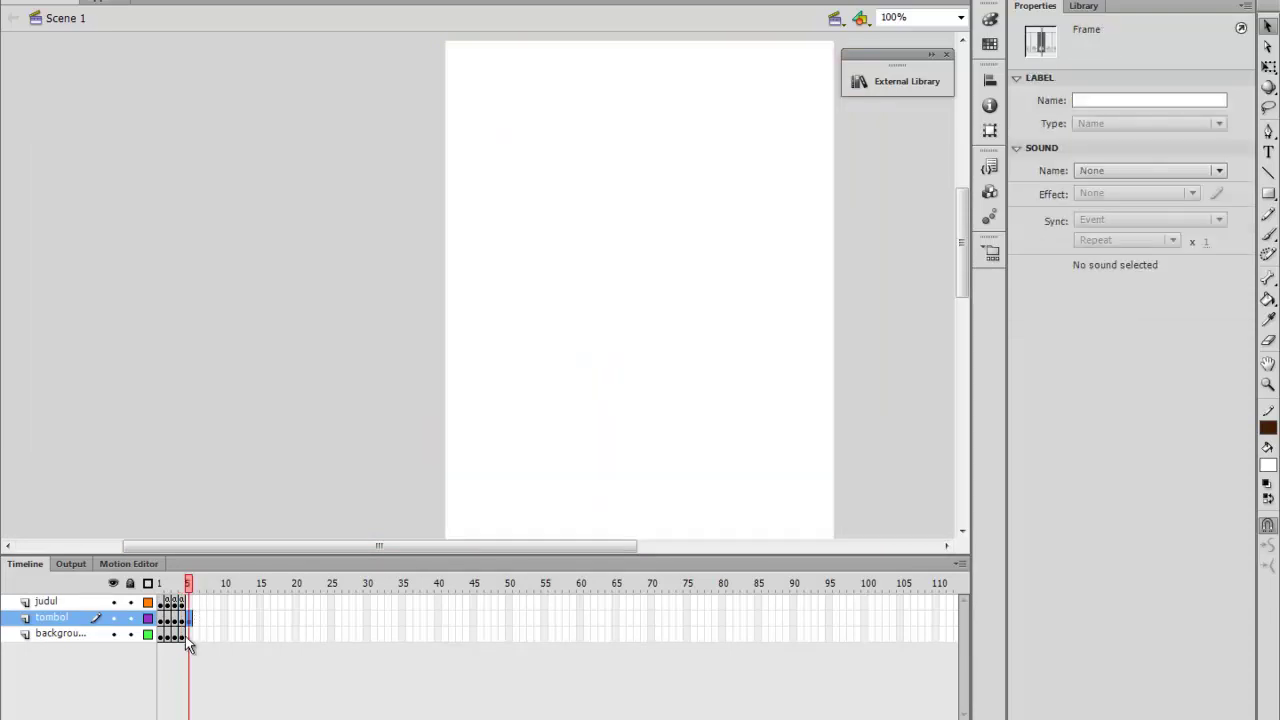
click(188, 635)
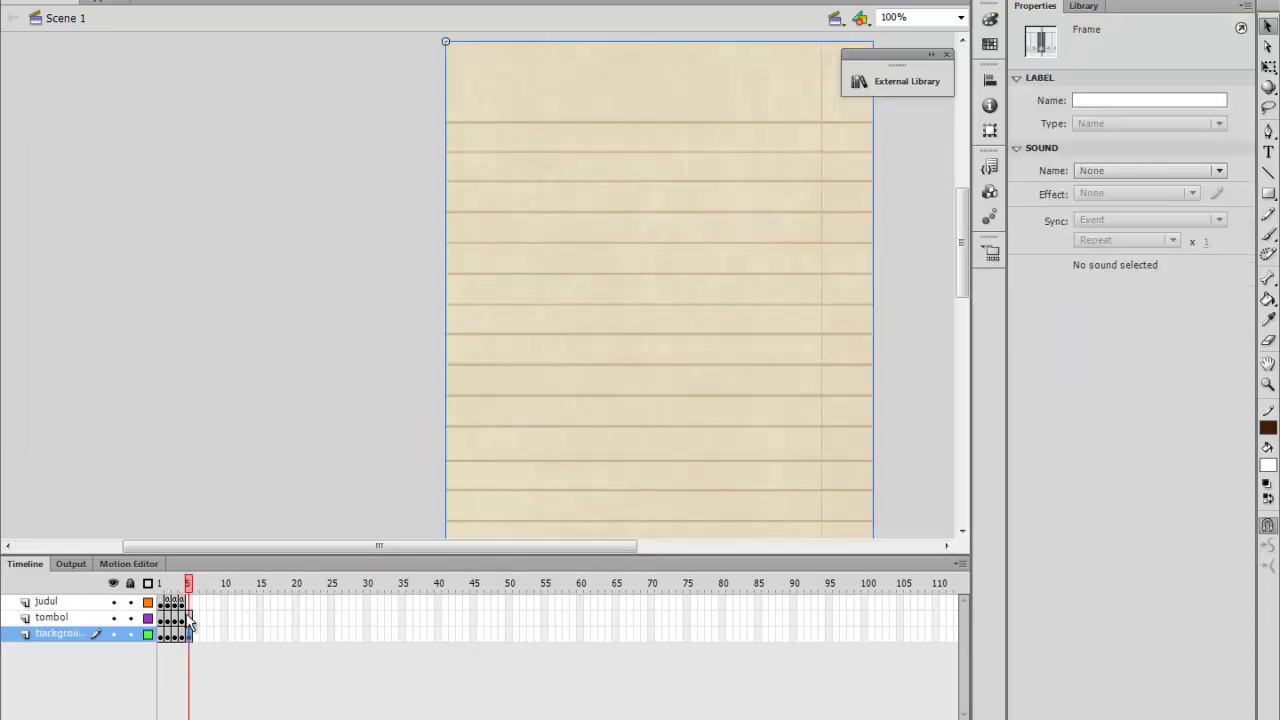
right_click(187, 601)
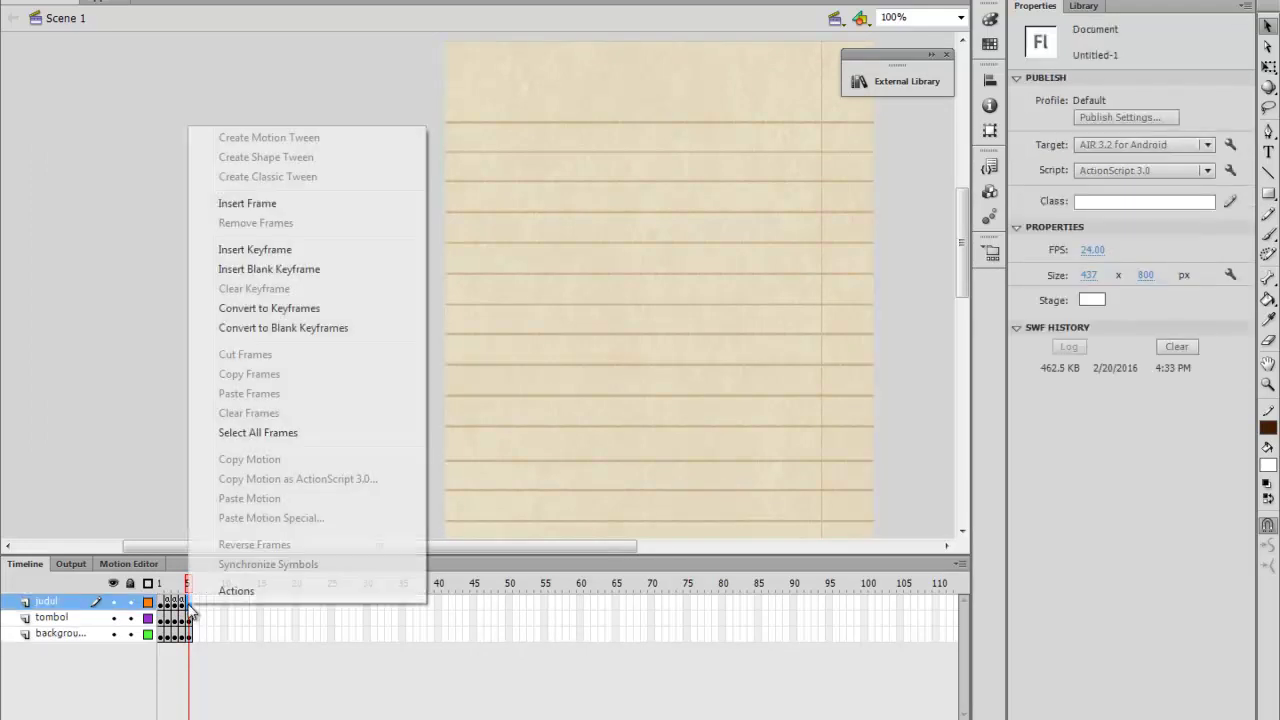
click(250, 269)
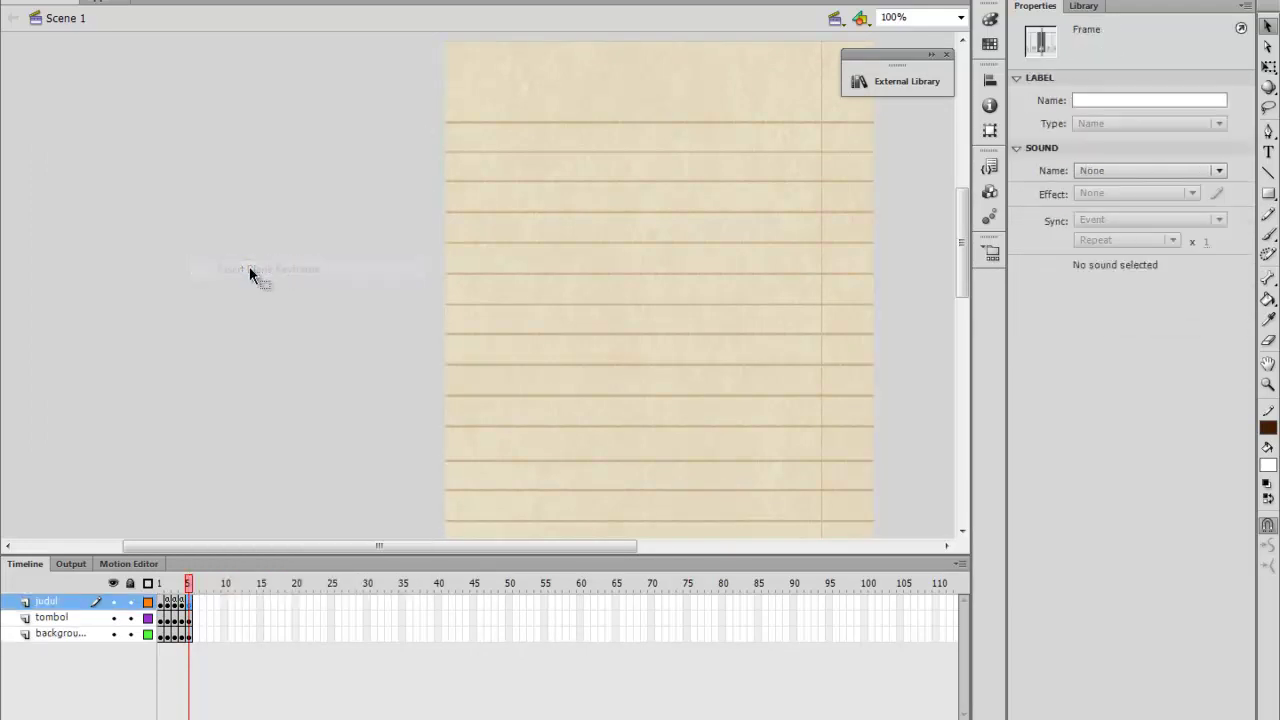
Place a ScrollPane at the paper's top-left and set its width to 437
click(990, 192)
drag(735, 378, 478, 141)
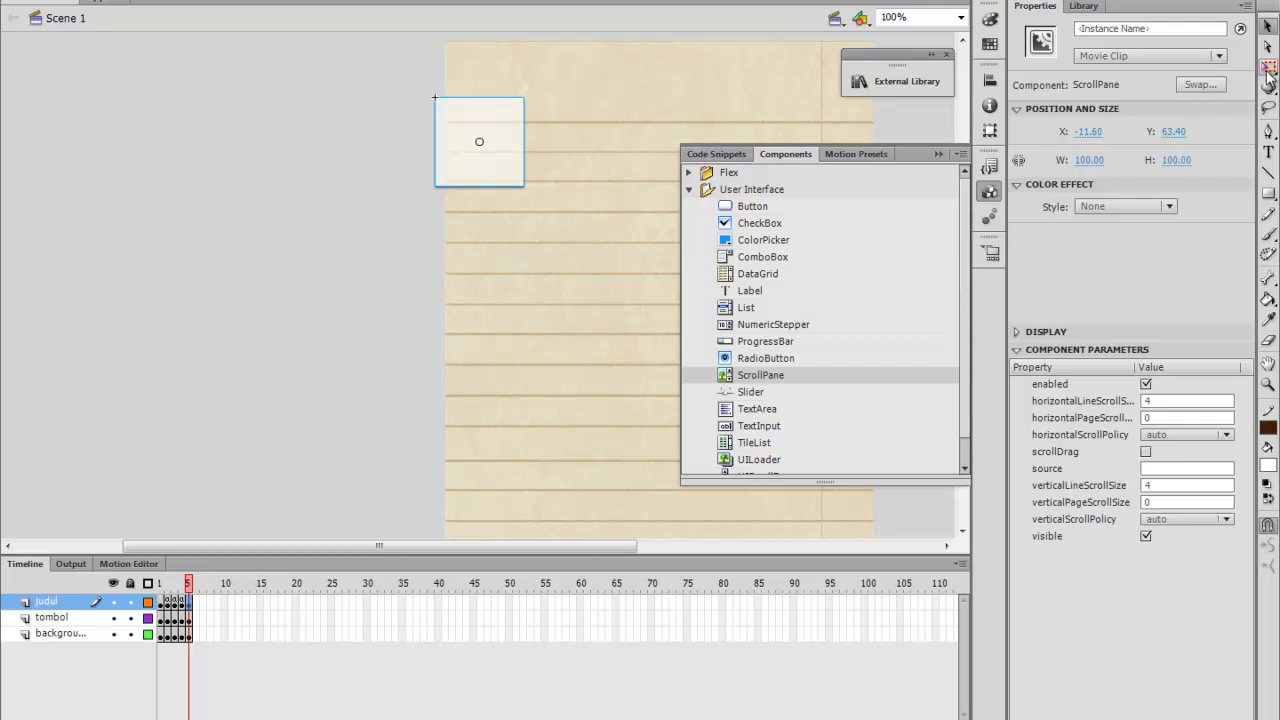
drag(490, 155, 512, 180)
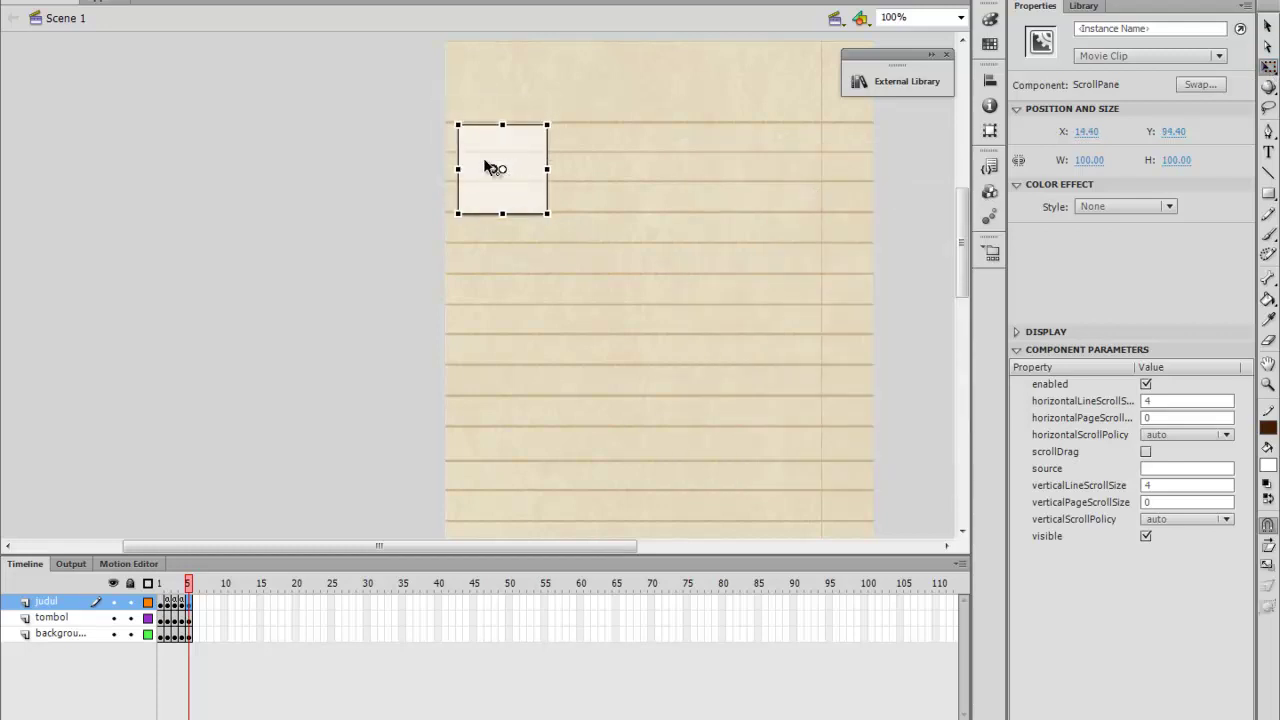
click(1084, 160)
text(3)
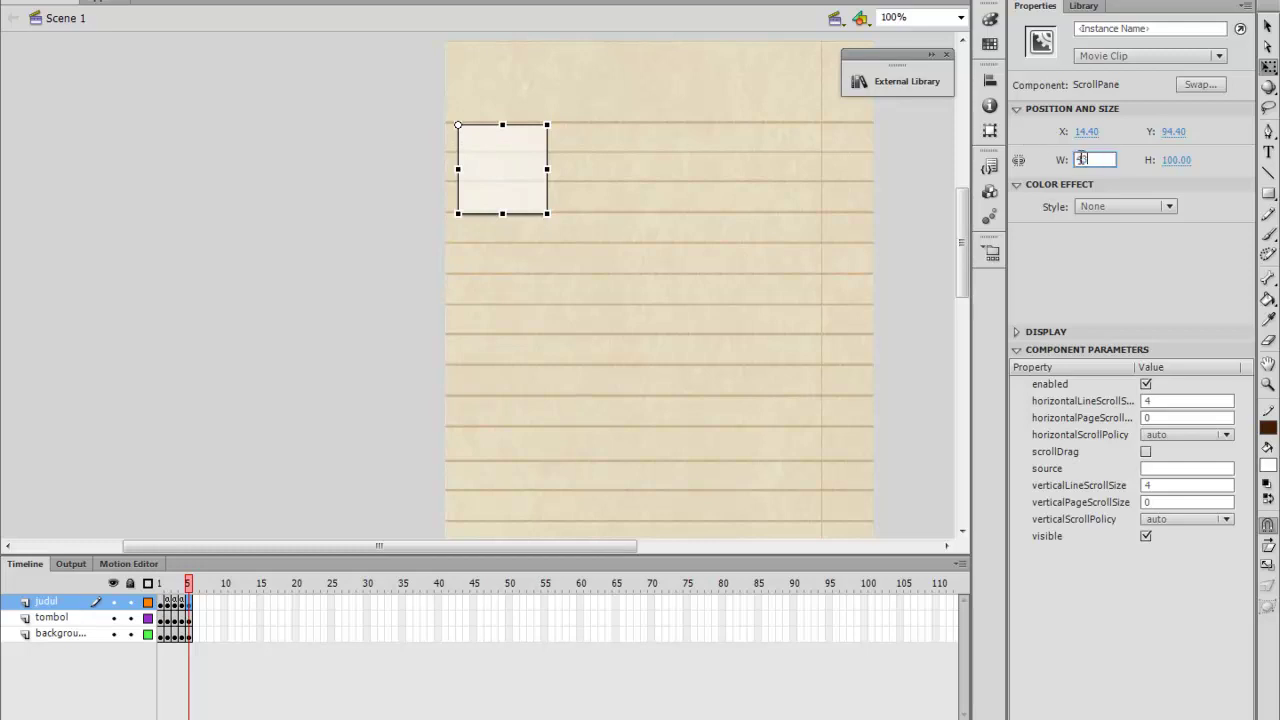
text(37)
key(Return)
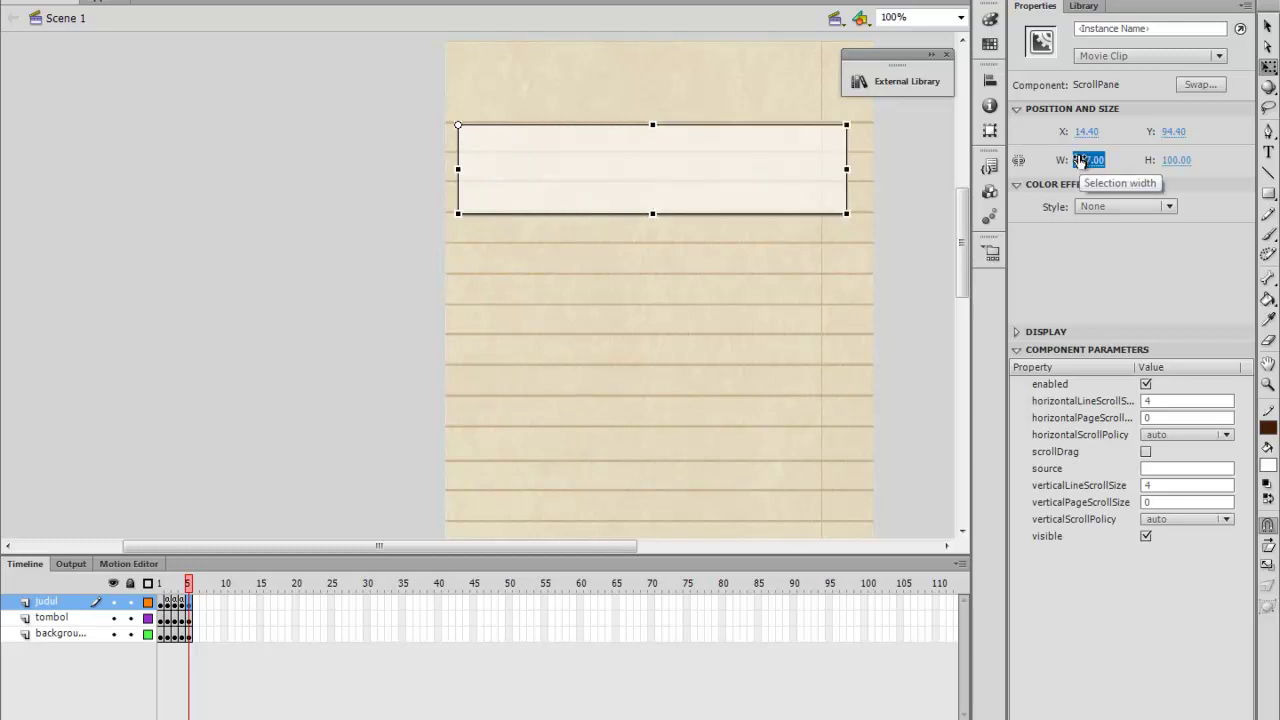
Stretch the ScrollPane to about 650 px tall over the lined paper
drag(784, 165, 789, 159)
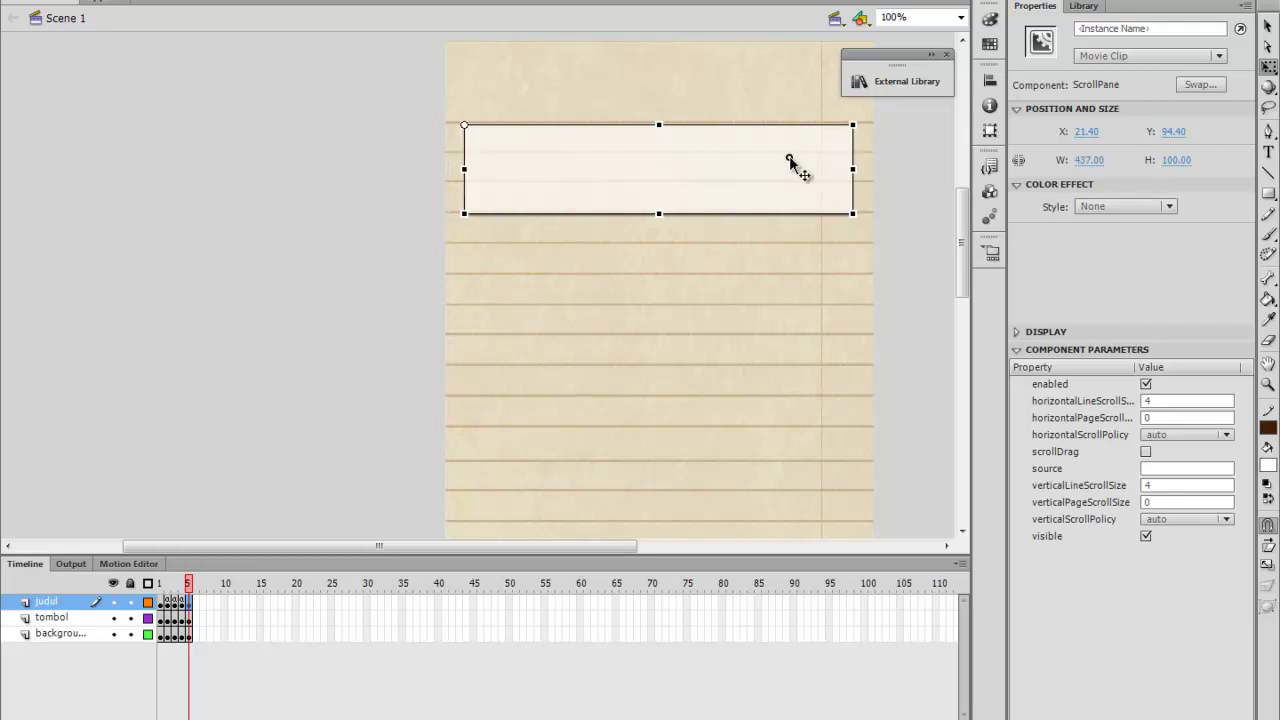
drag(659, 213, 653, 512)
scroll(652, 500, down, 5)
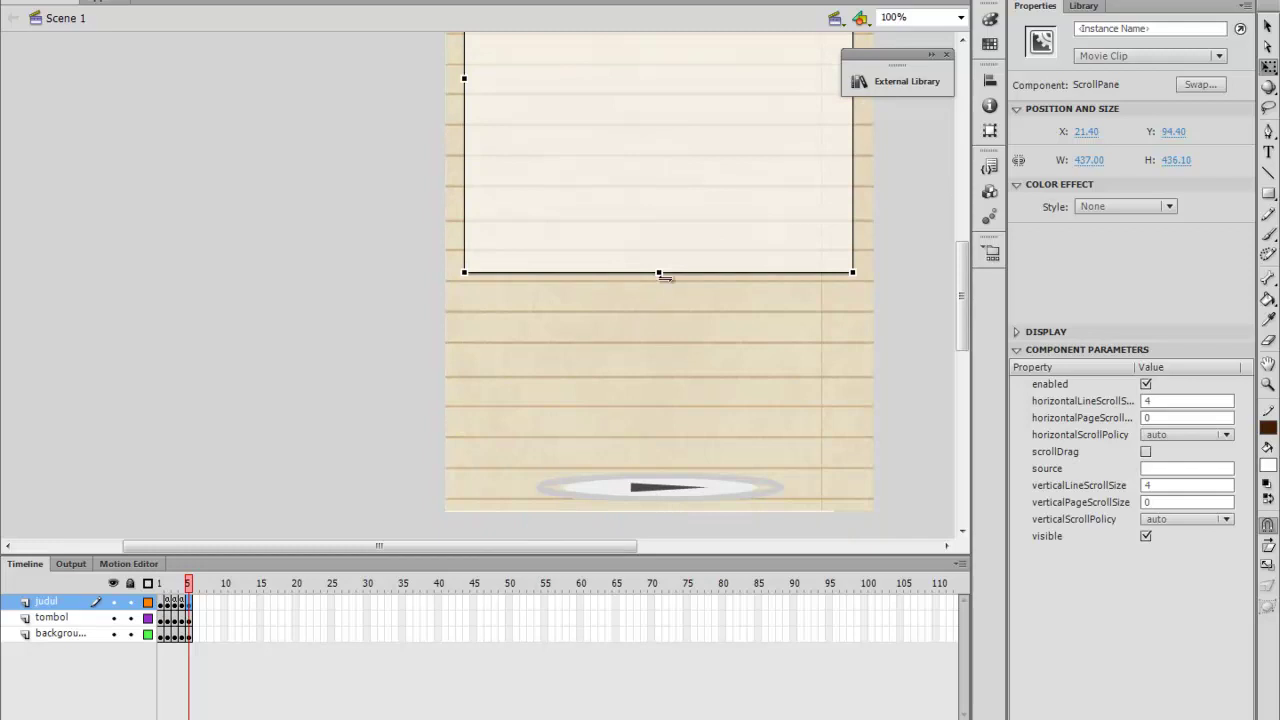
drag(660, 273, 682, 463)
scroll(677, 309, up, 5)
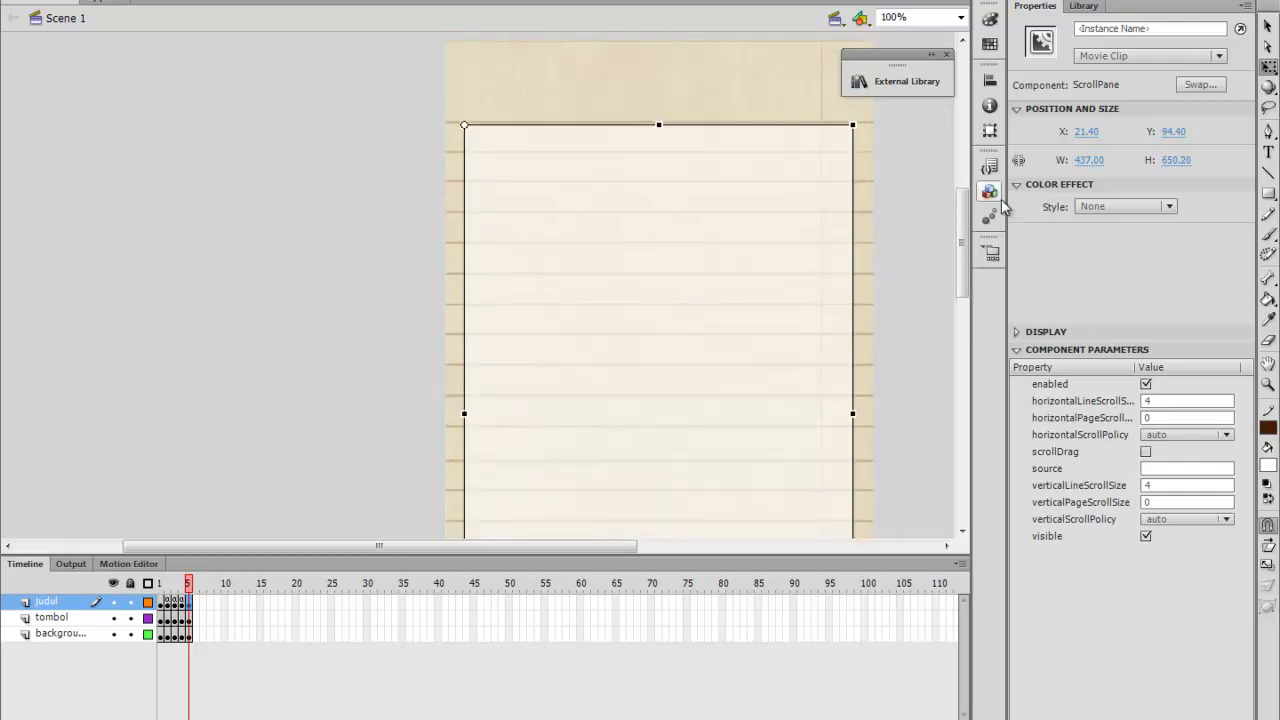
click(1268, 192)
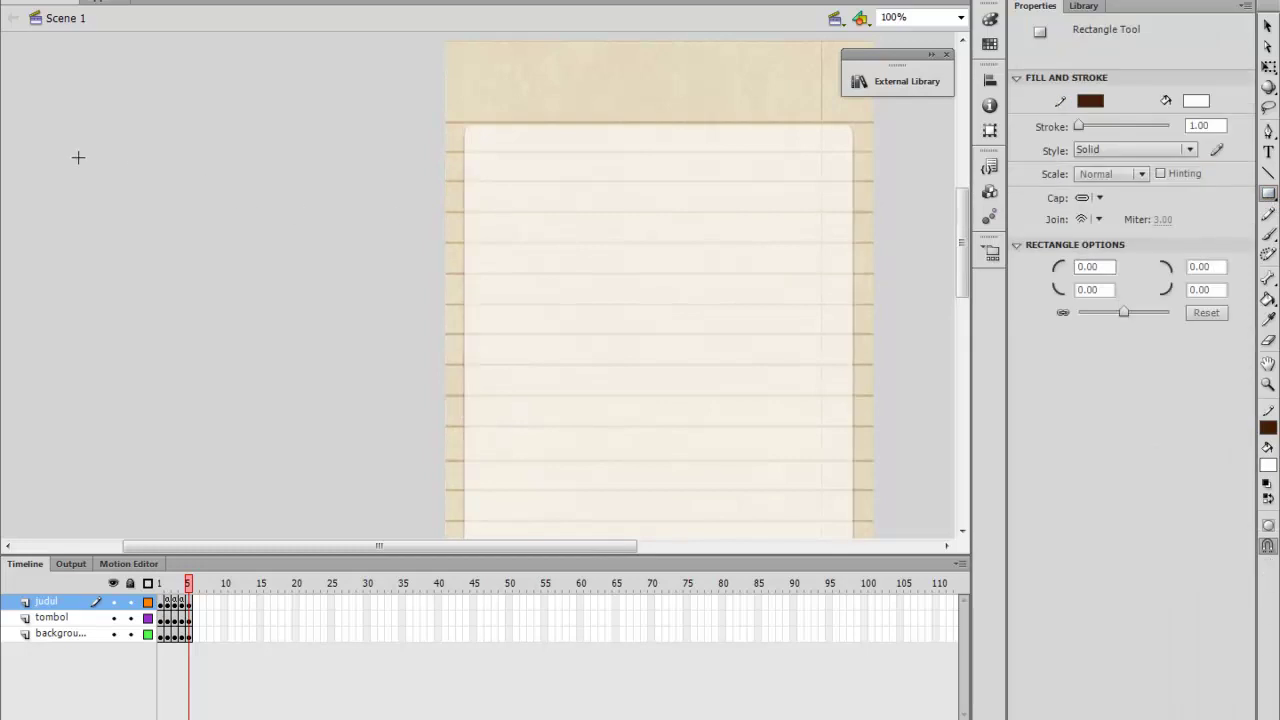
Draw a long 403×41 white rectangle beside the stage and remove its outline
drag(56, 138, 416, 176)
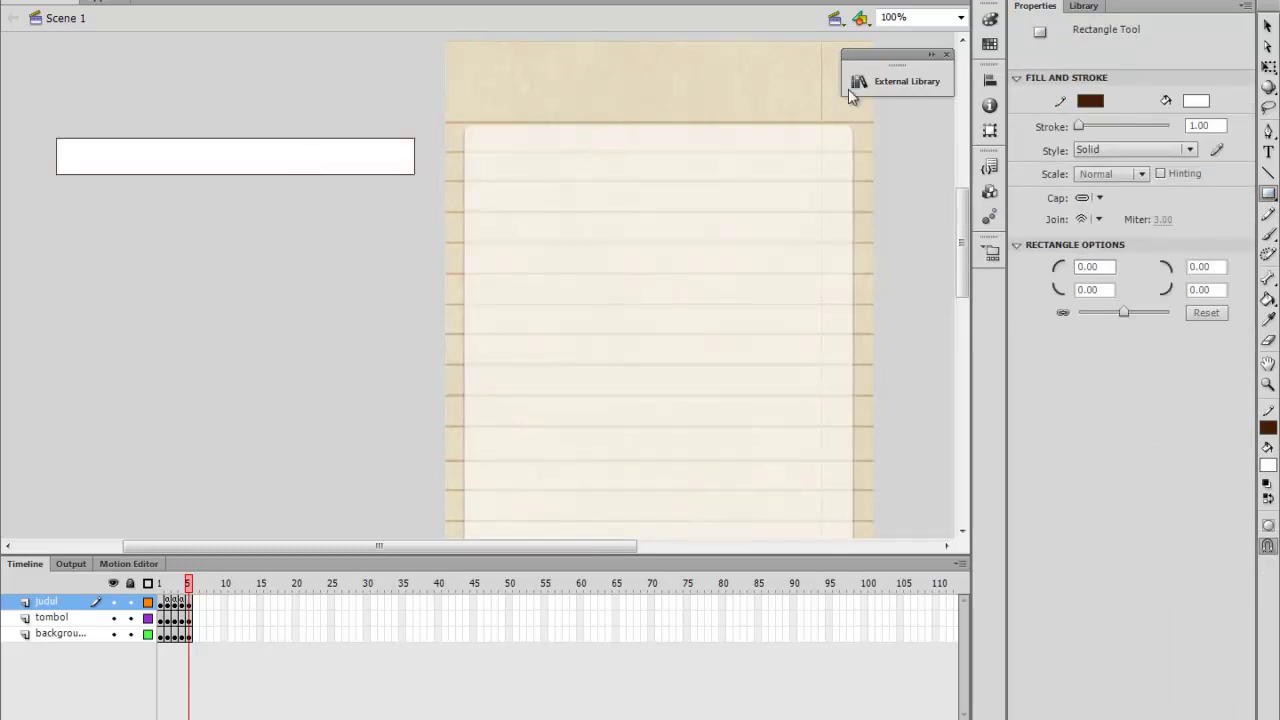
click(1268, 25)
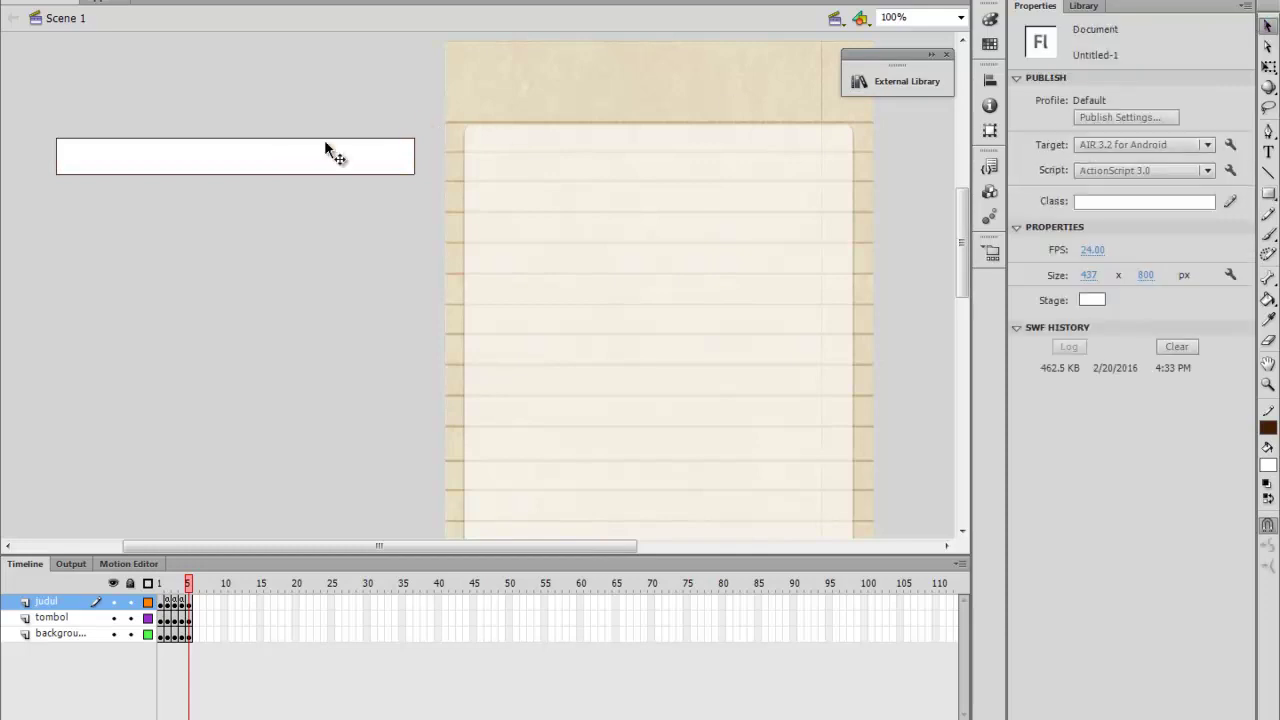
drag(280, 163, 280, 236)
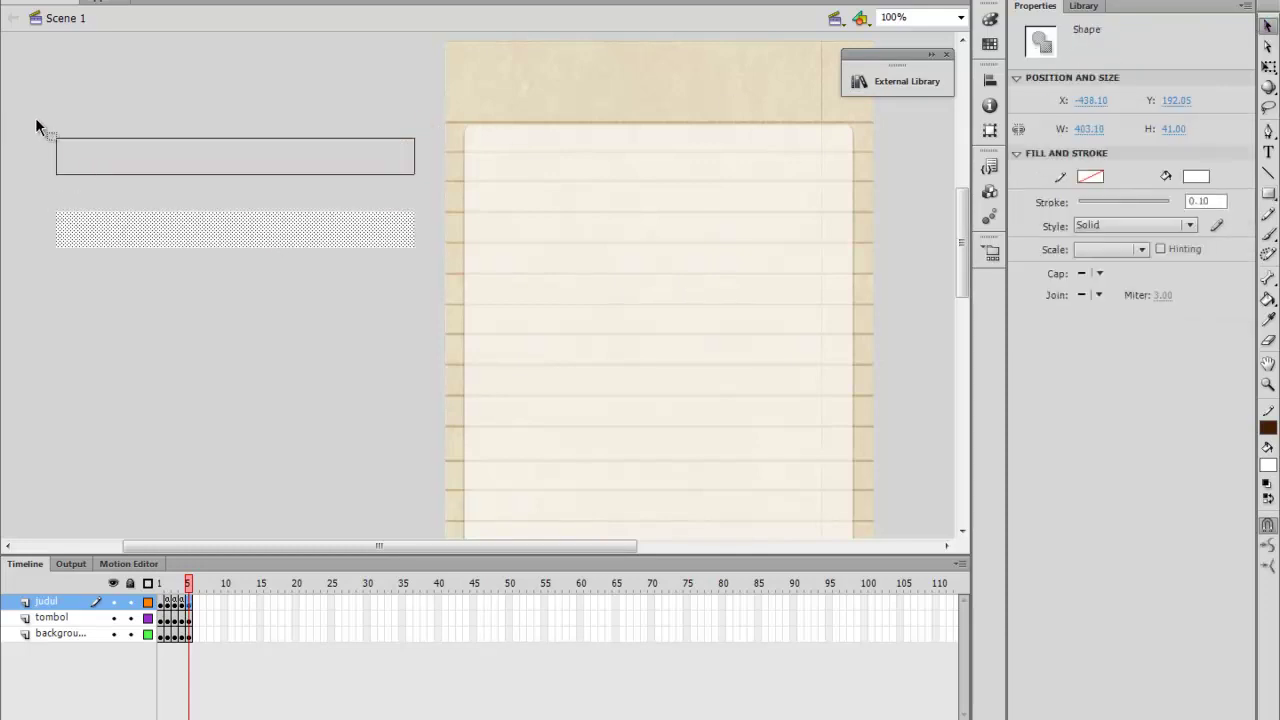
drag(30, 116, 431, 188)
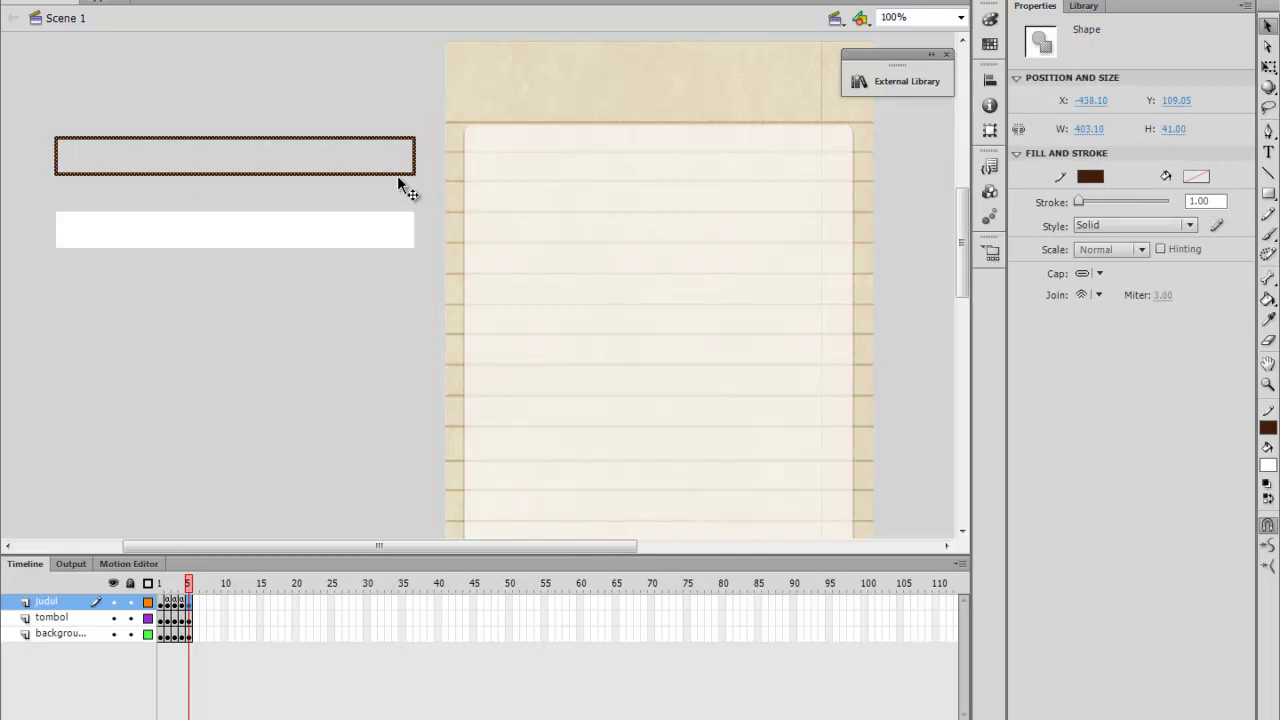
click(405, 190)
drag(233, 214, 234, 164)
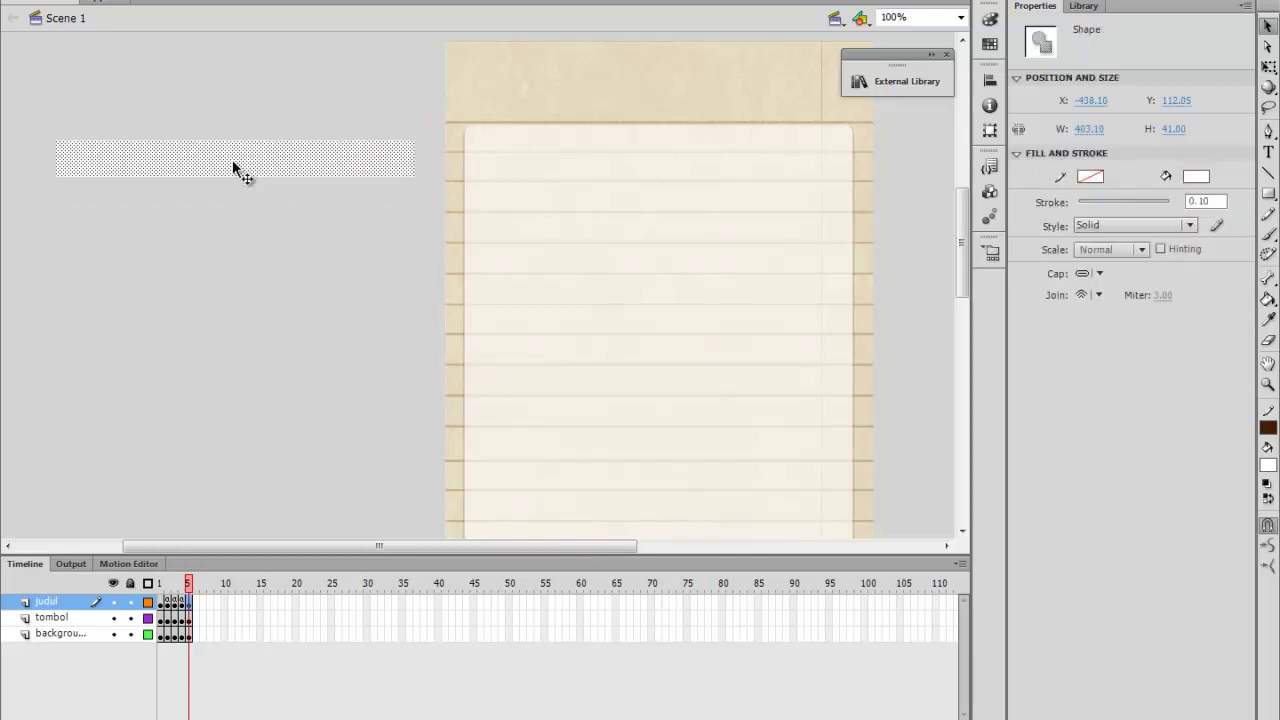
Convert the white rectangle into a movie clip symbol named gb
right_click(178, 160)
click(224, 22)
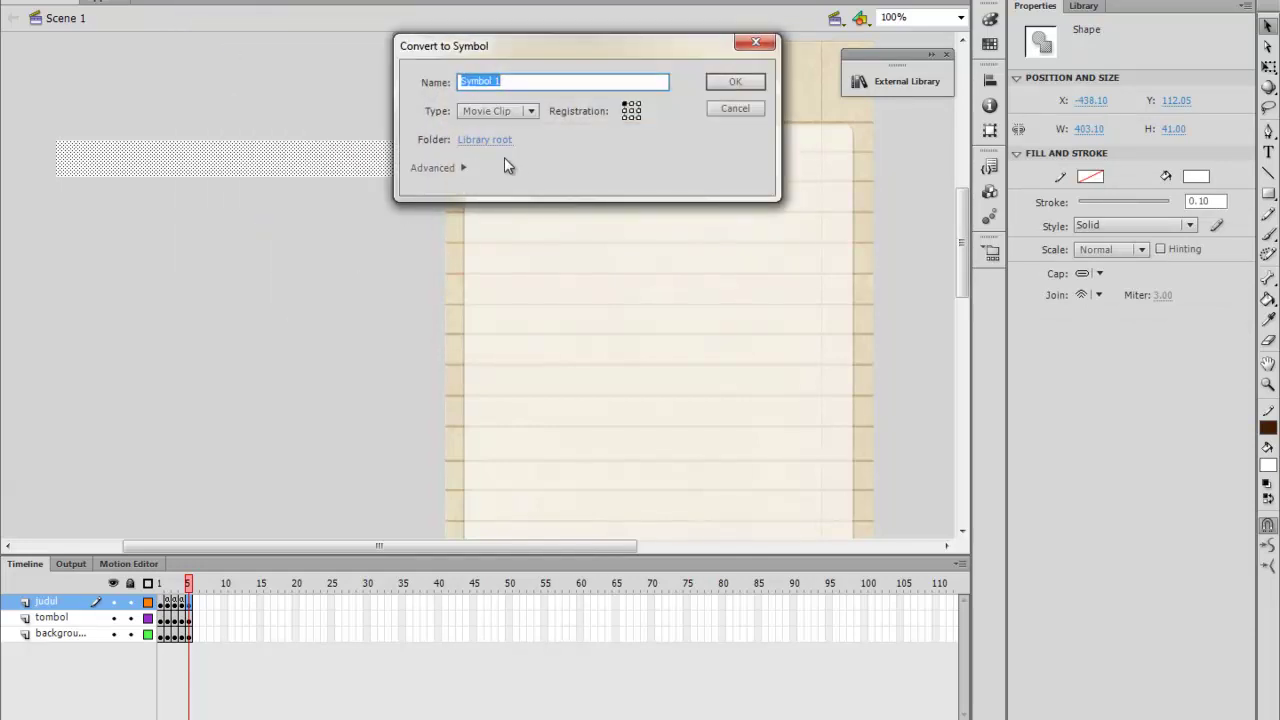
text(gb)
key(Return)
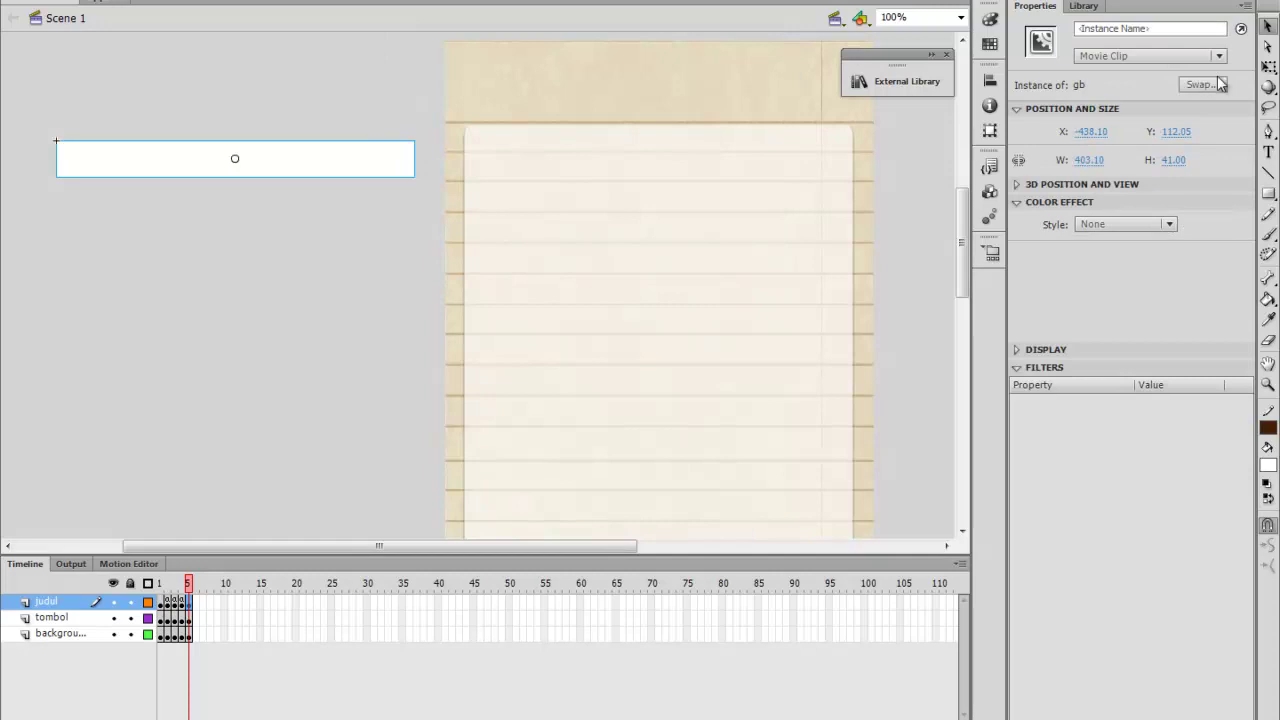
Inside the gb symbol, stretch the white rectangle taller
double_click(285, 171)
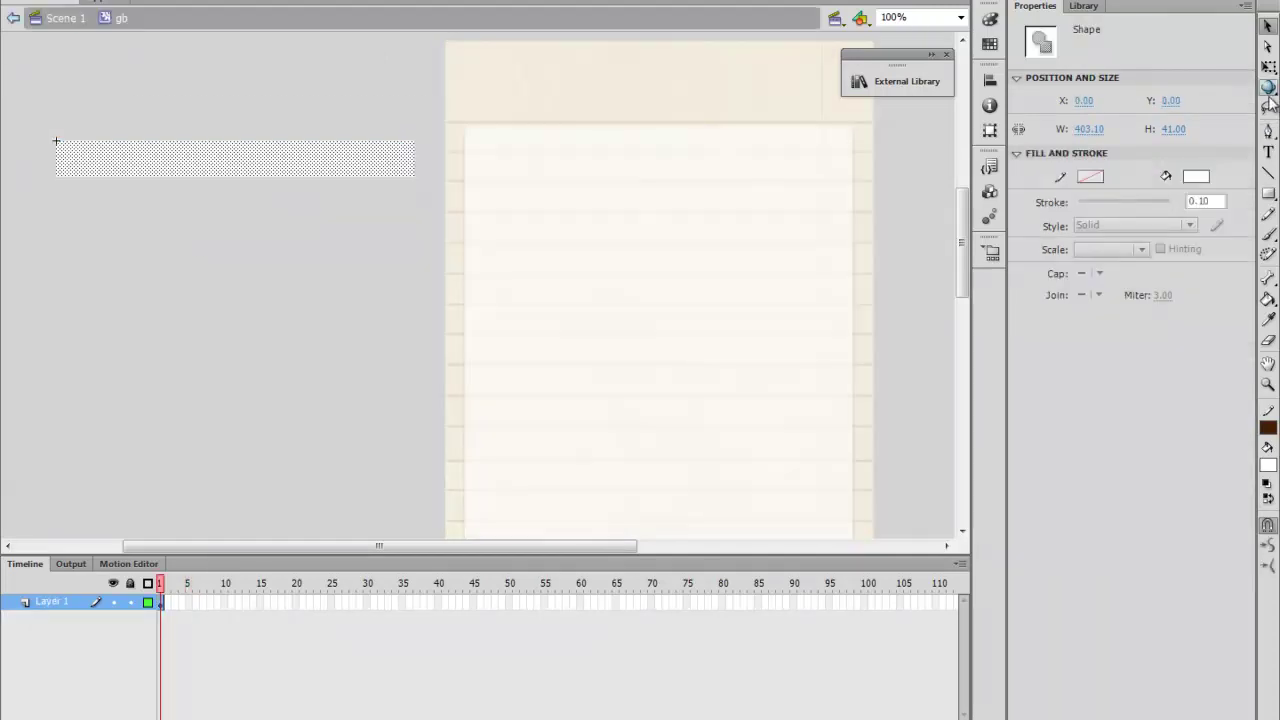
click(1268, 66)
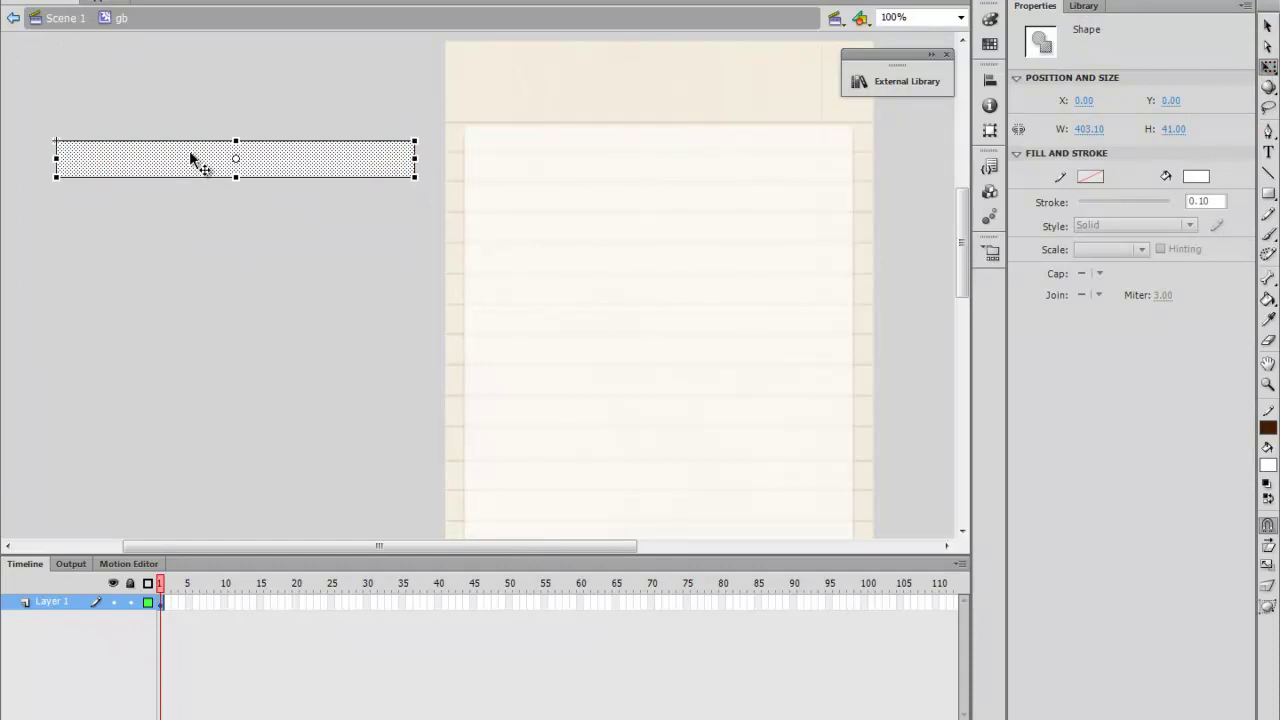
drag(243, 379, 243, 505)
scroll(241, 313, down, 5)
drag(236, 226, 278, 519)
scroll(278, 505, down, 3)
drag(237, 358, 251, 511)
scroll(263, 466, up, 7)
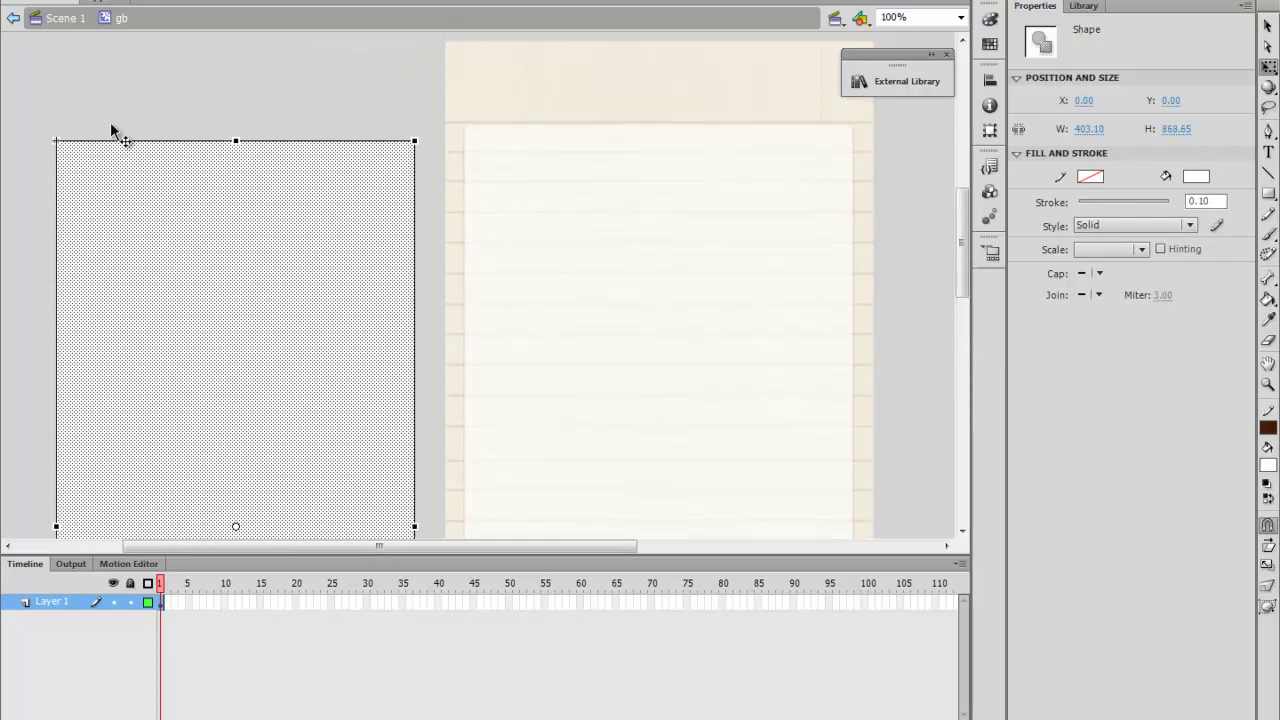
Import the photo 20130918_195302 to the stage
click(45, 2)
key(Escape)
click(45, 2)
mouse_move(99, 246)
click(358, 245)
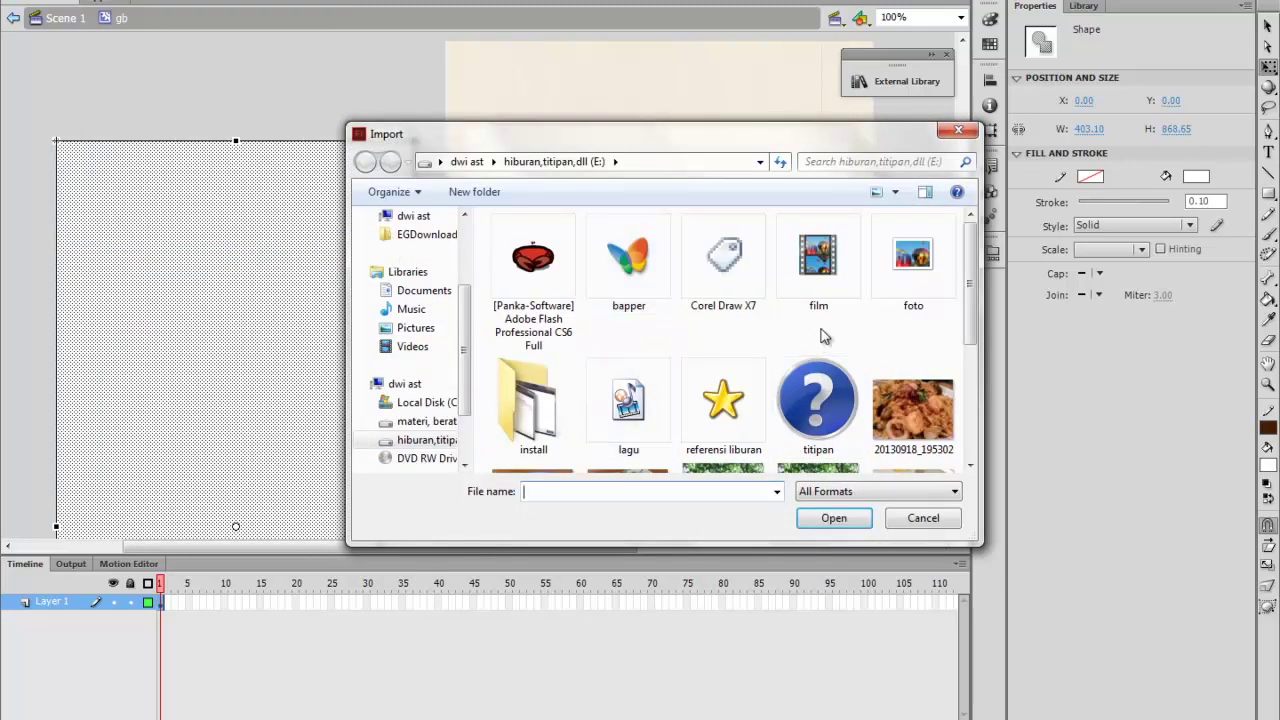
scroll(827, 326, down, 5)
scroll(888, 294, up, 3)
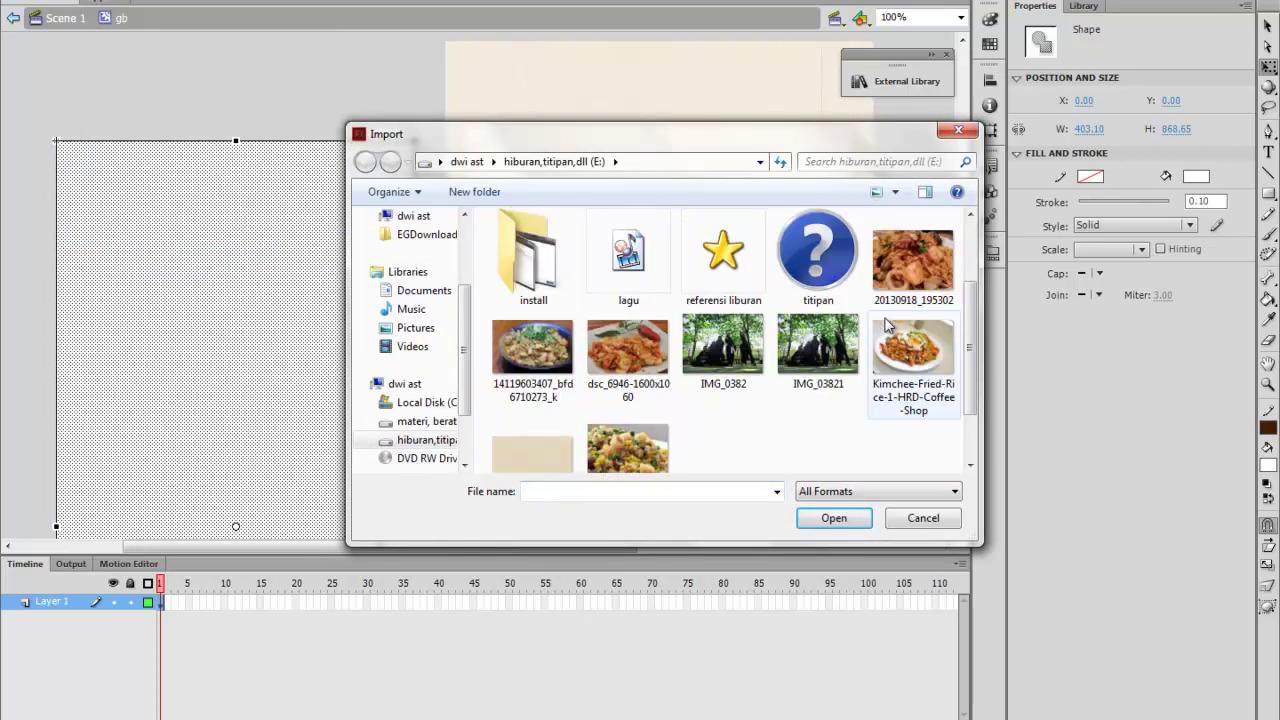
click(912, 265)
click(834, 518)
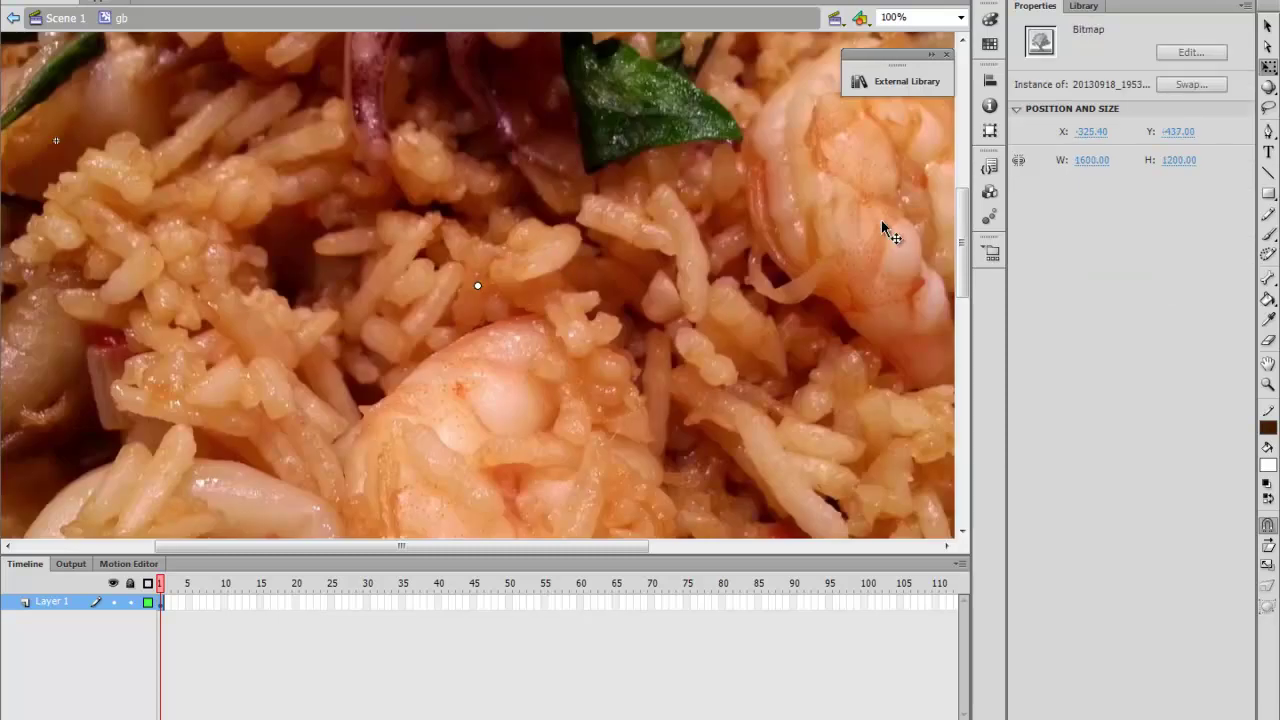
Scale the photo proportionally to 282 × 211.5 and place it at the page's top-left
click(1019, 162)
drag(1105, 164, 211, 152)
drag(206, 103, 643, 497)
drag(1088, 160, 850, 210)
drag(351, 238, 262, 292)
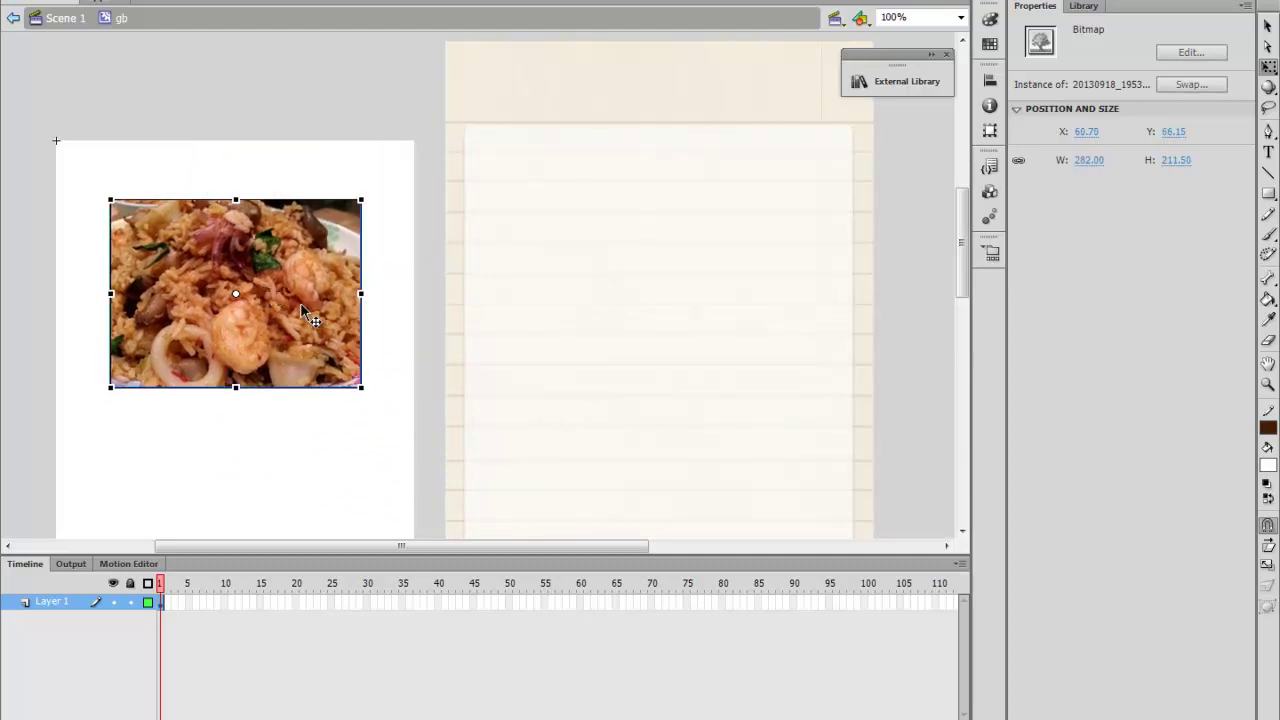
scroll(305, 312, down, 3)
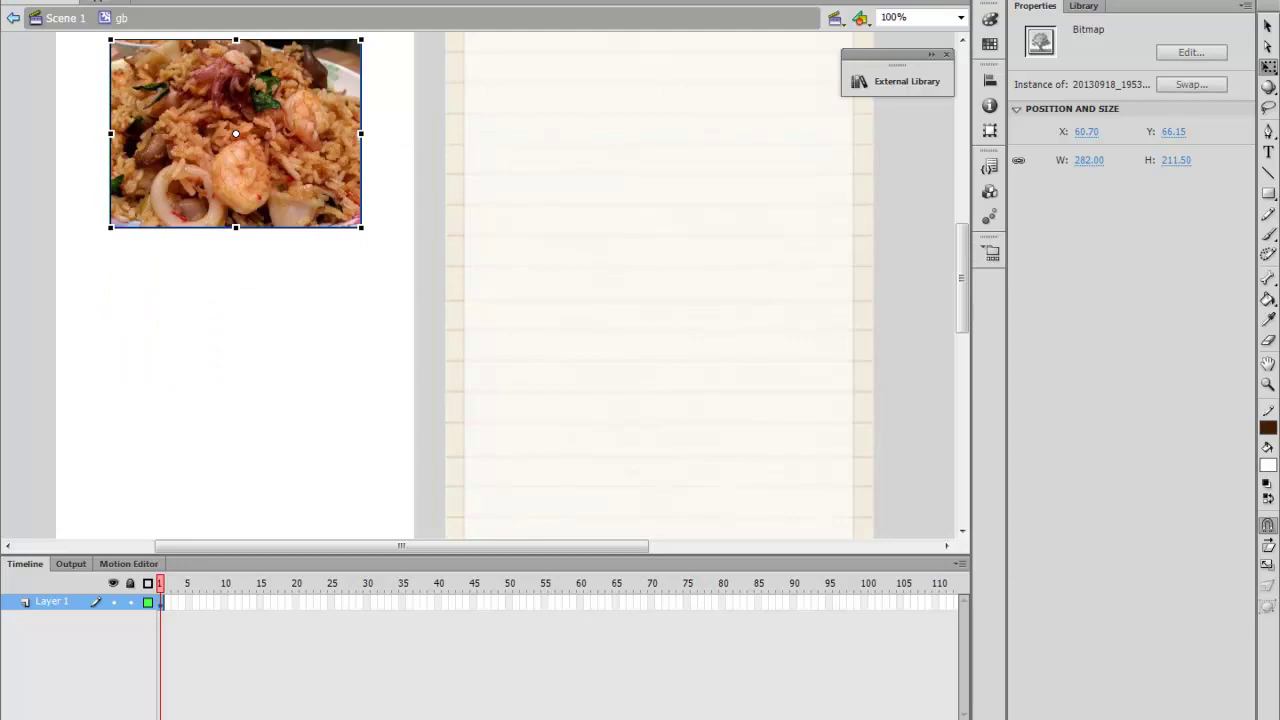
click(48, 1)
mouse_move(150, 247)
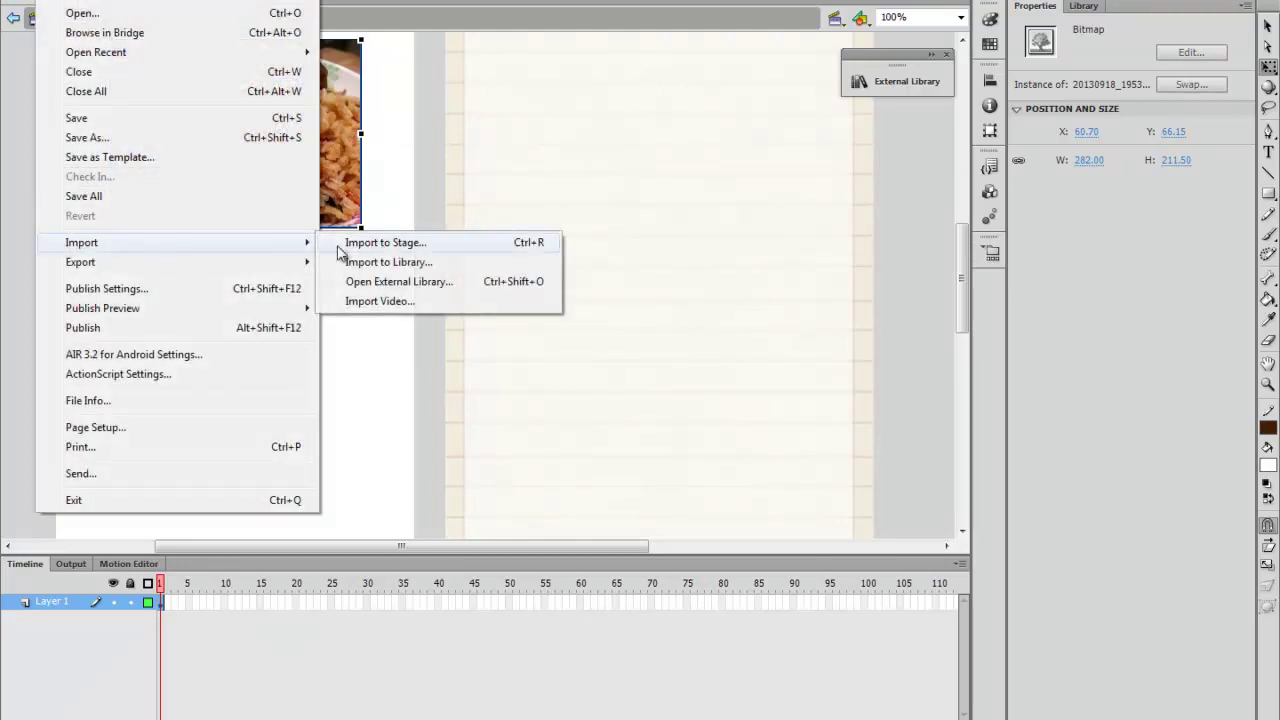
click(350, 244)
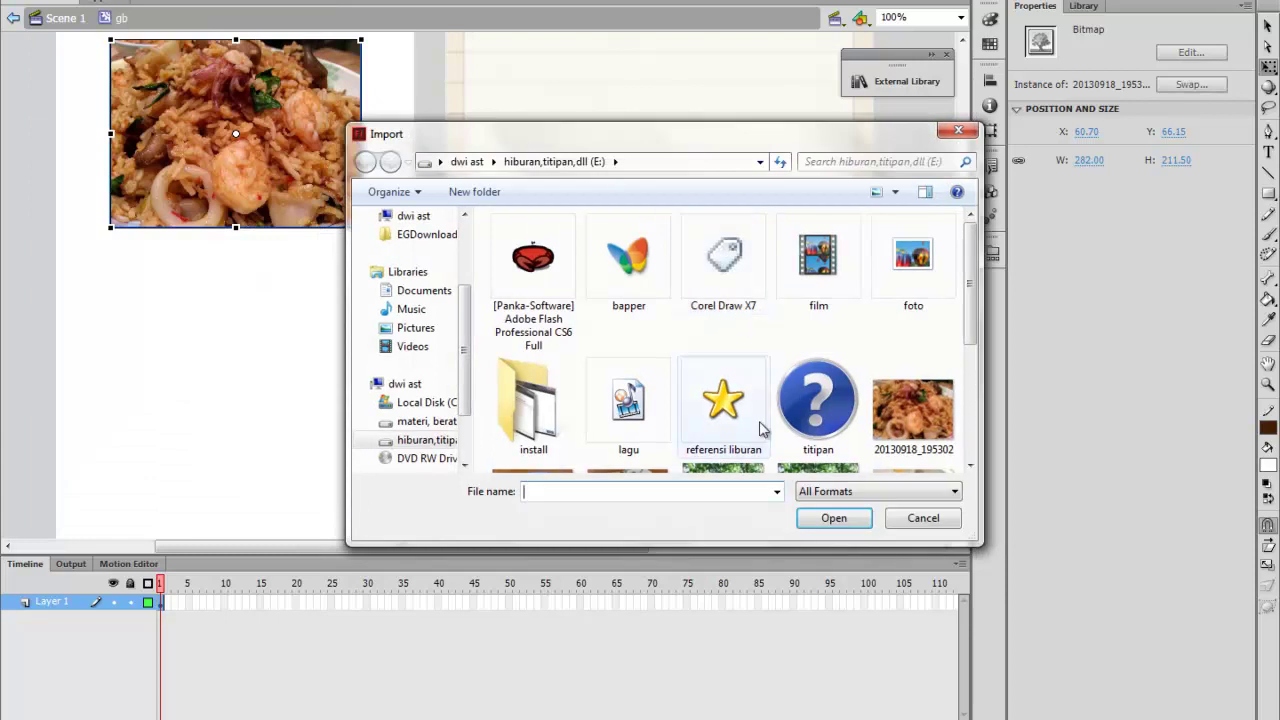
scroll(777, 343, down, 3)
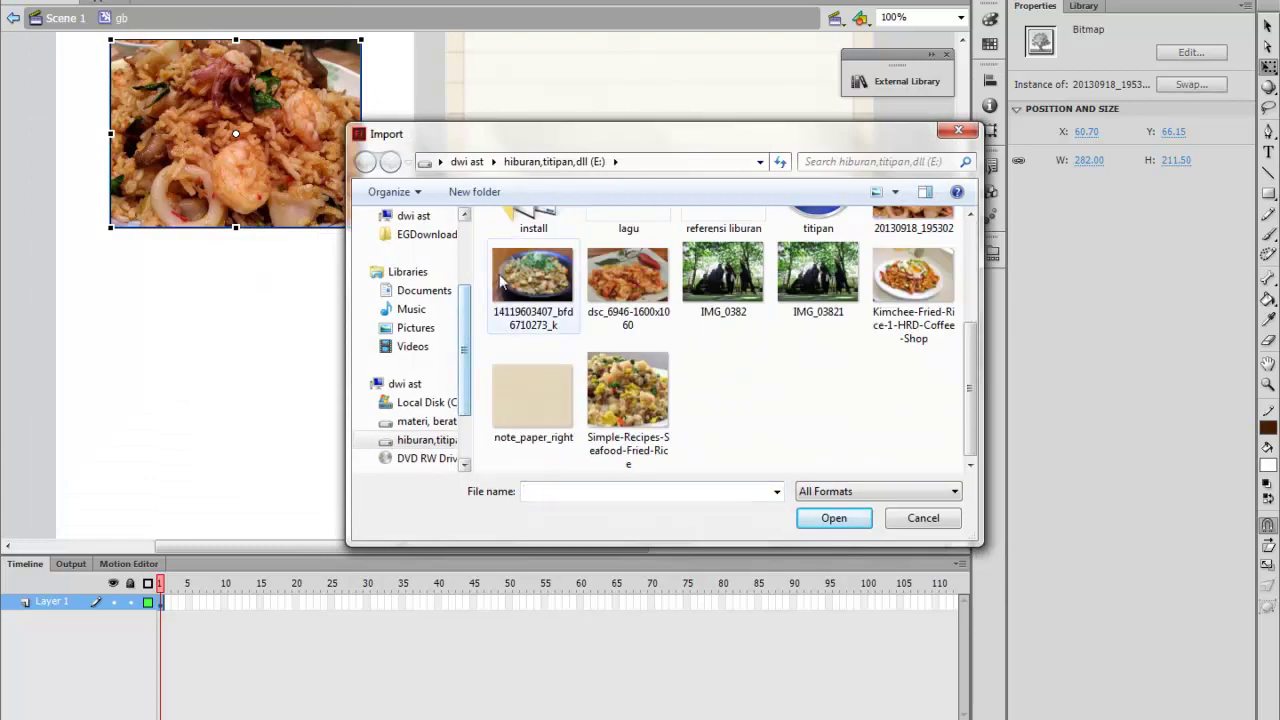
click(540, 290)
click(830, 517)
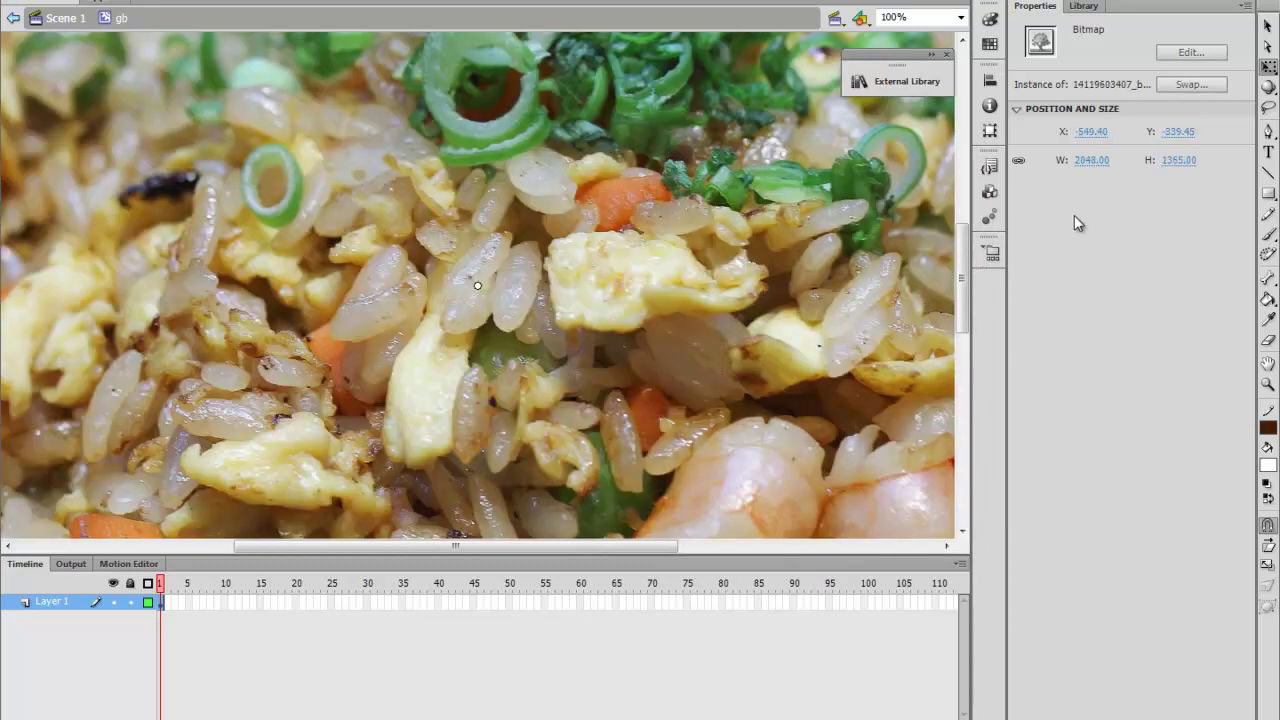
Scale the rice-bowl photo to about 314 wide and line it up under the seafood photo
drag(1097, 160, 1030, 160)
drag(161, 174, 638, 458)
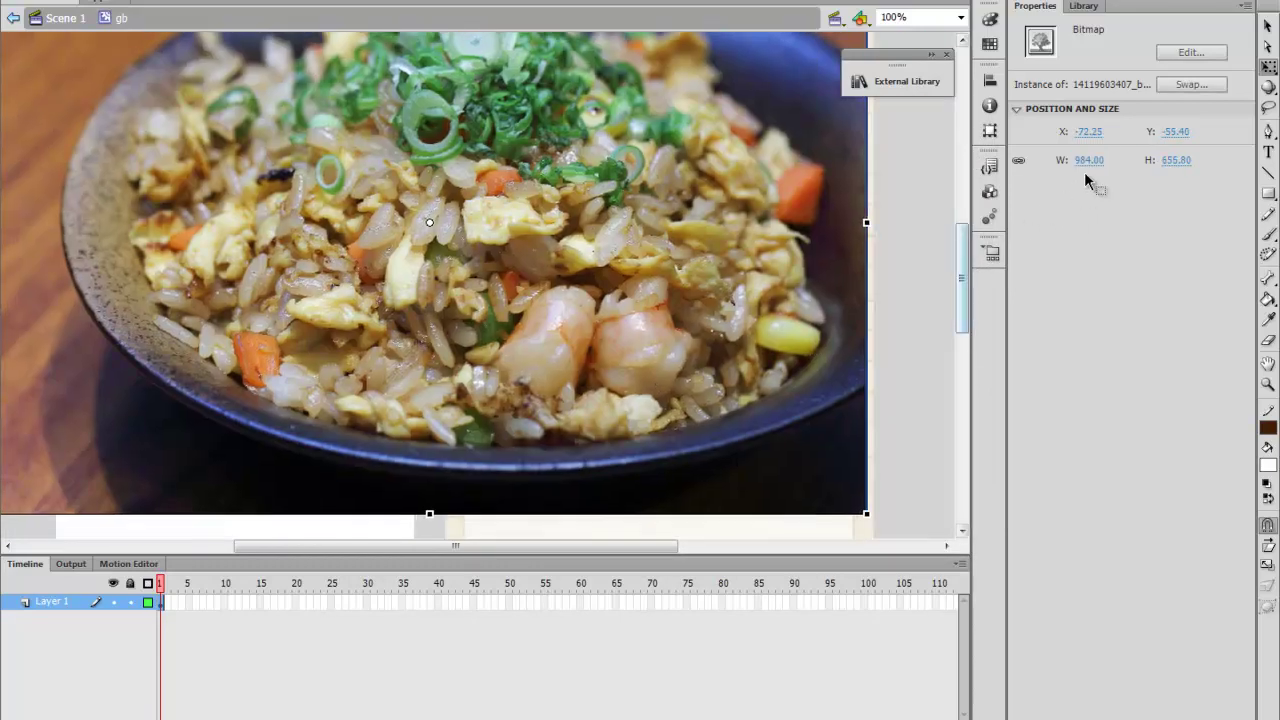
drag(1097, 167, 385, 170)
drag(247, 140, 300, 397)
drag(1094, 163, 1047, 170)
drag(260, 329, 292, 364)
Stretch the white background rectangle down to 1210.8 tall
scroll(355, 358, down, 3)
scroll(355, 362, down, 2)
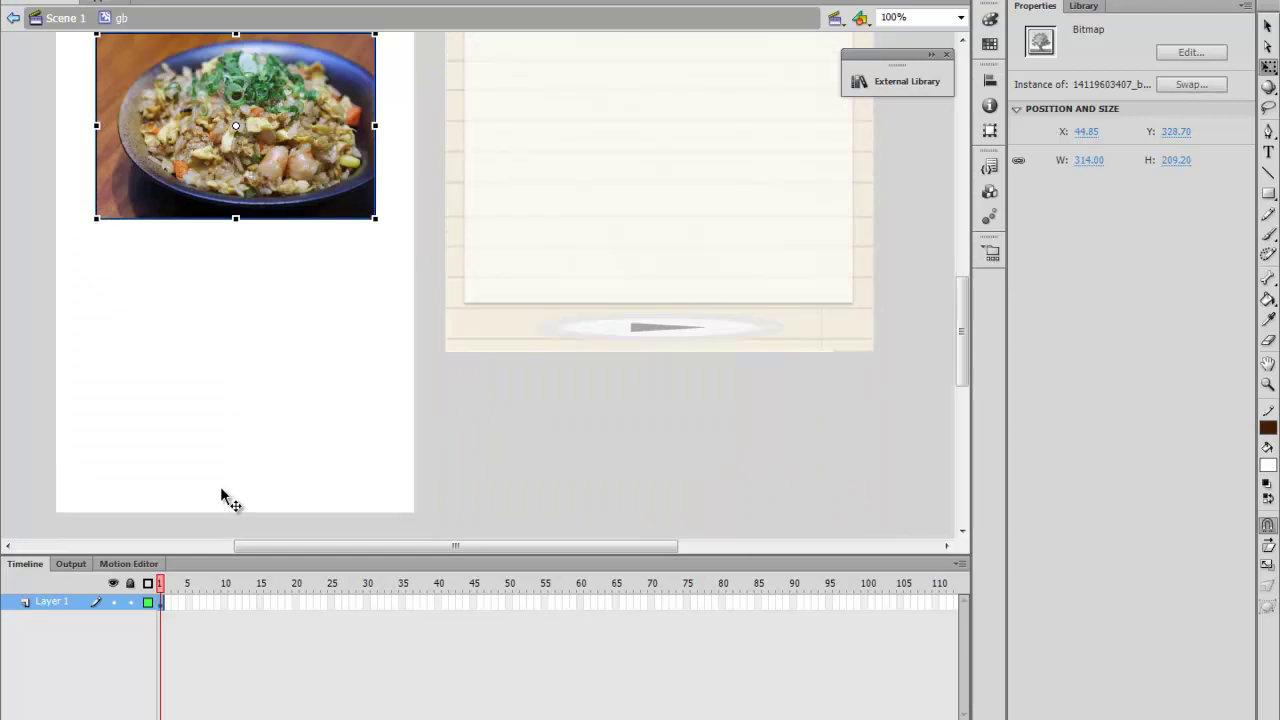
click(222, 497)
scroll(238, 508, down, 3)
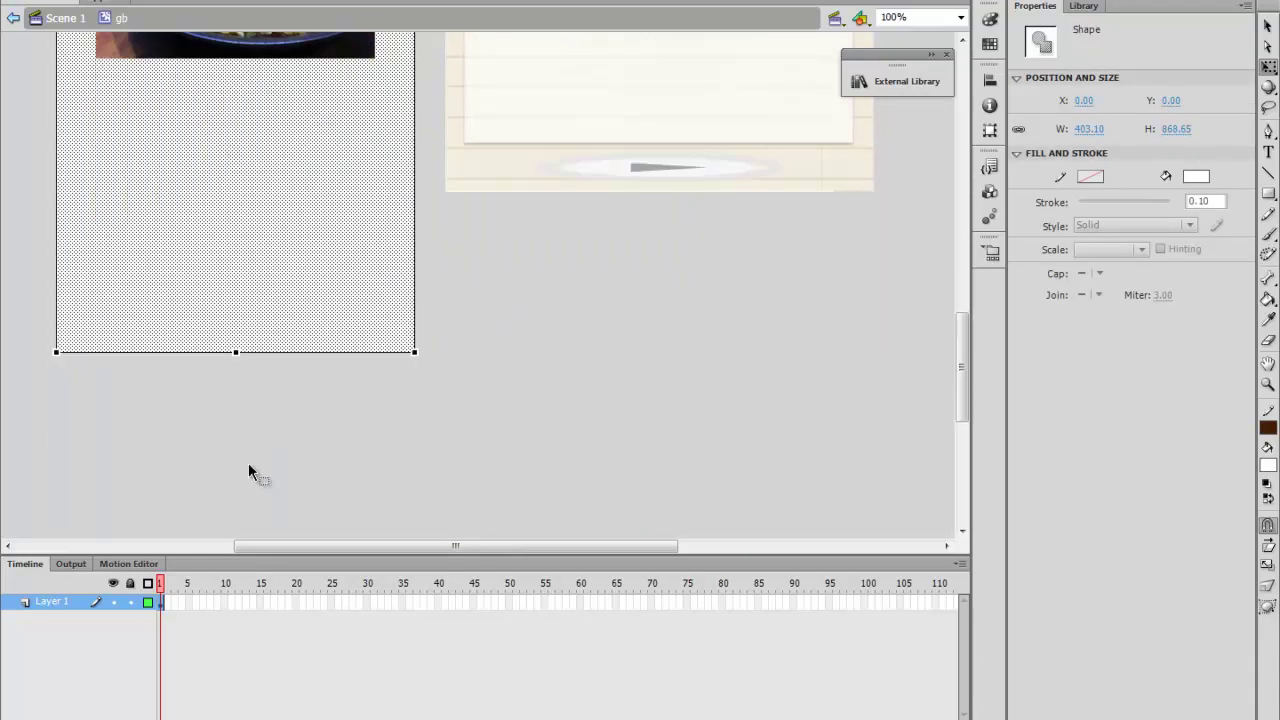
drag(238, 354, 249, 497)
scroll(246, 325, down, 4)
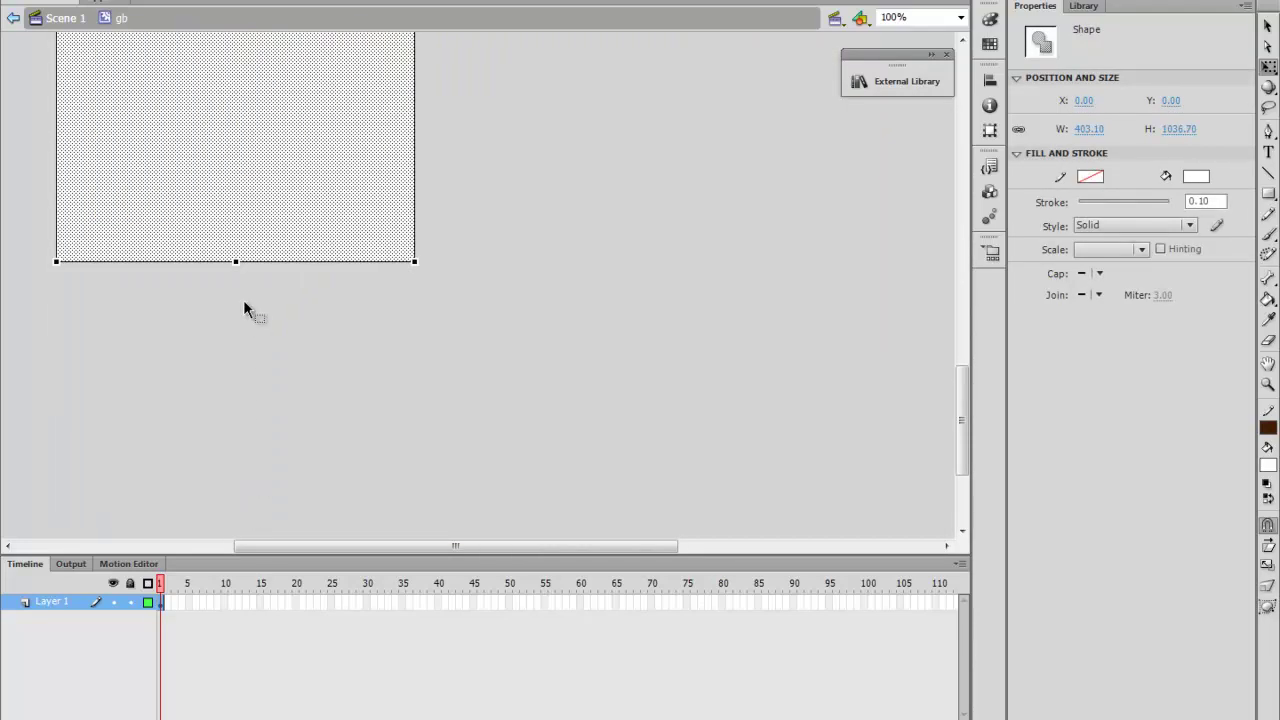
drag(235, 265, 240, 414)
scroll(246, 417, up, 10)
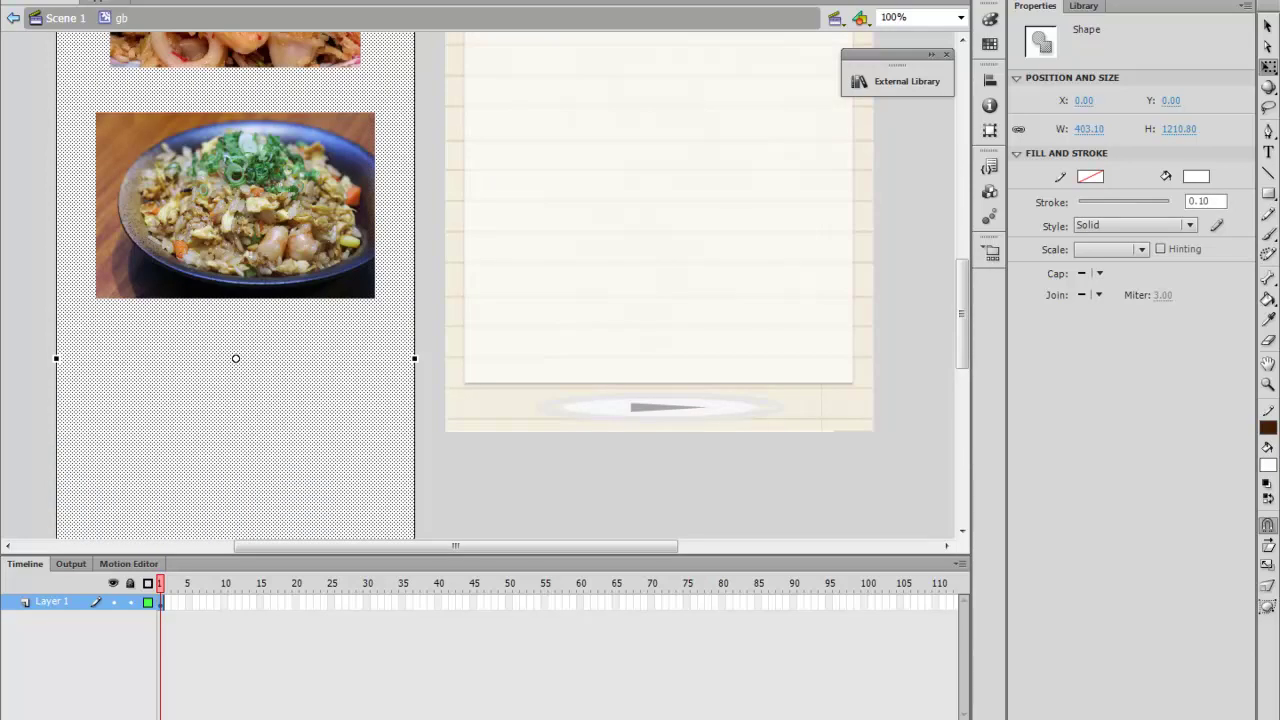
Start an Import to Stage for a third photo
key(alt+f)
mouse_move(152, 250)
click(362, 242)
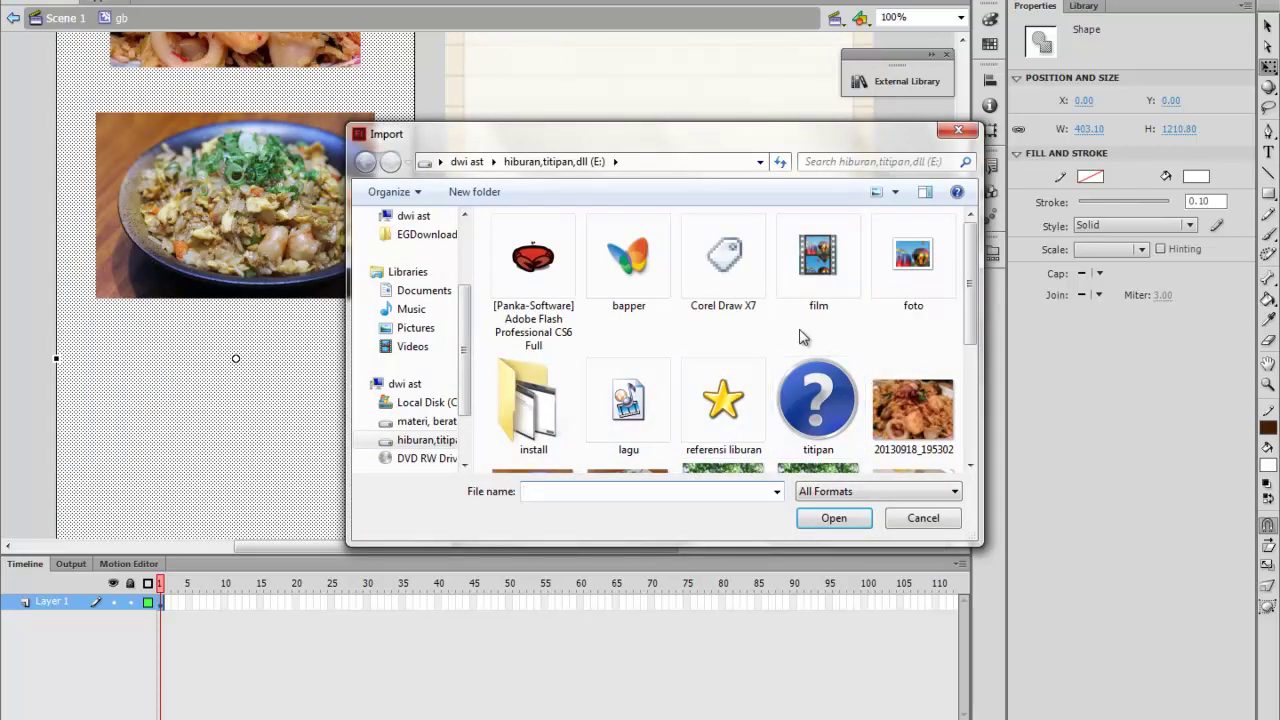
Import dsc_6946-1600x1060, scale it to 318 × 210.65 and place it below the bowl photo
scroll(810, 420, down, 3)
click(619, 296)
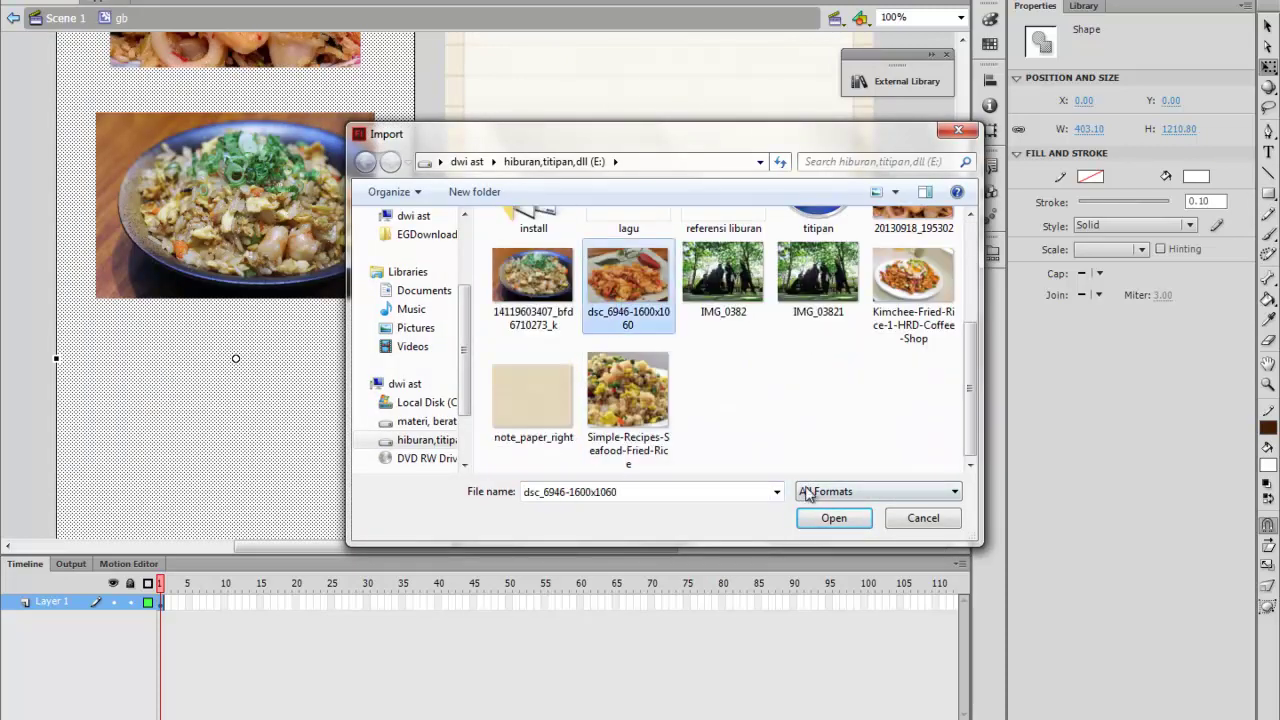
click(834, 518)
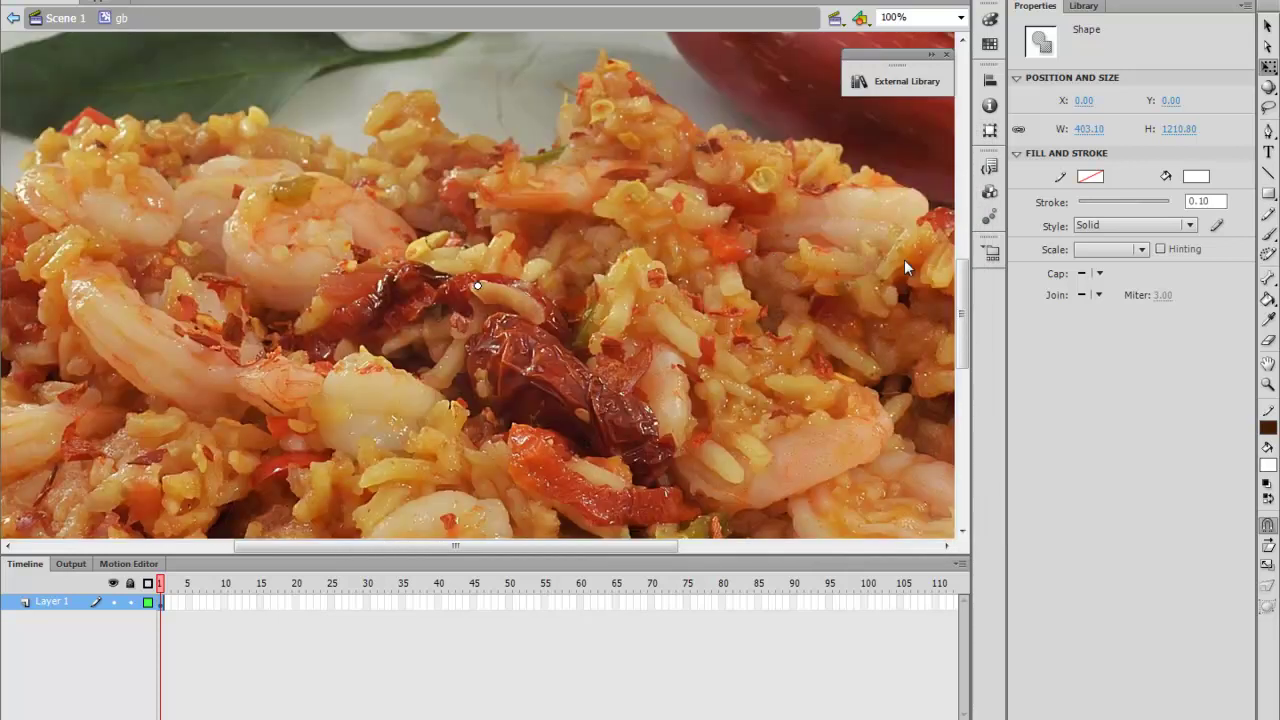
click(1090, 160)
drag(540, 180, 737, 450)
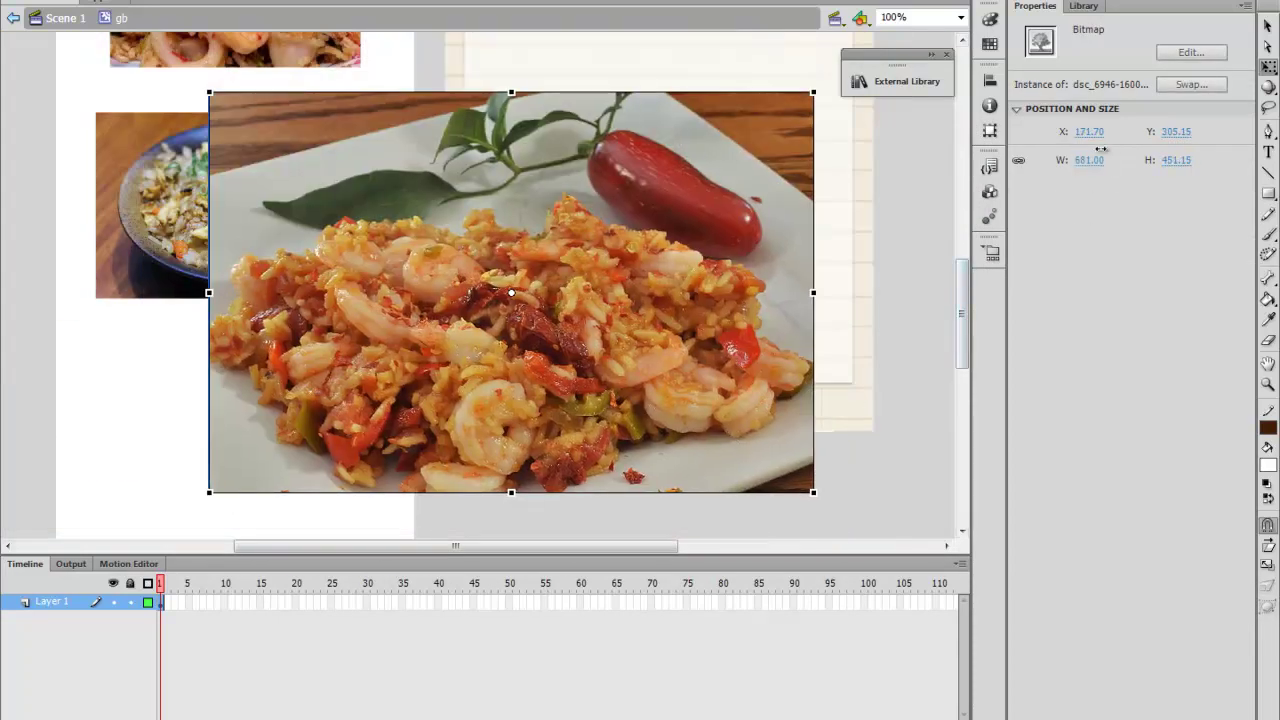
drag(1093, 158, 818, 210)
drag(325, 143, 220, 389)
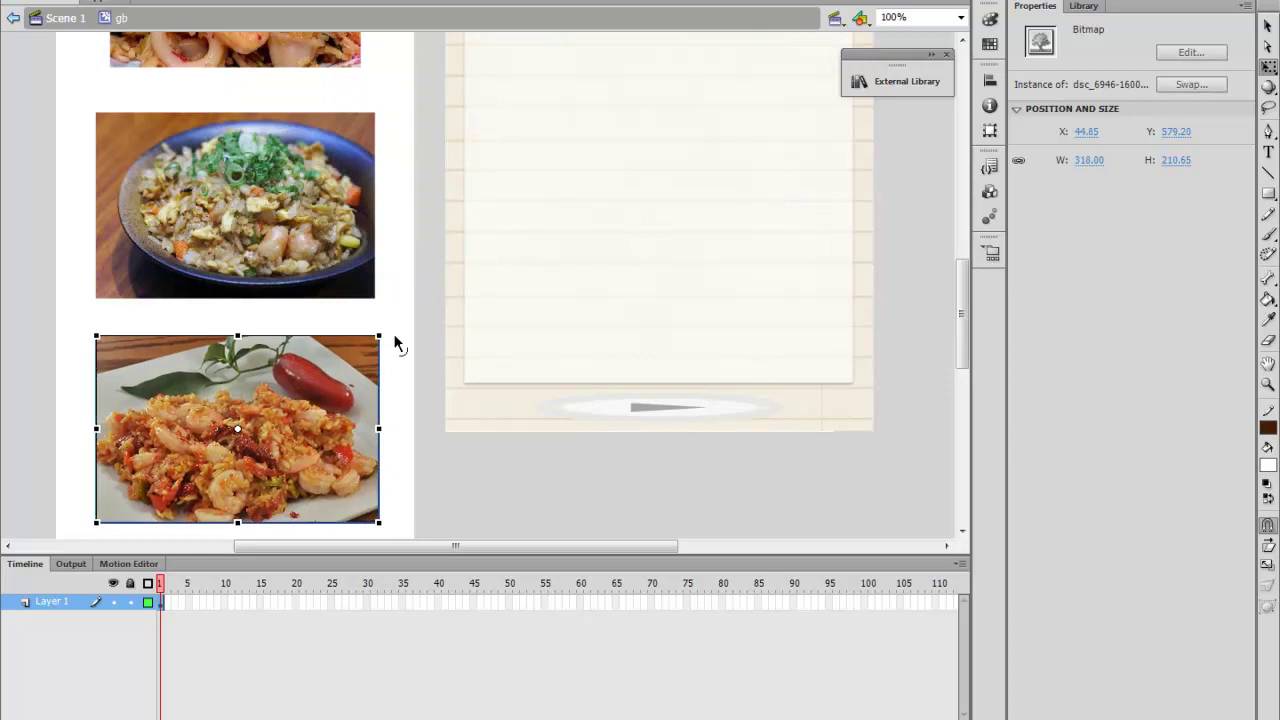
scroll(450, 343, down, 3)
scroll(394, 346, down, 6)
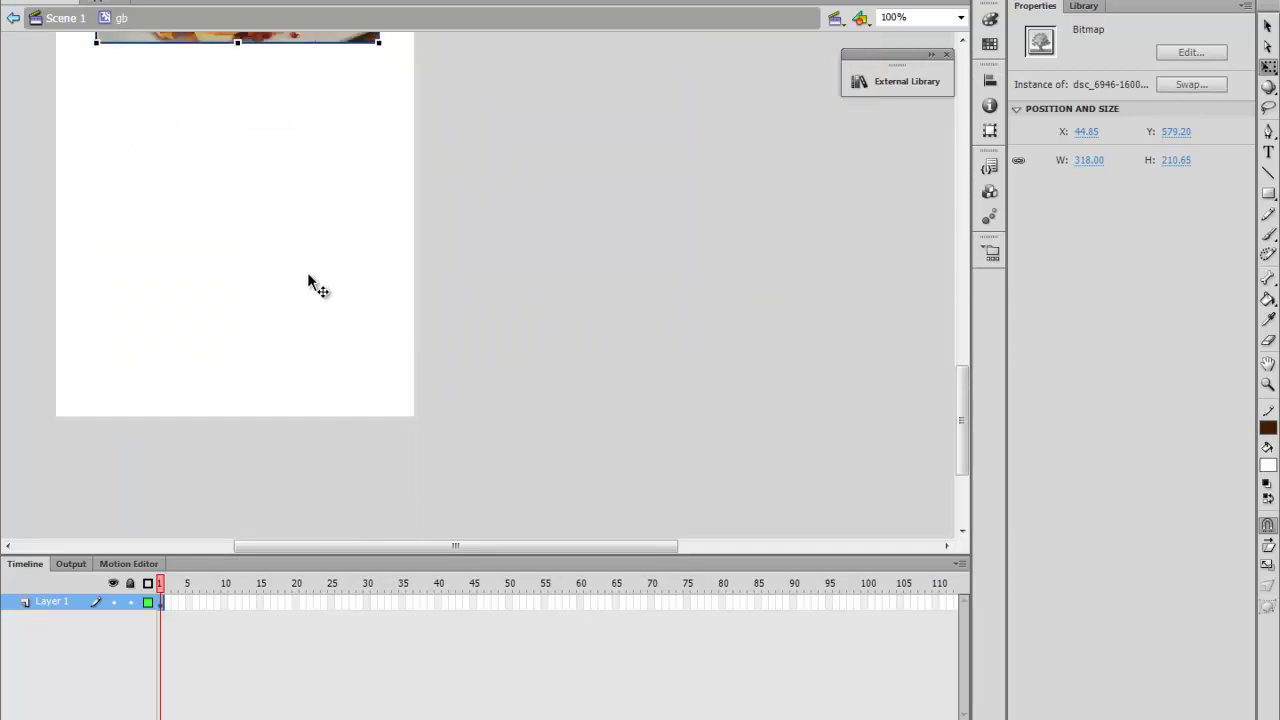
scroll(308, 274, up, 2)
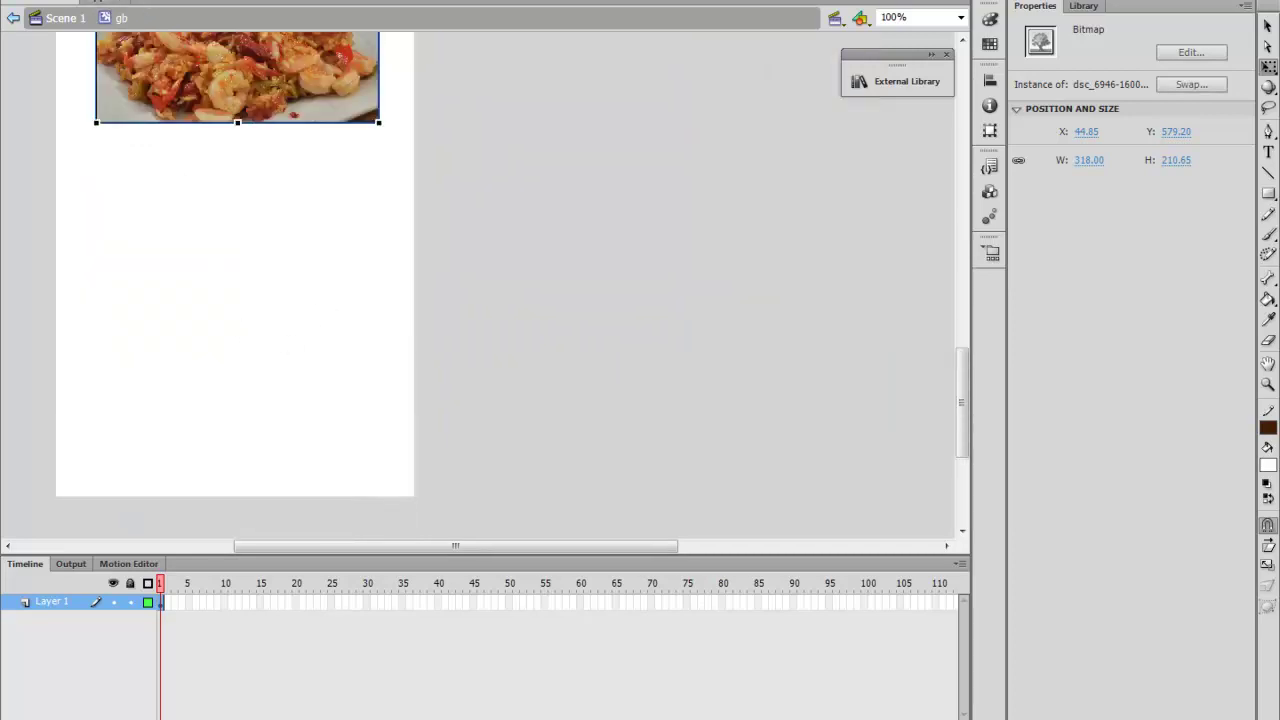
key(alt+f)
Import the Kimchee-Fried-Rice-1-HRD-Coffee-Shop photo to the stage
mouse_move(197, 246)
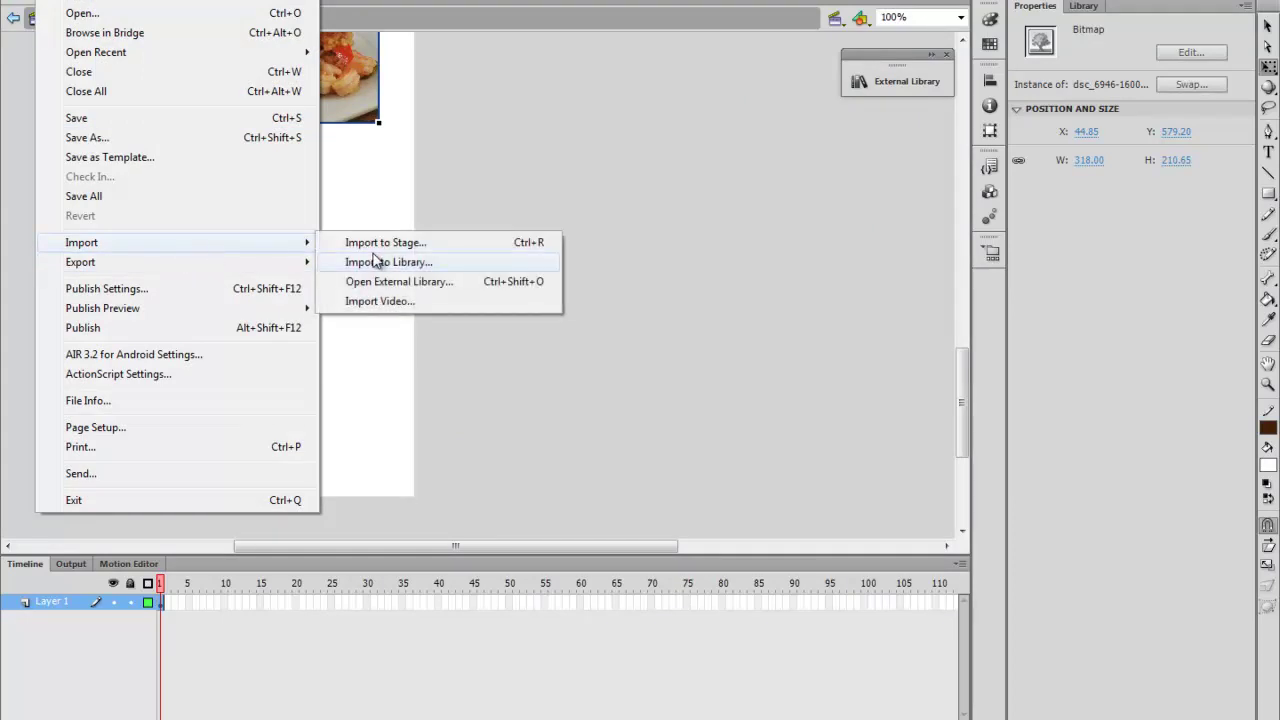
click(386, 243)
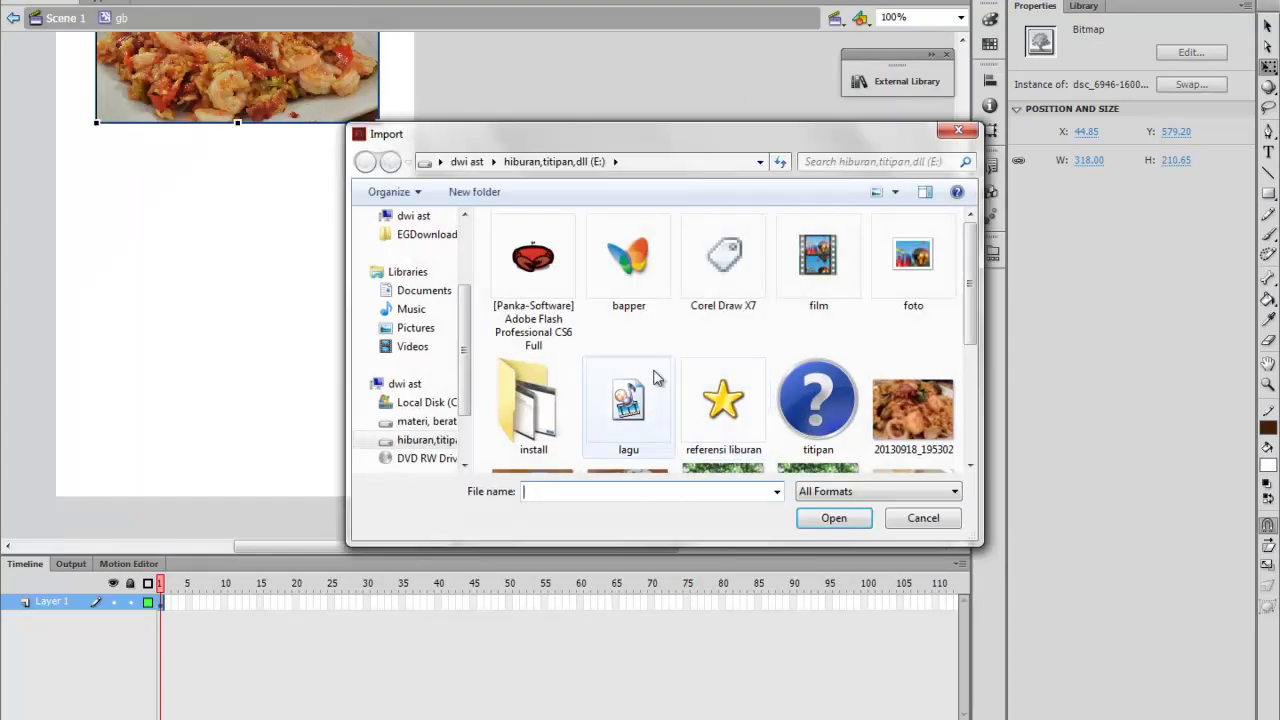
scroll(643, 330, down, 3)
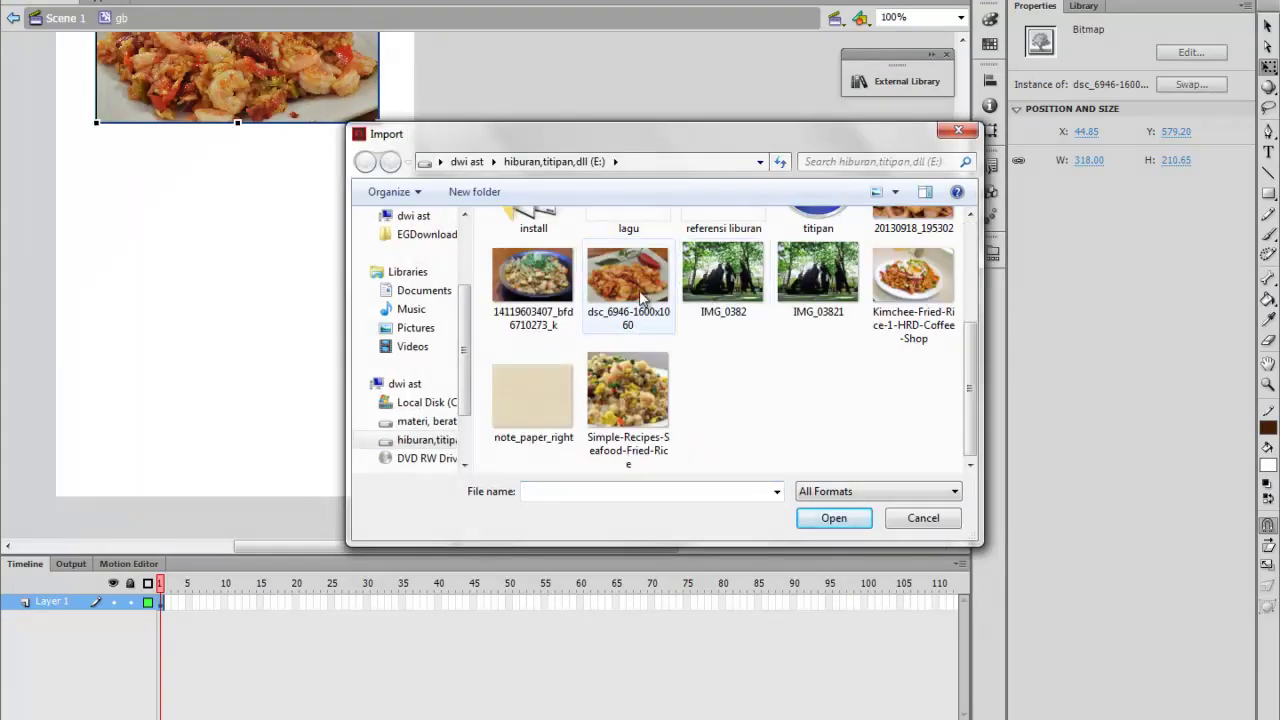
click(918, 285)
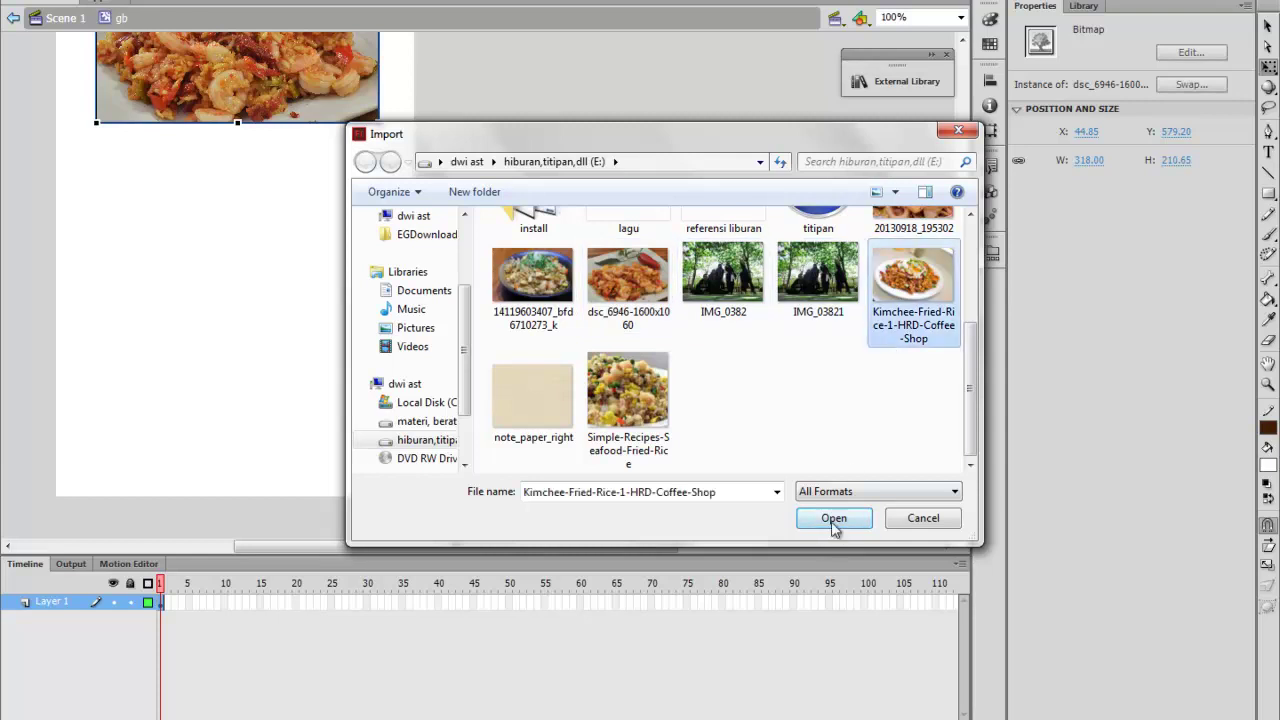
click(834, 518)
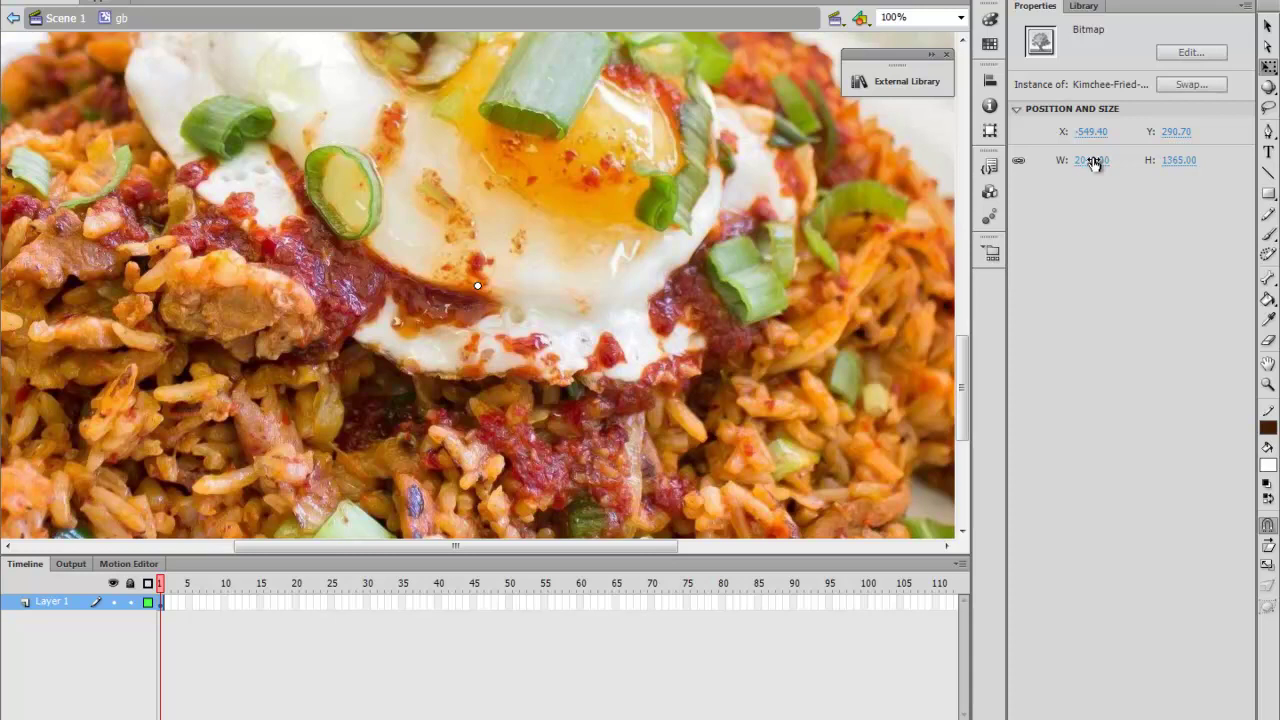
Scale the kimchee photo to 346 wide and position it below the shrimp photo
drag(1075, 158, 580, 275)
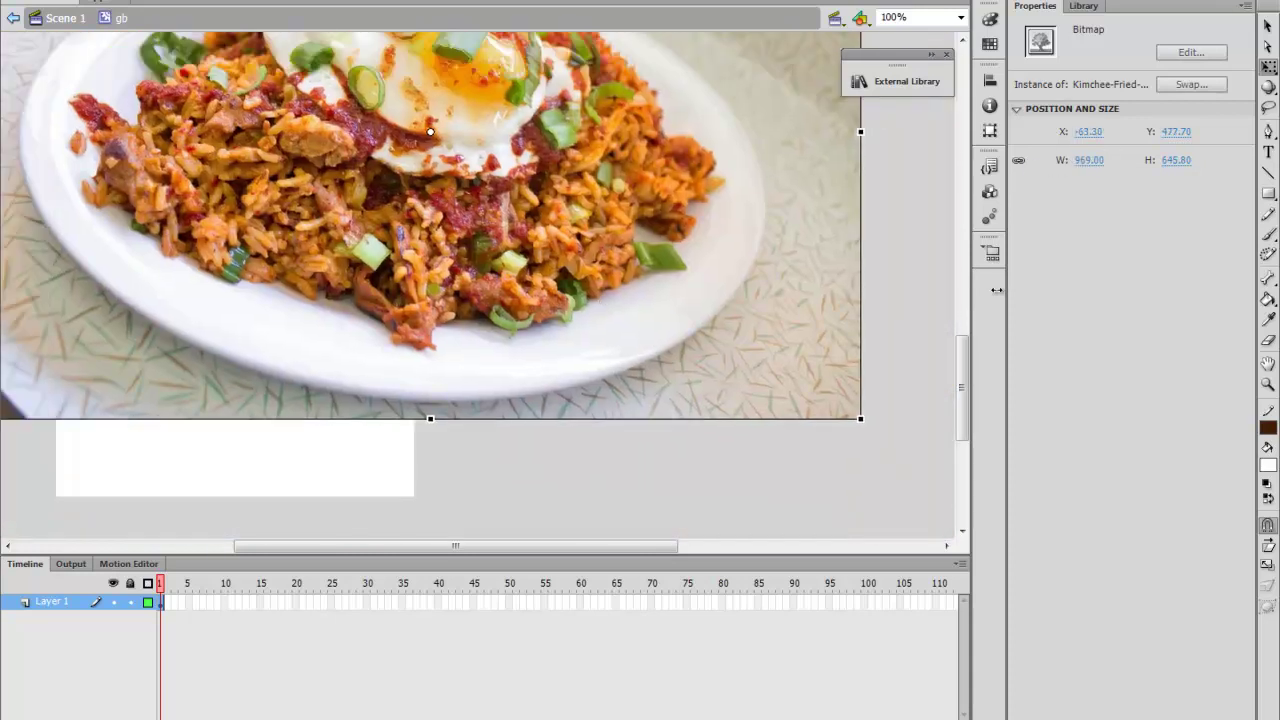
click(1089, 159)
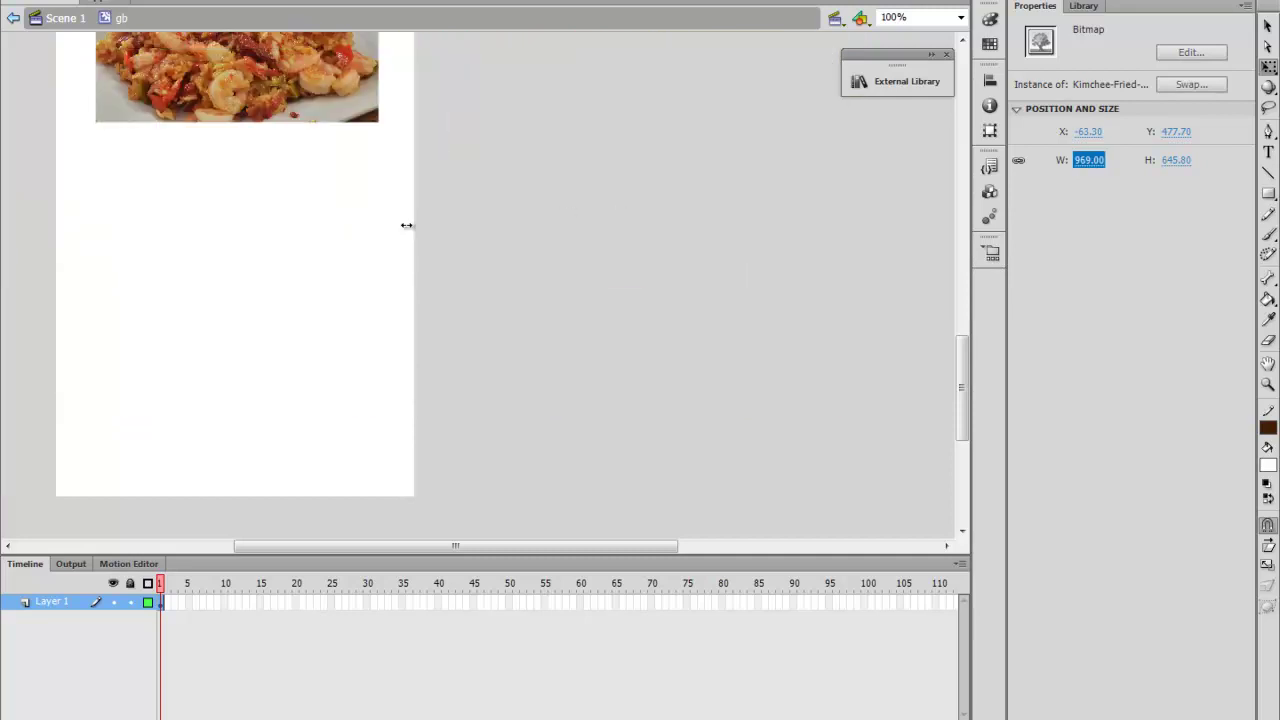
drag(600, 272, 705, 296)
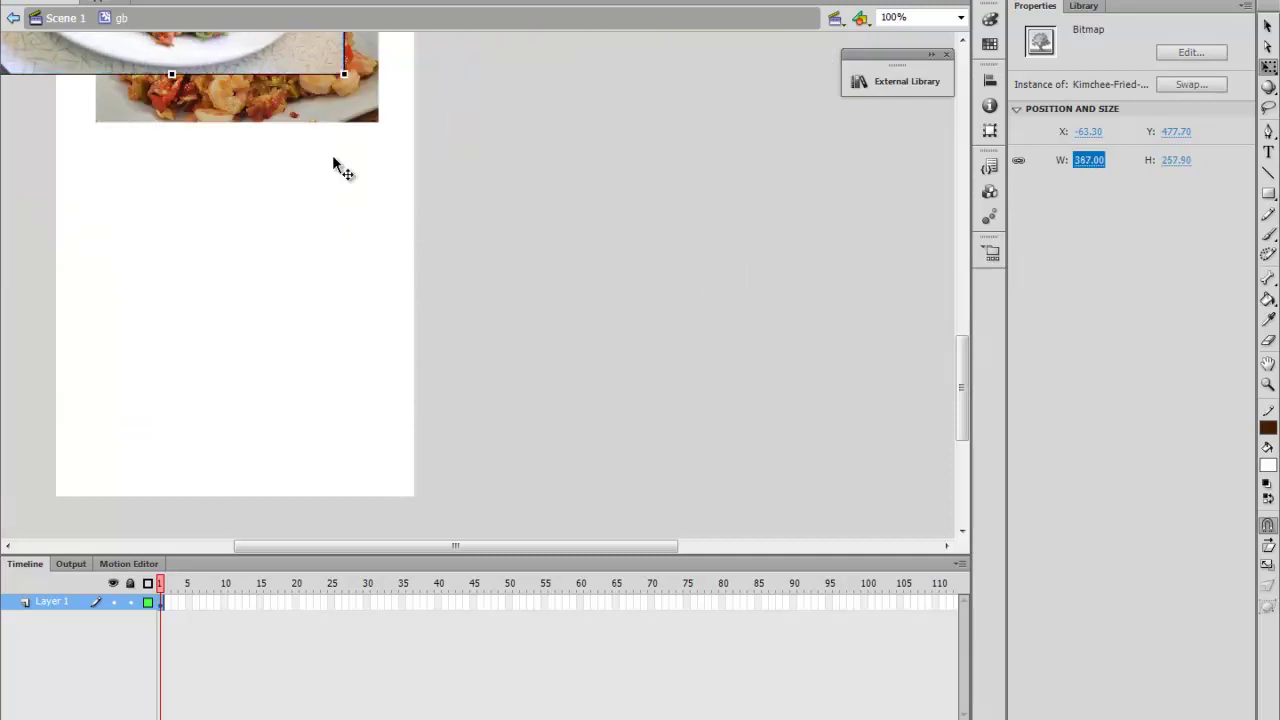
drag(269, 58, 365, 371)
click(1101, 166)
drag(1101, 166, 1068, 172)
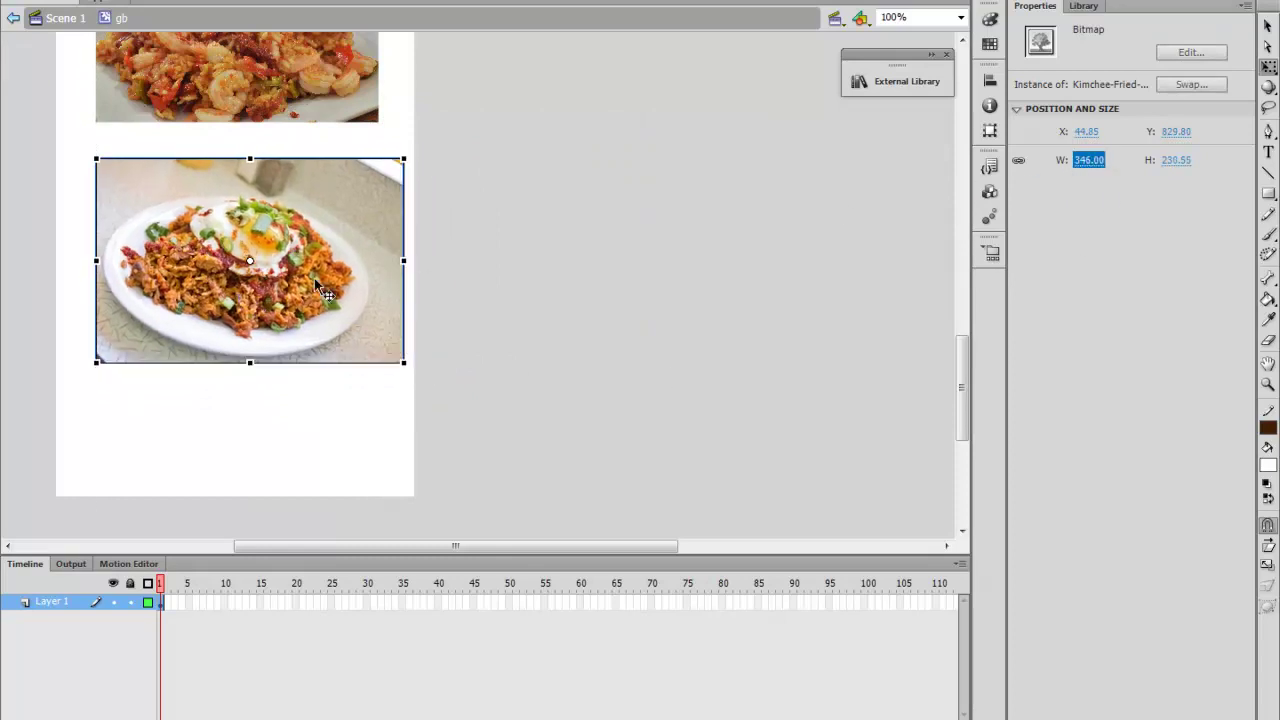
key(Left)
key(Left)
key(Left)
key(Left)
key(Left)
key(Left)
key(Left)
key(Left)
key(Left)
key(Left)
key(Left)
key(Left)
key(Left)
key(Left)
key(Left)
key(Left)
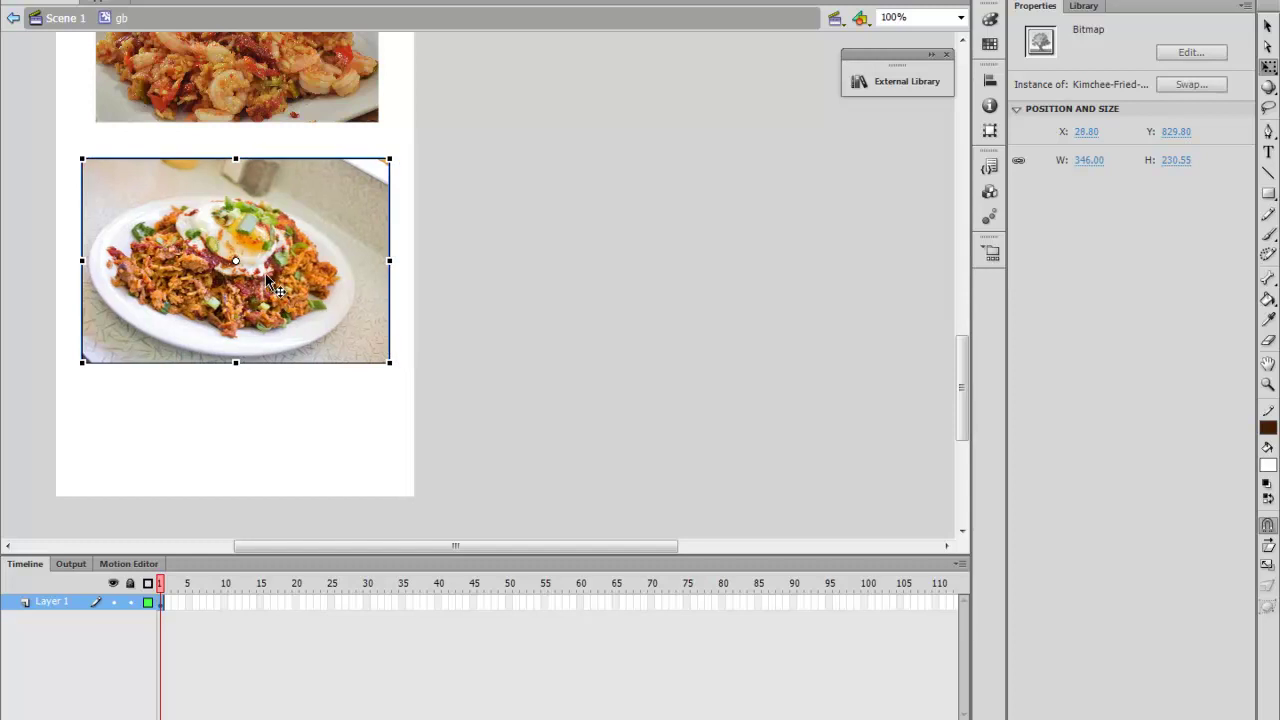
Stretch the white background shape down to 1452.90 tall
scroll(318, 420, down, 1)
click(329, 343)
scroll(290, 245, down, 4)
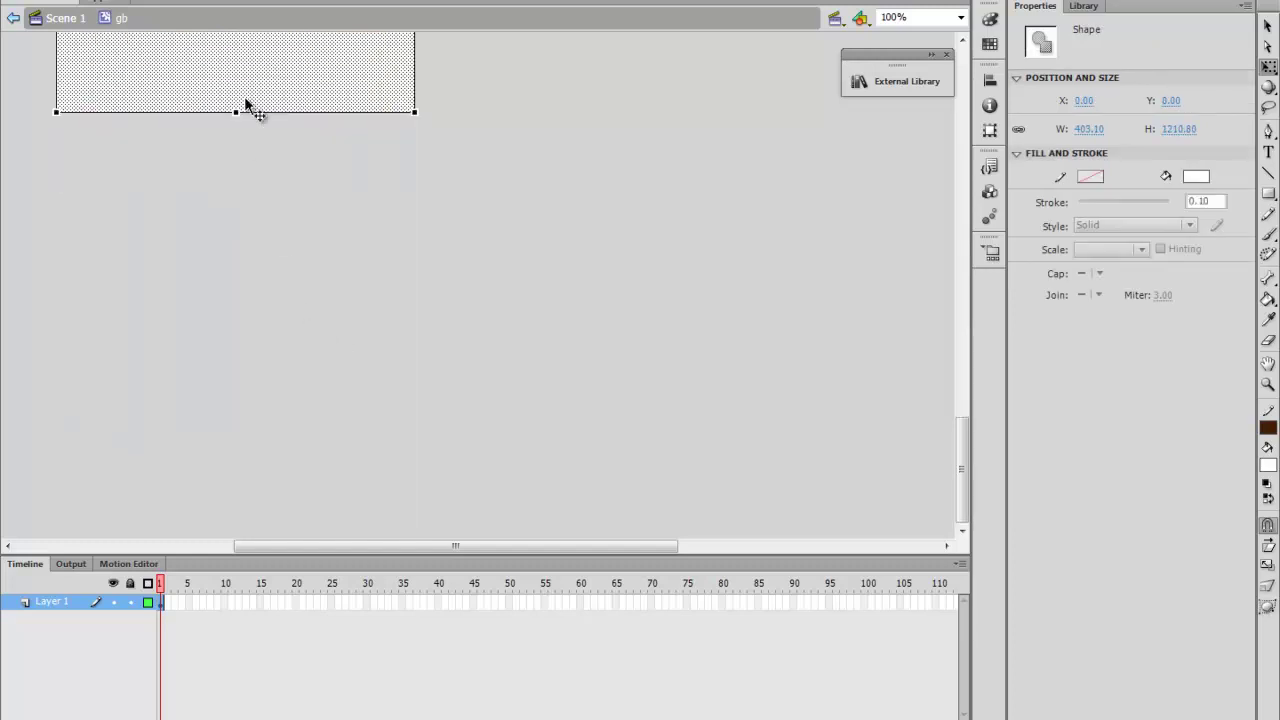
drag(237, 112, 247, 326)
scroll(247, 326, up, 4)
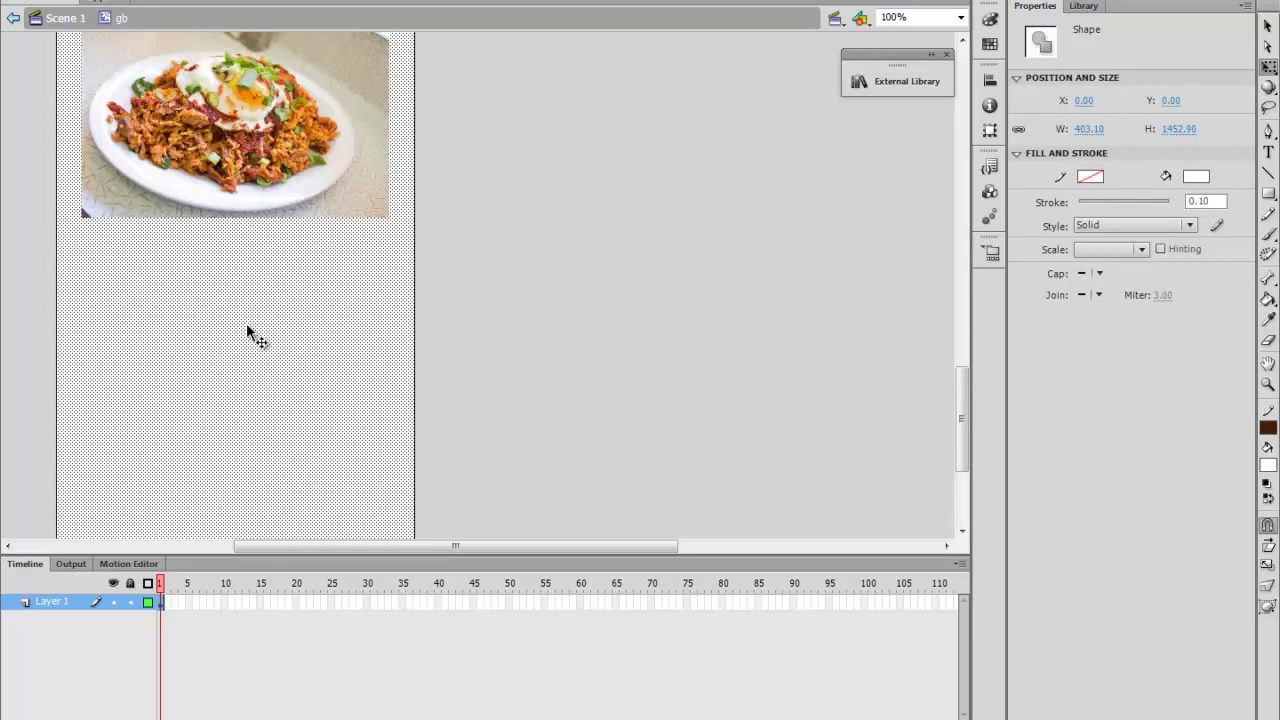
Import Simple-Recipes-Seafood-Fried-Rice, scale it to 298 wide and place it below the kimchee photo
key(alt+f)
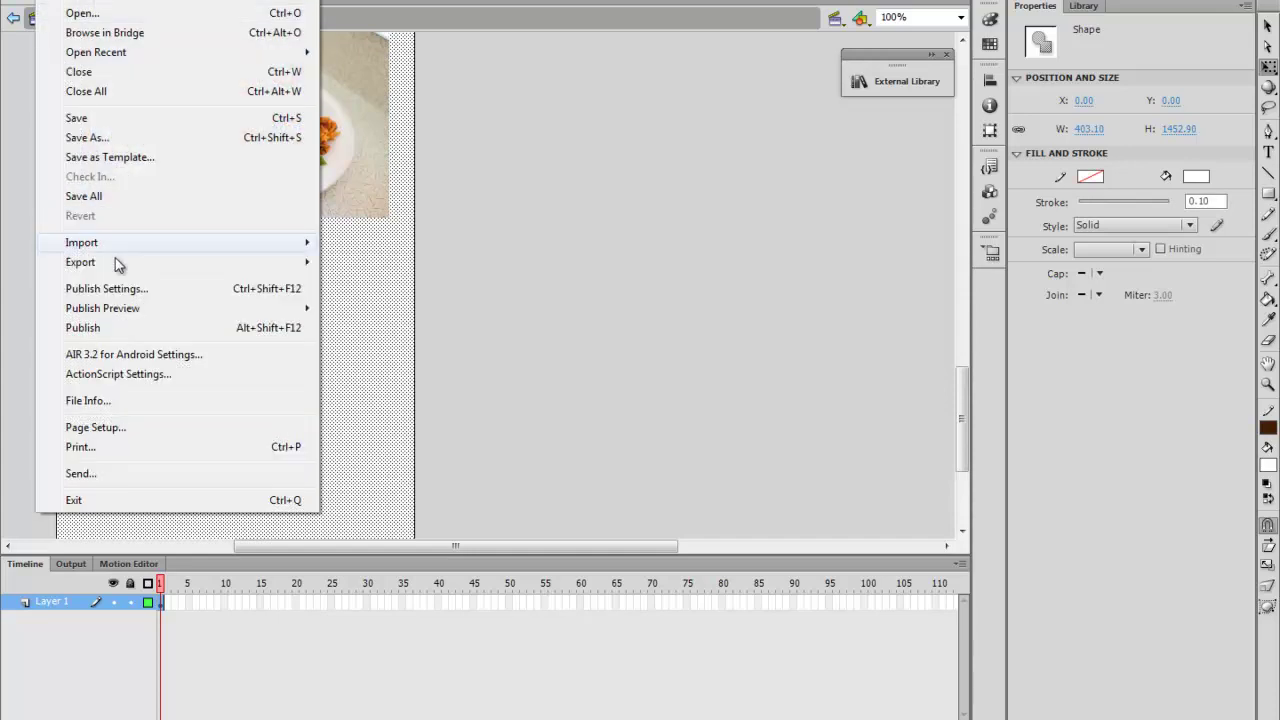
mouse_move(163, 243)
click(347, 243)
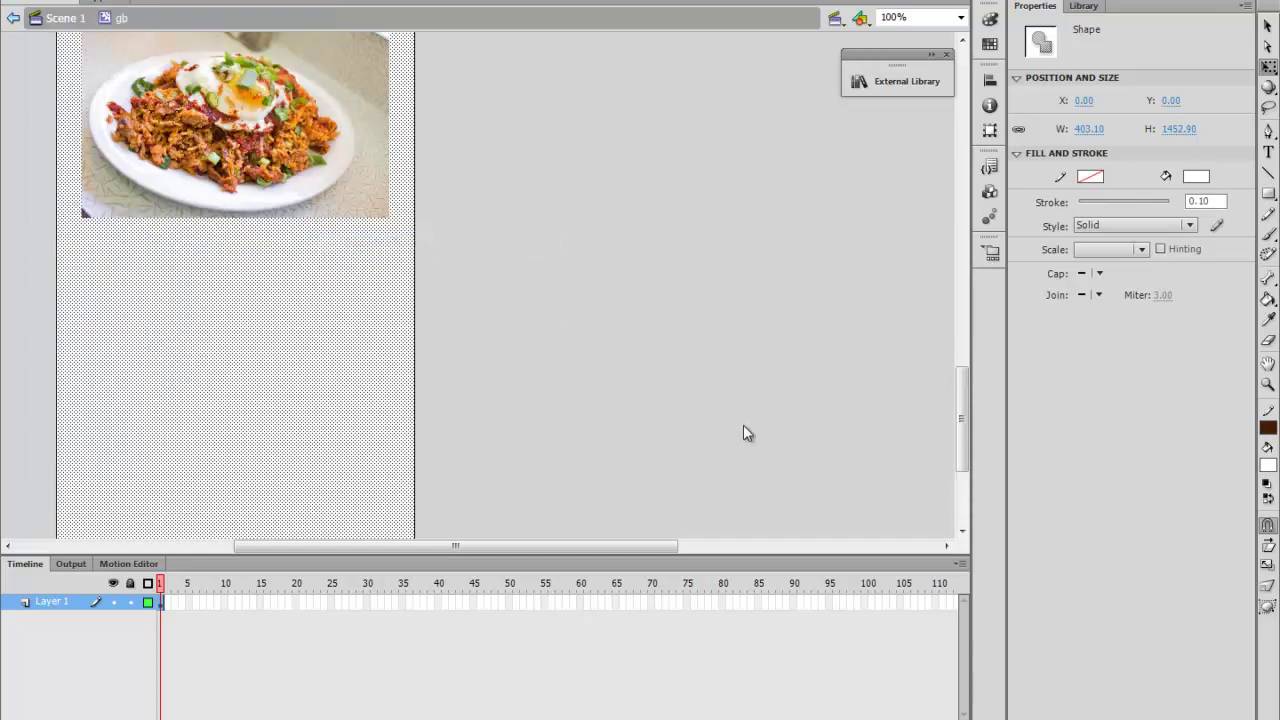
scroll(779, 401, down, 3)
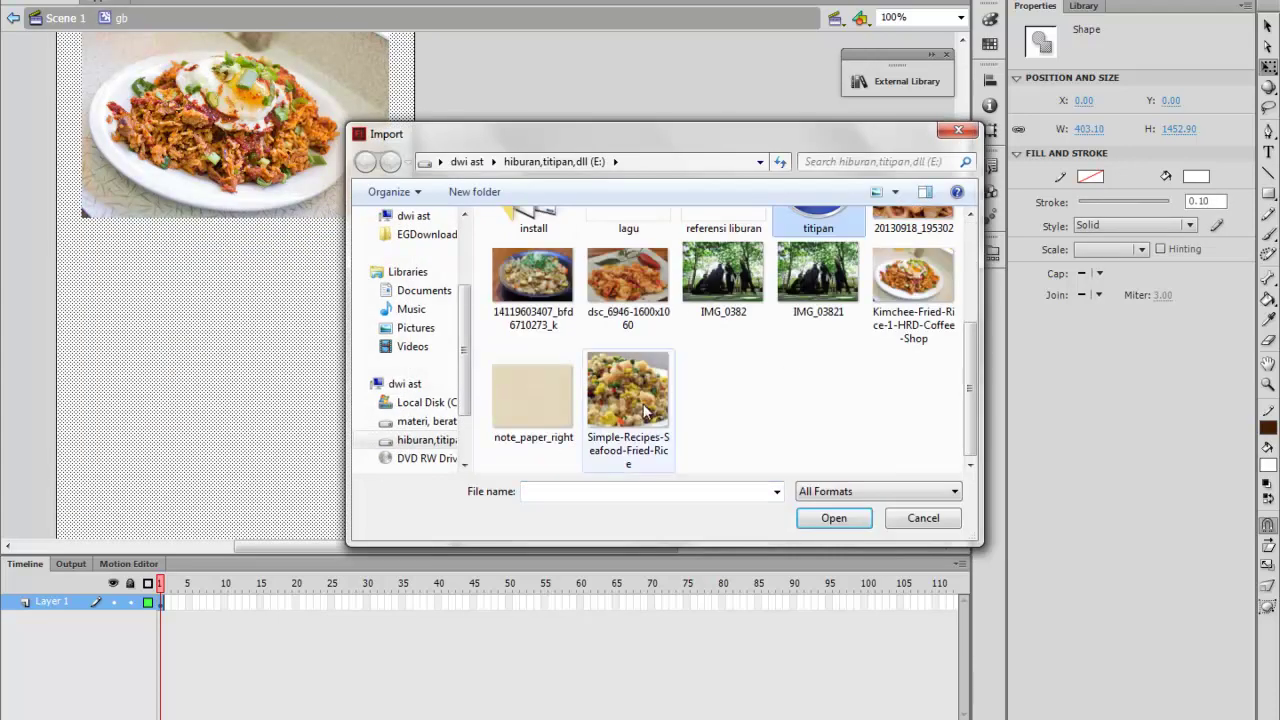
double_click(645, 405)
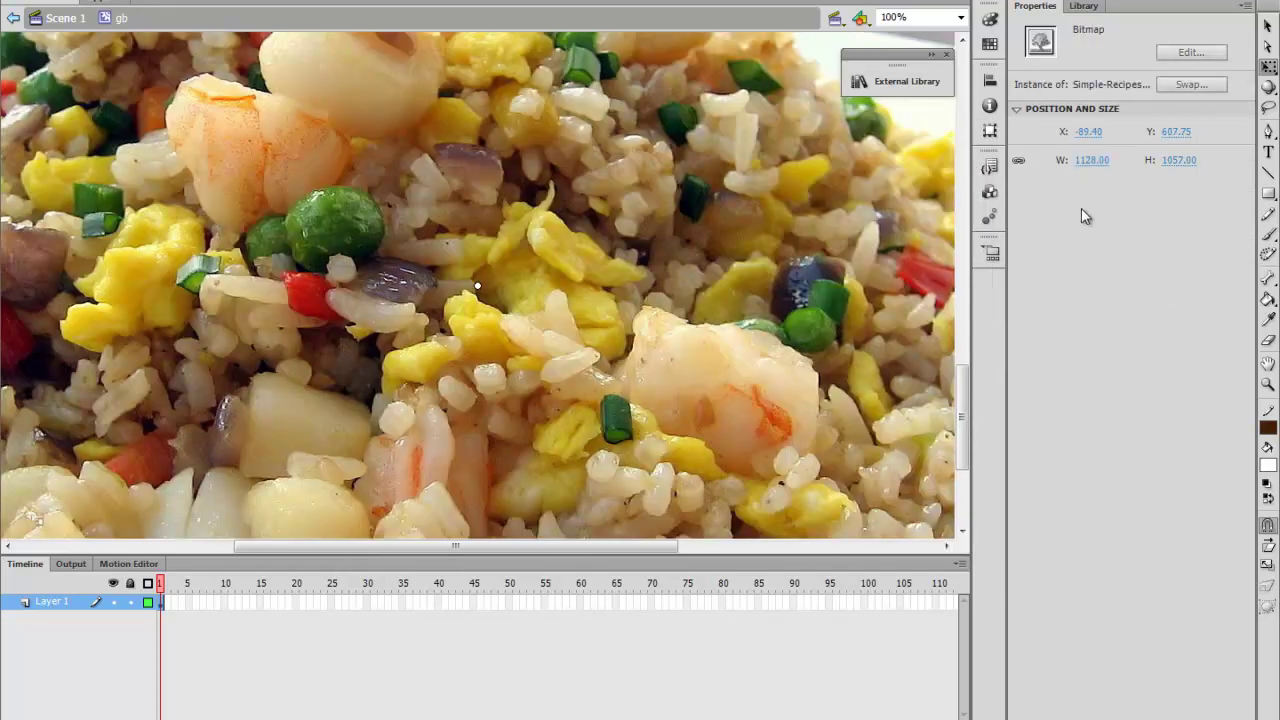
drag(1095, 160, 590, 500)
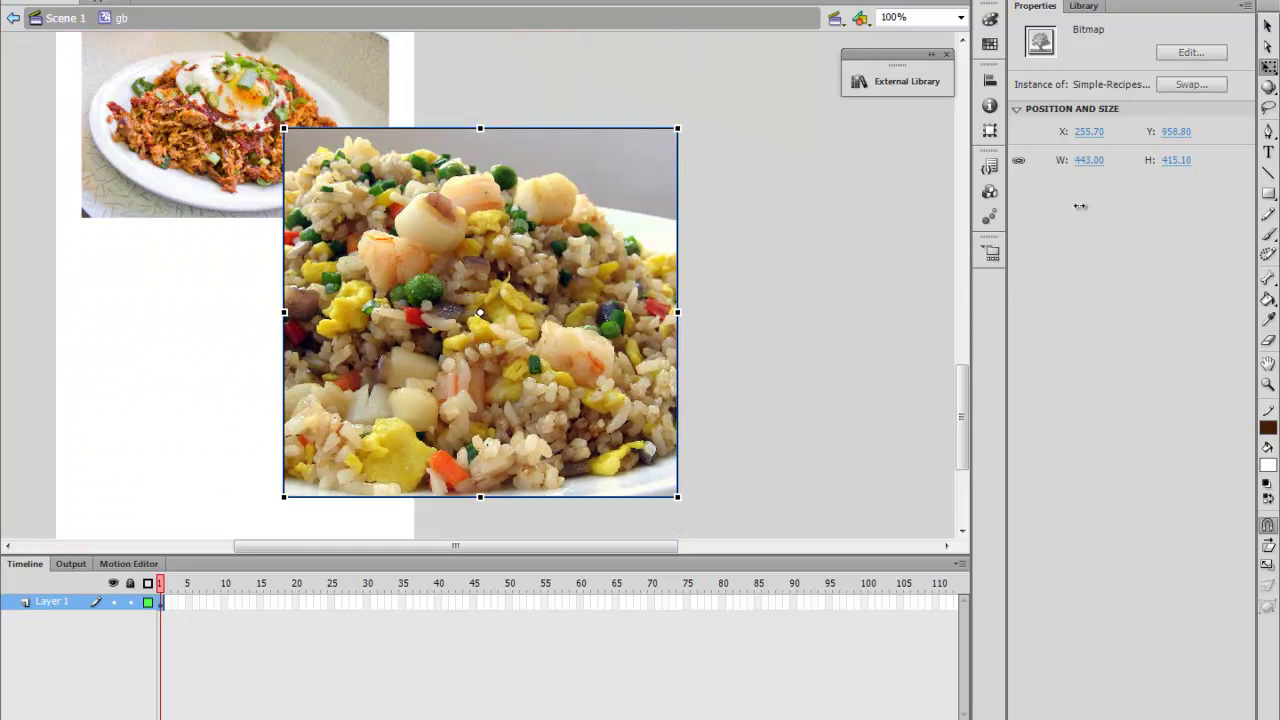
drag(1088, 160, 986, 198)
drag(485, 228, 306, 376)
scroll(318, 341, down, 5)
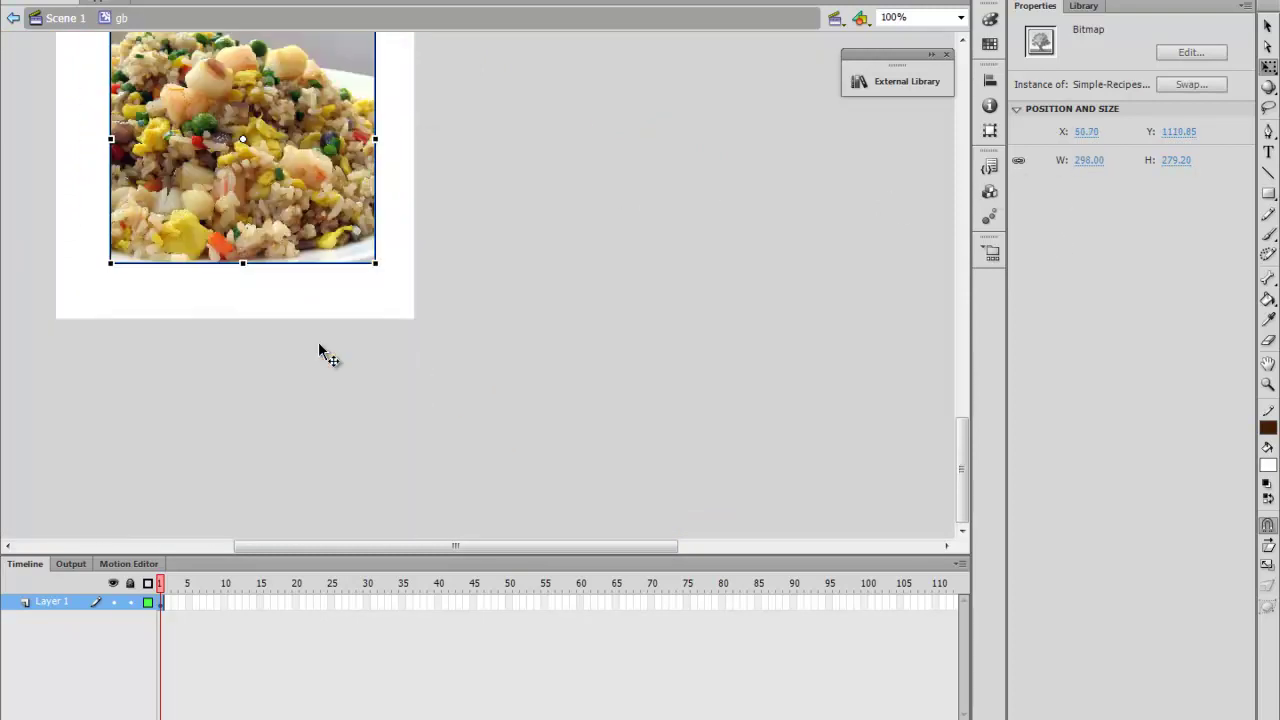
scroll(318, 340, up, 15)
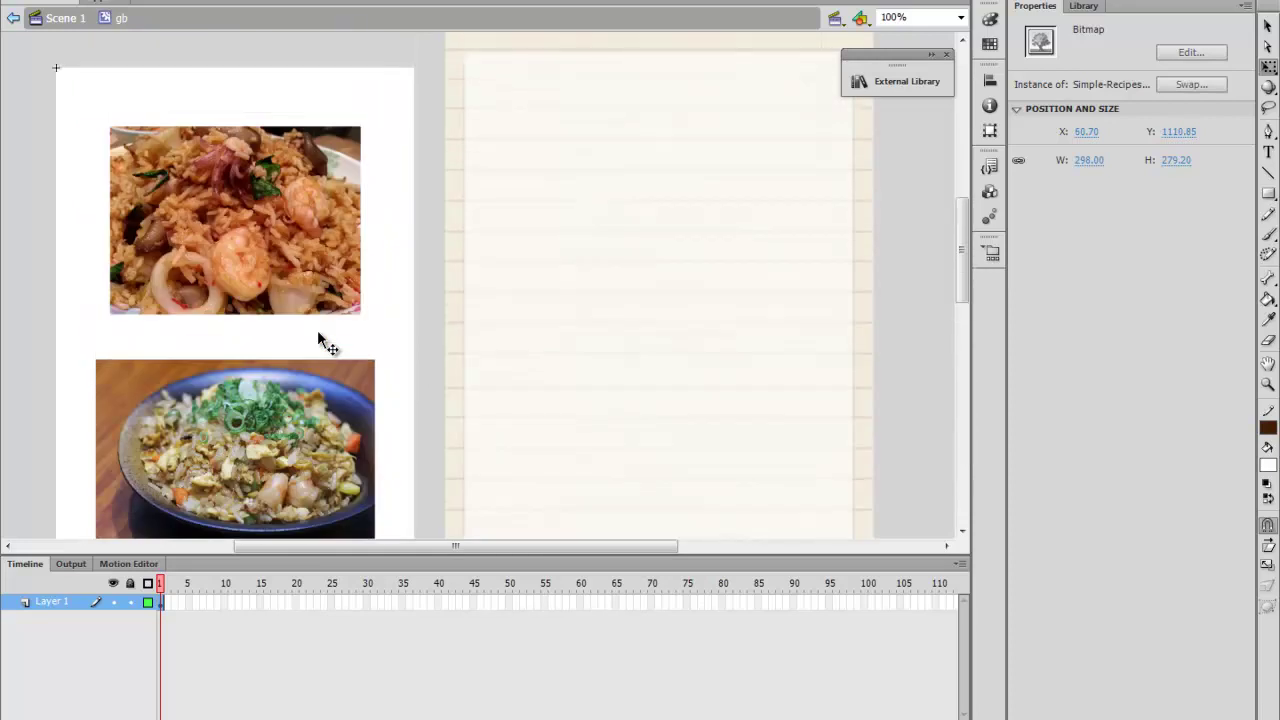
Return to Scene 1, name the photo clip instance gb and the ScrollPane pane3
click(1268, 23)
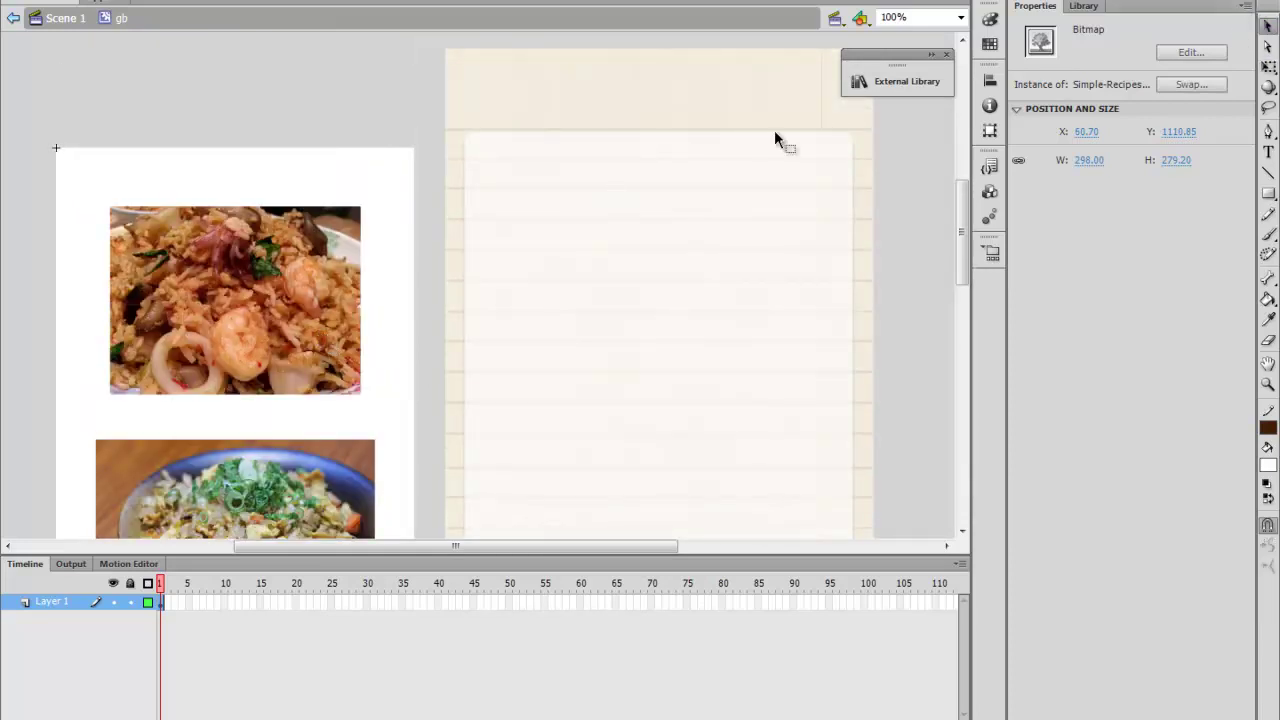
double_click(366, 71)
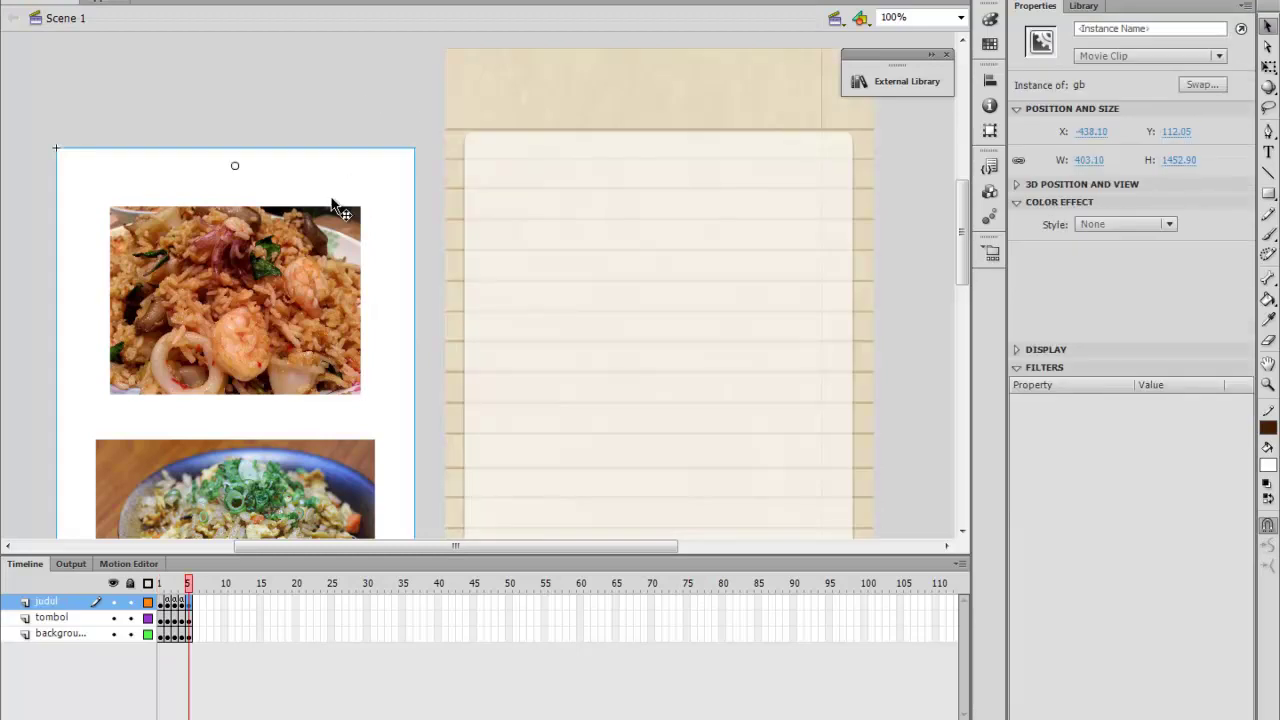
click(1174, 28)
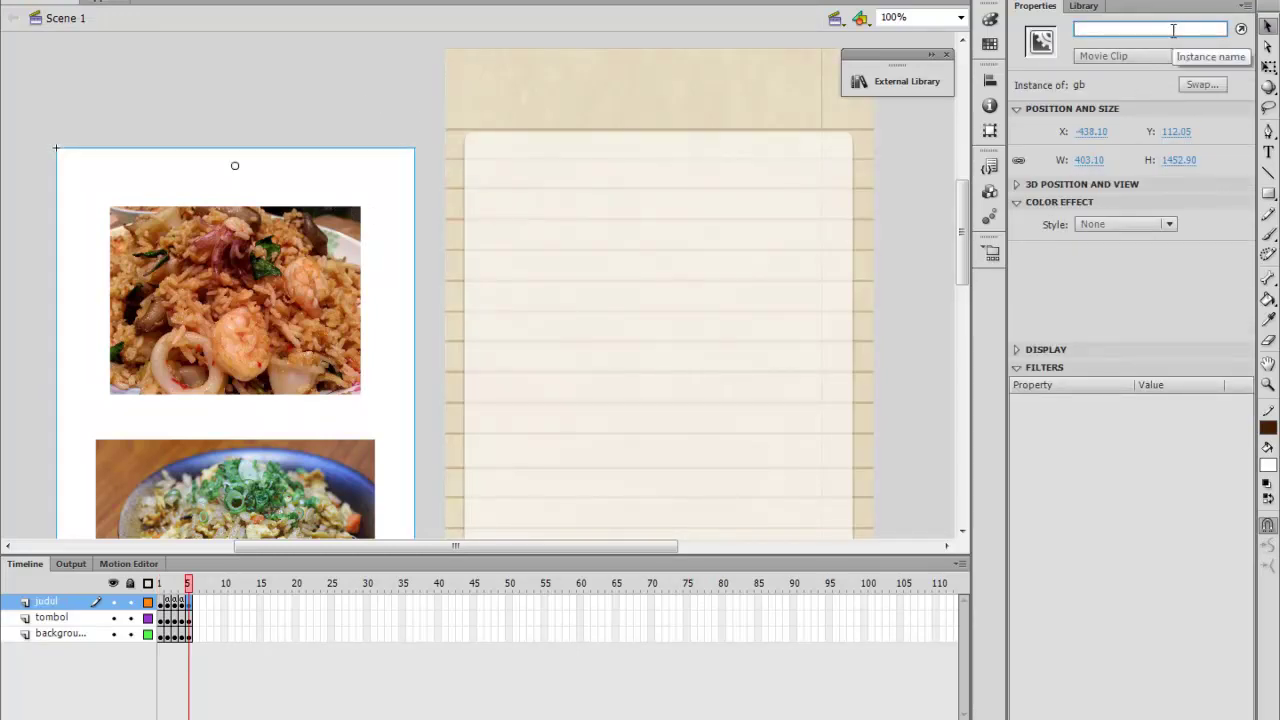
text(gb)
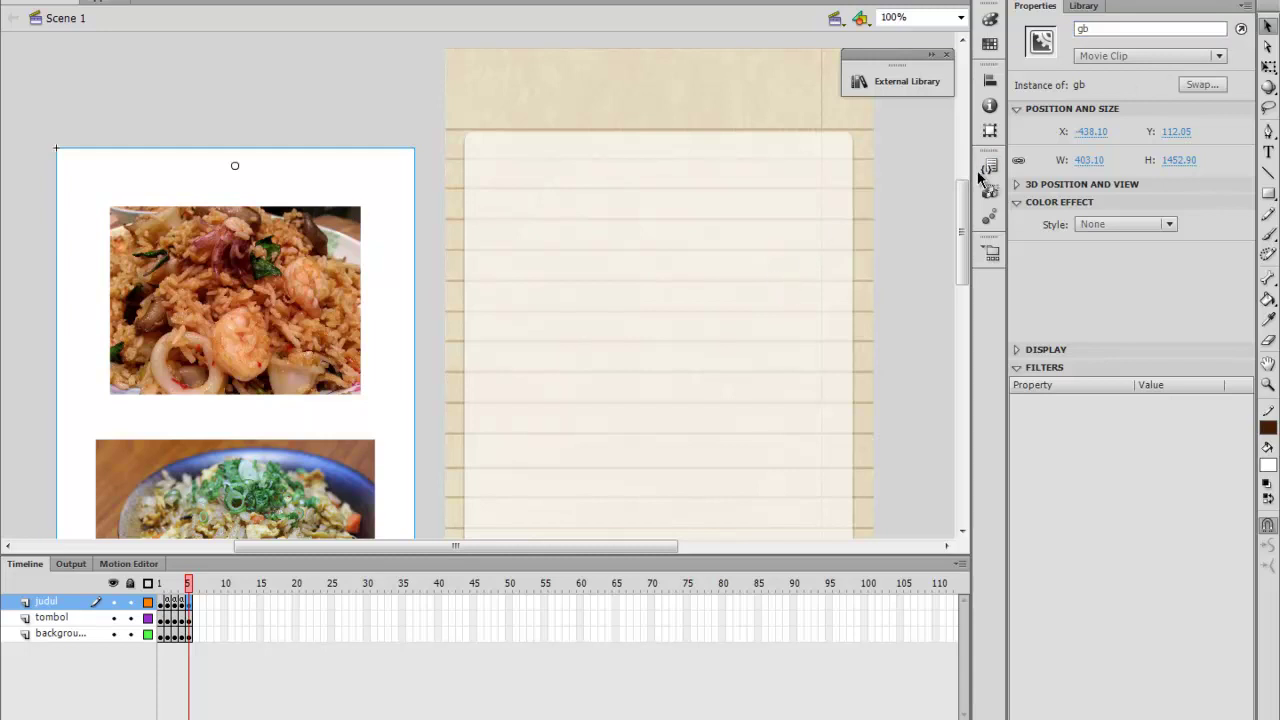
click(849, 243)
click(1155, 34)
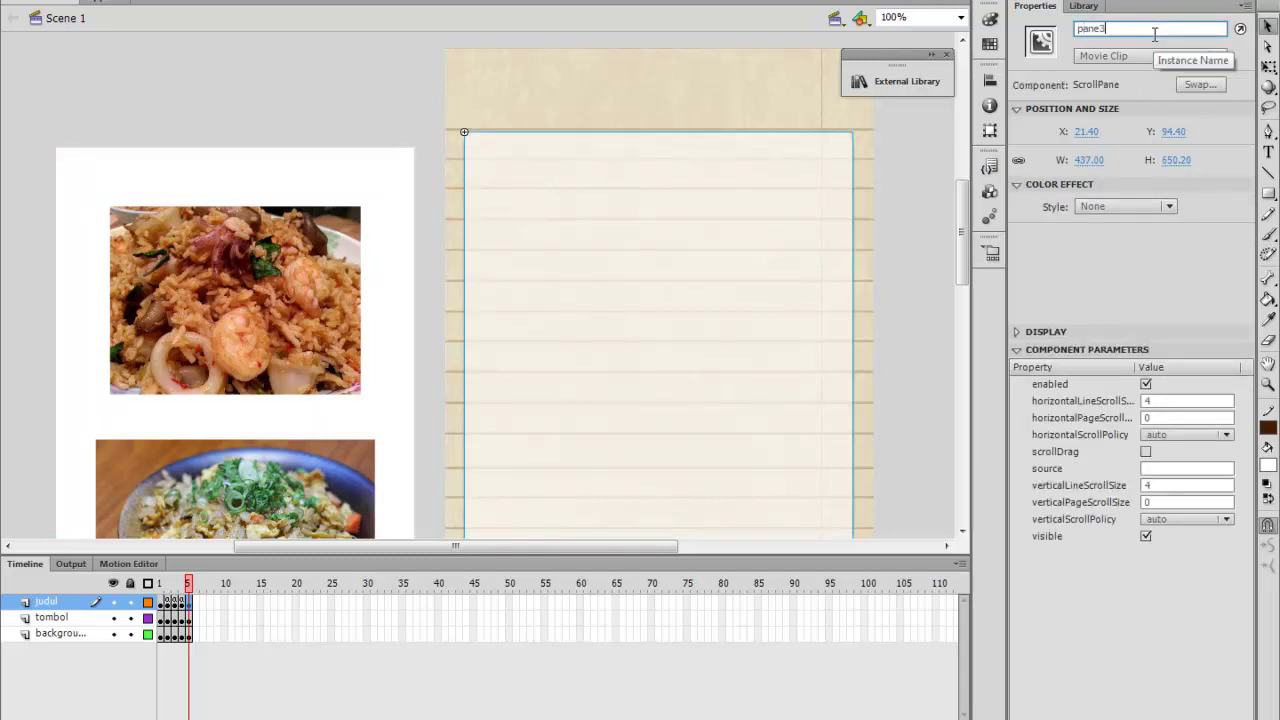
text(pane3)
key(Return)
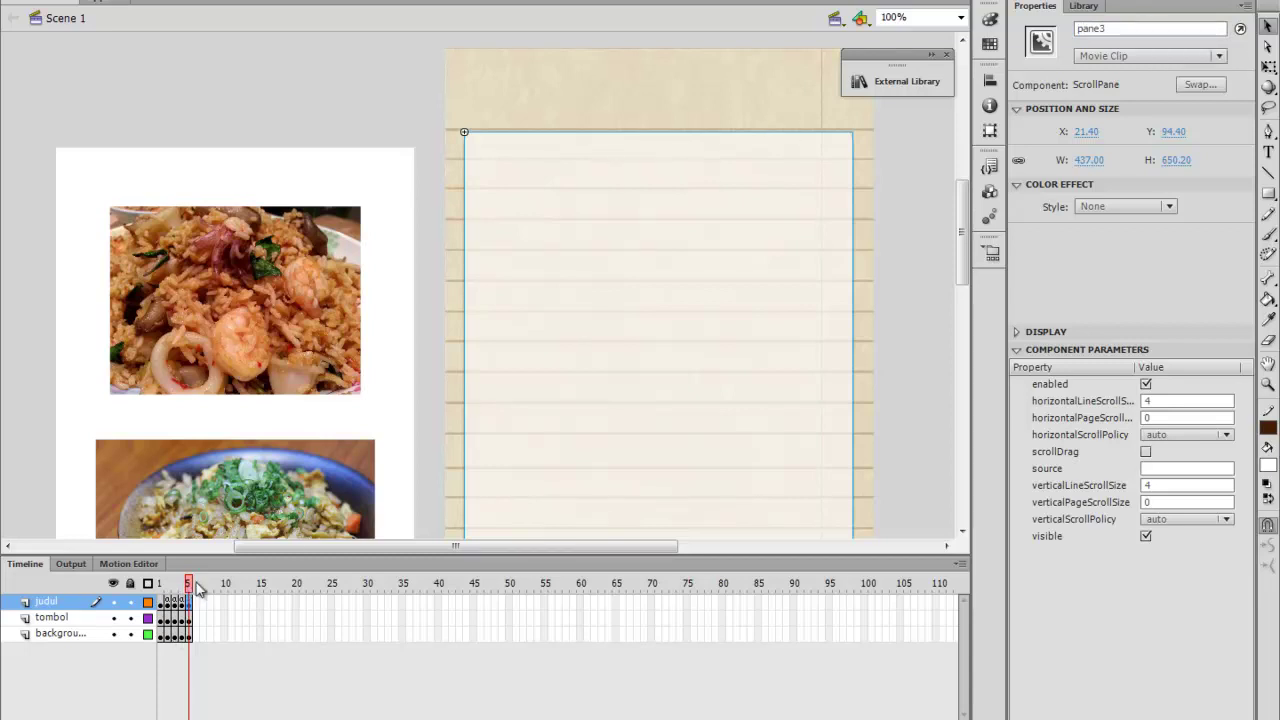
Paste the two-line ScrollPane script into frame 5 and change pane1 to pane3 on both lines
click(455, 1)
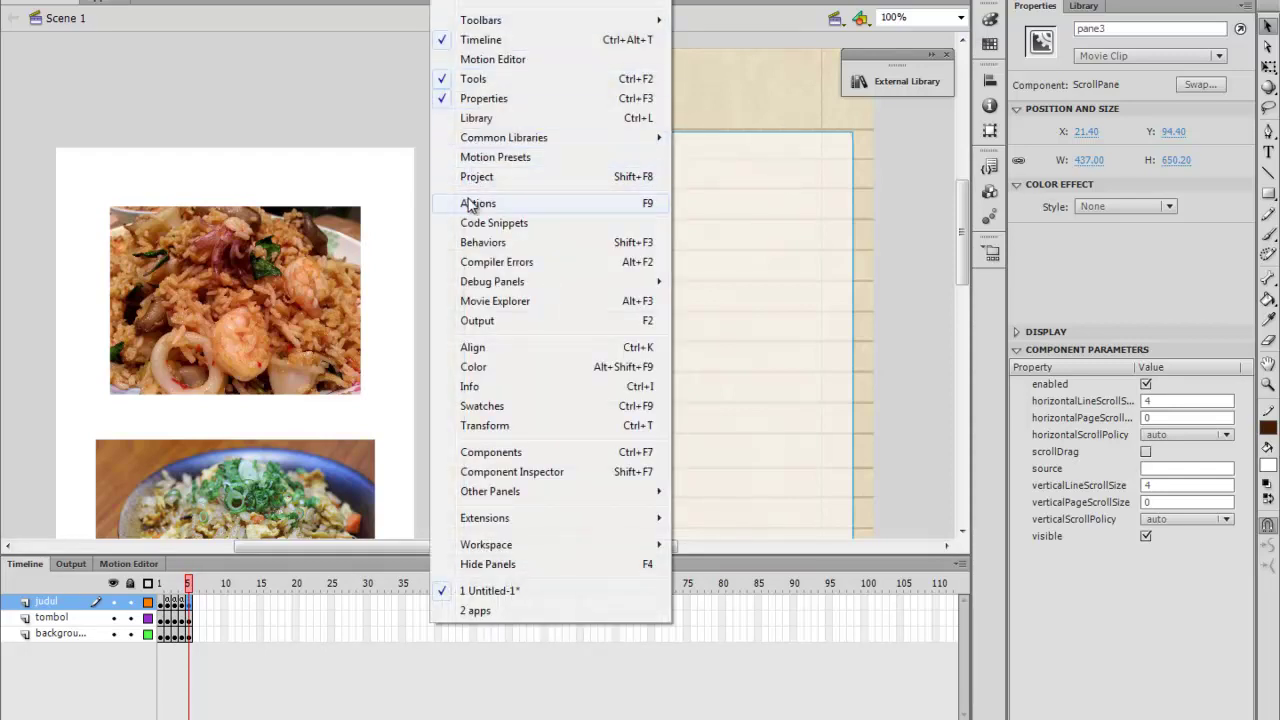
click(475, 203)
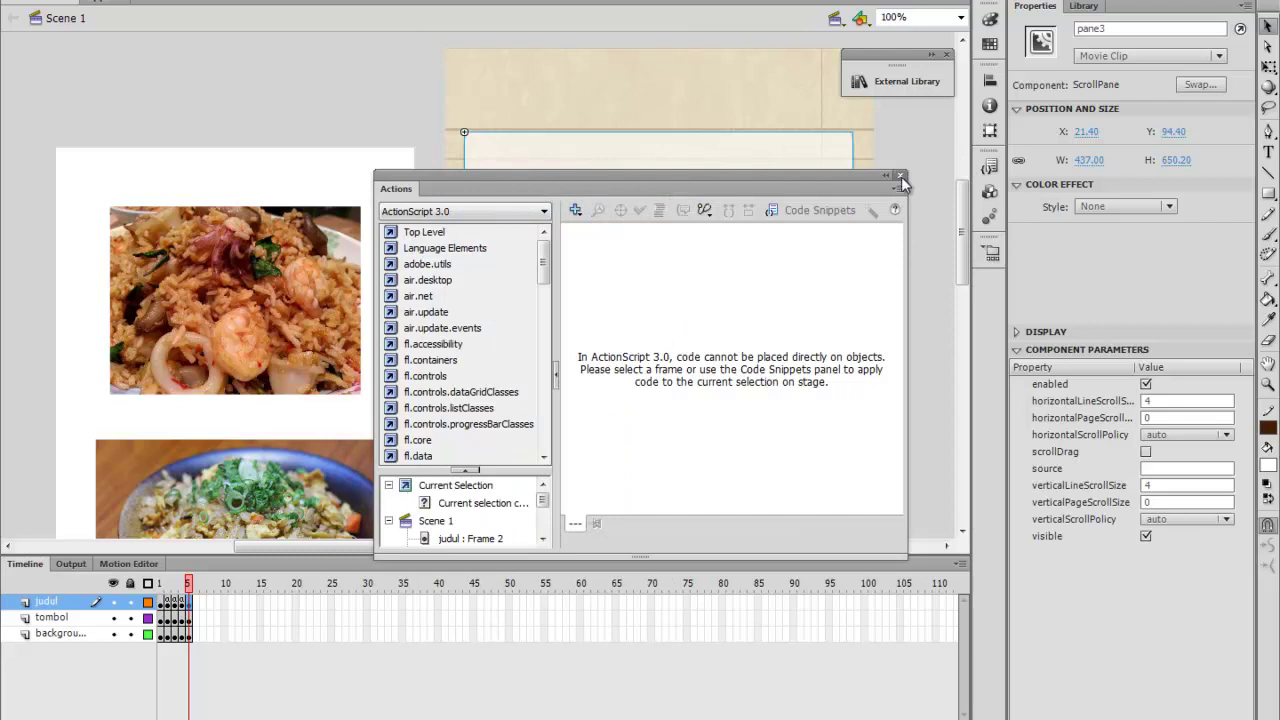
click(900, 177)
click(190, 587)
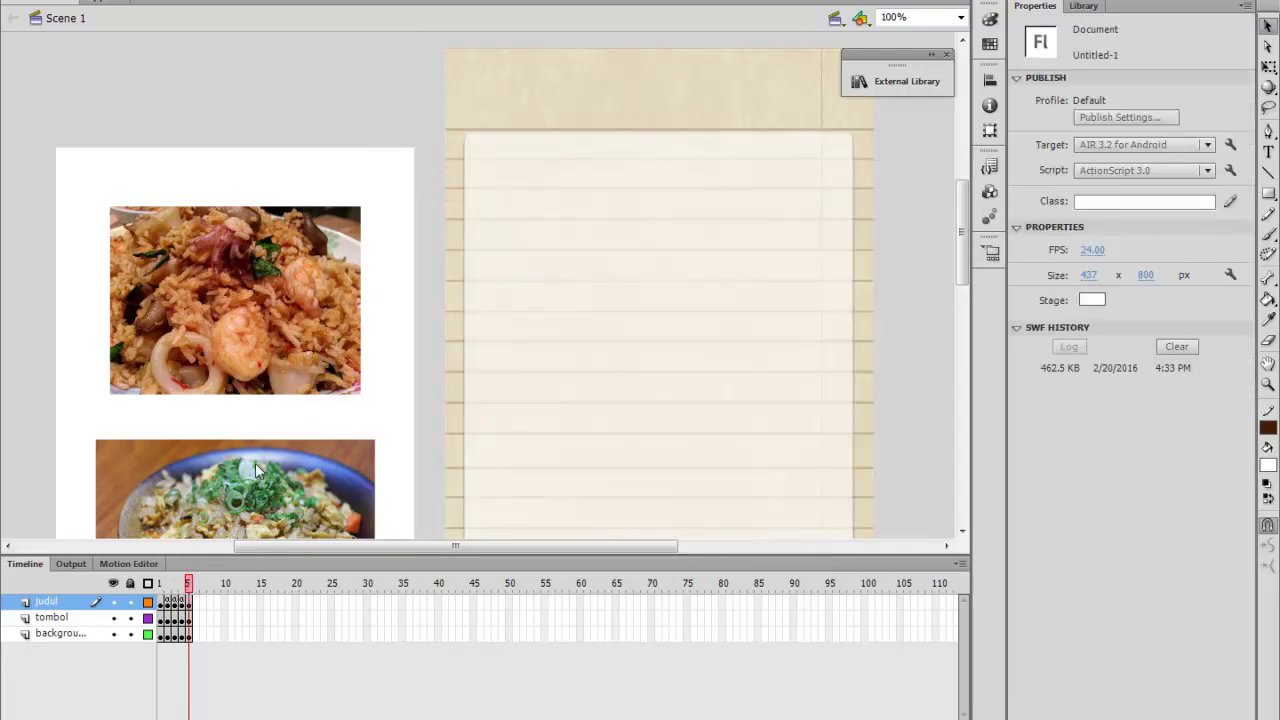
click(460, 2)
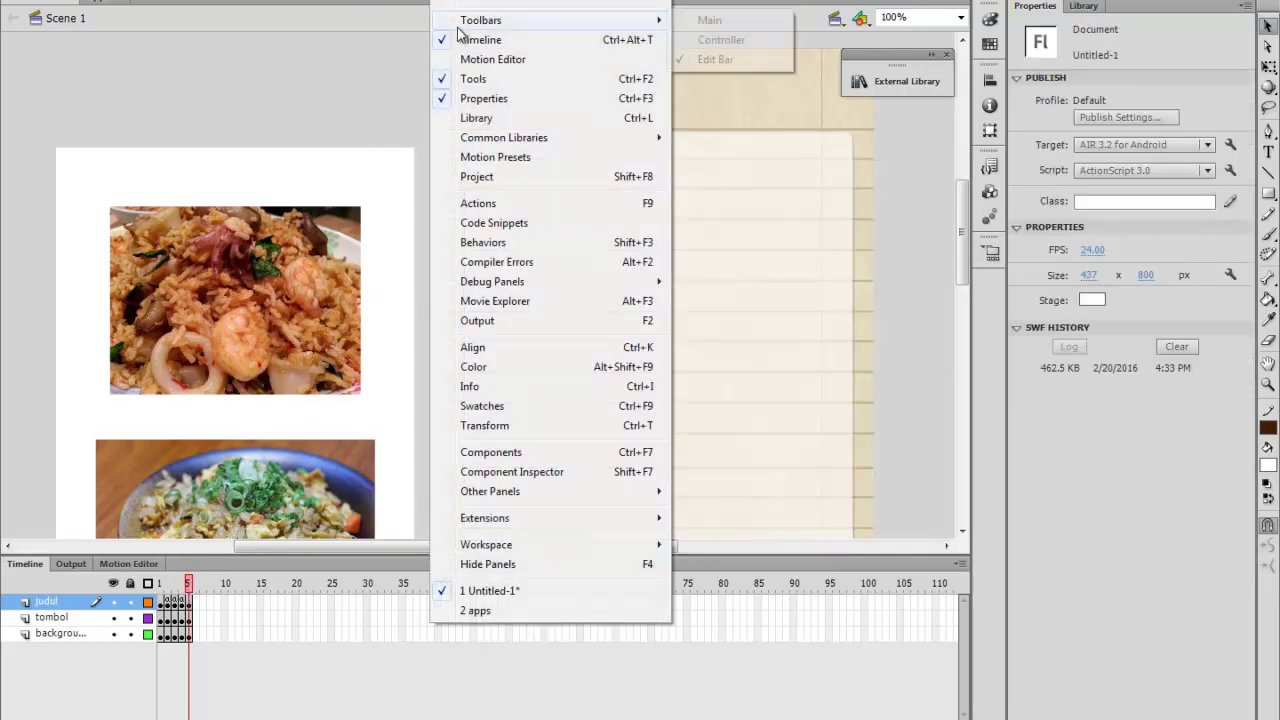
click(480, 205)
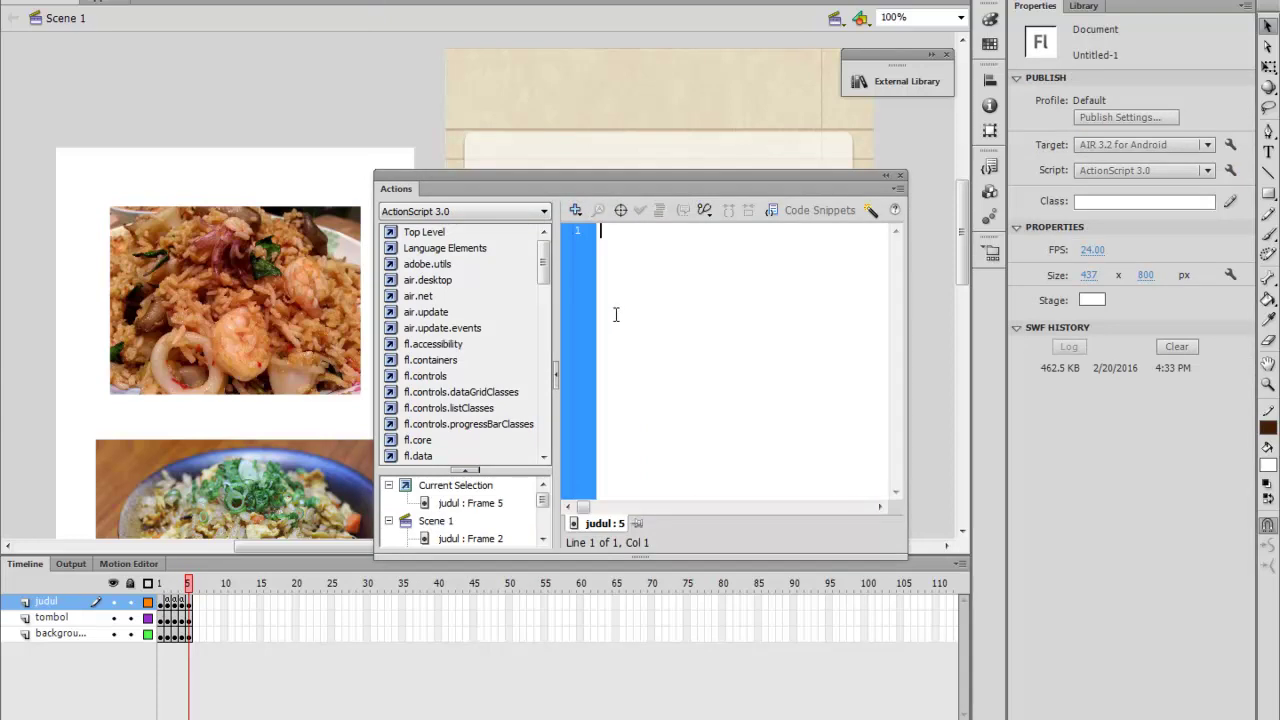
text(panel.source = bahan; panel.setSize(430,530);)
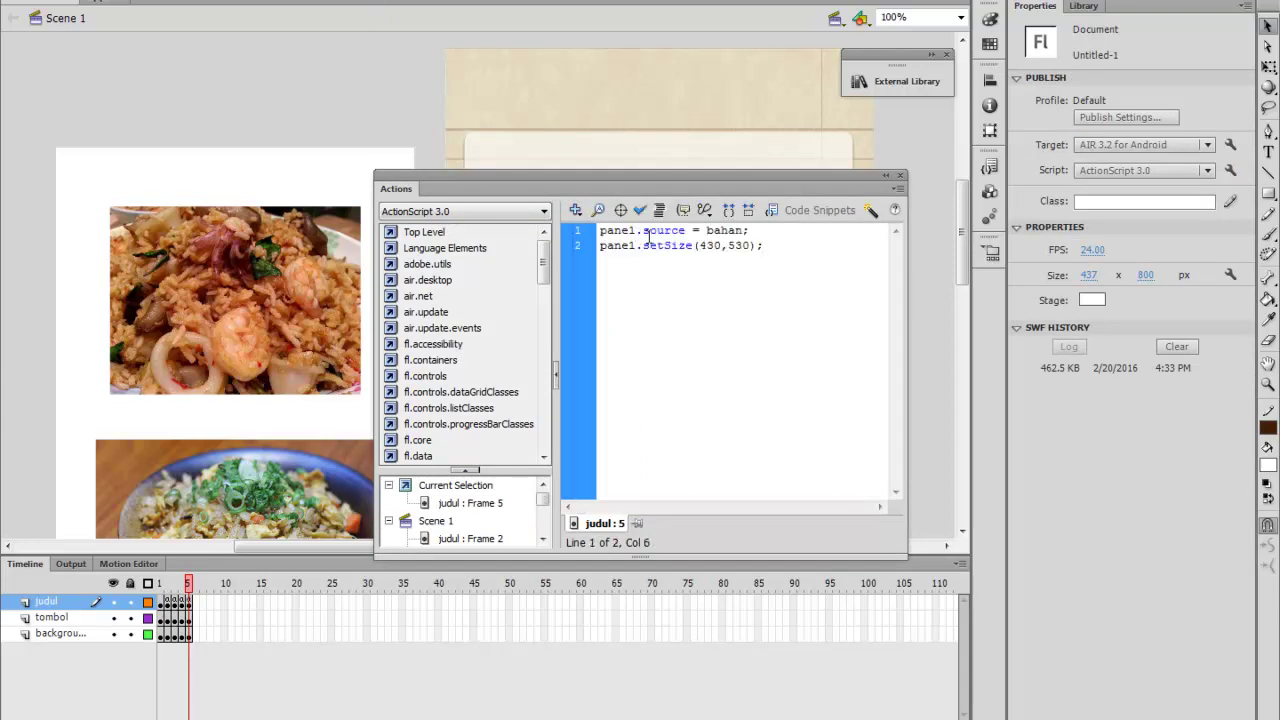
key(BackSpace)
text(3)
key(BackSpace)
text(3)
click(900, 177)
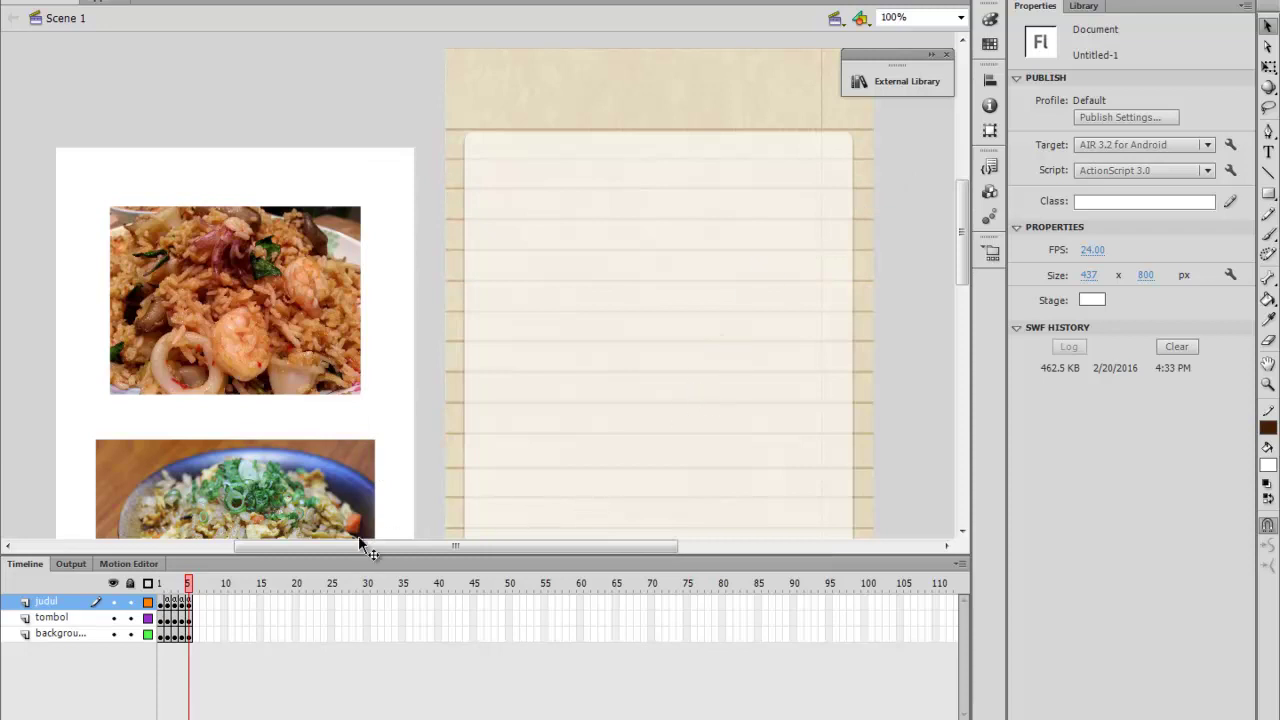
Select the Penjelasan button on the frame 1 menu page
click(161, 584)
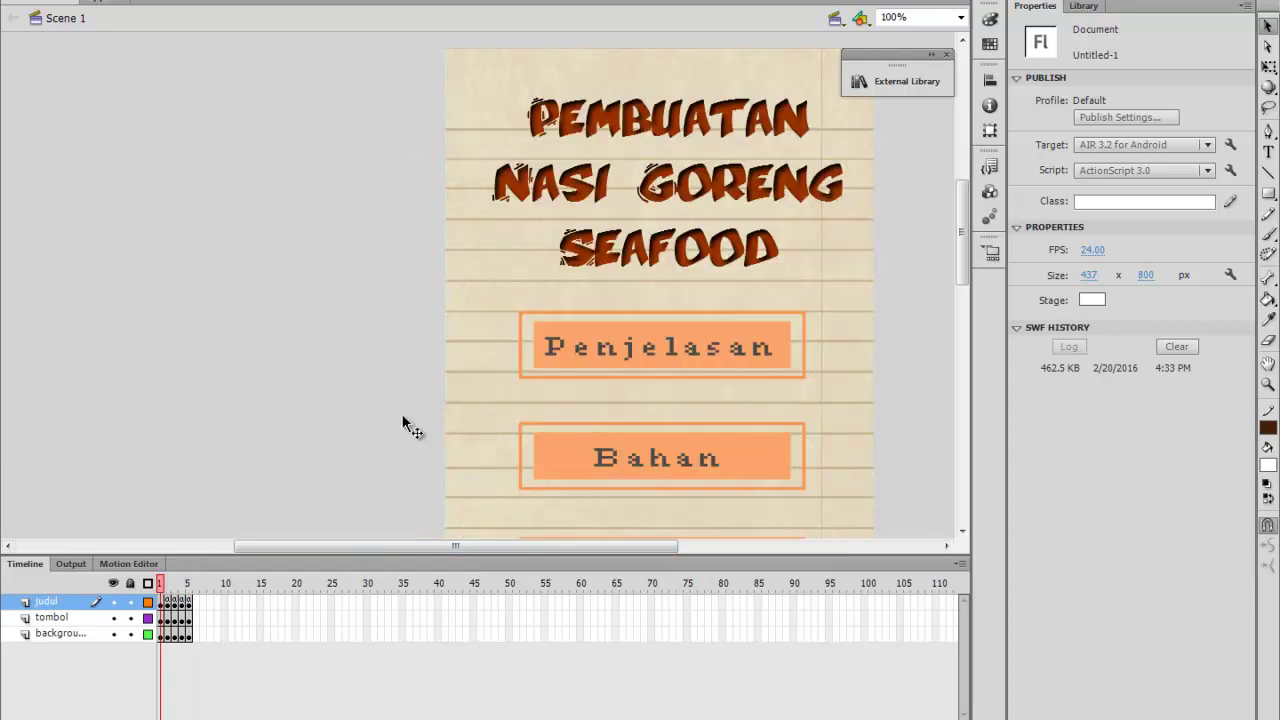
click(574, 342)
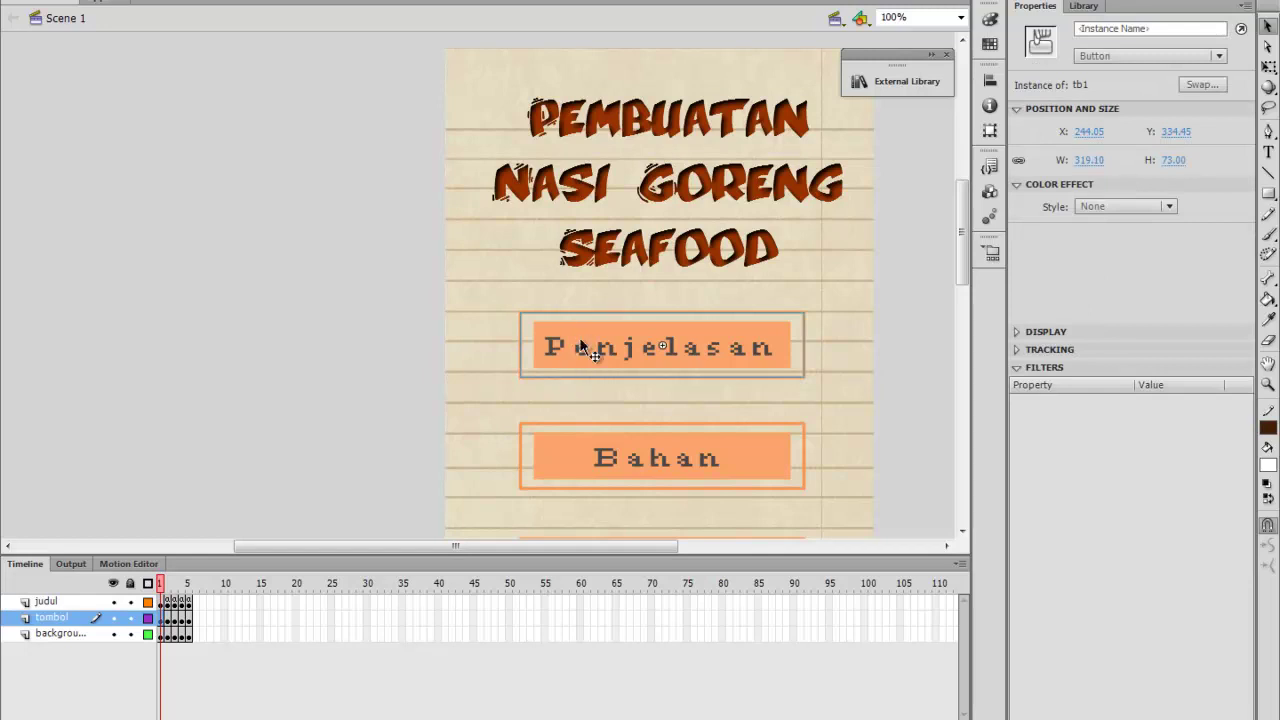
click(989, 166)
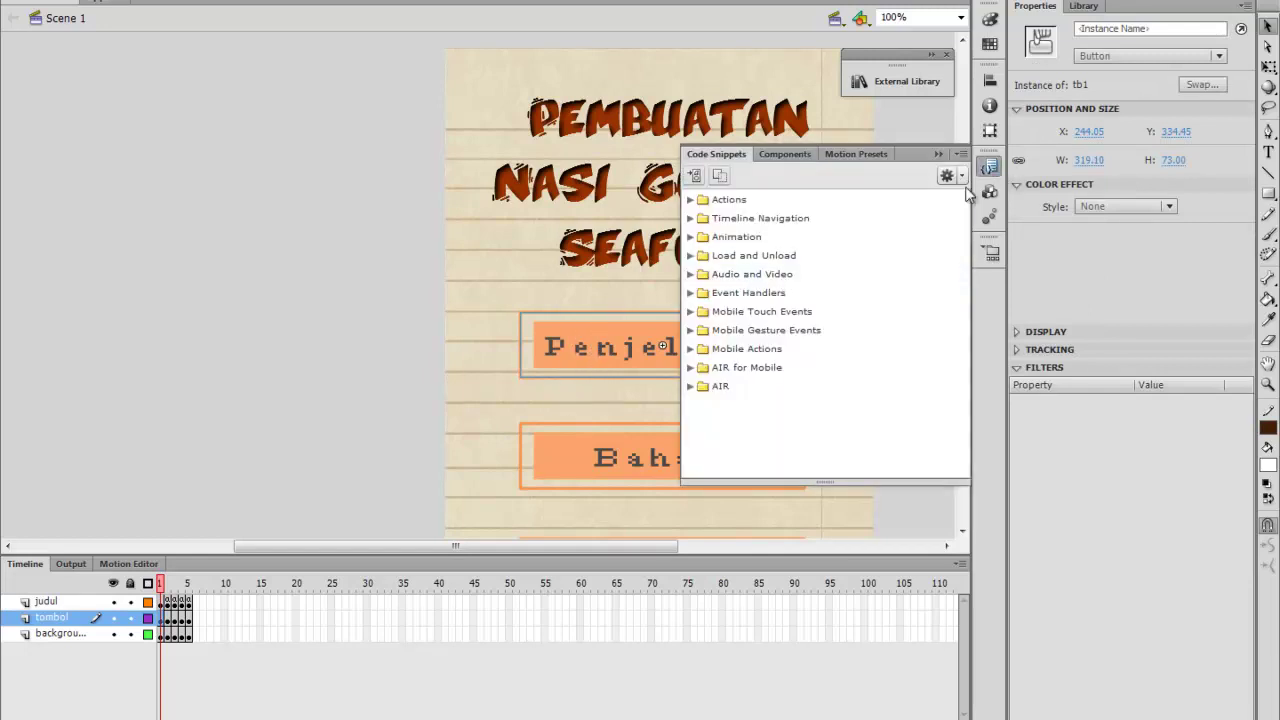
click(615, 355)
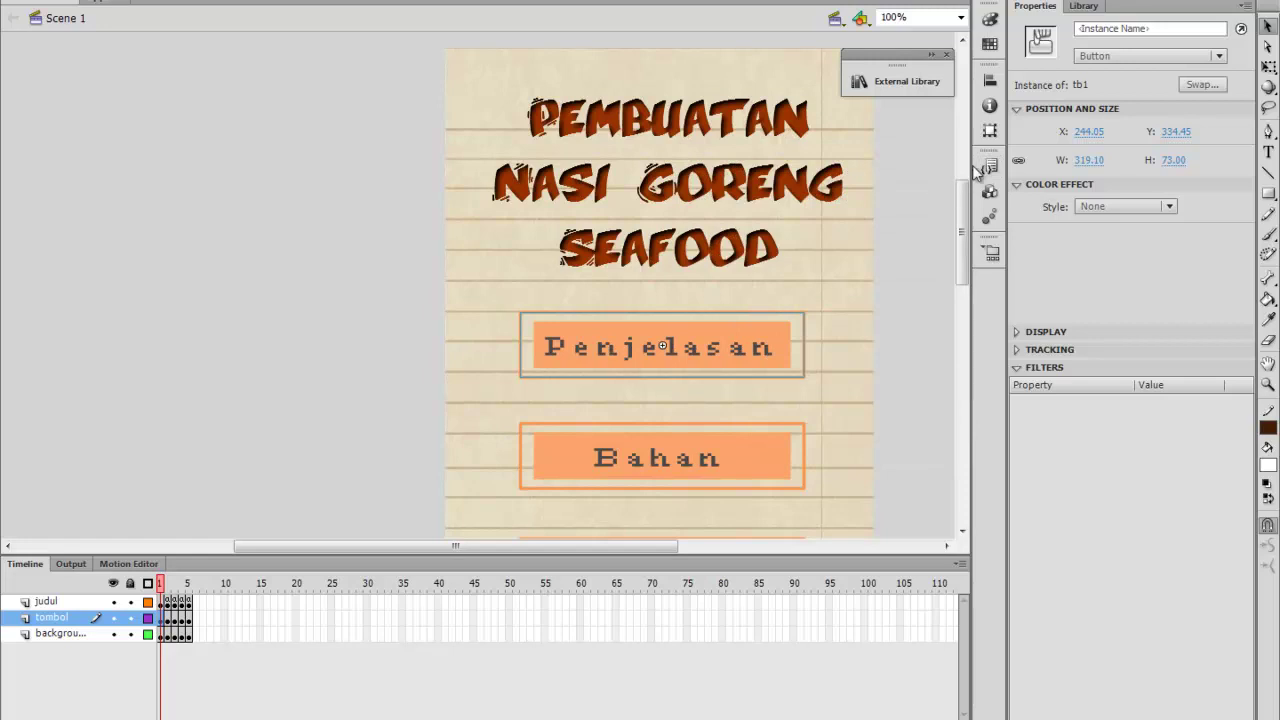
scroll(876, 303, down, 2)
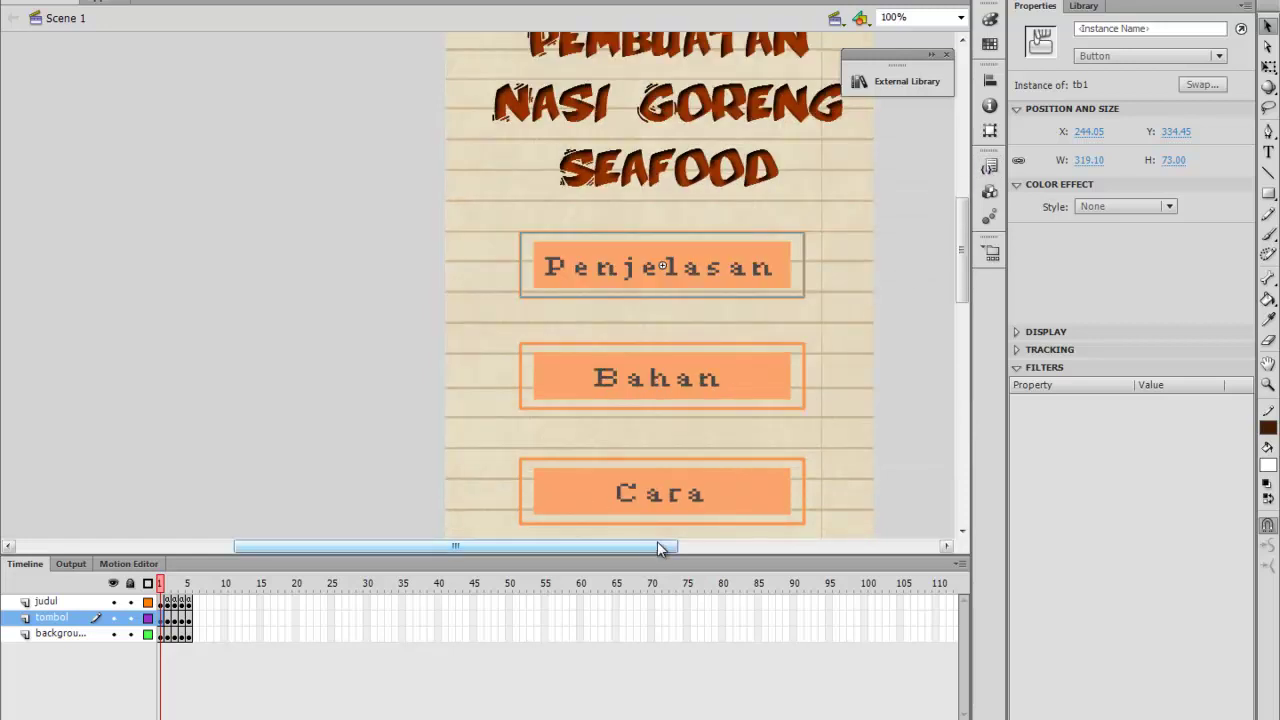
drag(657, 548, 765, 547)
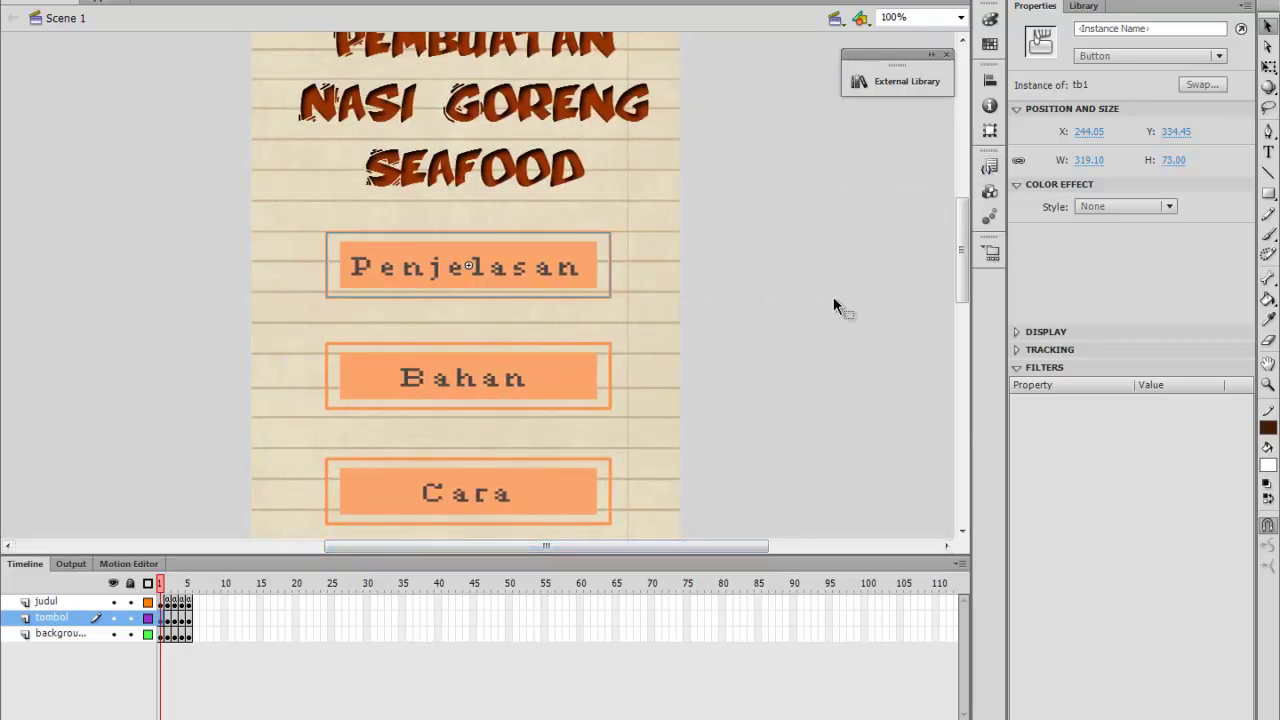
scroll(828, 305, down, 2)
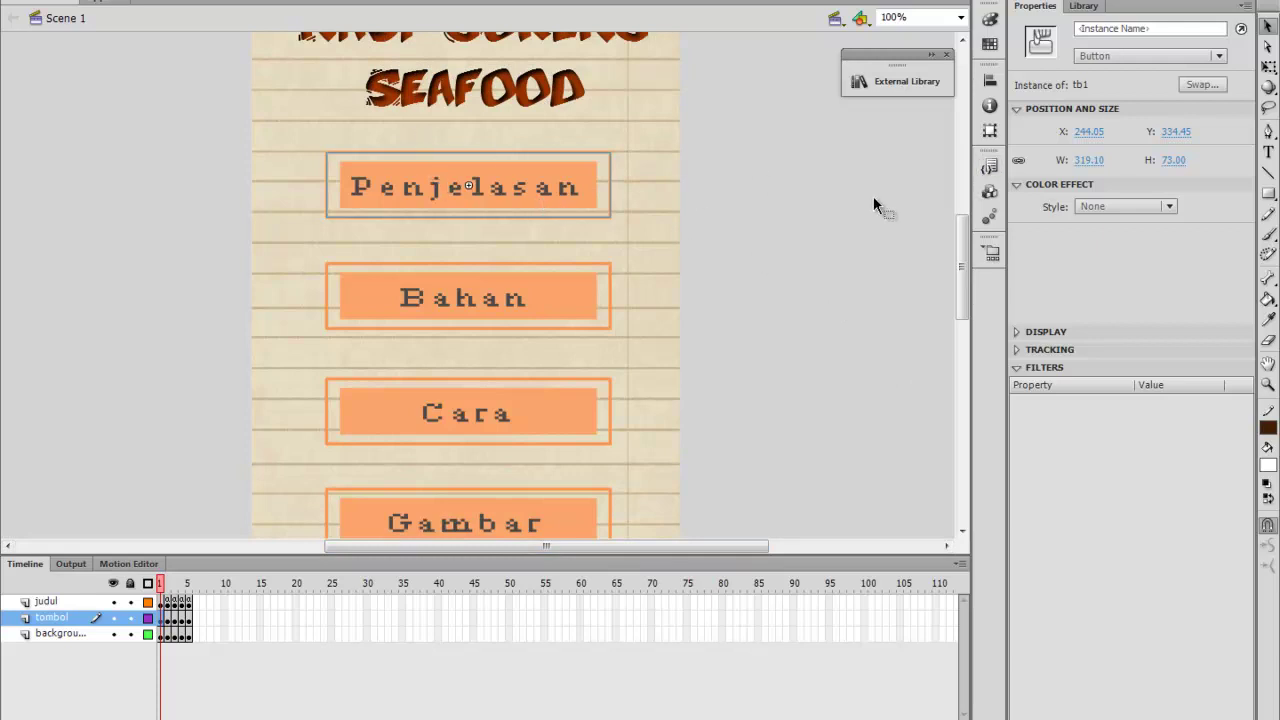
Apply the Click to Go to Frame and Stop snippet as pnj, targeting frame 2
click(997, 170)
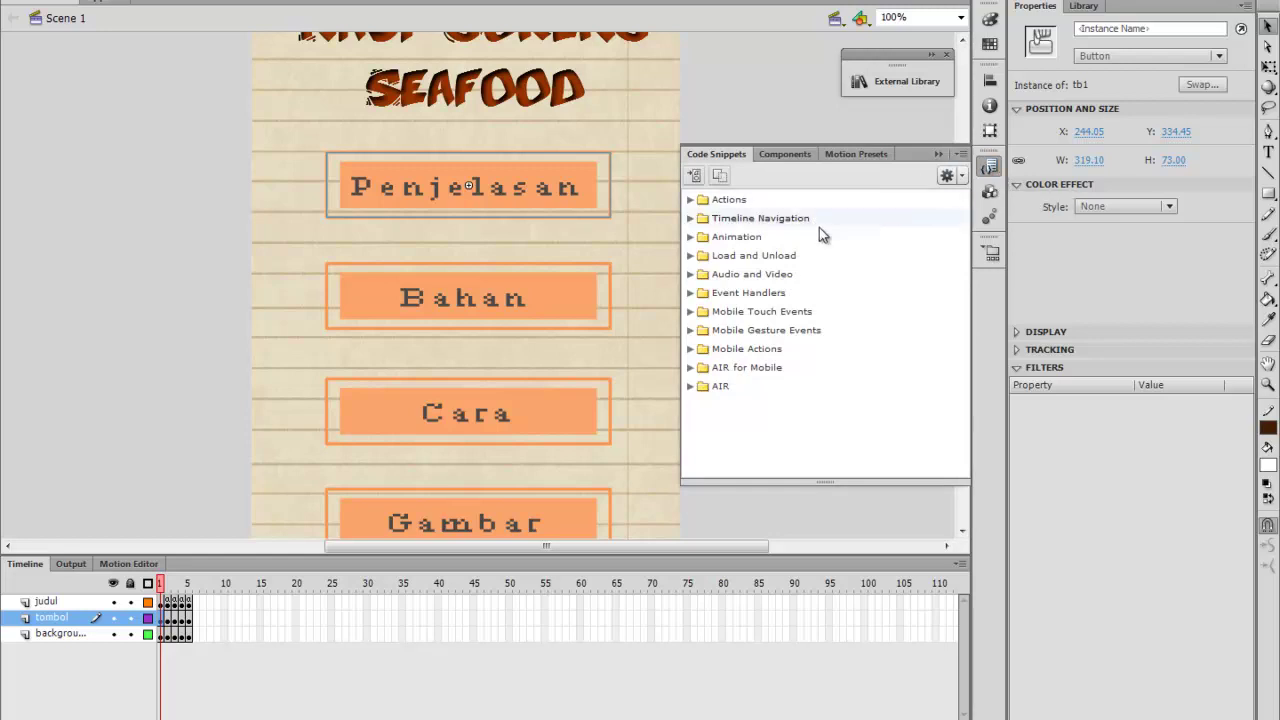
double_click(750, 218)
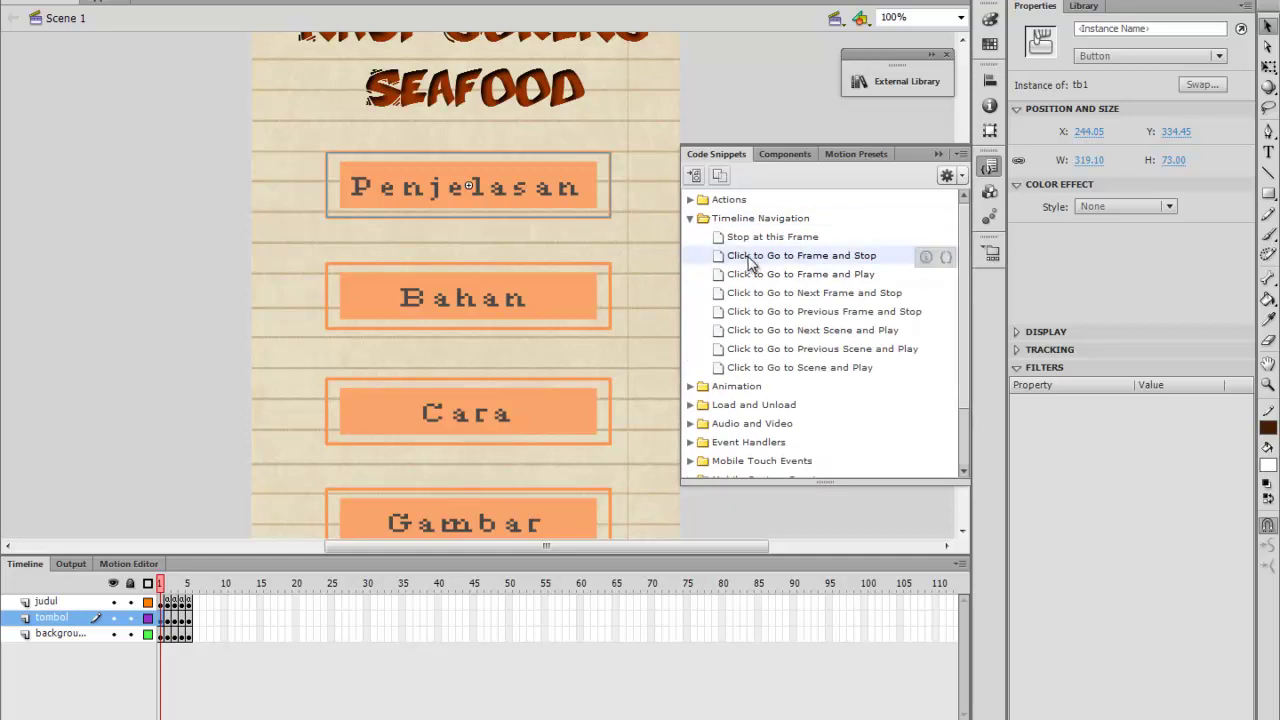
double_click(749, 258)
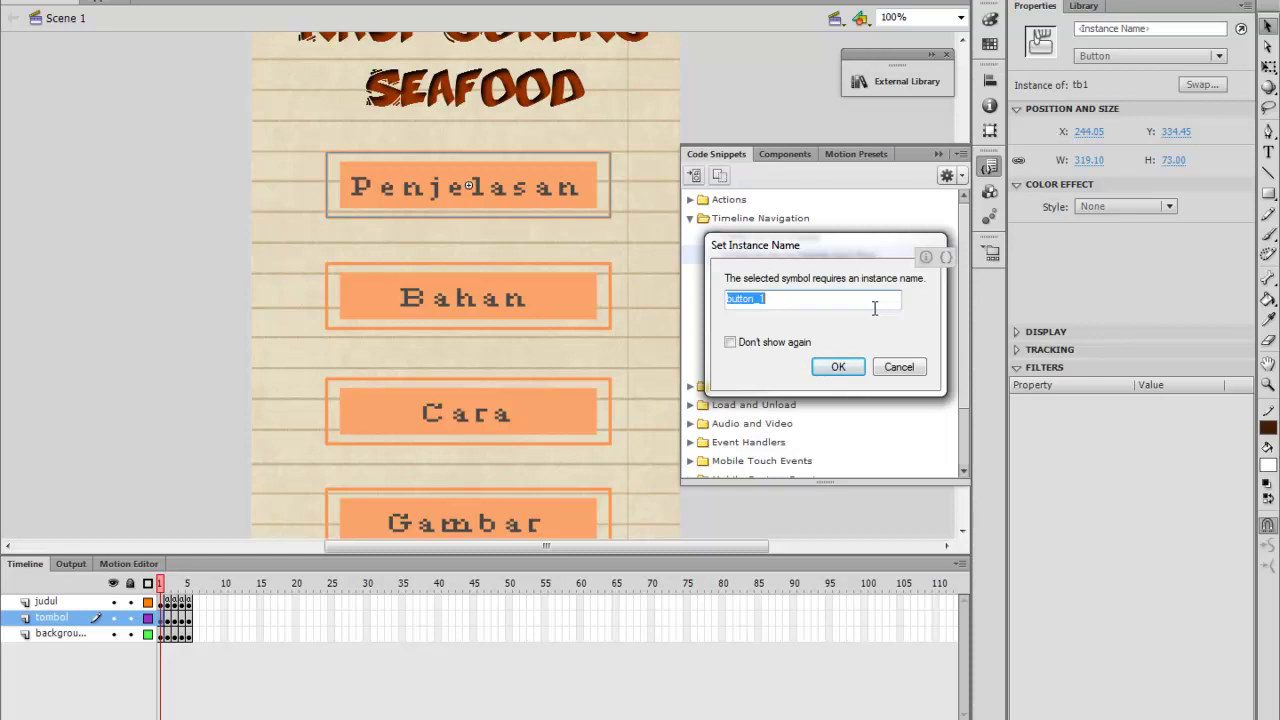
text(pnj)
key(Return)
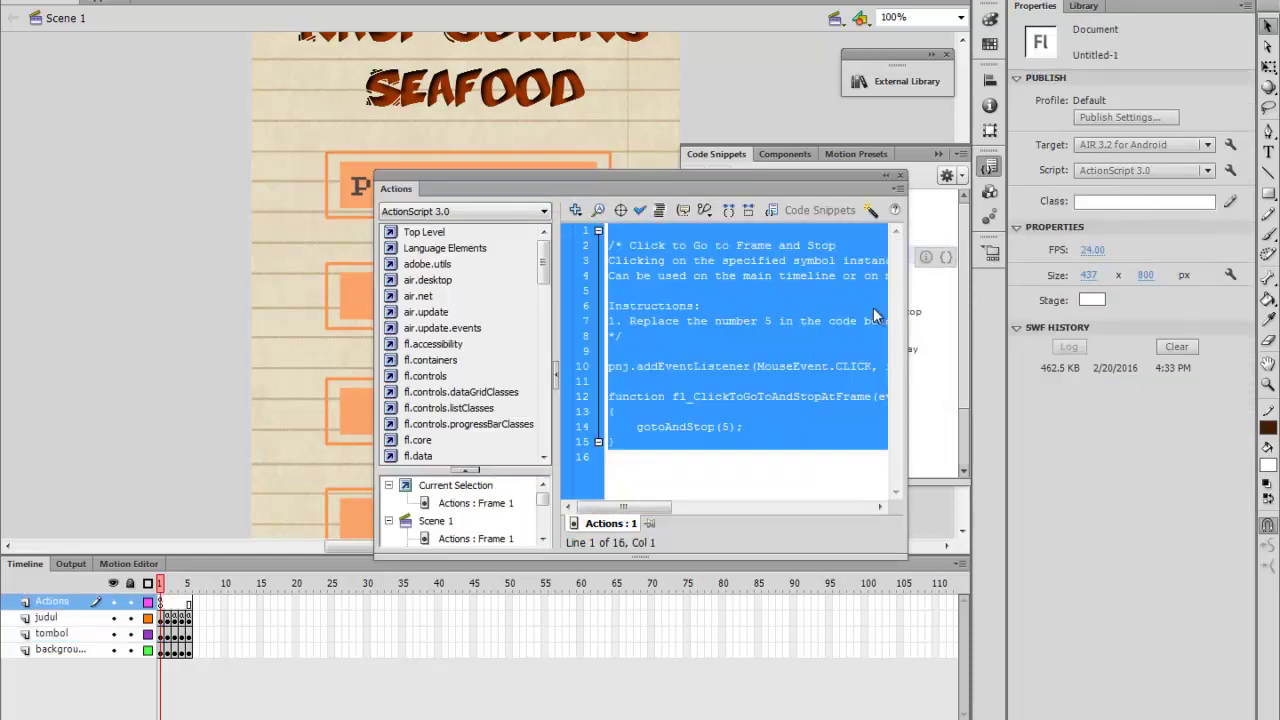
click(727, 425)
key(BackSpace)
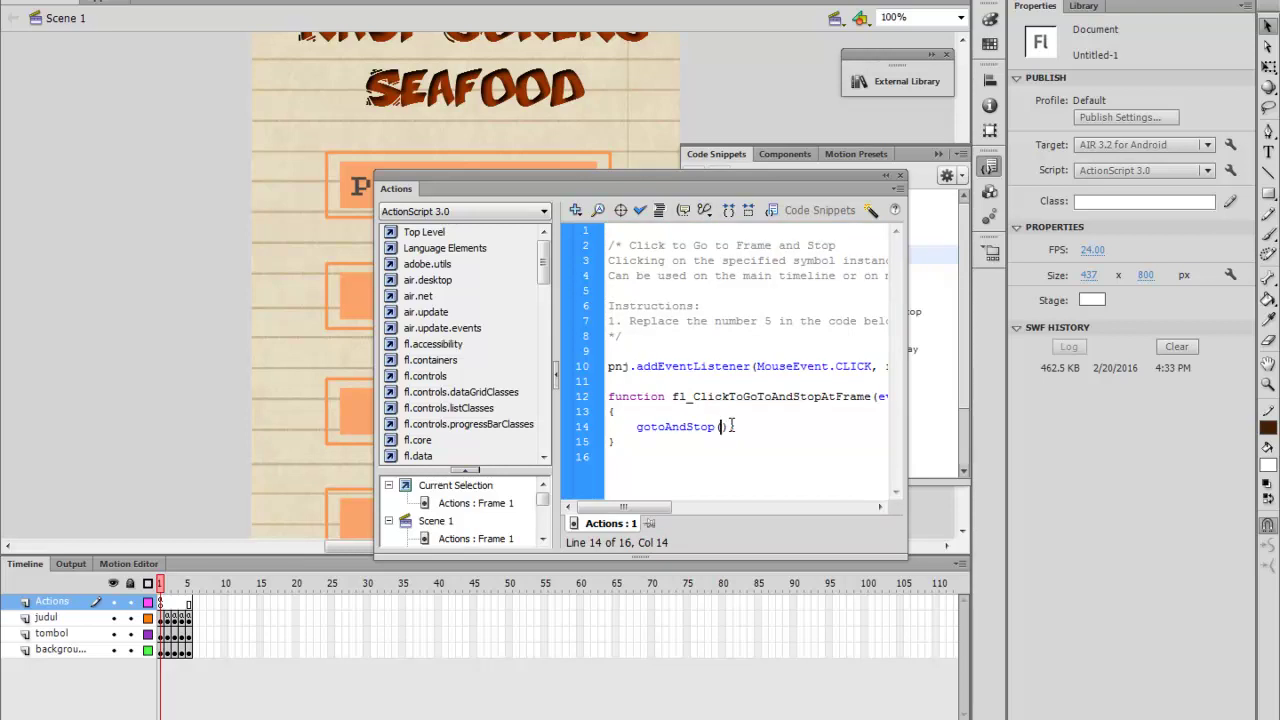
text(2)
click(900, 176)
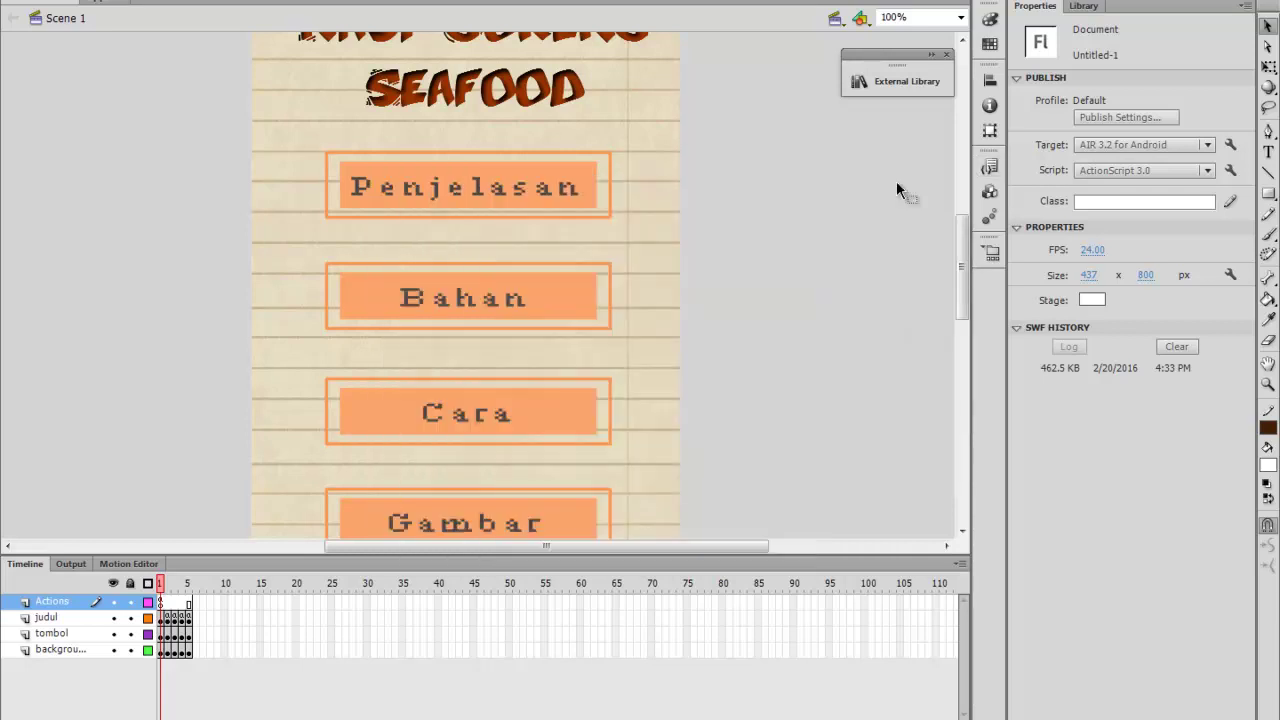
Give the Bahan button a go-to-frame-and-stop snippet named bhn, targeting frame 3
click(509, 308)
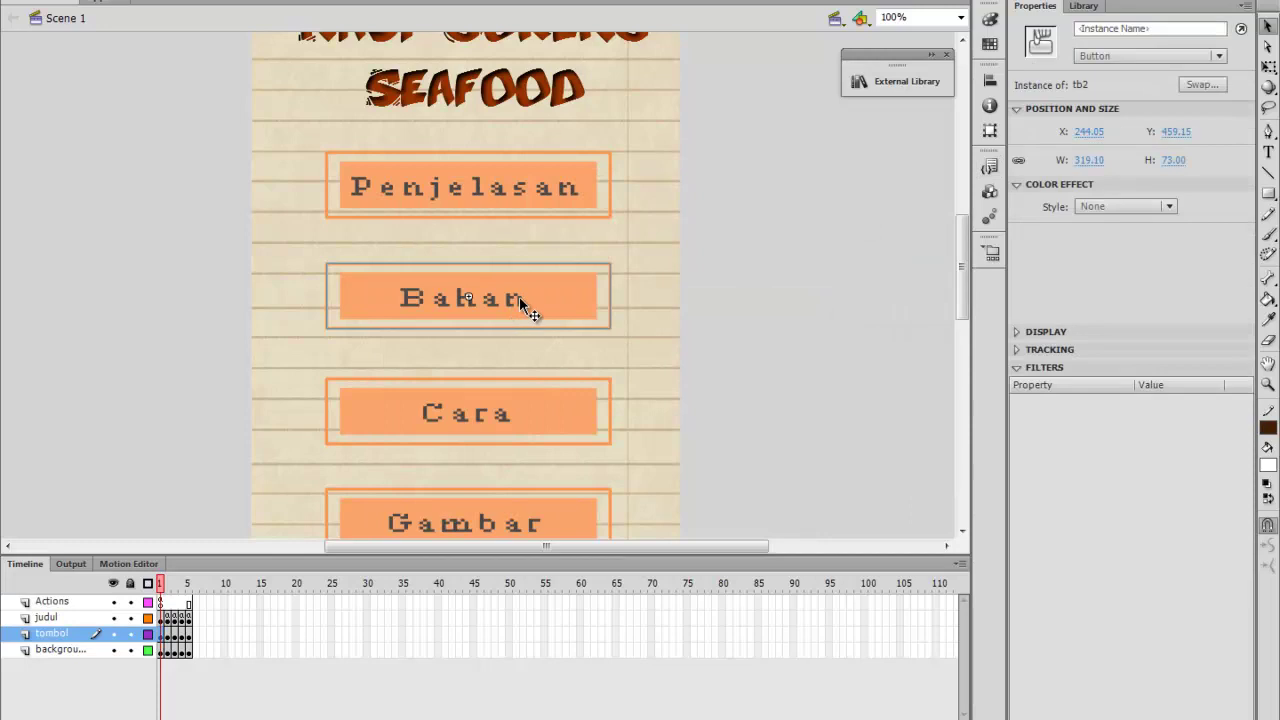
click(990, 166)
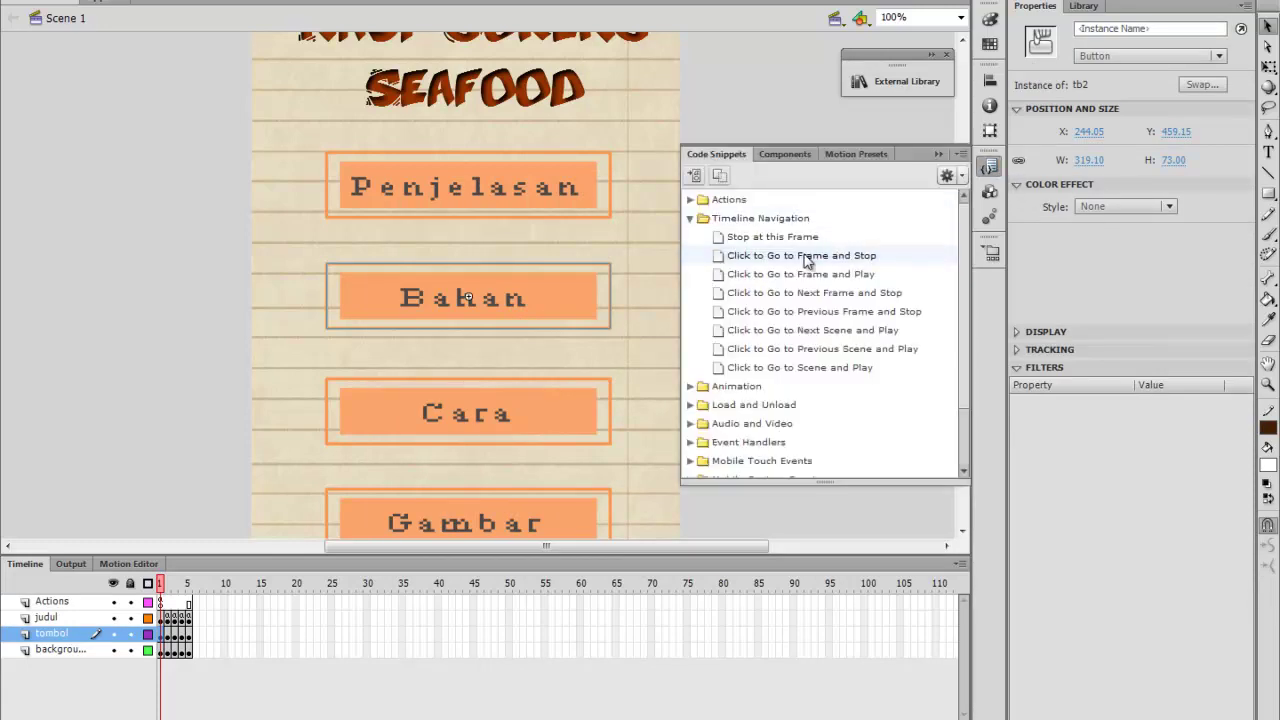
double_click(808, 258)
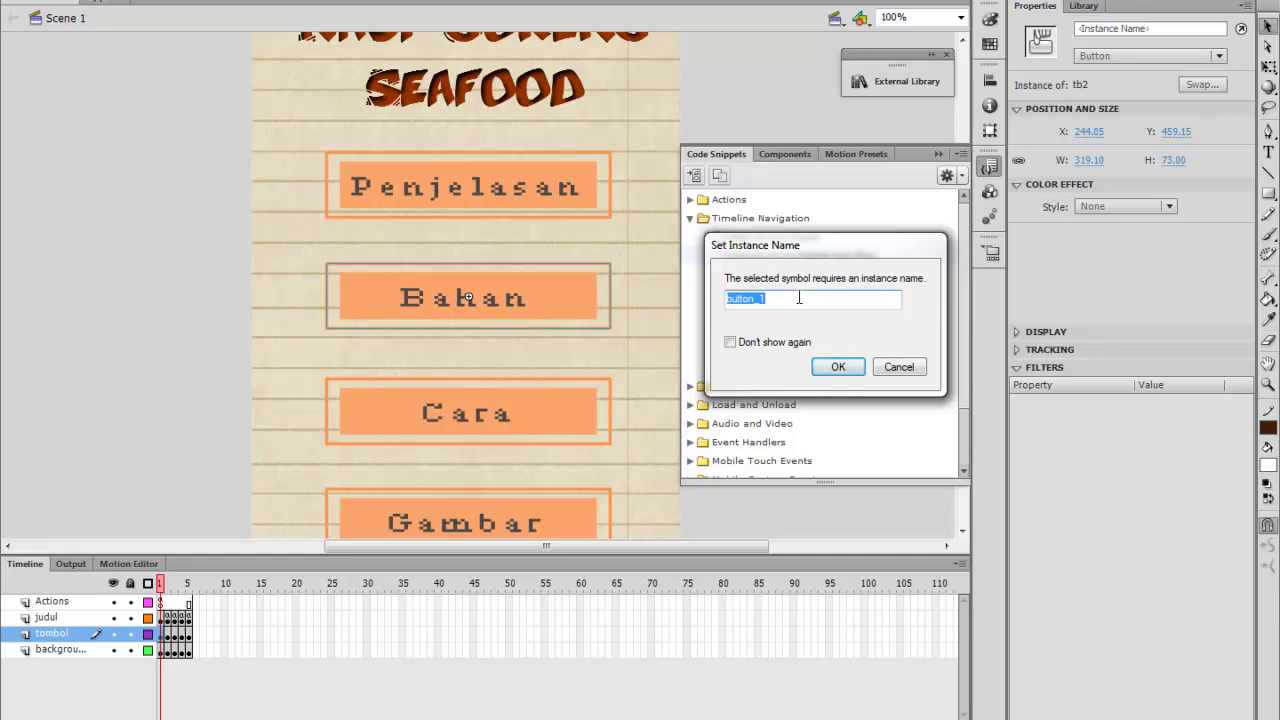
text(bhn)
key(Return)
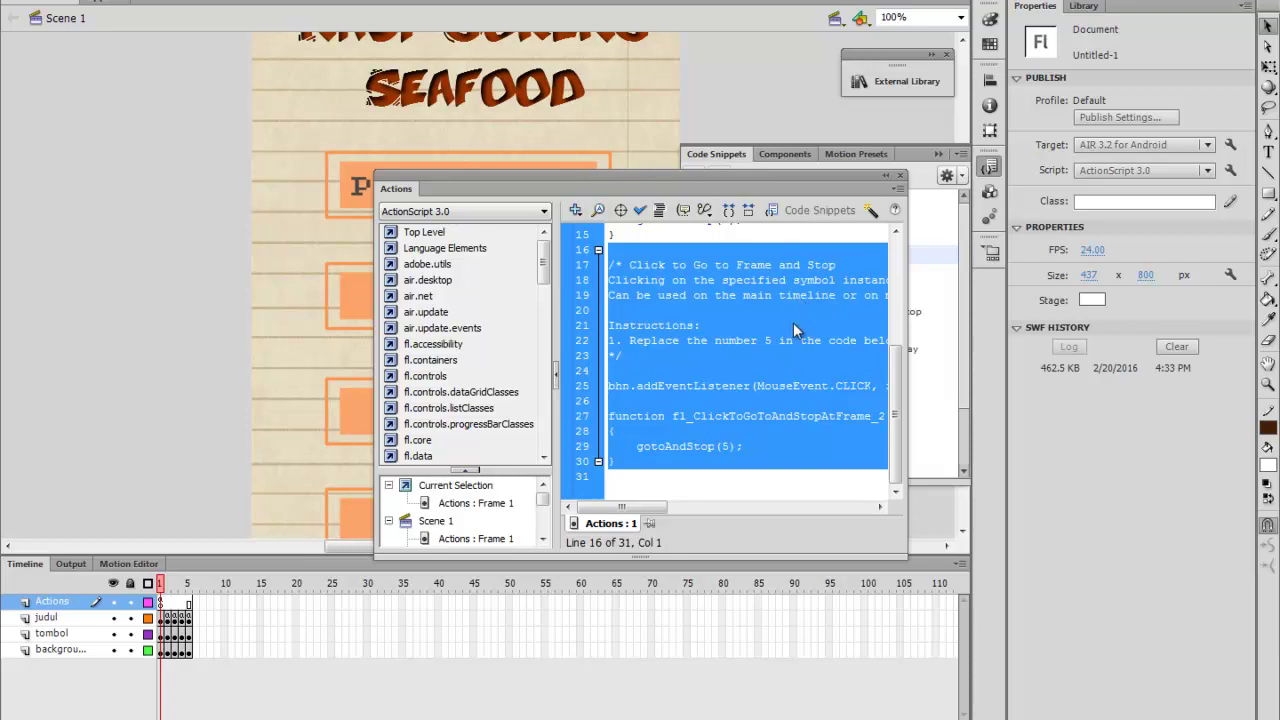
click(731, 445)
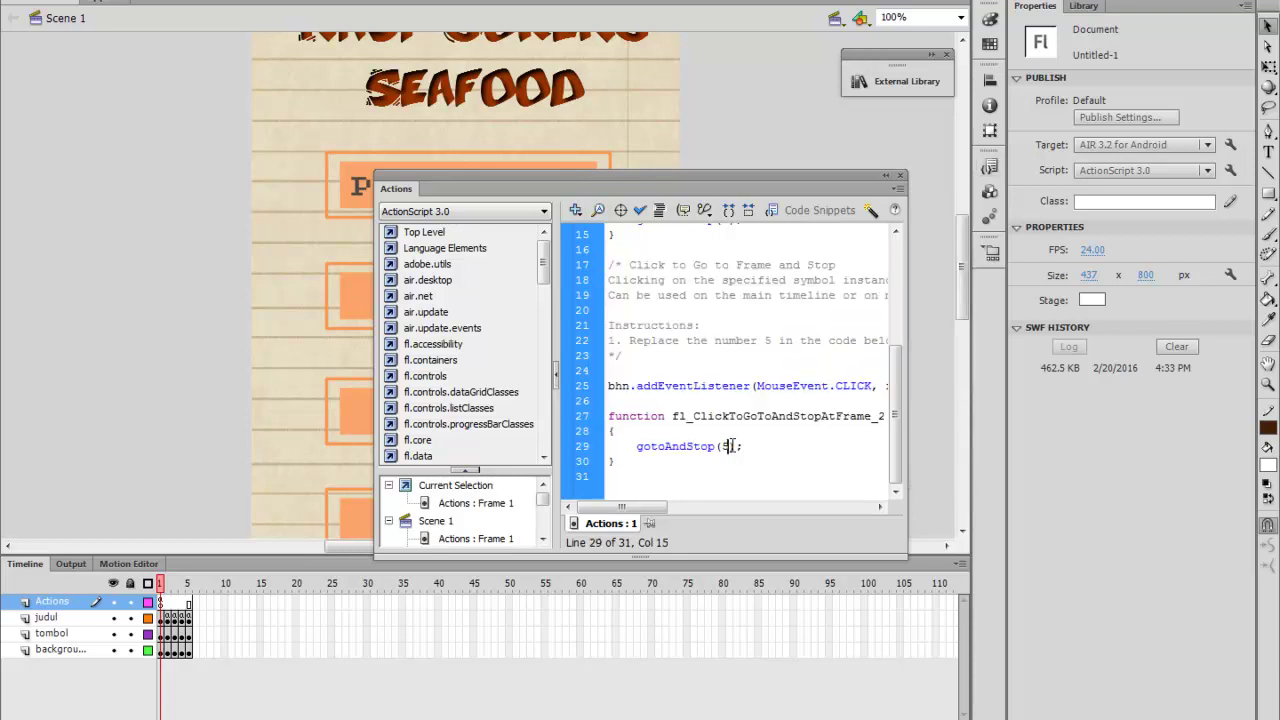
key(BackSpace)
text(3)
click(899, 175)
Give the Cara button a go-to-frame-and-stop snippet named cr, targeting frame 4
click(497, 394)
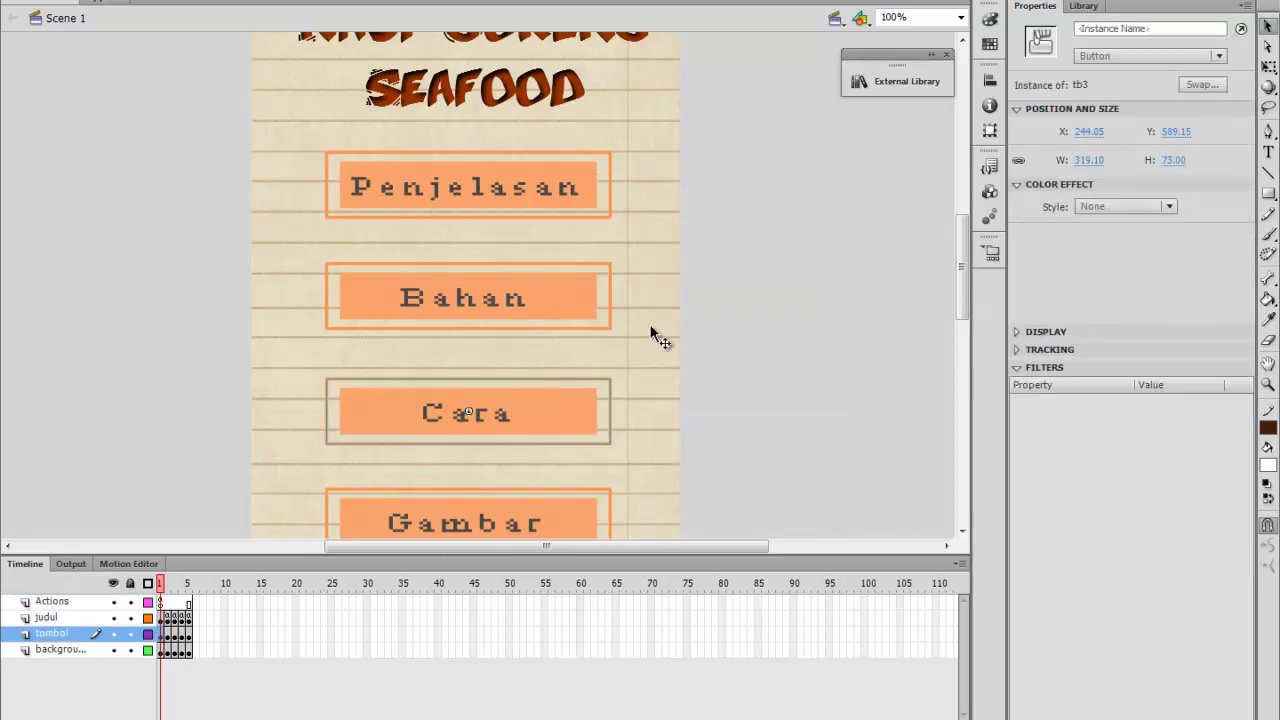
click(989, 166)
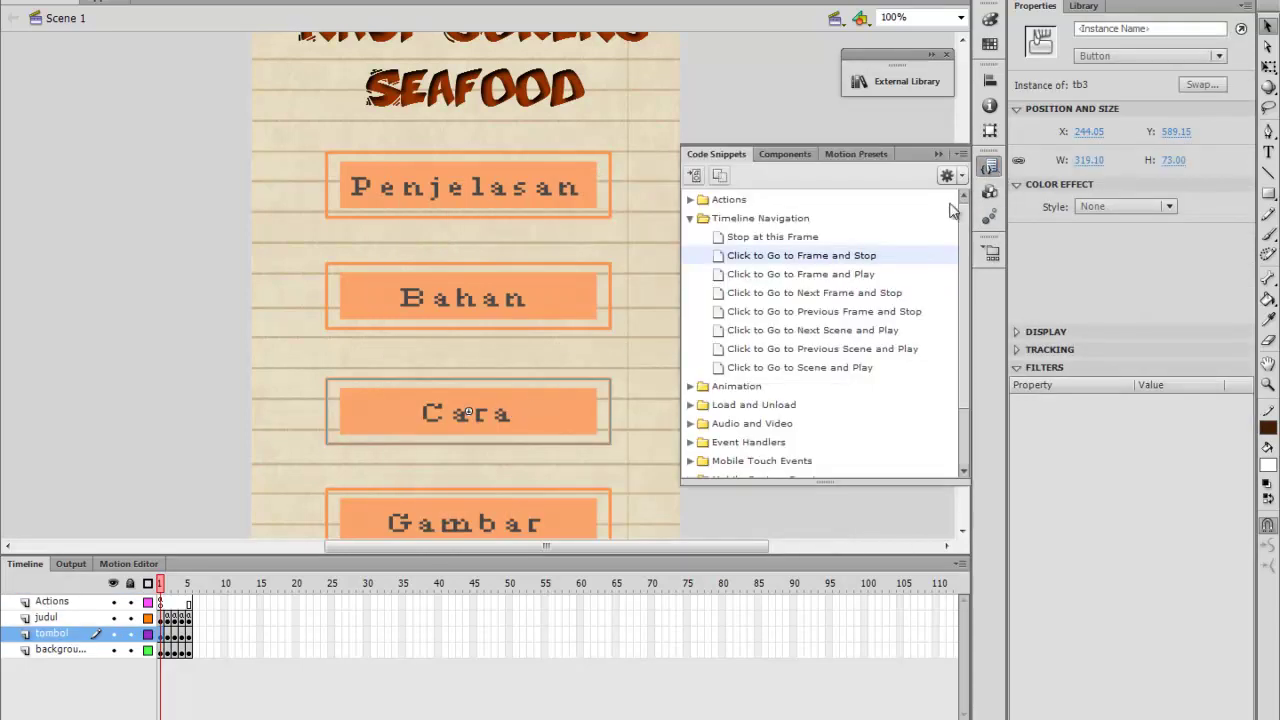
double_click(845, 257)
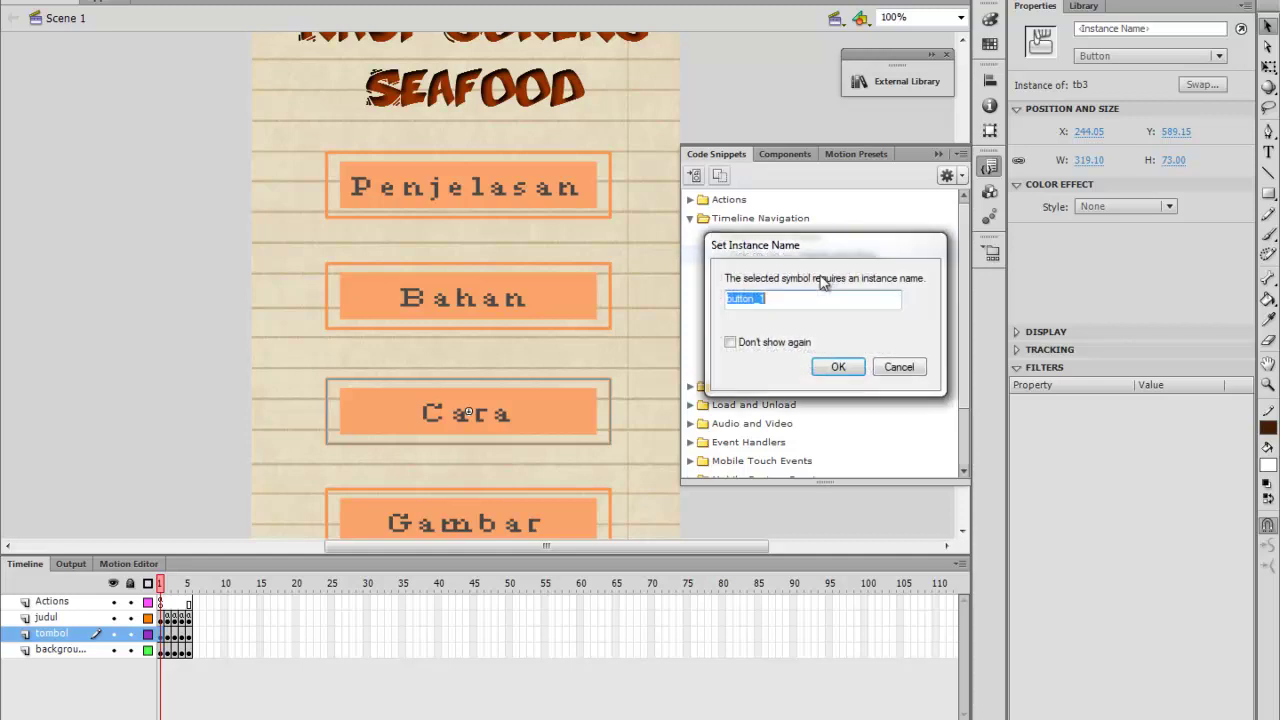
text(cr)
key(Return)
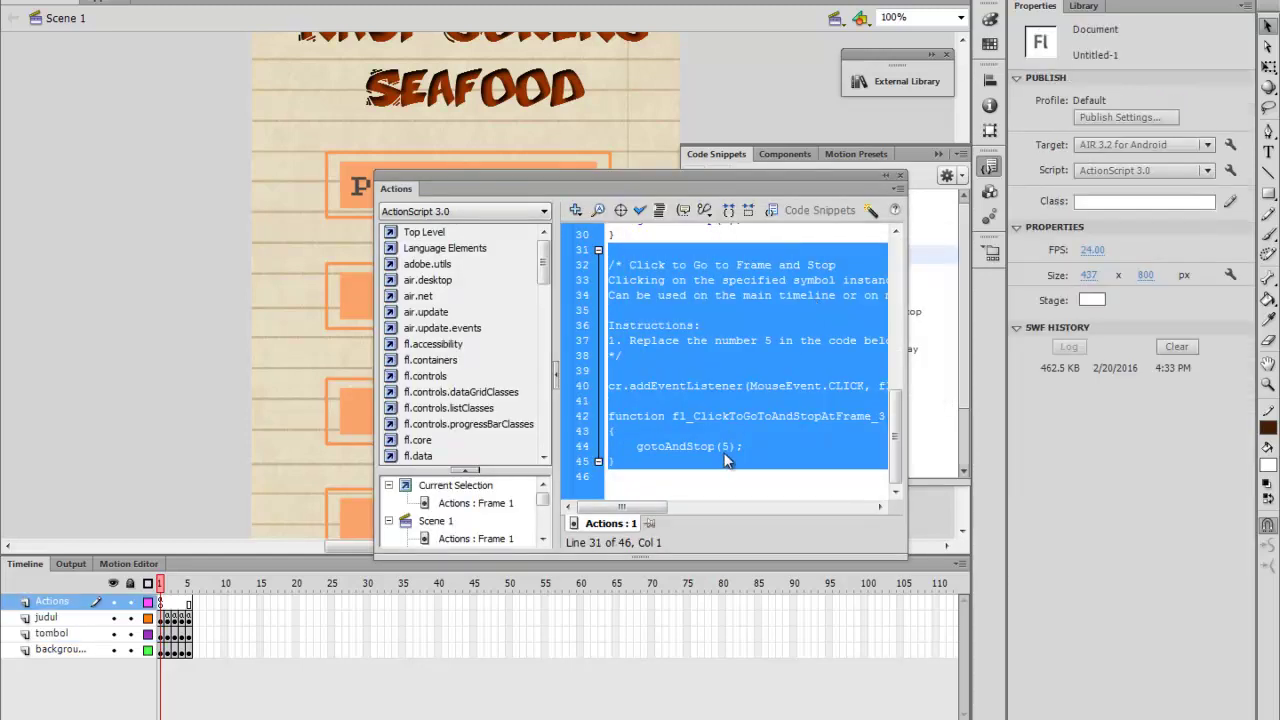
click(734, 446)
key(BackSpace)
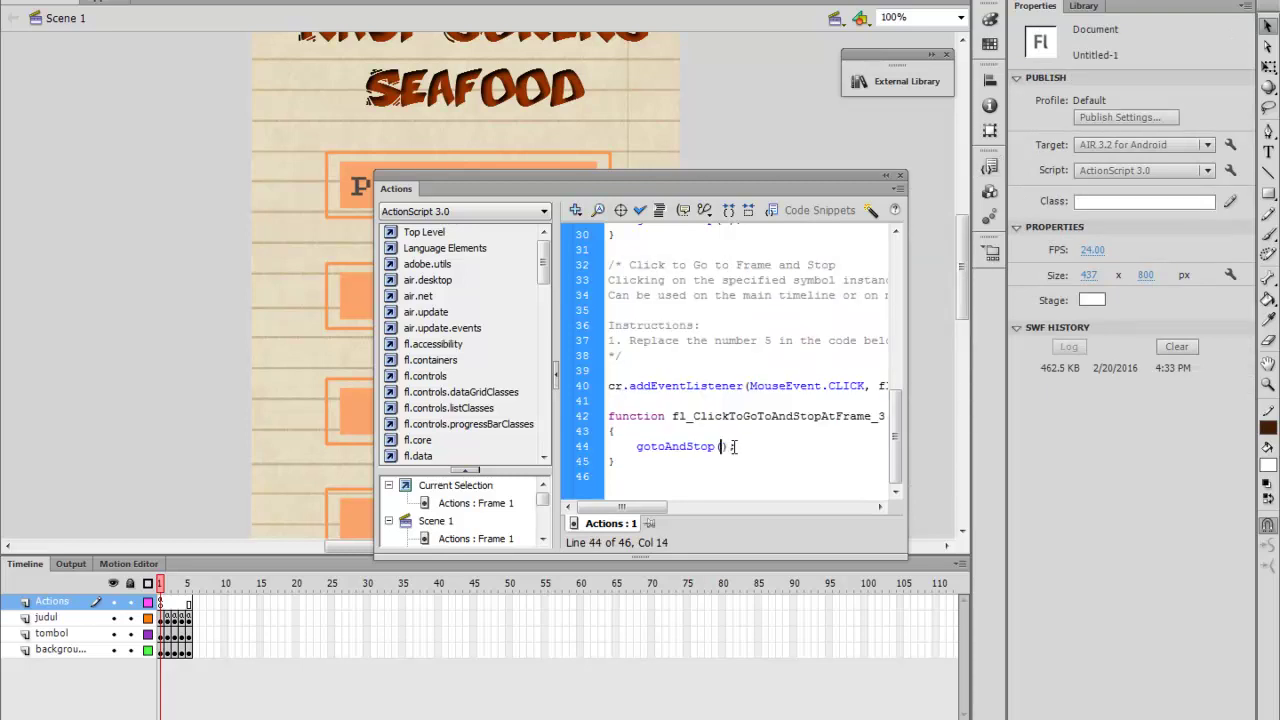
text(5)
click(899, 176)
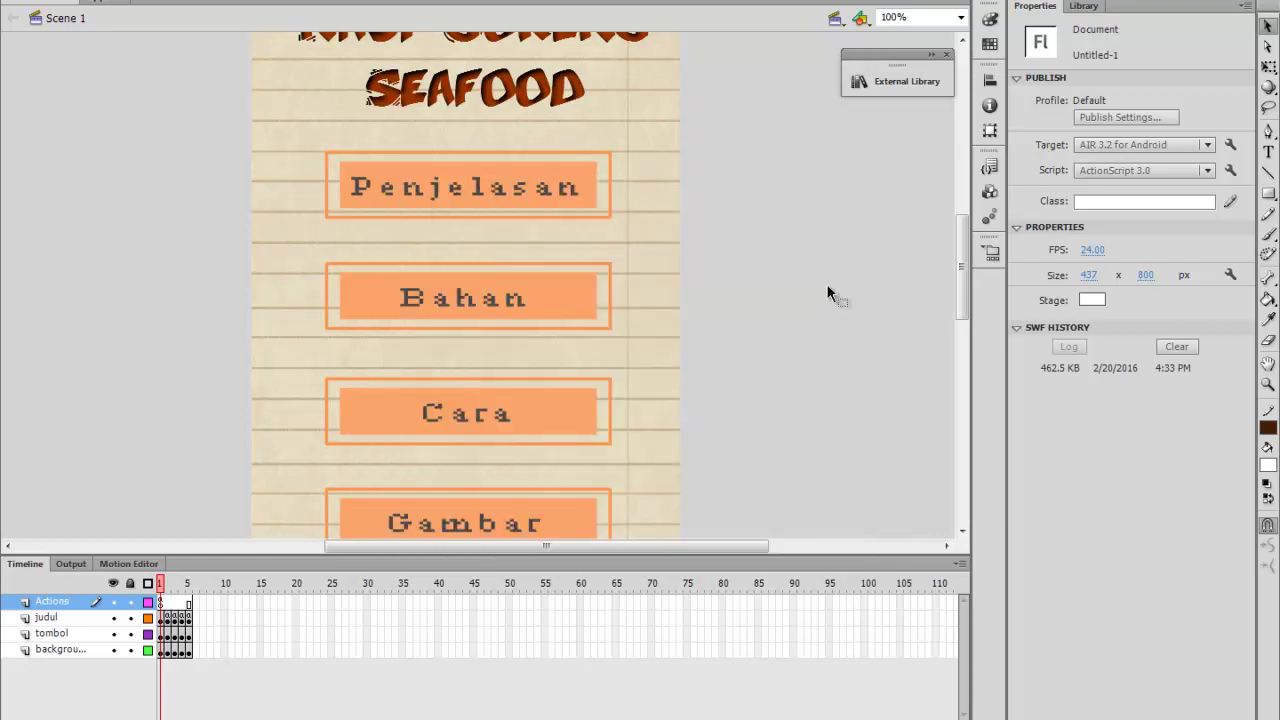
Apply the Click to Go to Frame and Stop snippet to the Gambar button as gbr
scroll(722, 436, down, 3)
click(573, 349)
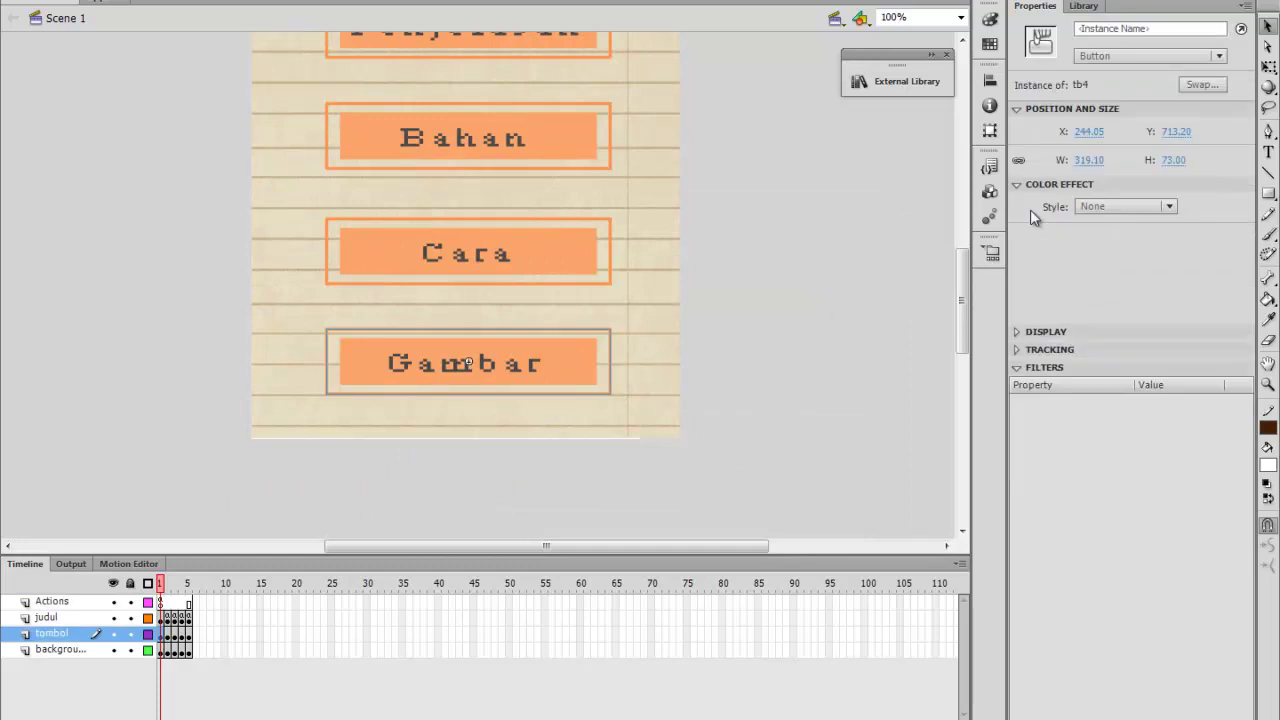
click(990, 166)
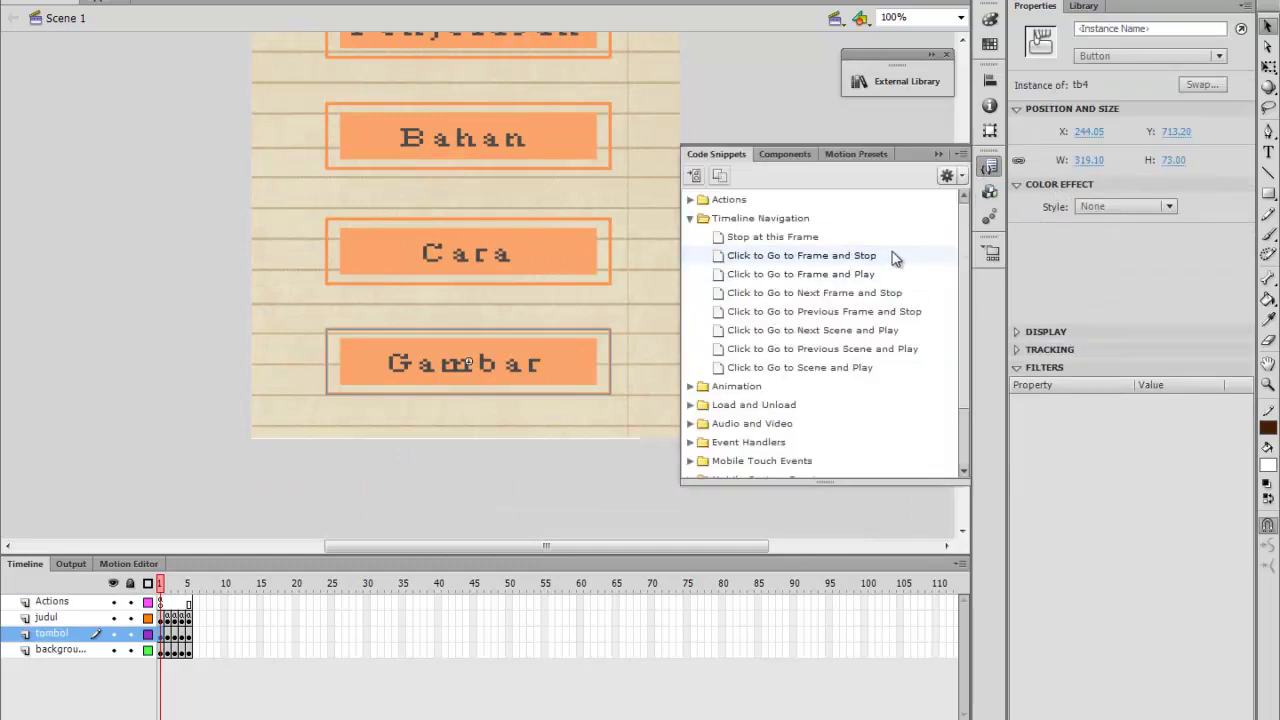
double_click(889, 256)
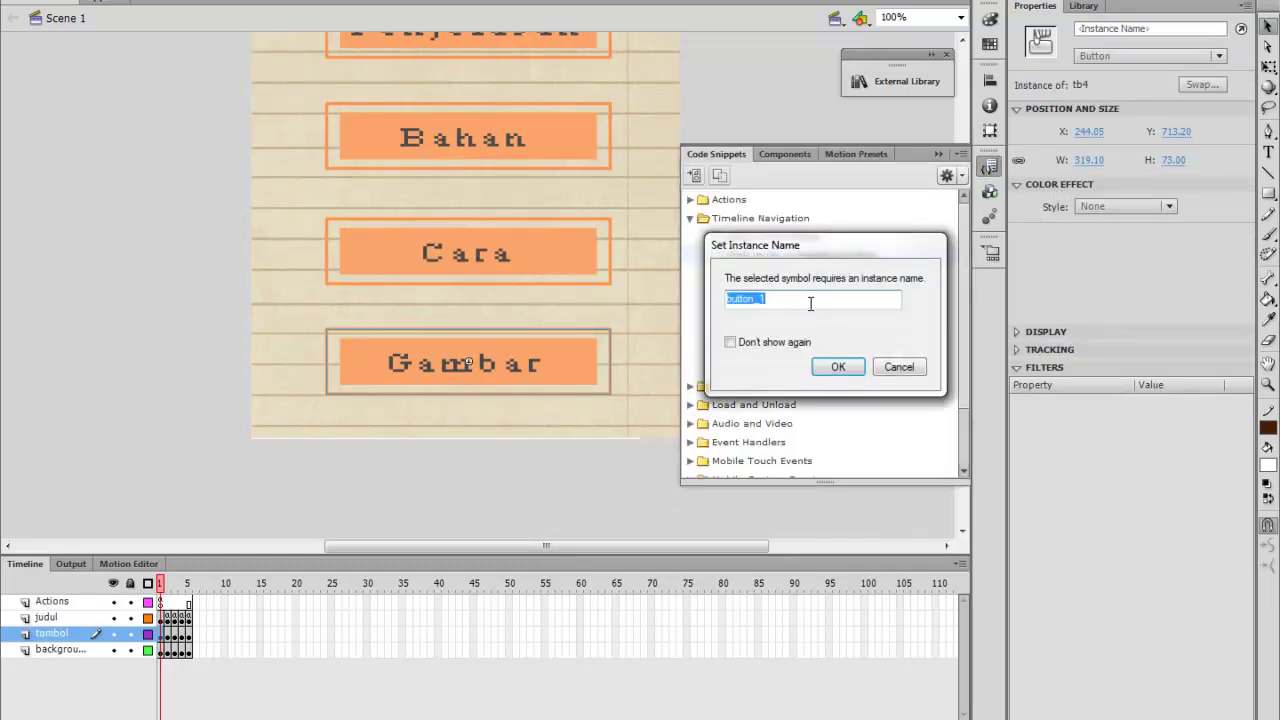
text(gbr)
key(Return)
click(727, 446)
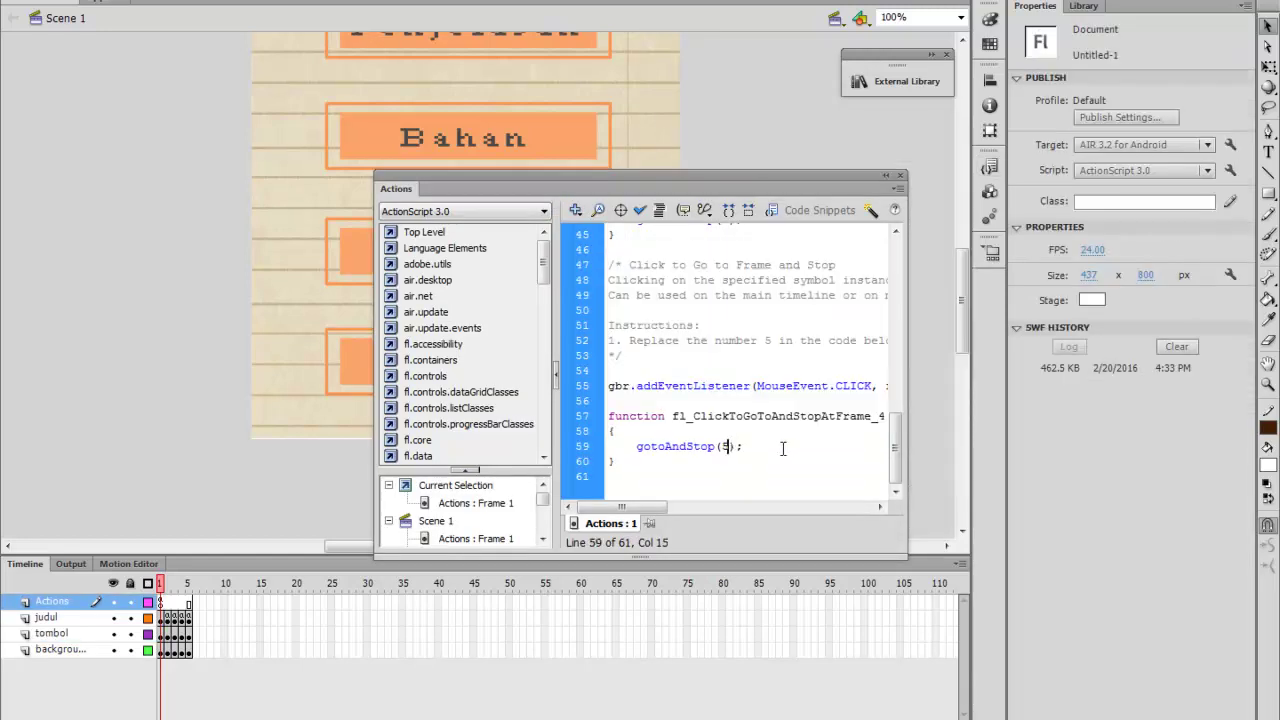
Add stop(); as the first line of the frame 1 script
scroll(783, 447, up, 3)
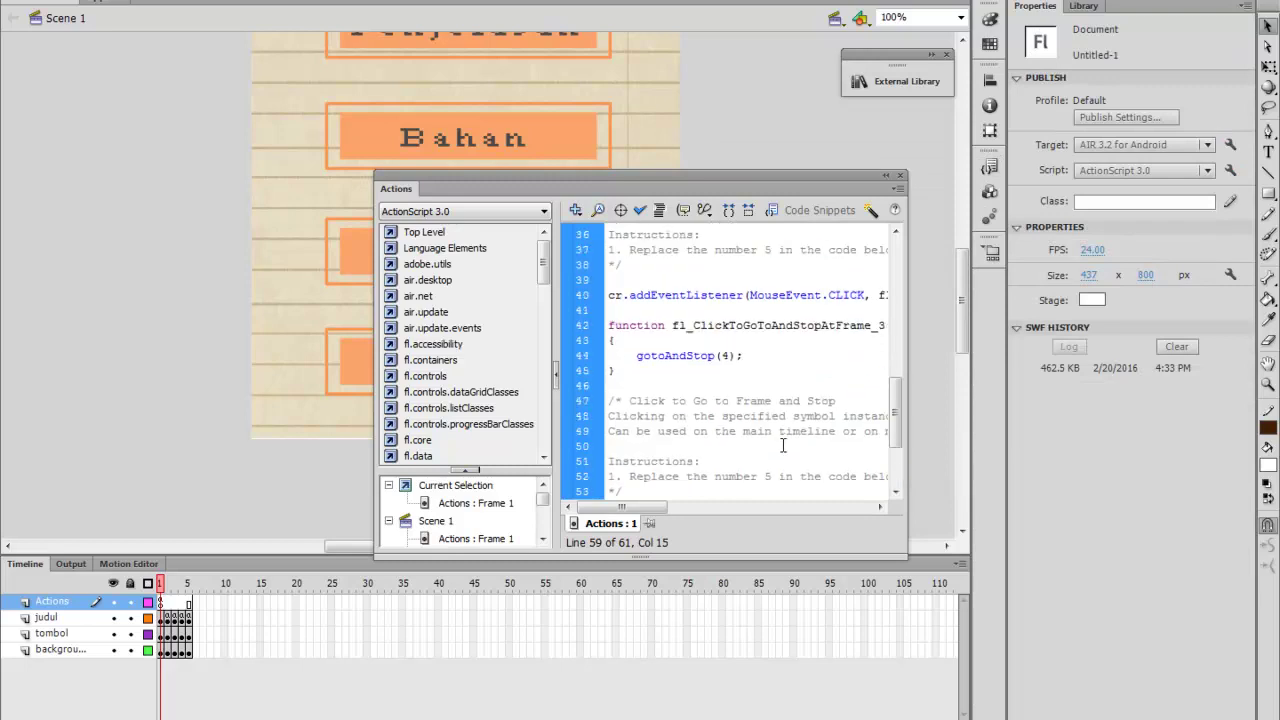
scroll(783, 446, up, 12)
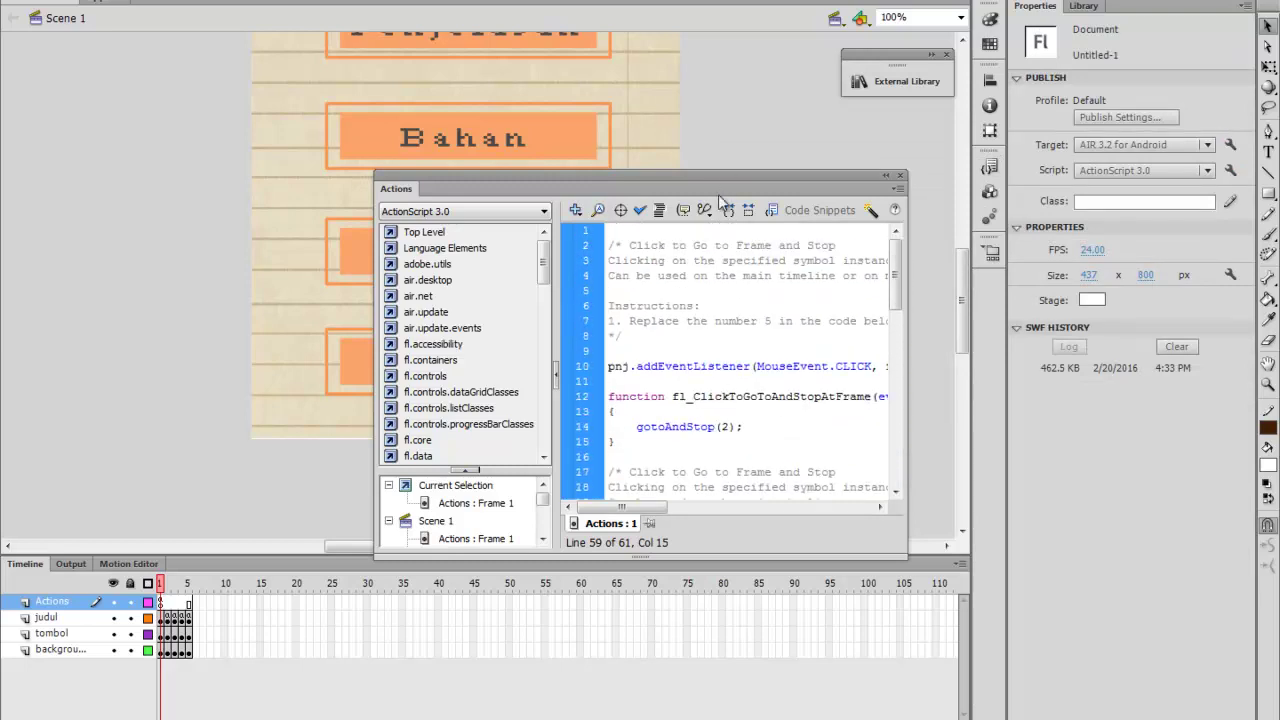
click(624, 233)
text(stop)
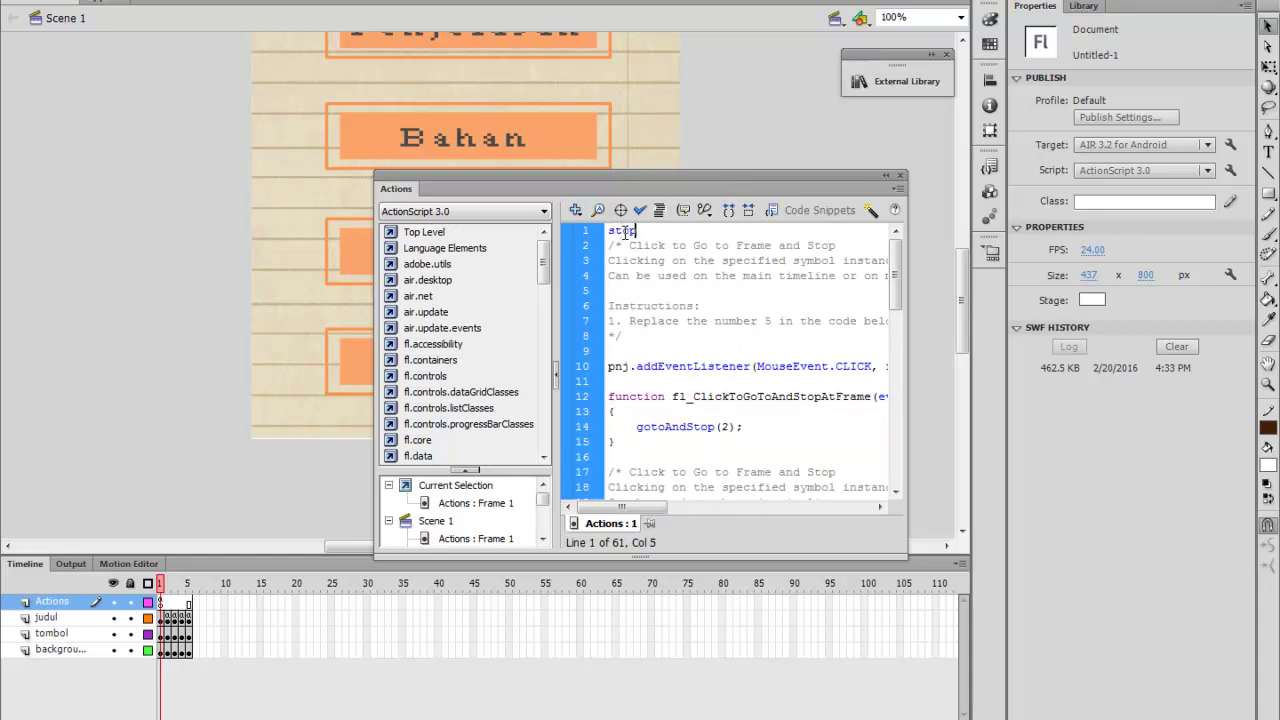
text(();)
click(898, 179)
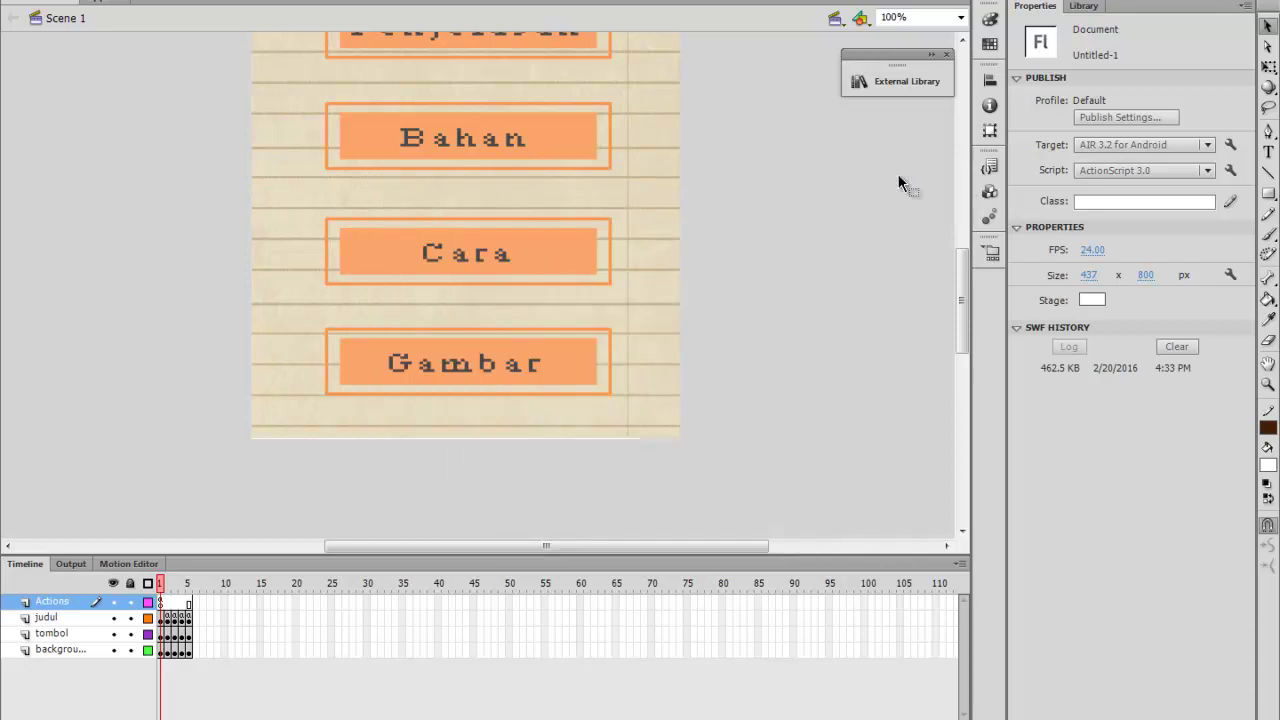
Name frame 2's play button tb and give it a click handler calling gotoAndStop(1)
click(167, 584)
click(451, 418)
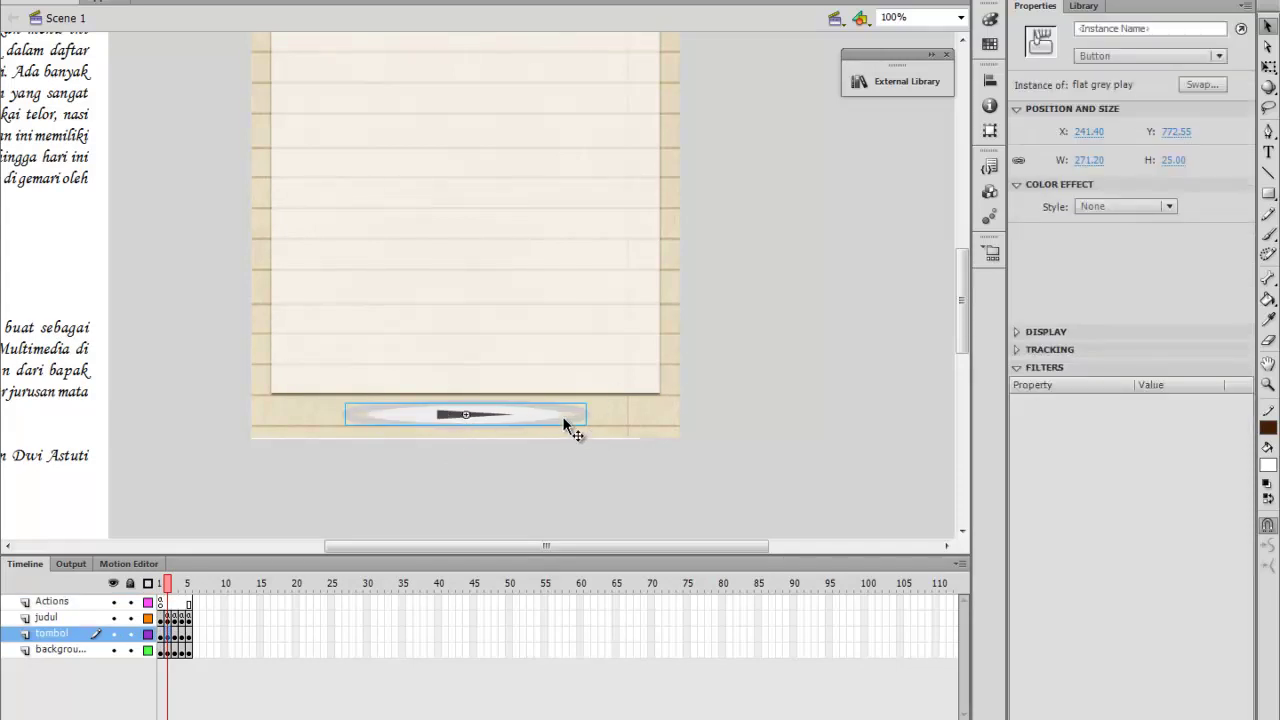
click(997, 170)
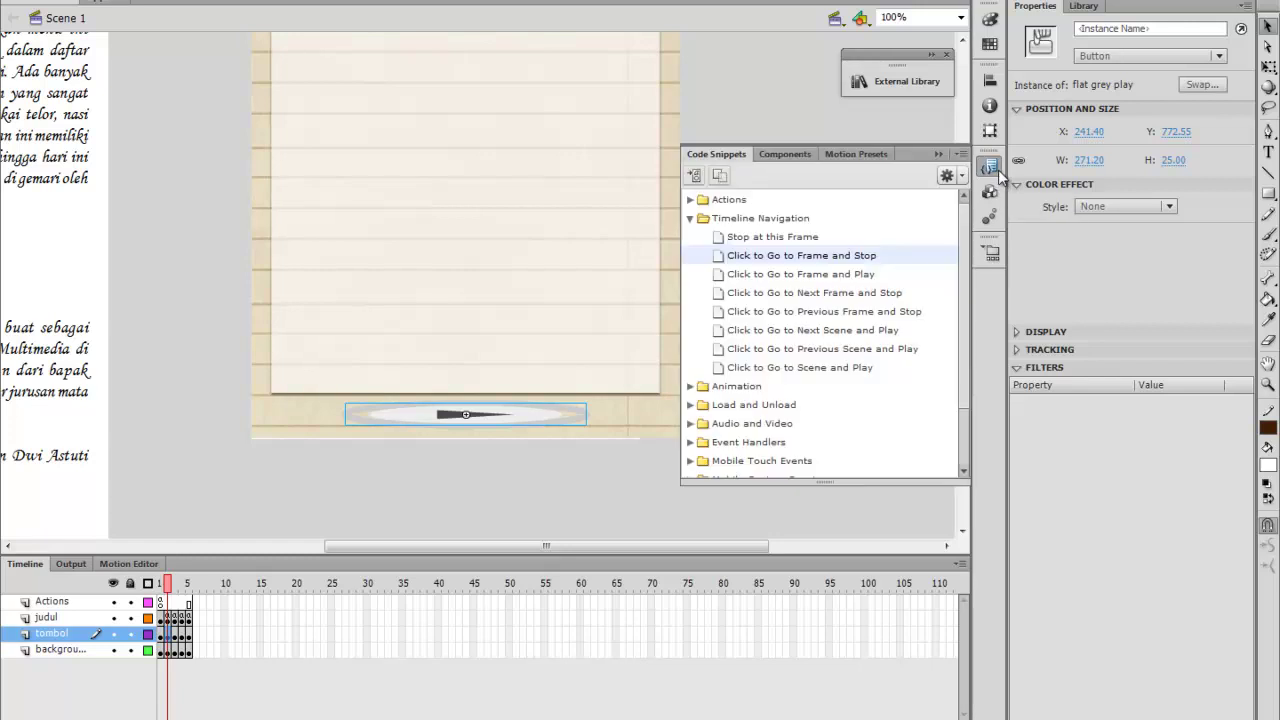
double_click(847, 258)
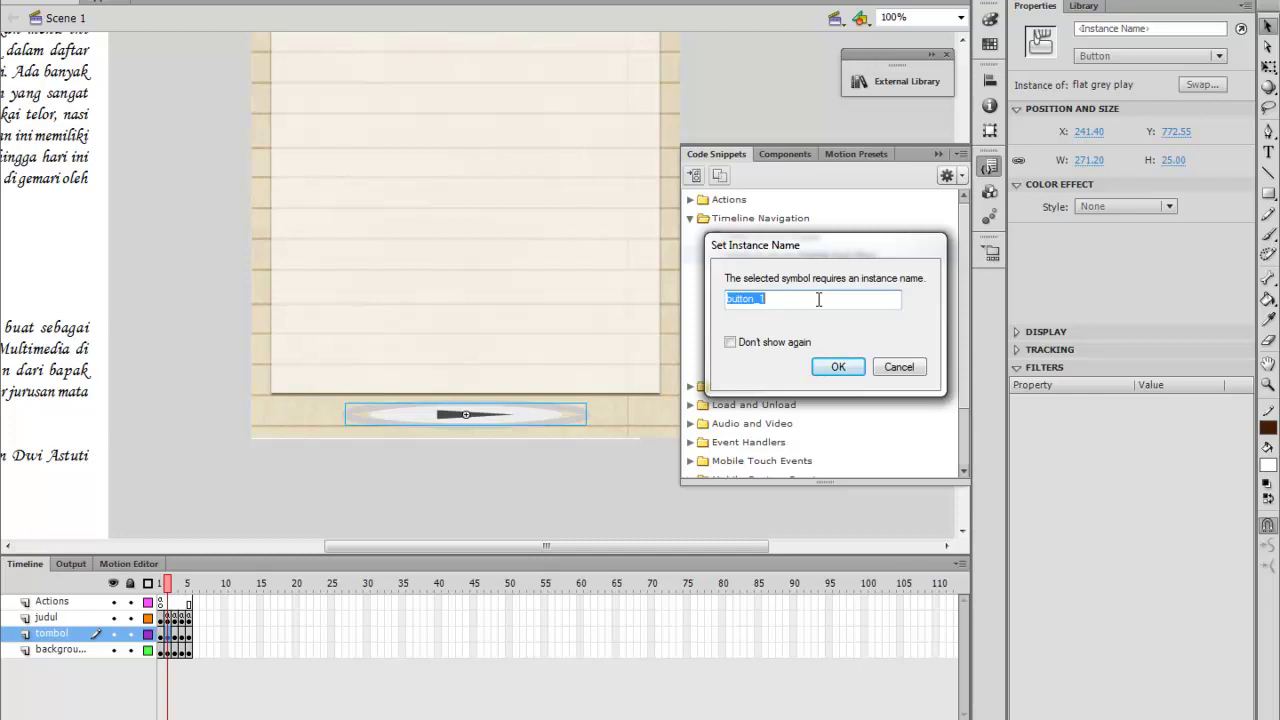
text(tb)
key(Return)
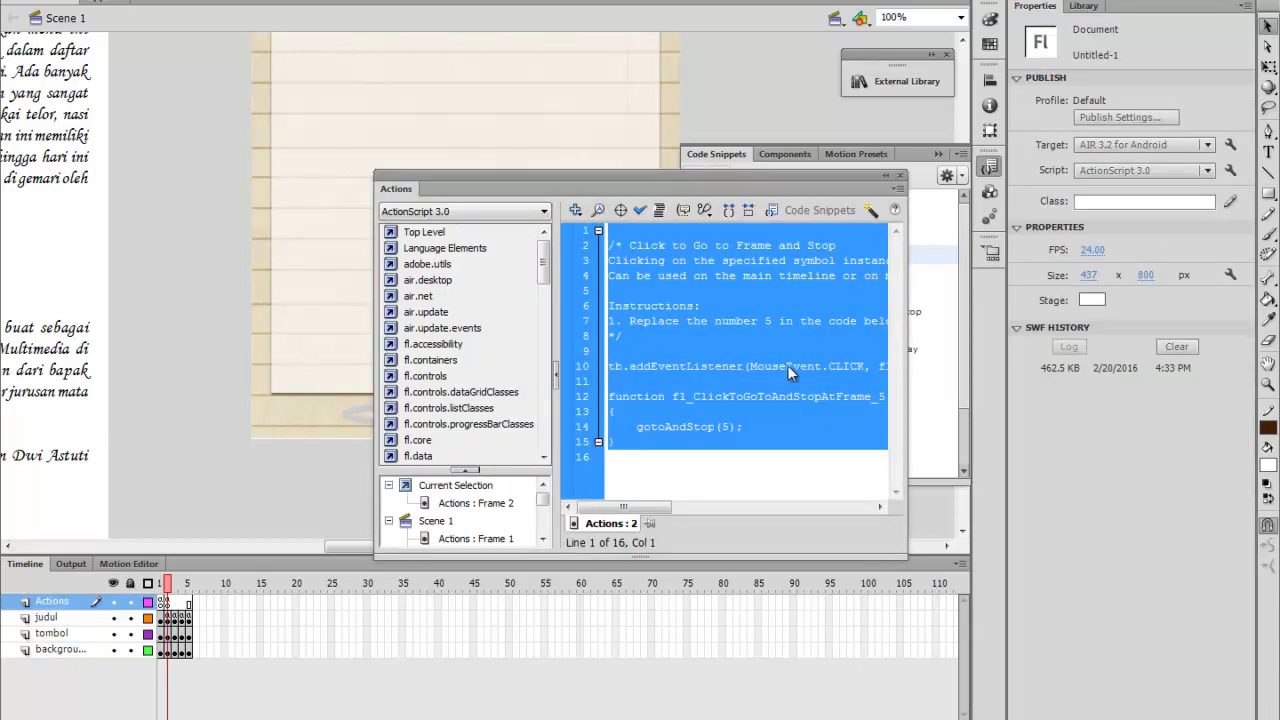
click(727, 426)
key(BackSpace)
text(1)
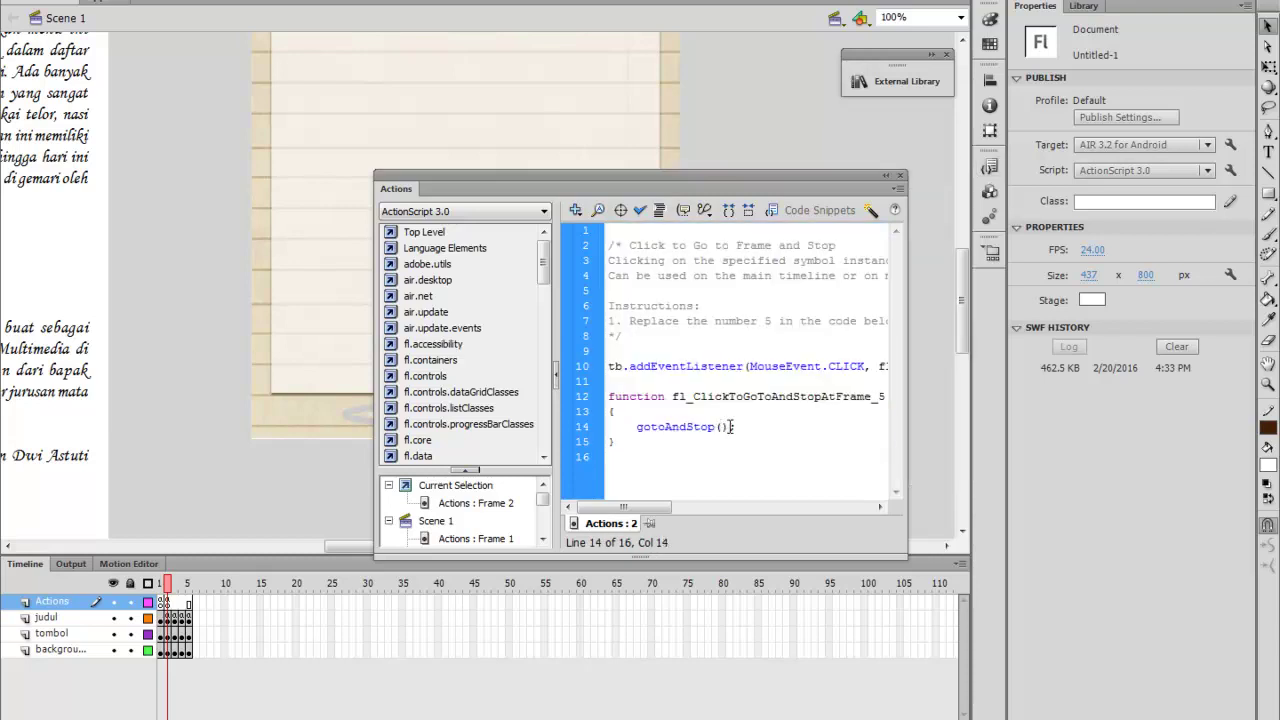
click(899, 175)
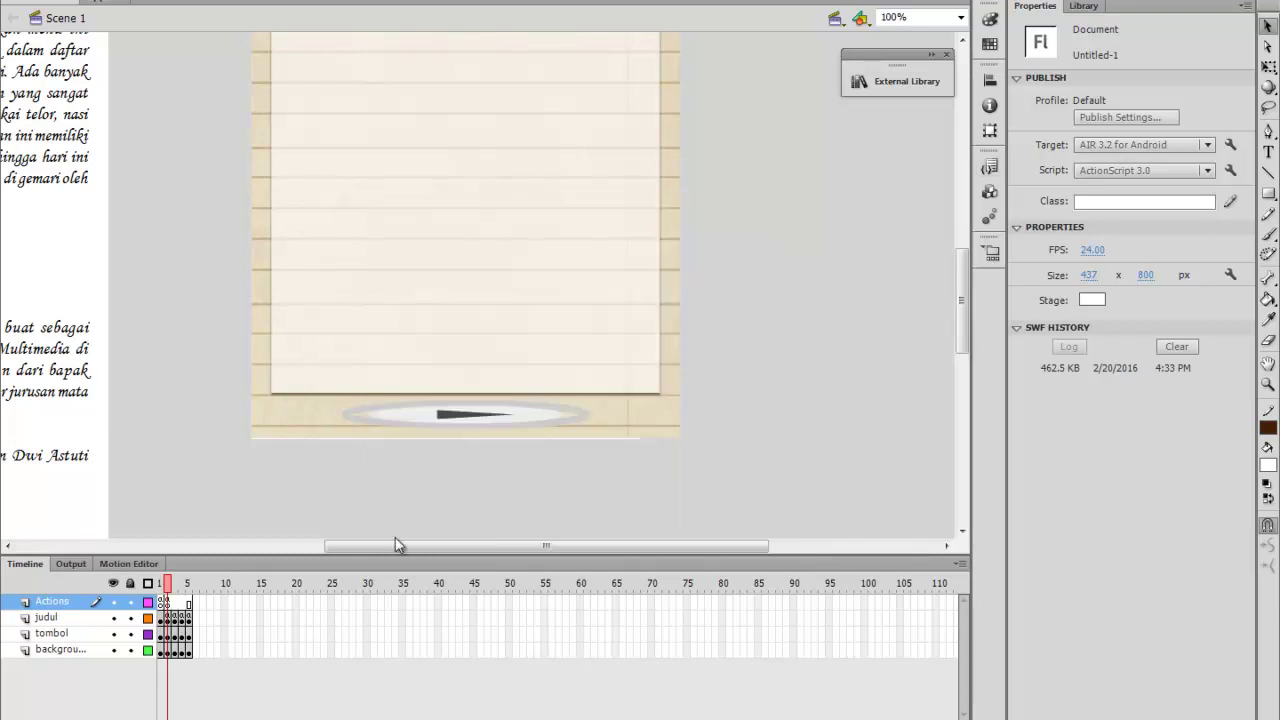
Apply the go-to-frame-and-stop snippet to frame 3's play button as tt, targeting frame 1
click(174, 584)
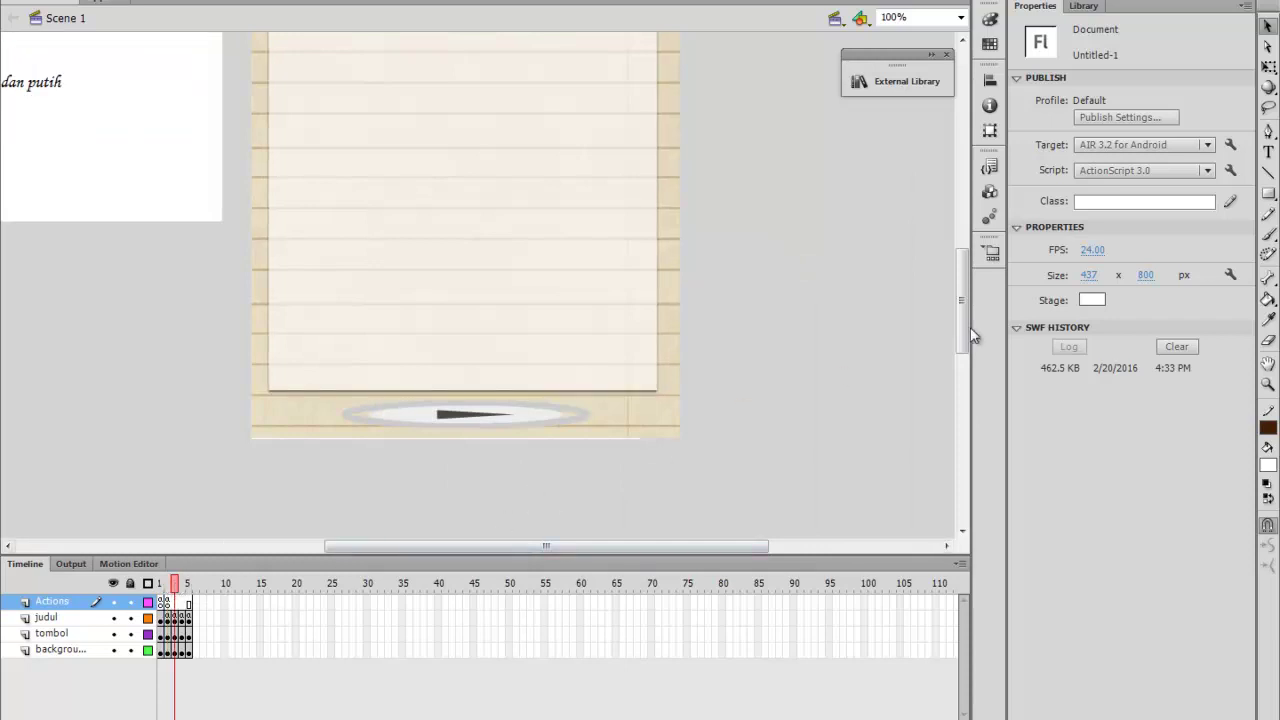
click(560, 418)
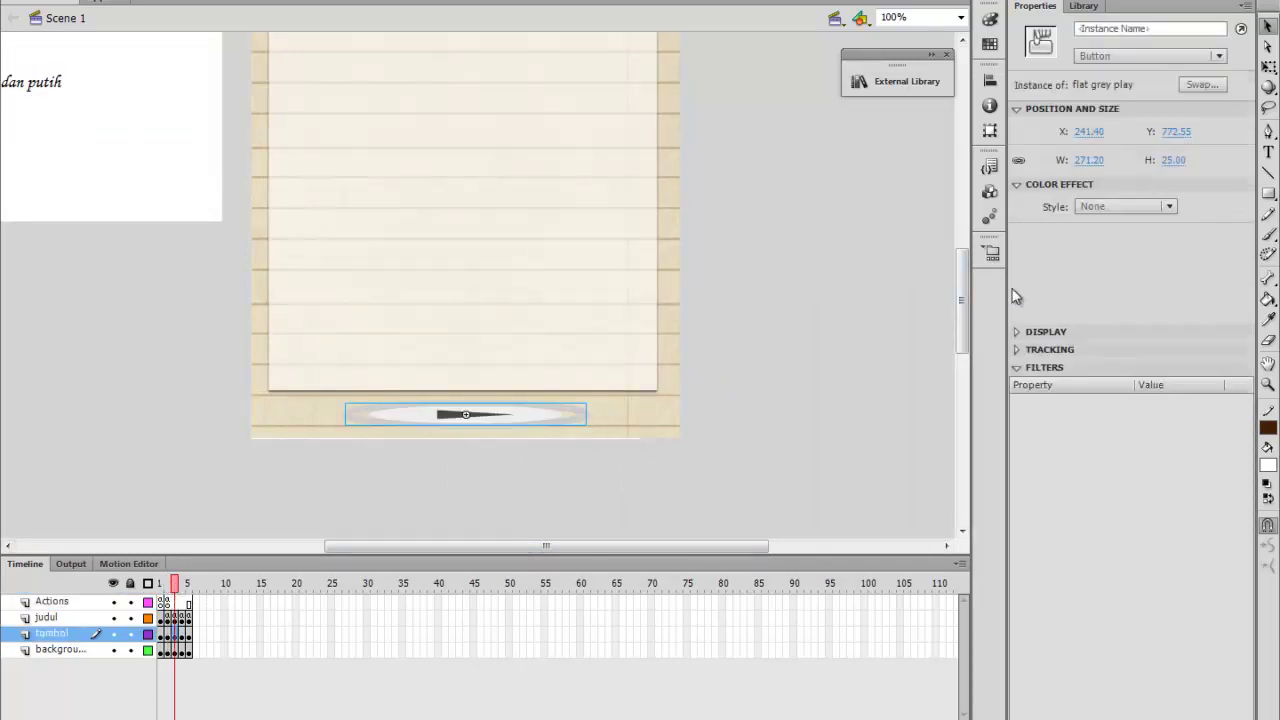
click(990, 167)
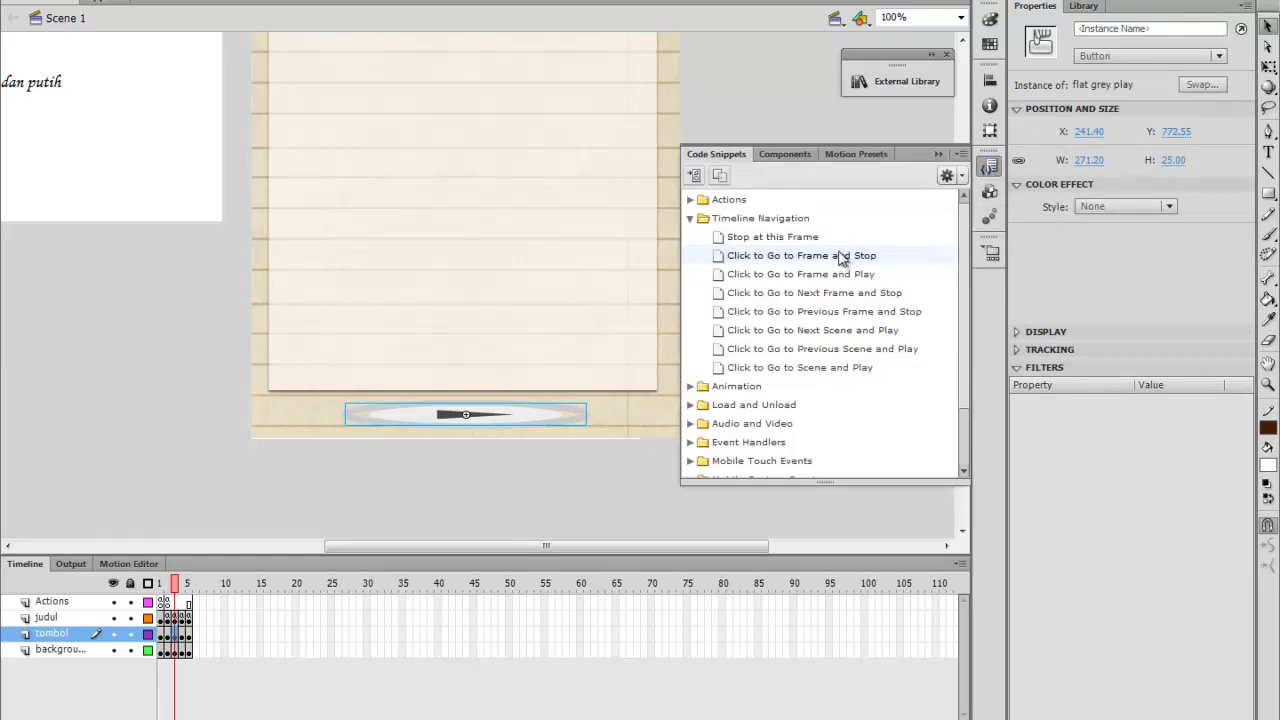
double_click(837, 254)
click(800, 300)
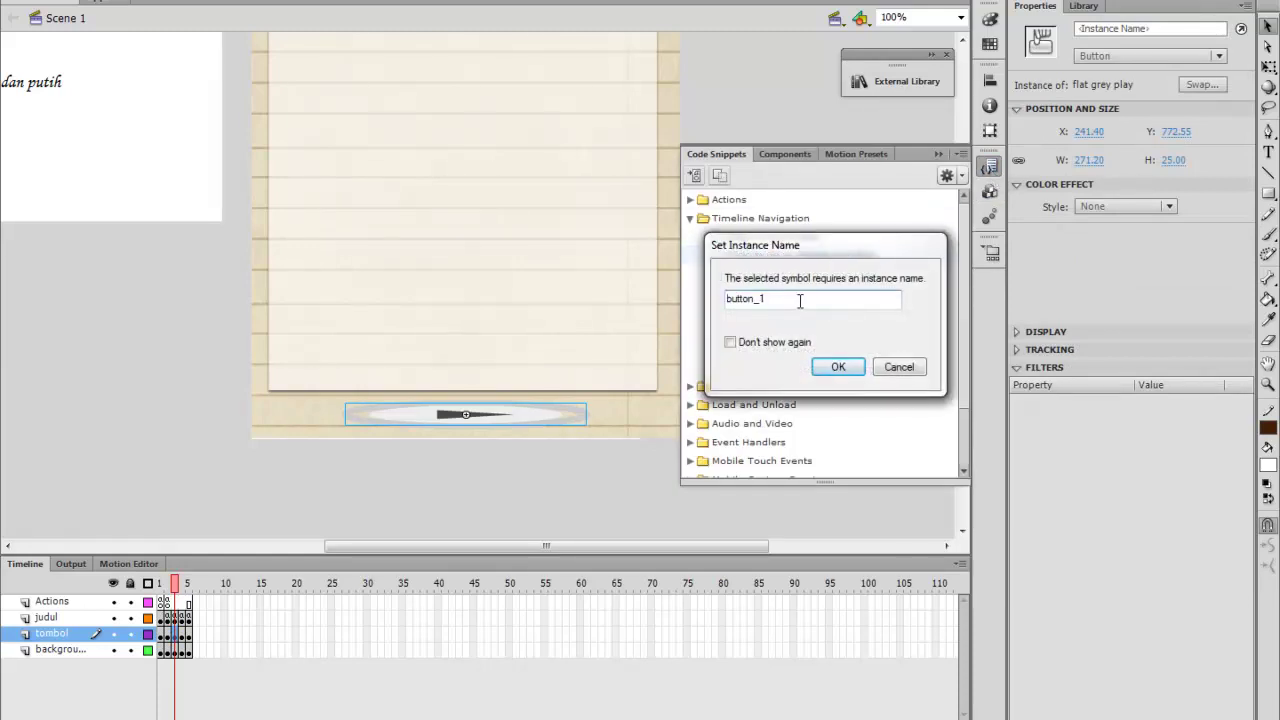
key(BackSpace)
key(BackSpace)
key(BackSpace)
key(BackSpace)
key(BackSpace)
key(BackSpace)
key(BackSpace)
text(yt)
key(BackSpace)
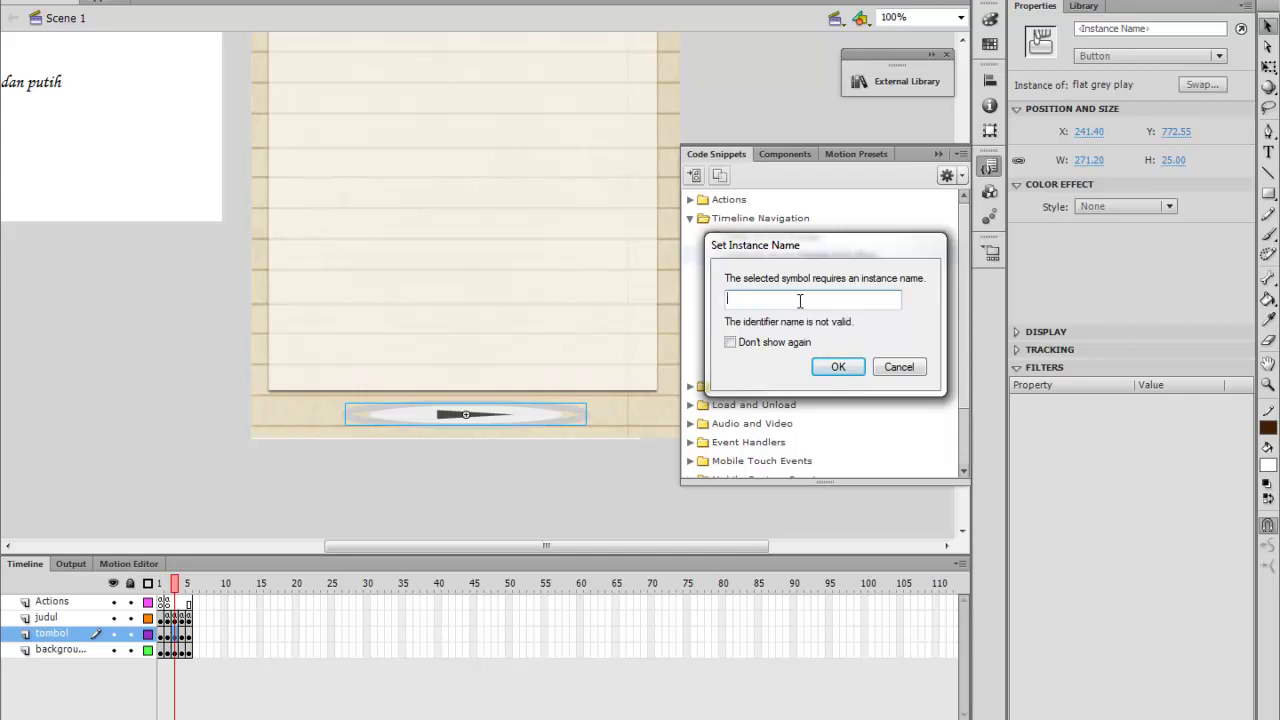
text(tt)
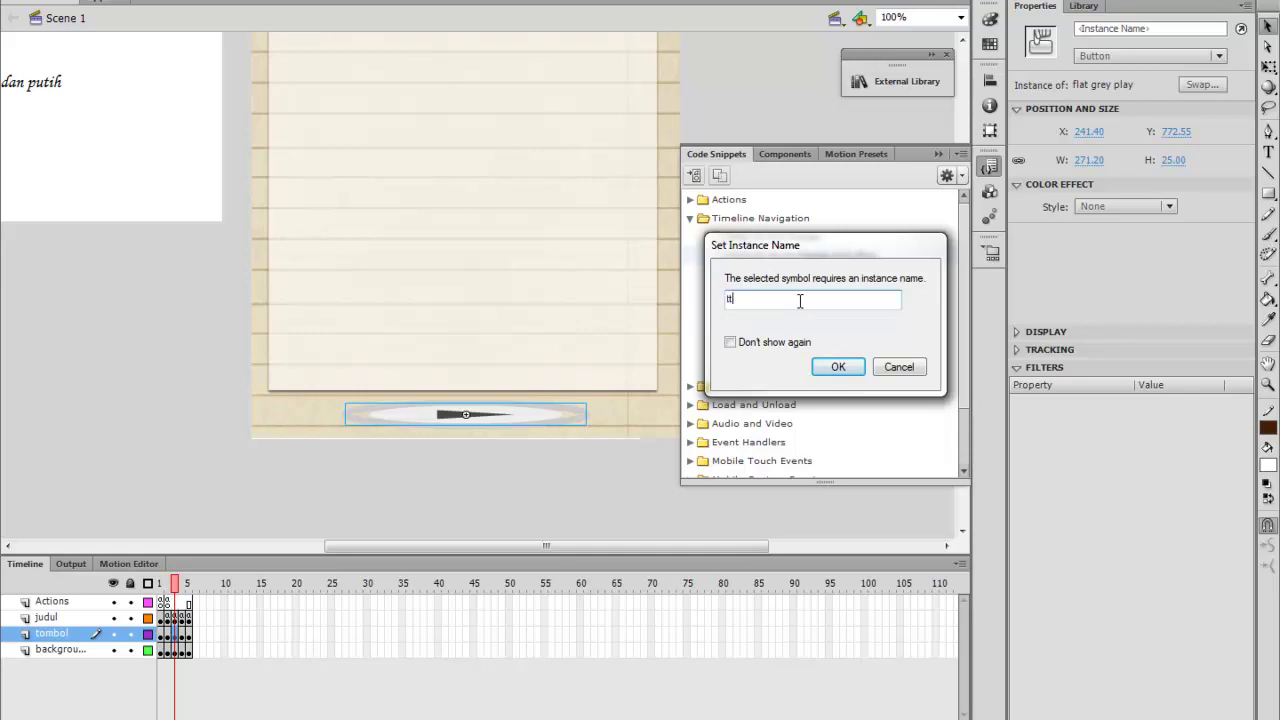
click(836, 367)
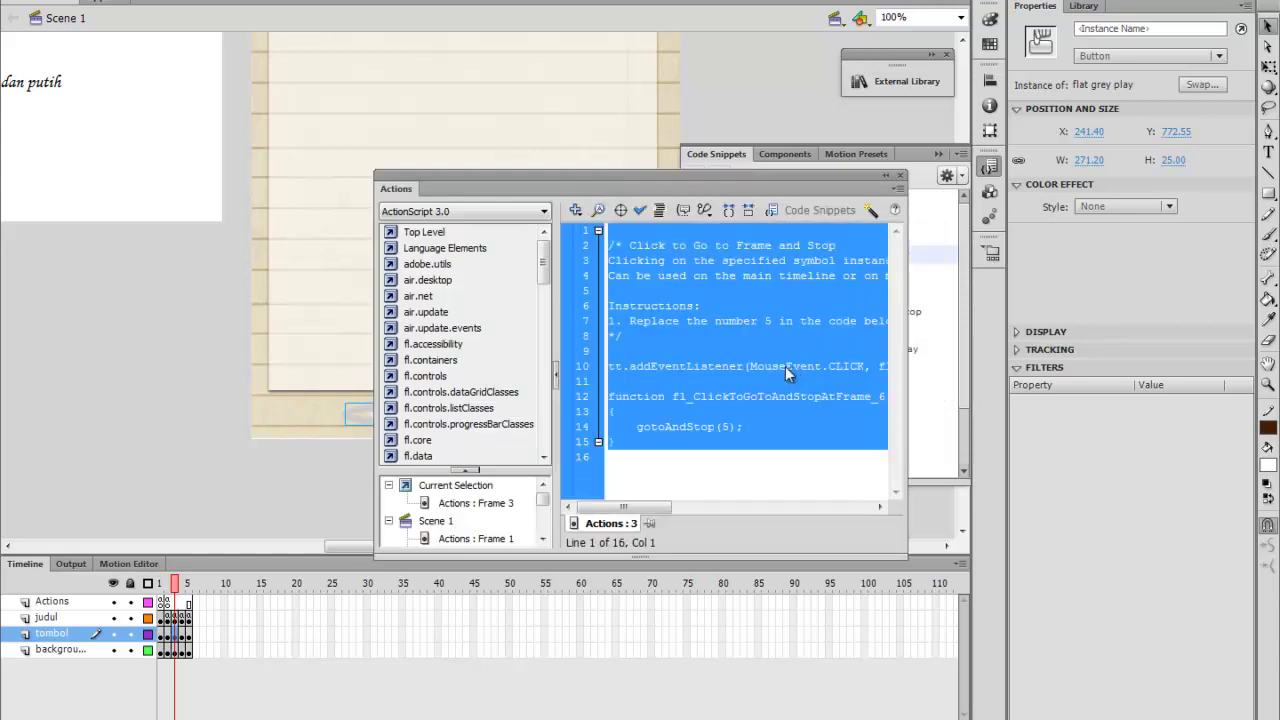
click(729, 427)
key(BackSpace)
text(1)
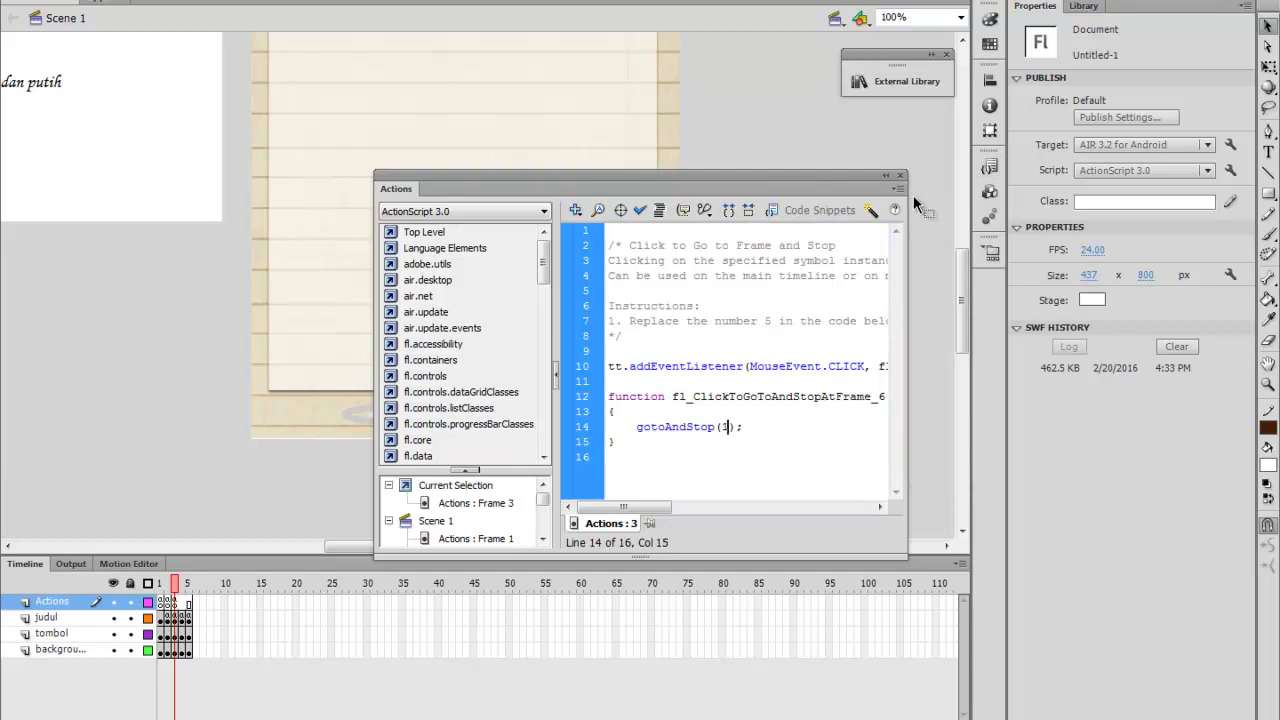
click(899, 176)
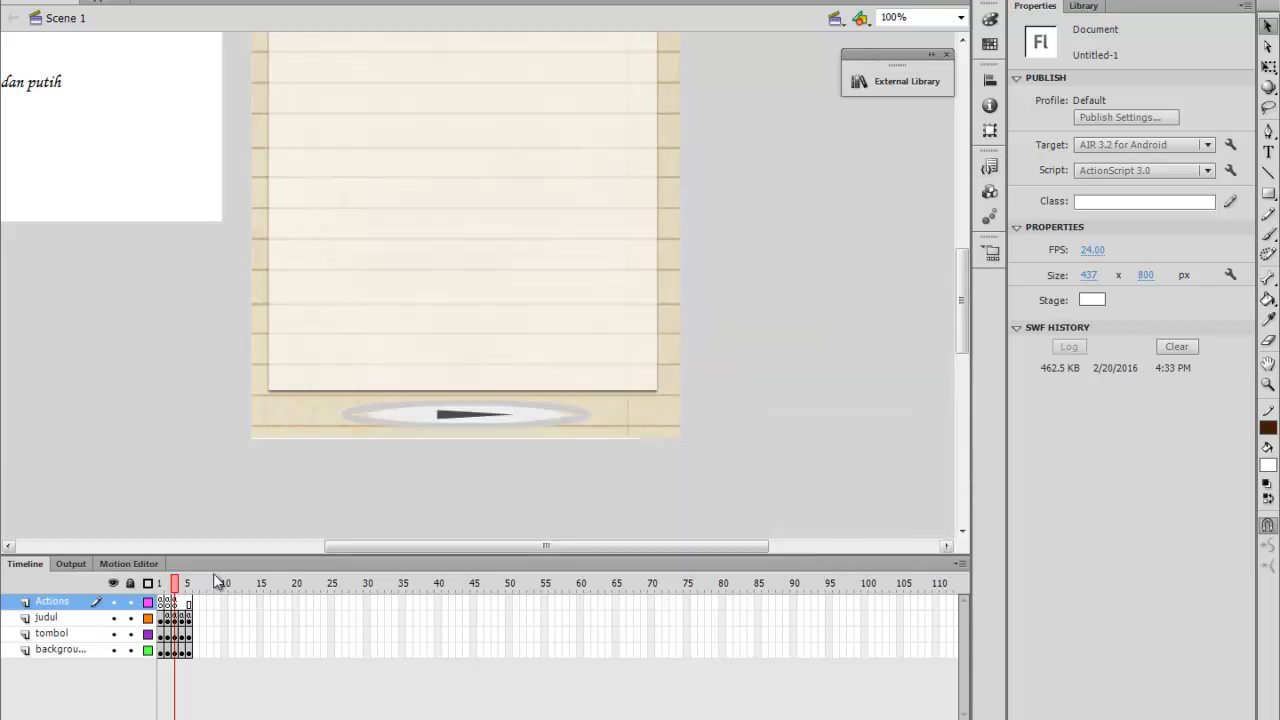
Select the play button on frame 5
click(184, 587)
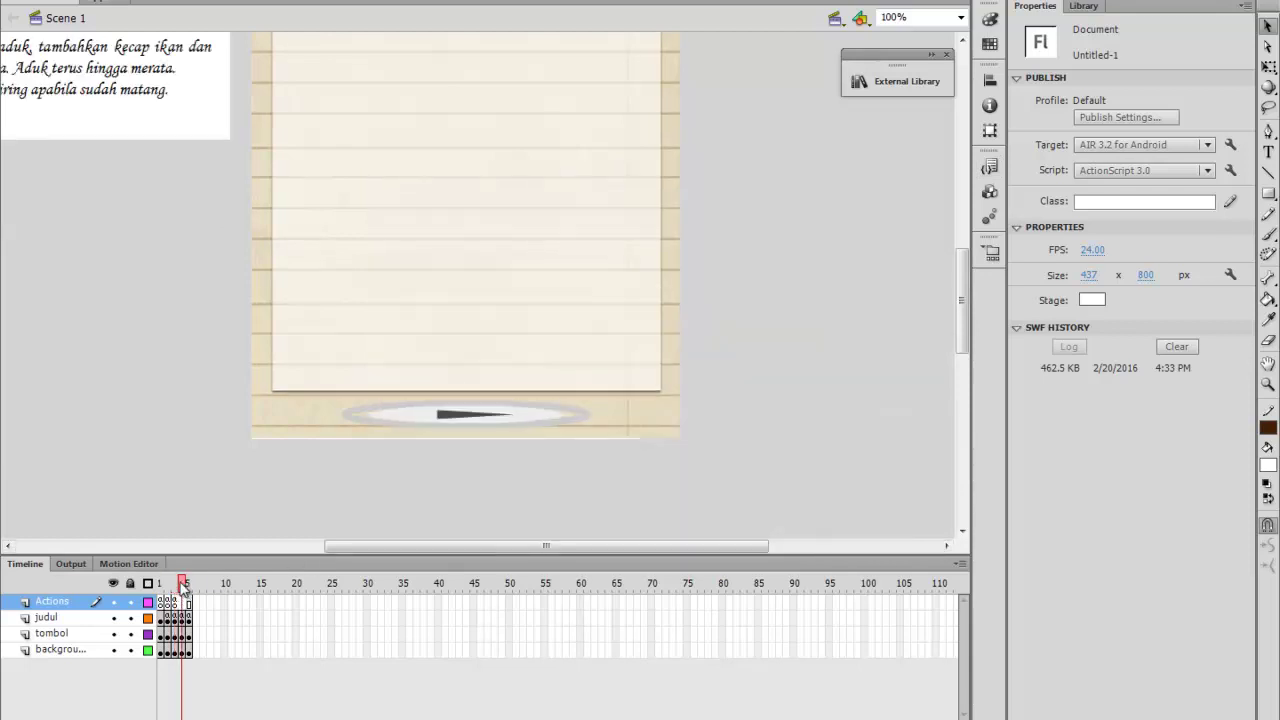
click(421, 419)
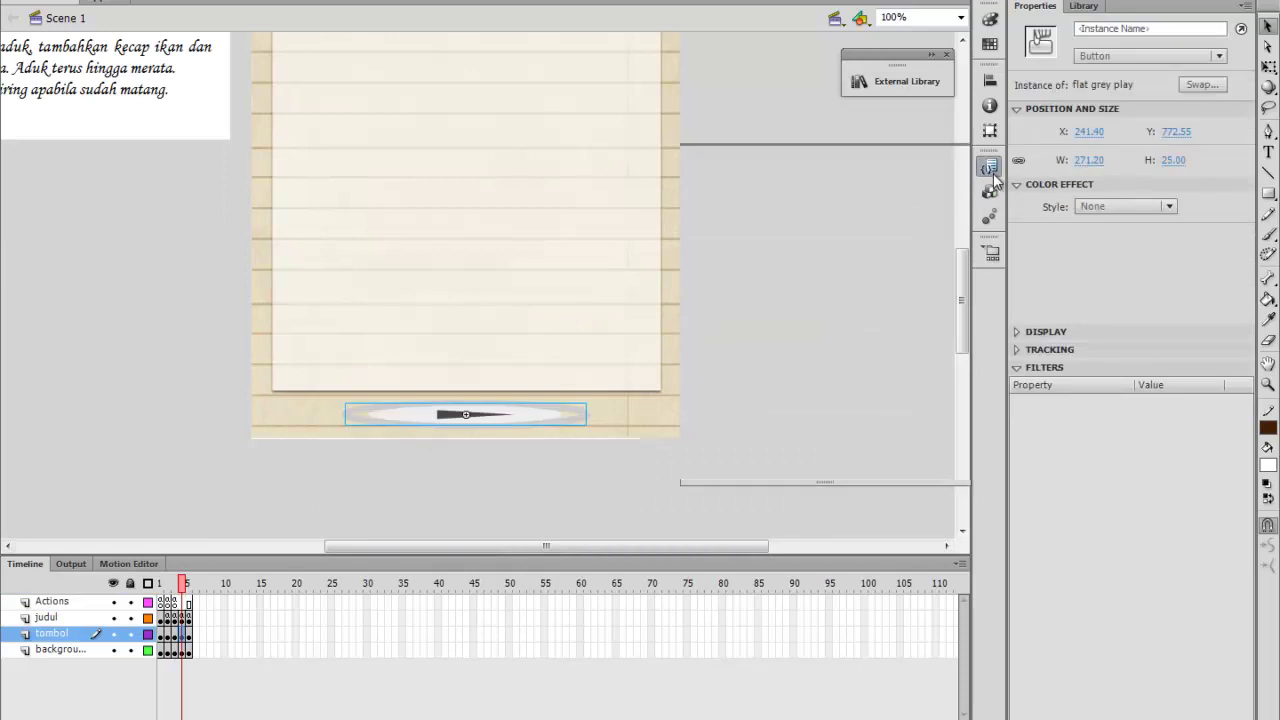
click(990, 168)
Apply the go-to-frame-and-stop snippet to frame 5's button as tttt, deleting the default 5
double_click(849, 258)
click(796, 302)
drag(796, 302, 714, 300)
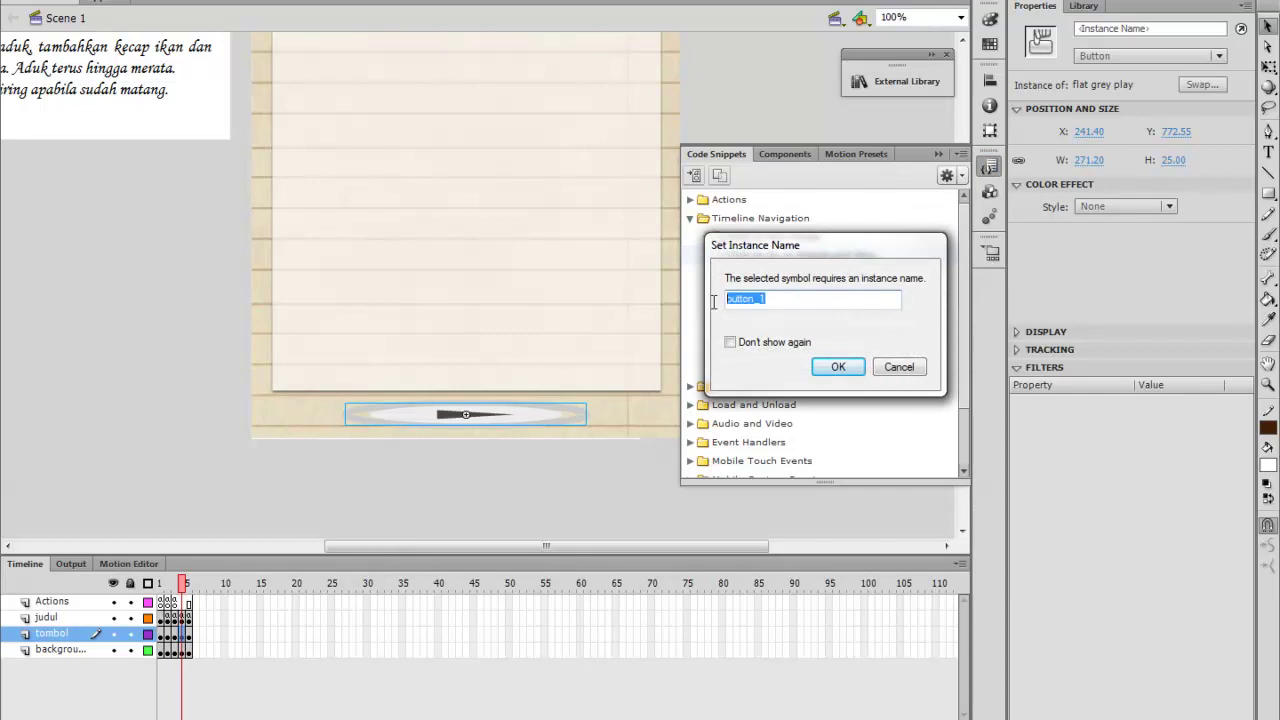
text(tttt)
click(836, 367)
click(729, 426)
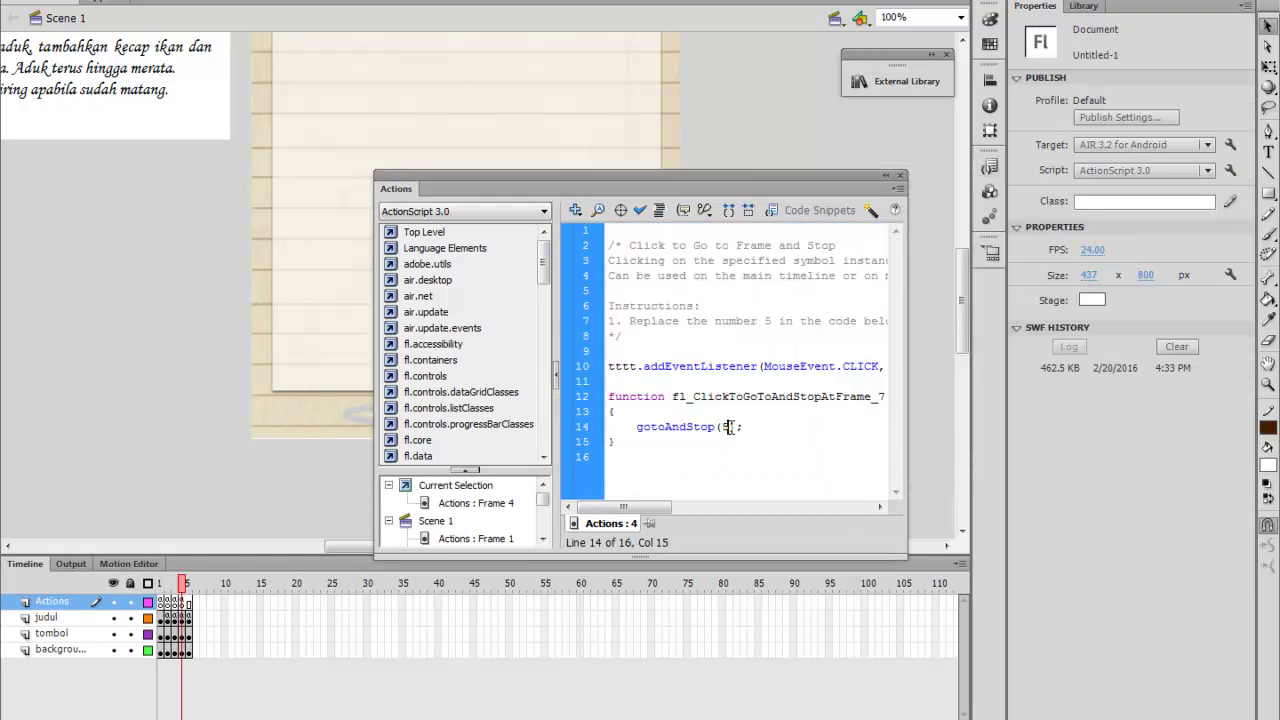
key(BackSpace)
click(899, 175)
Apply the same snippet to frame 6's play button as tbtb, deleting the default 5
click(193, 589)
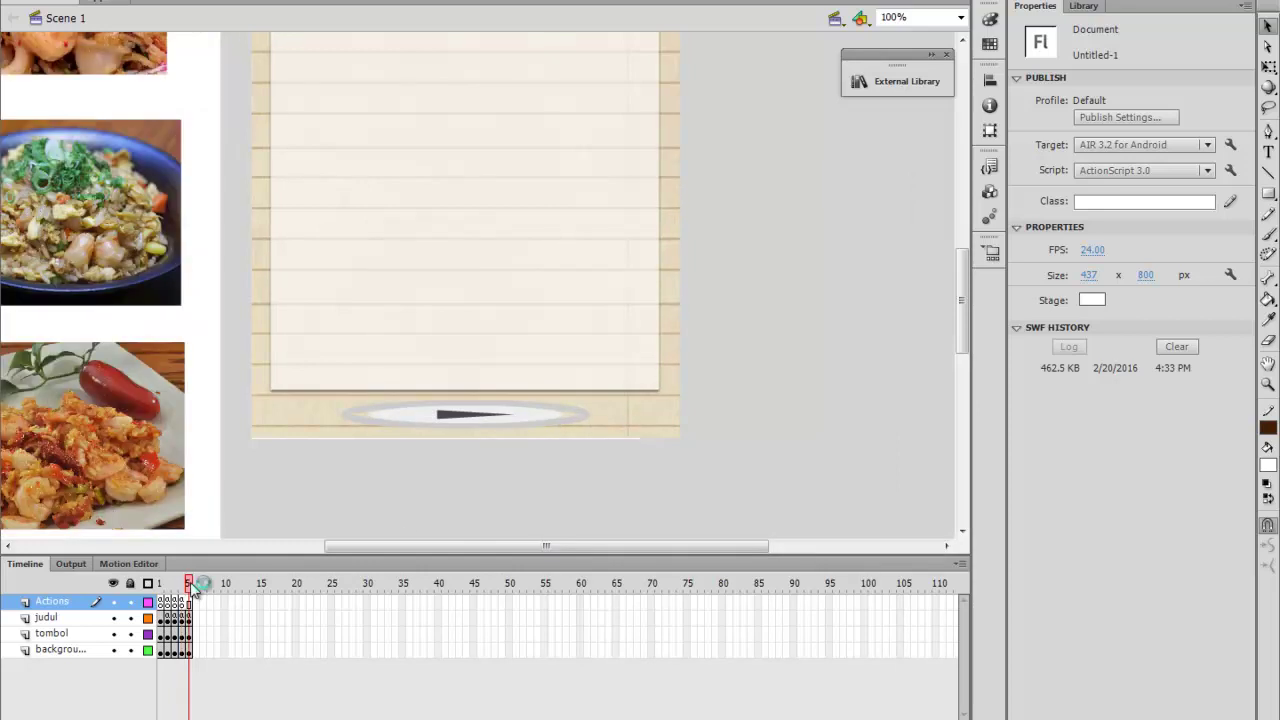
click(472, 414)
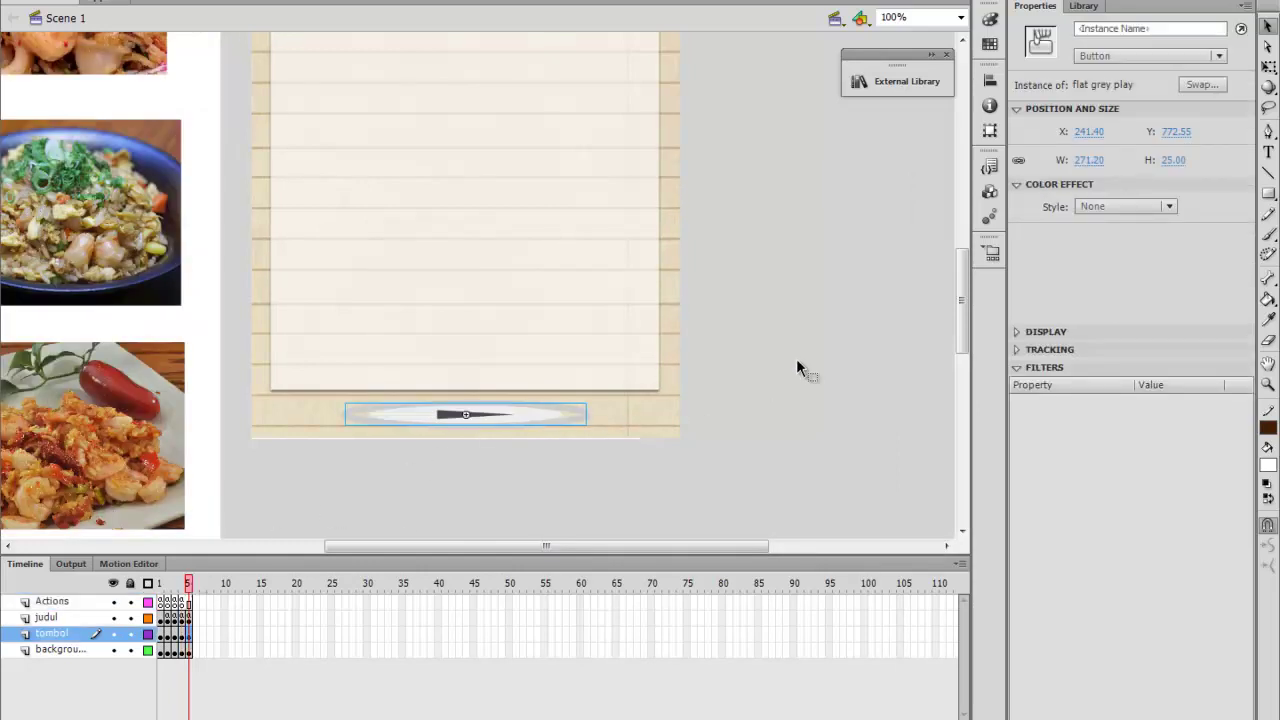
click(990, 165)
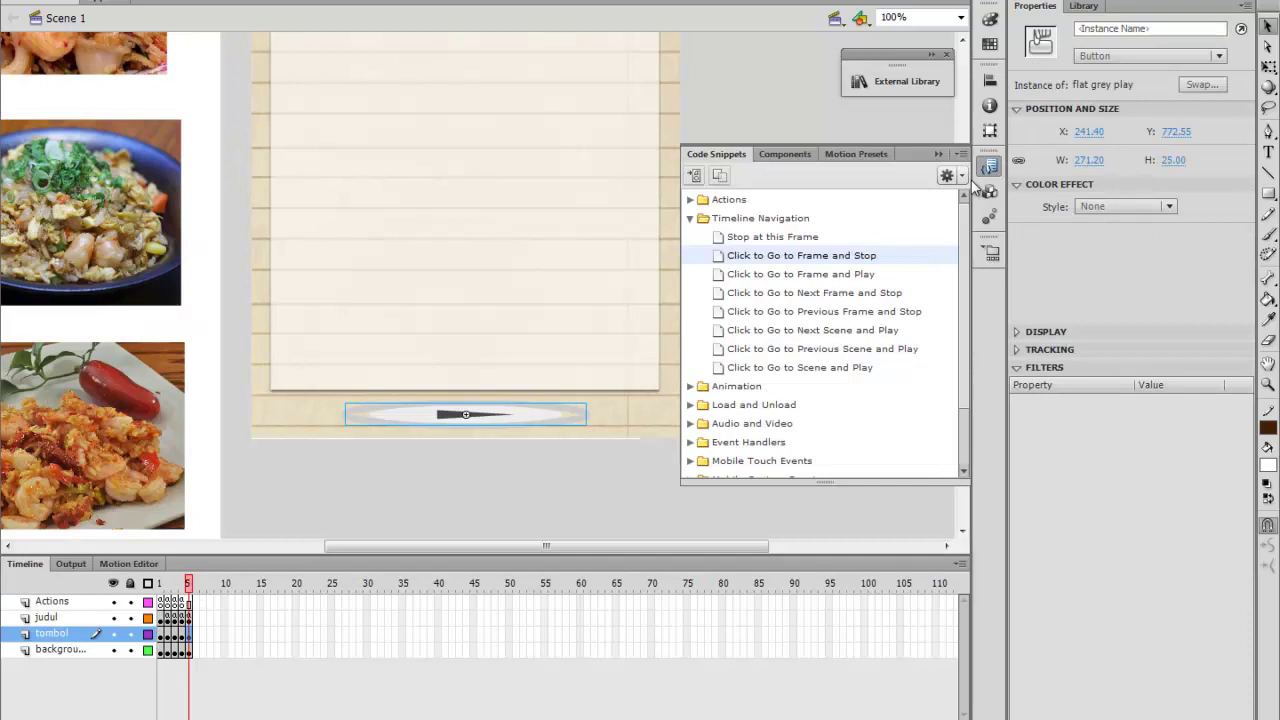
double_click(789, 257)
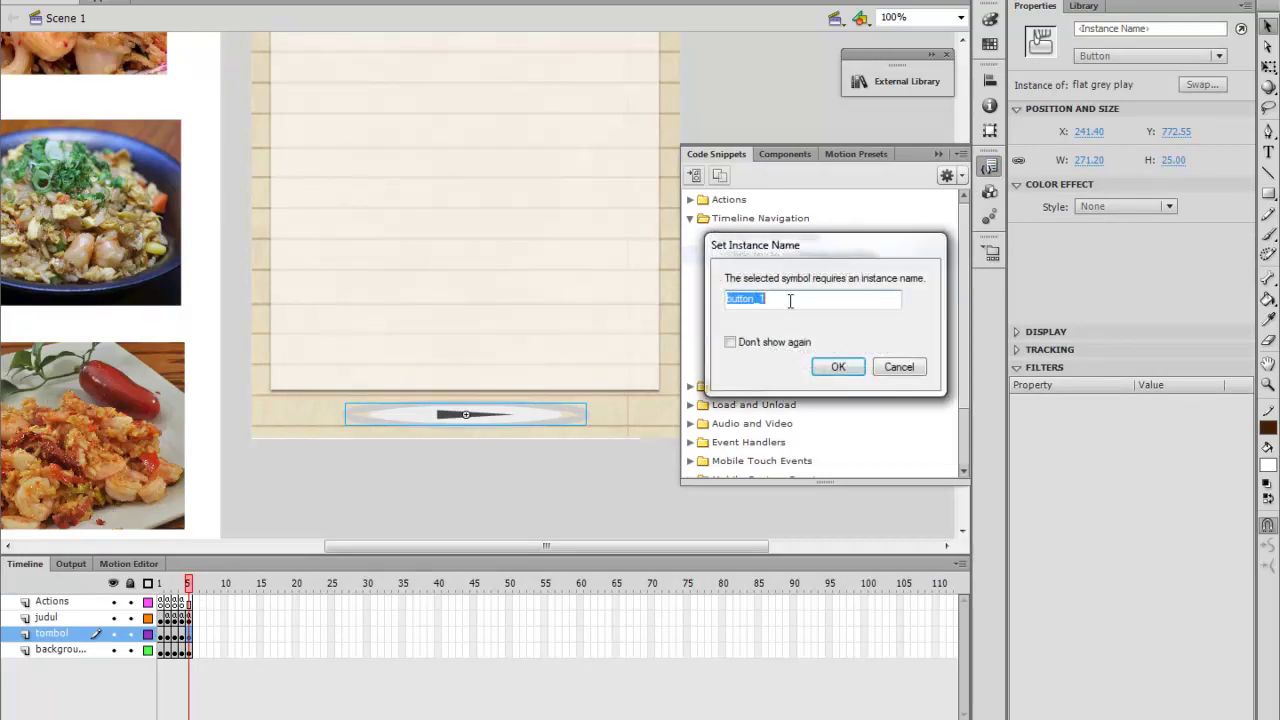
text(tbtb)
key(Return)
double_click(726, 426)
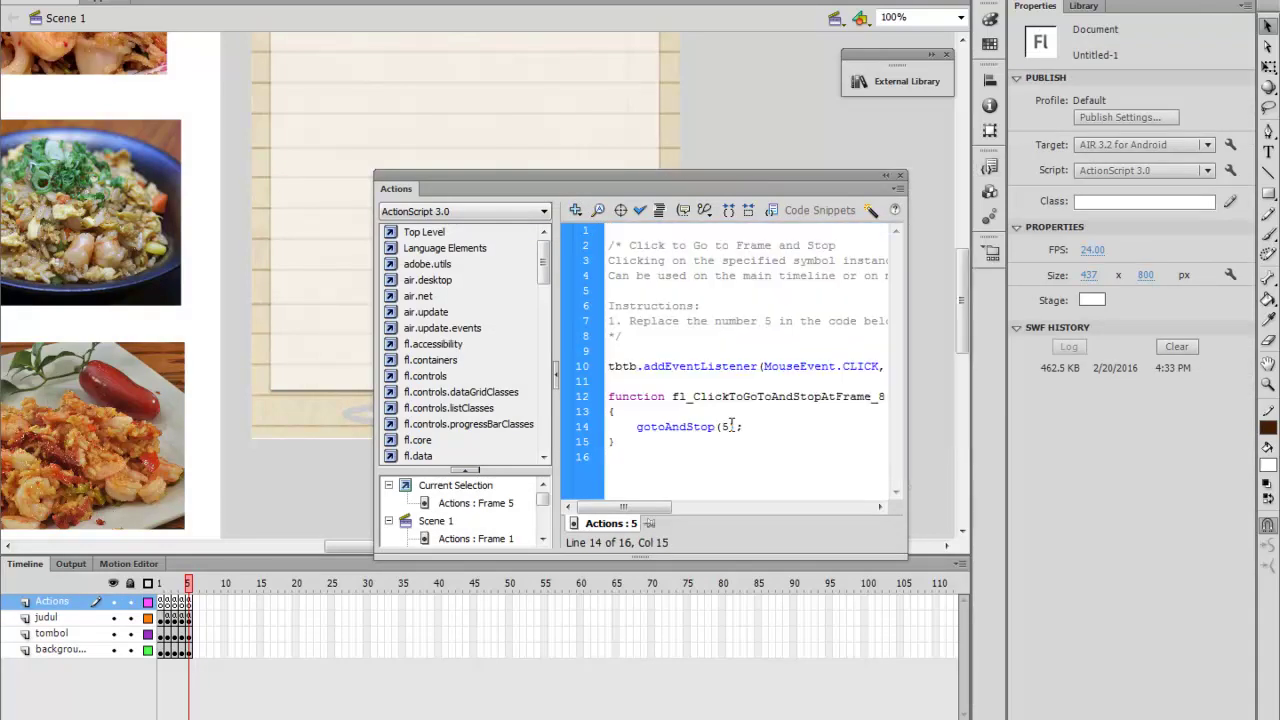
key(BackSpace)
Close the Actions panel and save the file as nasigoreng.fla in KELOMPOK ANDRO
click(899, 175)
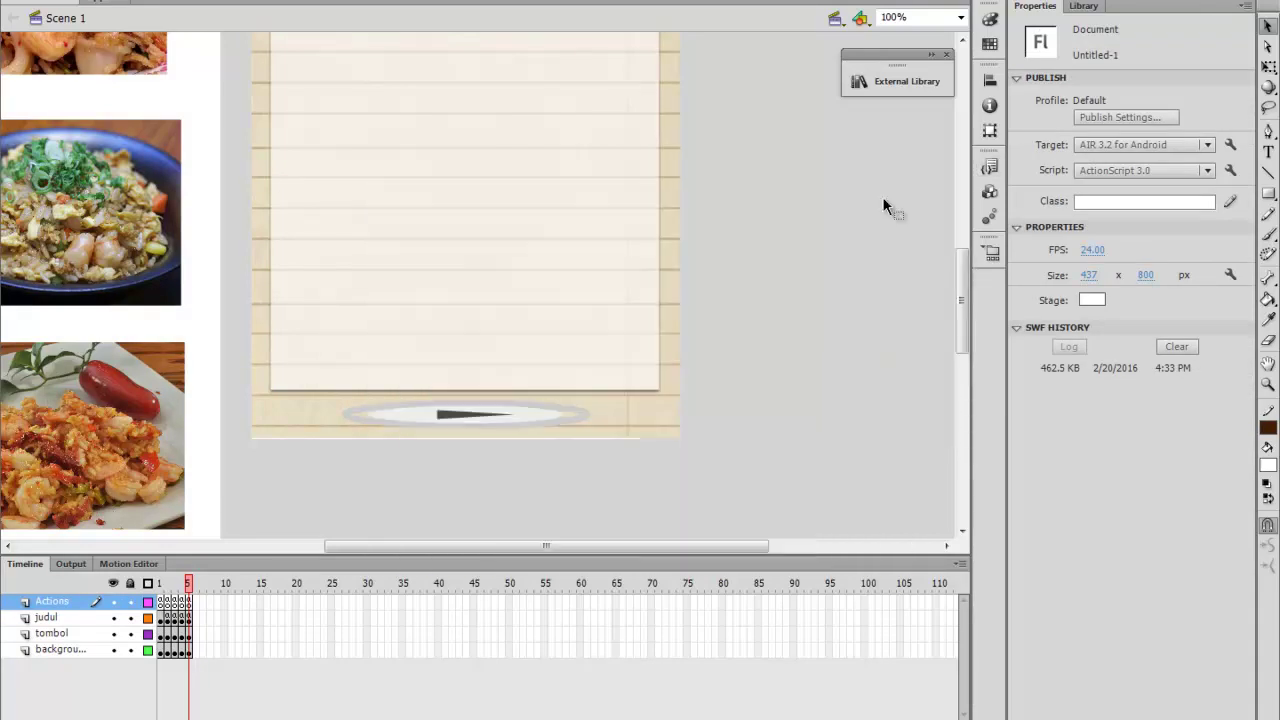
scroll(699, 393, up, 4)
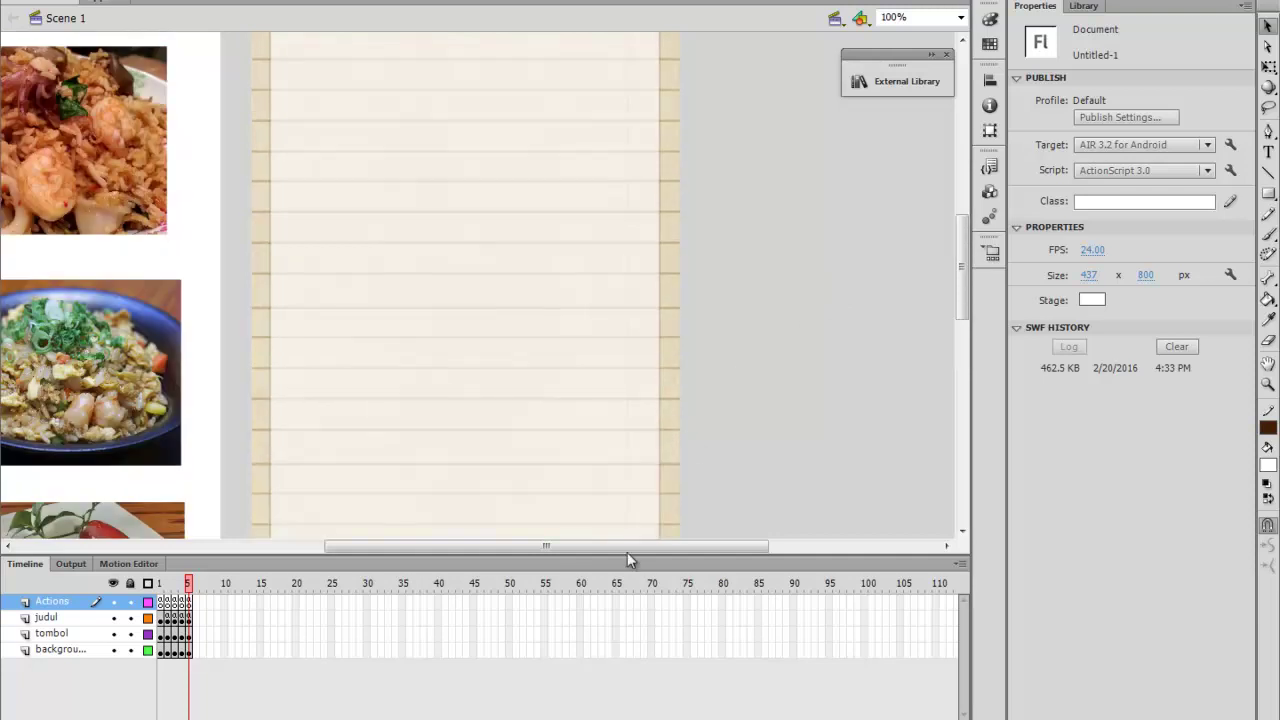
drag(626, 549, 591, 451)
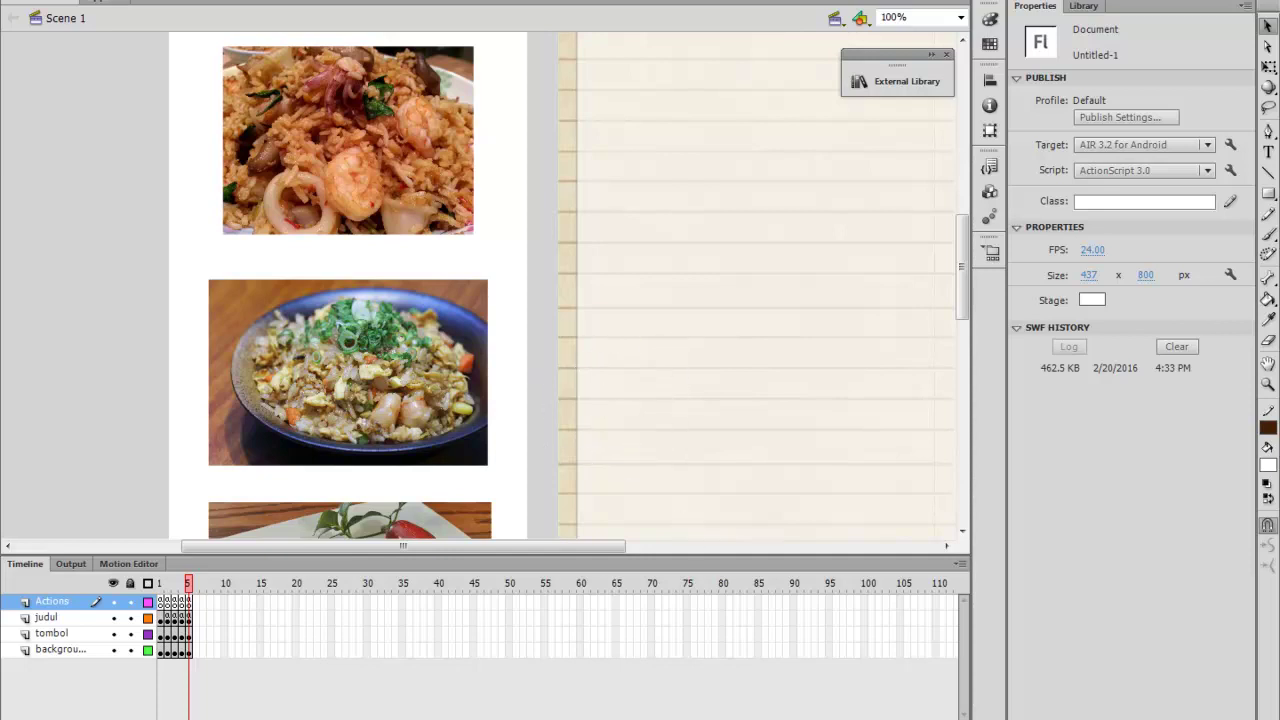
key(alt+f)
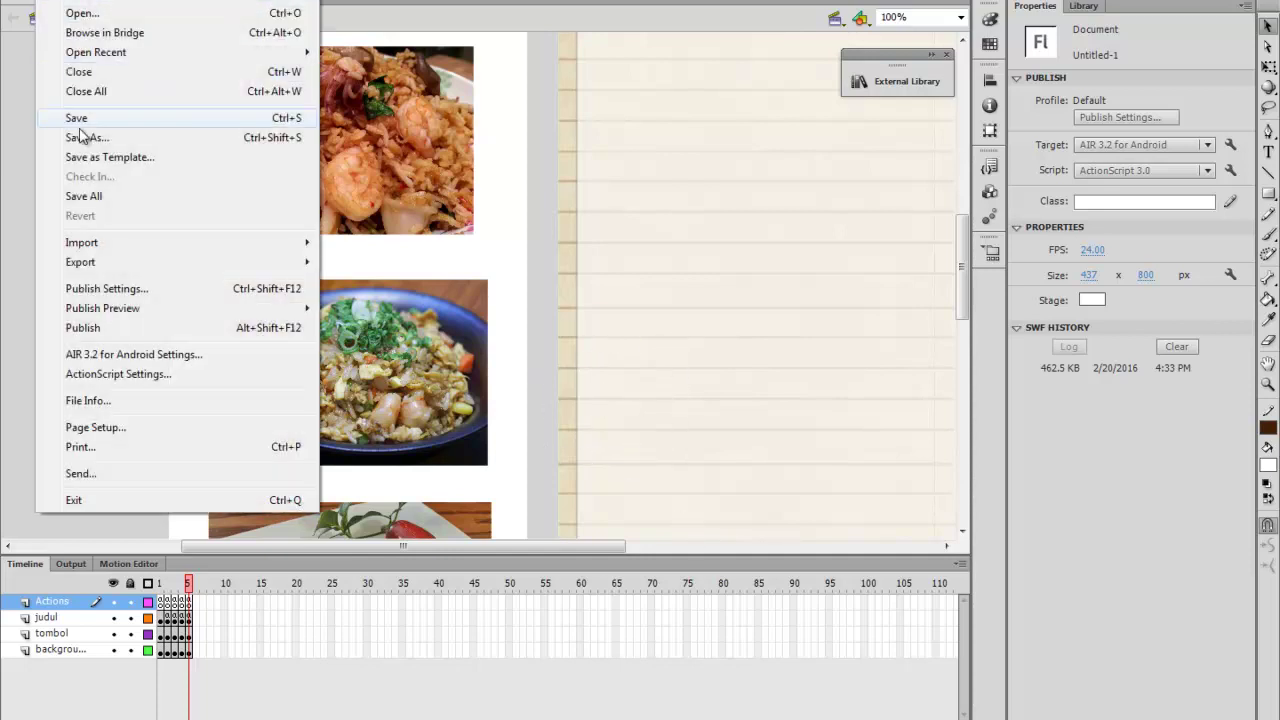
click(80, 120)
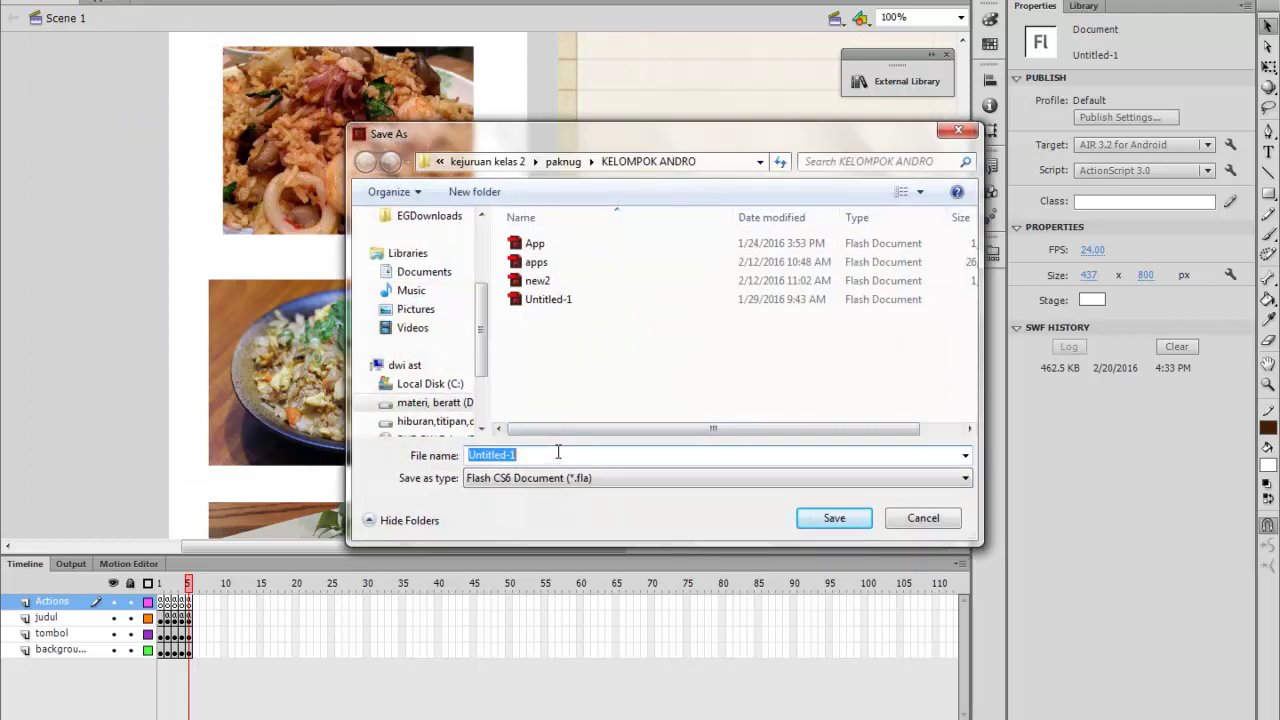
text(nasigoreng)
click(812, 519)
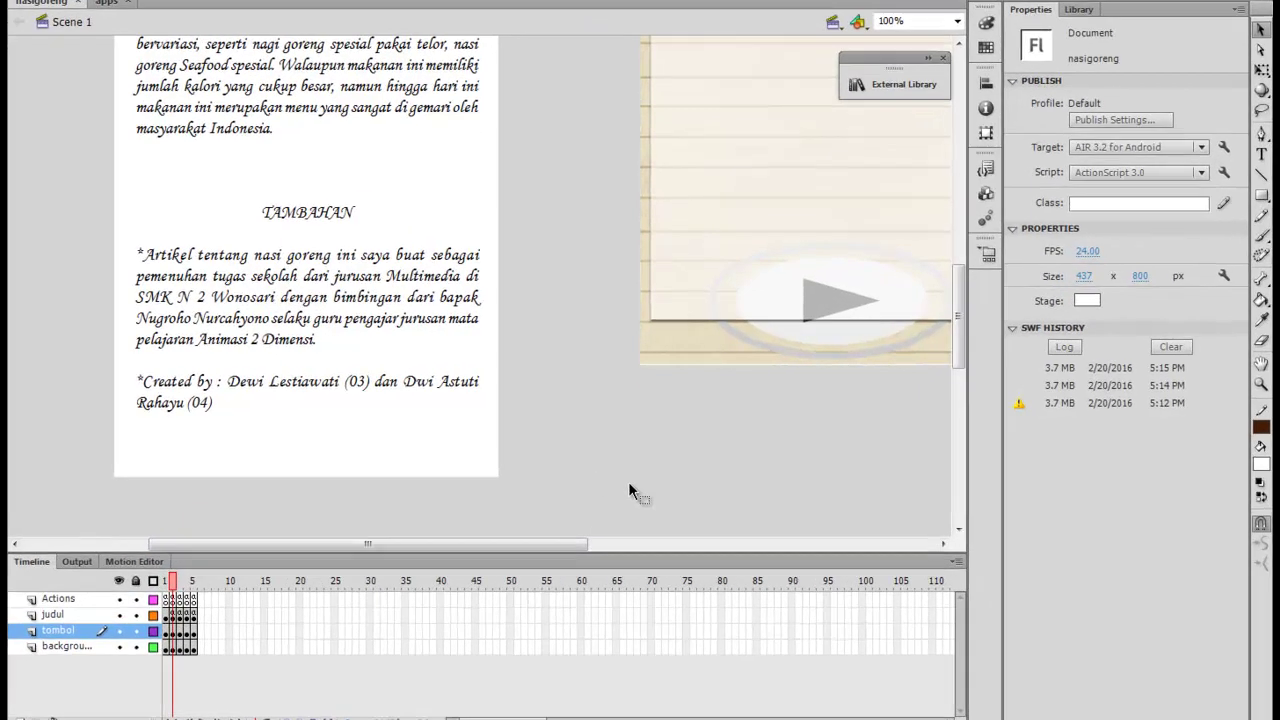
On frame 2, type the heading PENJELASAN and set it to 40 pt
scroll(628, 482, up, 10)
scroll(628, 482, down, 2)
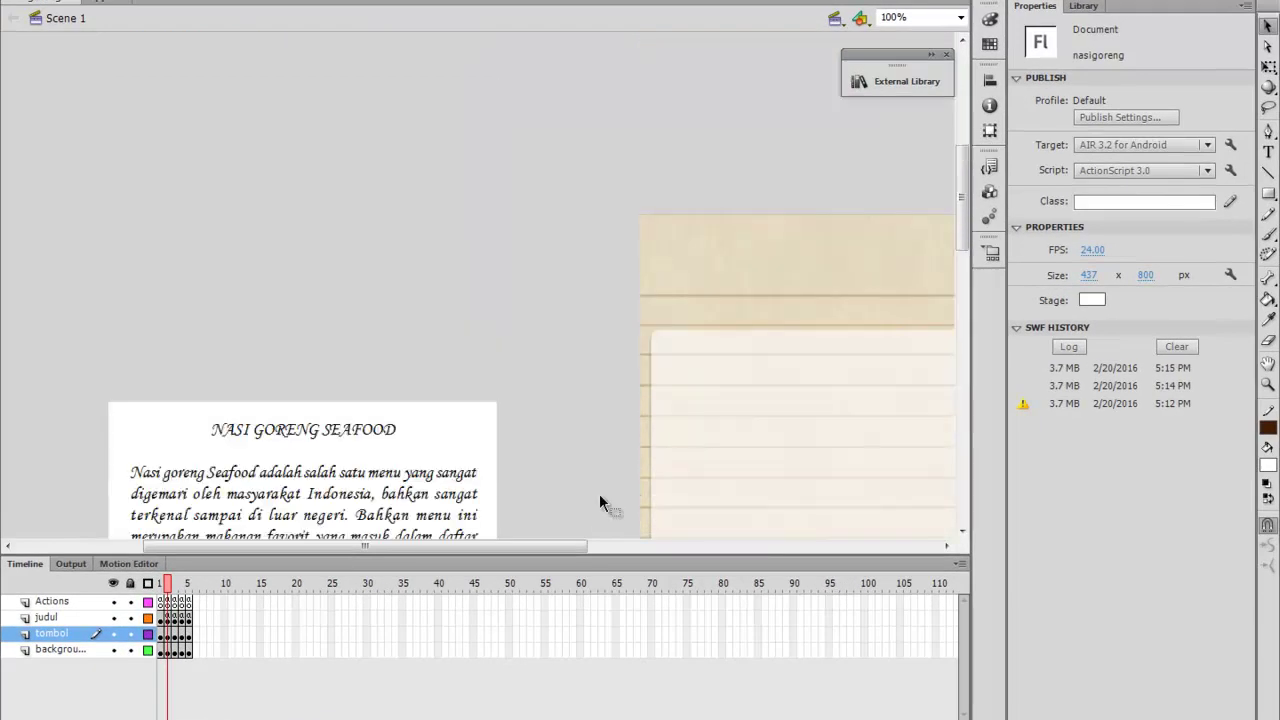
drag(390, 543, 482, 544)
click(163, 584)
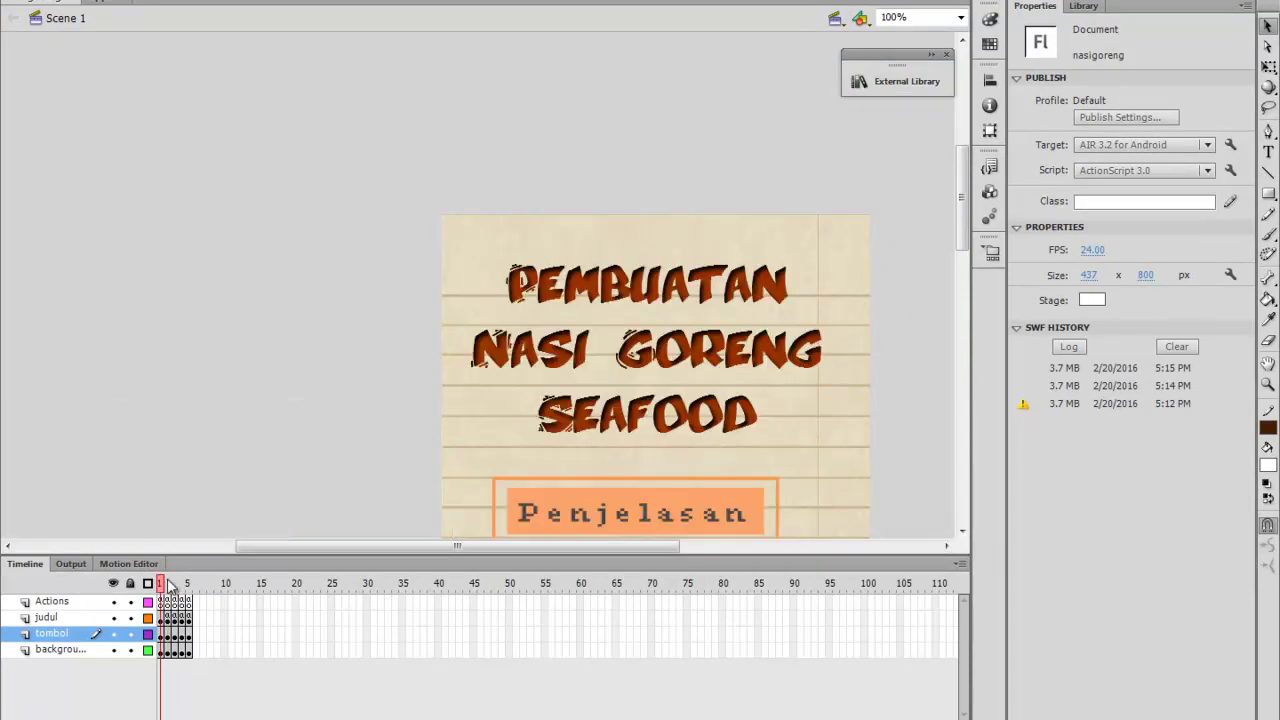
click(168, 585)
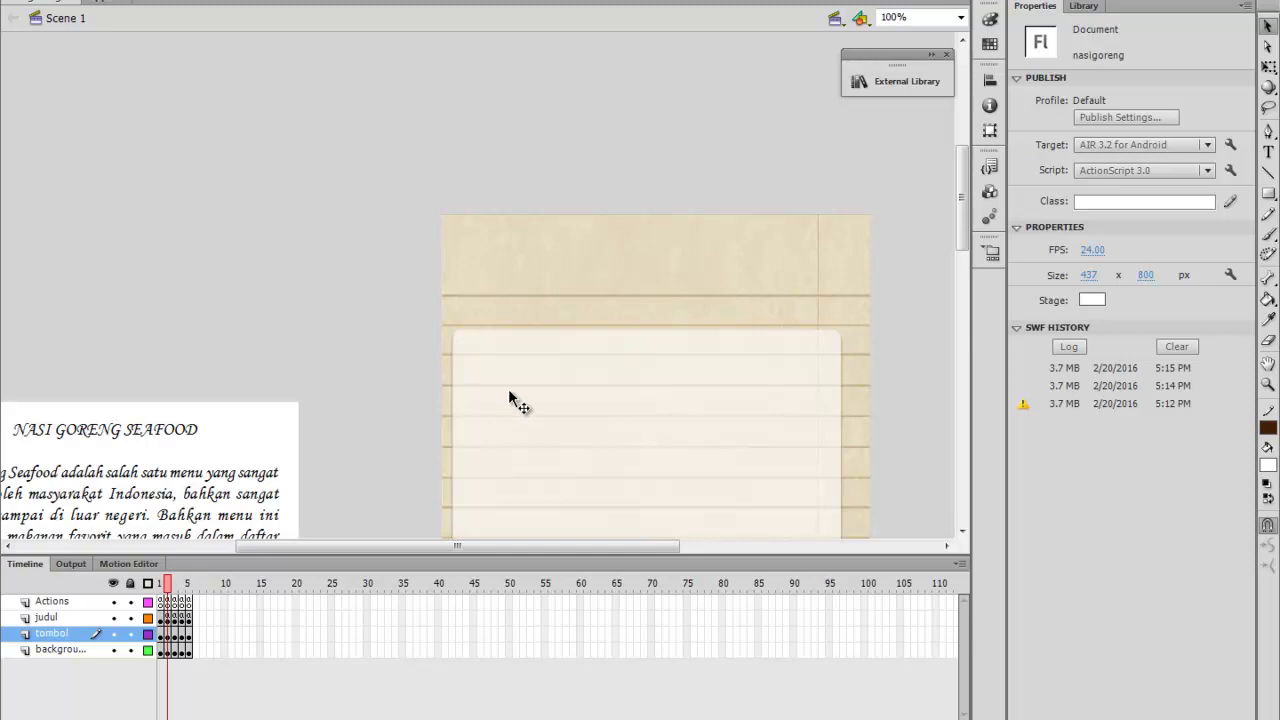
click(1268, 151)
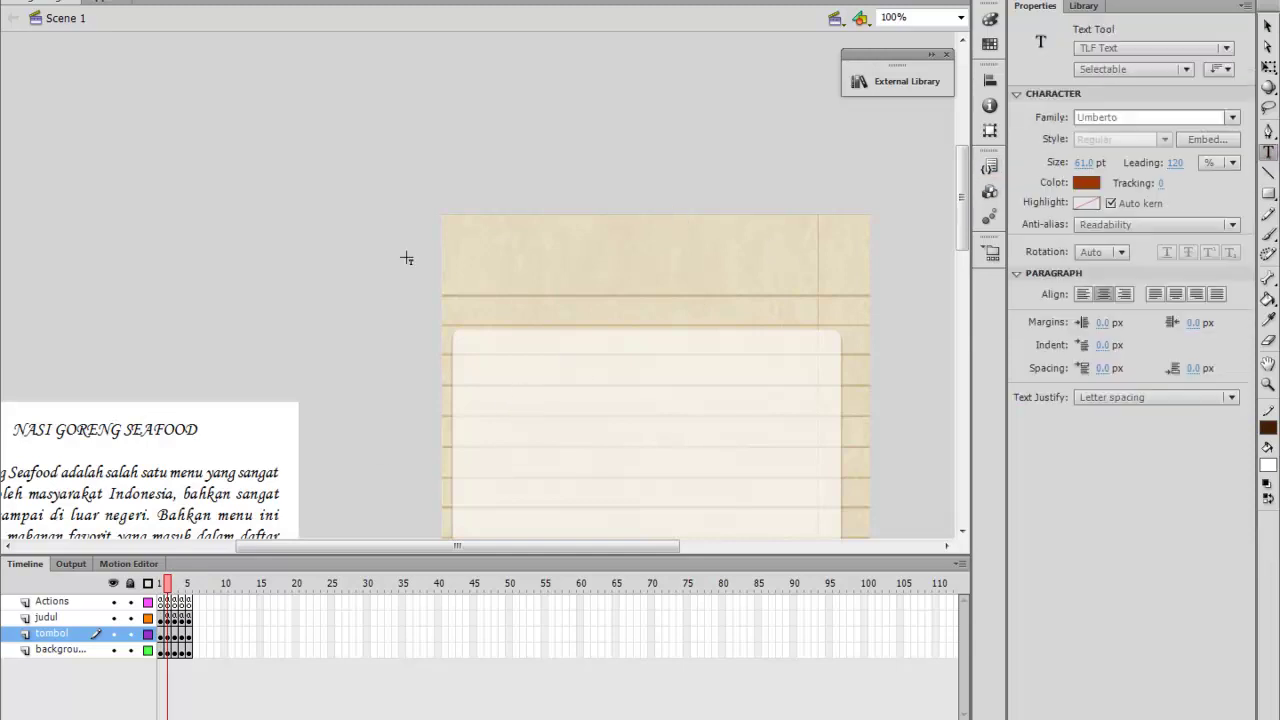
click(452, 285)
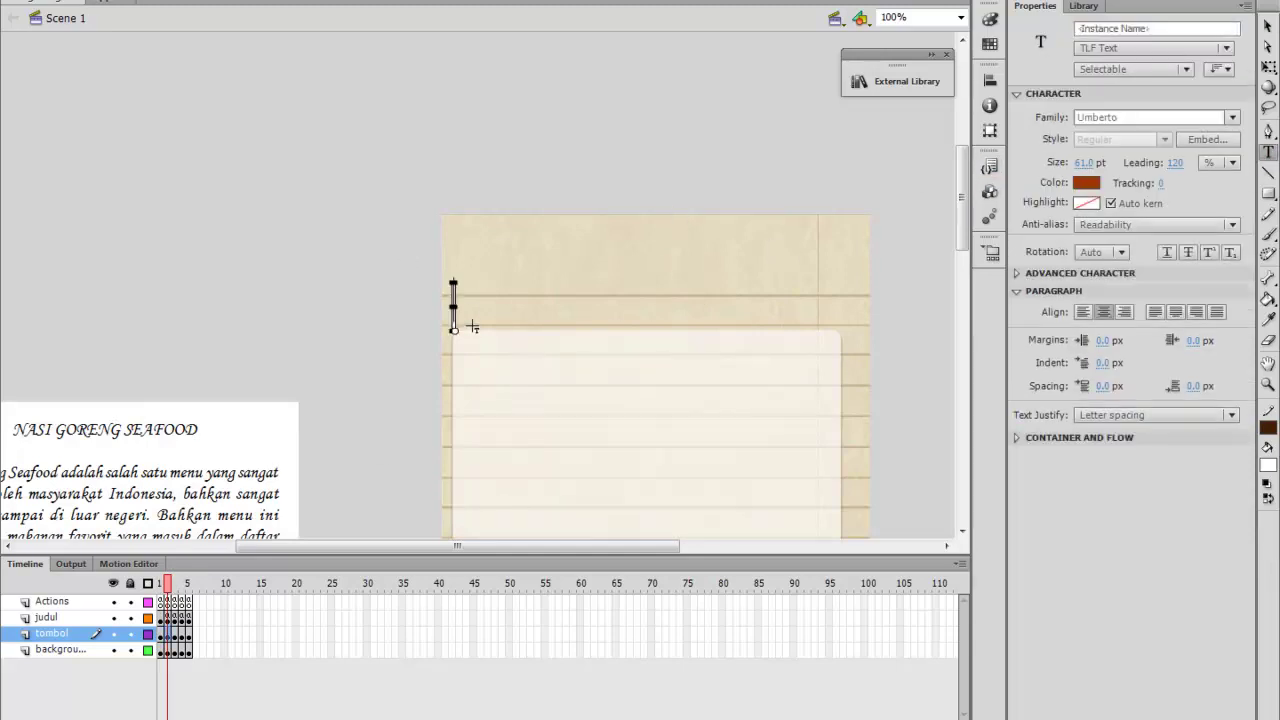
text(PENJELASA)
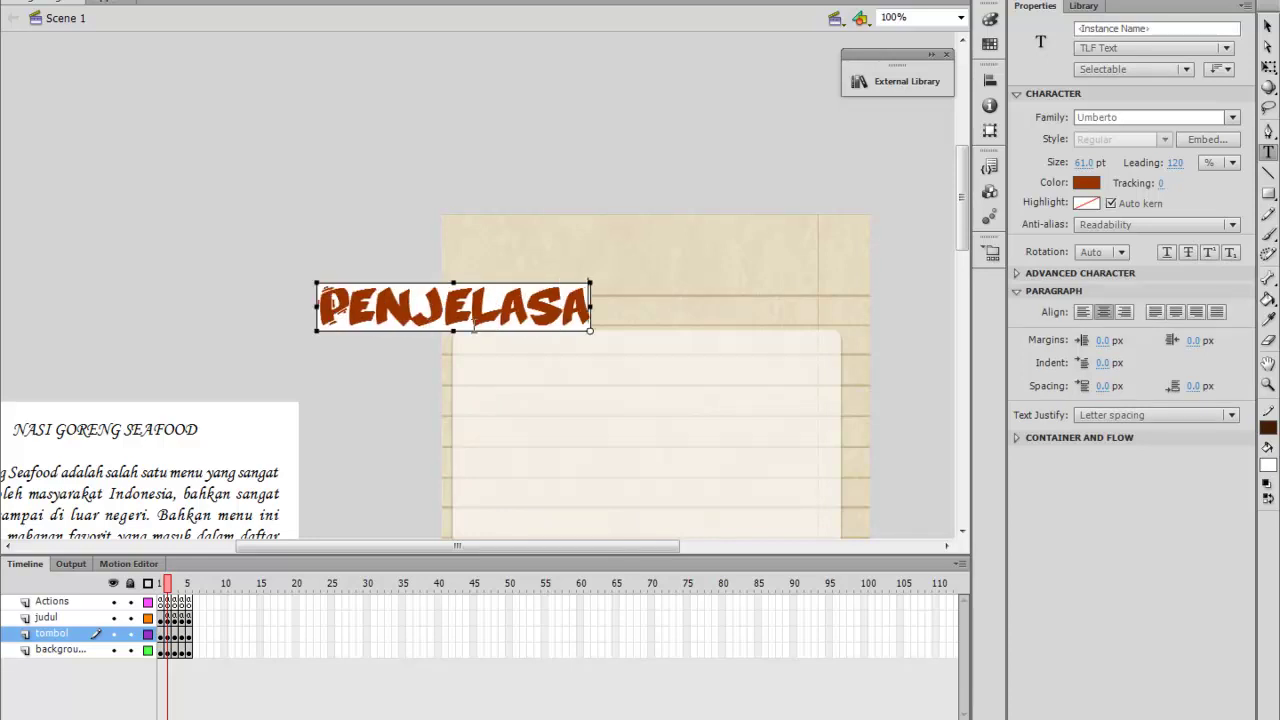
text(N)
key(ctrl+a)
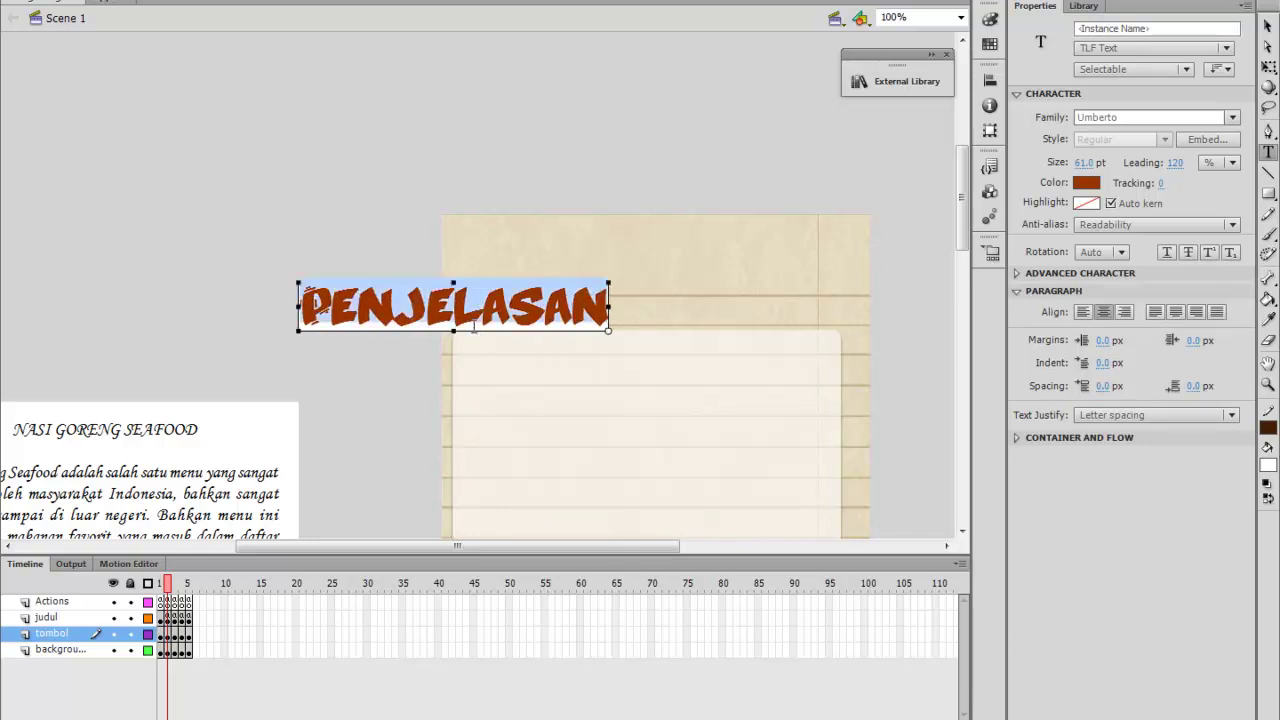
drag(1087, 168, 1077, 168)
key(Return)
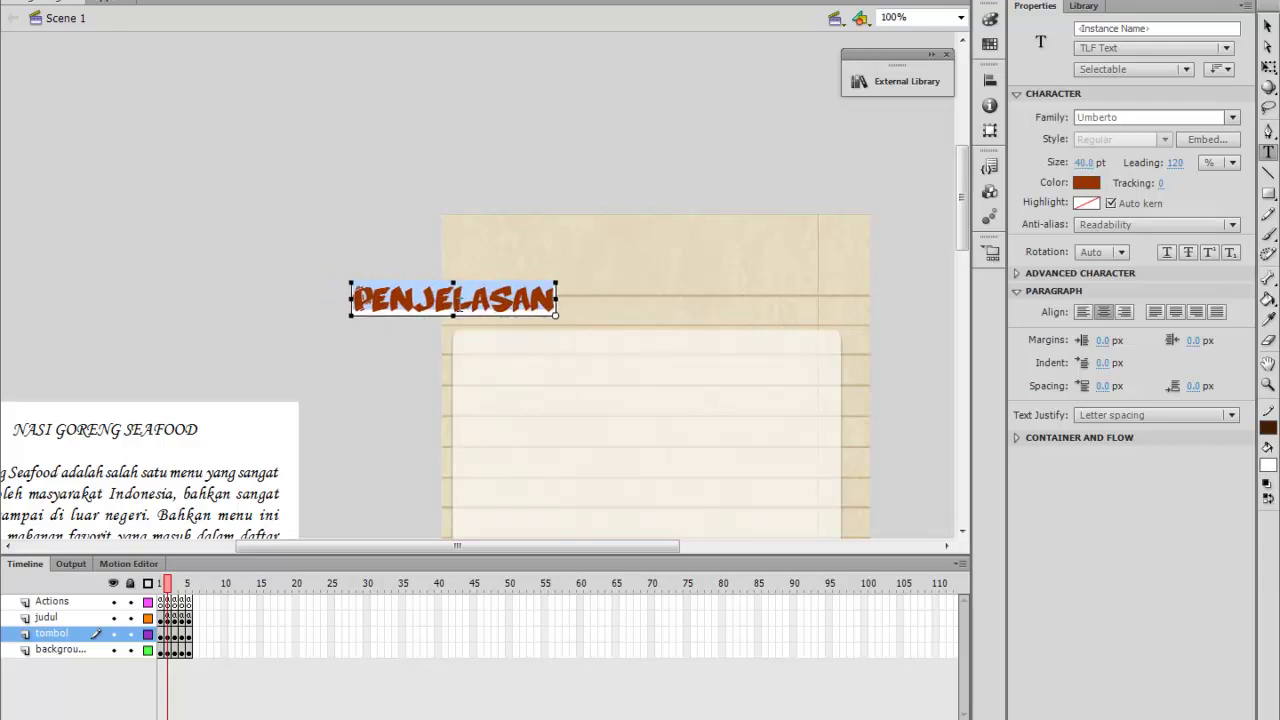
Change the heading's font to Segoe Script
click(1233, 118)
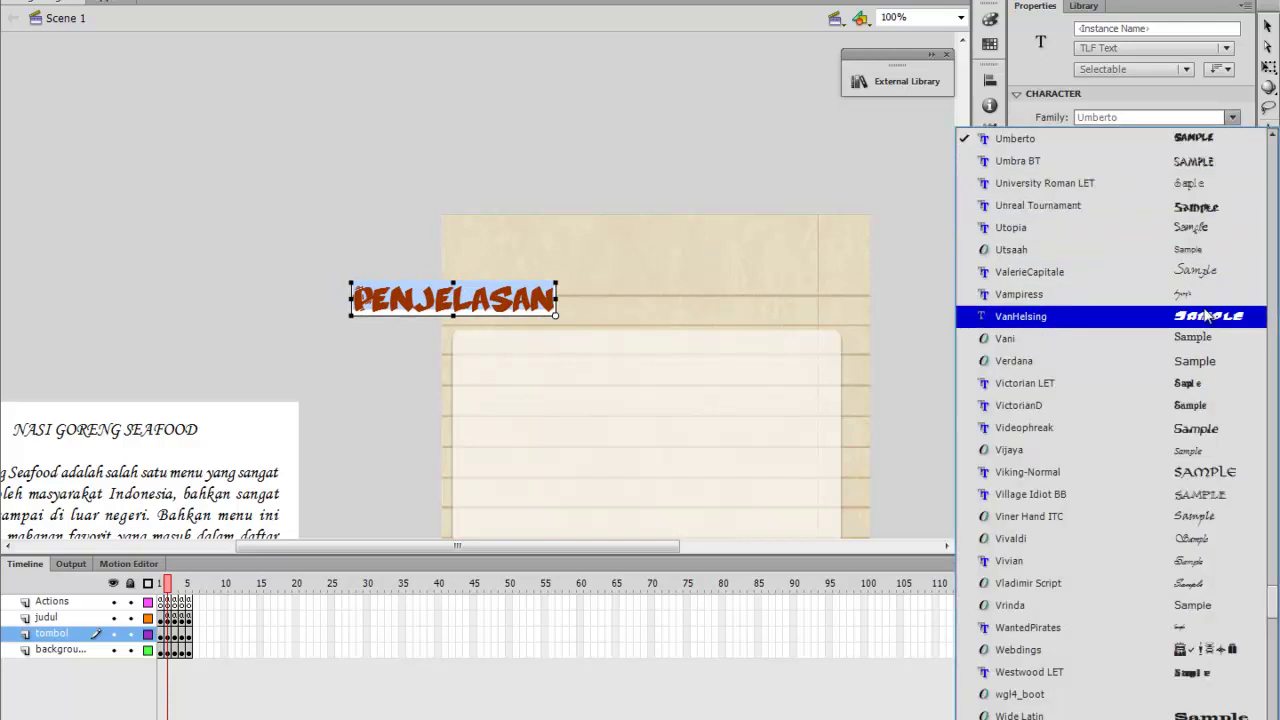
click(1195, 272)
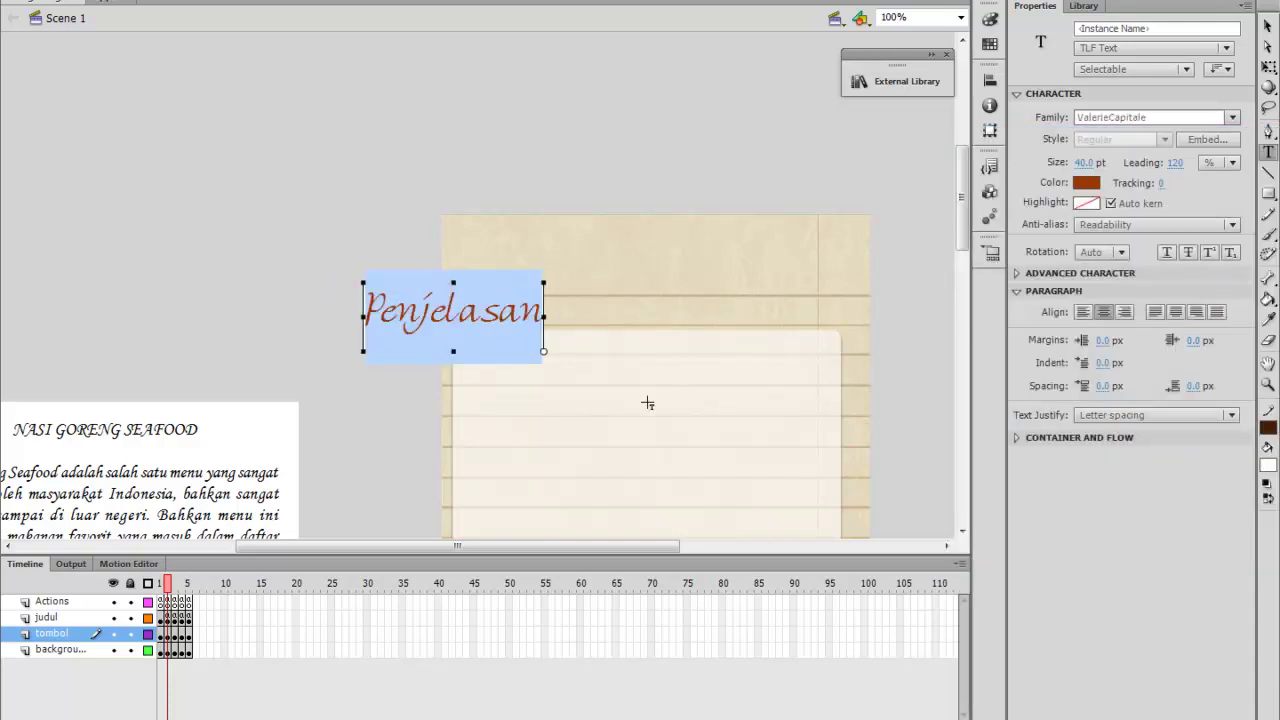
click(1236, 118)
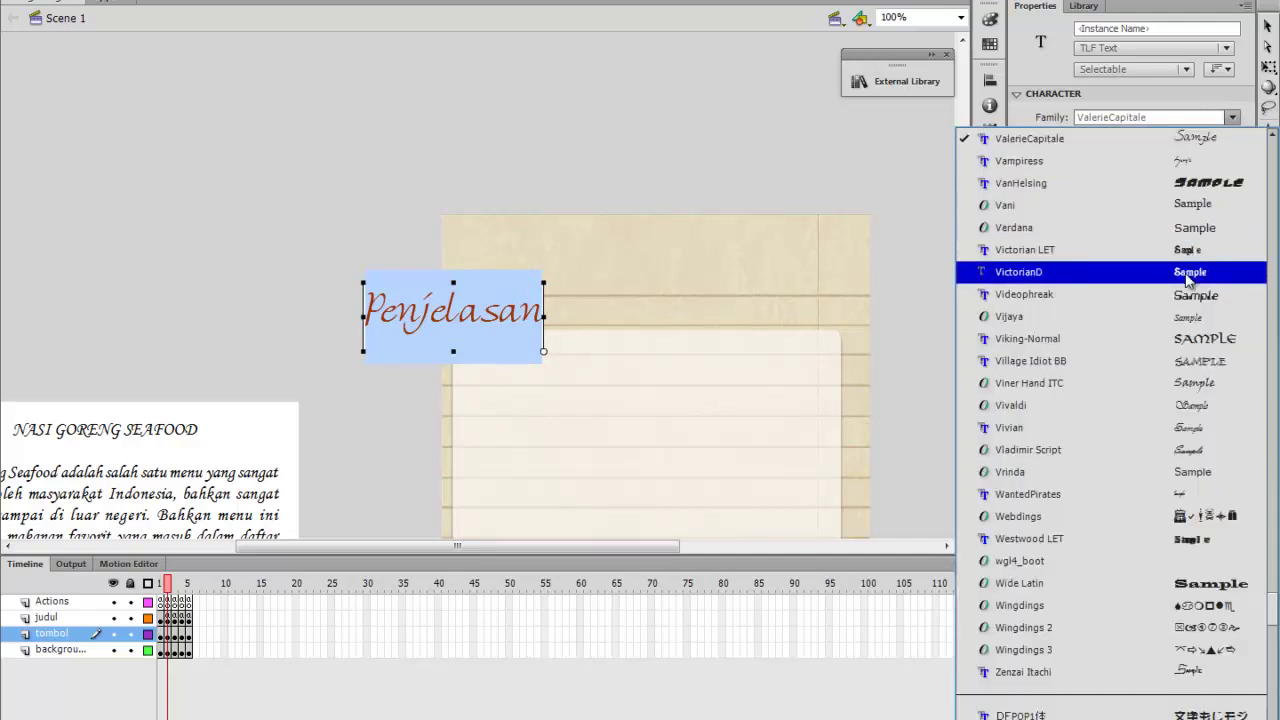
scroll(1178, 565, down, 1)
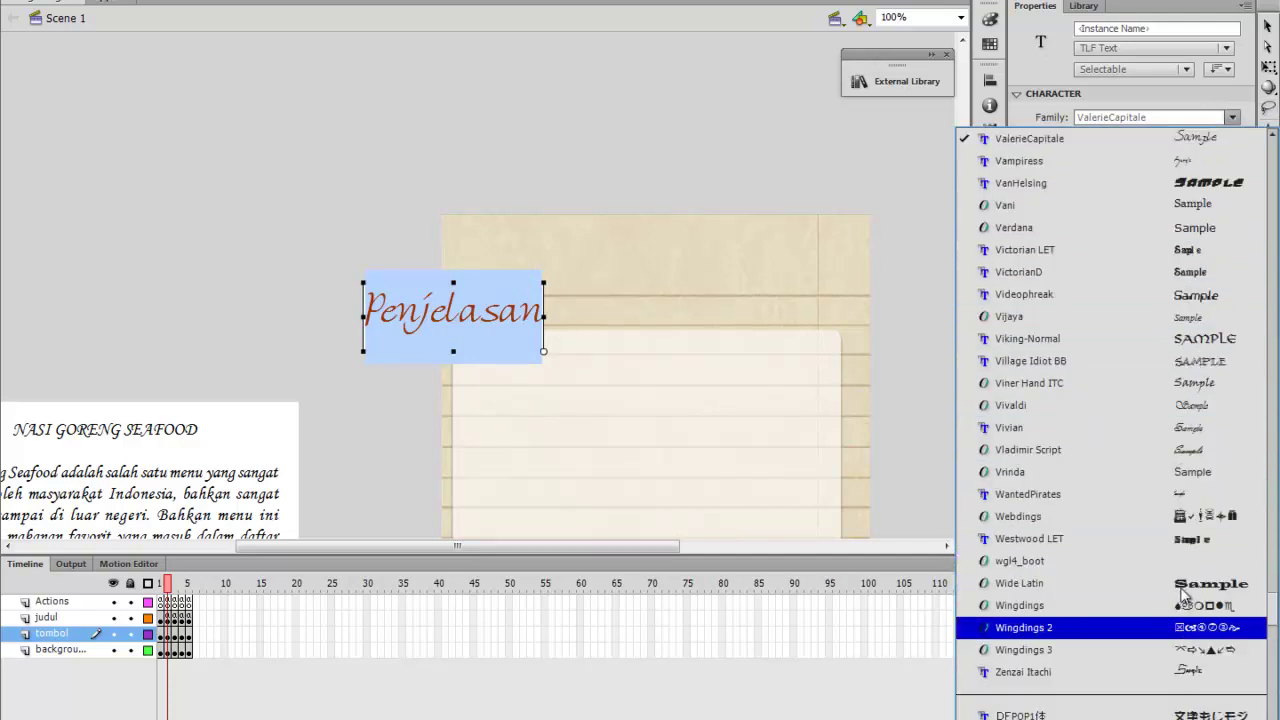
scroll(1182, 580, up, 6)
scroll(1185, 595, up, 5)
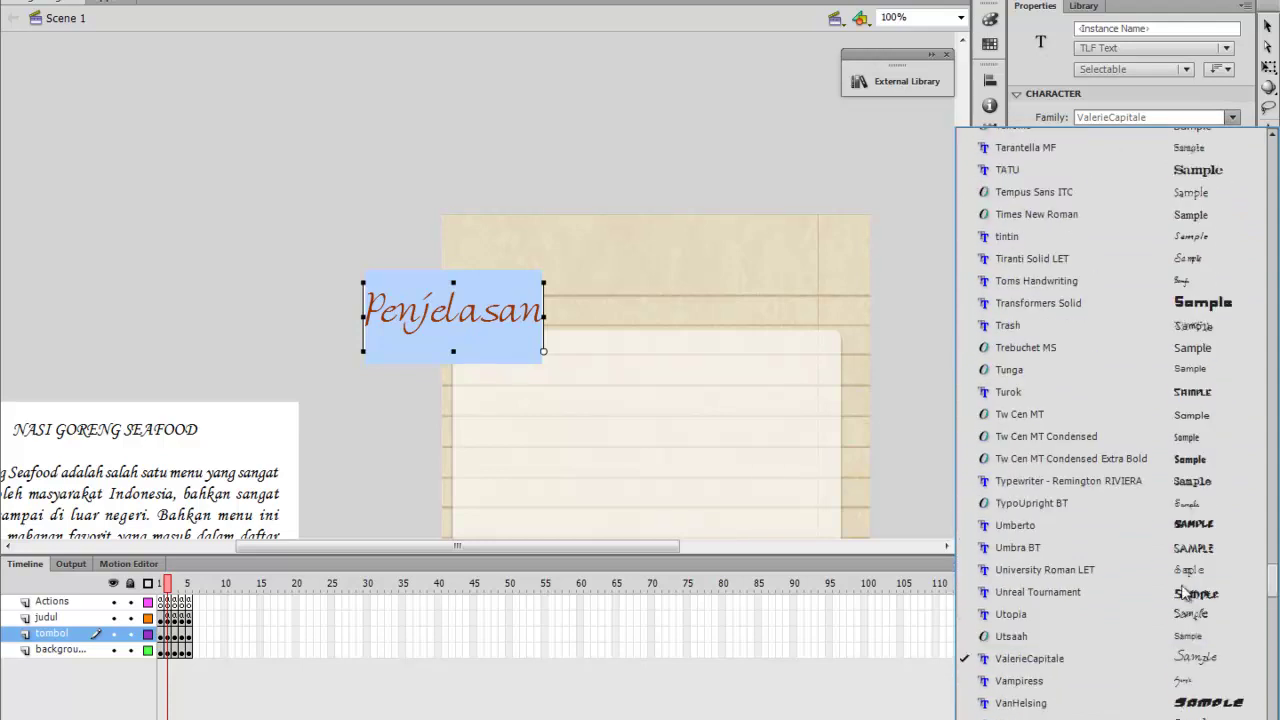
scroll(1185, 585, up, 6)
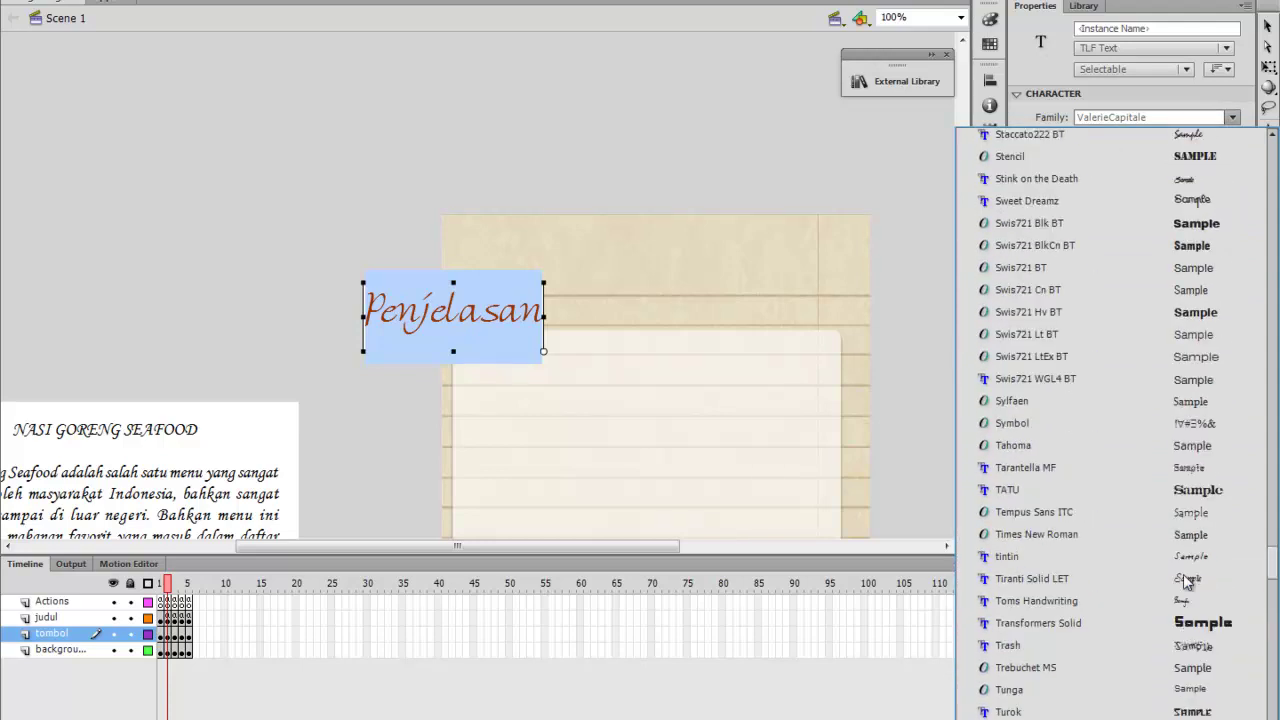
scroll(1185, 583, up, 1)
scroll(1185, 580, up, 5)
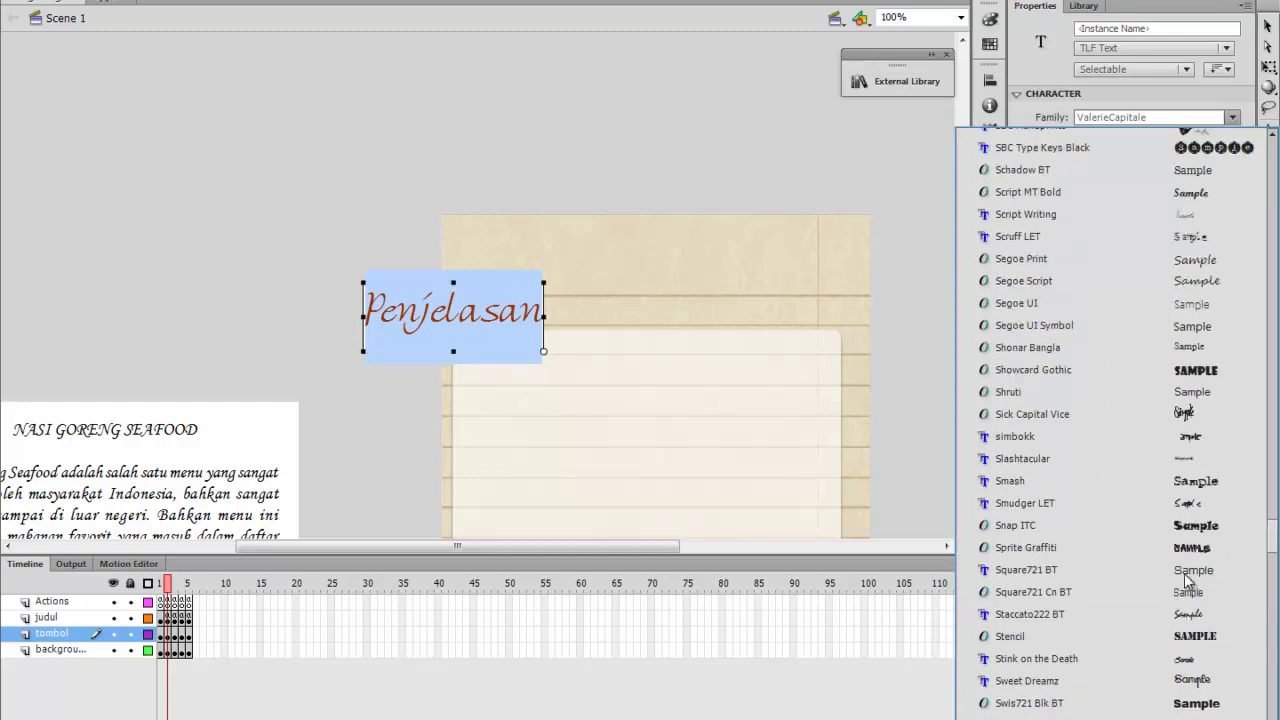
click(1185, 288)
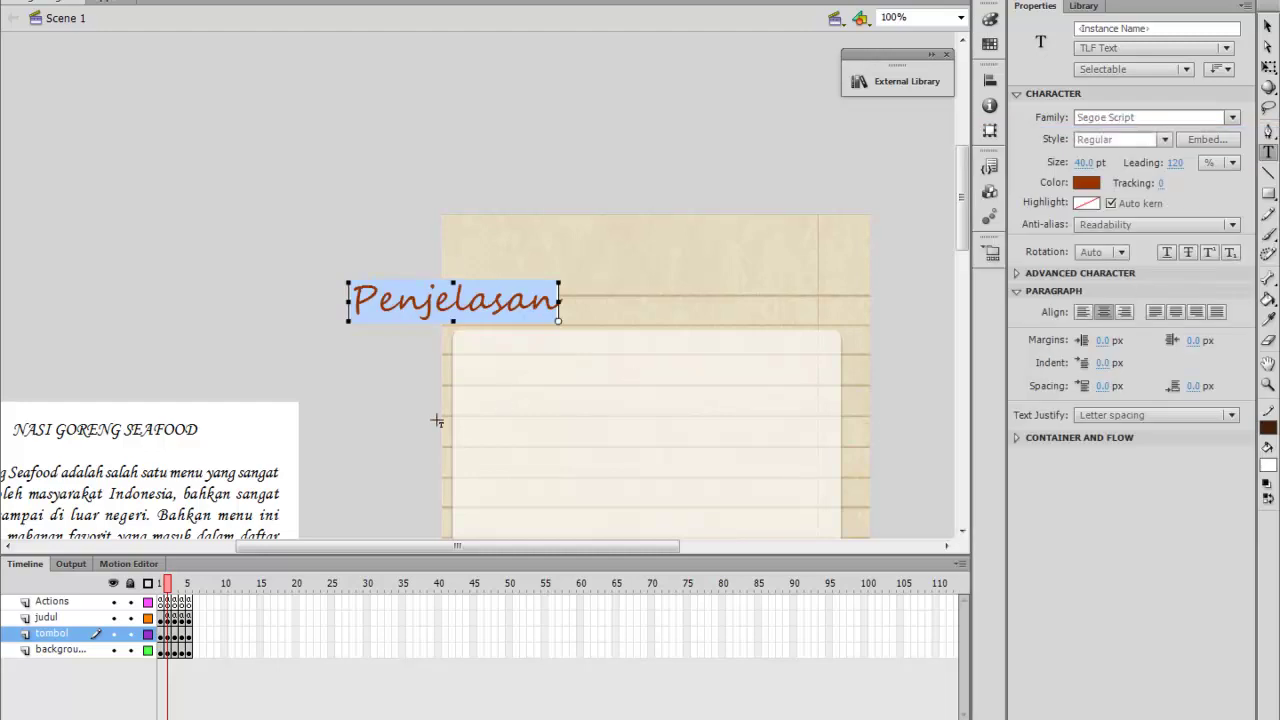
Drag the Penjelasan heading onto the lined paper's header strip
click(1268, 25)
drag(513, 309, 709, 295)
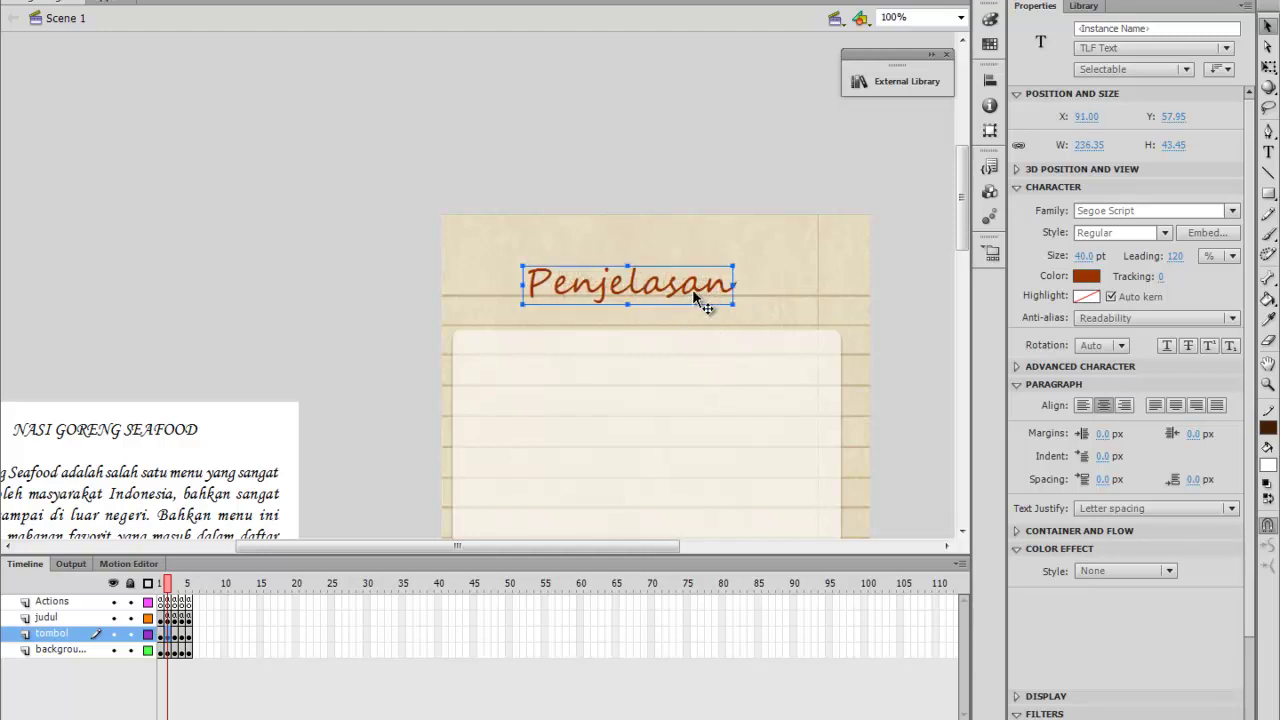
scroll(708, 408, down, 4)
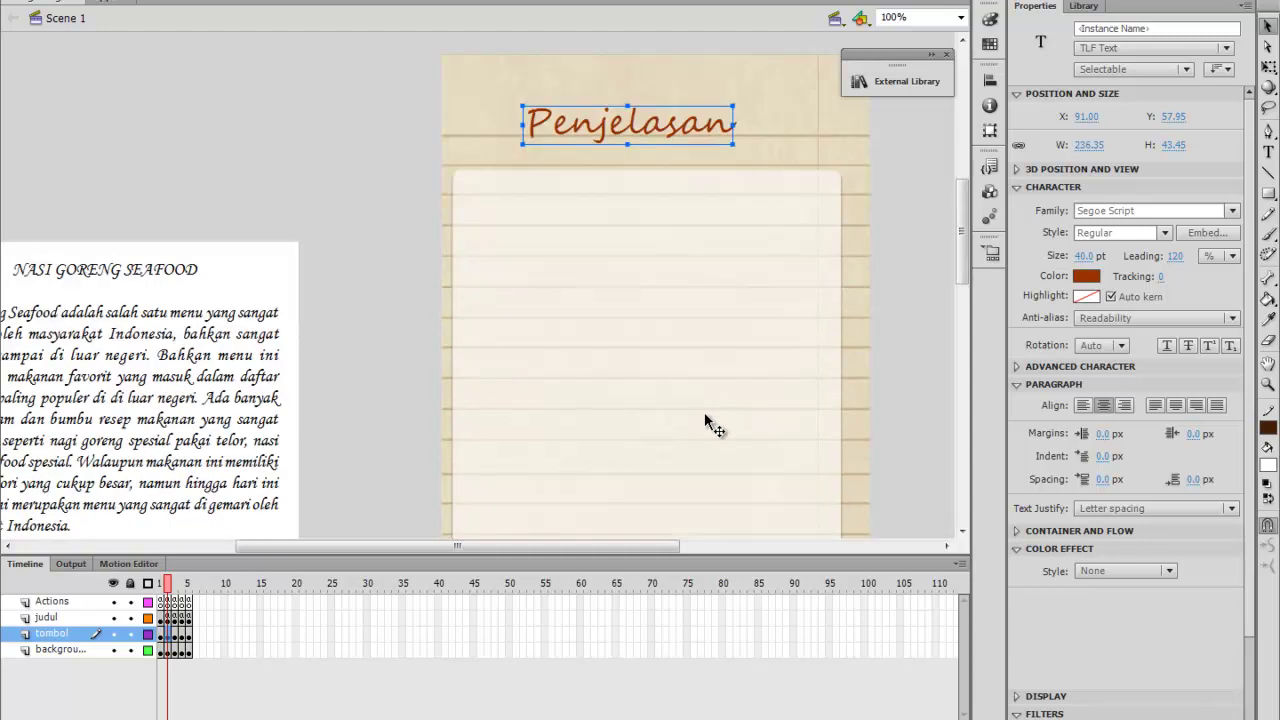
On frame 4, add a Bahan-bahan text heading above the paper card
click(175, 585)
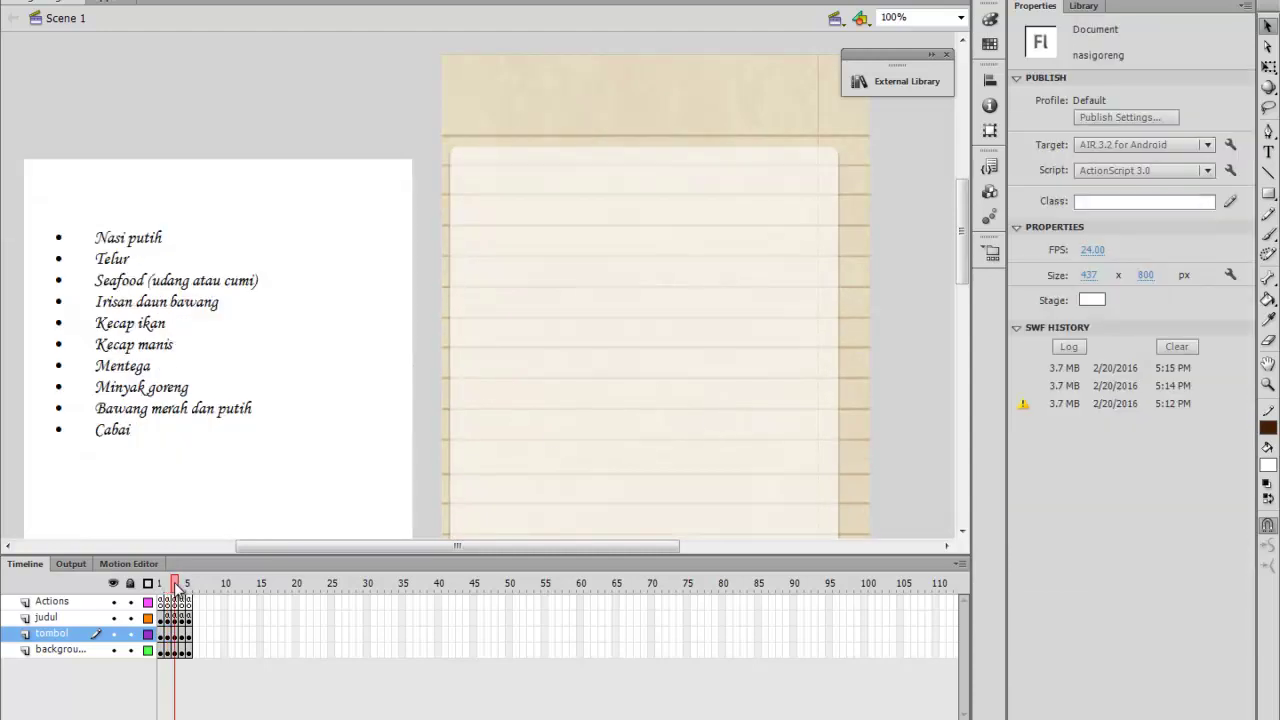
scroll(523, 229, up, 4)
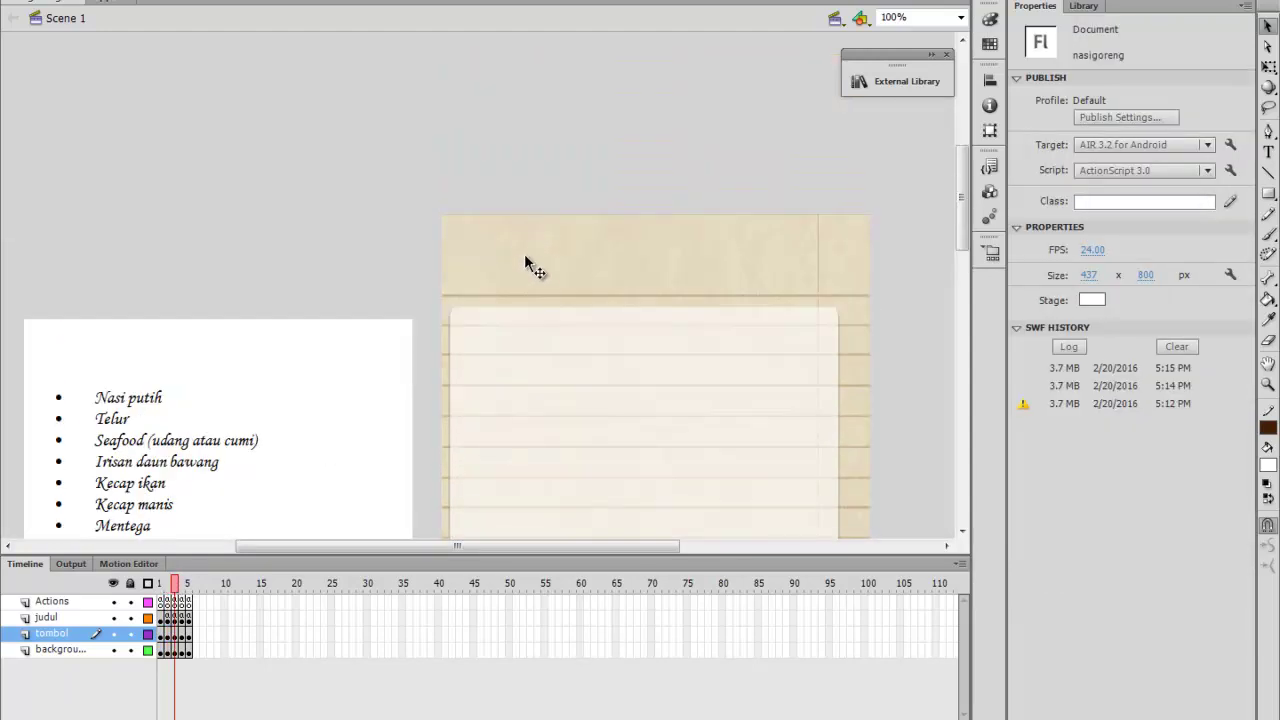
click(1268, 151)
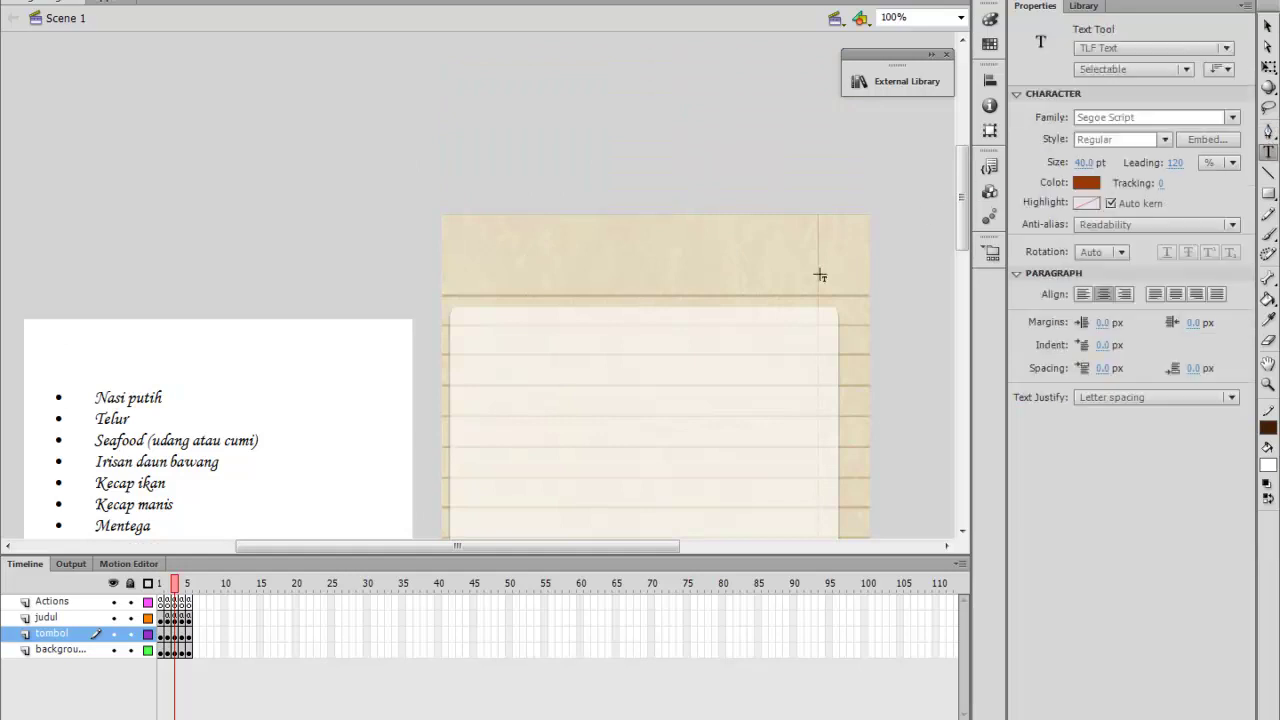
click(478, 288)
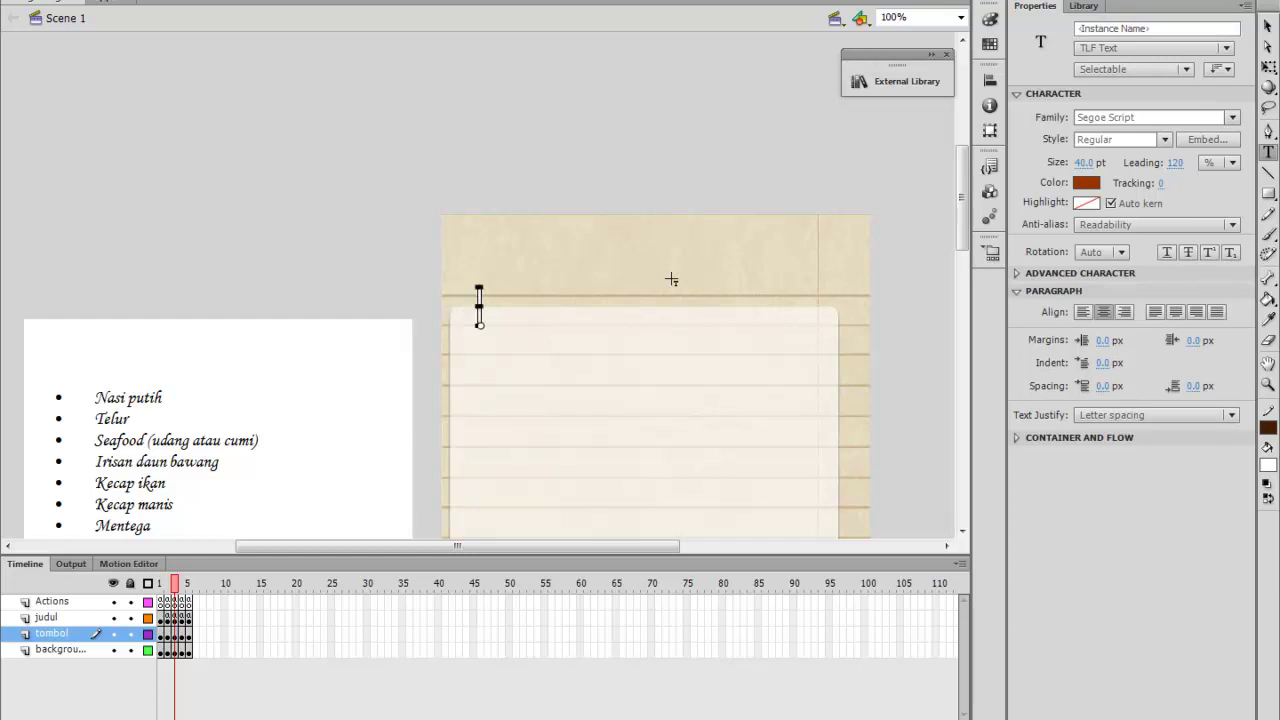
text(Bahan)
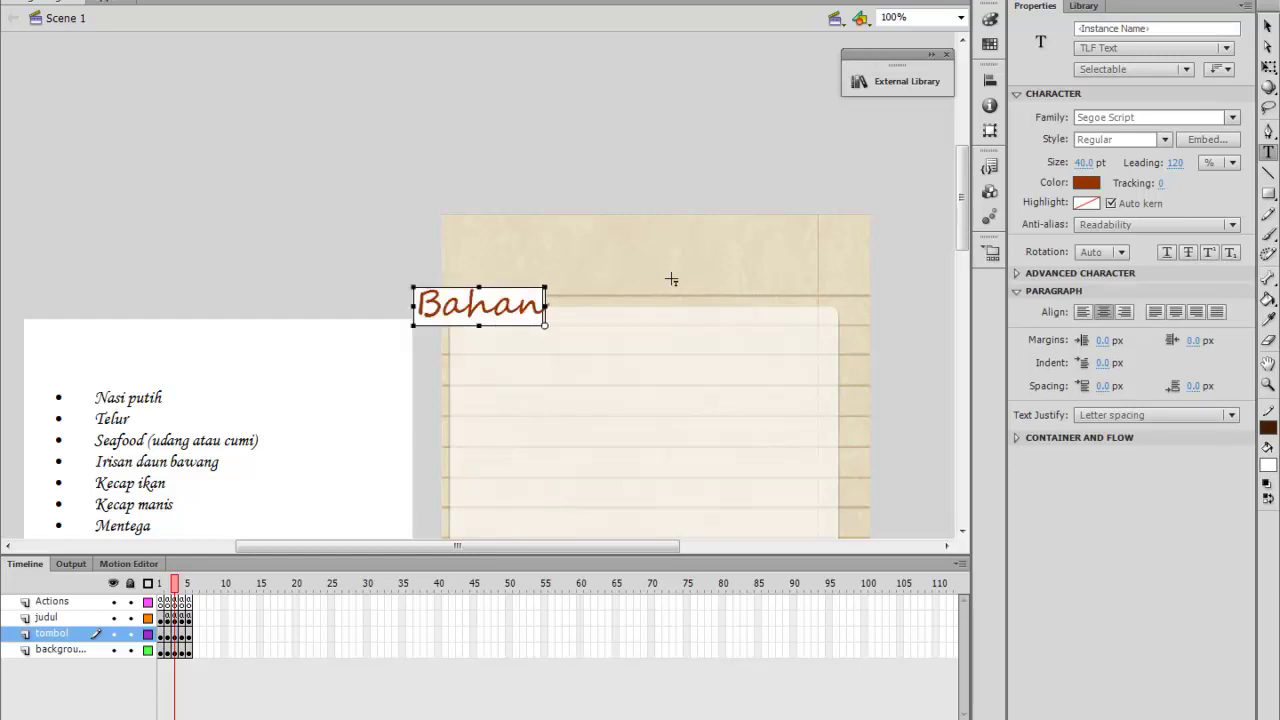
text(-)
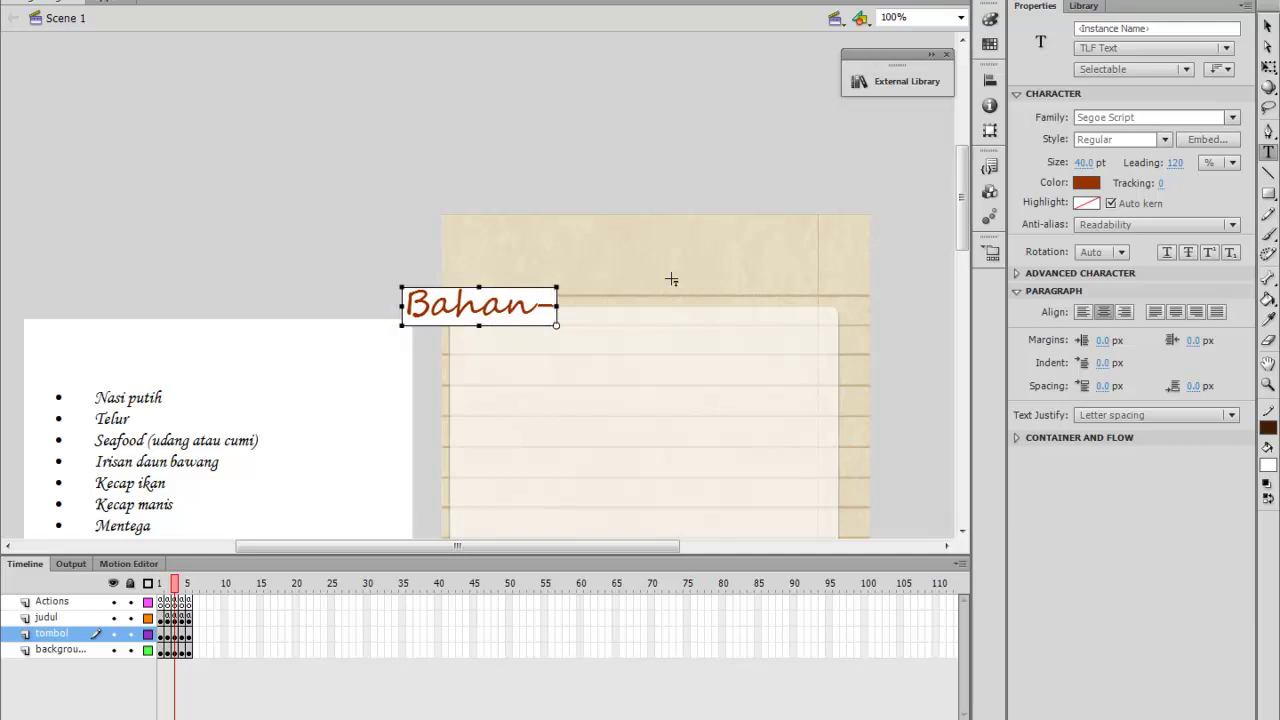
text(bahan)
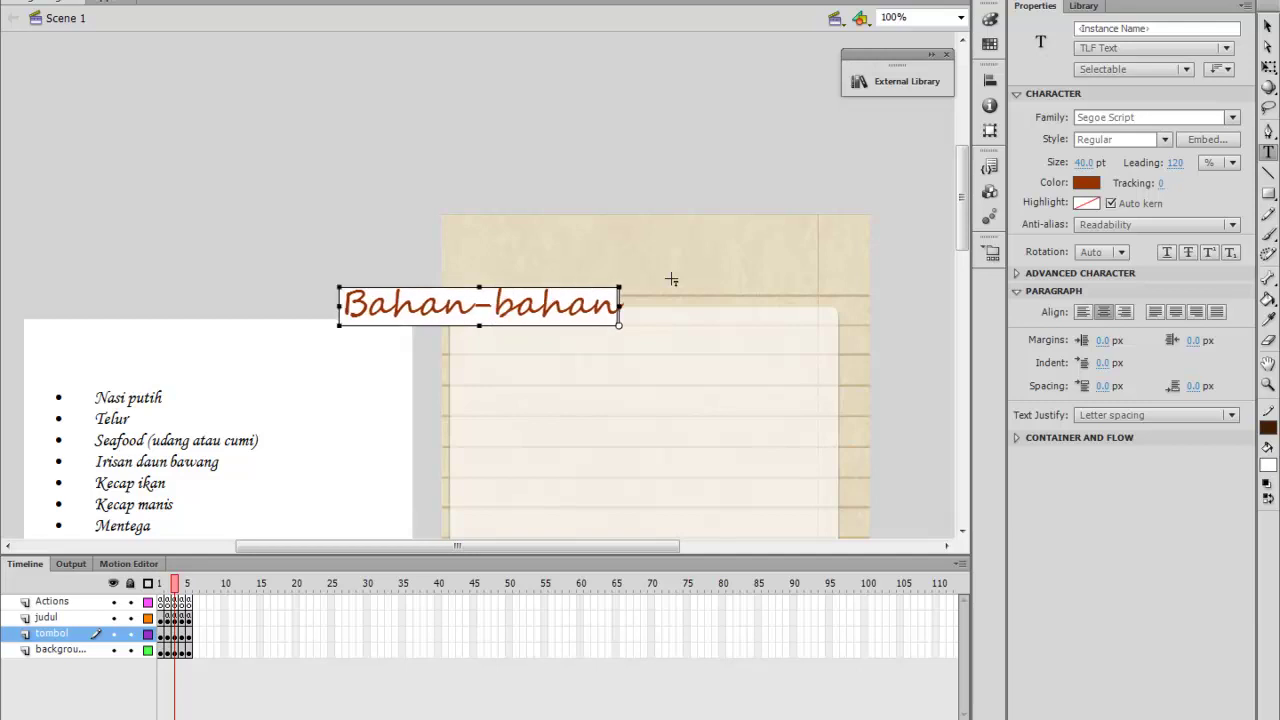
Move the Bahan-bahan heading onto the paper header, then show frame 5's cooking steps
click(1268, 26)
drag(495, 312, 571, 282)
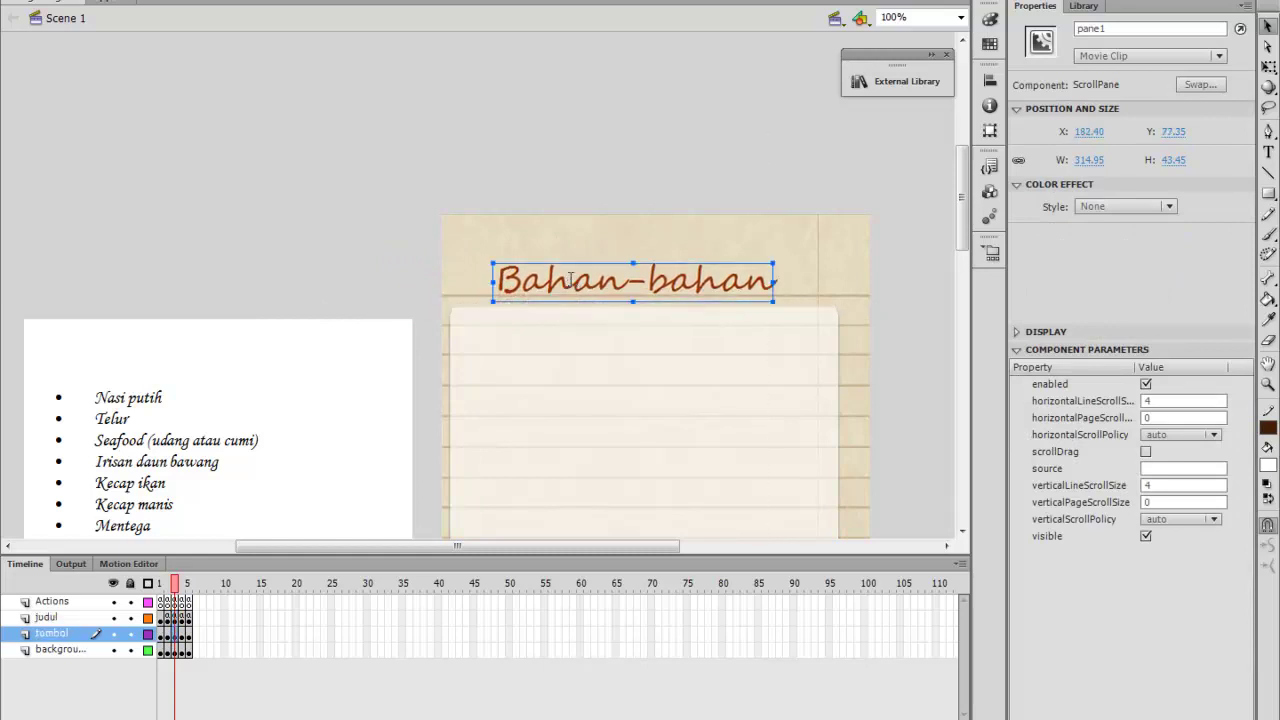
click(185, 588)
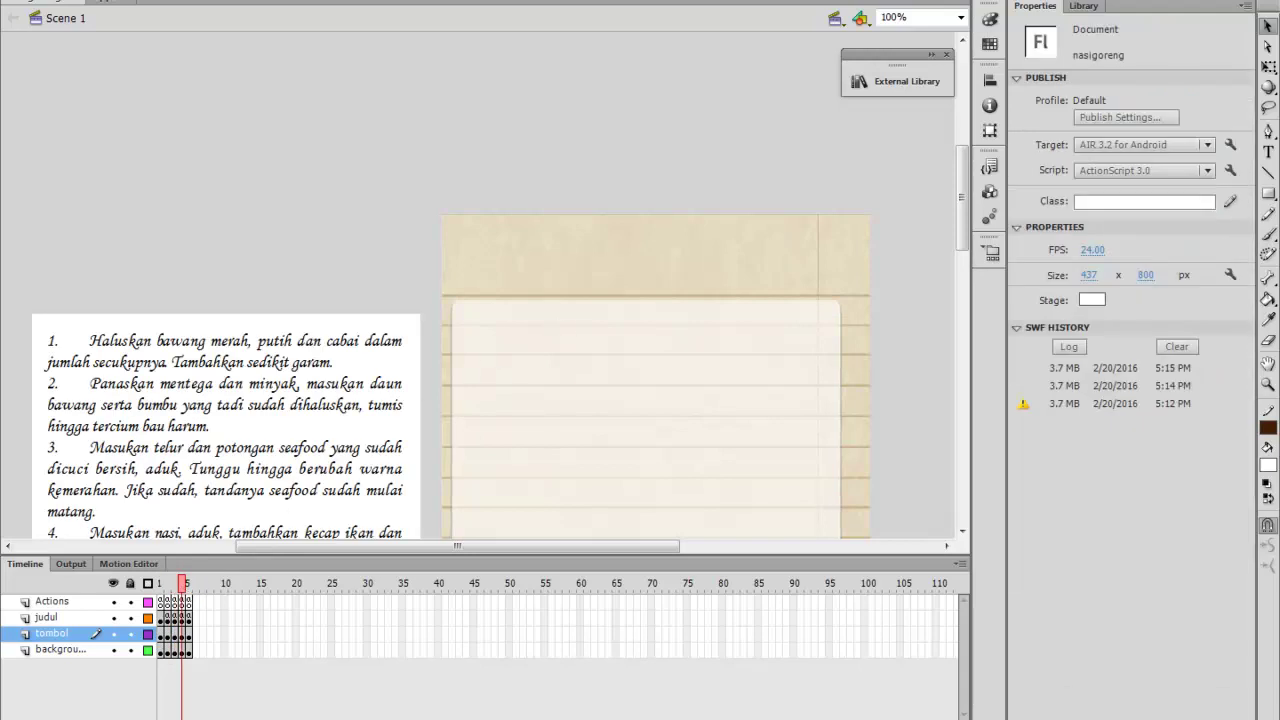
Add the 'Cara Pembuatan' heading on the paper header, then go to frame 6 with the food photo
click(1268, 151)
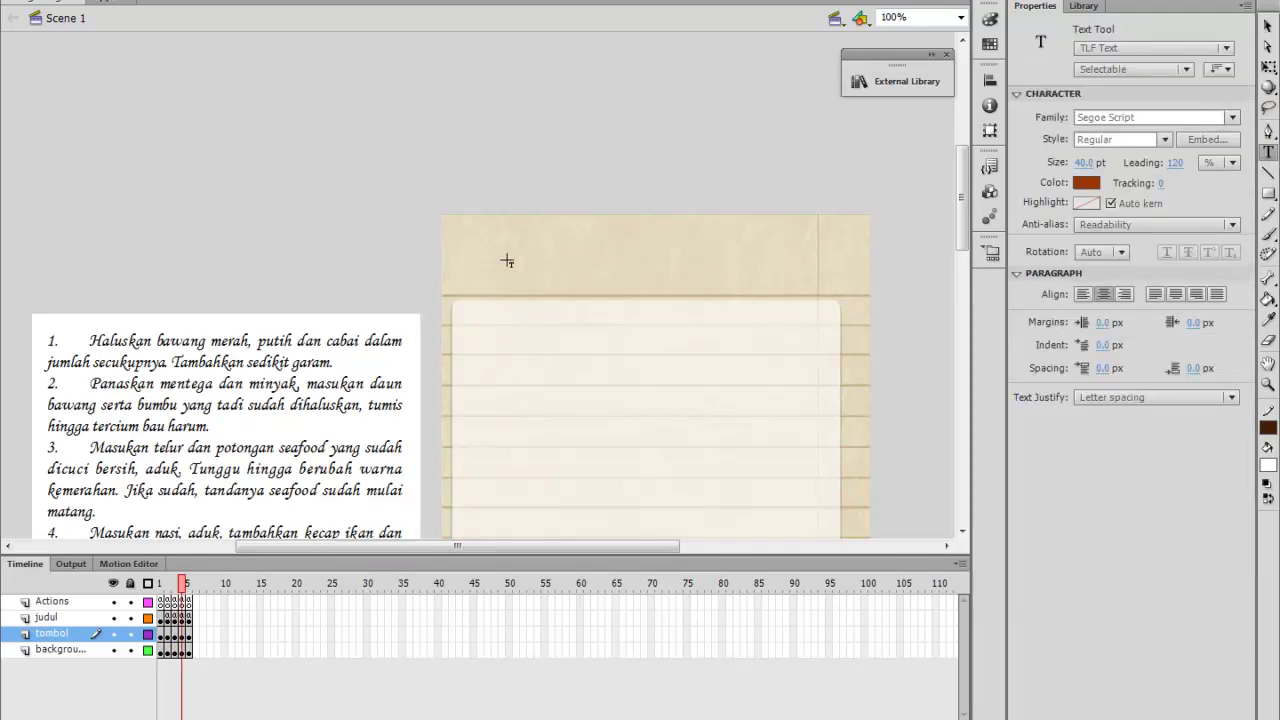
click(507, 261)
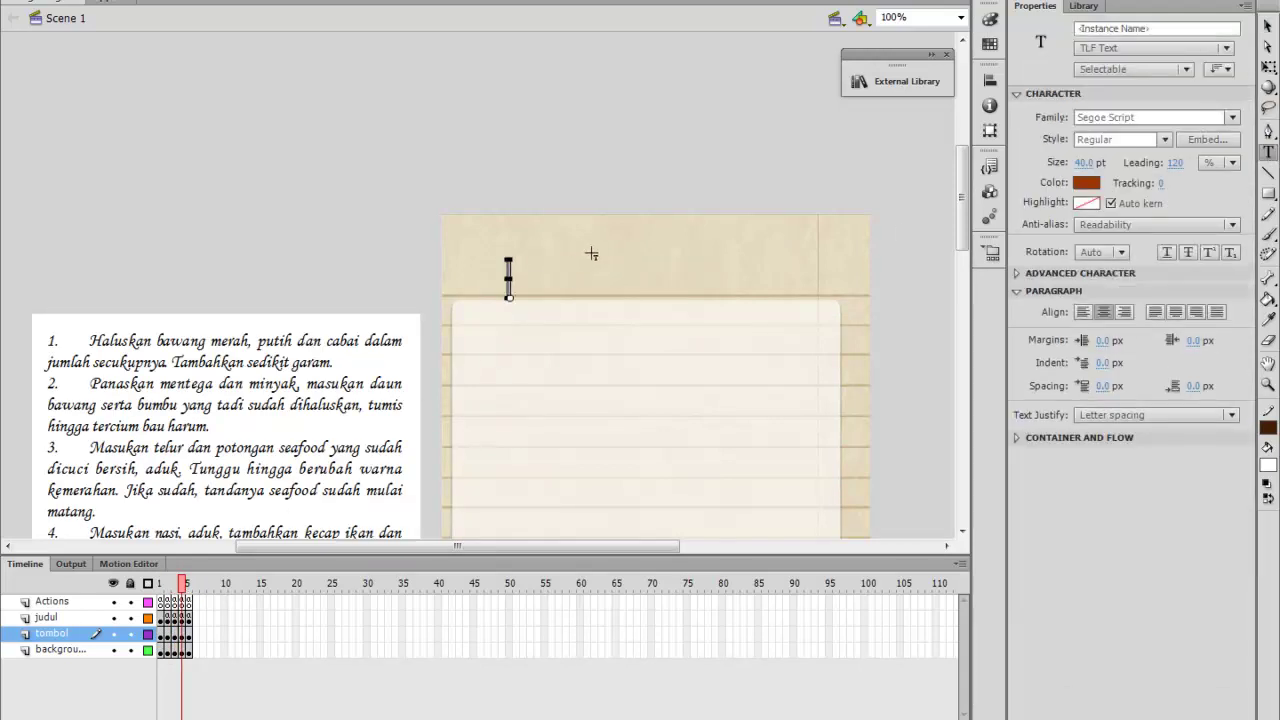
text(Cara P)
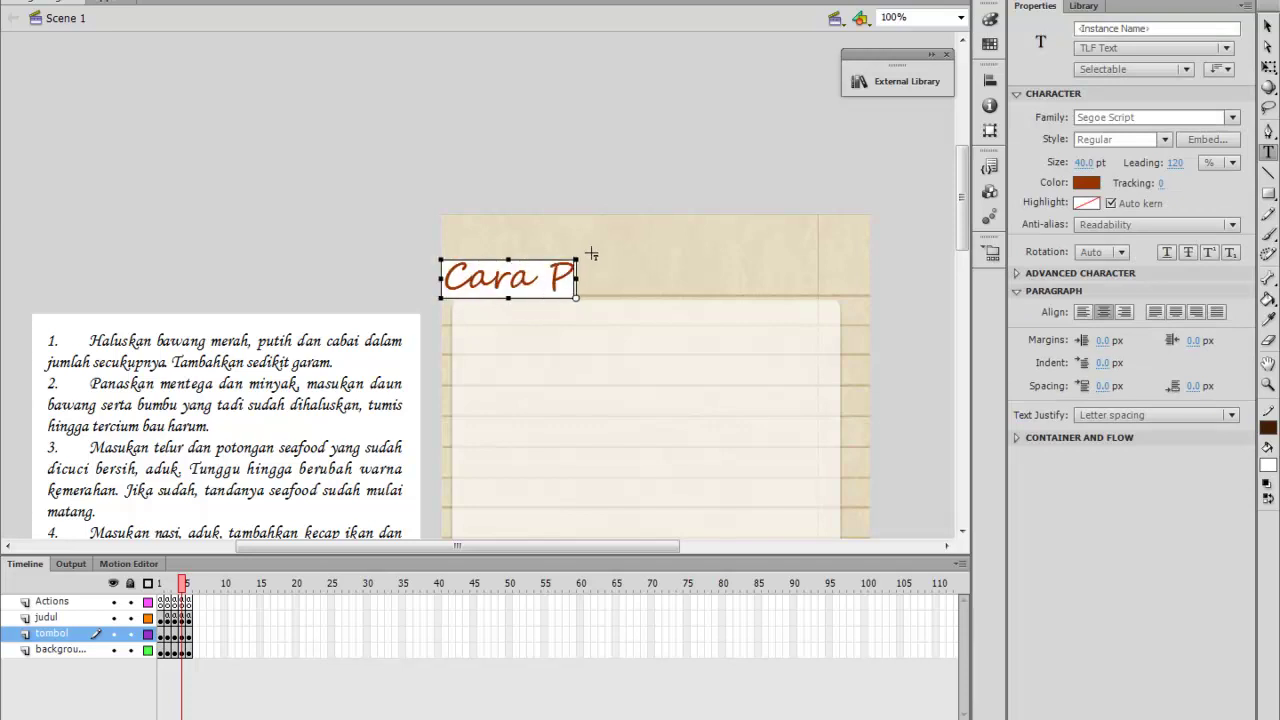
text(embuatan)
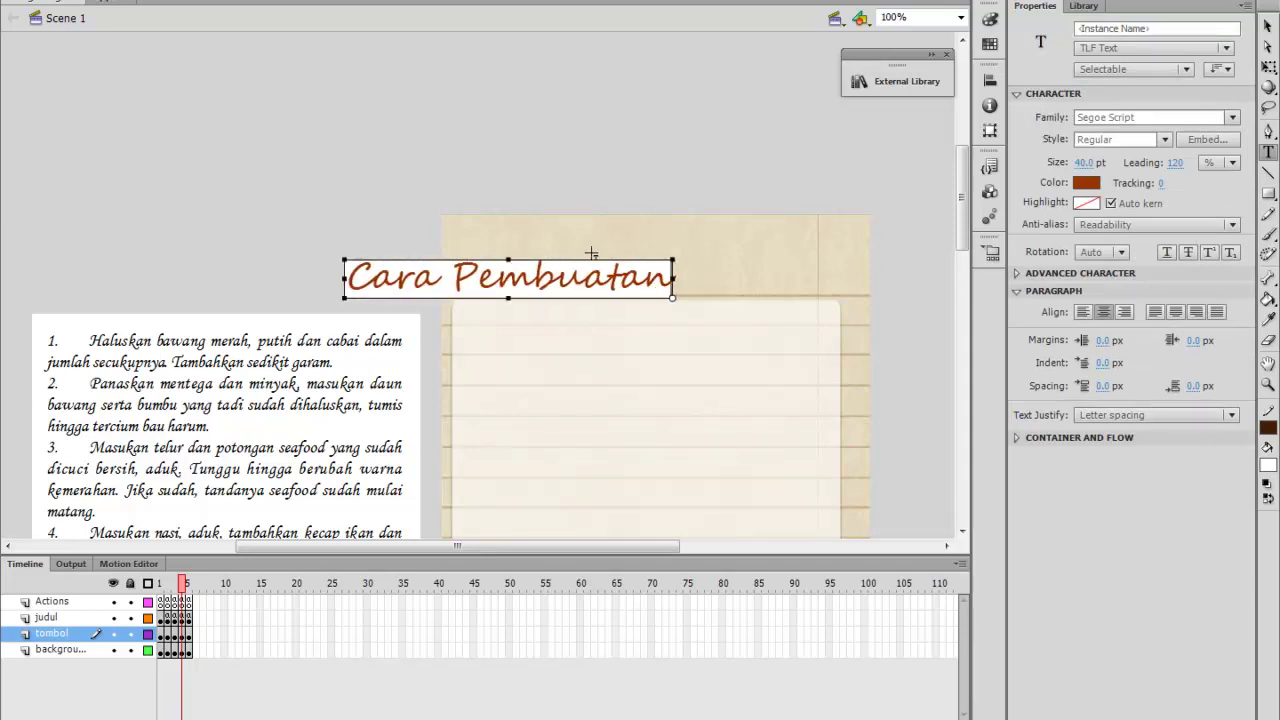
key(Escape)
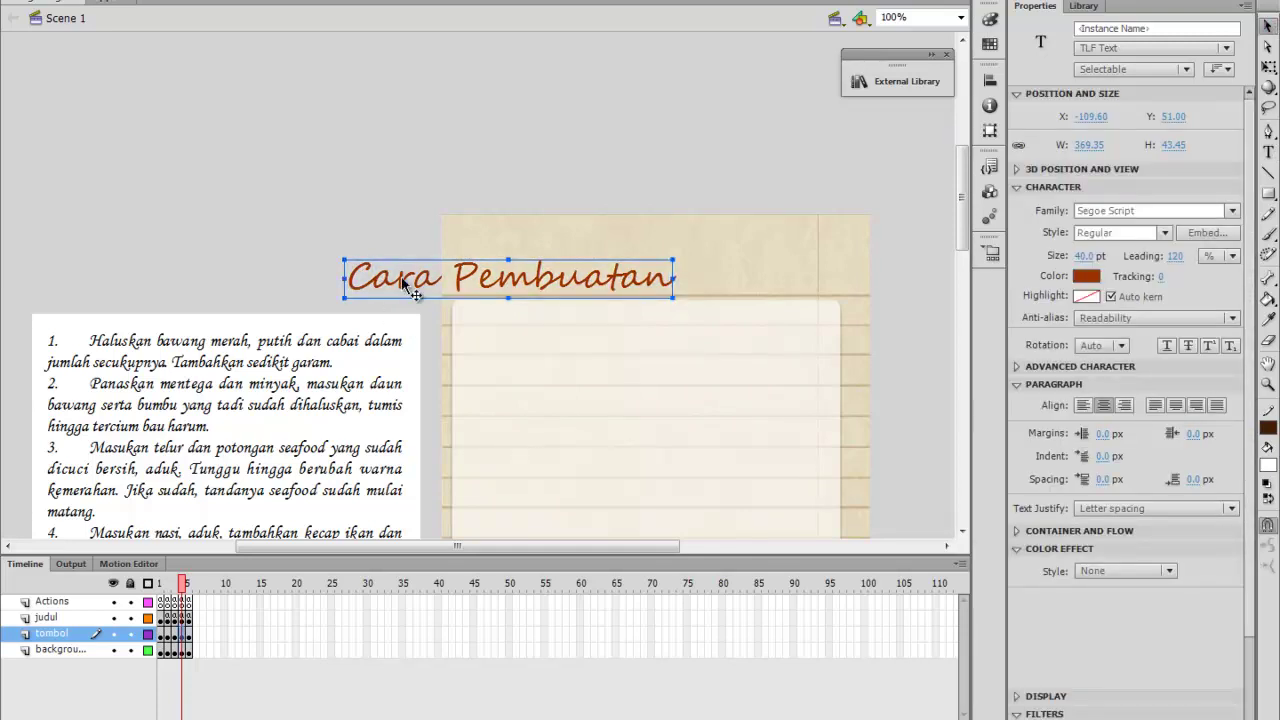
drag(409, 272, 525, 277)
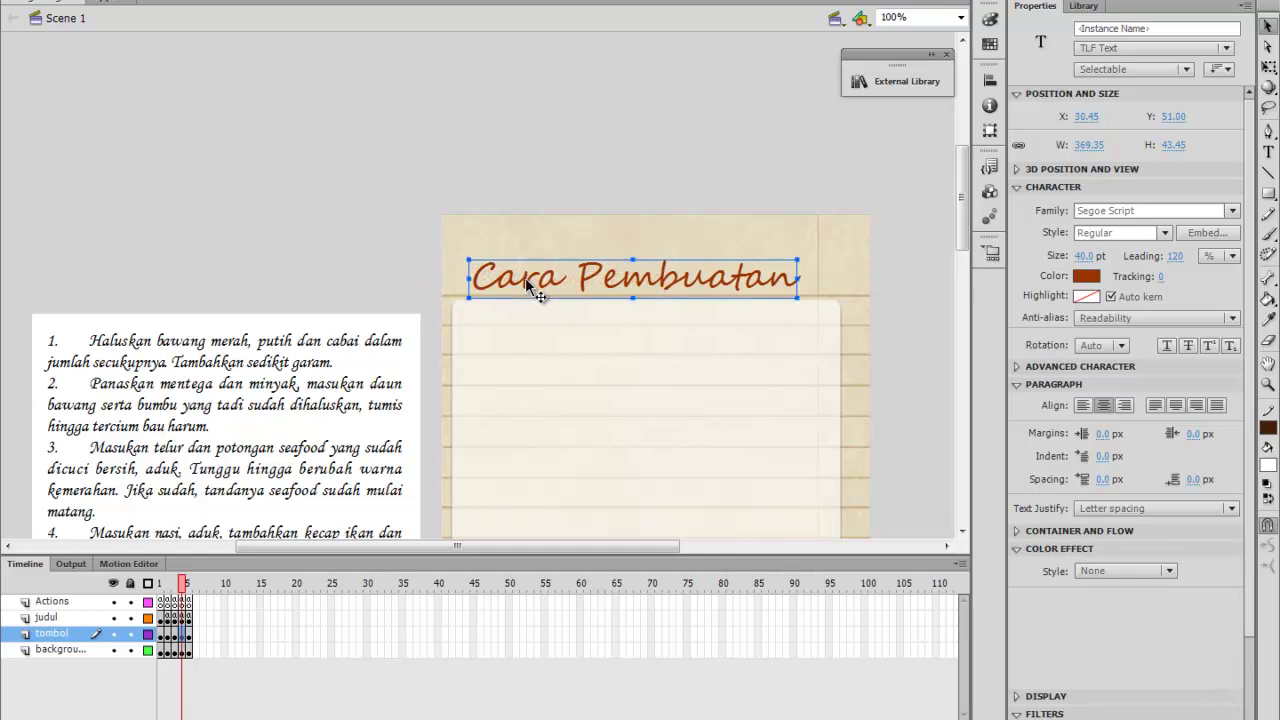
click(190, 585)
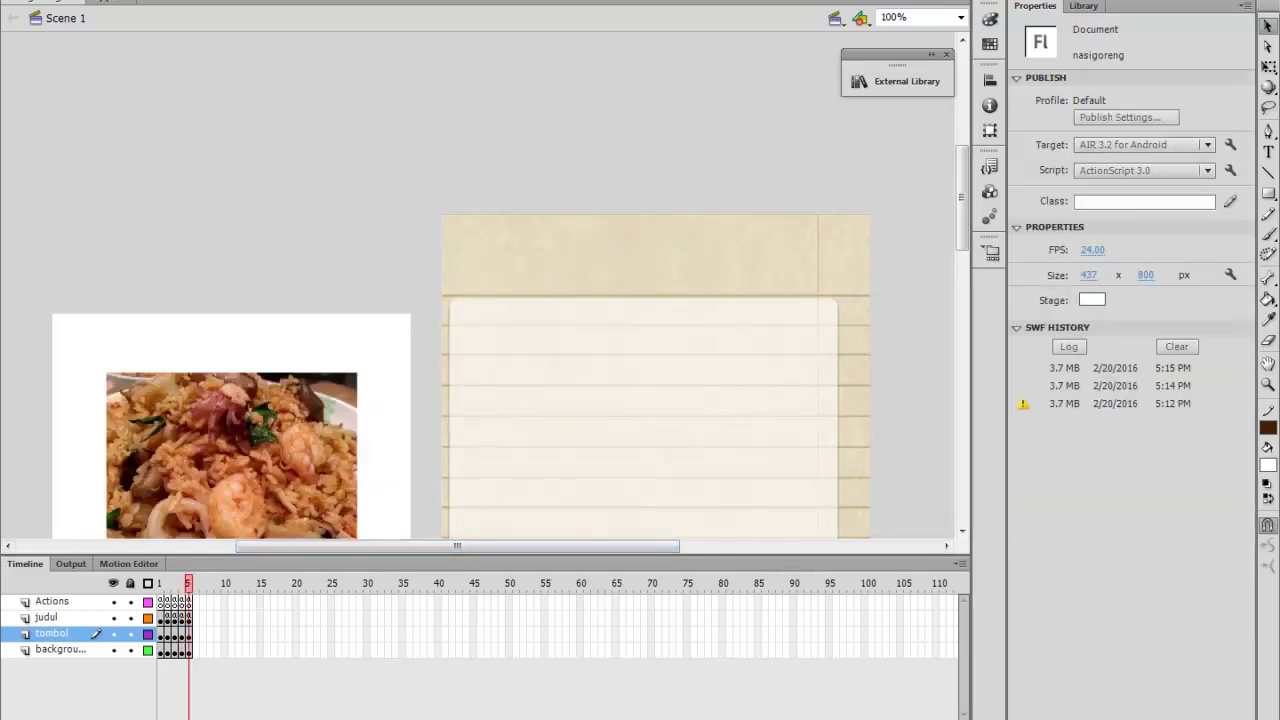
Place a 'Contoh Gambar' heading on the photo page's paper header and save the file
click(1268, 152)
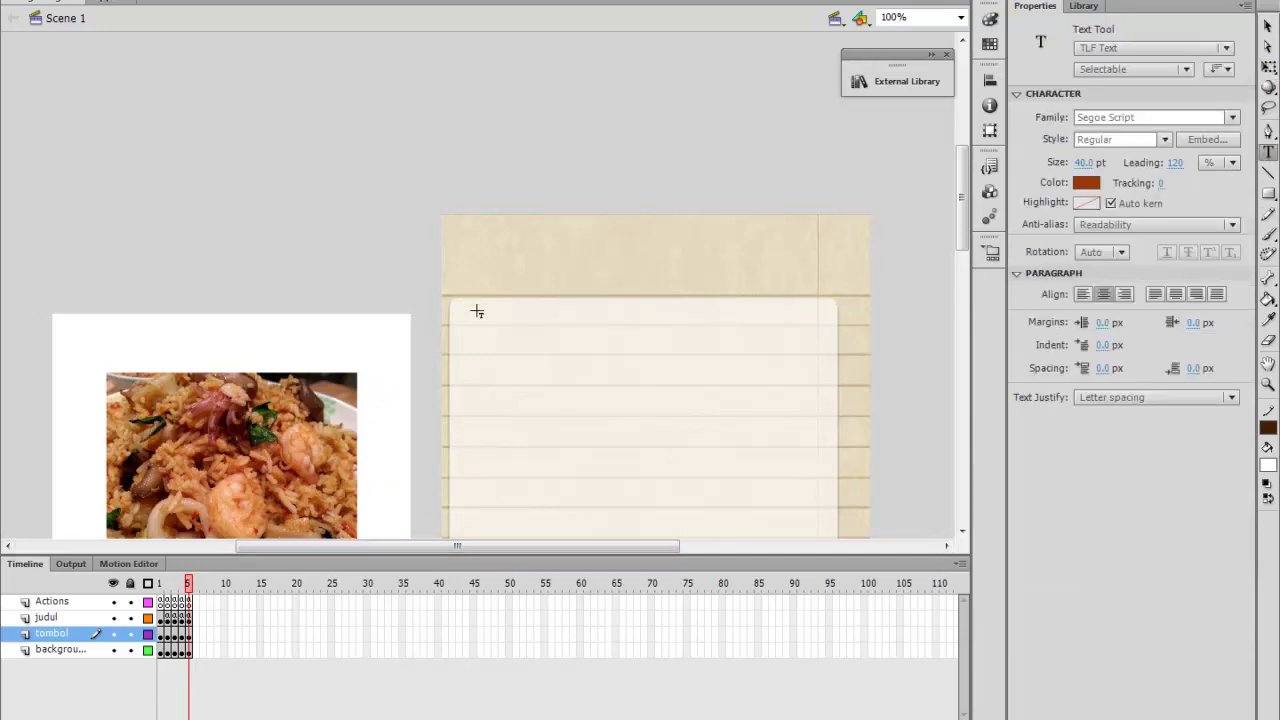
click(477, 273)
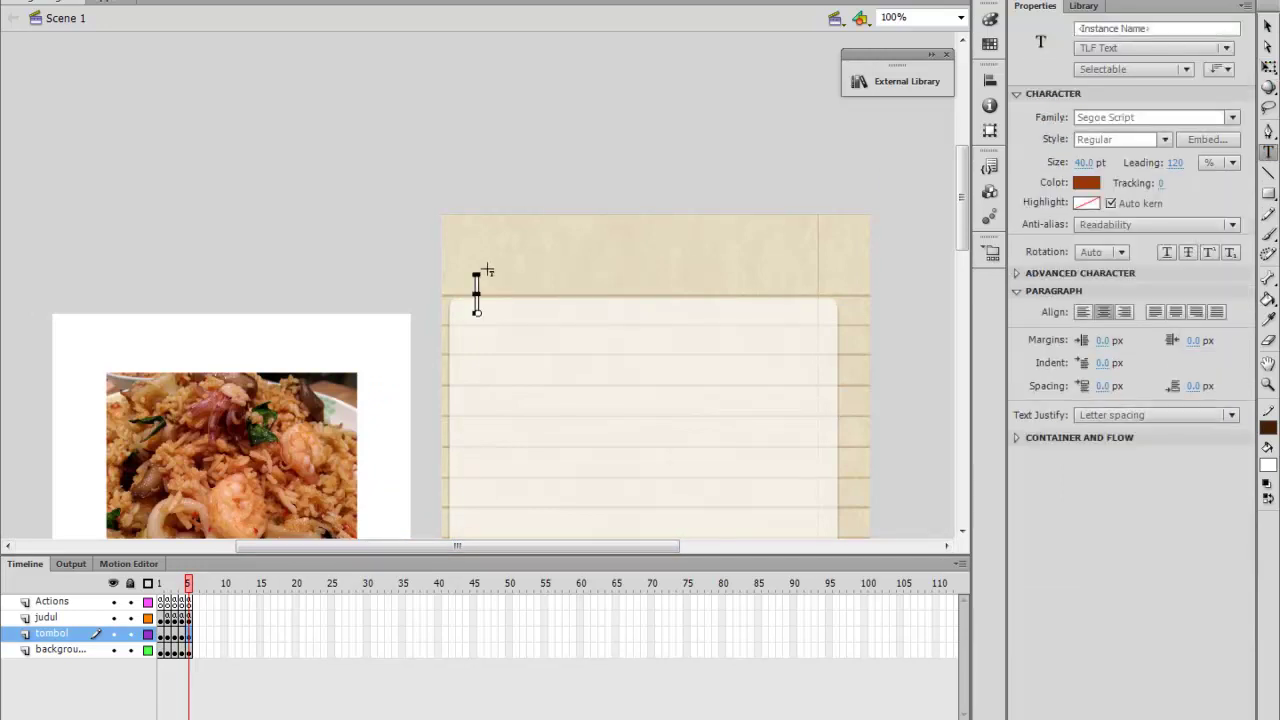
text(Cont)
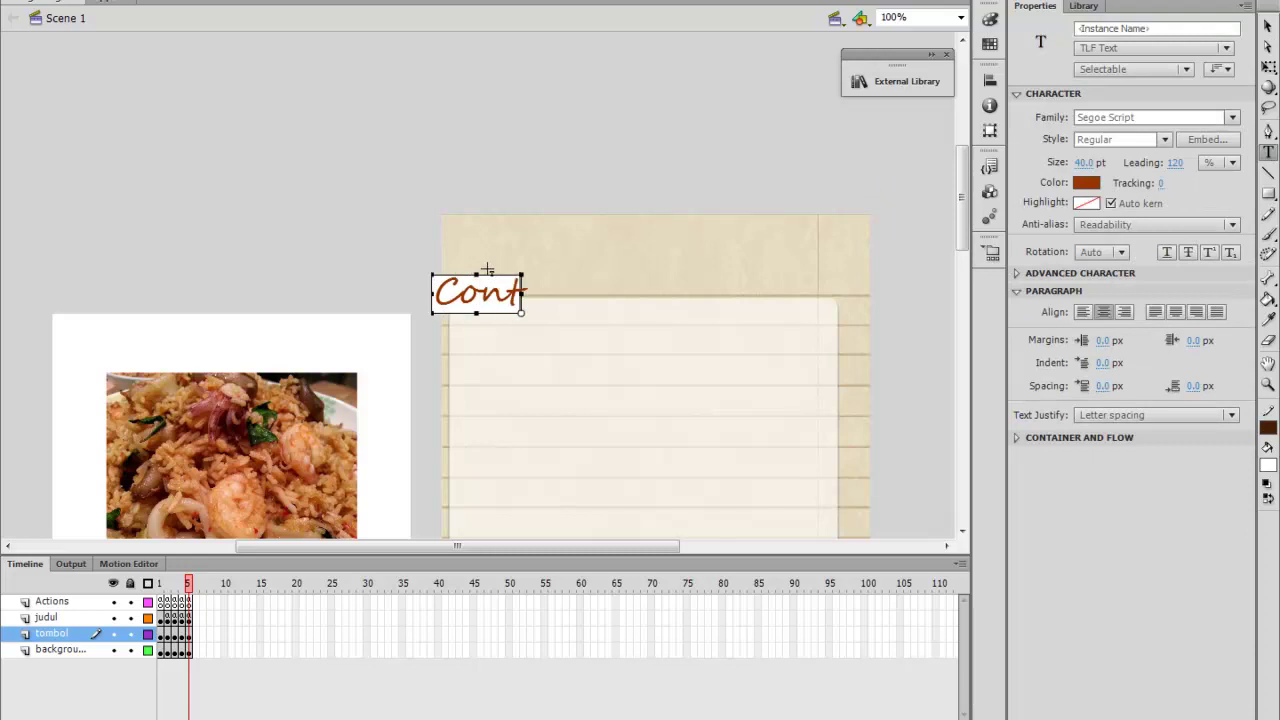
text(oh Gam)
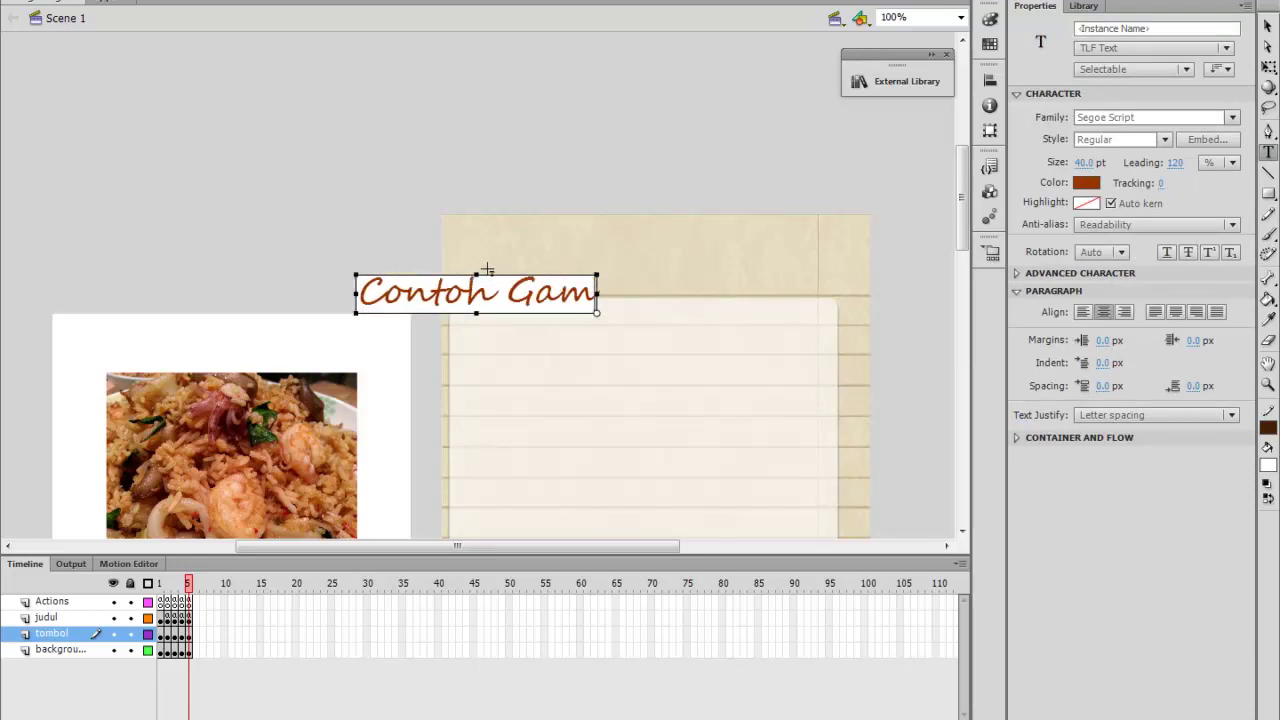
text(bar)
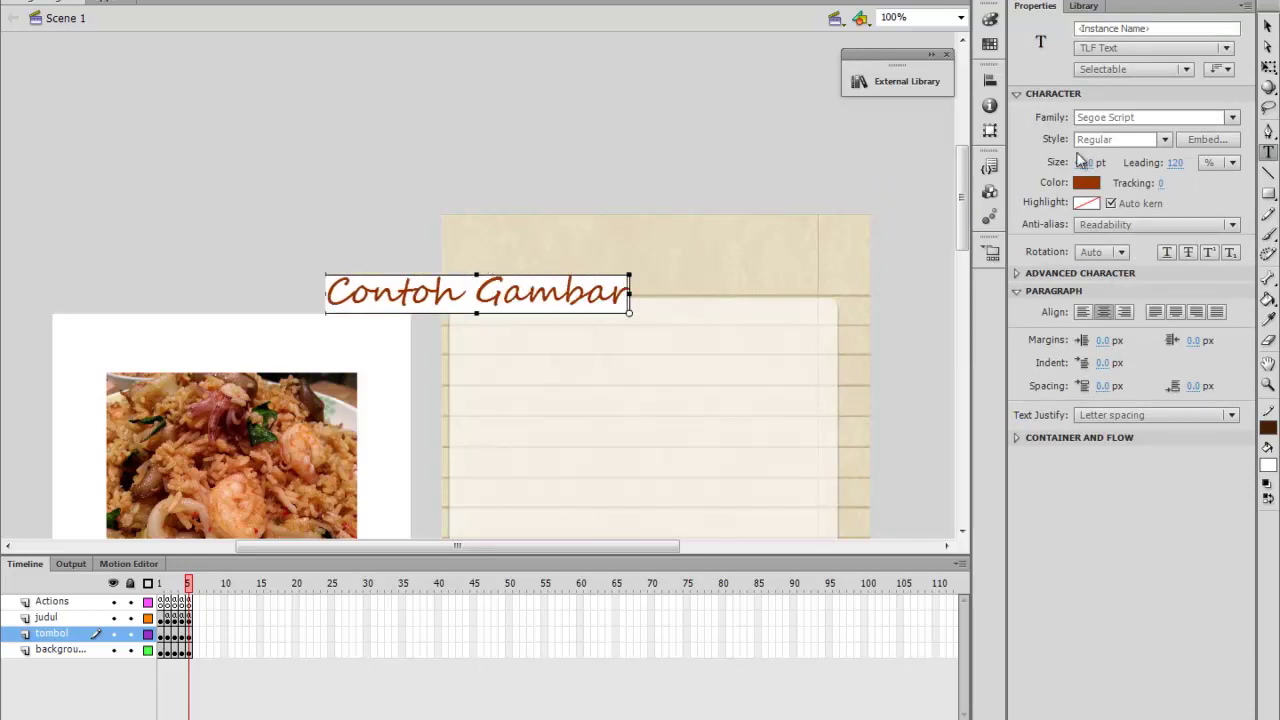
click(1268, 27)
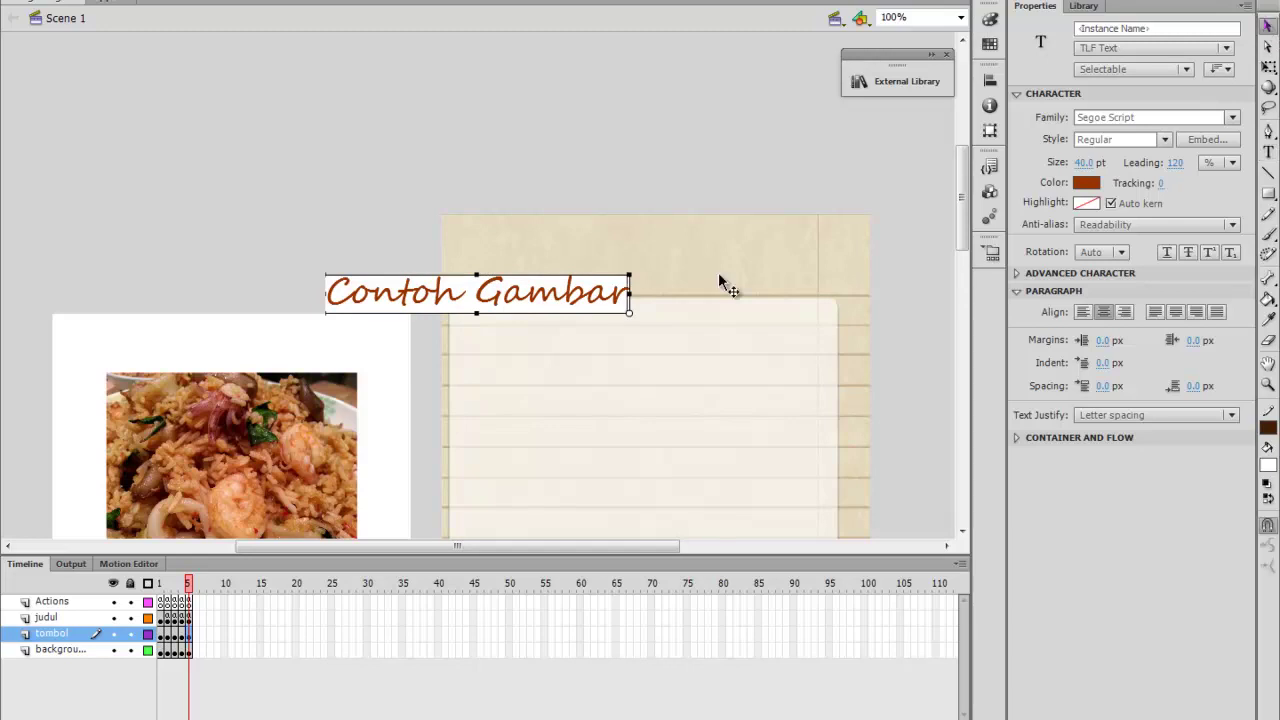
drag(431, 288, 558, 282)
key(ctrl+s)
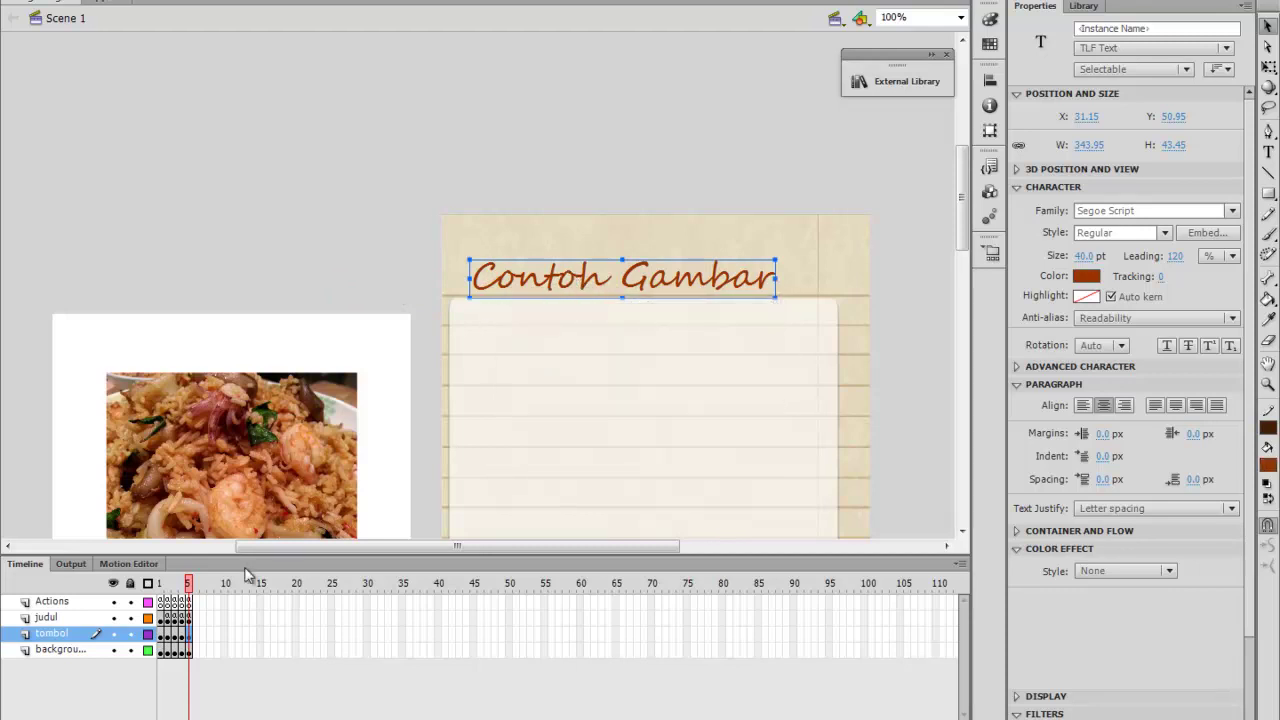
mouse_move(263, 551)
mouse_down()
mouse_move(230, 553)
mouse_move(242, 558)
mouse_up()
Return to frame 1 and test the movie in the AIR device simulator with Ctrl+Enter
click(161, 584)
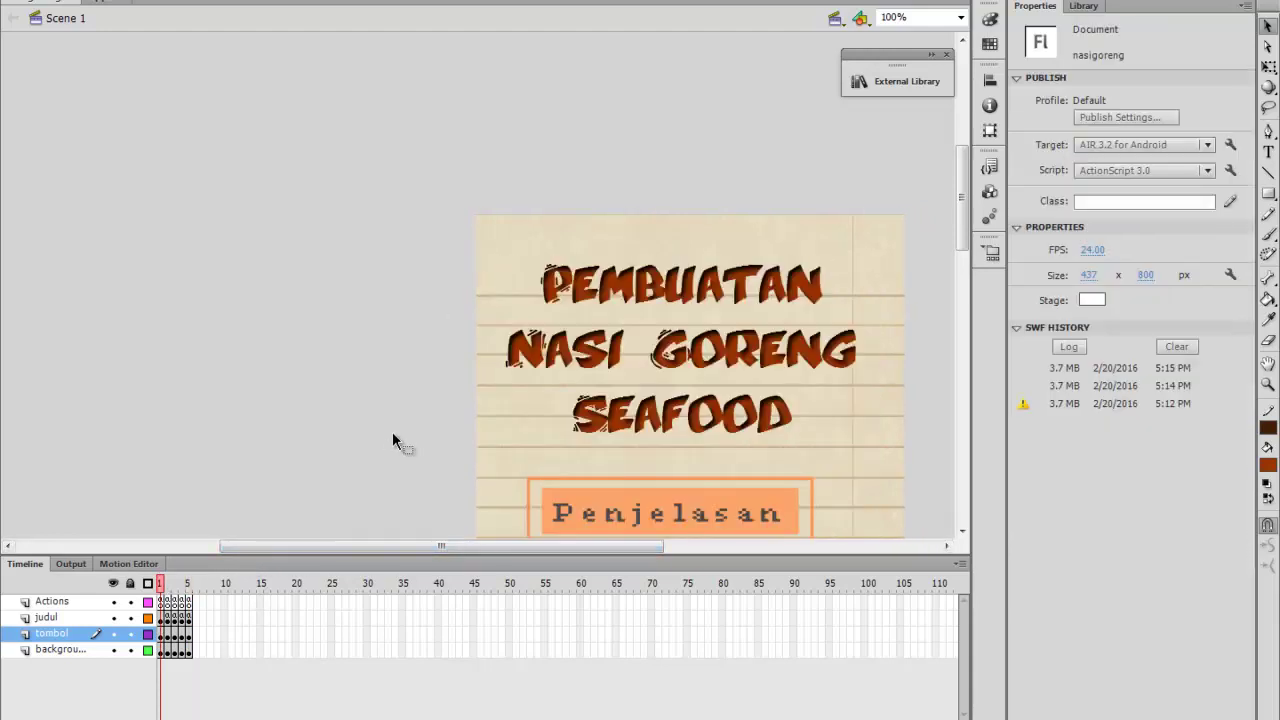
scroll(403, 429, down, 10)
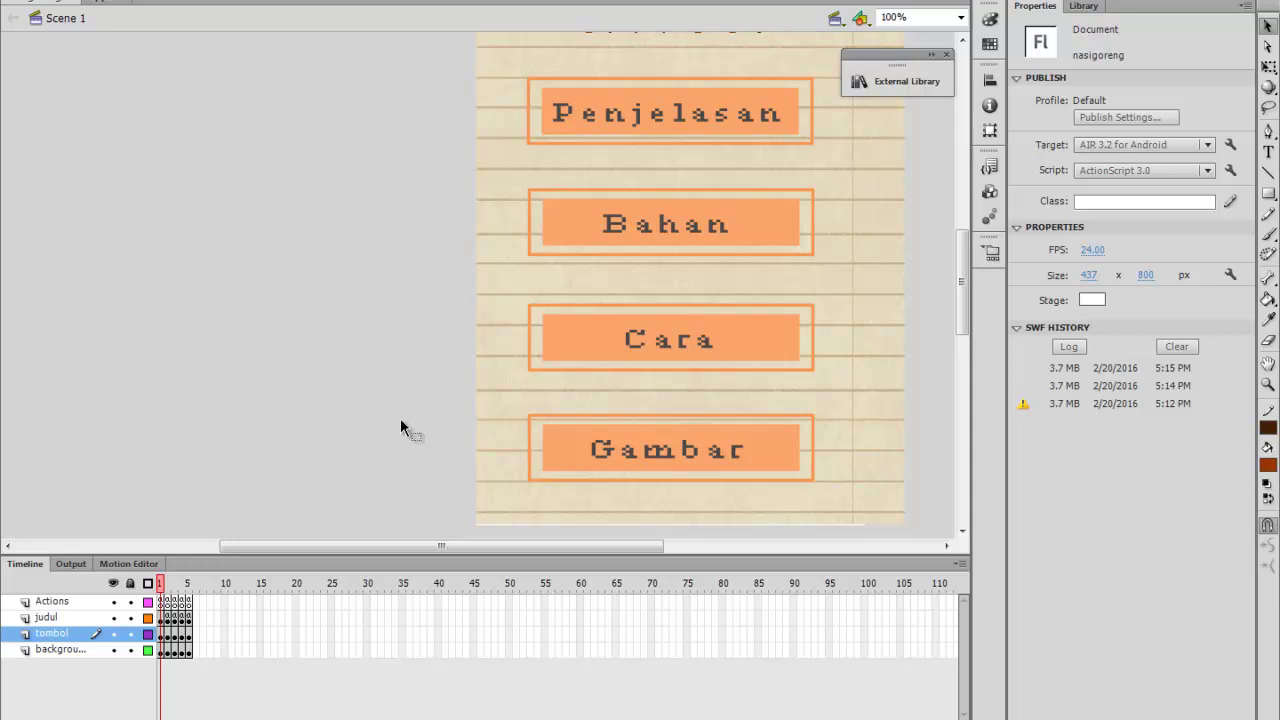
key(ctrl+Return)
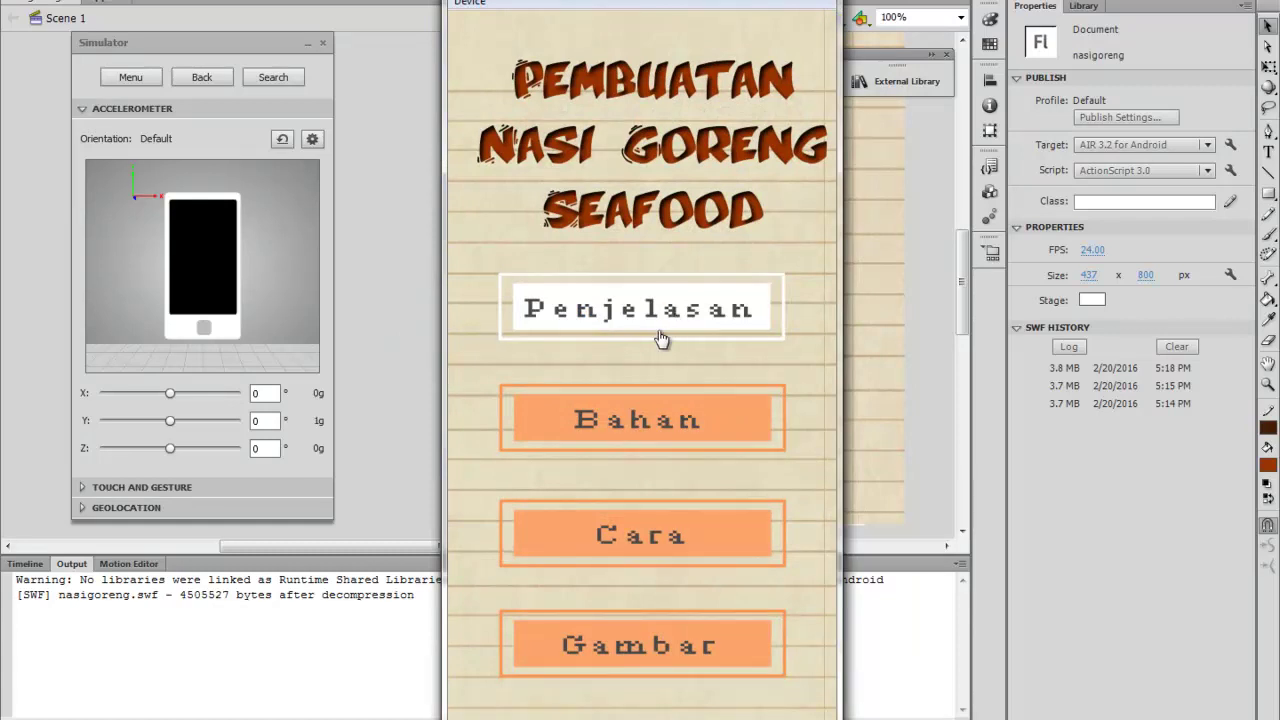
In the running app, view the Penjelasan and Bahan pages, returning to the menu each time
click(713, 310)
scroll(706, 314, down, 6)
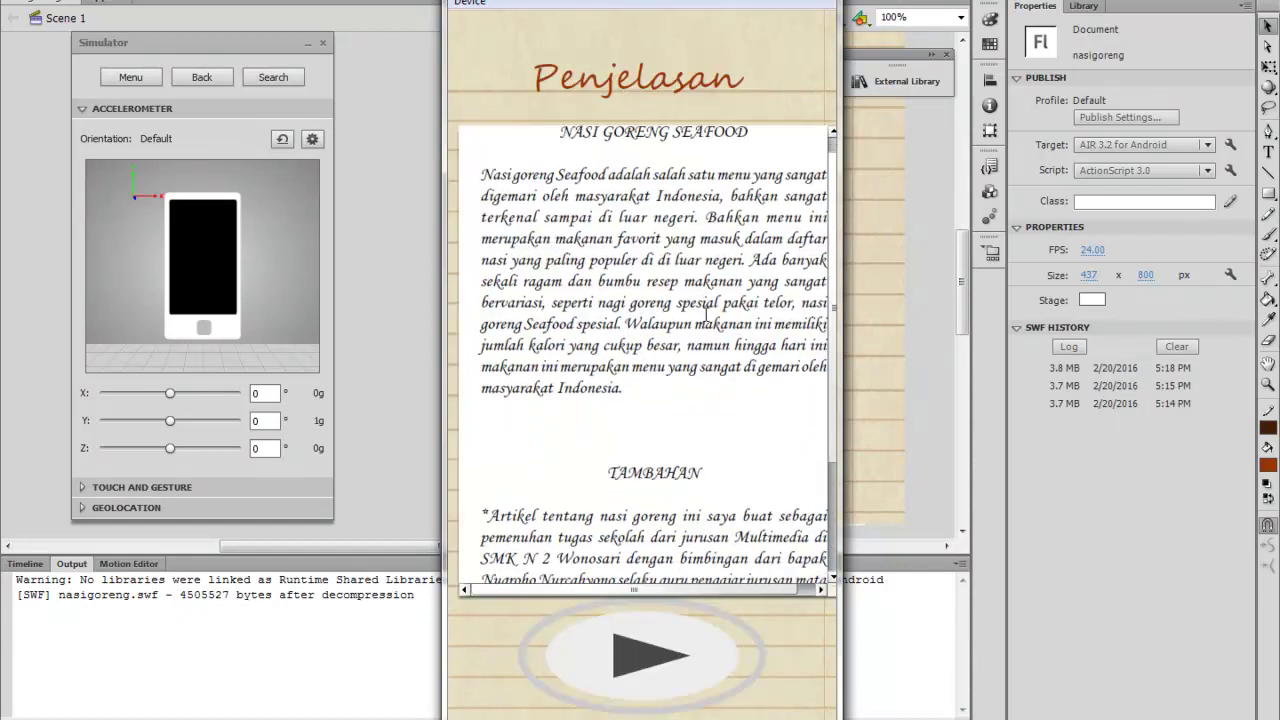
scroll(706, 311, up, 4)
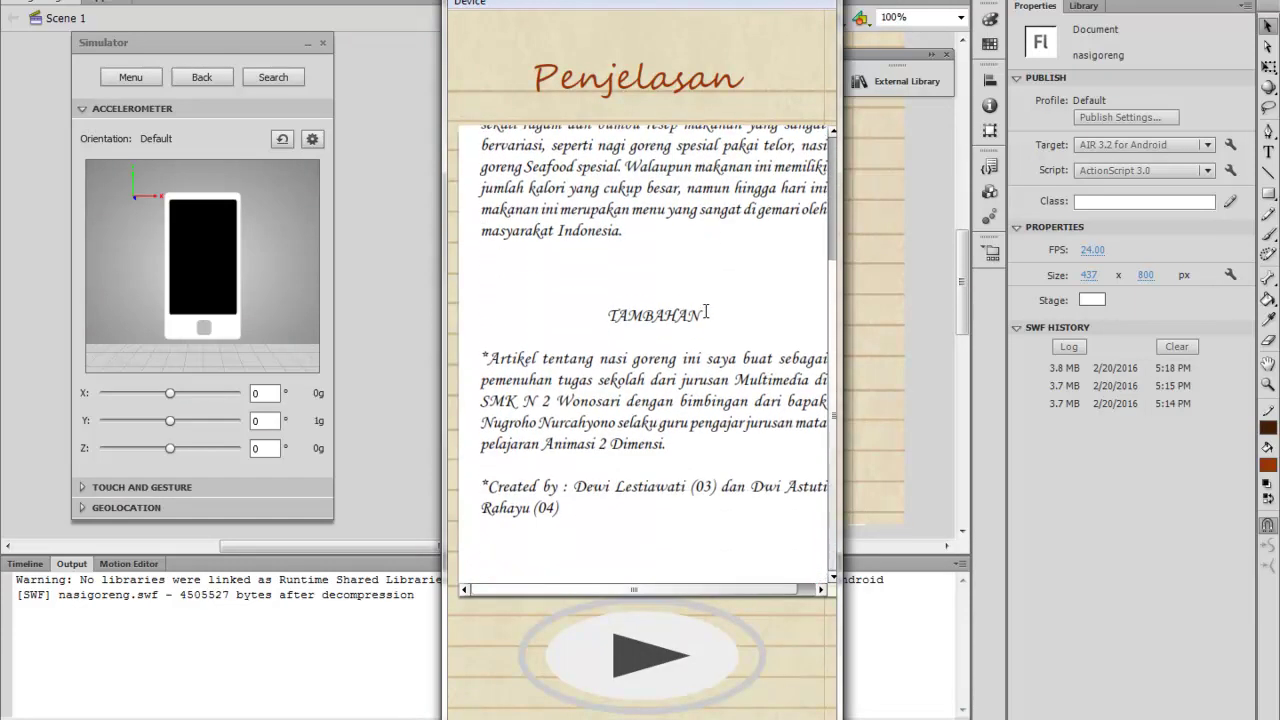
scroll(706, 314, up, 2)
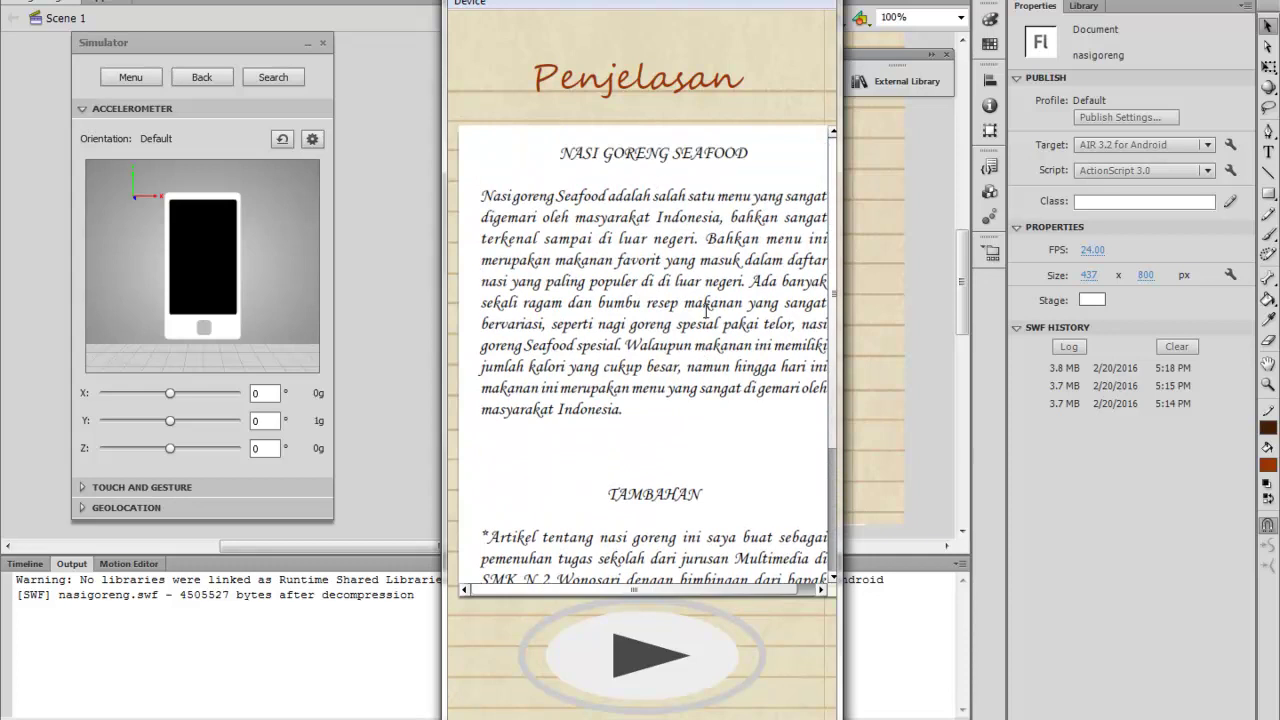
click(646, 655)
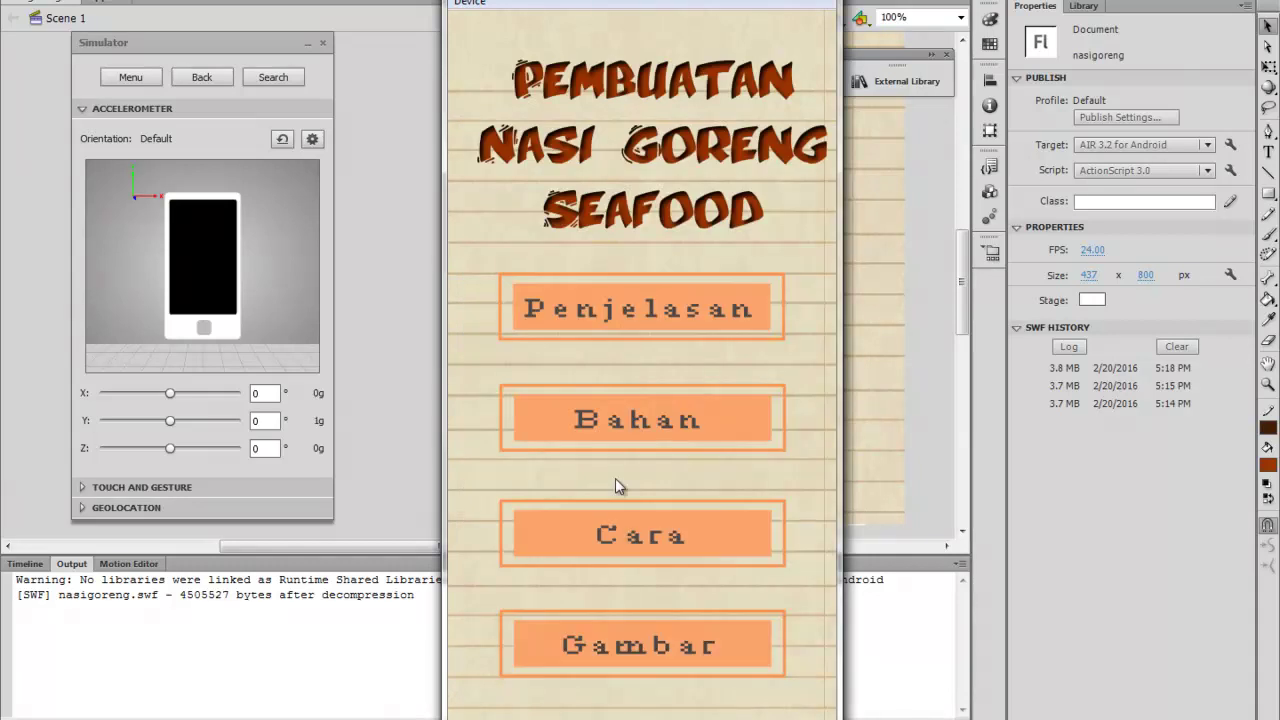
click(630, 427)
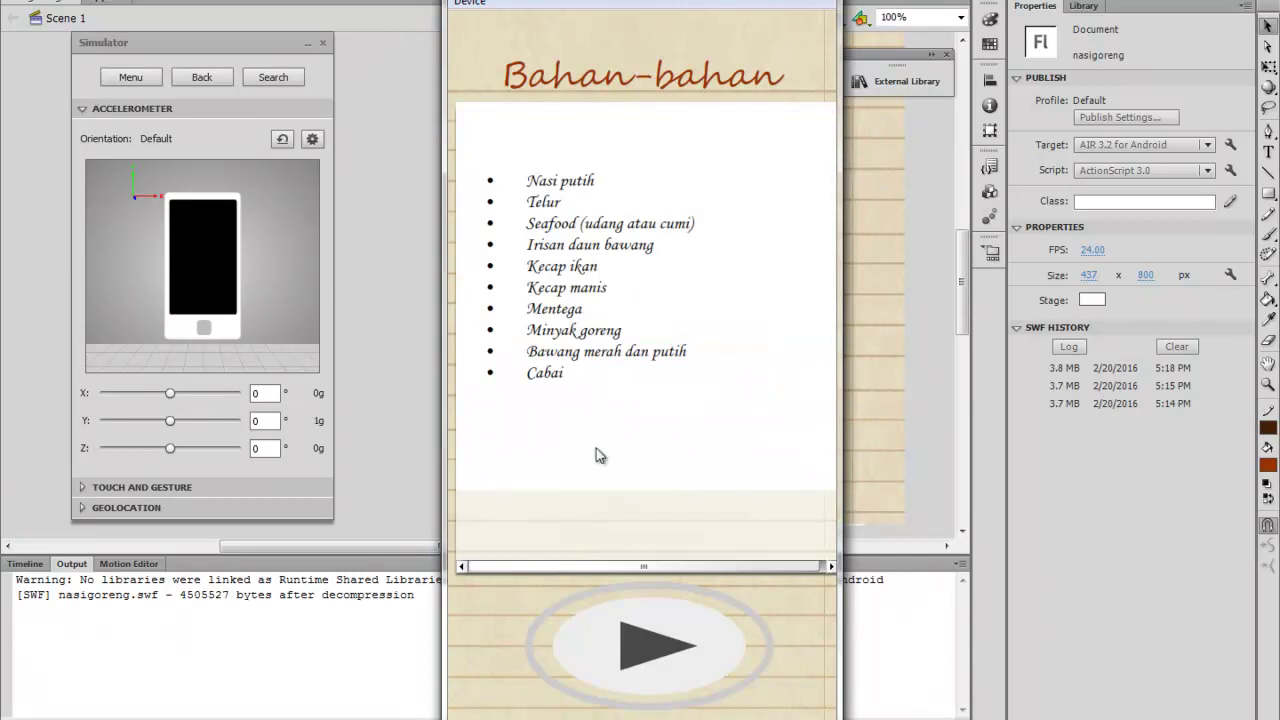
click(662, 652)
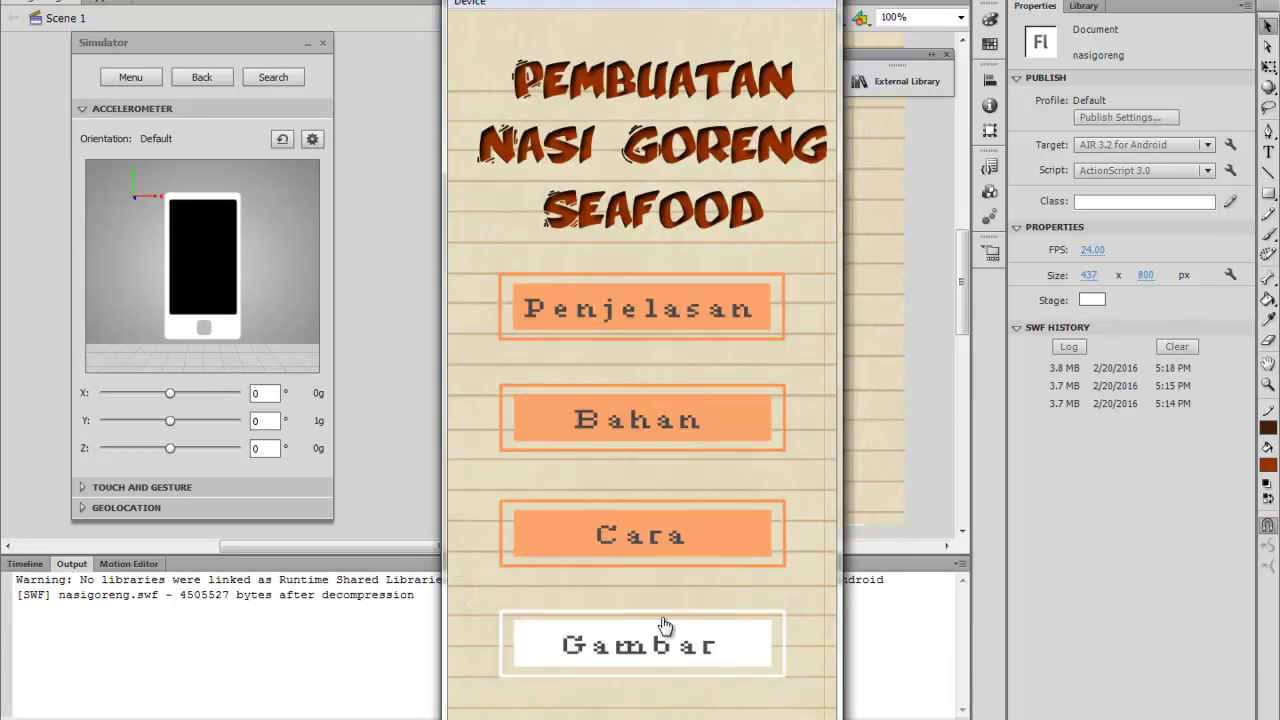
Check the Cara Pembuatan and Contoh Gambar pages, return to the menu, and close the test window
click(665, 560)
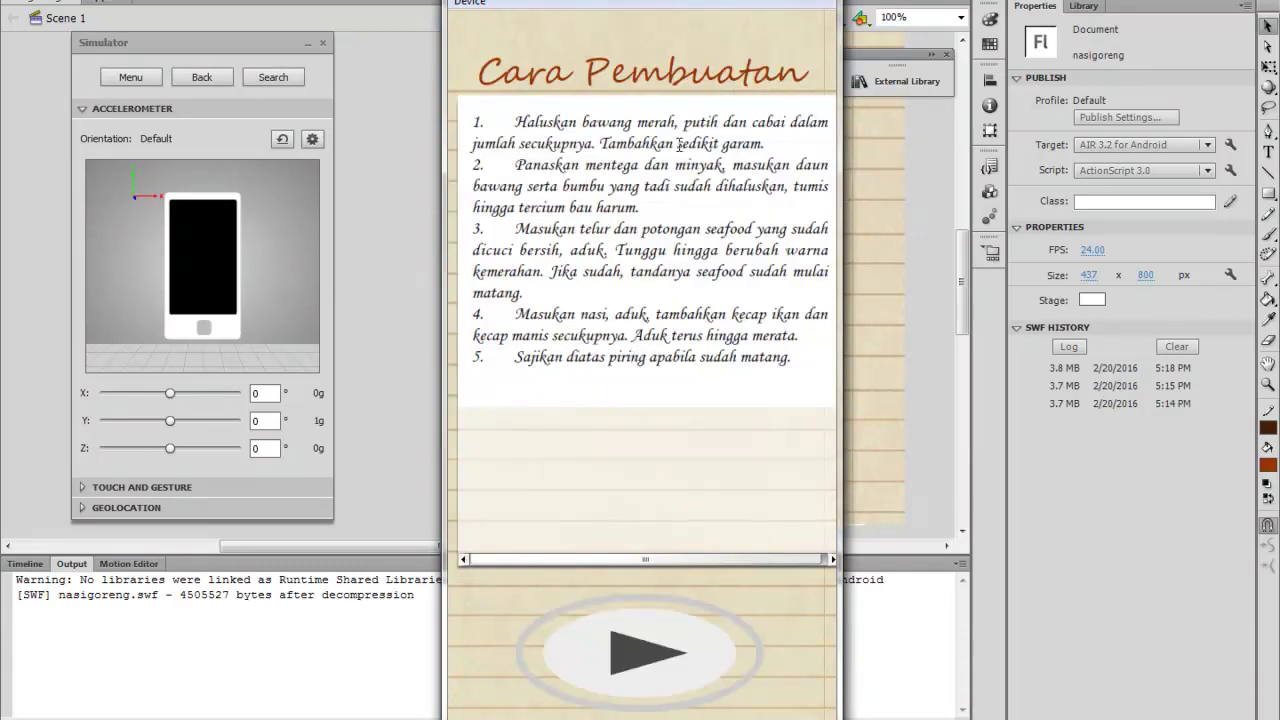
click(650, 660)
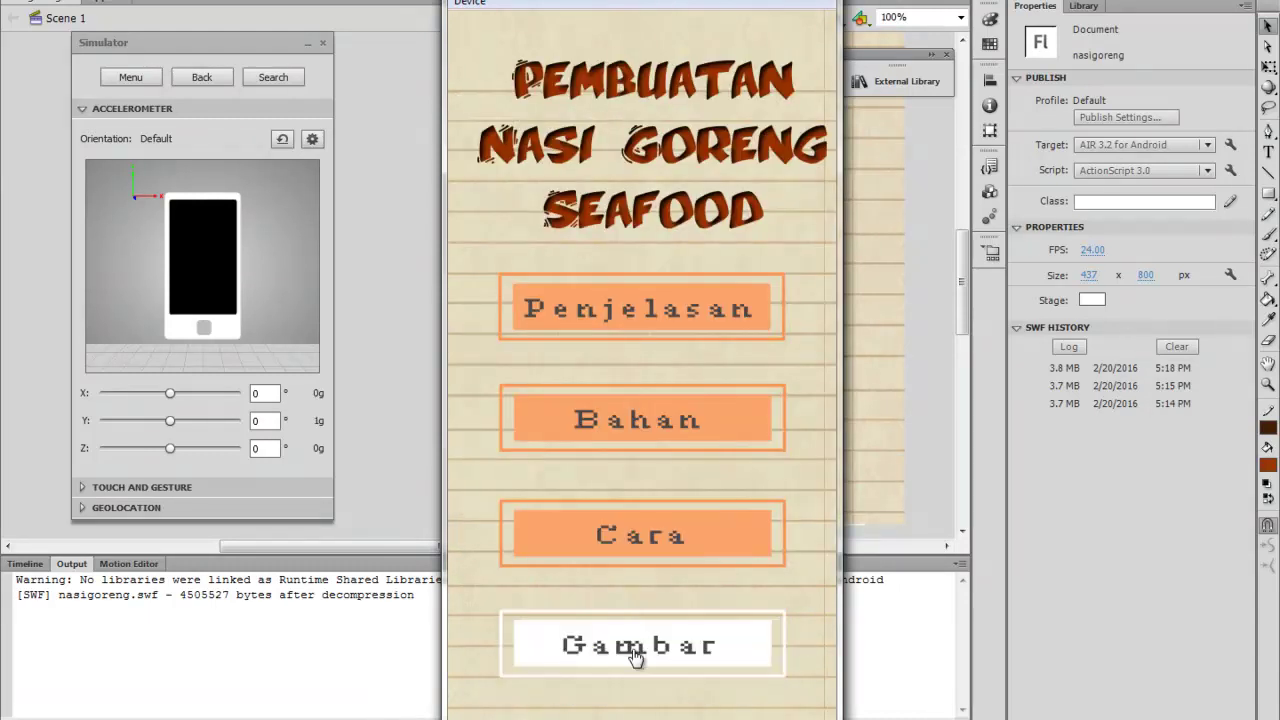
click(645, 640)
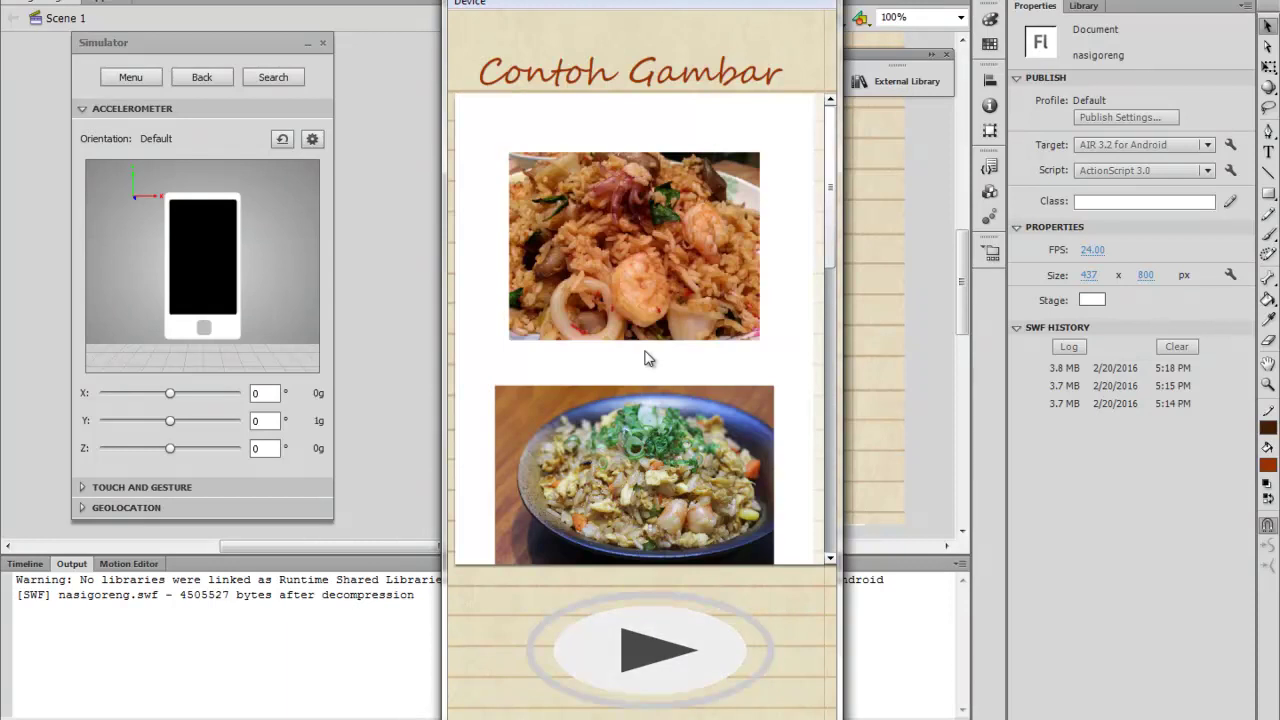
scroll(650, 365, down, 3)
scroll(653, 355, down, 5)
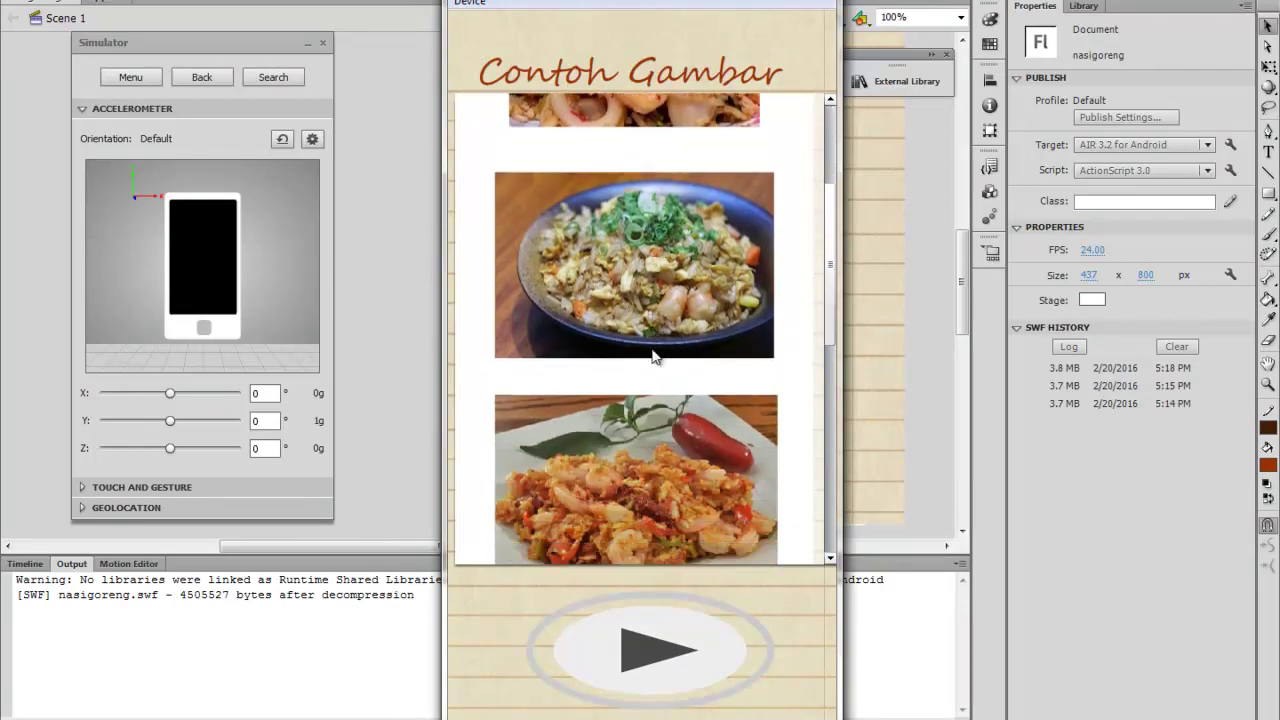
scroll(651, 362, down, 3)
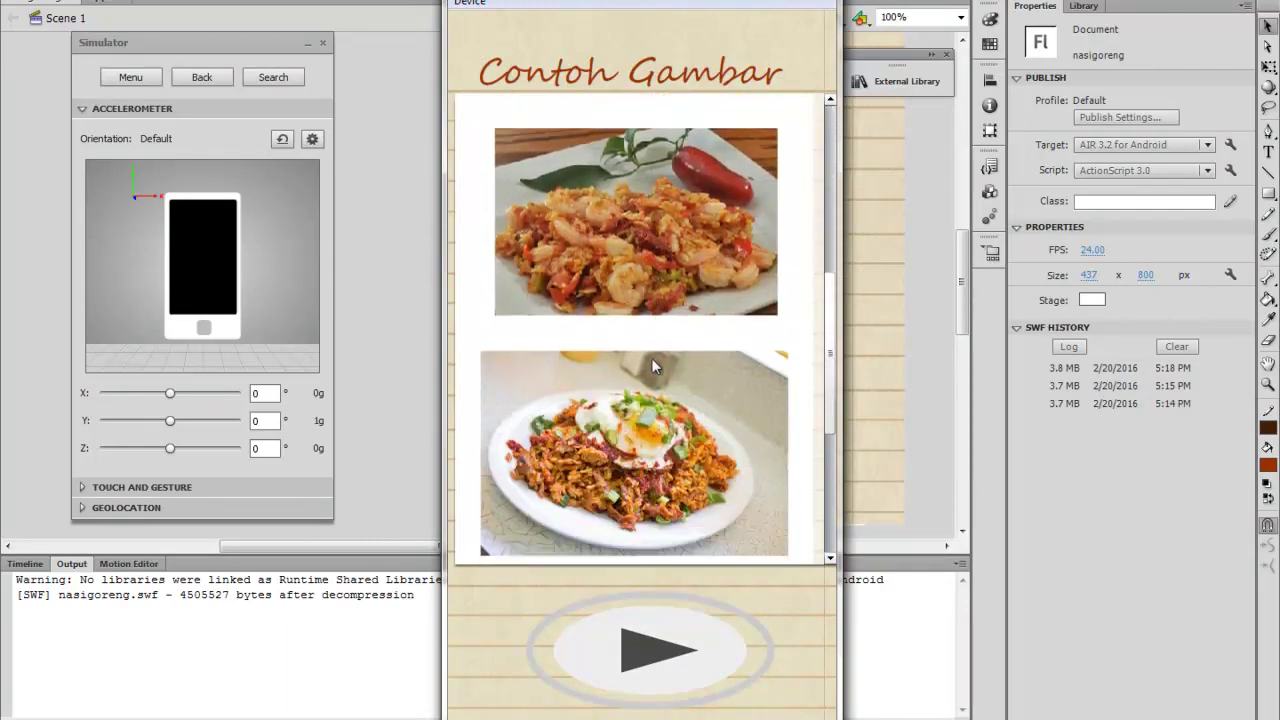
scroll(650, 366, down, 3)
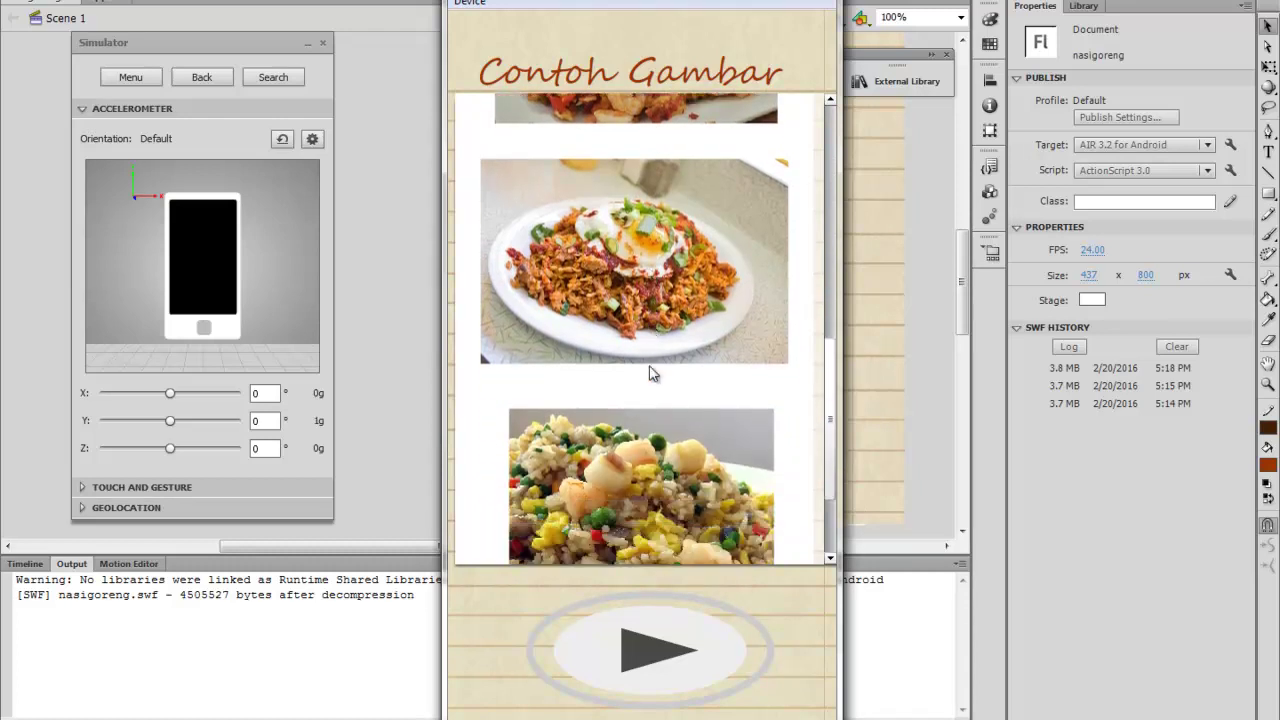
click(632, 665)
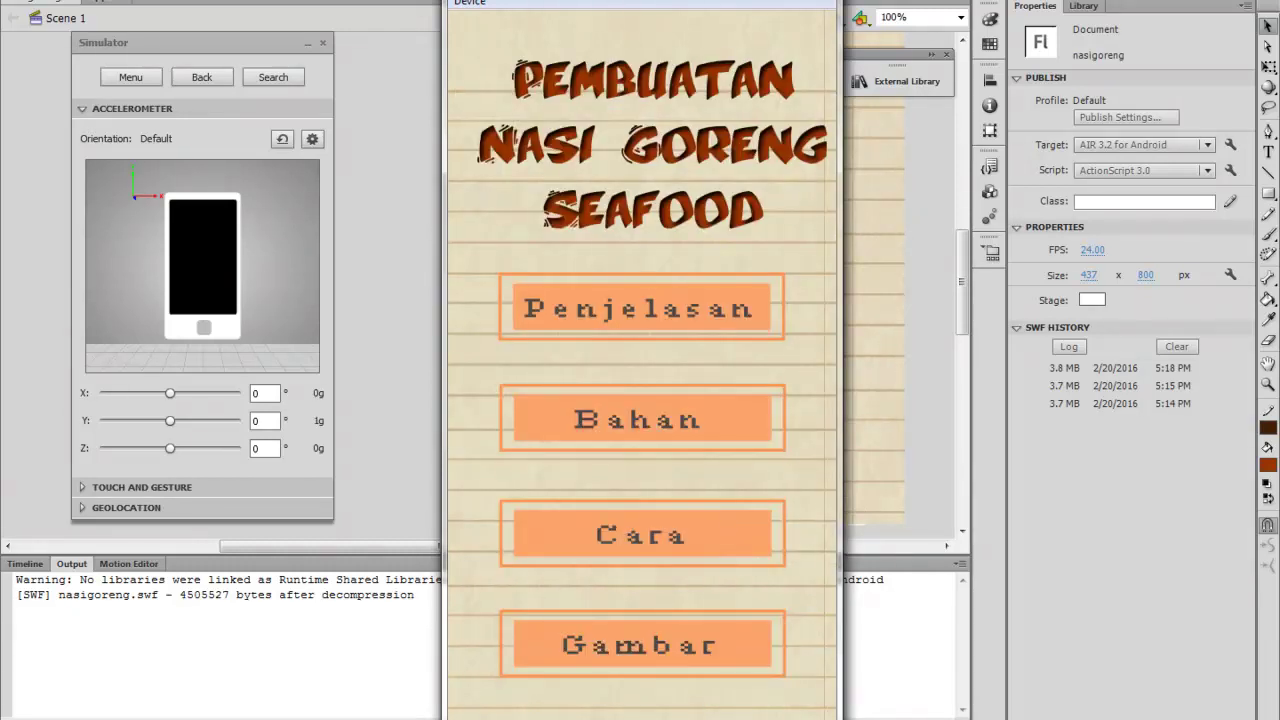
key(ctrl+w)
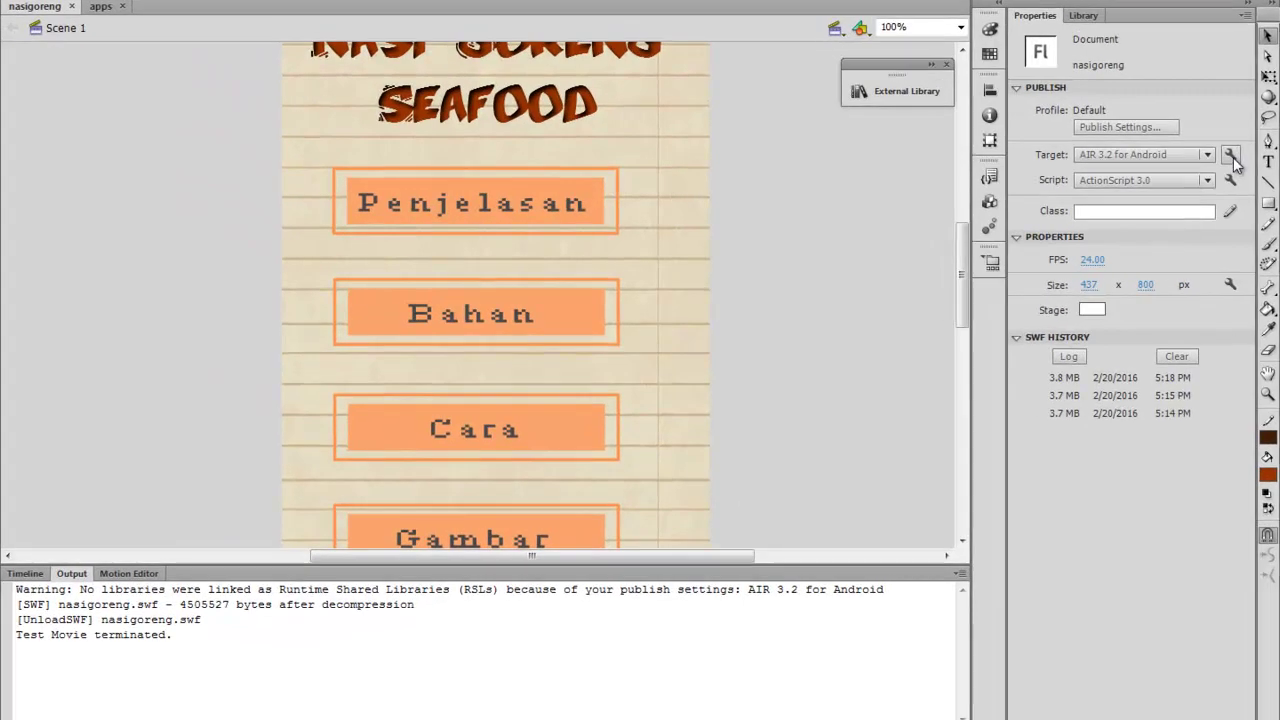
Open AIR for Android Settings from the wrench beside the AIR 3.2 for Android target
click(1171, 166)
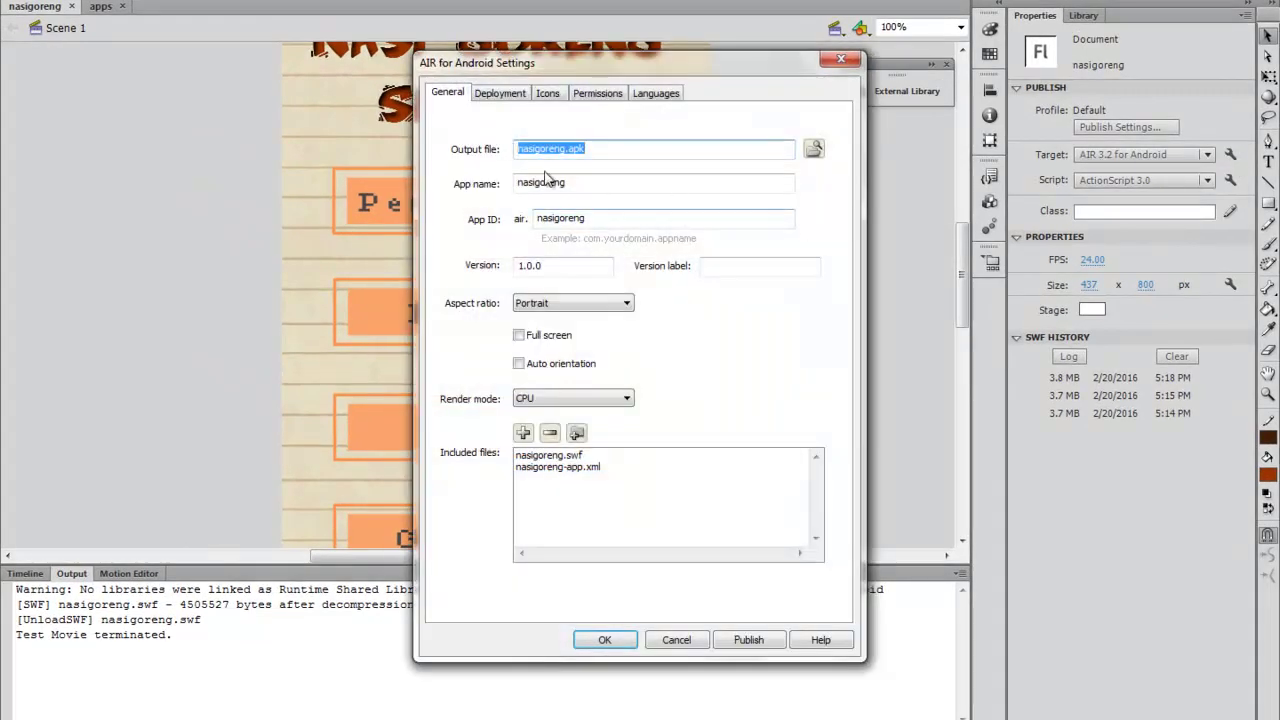
Check the Output file (nasigoreng.apk), App name and App ID fields before reviewing deployment options
click(597, 148)
drag(597, 148, 390, 168)
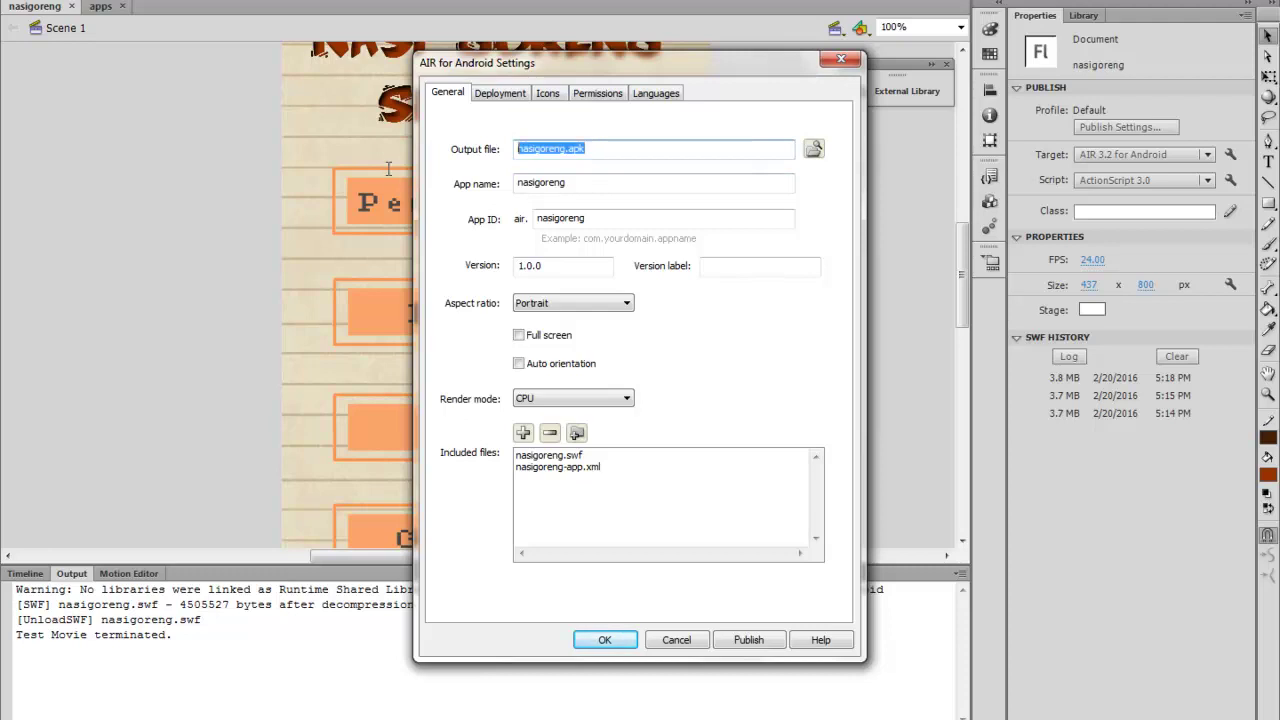
click(581, 184)
double_click(536, 184)
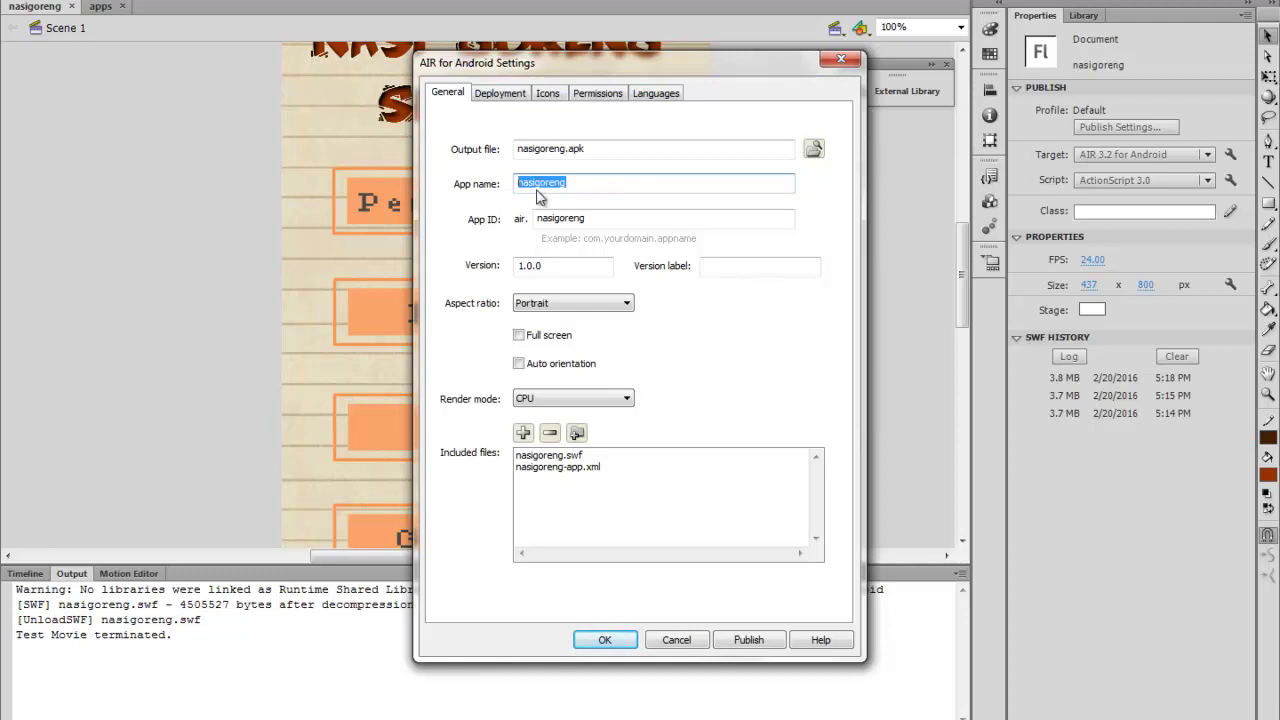
click(606, 217)
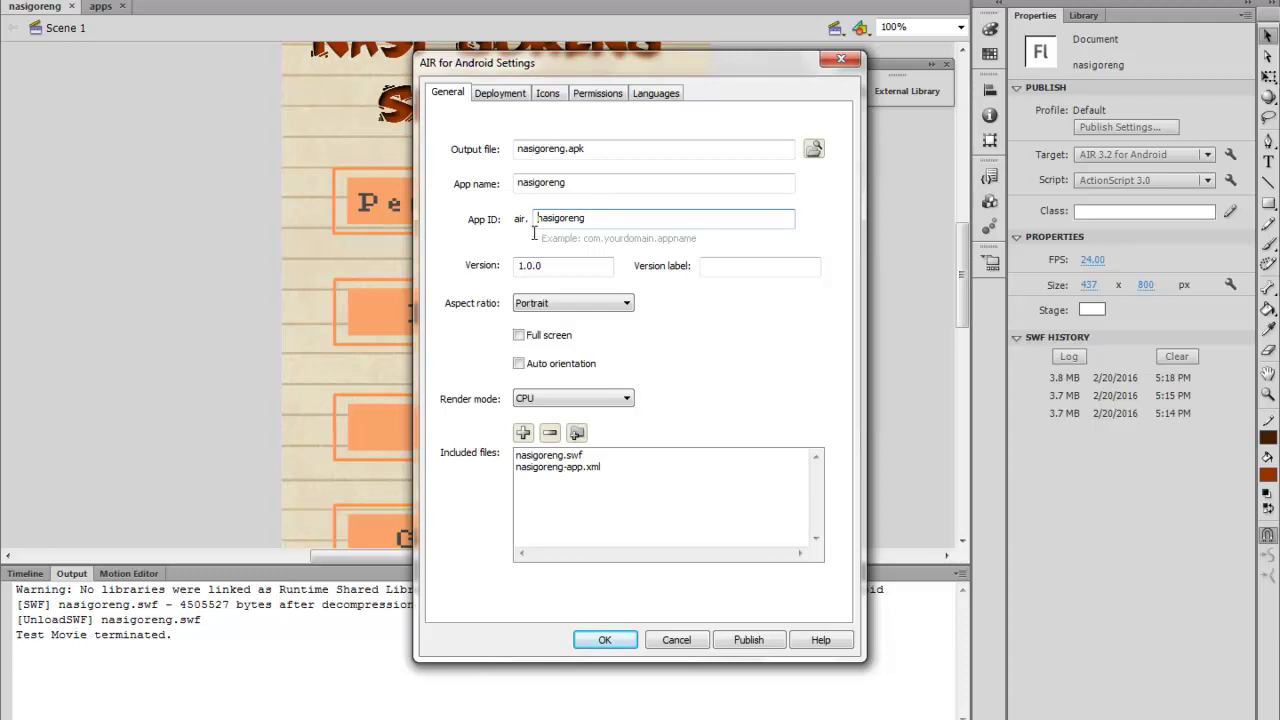
click(505, 94)
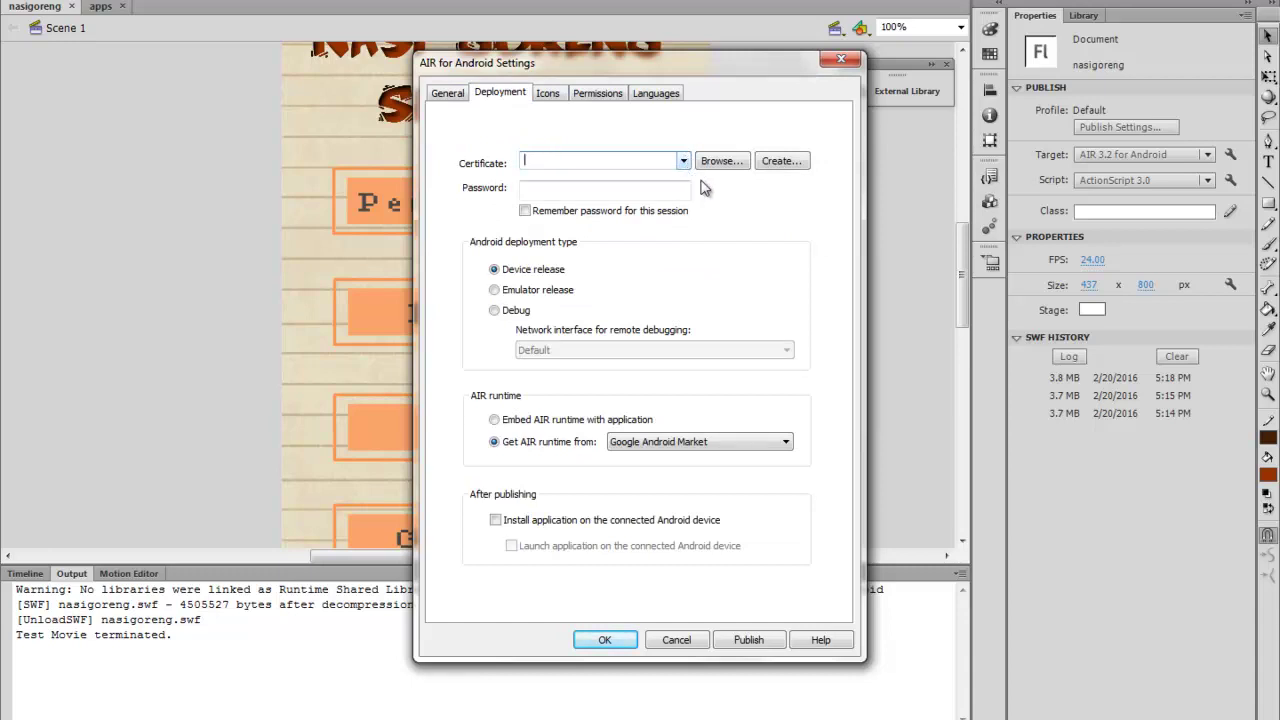
Start a new self-signed certificate with the publisher name, unit TI, organization SMKN2Wonosar, and country IN
click(780, 161)
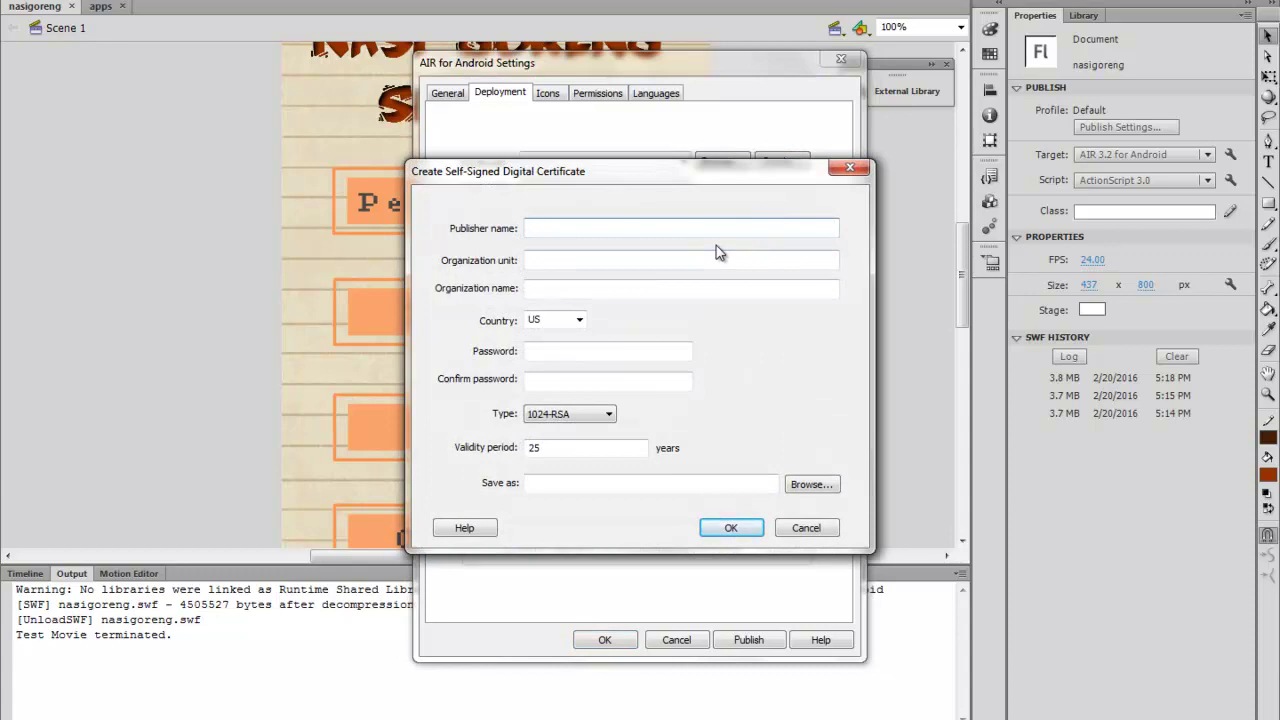
text(dwiast)
click(694, 260)
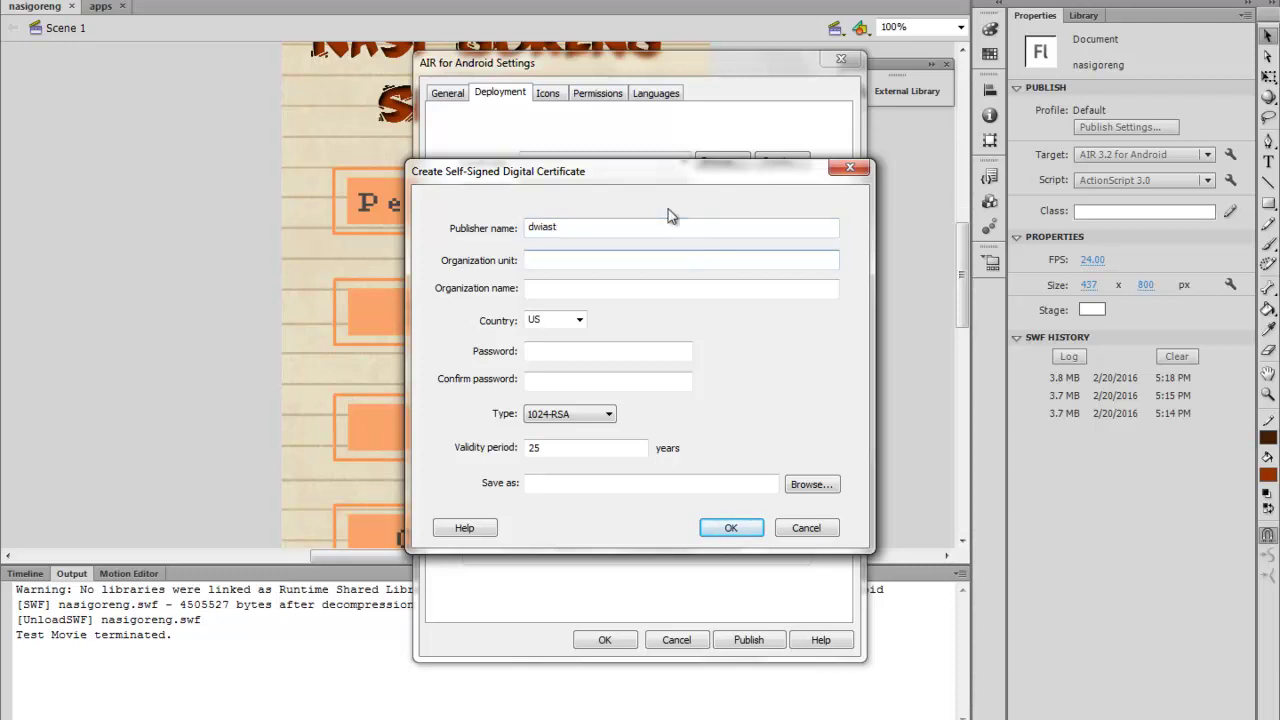
text(TI)
click(660, 289)
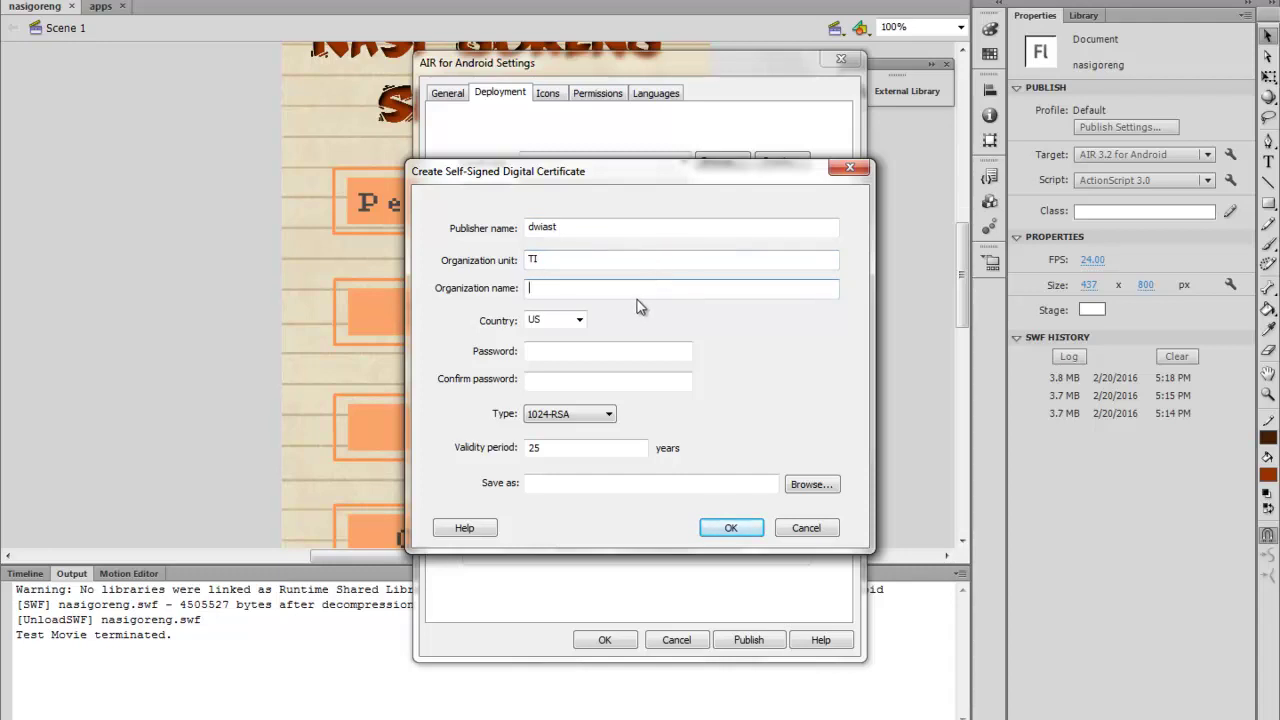
text(SMKN2Wonosari)
click(579, 320)
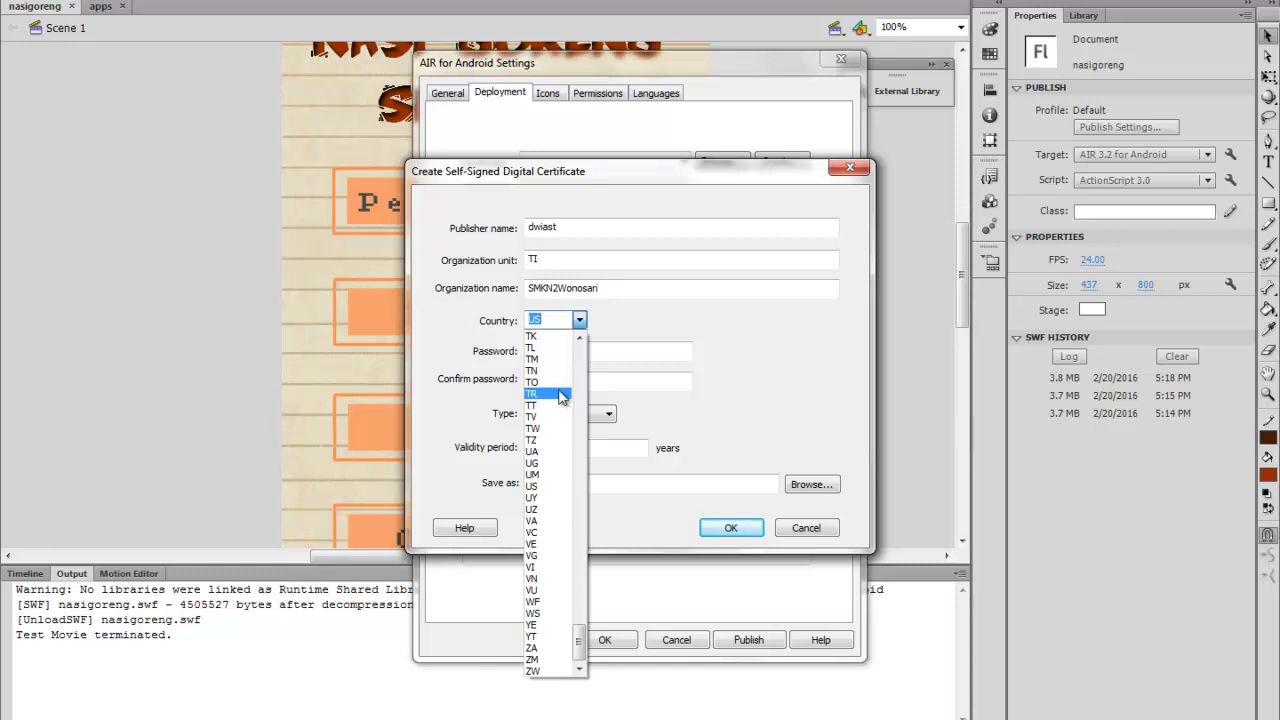
scroll(560, 398, up, 9)
scroll(565, 398, up, 18)
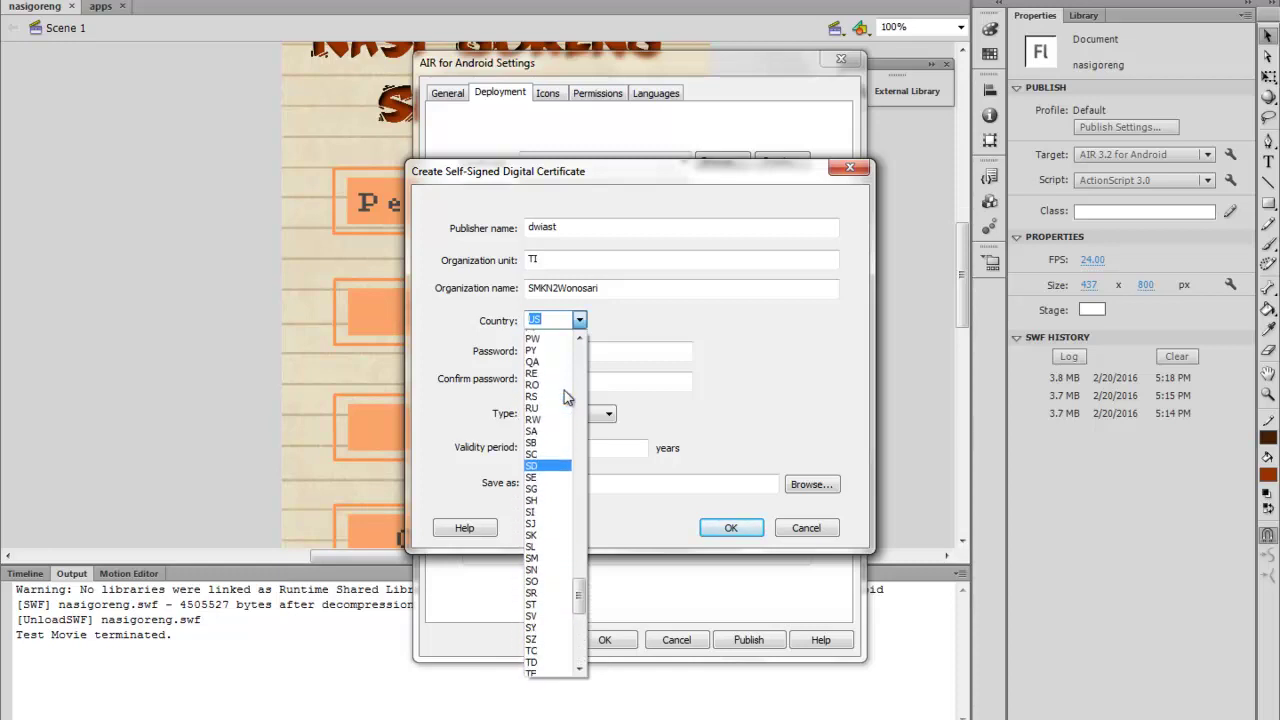
scroll(564, 398, up, 9)
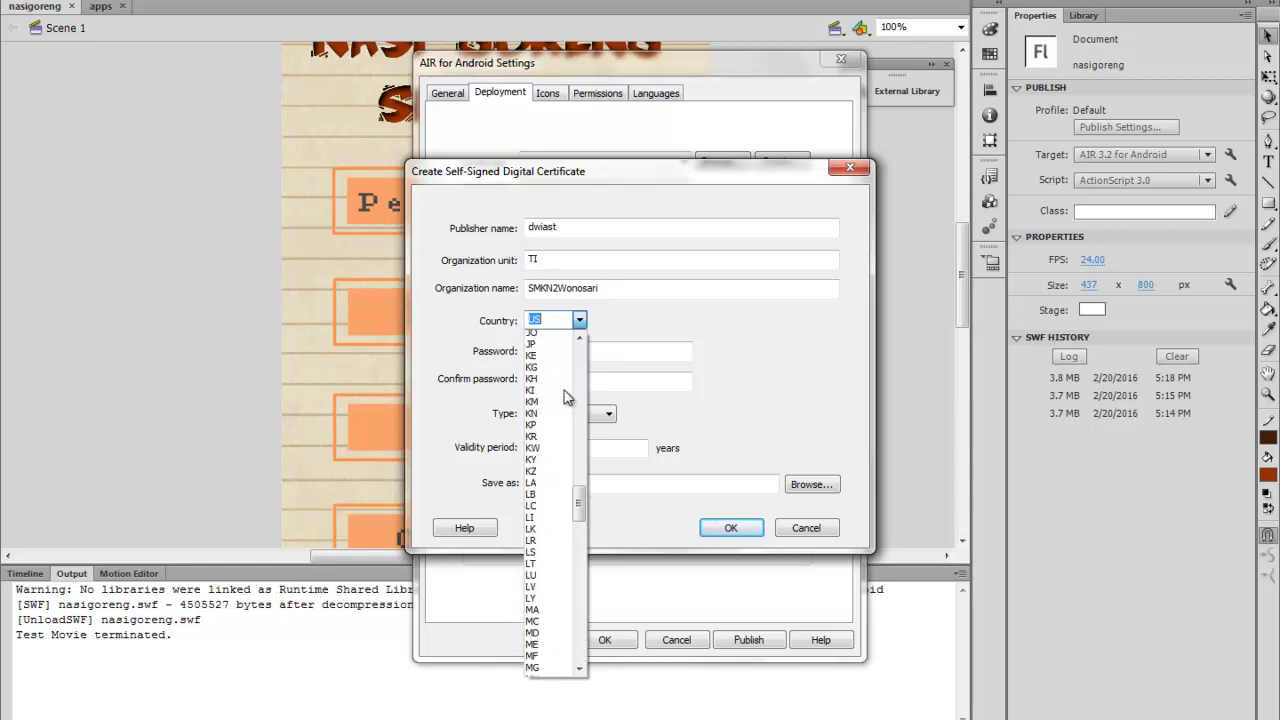
scroll(564, 392, up, 2)
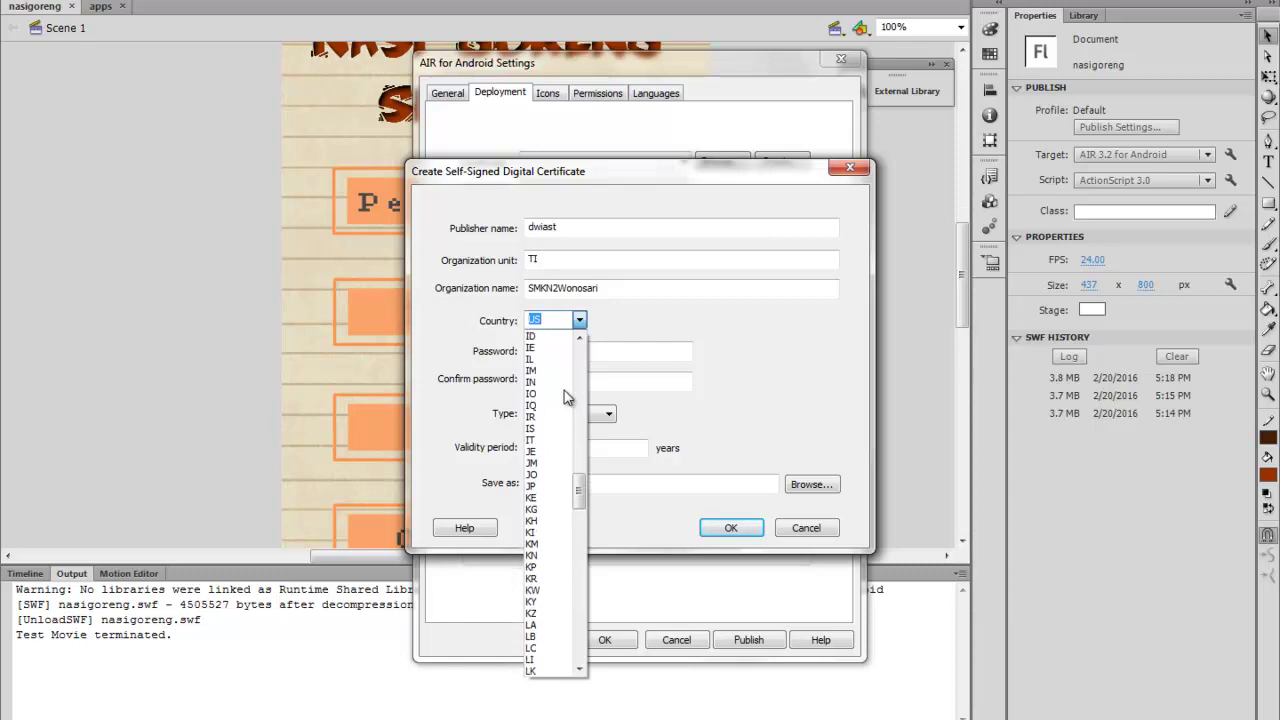
scroll(564, 392, up, 2)
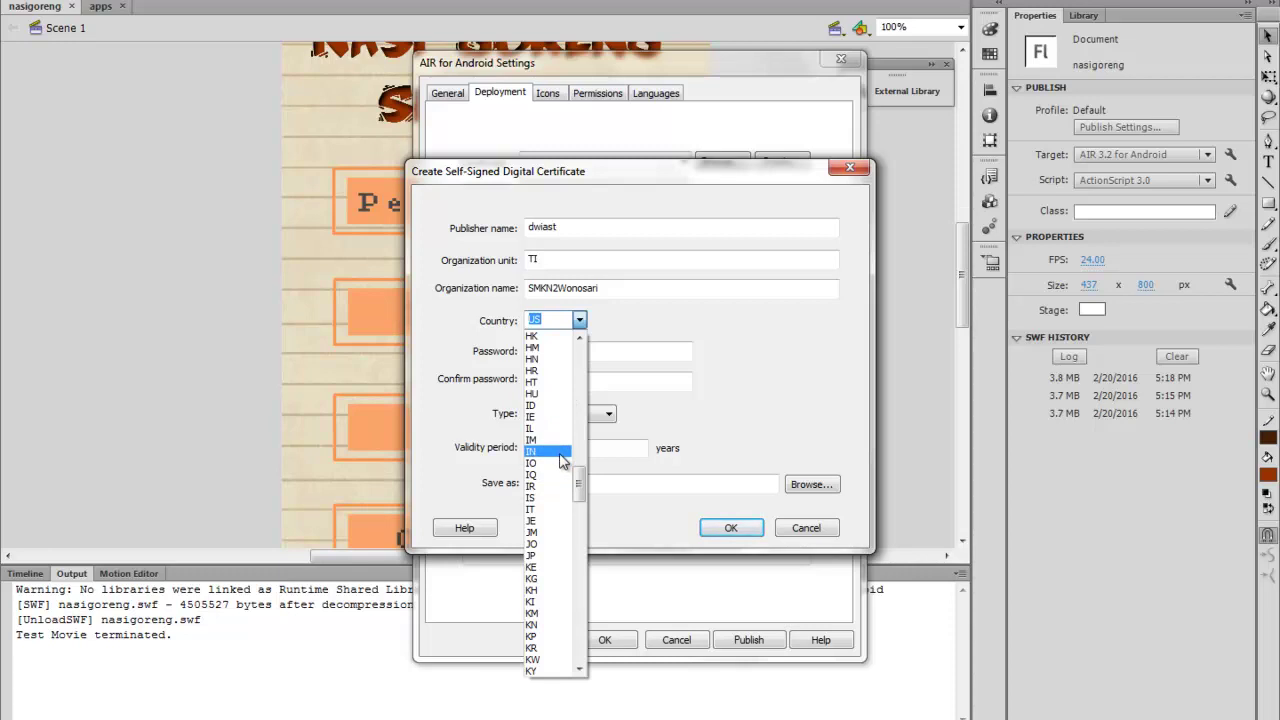
click(556, 451)
Enter and confirm the certificate password
click(576, 349)
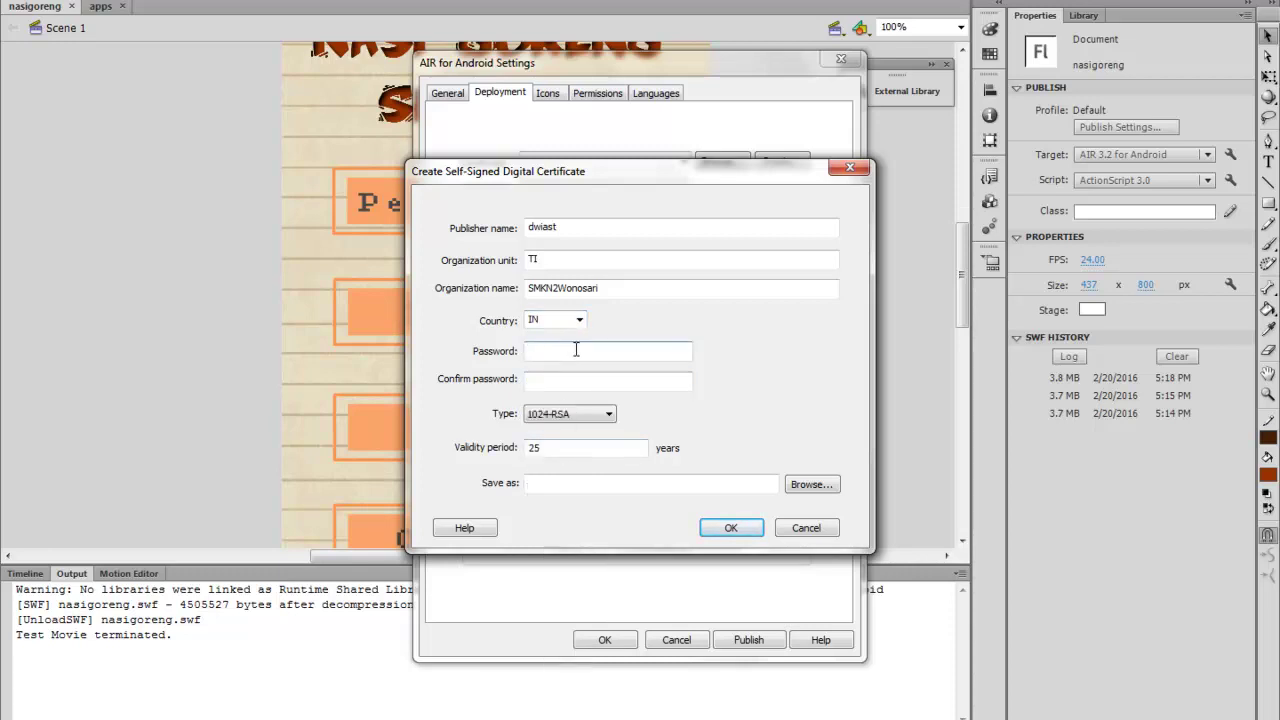
text(12345)
key(BackSpace)
key(BackSpace)
key(BackSpace)
key(BackSpace)
key(BackSpace)
text(12345678)
click(578, 380)
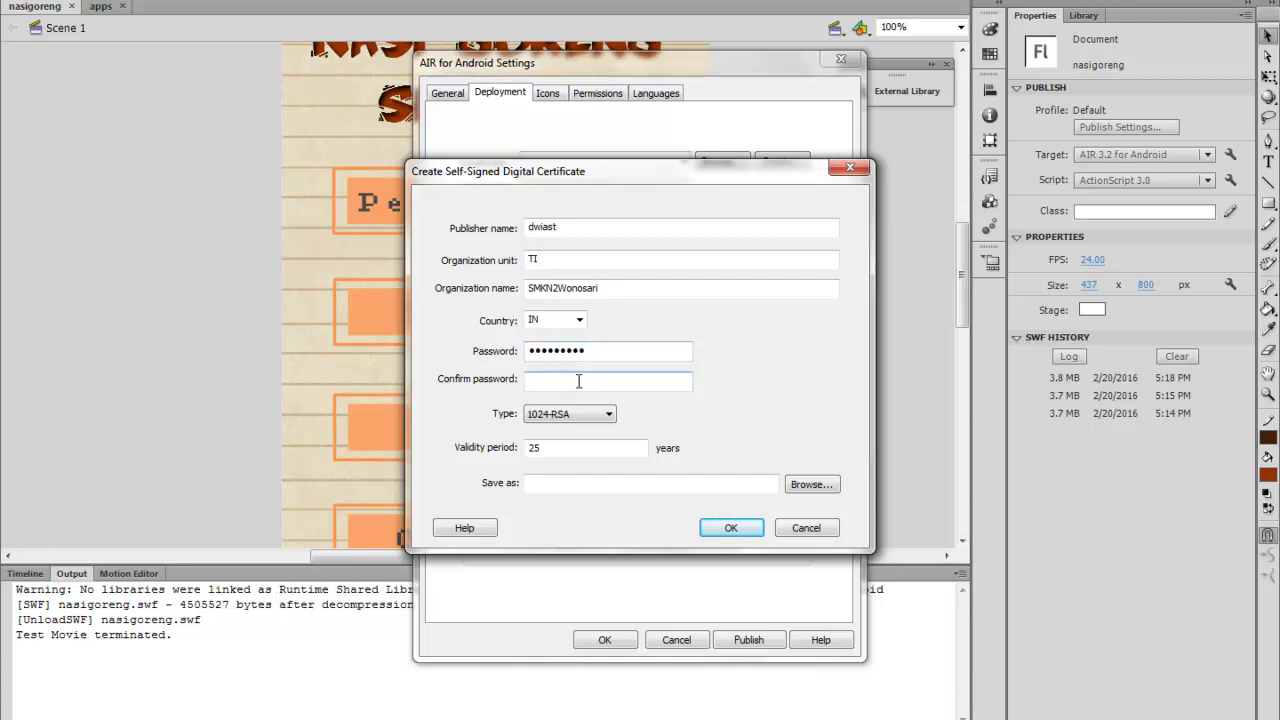
text(123456789)
click(593, 446)
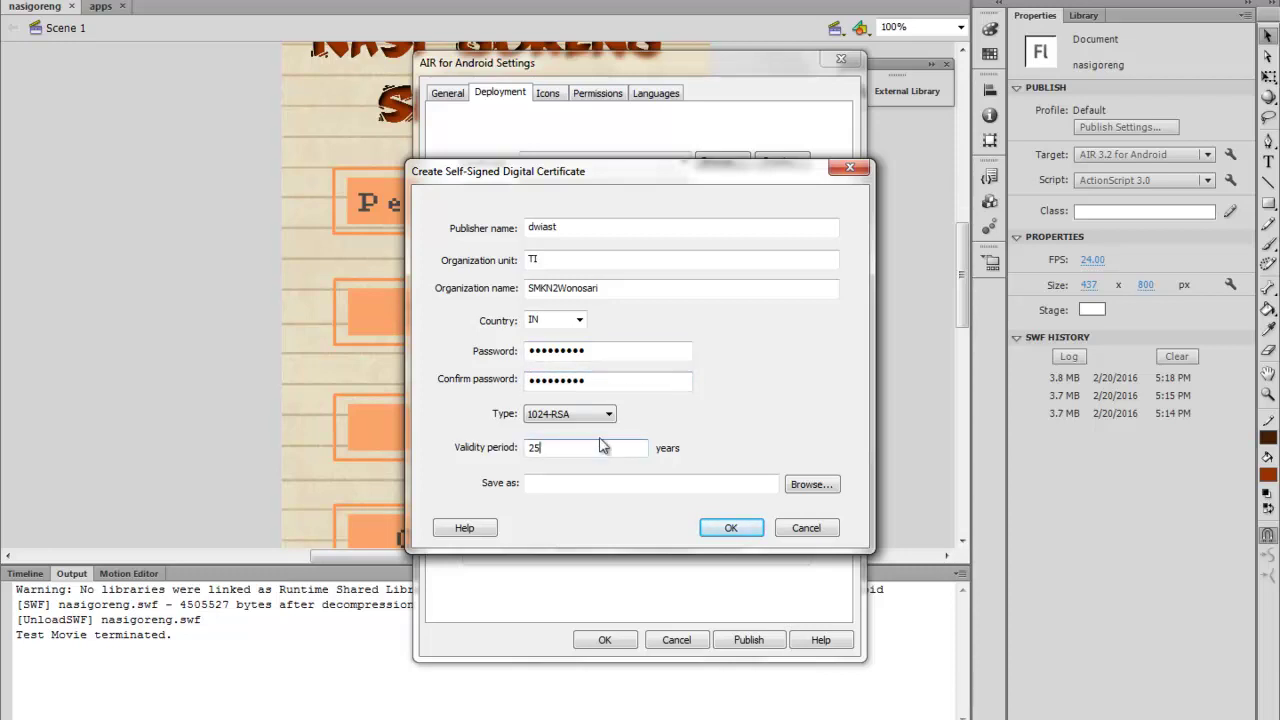
Save the certificate as nasigoreng.fla.p12, create it, and start entering its password for publishing
click(805, 490)
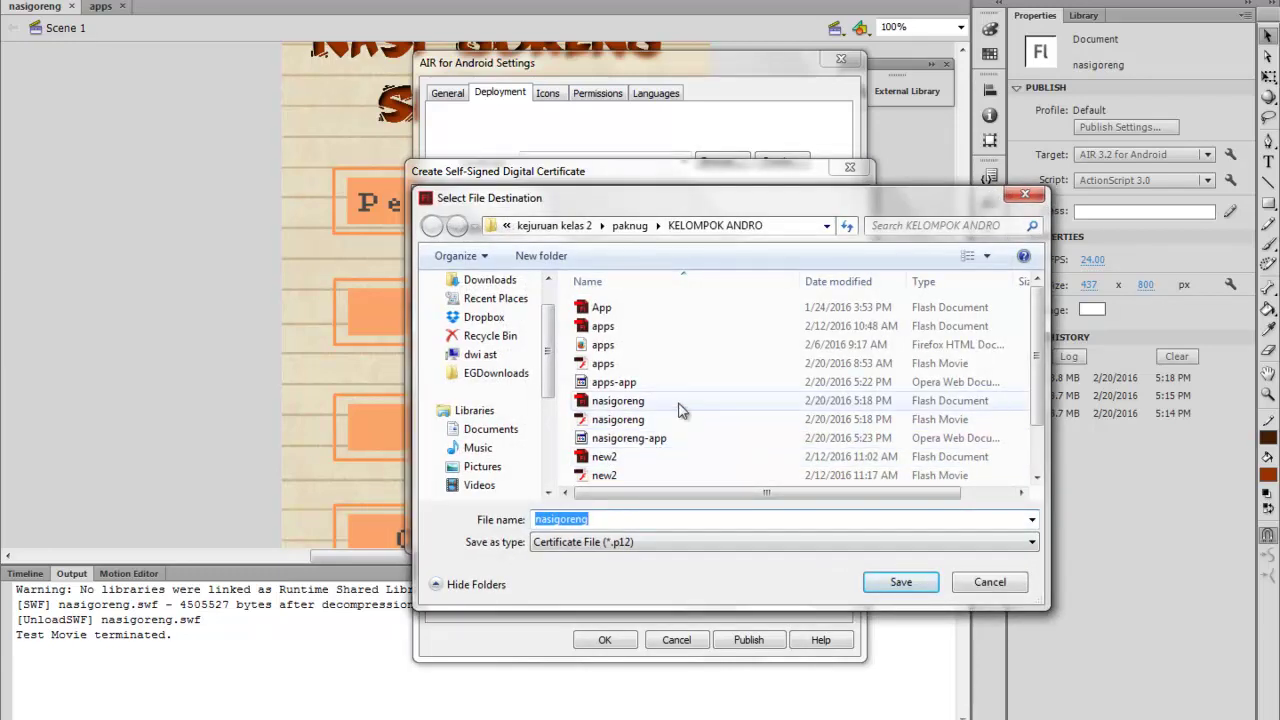
click(679, 401)
scroll(679, 409, down, 1)
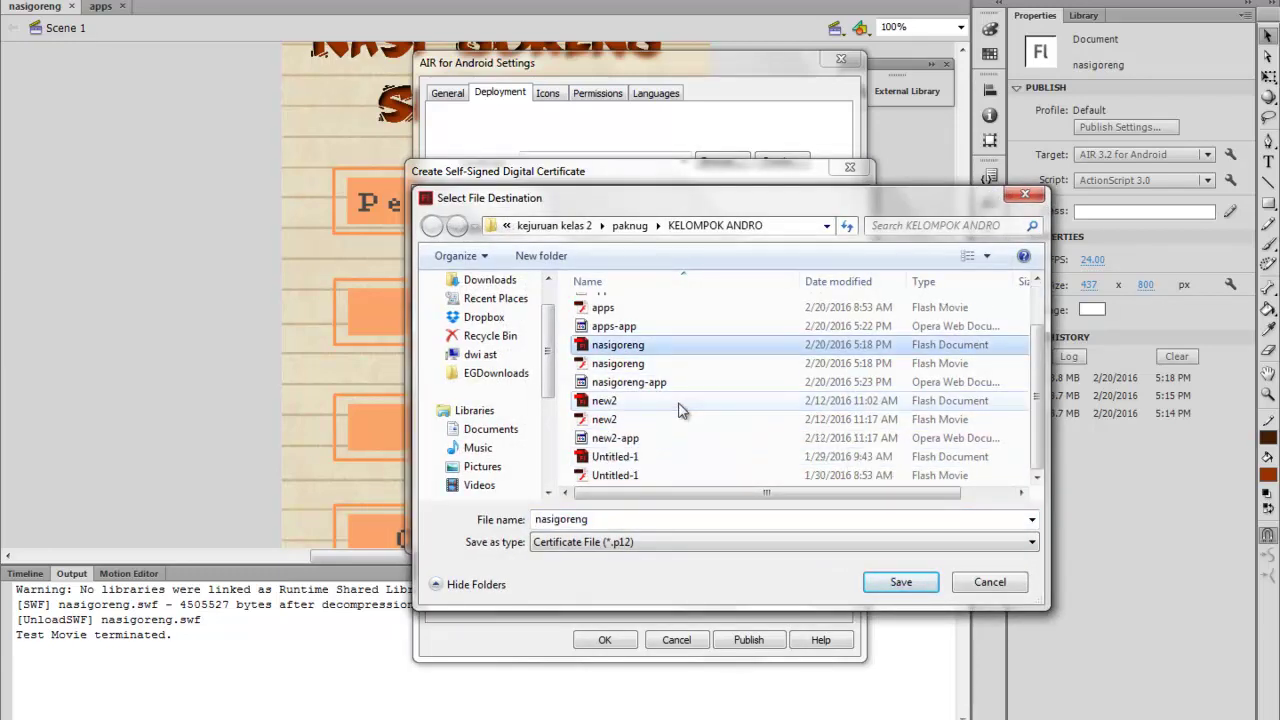
scroll(679, 409, up, 1)
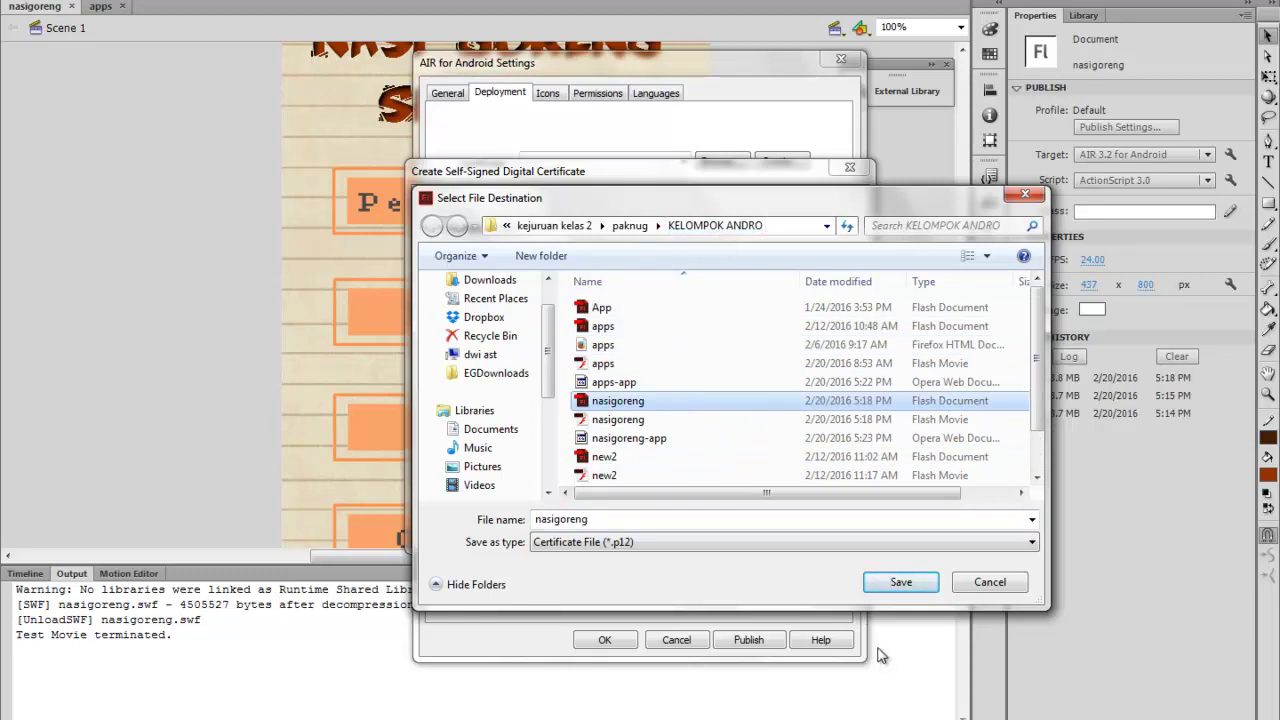
click(920, 585)
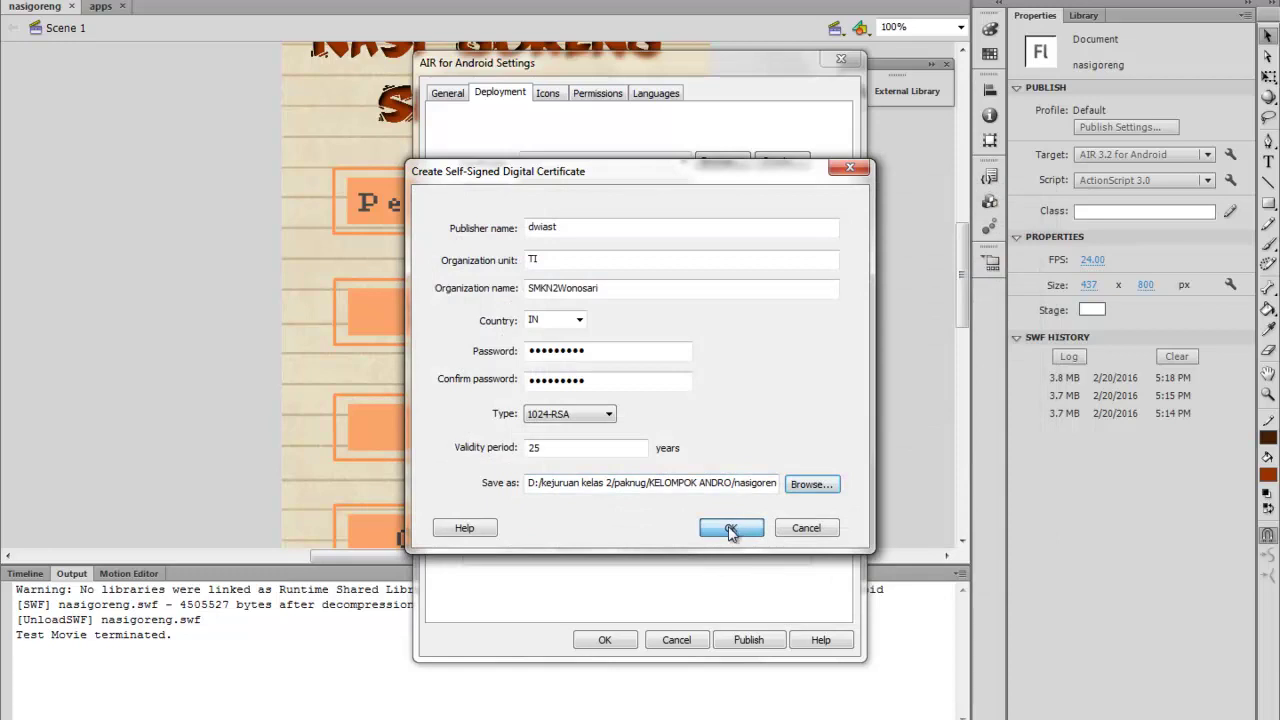
click(726, 530)
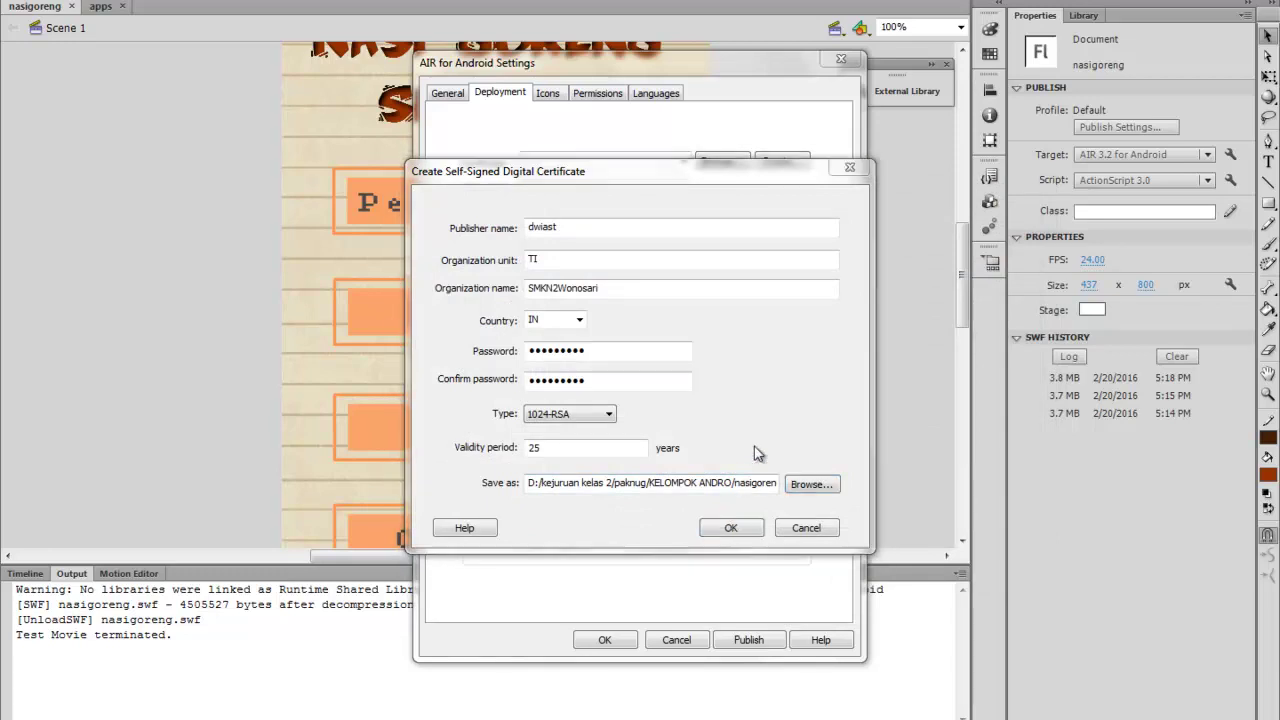
click(735, 427)
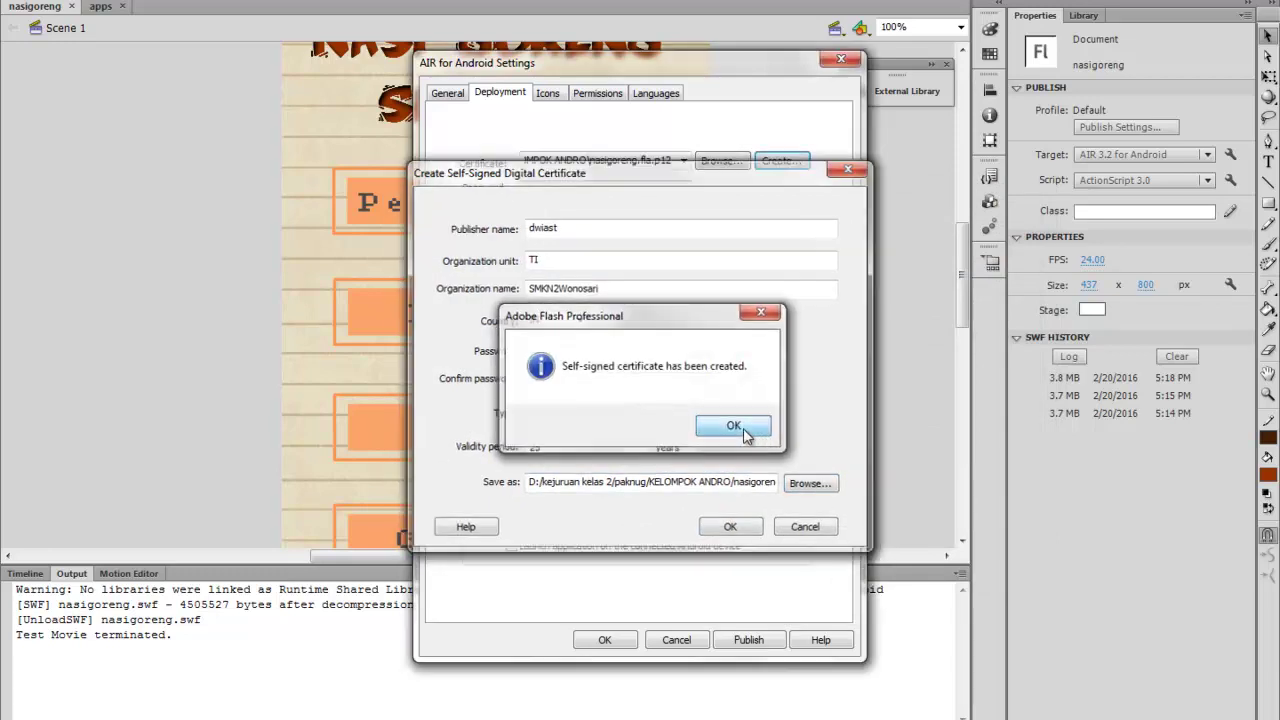
click(666, 193)
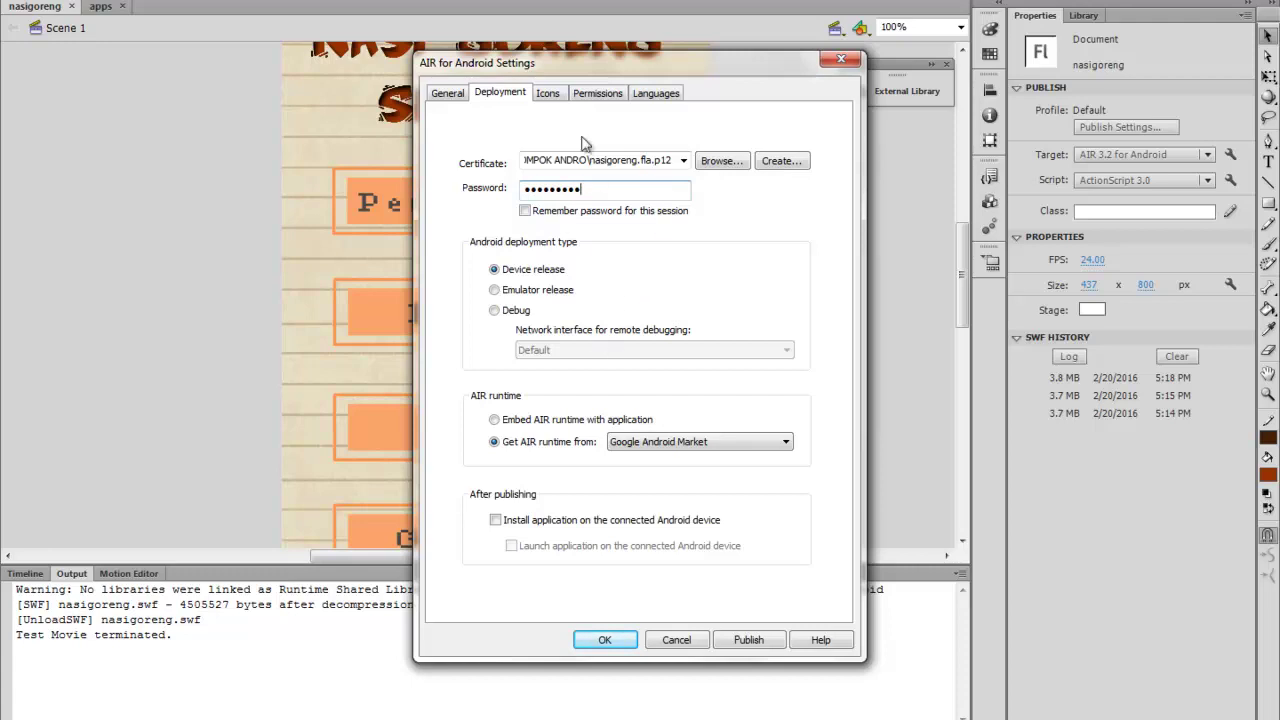
Set the 72x72 Android icon to the 63bba034a13e4d0575a2ec8b82e7dfe8_480 image from the bapper folder
click(558, 93)
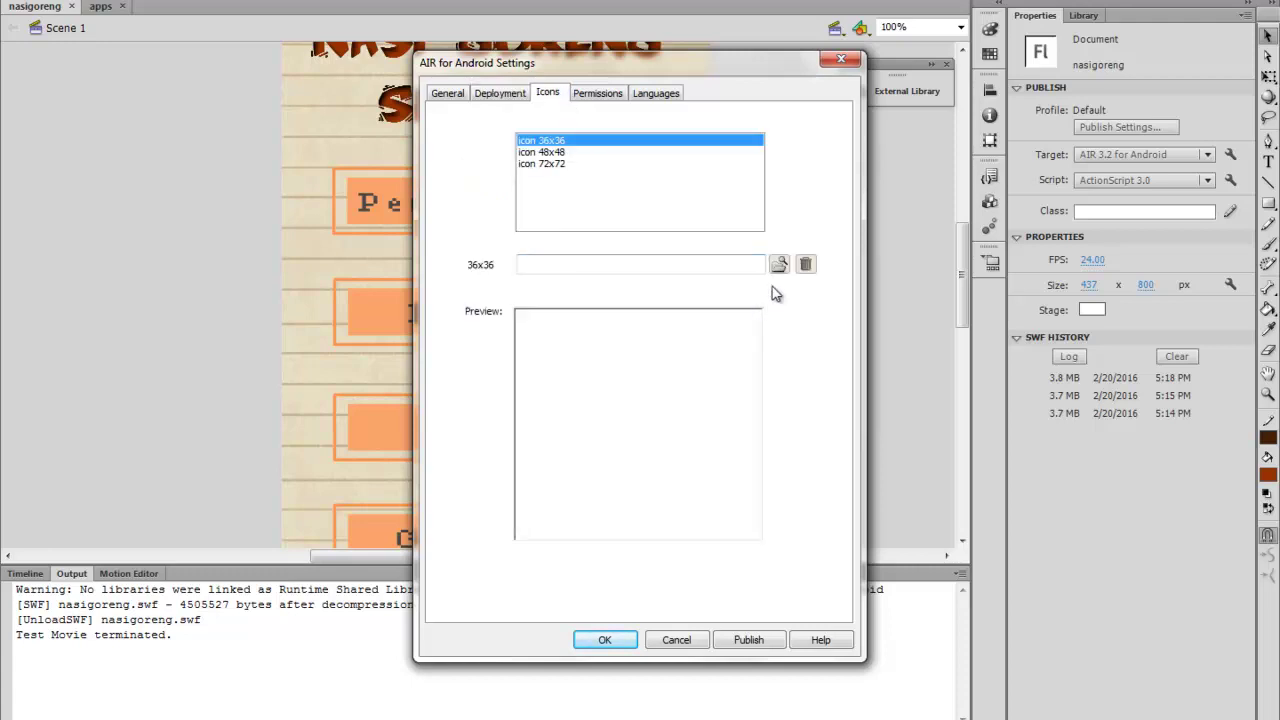
click(598, 165)
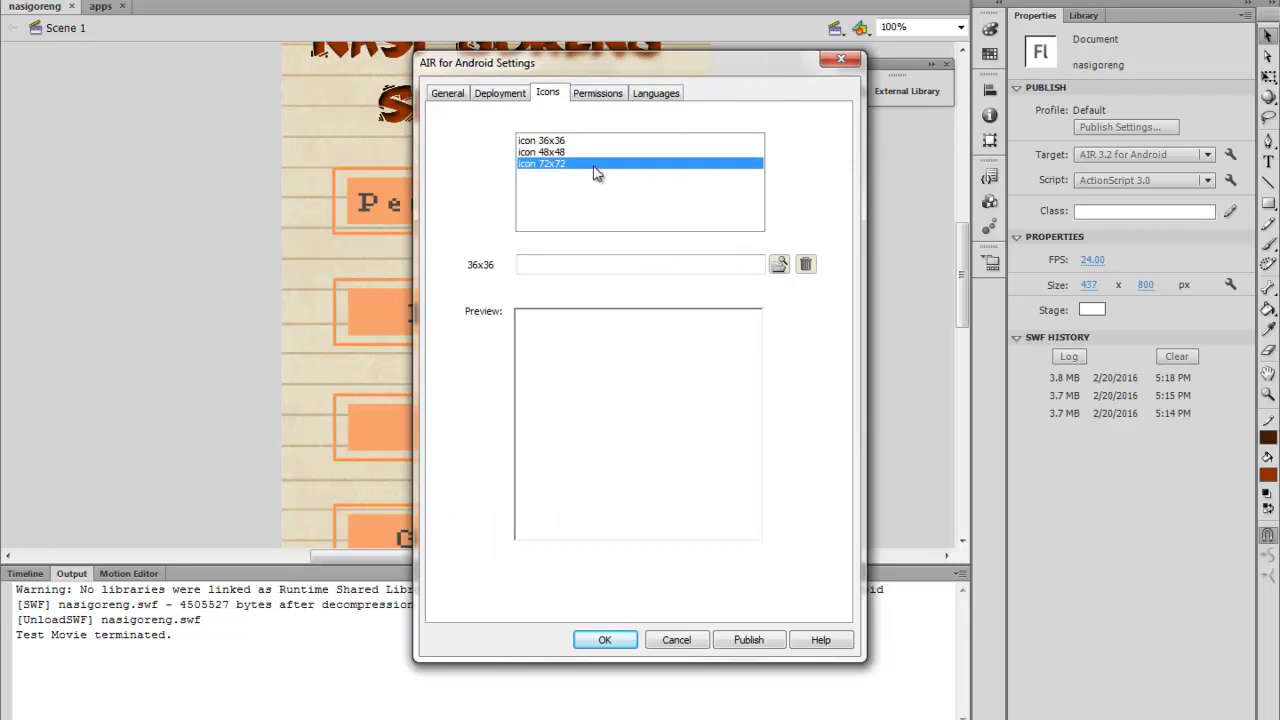
click(778, 264)
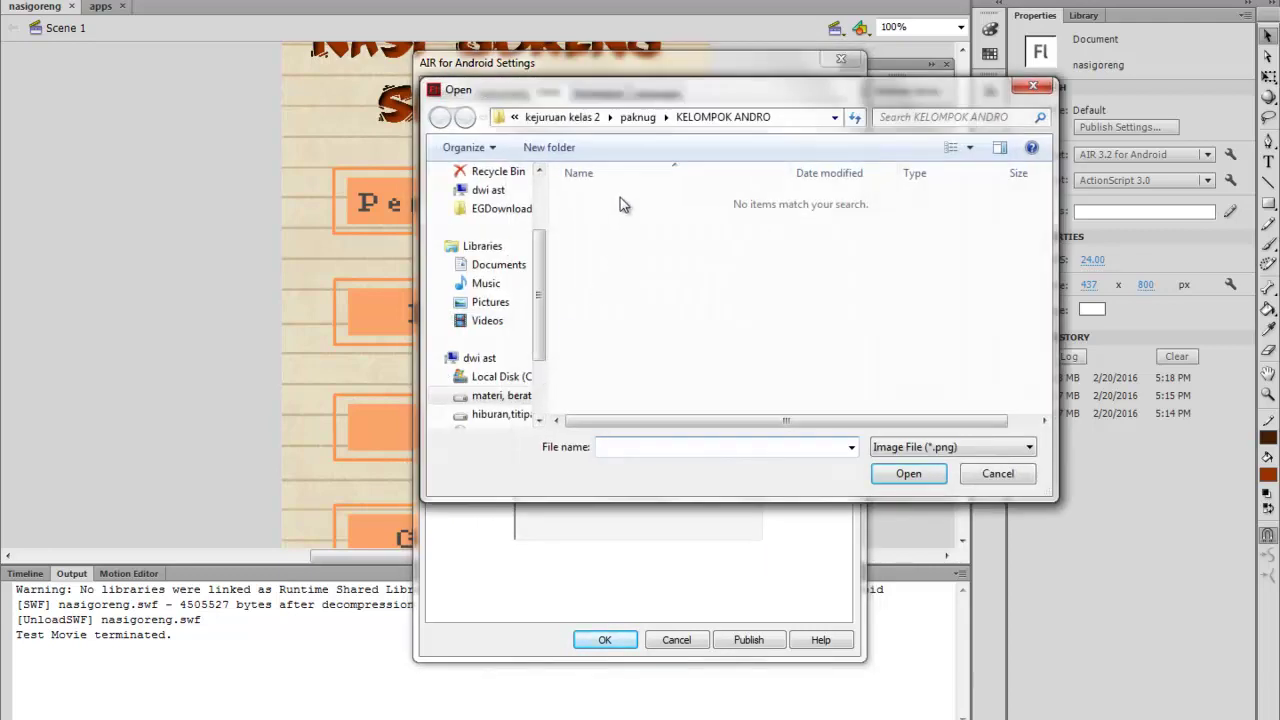
drag(537, 279, 530, 332)
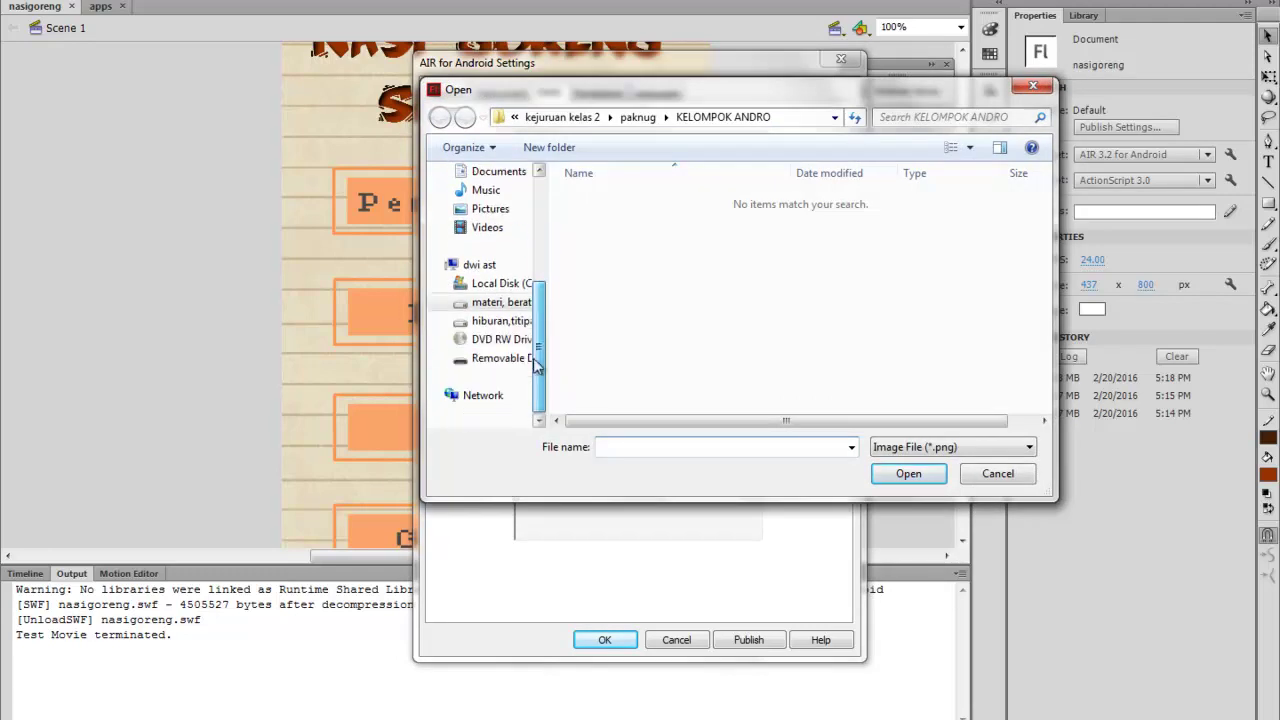
click(521, 321)
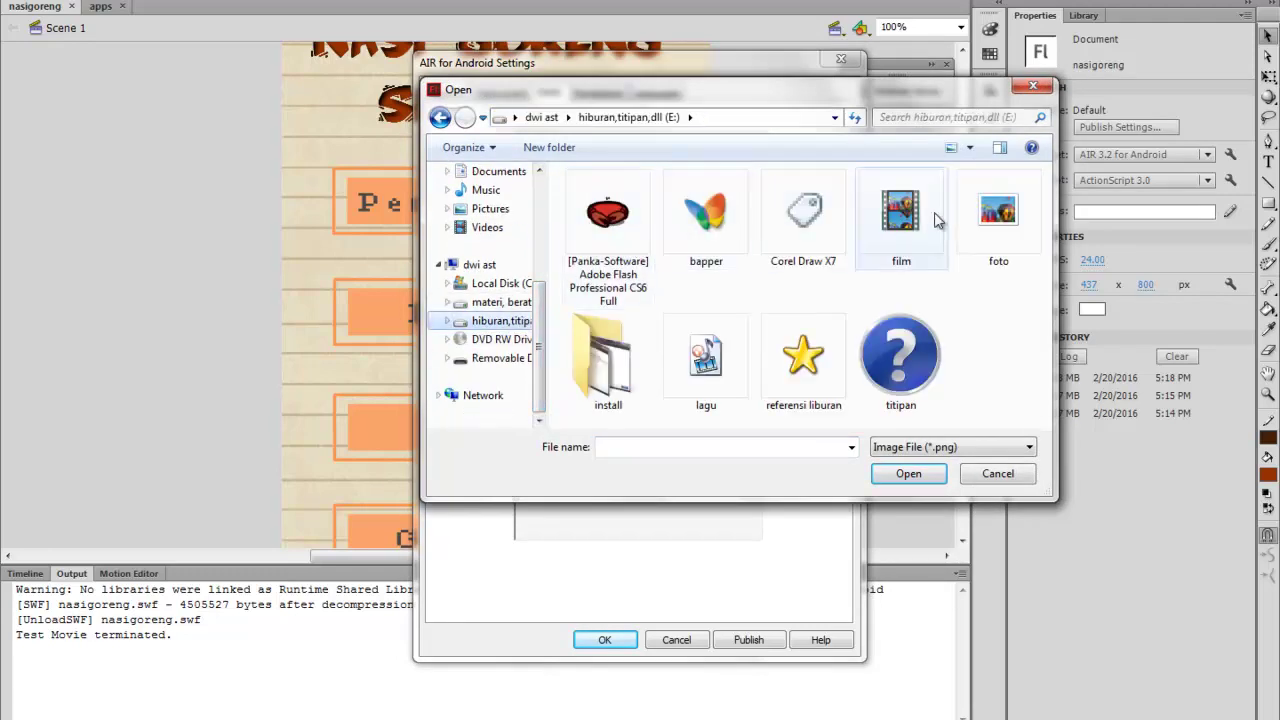
double_click(720, 235)
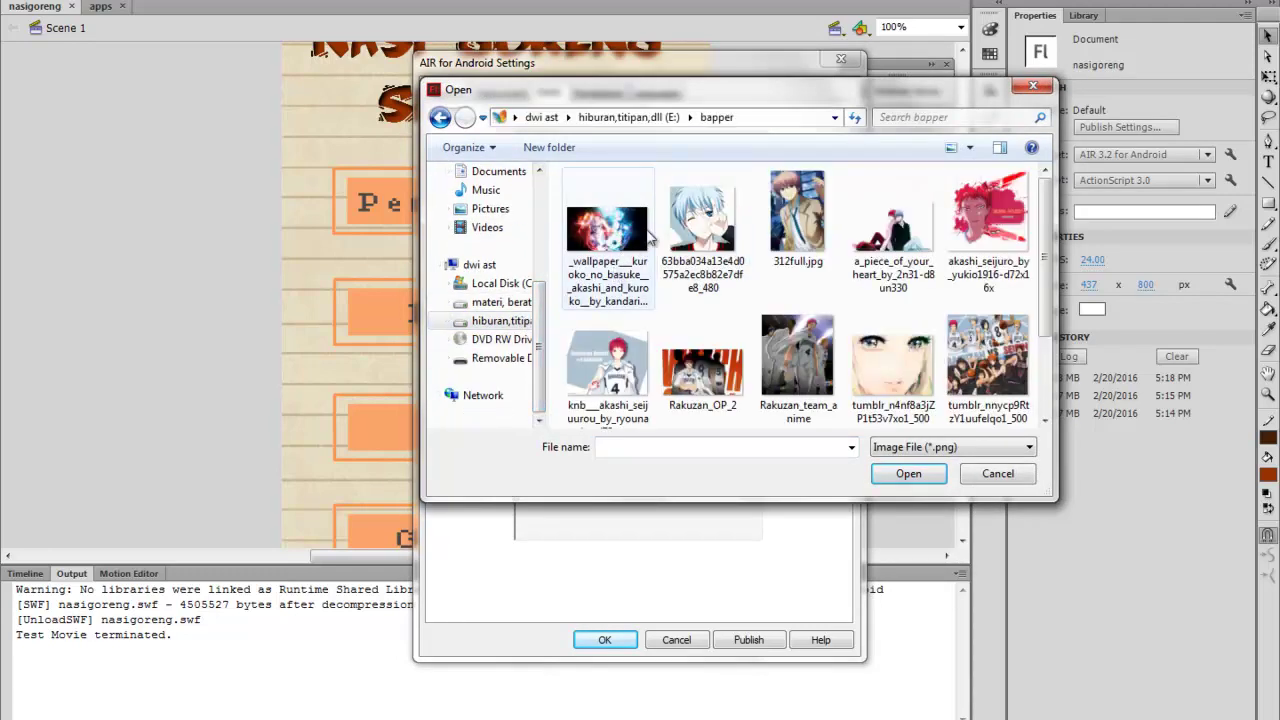
click(670, 230)
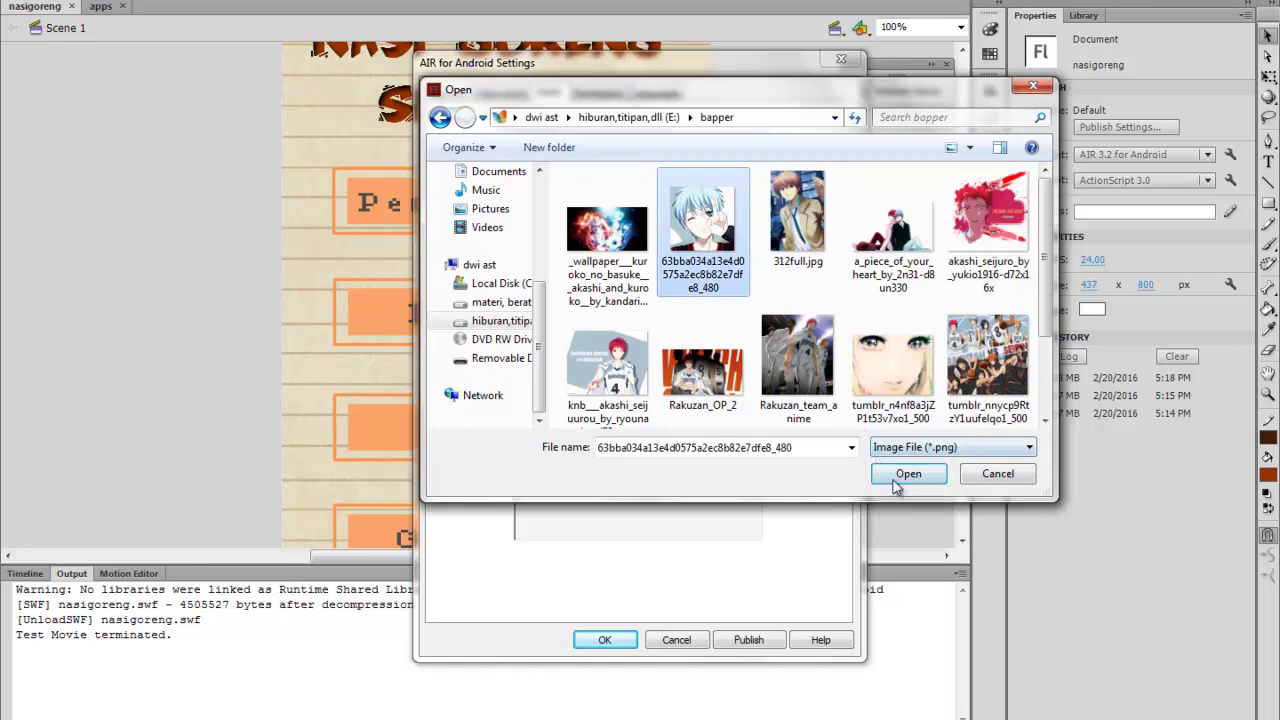
click(901, 478)
click(737, 430)
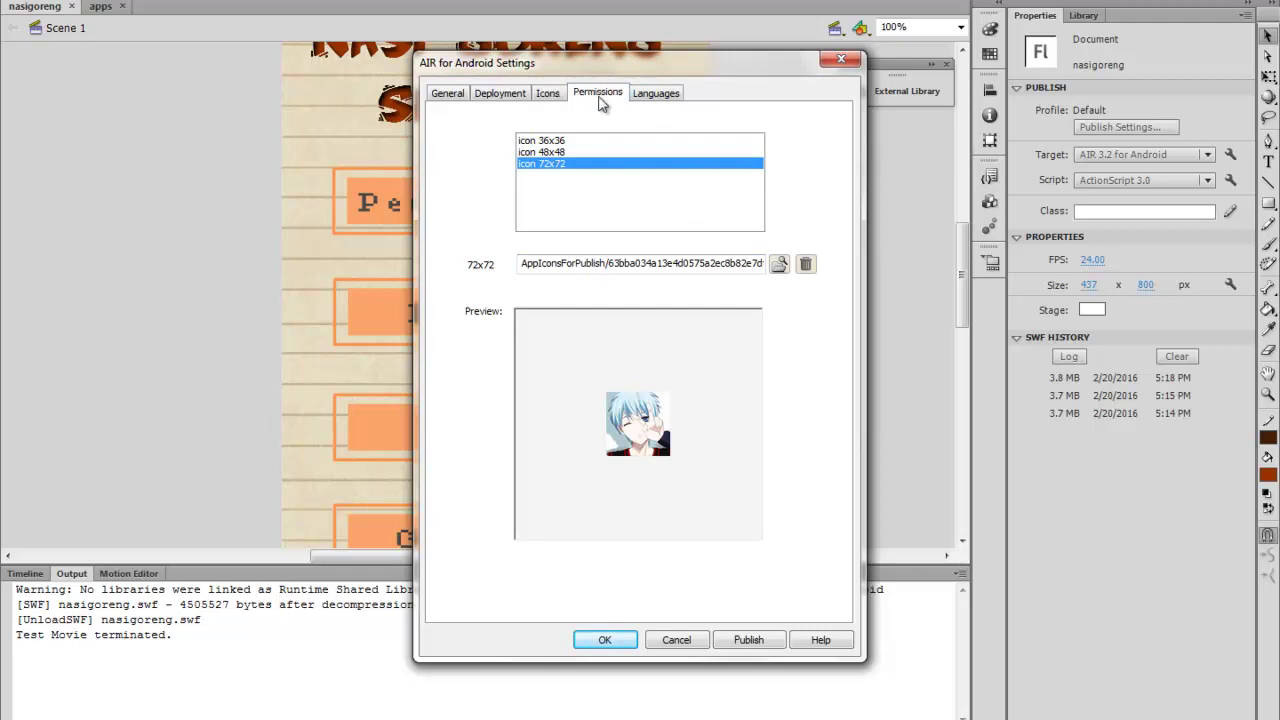
click(601, 93)
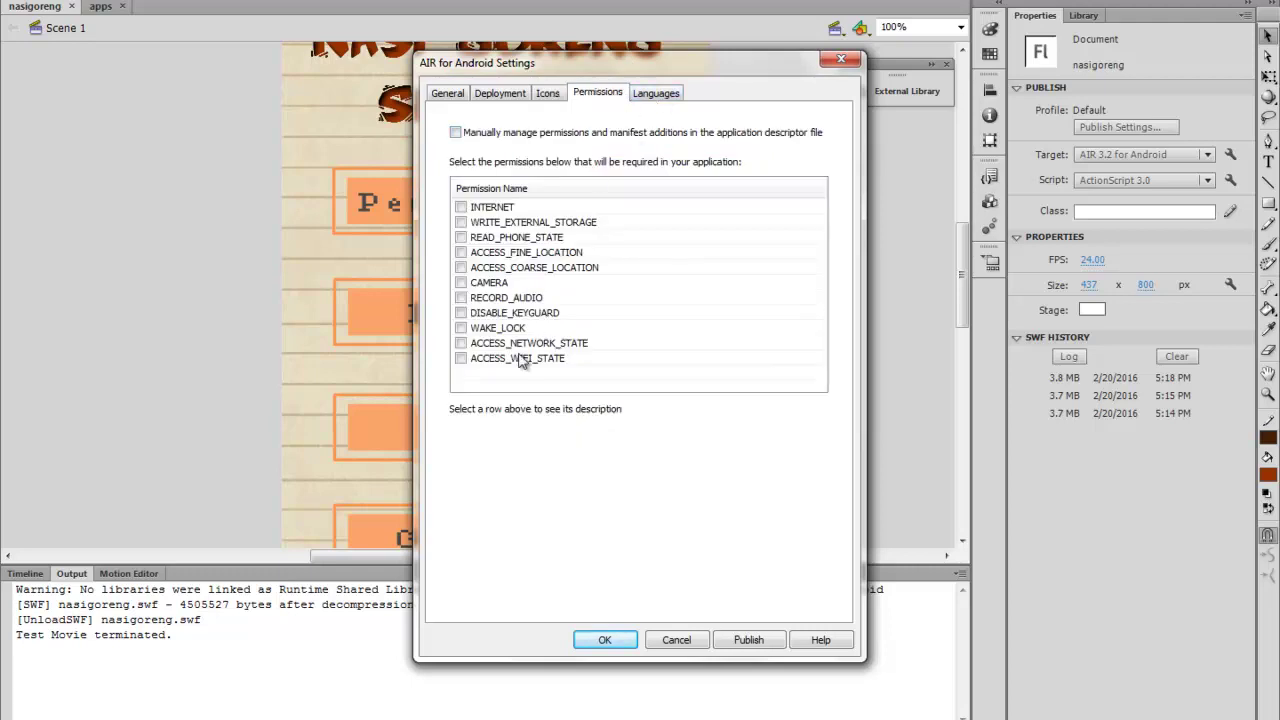
Tick Czech, Dutch, French, German, Italian and Japanese as supported languages
click(657, 96)
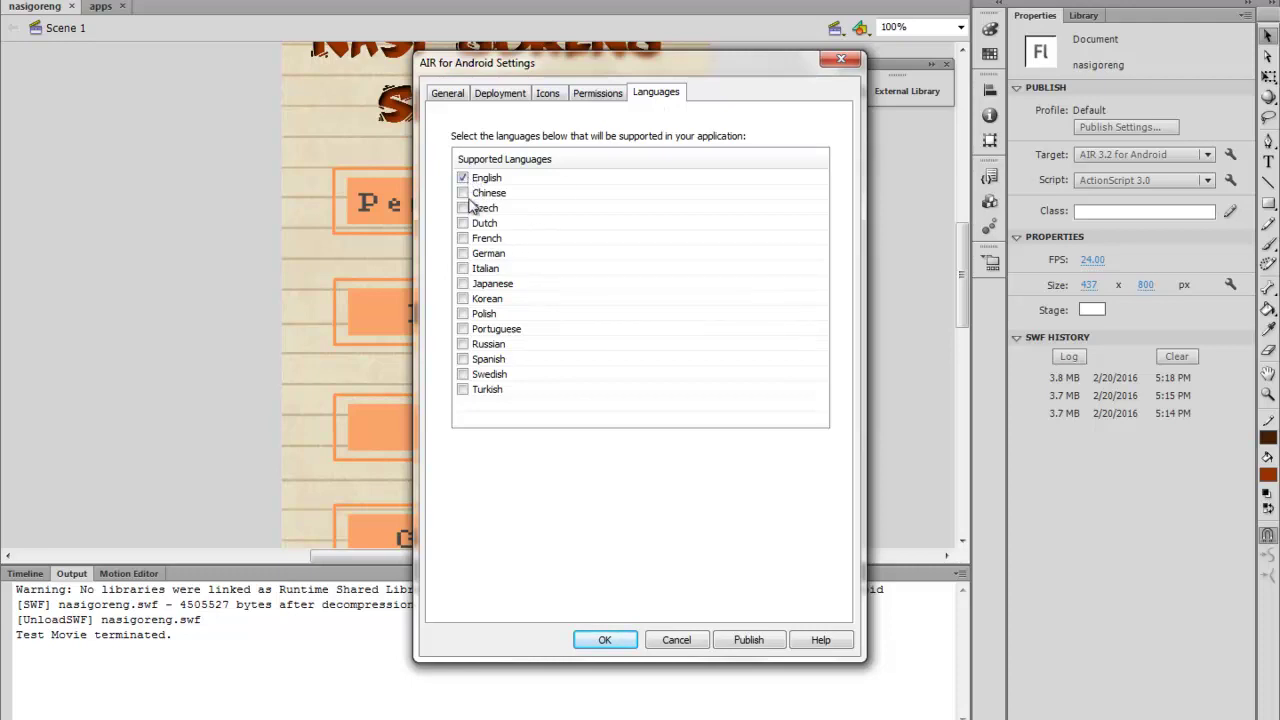
click(468, 209)
click(467, 224)
click(467, 239)
click(467, 254)
click(474, 269)
click(474, 285)
click(476, 299)
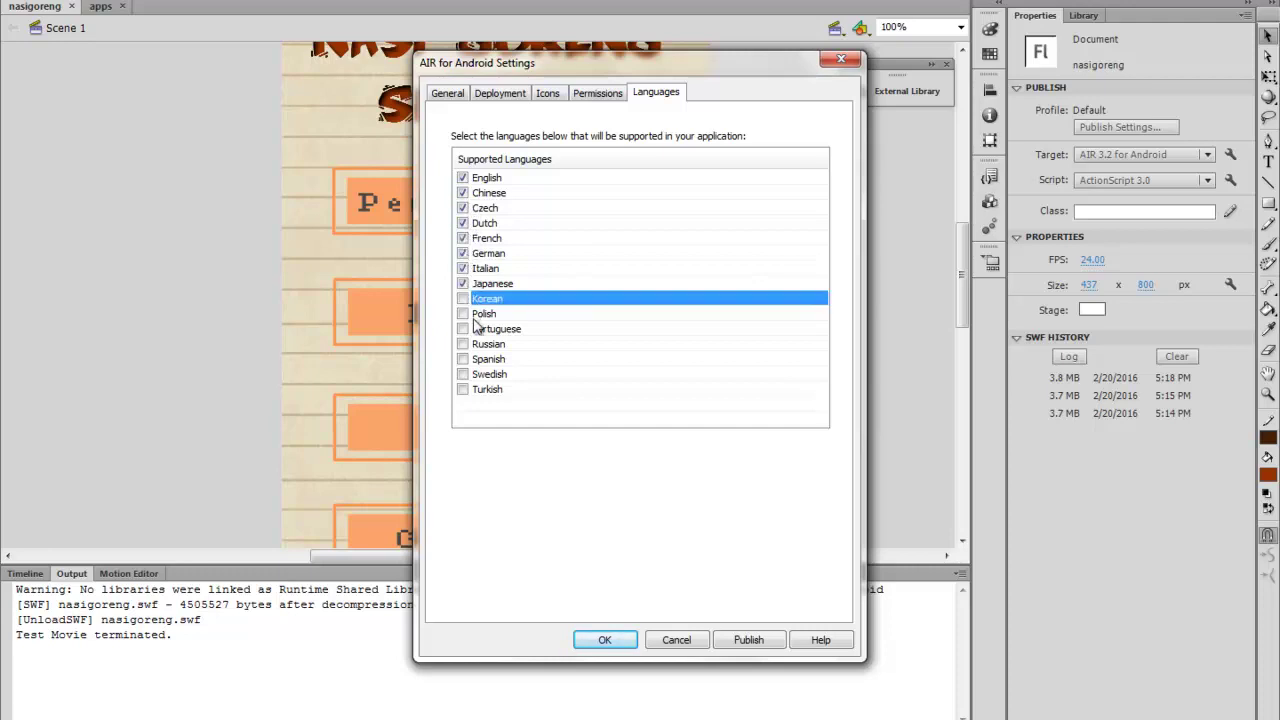
Untick Japanese, Italian, German, French, Dutch, Czech and Chinese again
click(466, 284)
click(466, 268)
click(466, 253)
click(466, 240)
click(466, 224)
click(466, 209)
click(464, 193)
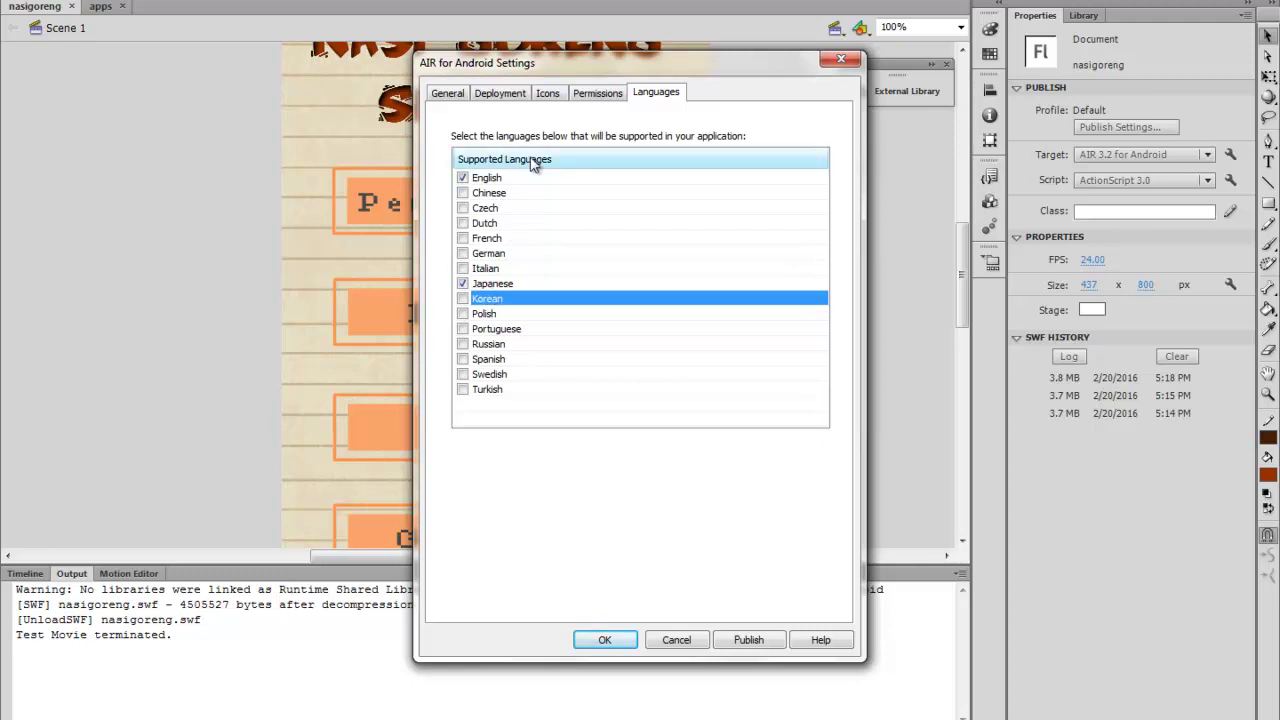
click(450, 93)
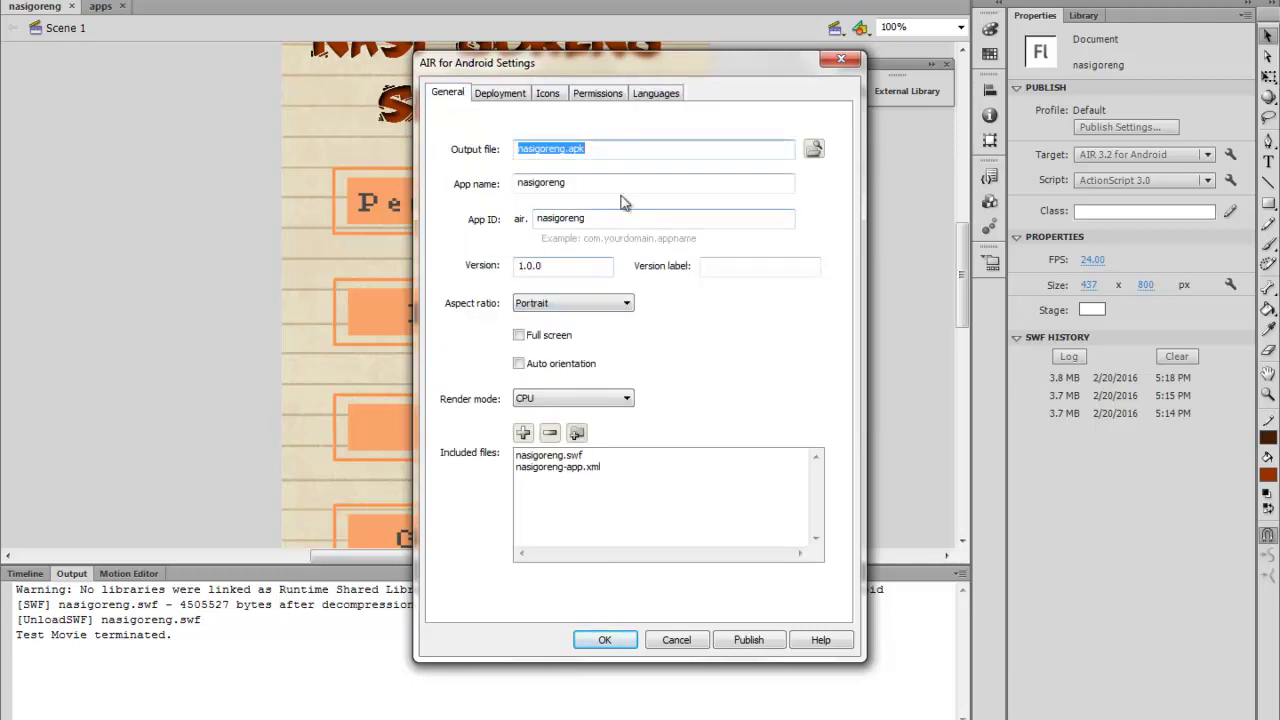
Close the Android settings with OK and republish the project via File > Publish
click(605, 640)
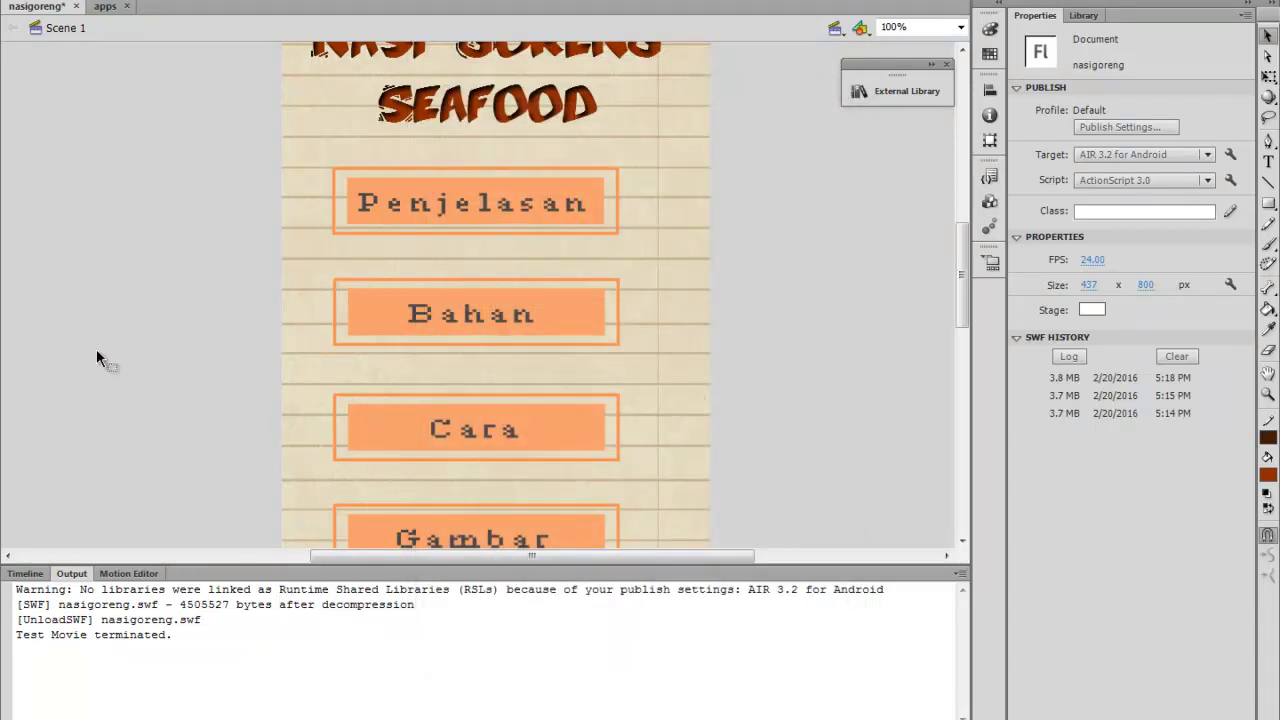
click(25, 573)
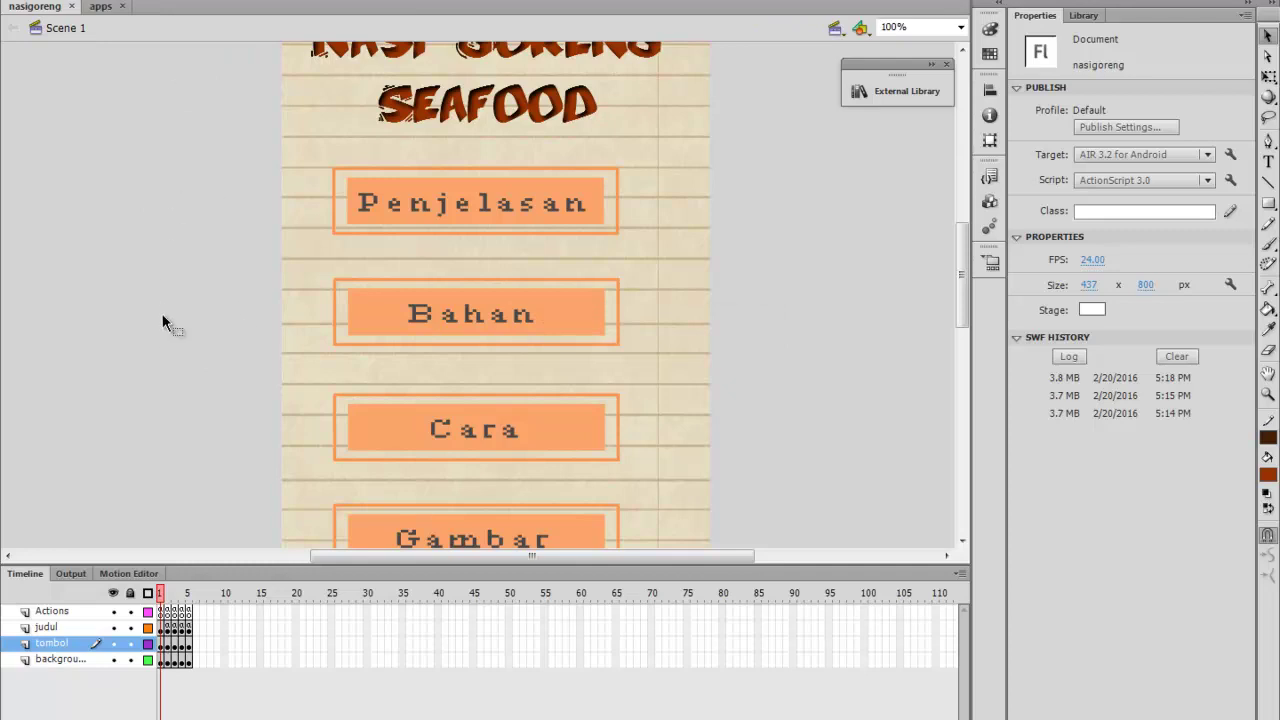
key(alt+f)
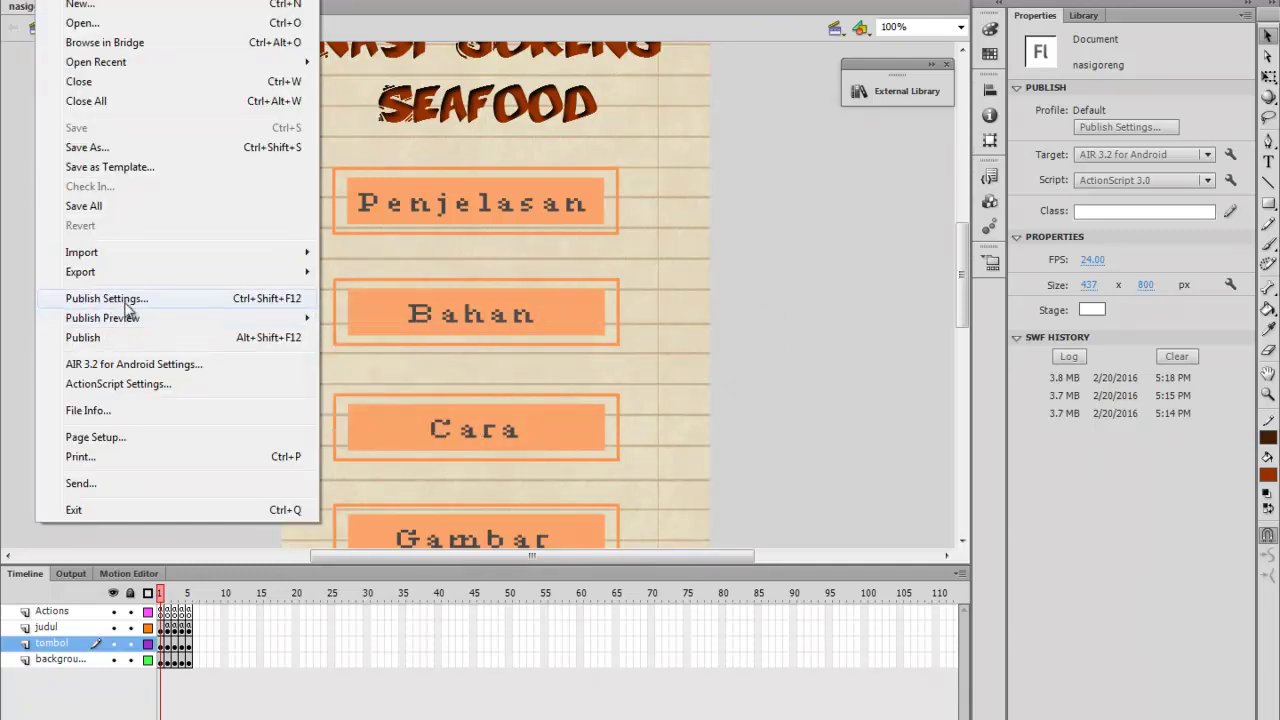
click(137, 340)
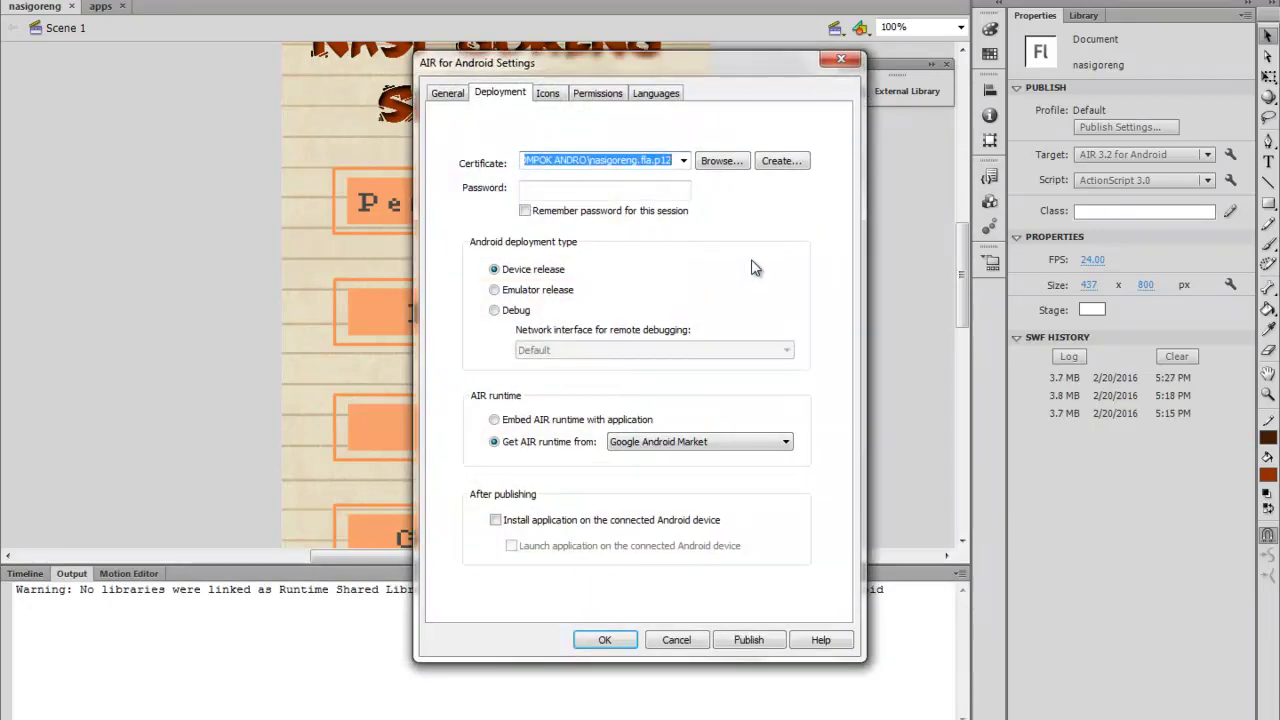
Enter the certificate password and review the General, Deployment, Icons and Permissions settings
click(665, 189)
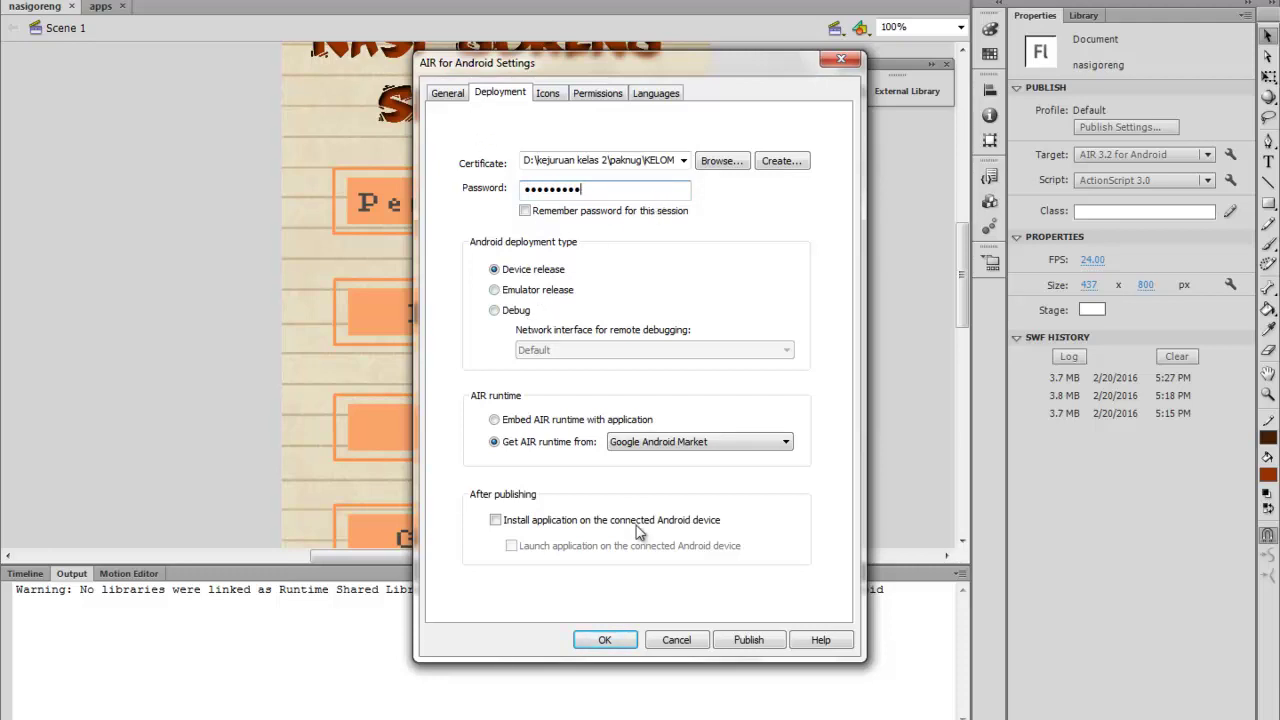
click(445, 94)
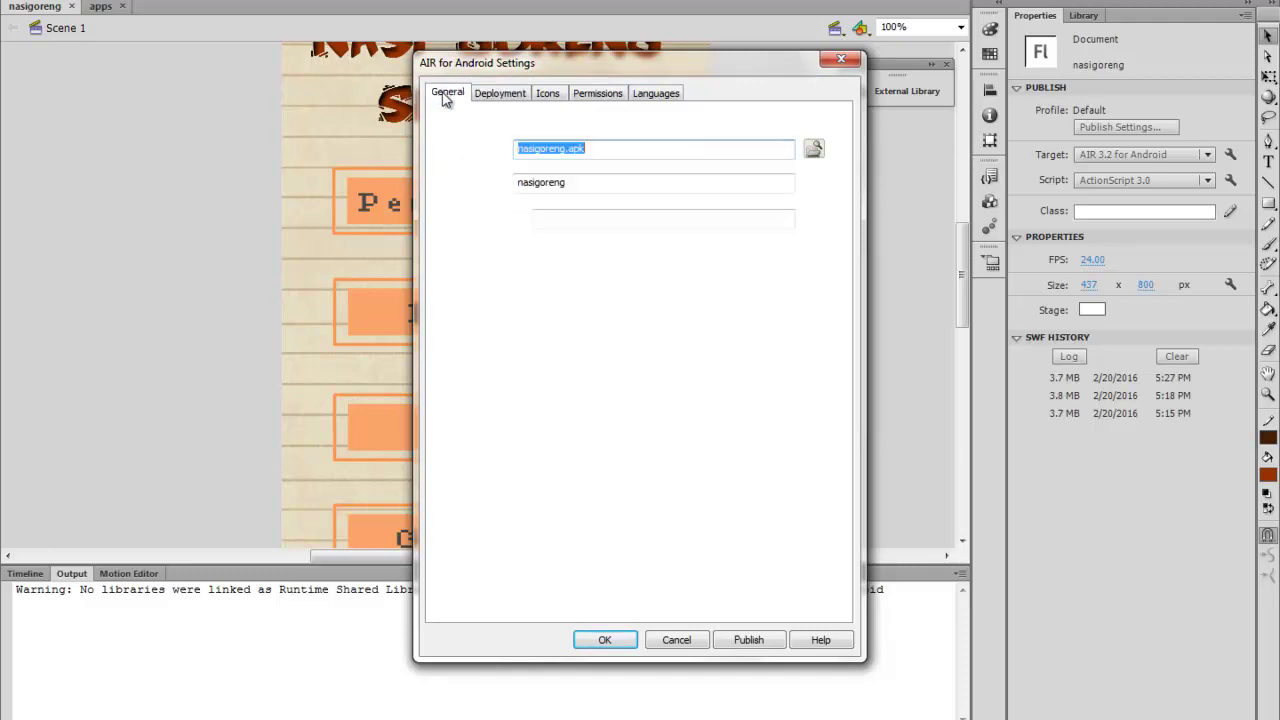
click(504, 97)
click(545, 97)
click(590, 95)
click(553, 97)
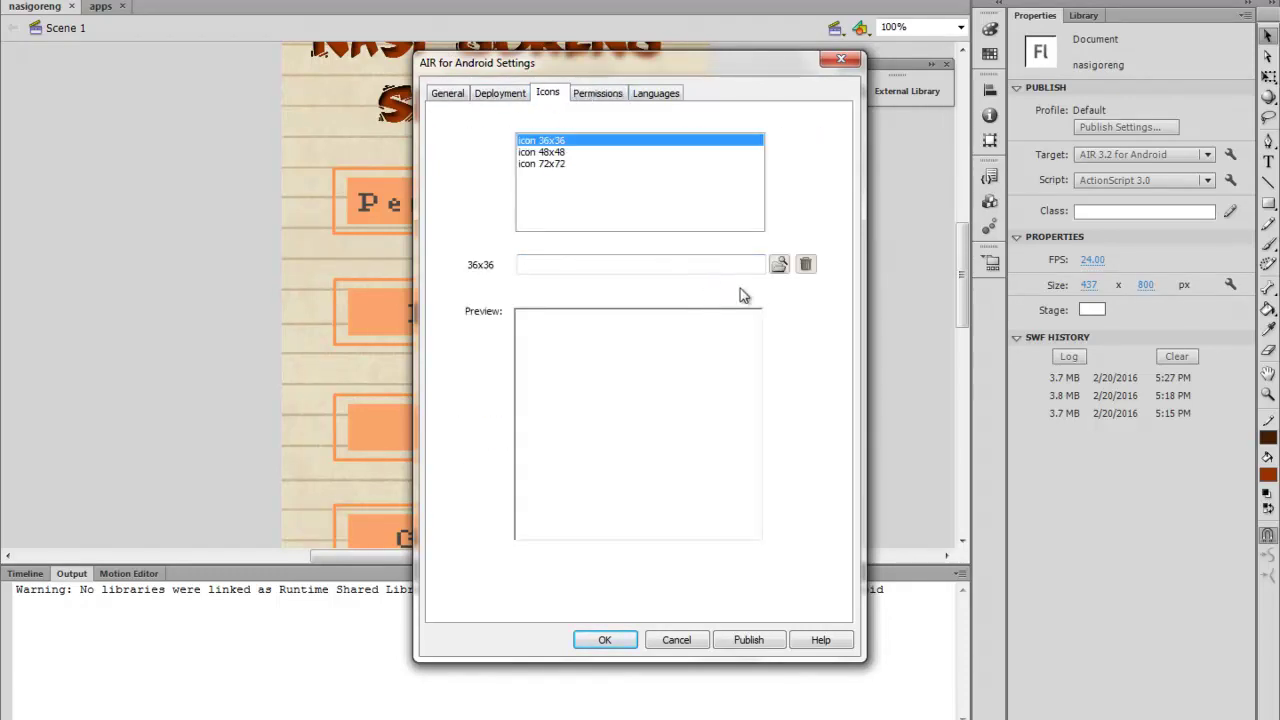
Confirm the 72x72 icon, publish the nasigoreng APK, and dismiss the permissions warning
click(607, 163)
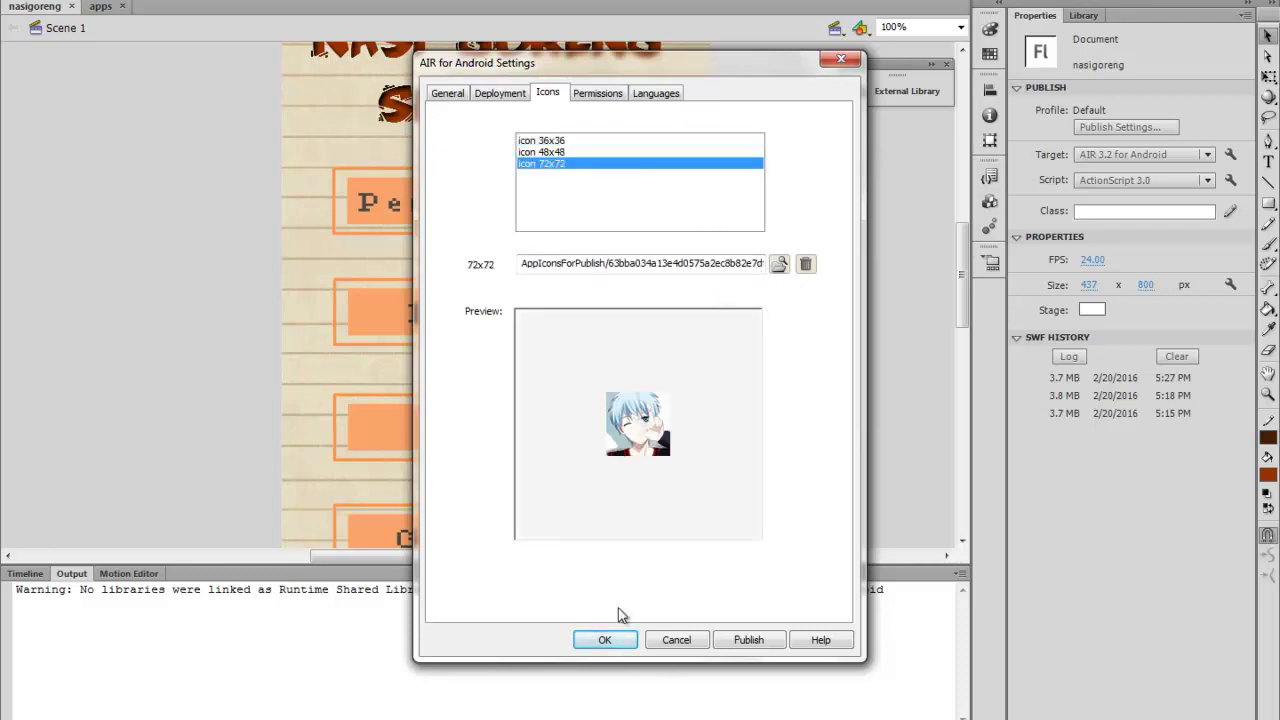
click(731, 645)
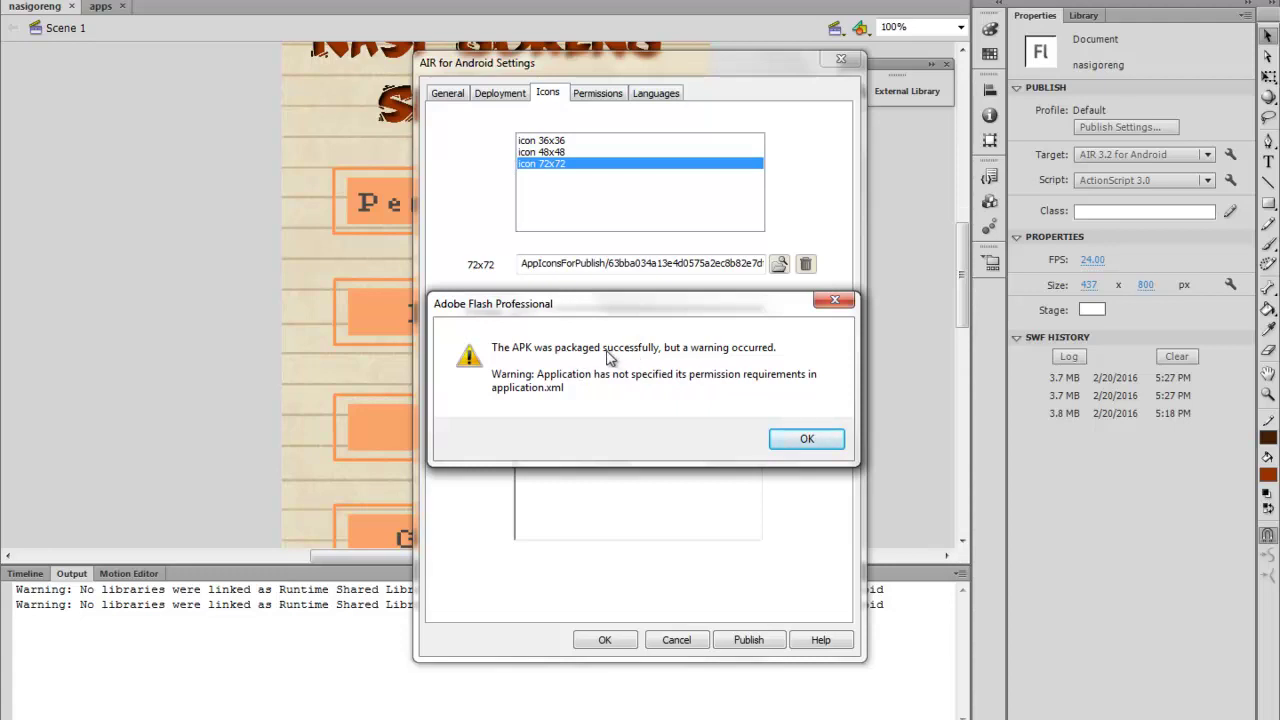
click(804, 441)
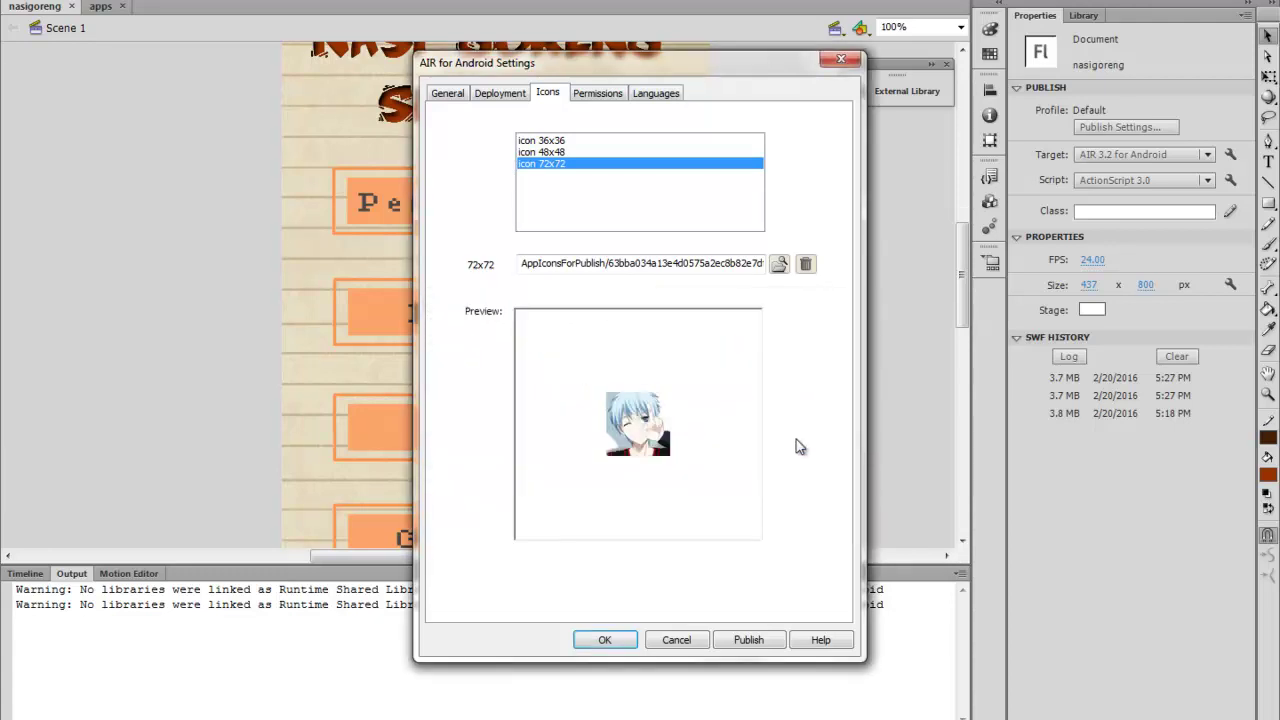
Browse to D:\kejuruan kelas 2\paknug\KELOMPOK ANDRO and select nasigoreng.apk to confirm its 3,820 KB size
click(278, 719)
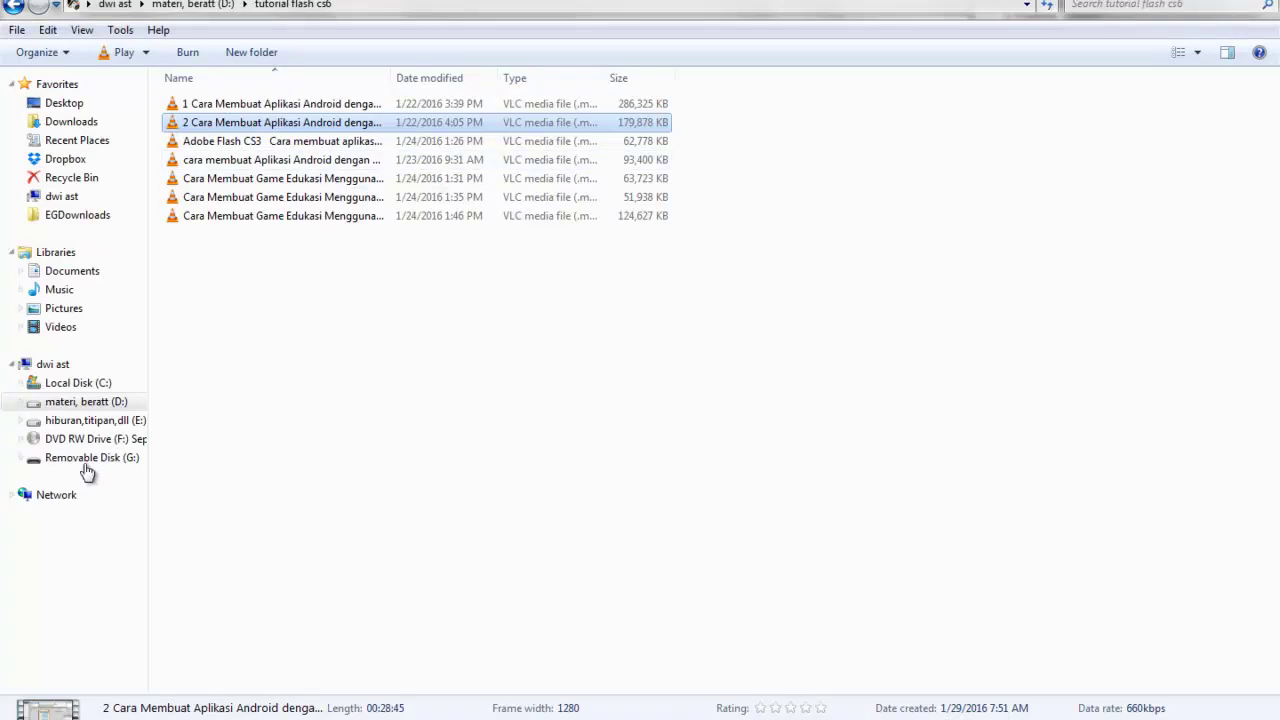
click(105, 420)
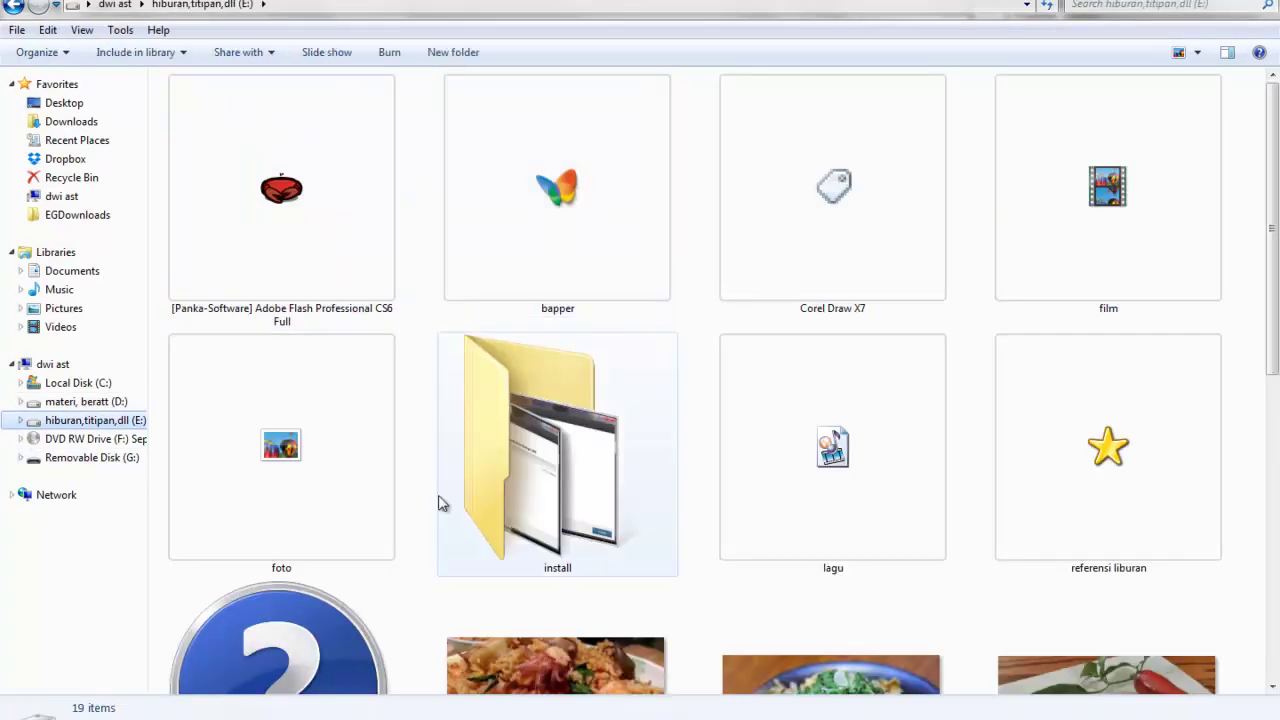
click(118, 402)
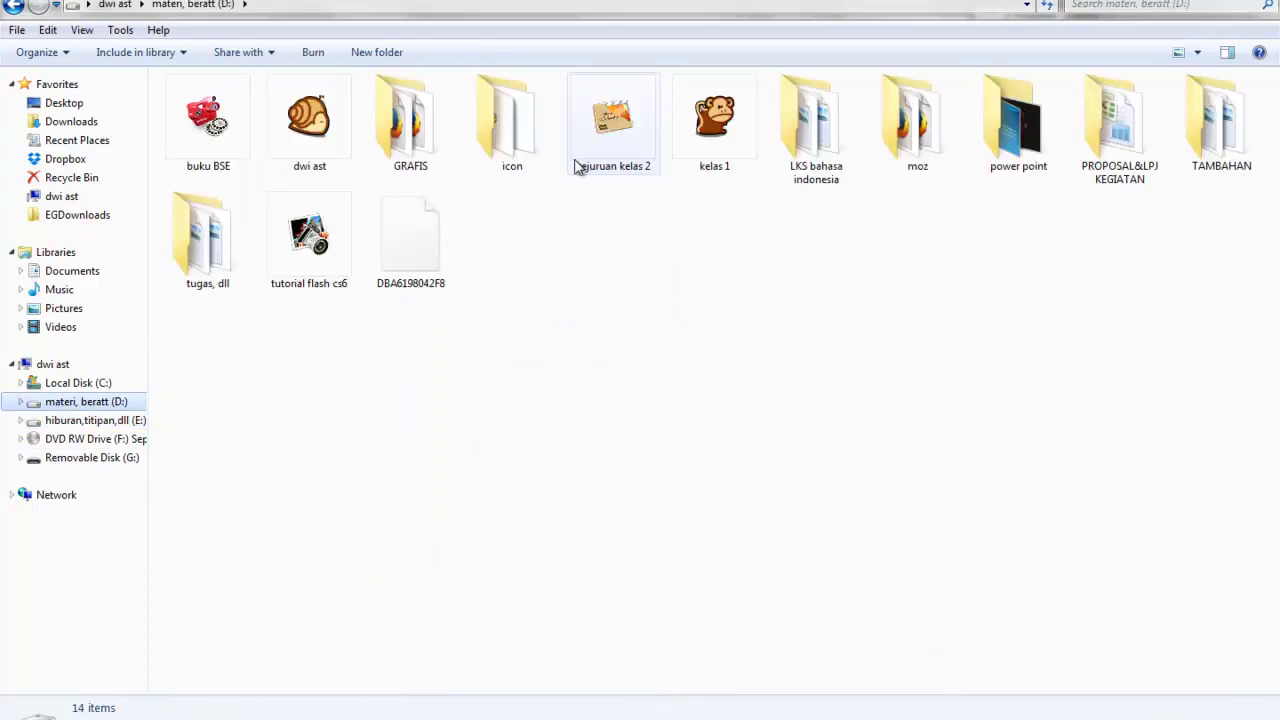
double_click(612, 120)
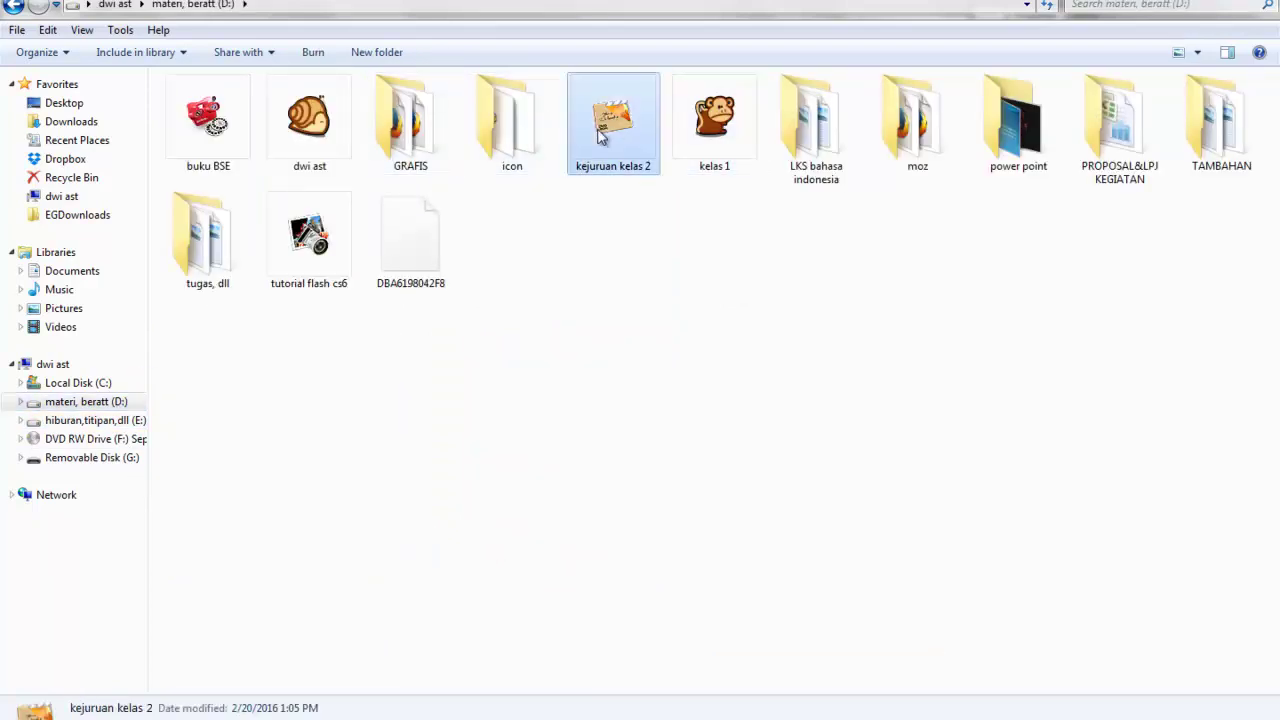
click(340, 180)
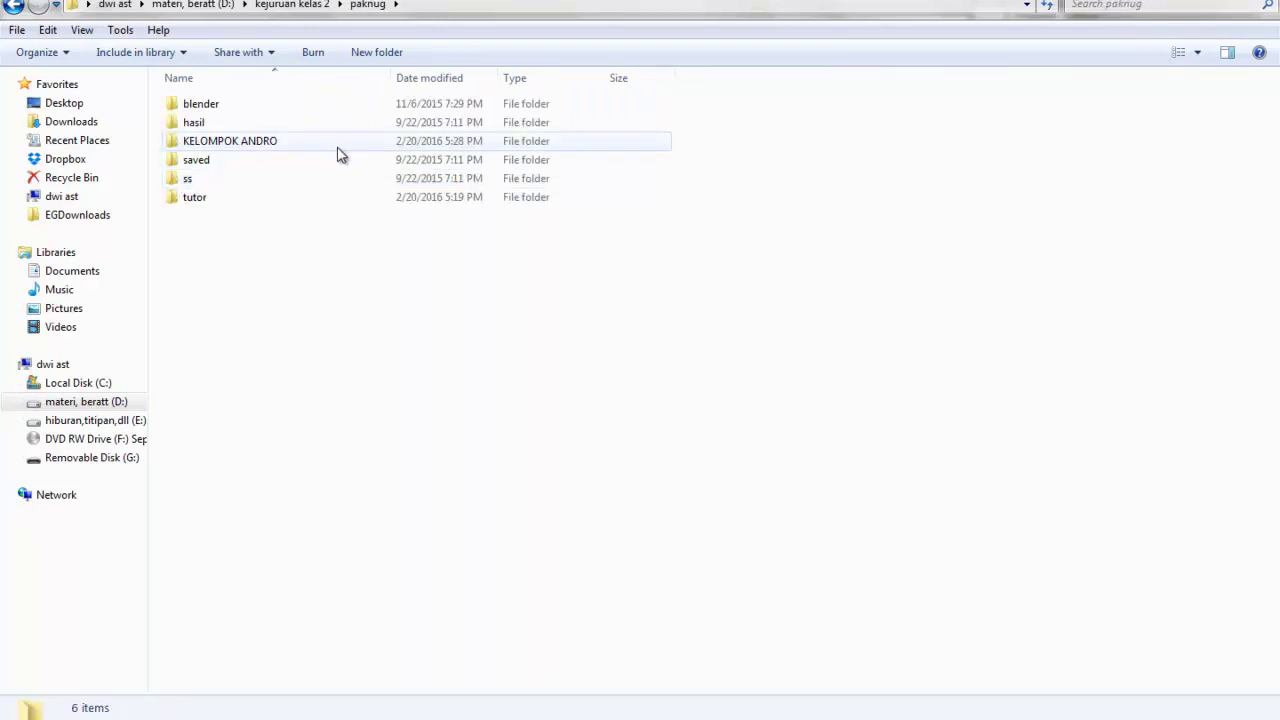
double_click(338, 146)
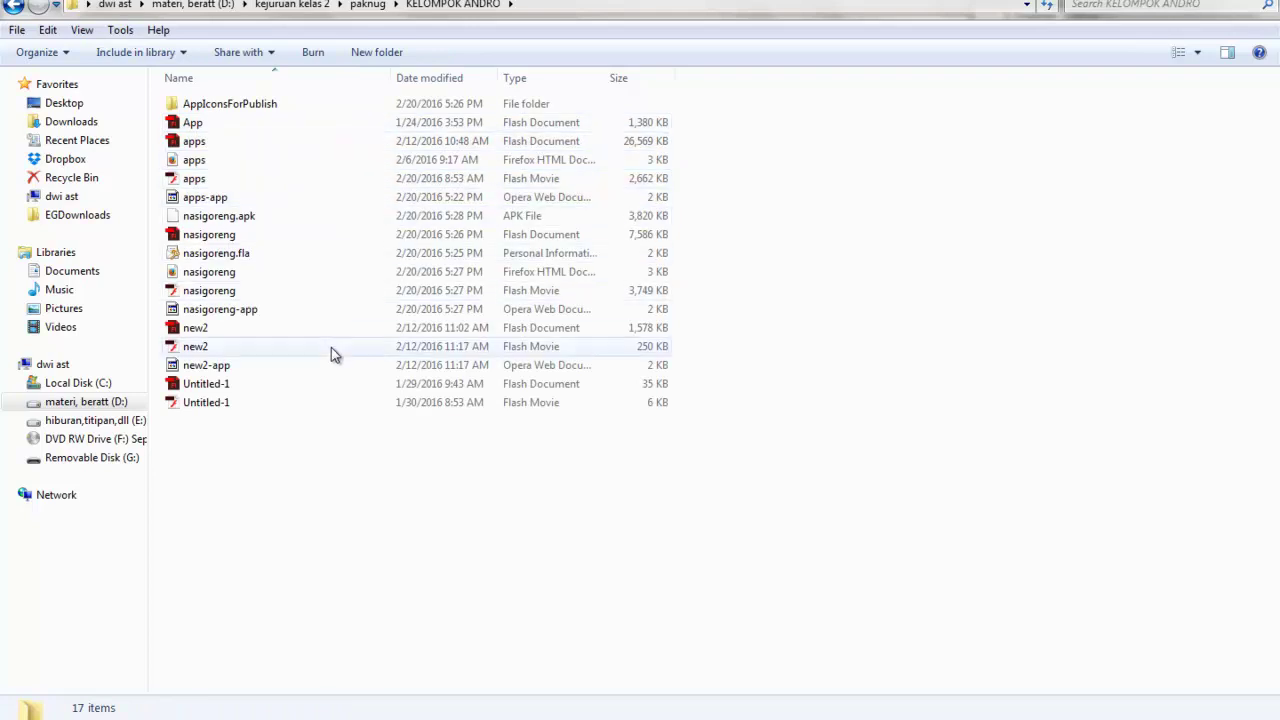
click(364, 223)
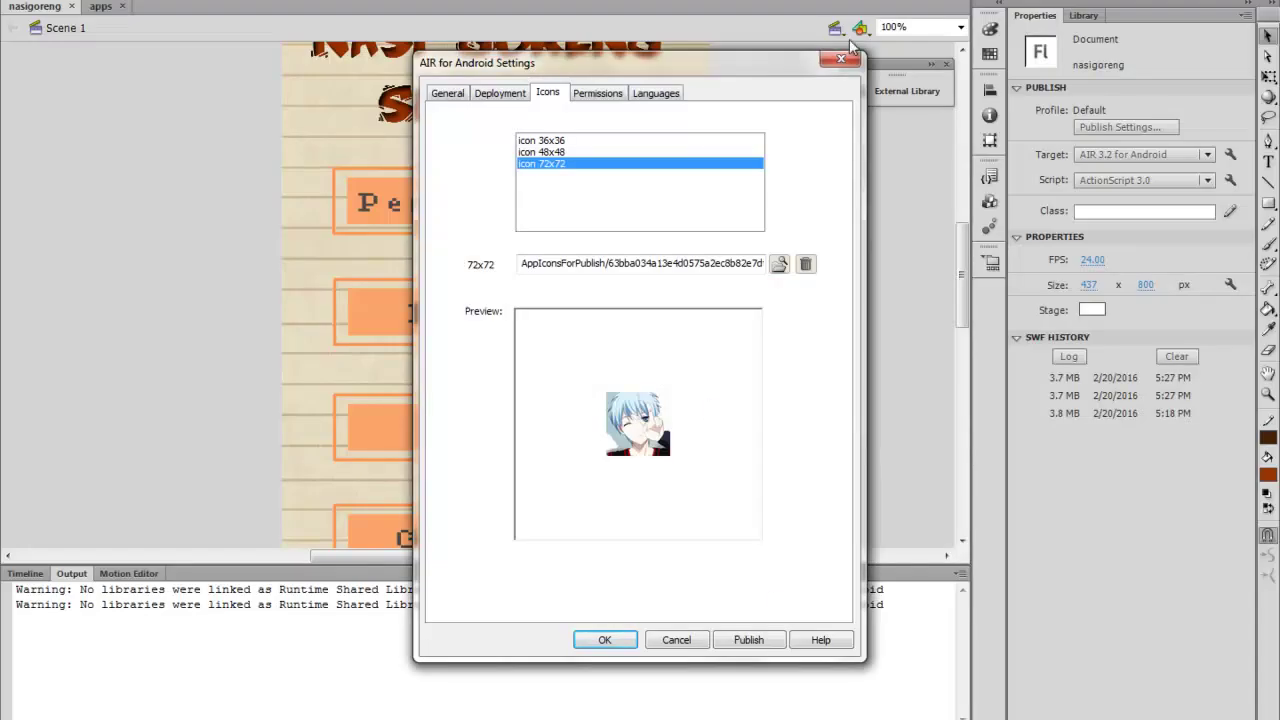
Close the AIR for Android Settings dialog and scroll over the nasigoreng title menu stage
click(843, 60)
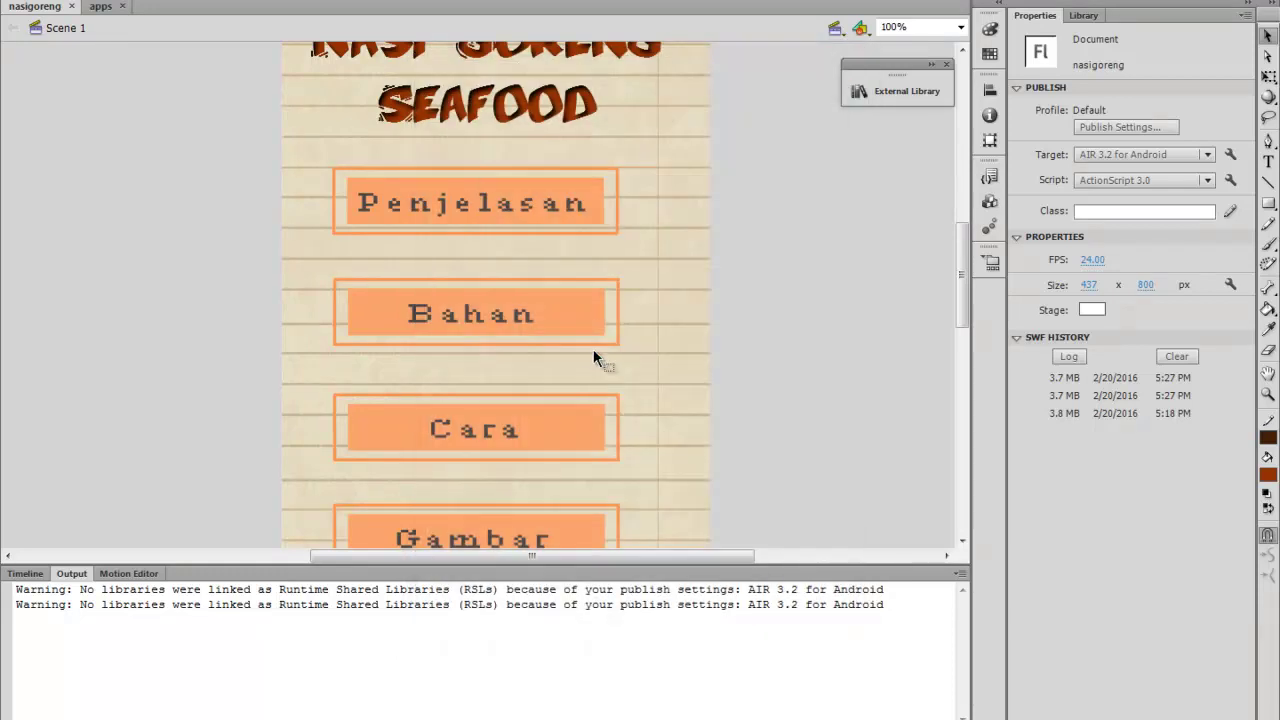
scroll(771, 248, up, 3)
scroll(771, 248, down, 5)
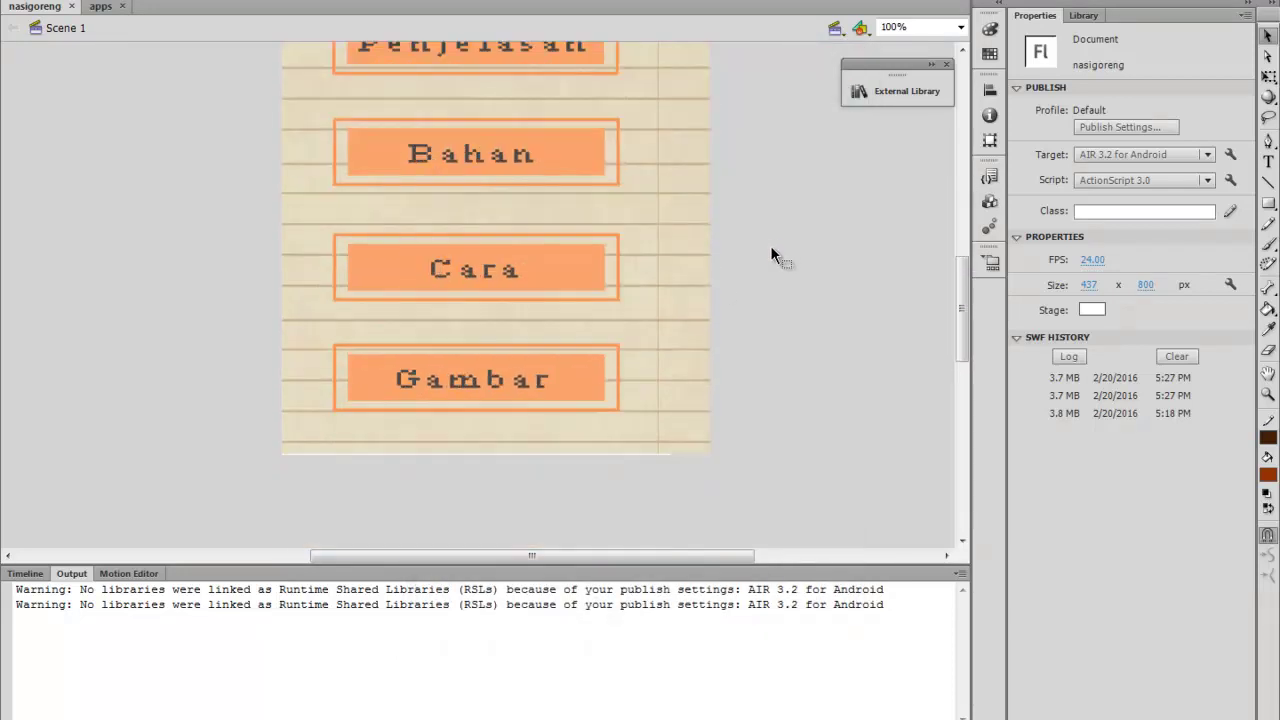
scroll(770, 252, up, 3)
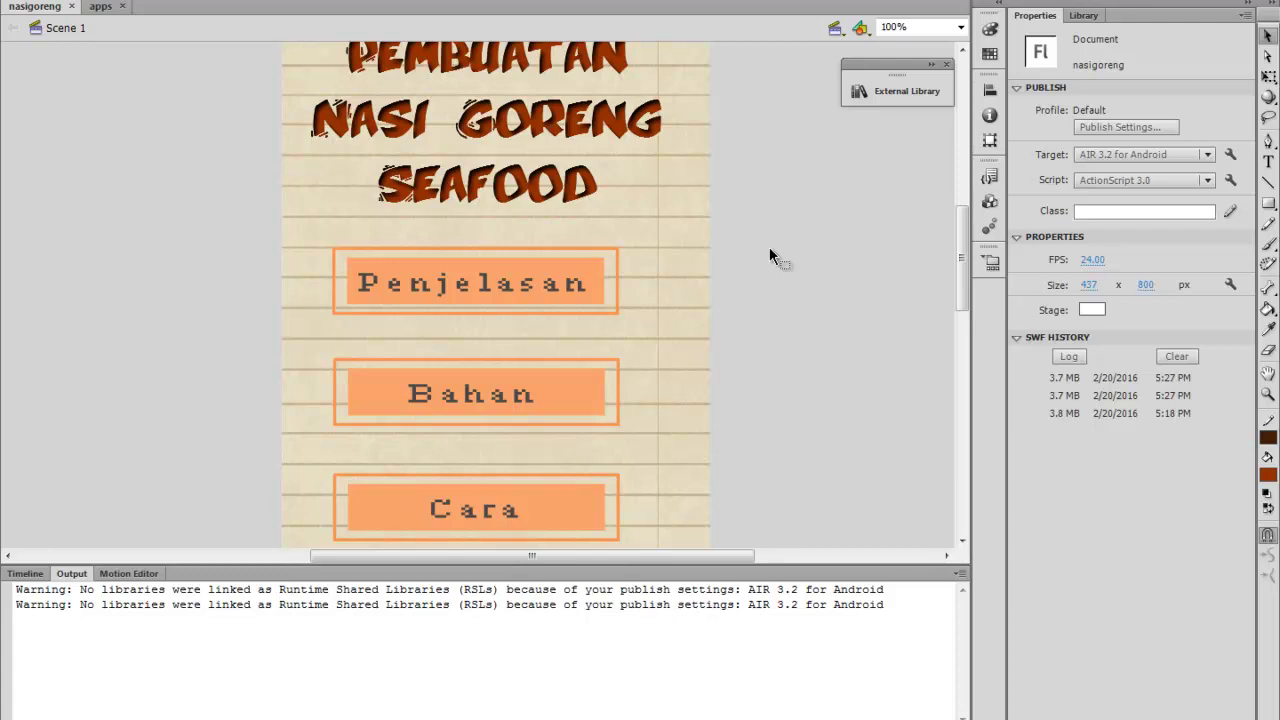
scroll(769, 254, down, 1)
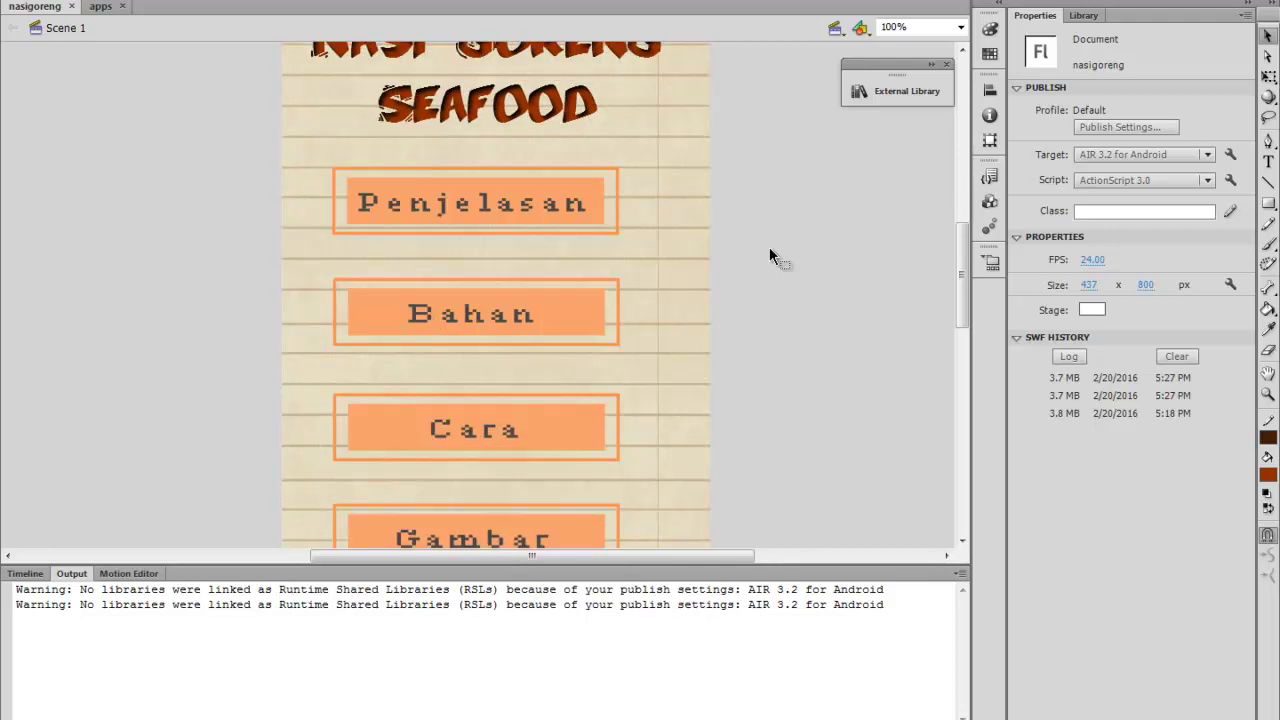